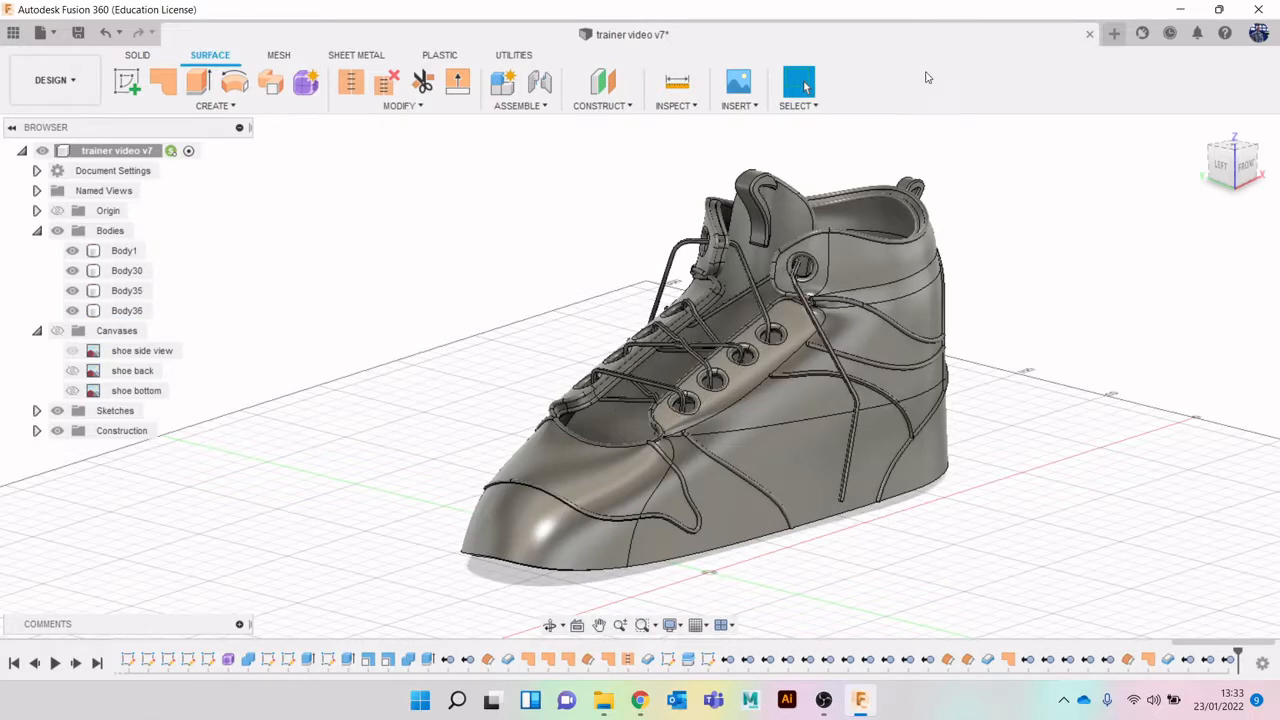
mouse_move(1233, 163)
left_mouse_down()
mouse_move(1255, 183)
mouse_move(1258, 136)
left_mouse_up()
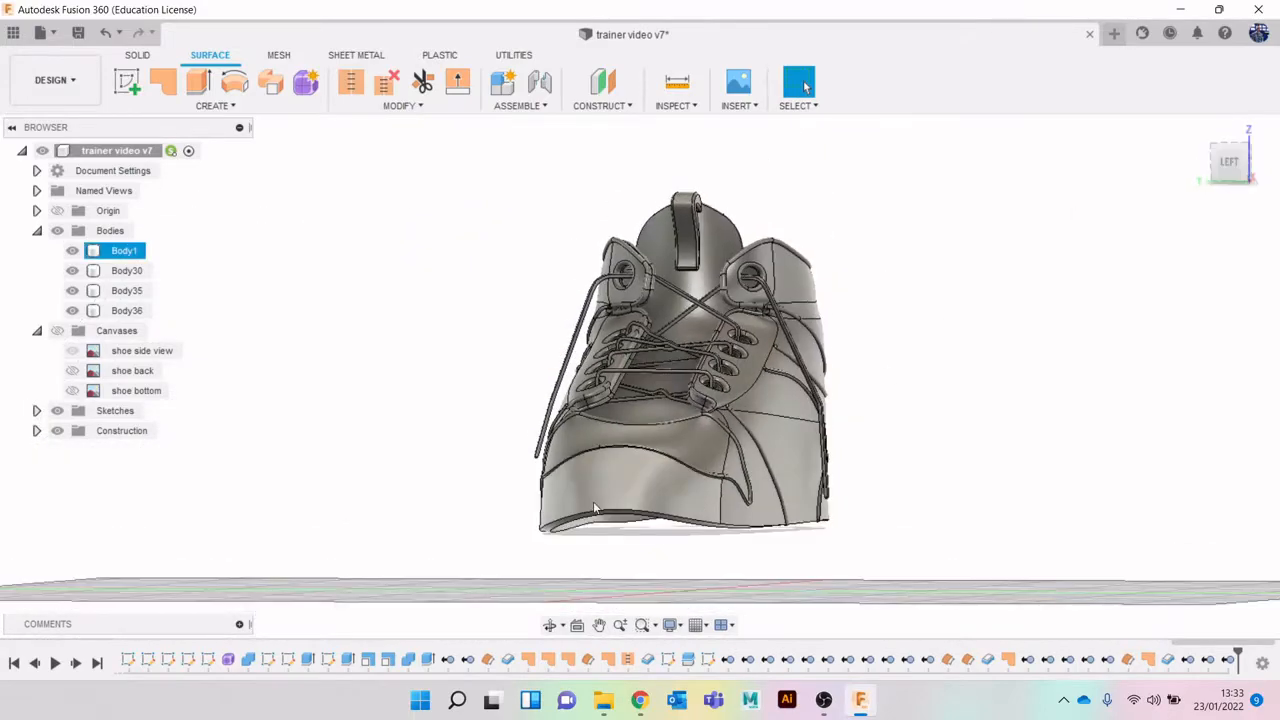
left_click(1237, 177)
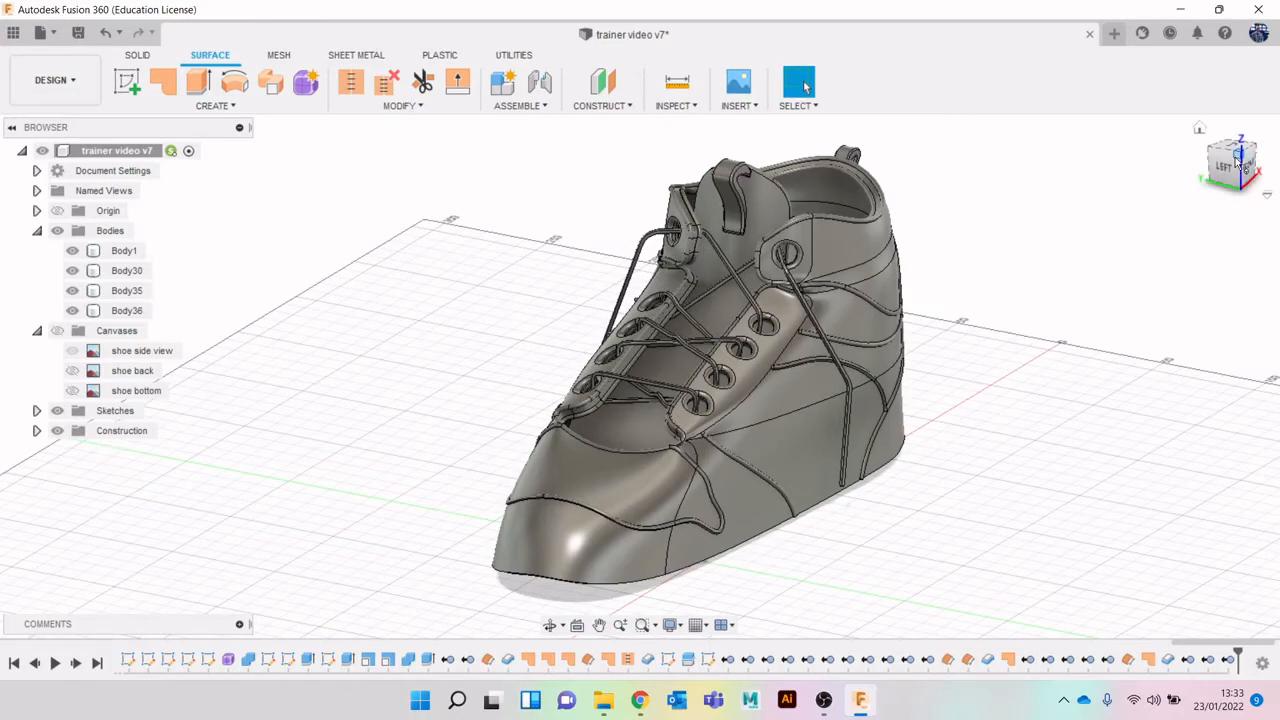
left_click_drag(1230, 163, 932, 37)
left_click(138, 55)
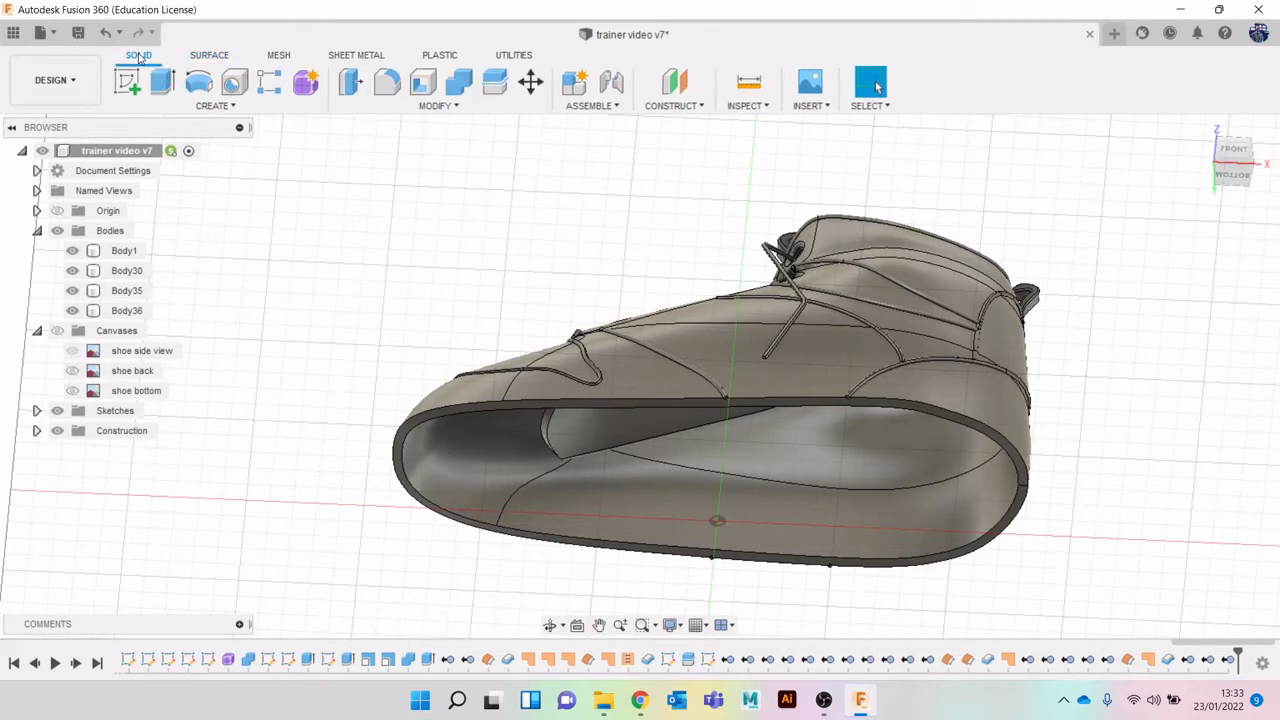
scroll(758, 400, "up", 3)
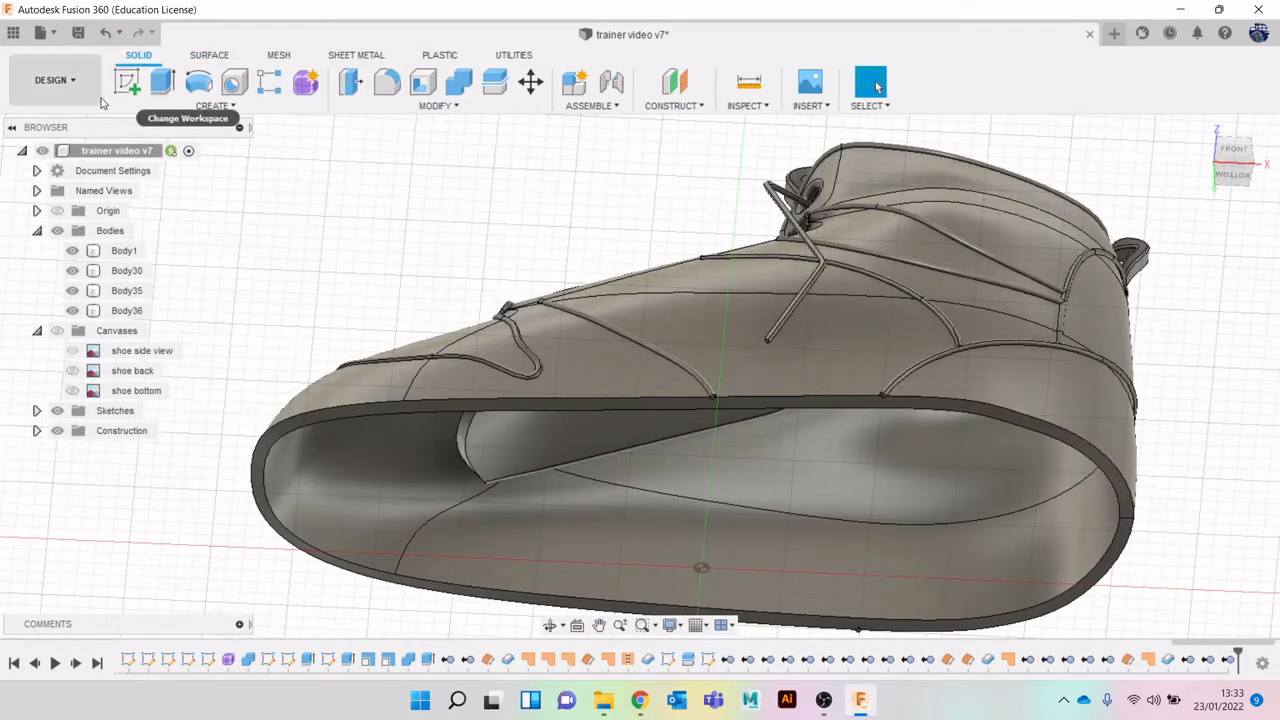
left_click(127, 82)
scroll(645, 400, "up", 3)
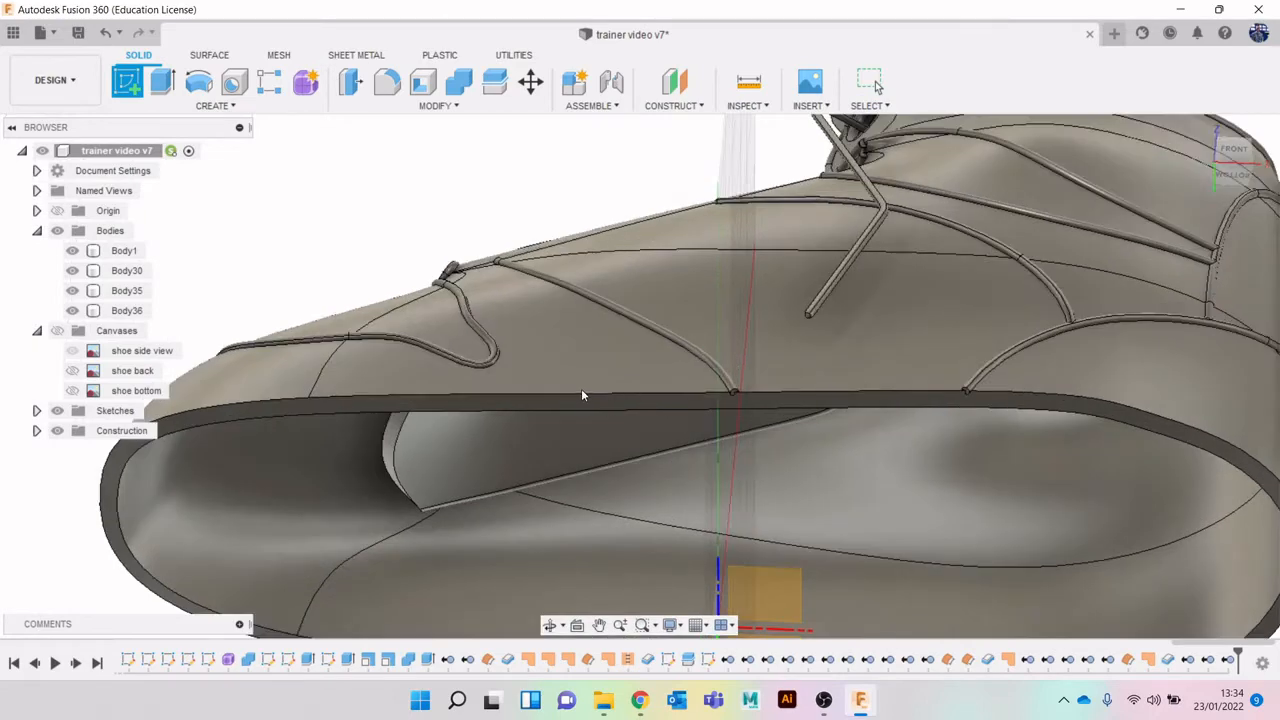
scroll(565, 405, "down", 3)
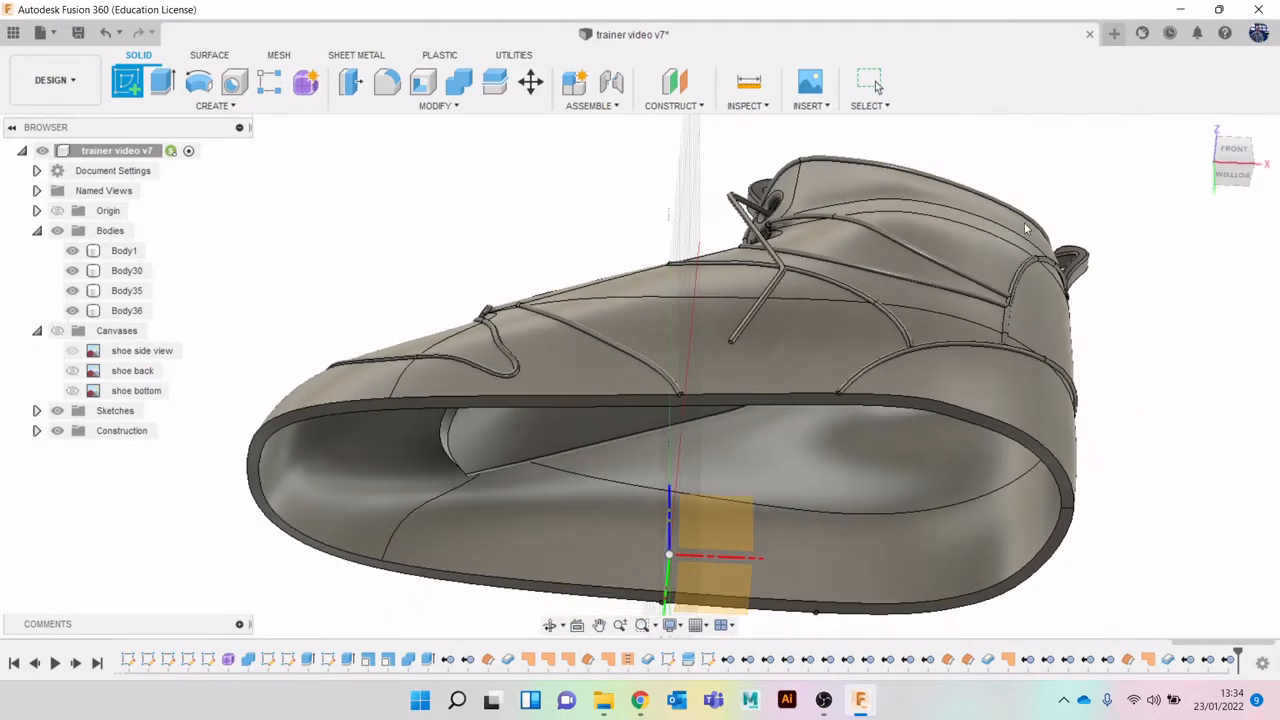
key("Escape")
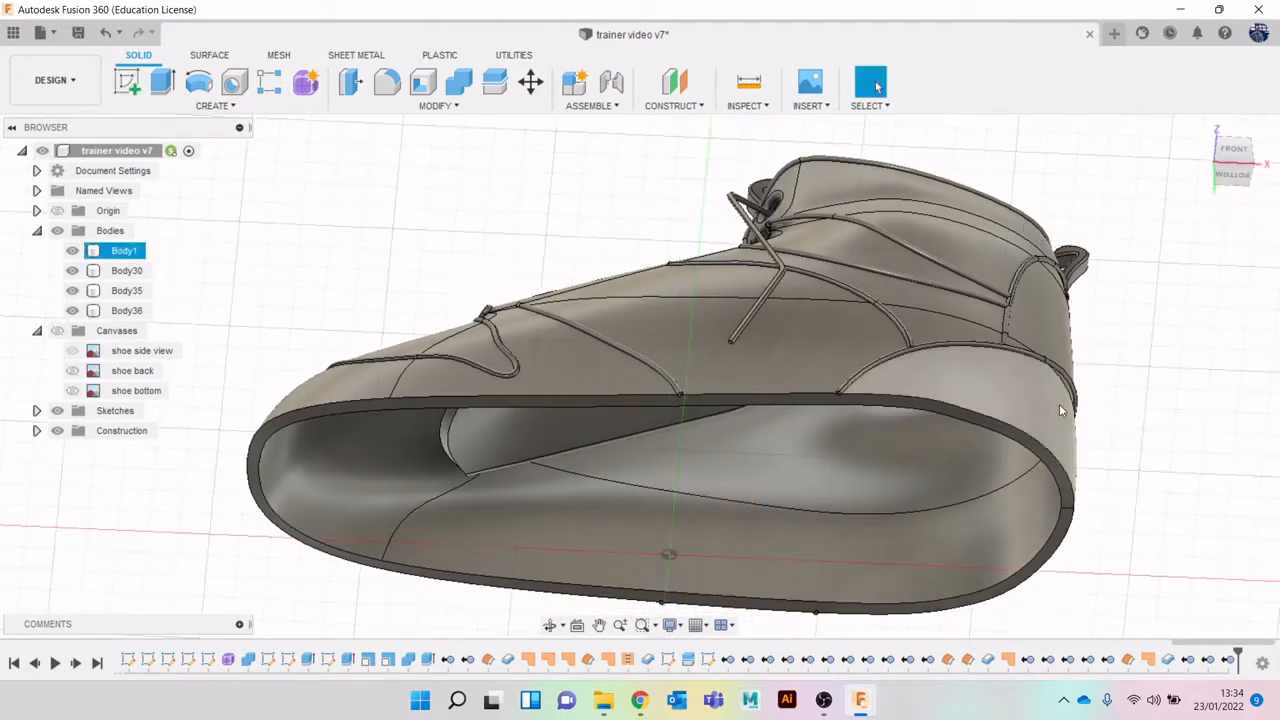
Hide Body30, Body35 and Body36 so that only the main shoe body Body1 is shown.
mouse_move(1238, 154)
left_mouse_down()
mouse_move(2, 186)
mouse_move(231, 219)
left_mouse_up()
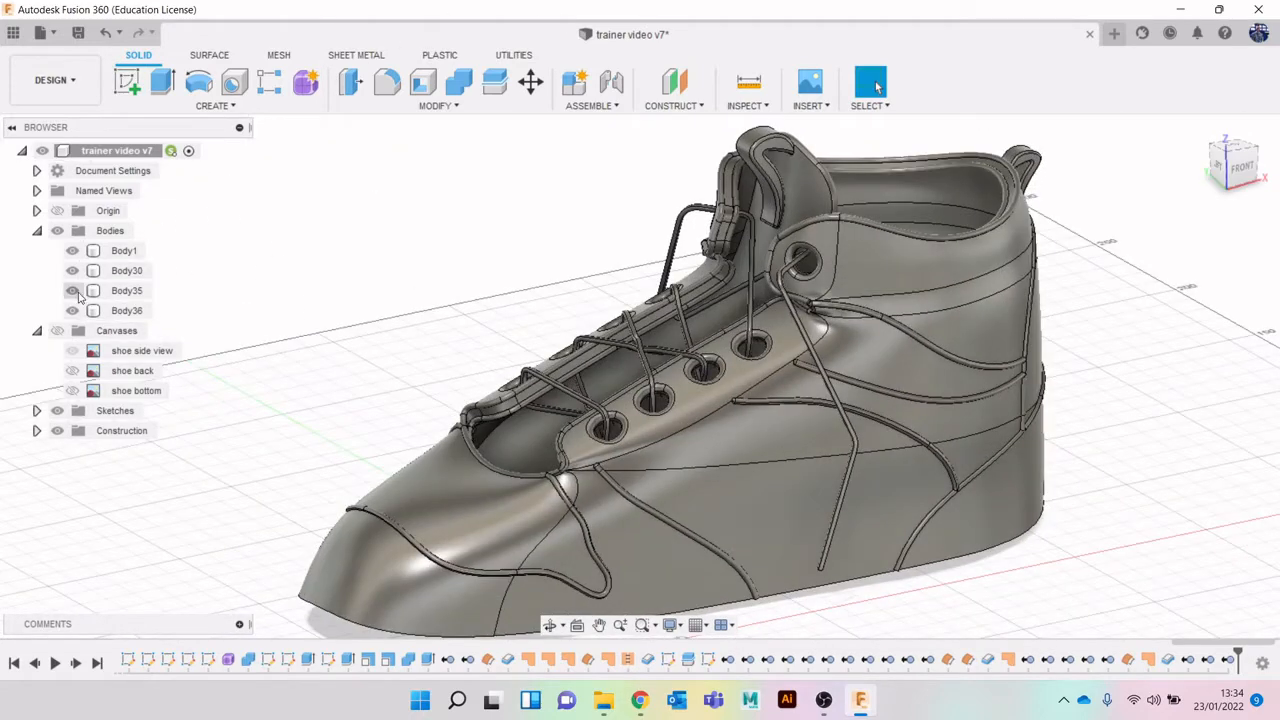
left_click(73, 272)
left_click(73, 292)
left_click(71, 312)
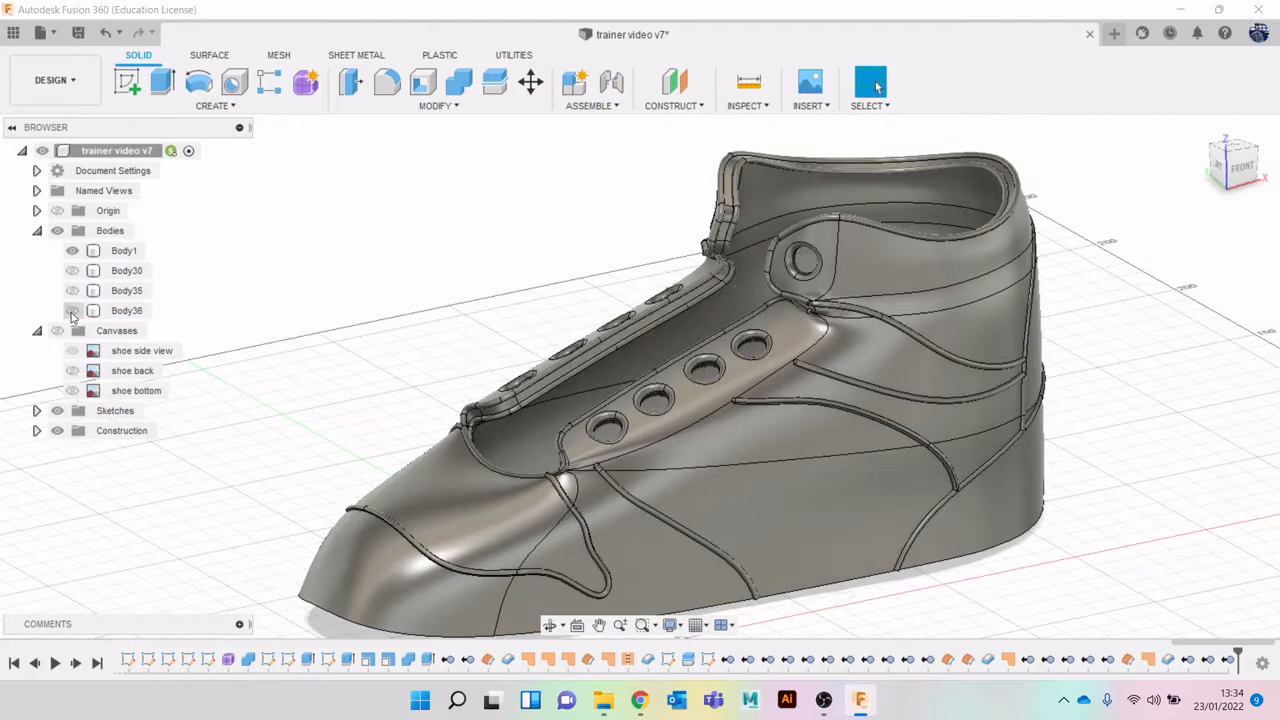
Offset the bottom rim face of the shoe body by 0.00 mm as a new surface body.
mouse_move(1236, 172)
left_mouse_down()
mouse_move(14, 178)
mouse_move(150, 235)
mouse_move(980, 300)
mouse_move(716, 234)
left_mouse_up()
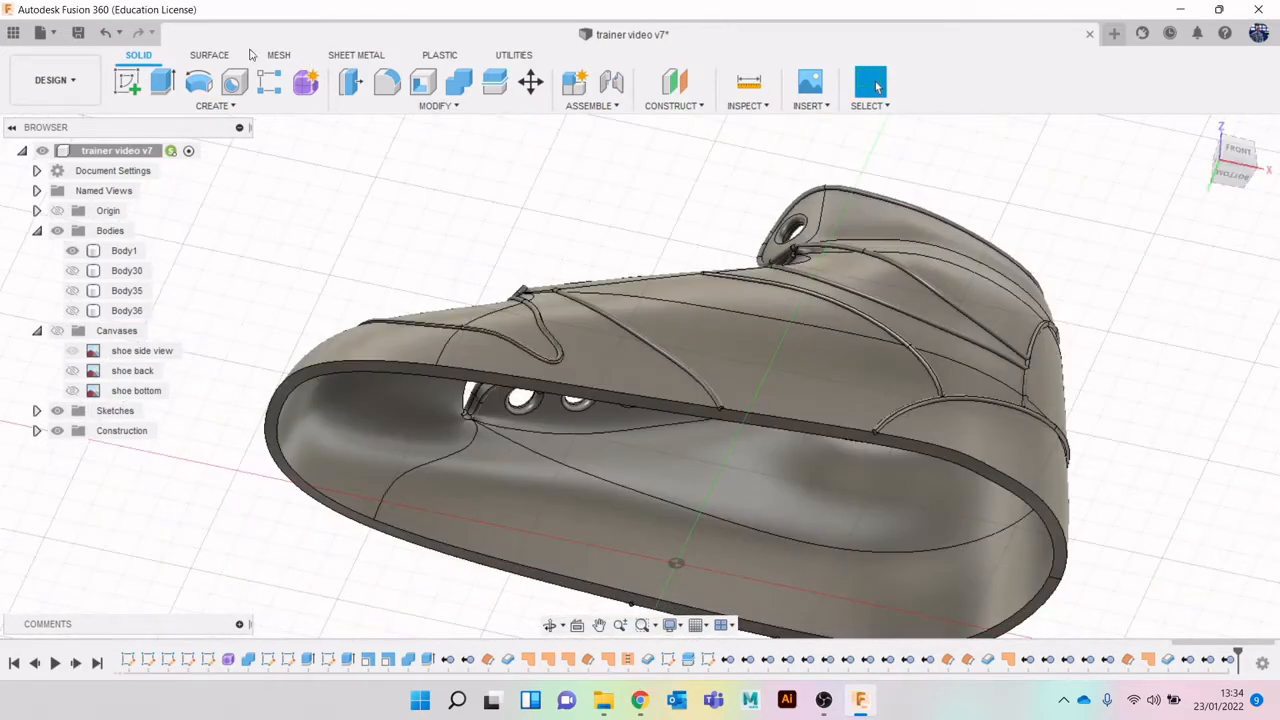
left_click(208, 54)
left_click(216, 108)
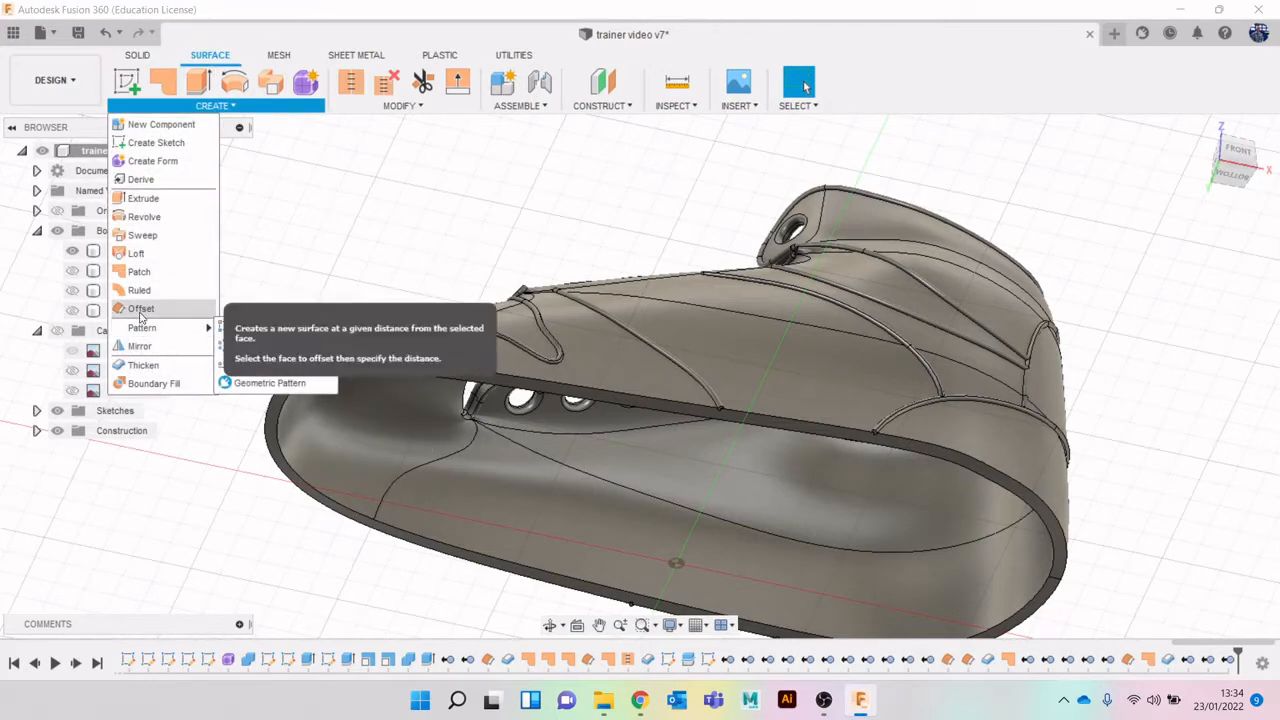
left_click(485, 383)
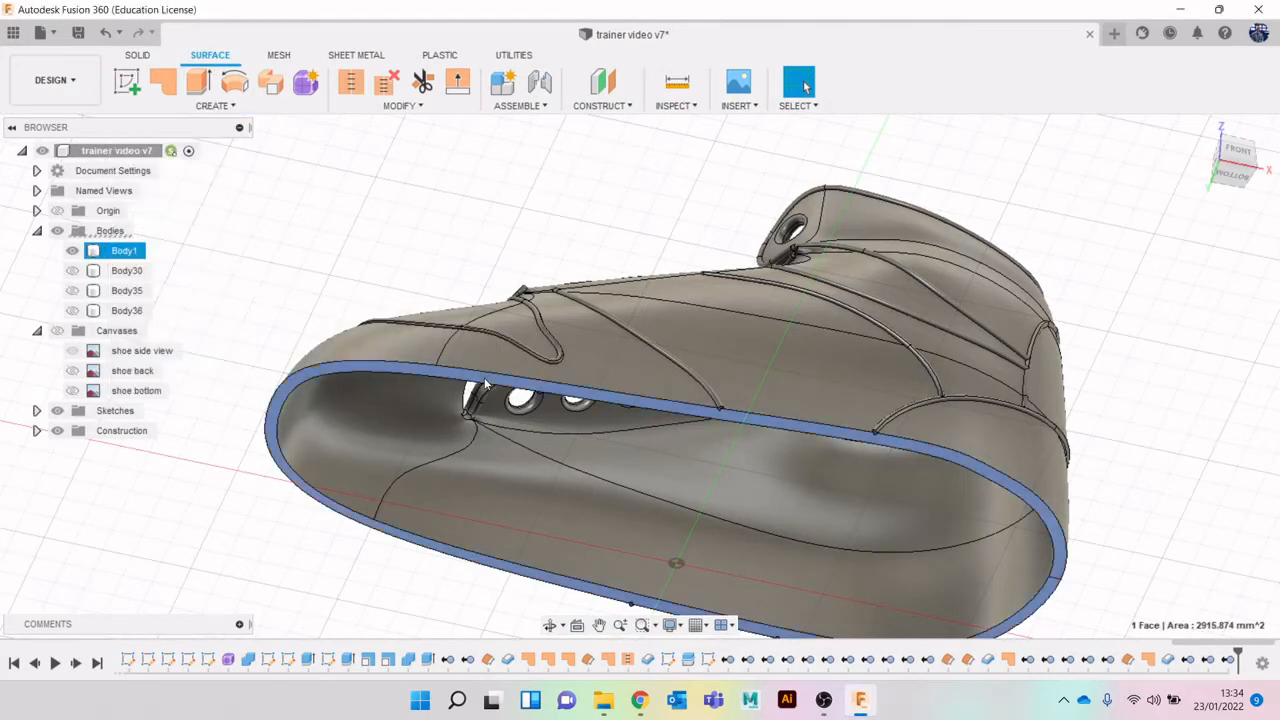
left_click(213, 100)
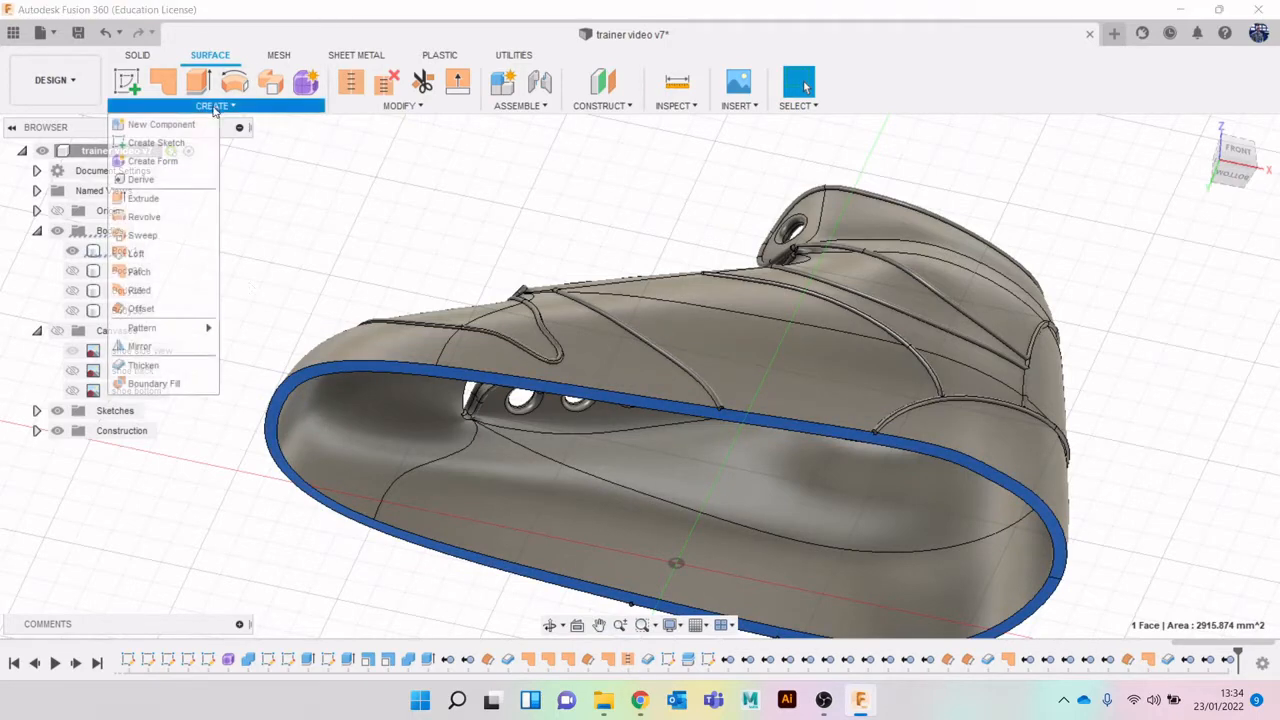
left_click(160, 311)
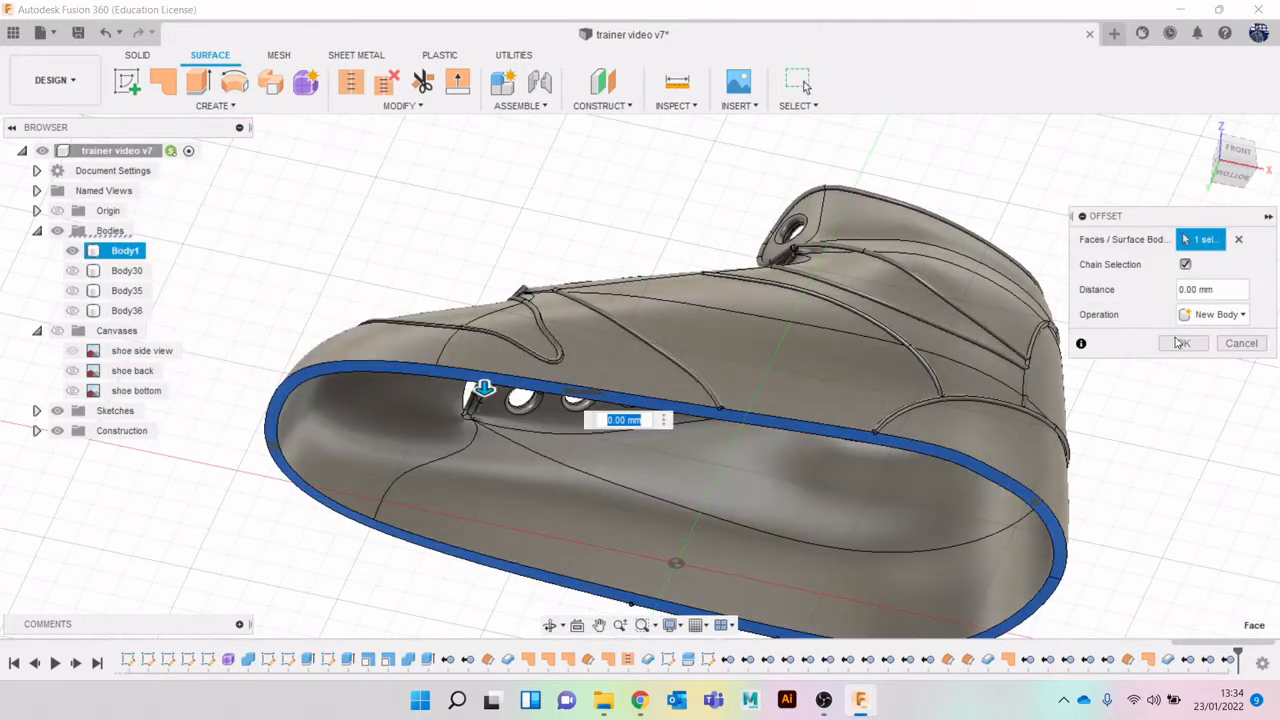
left_click(1182, 343)
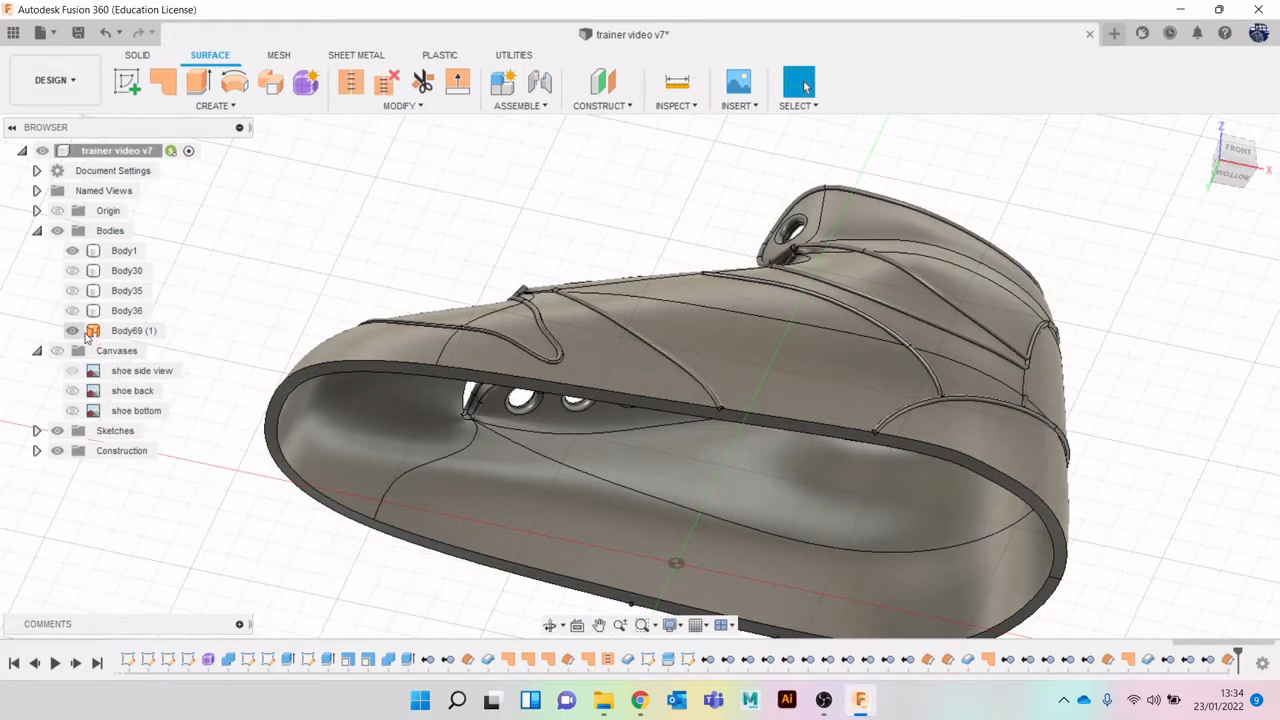
Hide Body1 and patch the closed outer edge of the offset rim surface as a new body.
left_click(73, 251)
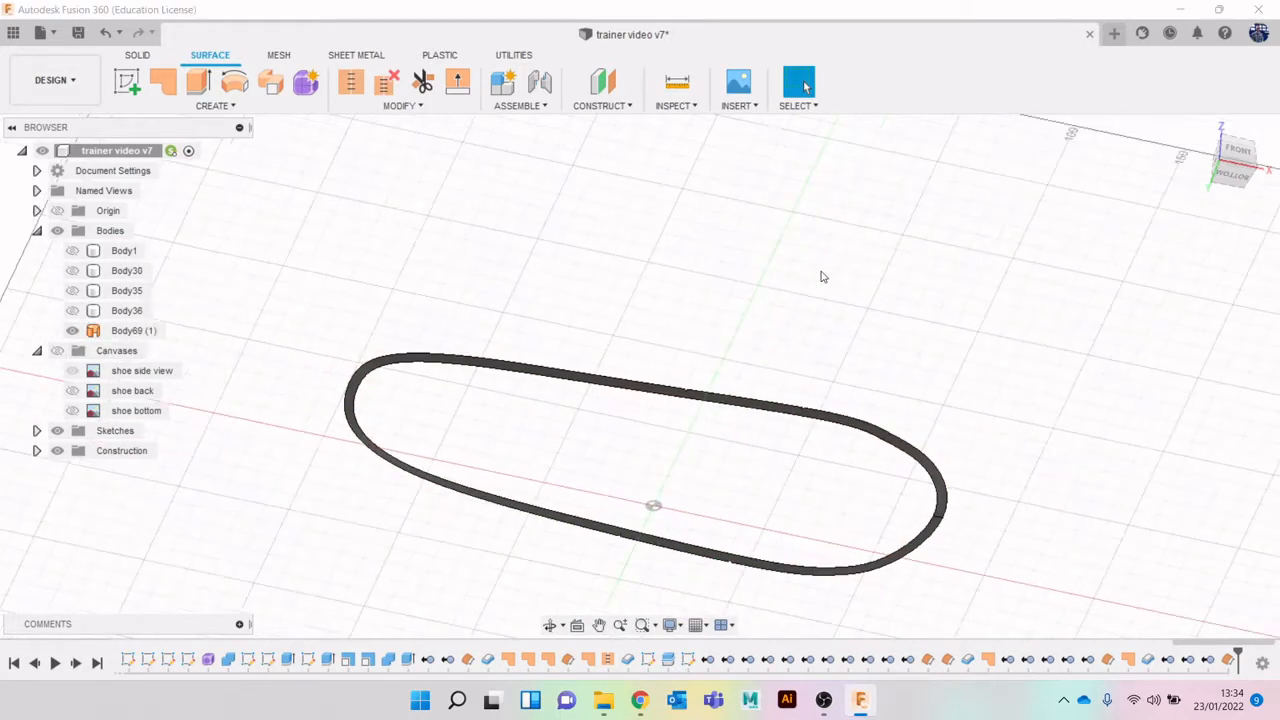
mouse_move(1234, 178)
left_mouse_down()
mouse_move(1237, 256)
mouse_move(1235, 236)
left_mouse_up()
middle_click_drag(1125, 297, 1123, 220)
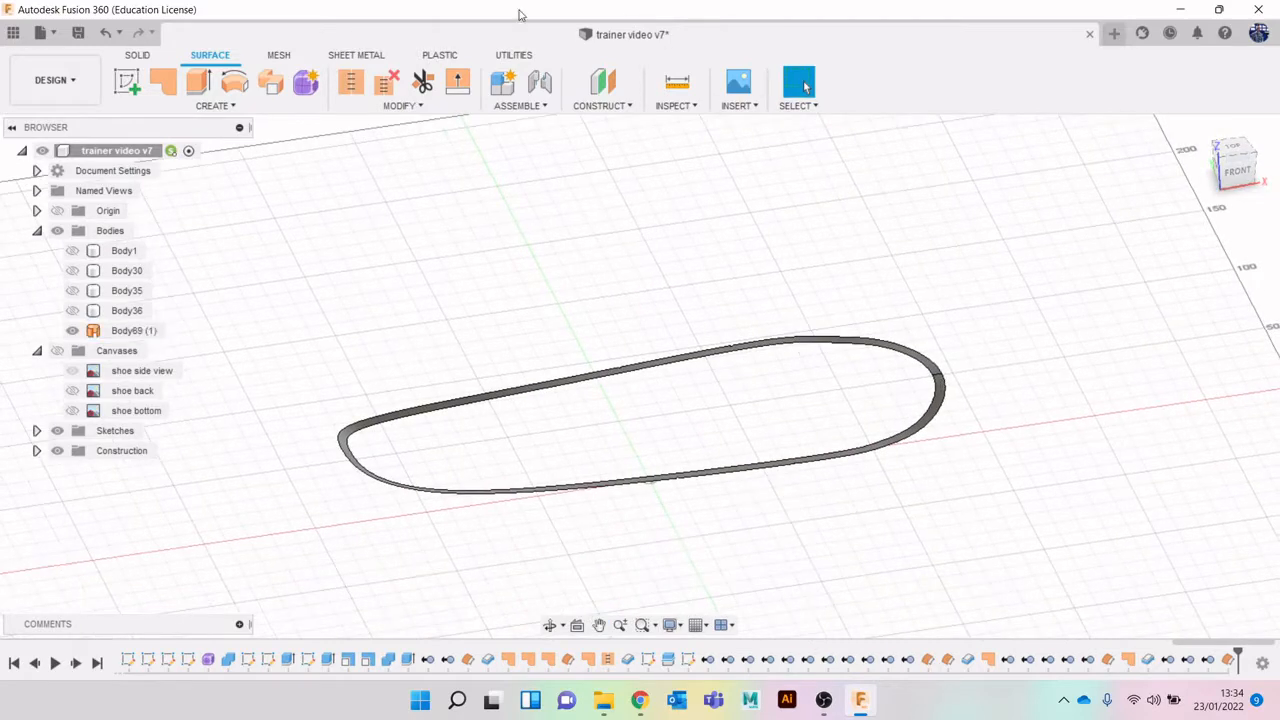
left_click(241, 108)
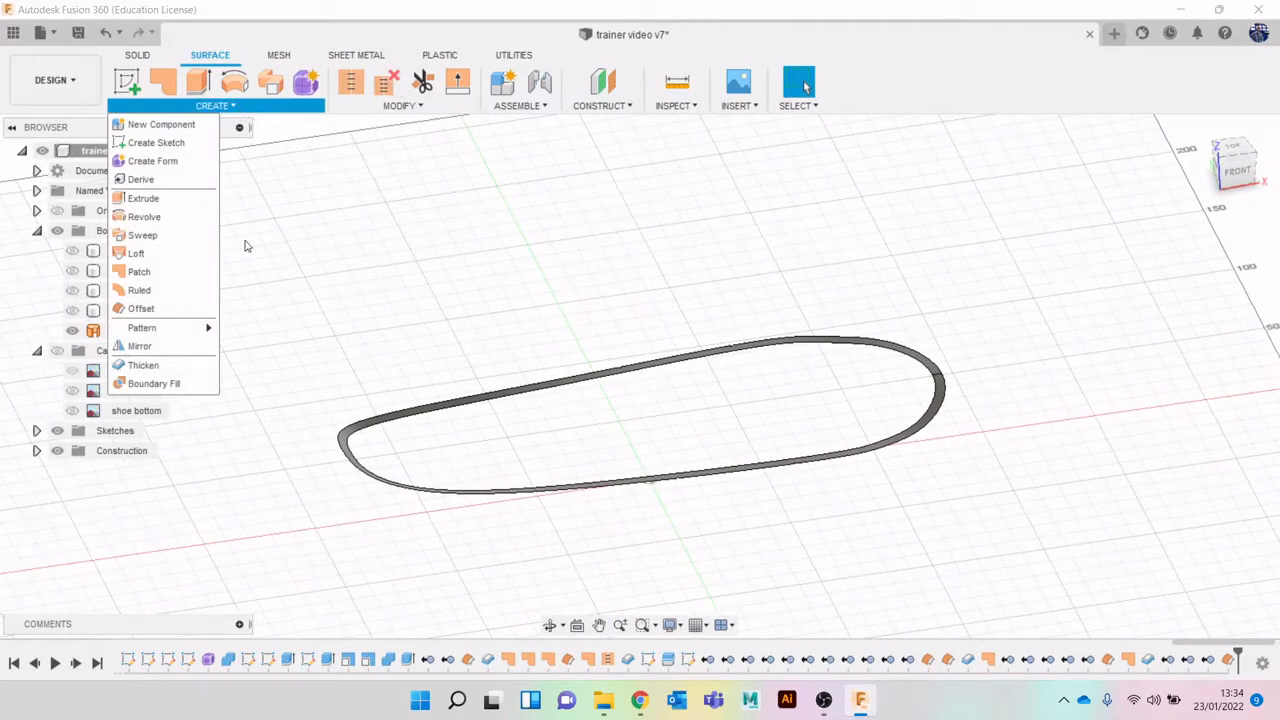
left_click(139, 271)
scroll(543, 409, "up", 3)
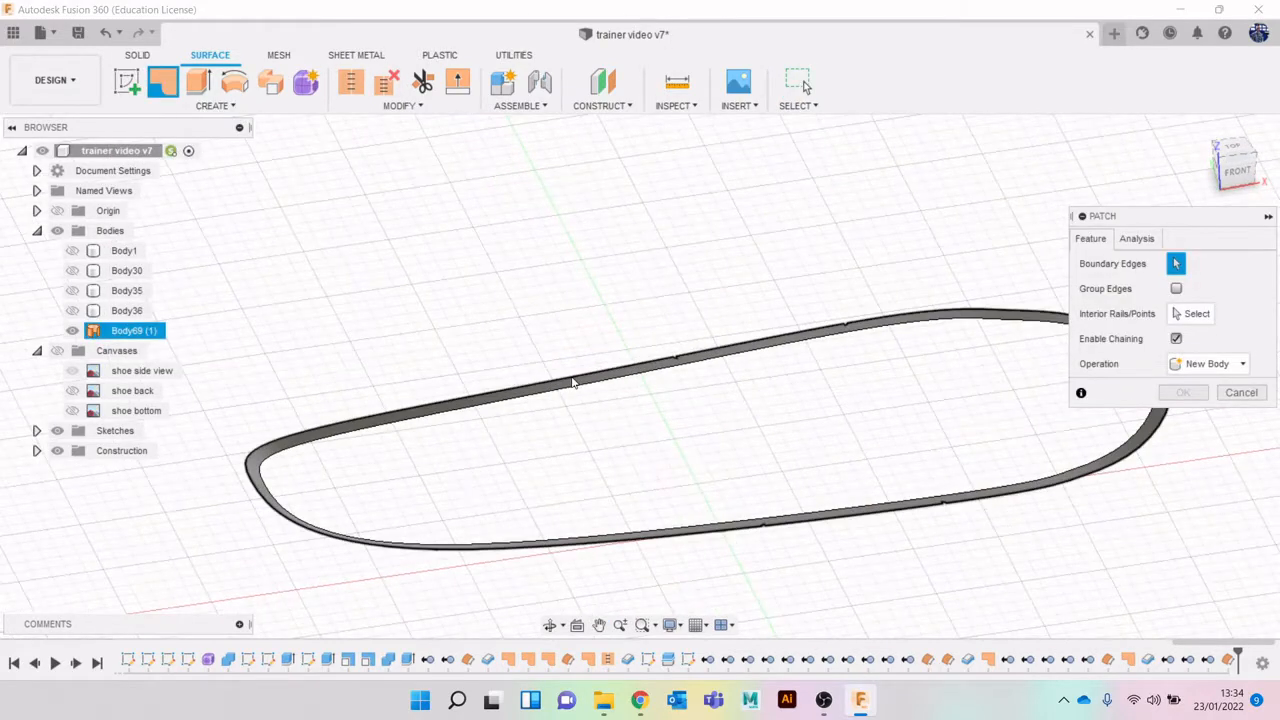
left_click(252, 482)
left_click(1185, 490)
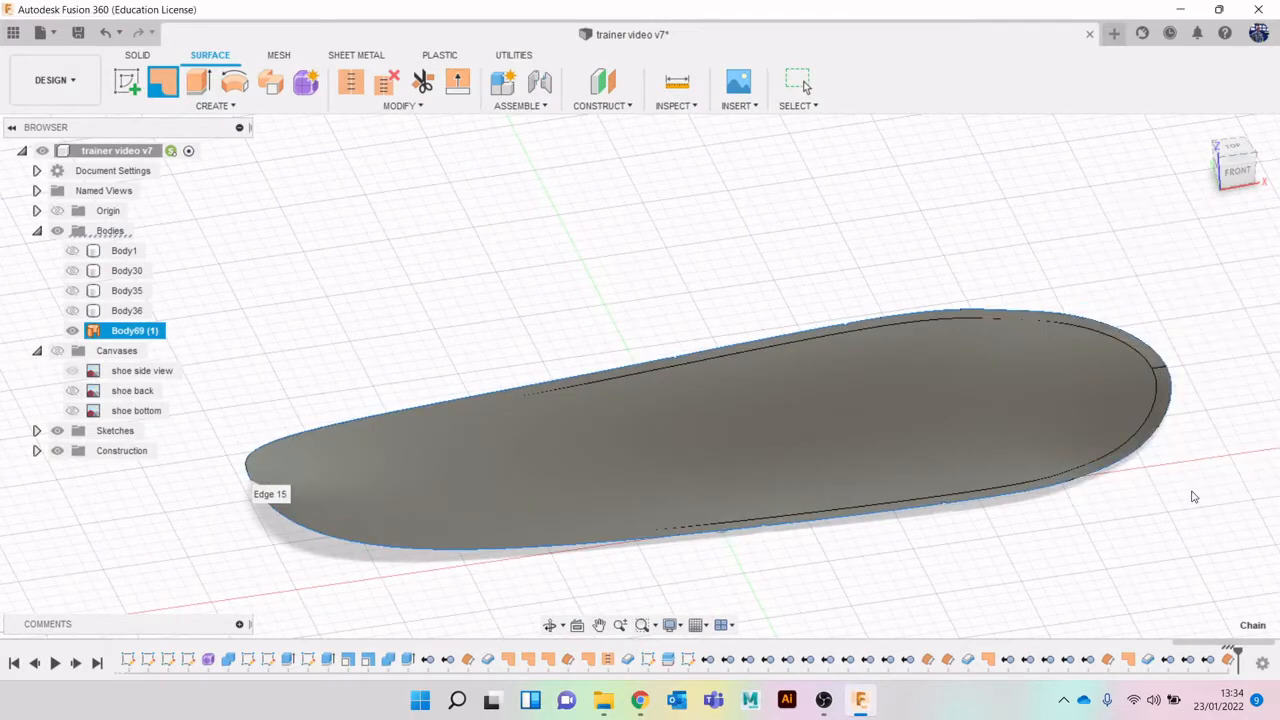
Hide the rim surface Body69, and show Body1 and the shoe side view canvas in the front view.
left_click(74, 331)
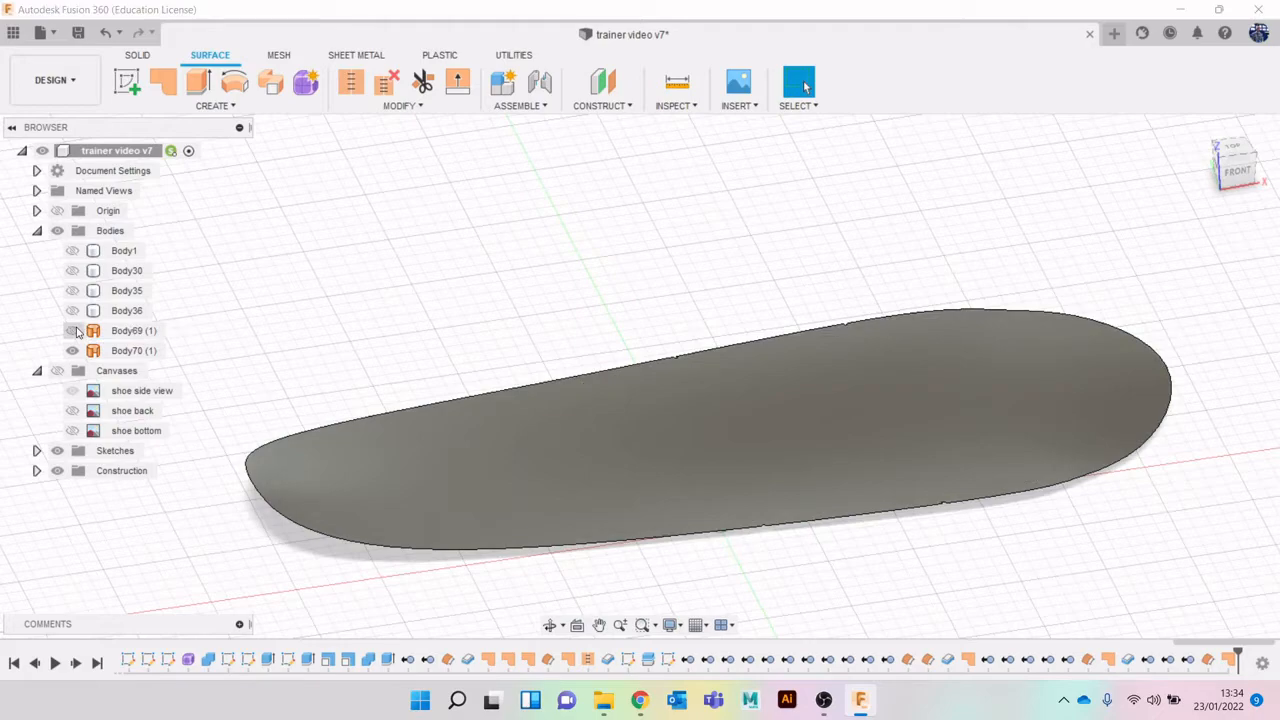
scroll(900, 330, "up", 3)
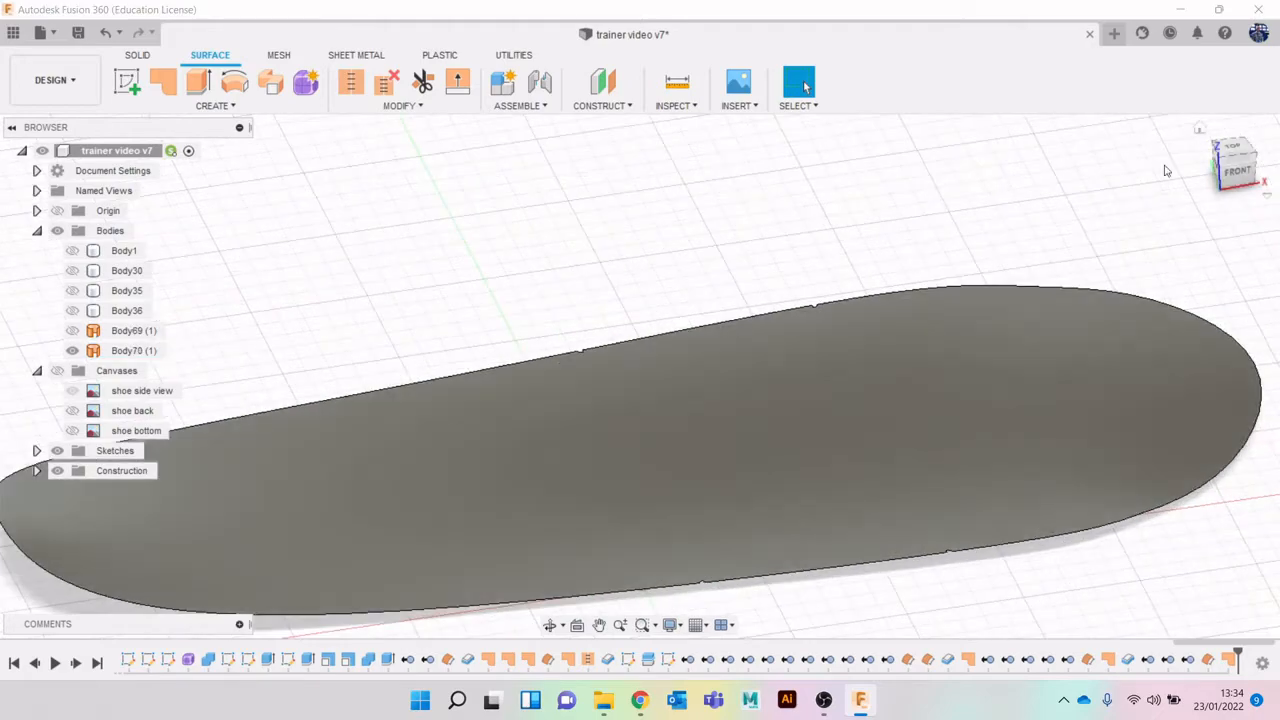
left_click(1231, 157)
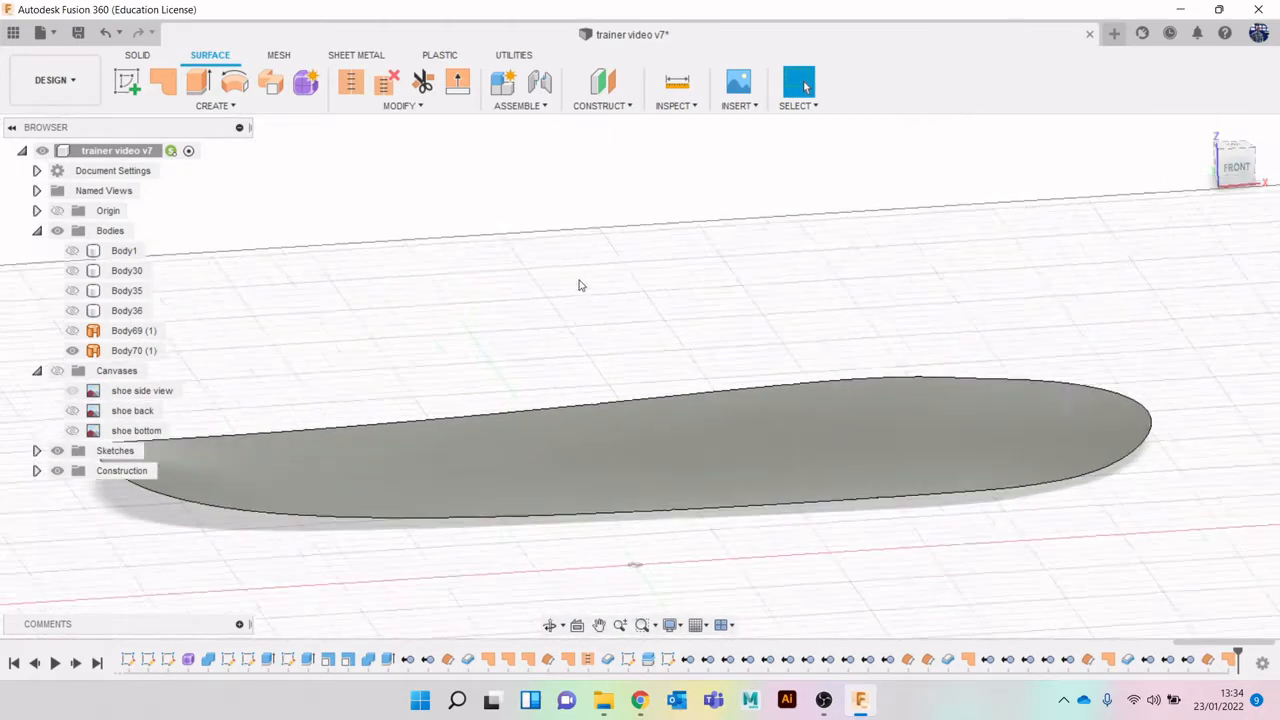
left_click(71, 251)
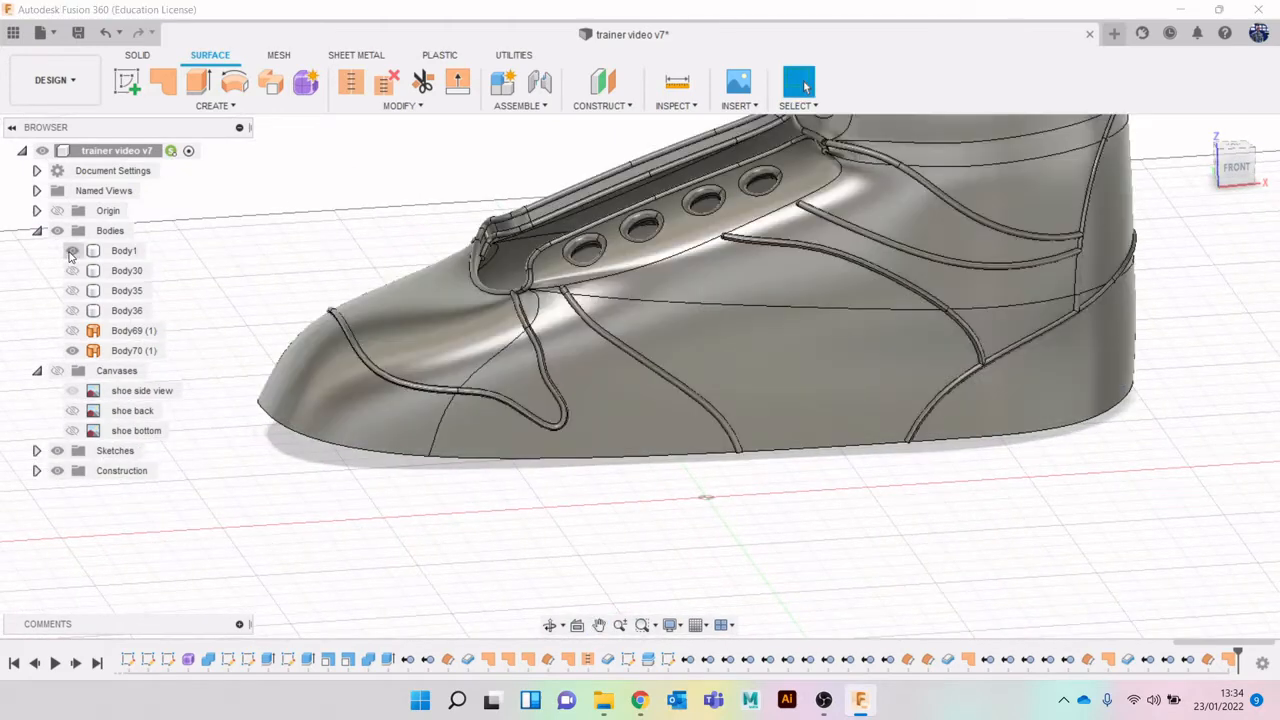
left_click(57, 370)
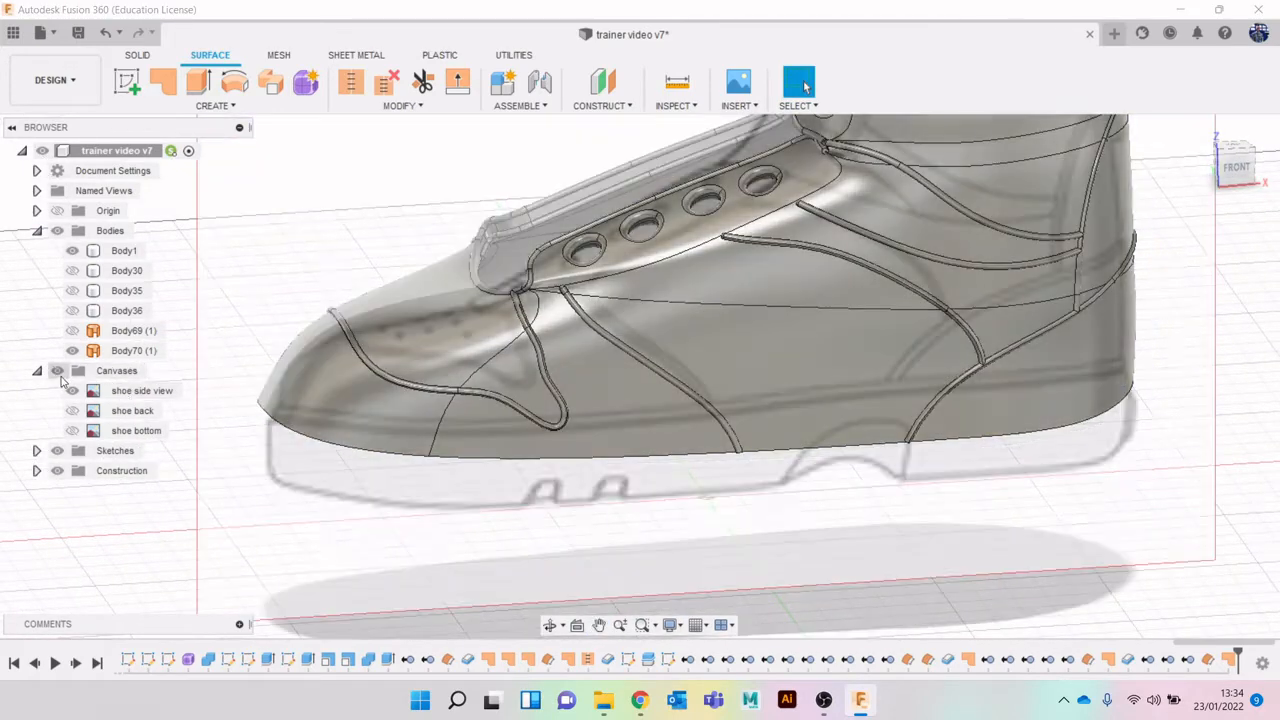
left_click(1235, 168)
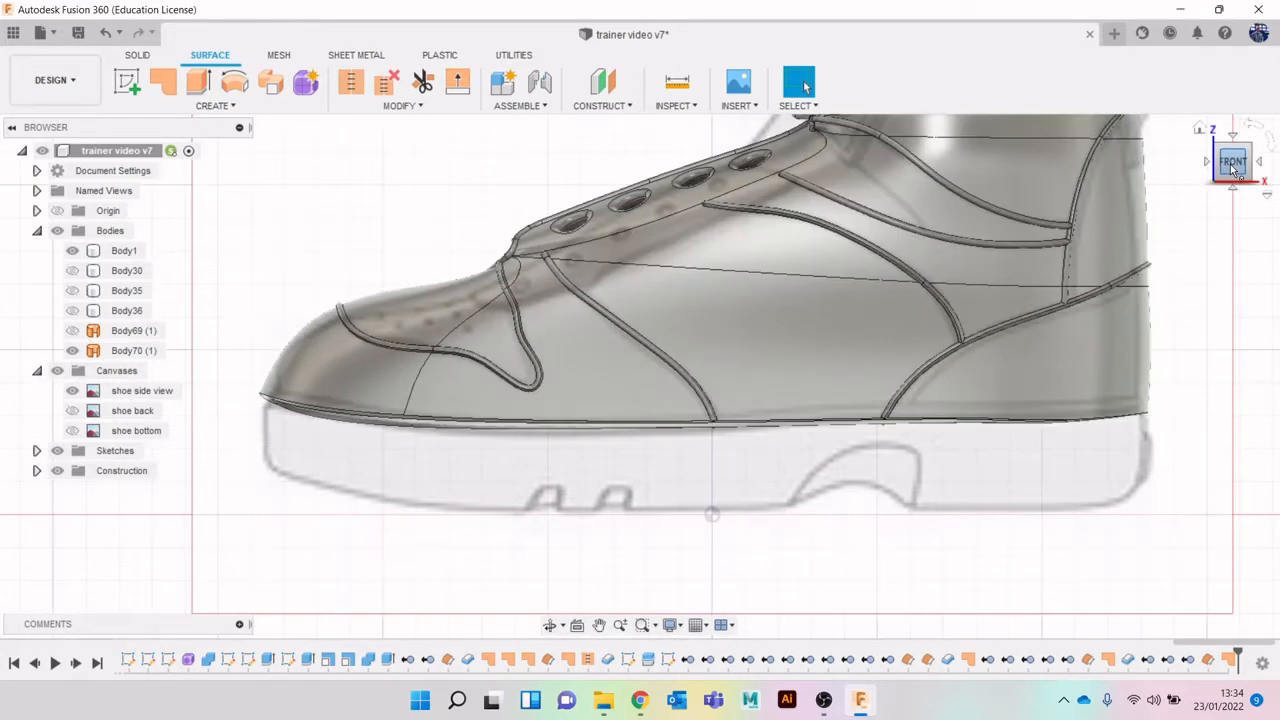
Thicken the patched bottom surface on one side by about -24.5 mm, down to the canvas sole outline, as a new body.
left_click(215, 105)
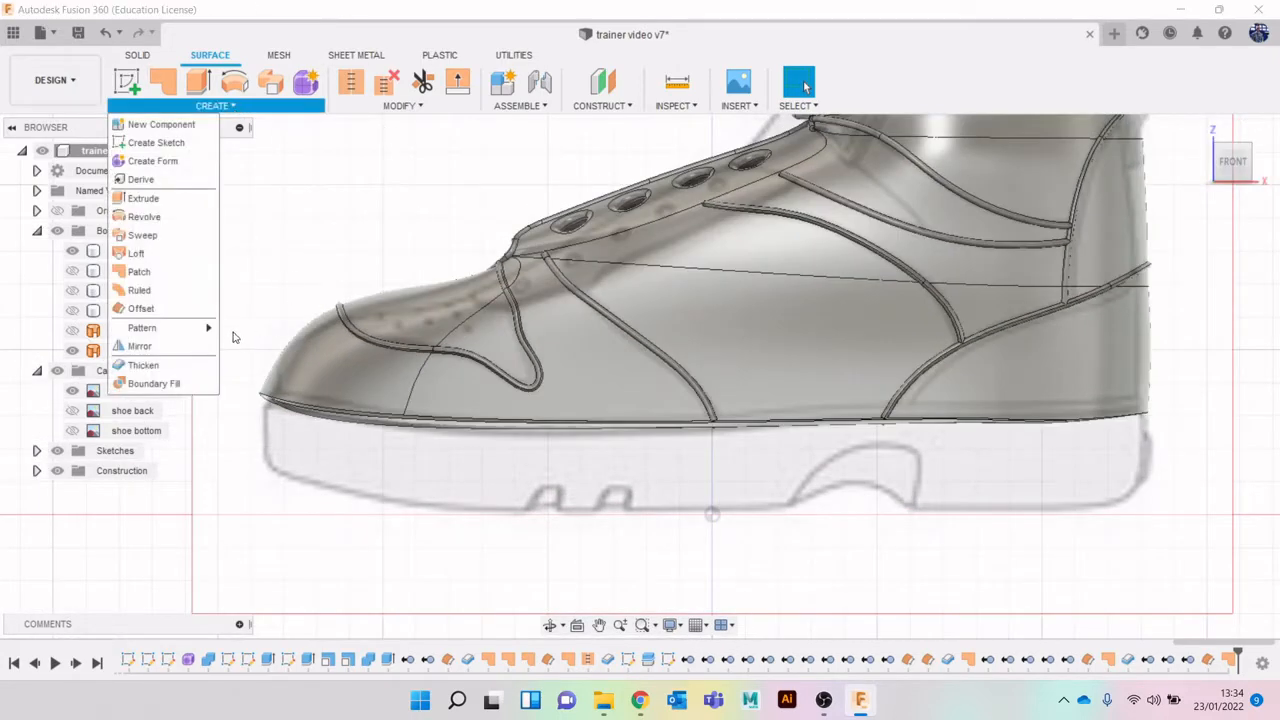
left_click(143, 365)
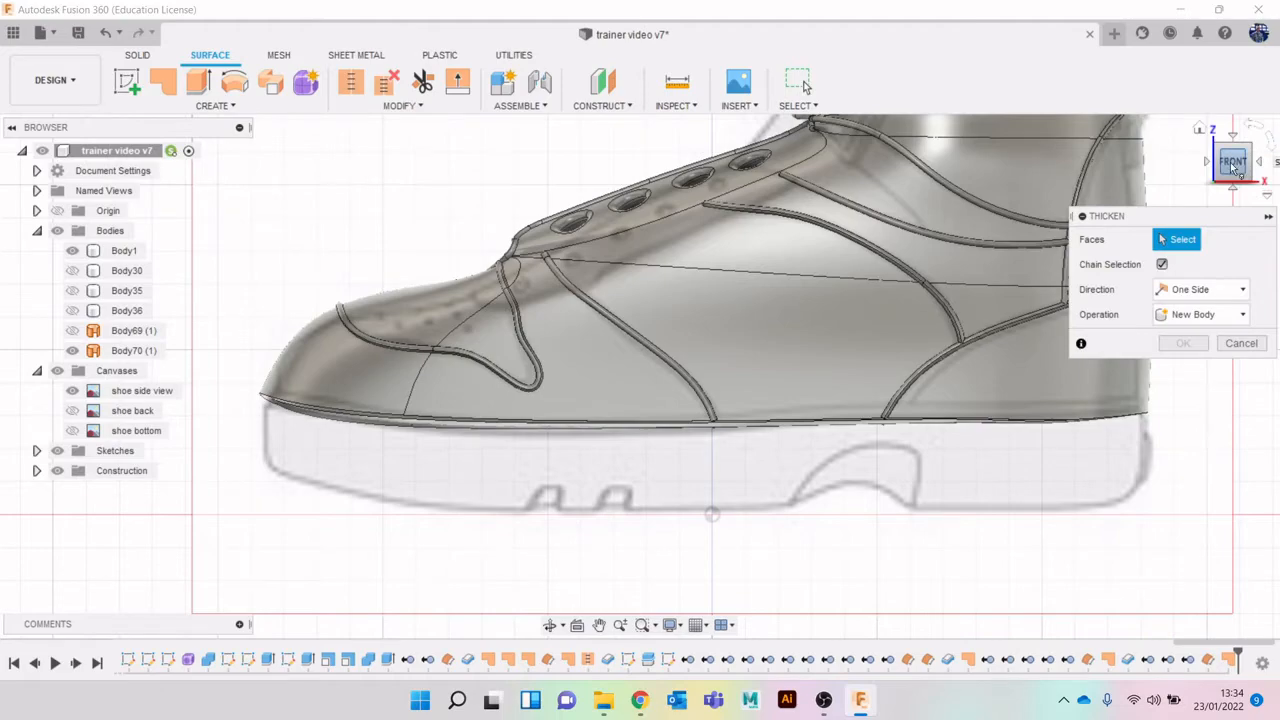
left_click(1233, 170)
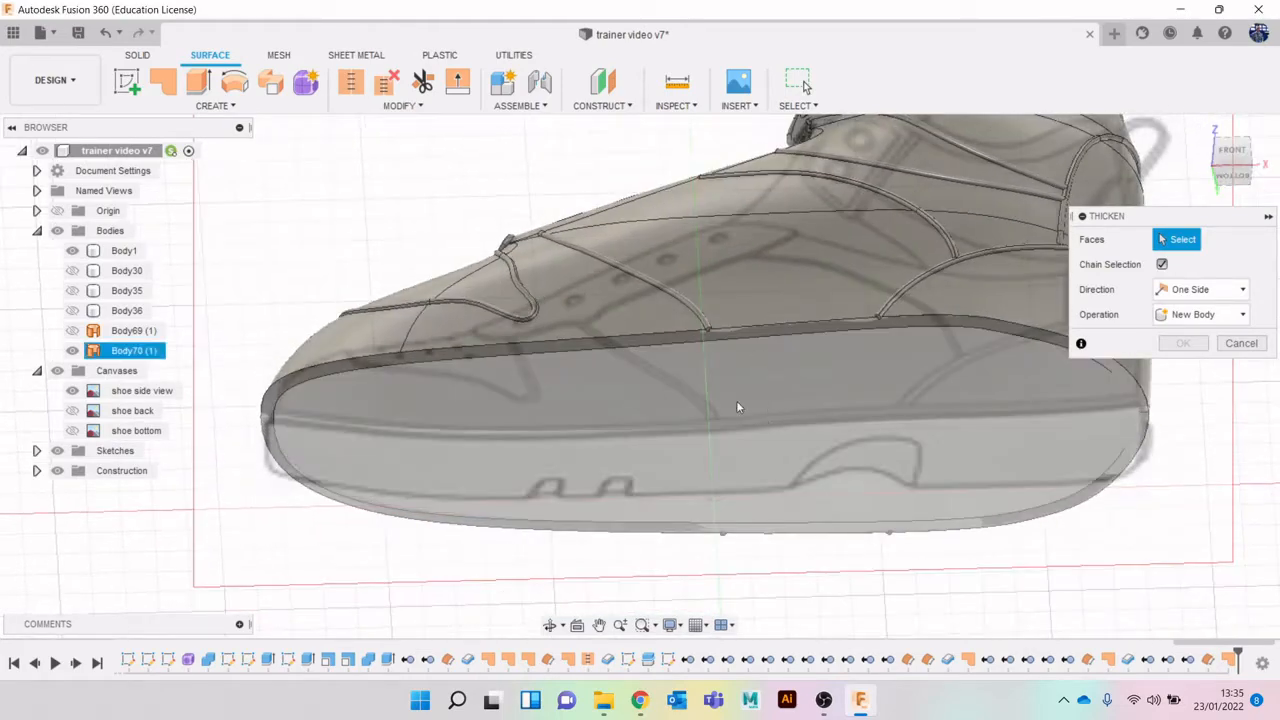
left_click(737, 407)
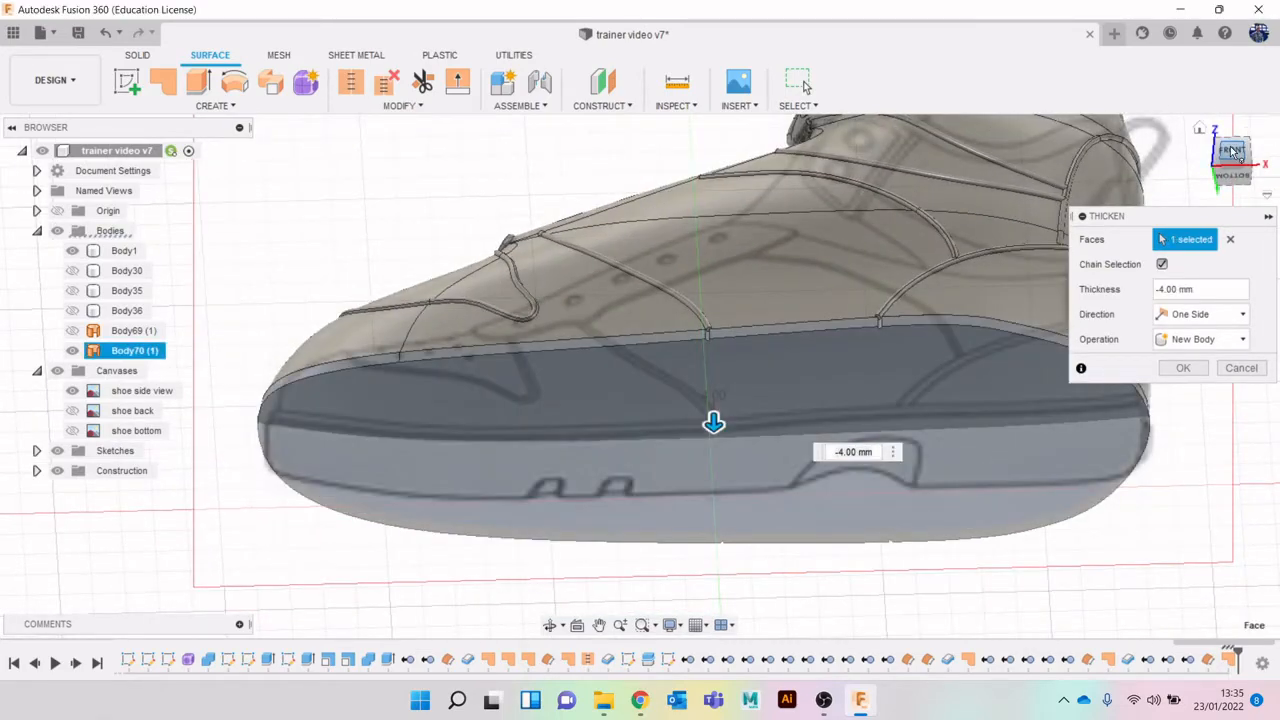
left_click(1233, 152)
left_click_drag(714, 455, 714, 522)
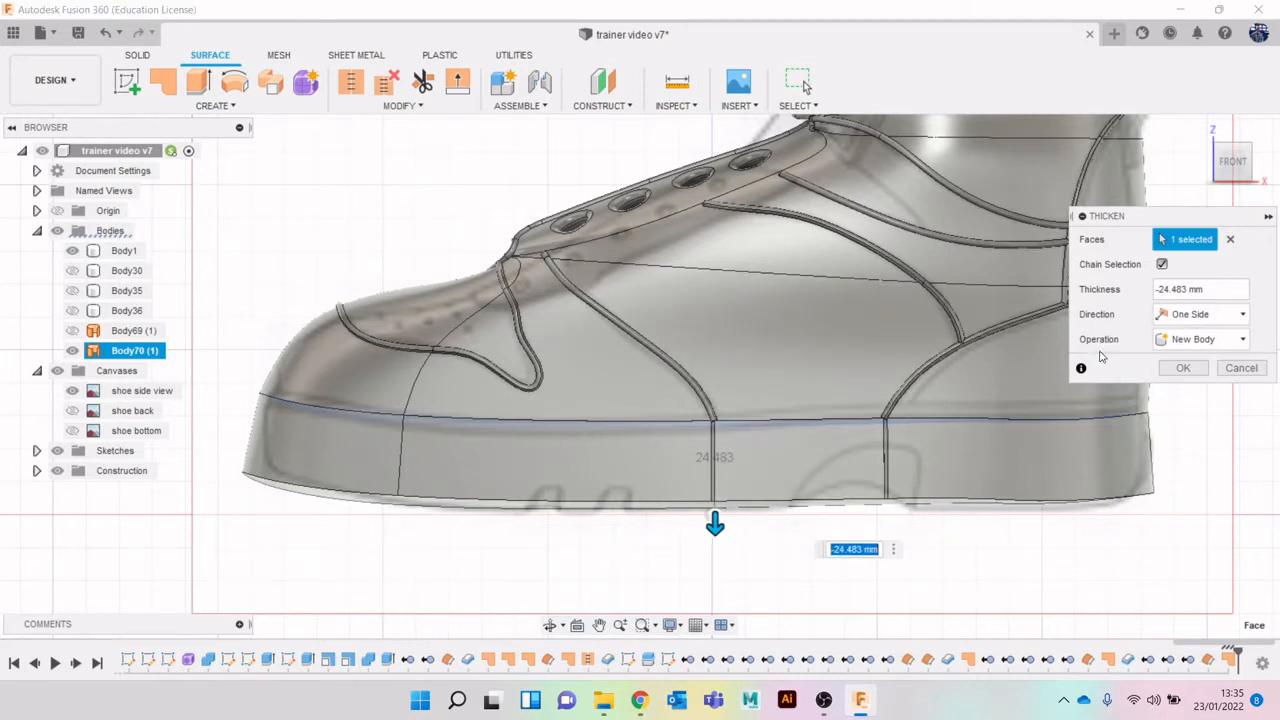
left_click(1182, 369)
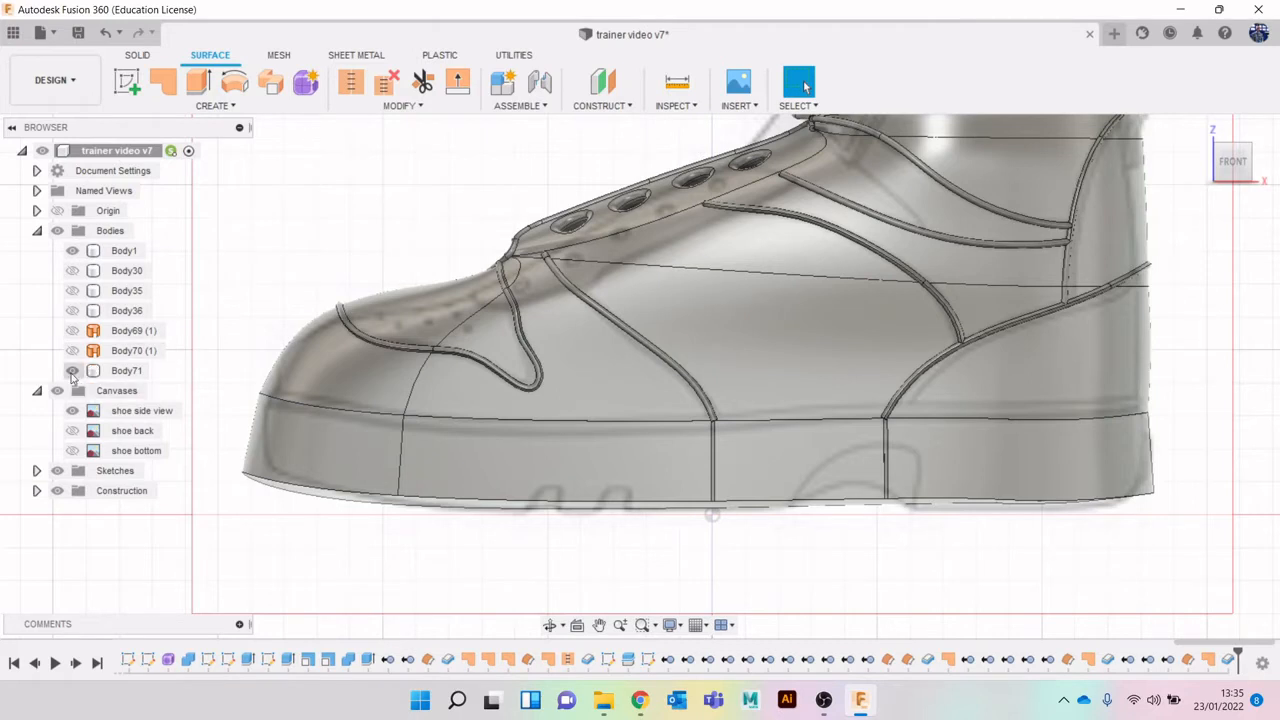
Check the thickened sole body Body71 against the side-view canvas, and hide the canvases.
left_click(72, 371)
left_click(72, 371)
left_click(122, 371)
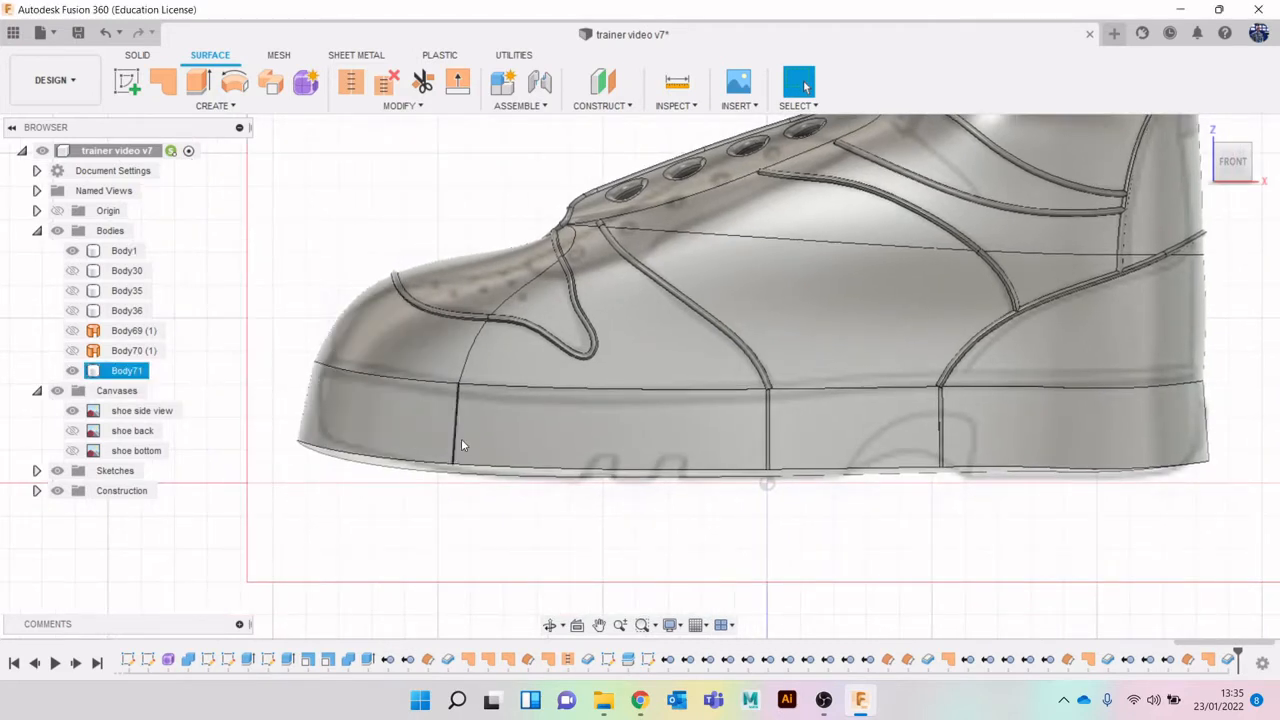
scroll(443, 362, "down", 2)
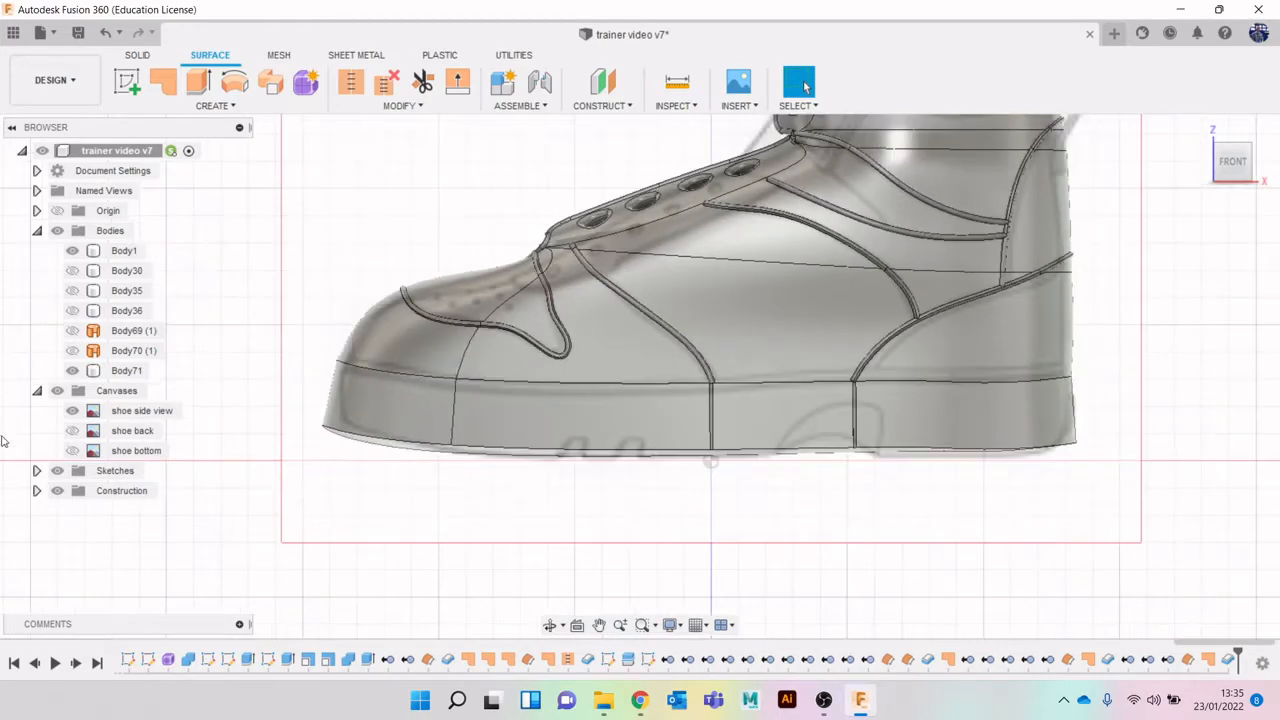
left_click(57, 392)
scroll(727, 357, "down", 2)
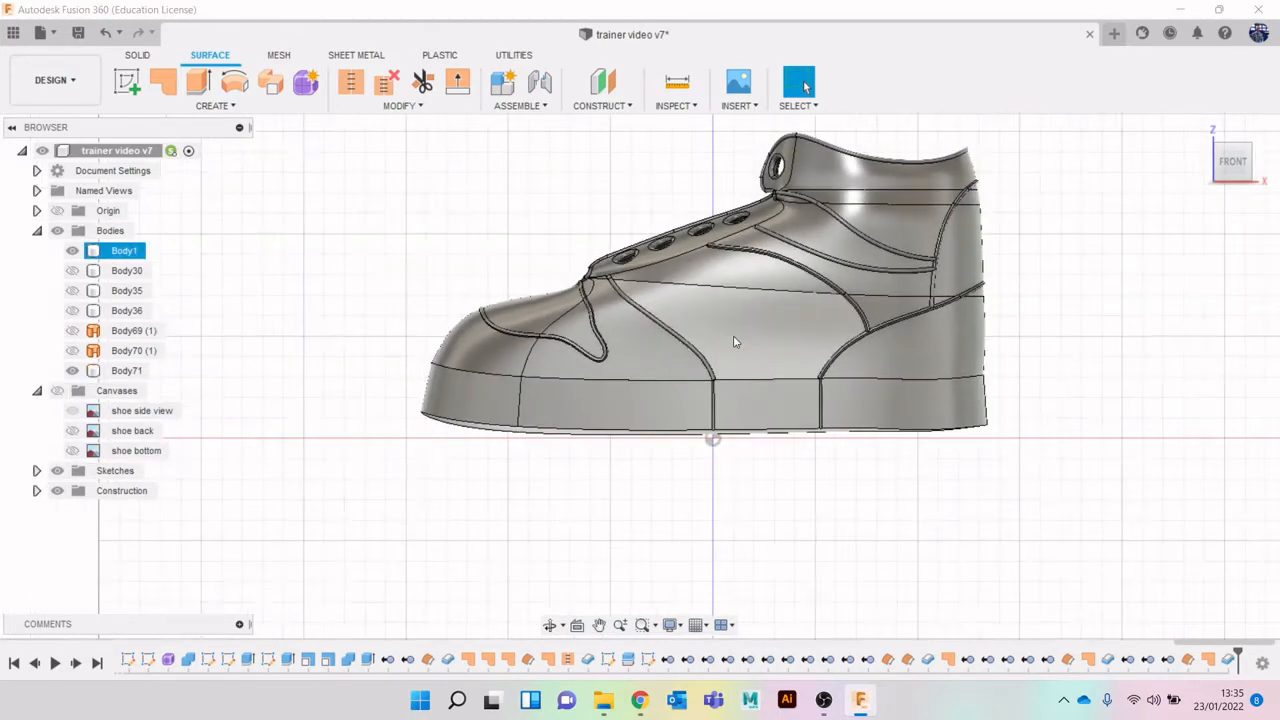
Show the canvases again in the front view and start a new sketch on the front plane.
mouse_move(1238, 167)
left_mouse_down()
mouse_move(5, 180)
mouse_move(5, 290)
mouse_move(5, 60)
mouse_move(5, 180)
left_mouse_up()
left_click(1238, 158)
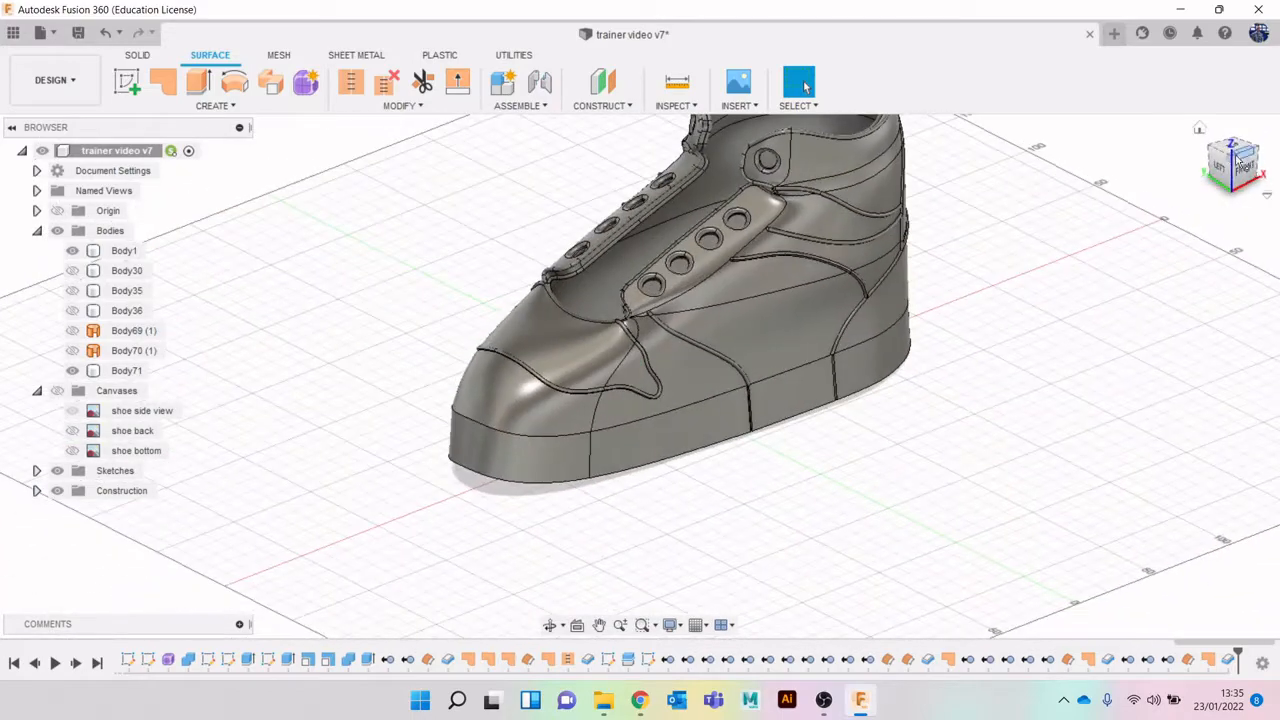
left_click(1246, 170)
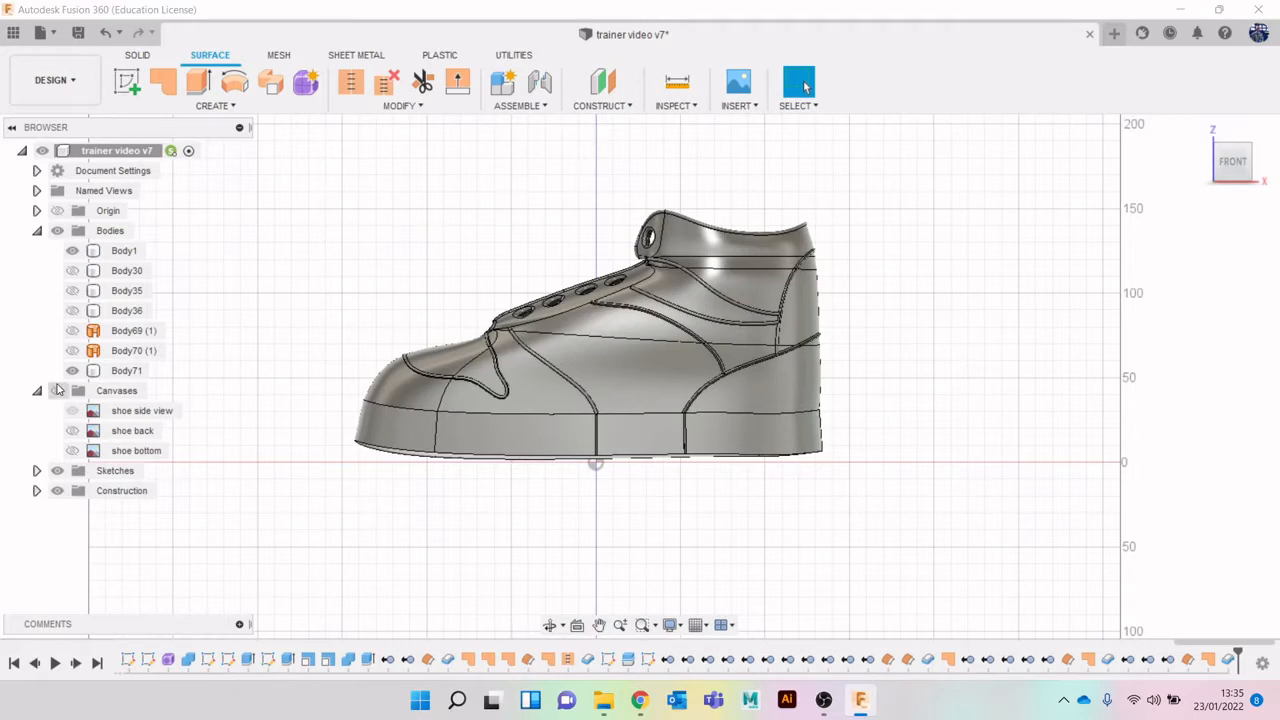
left_click(57, 390)
scroll(310, 455, "up", 5)
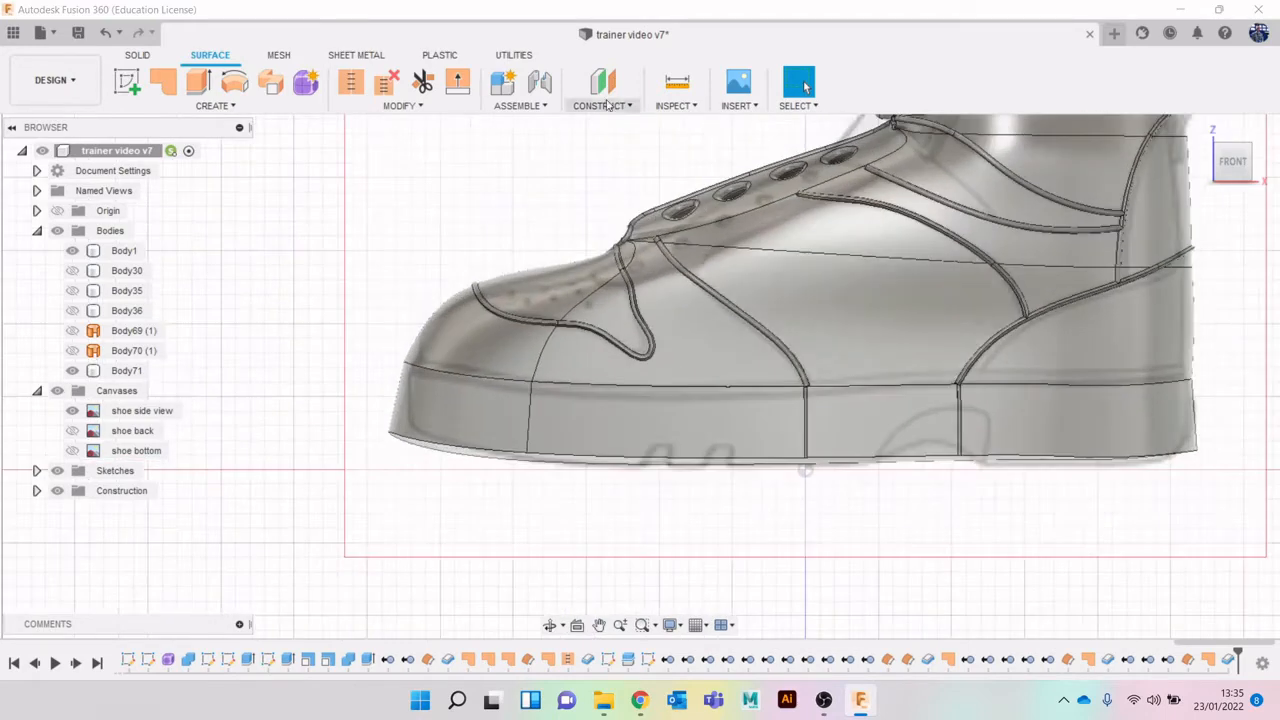
left_click(138, 55)
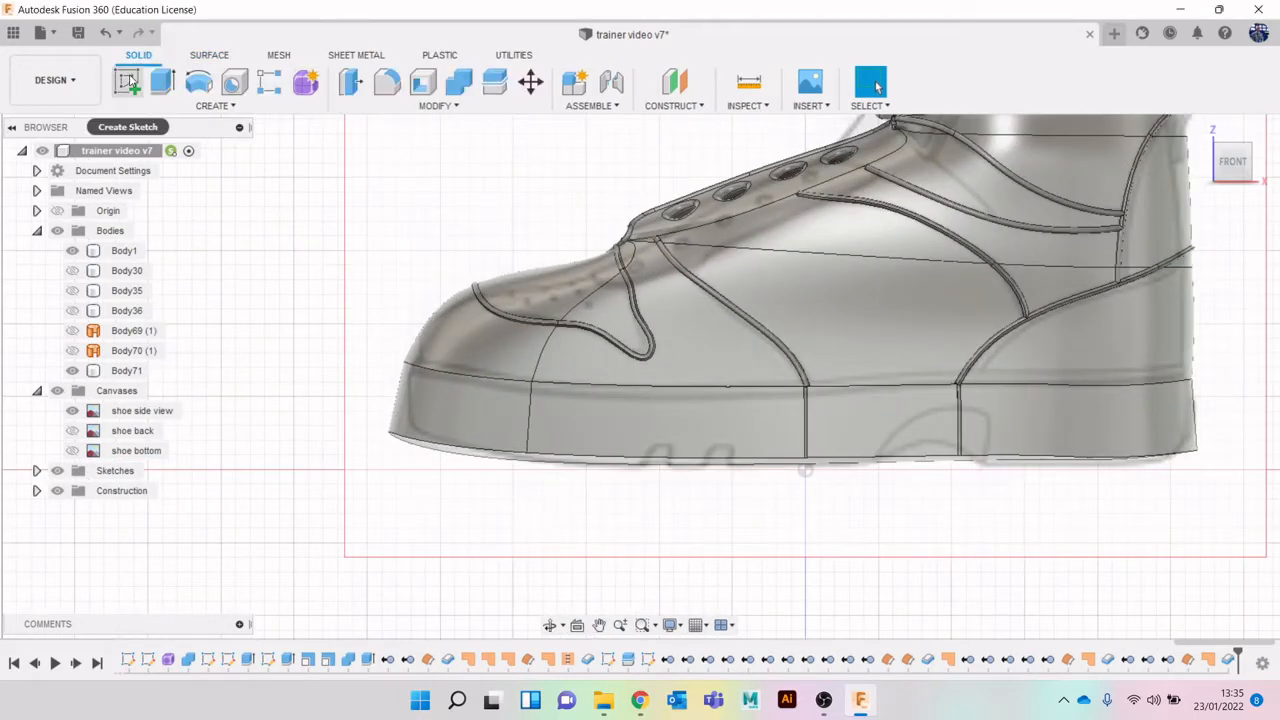
left_click(131, 80)
left_click(843, 420)
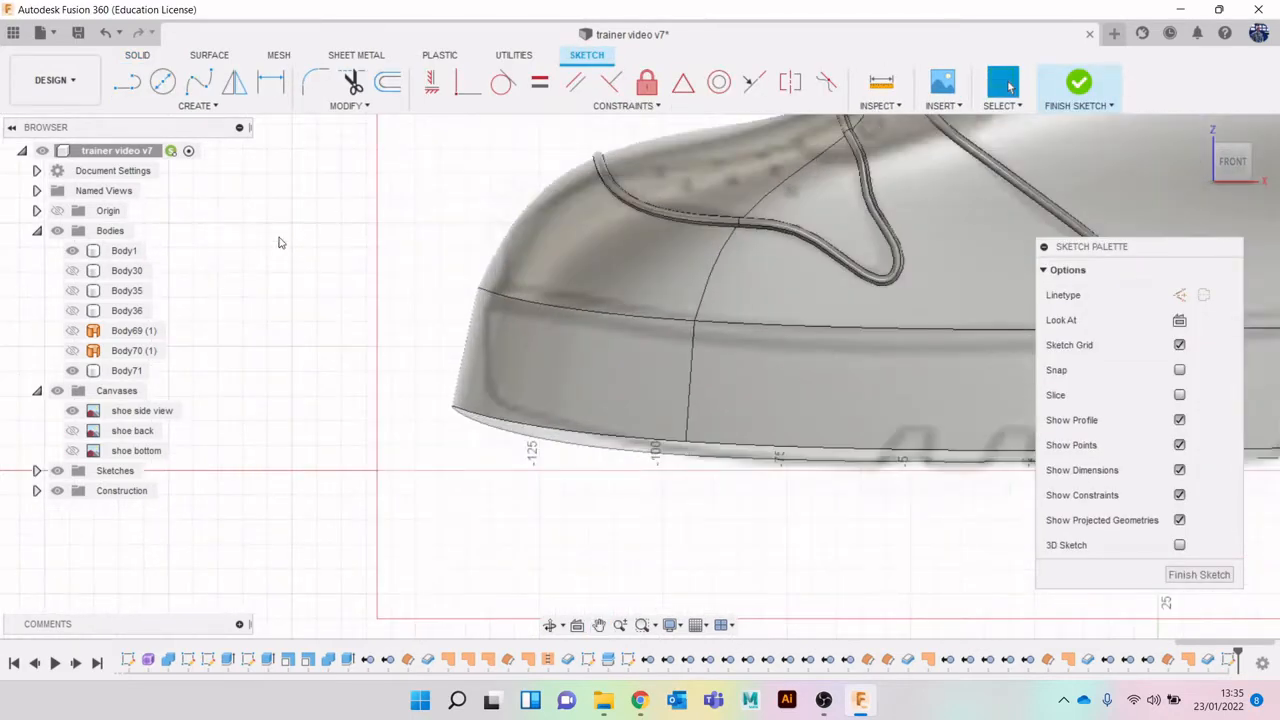
Draw a three-point spline from the sole's upper toe corner down past its bottom edge, following the rounded toe on the canvas.
left_click(198, 82)
middle_click_drag(491, 405, 443, 355)
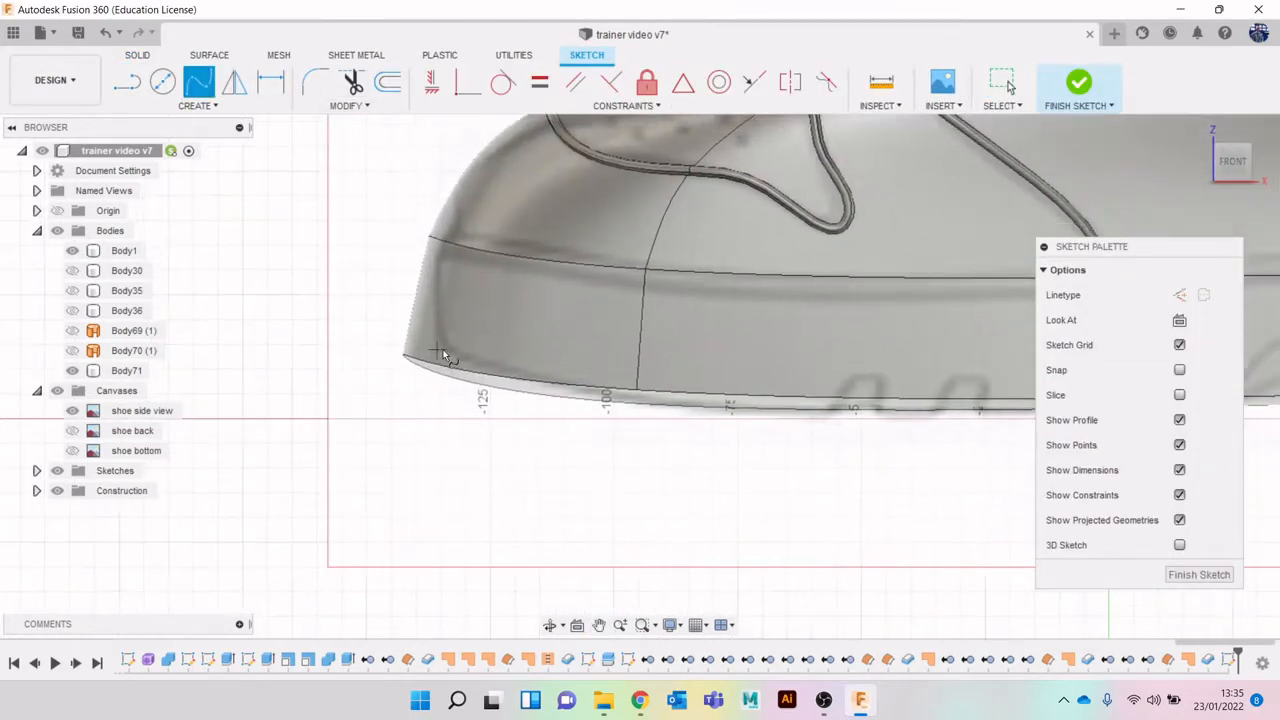
middle_click_drag(390, 282, 386, 275)
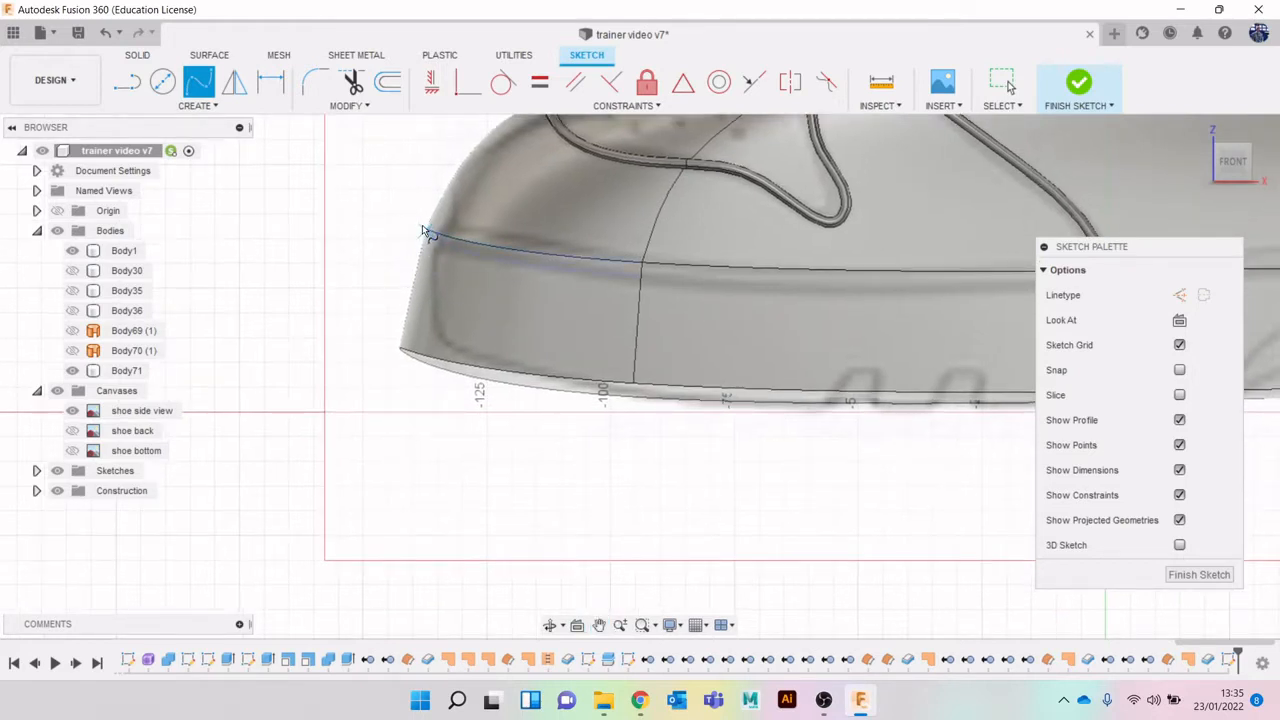
left_click(425, 385)
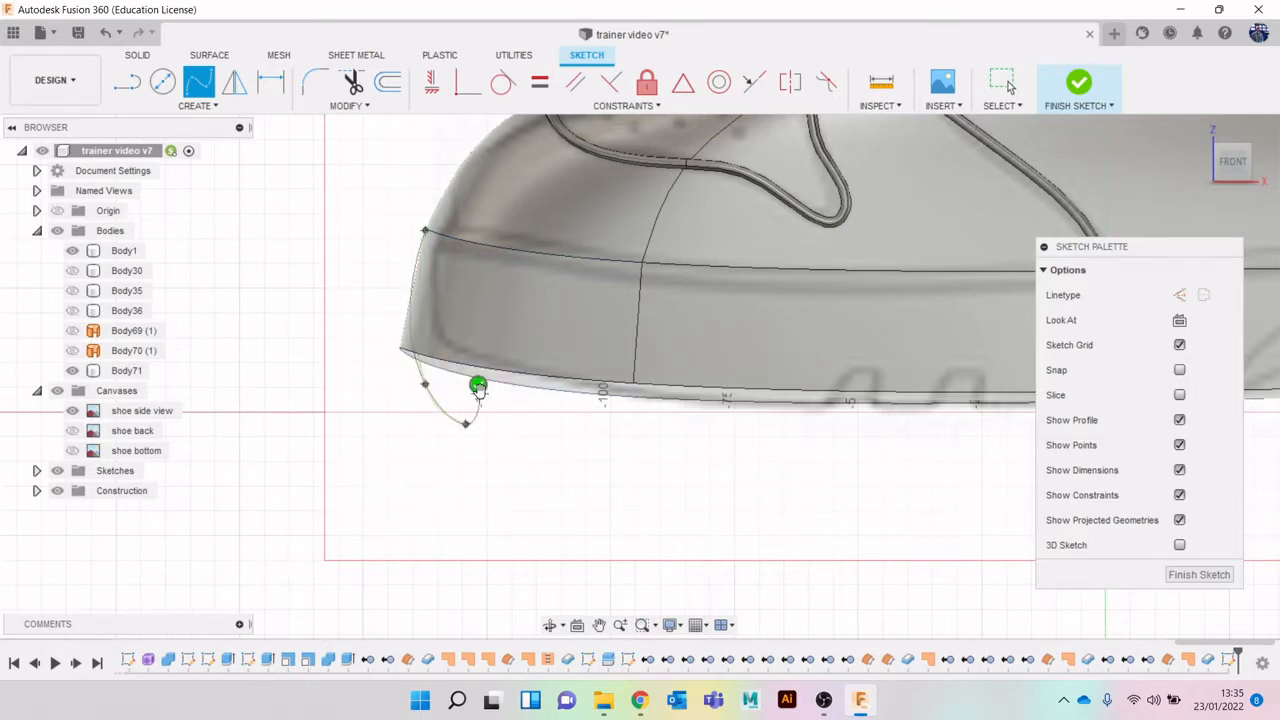
left_click(478, 386)
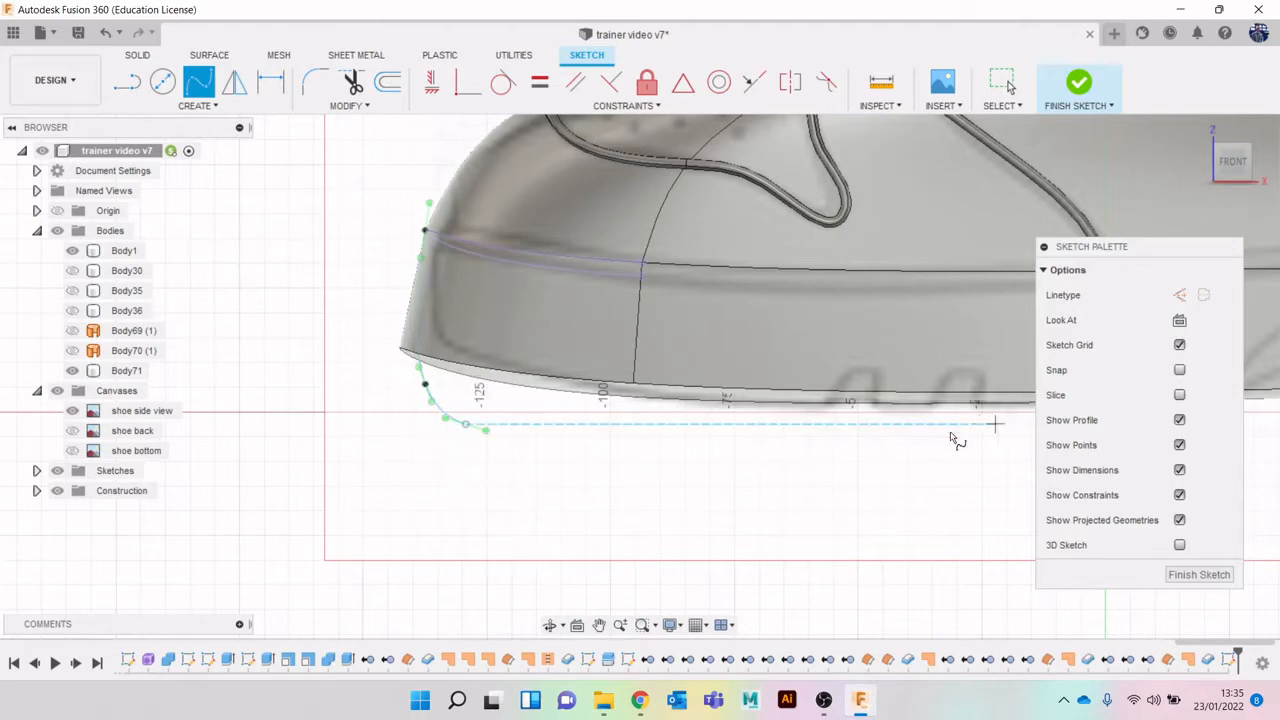
Draw a three-point spline curving around the sole's lower heel corner to below its bottom edge, and finish the sketch.
scroll(895, 435, "down", 4)
mouse_move(893, 436)
middle_mouse_down()
mouse_move(414, 440)
mouse_move(46, 394)
middle_mouse_up()
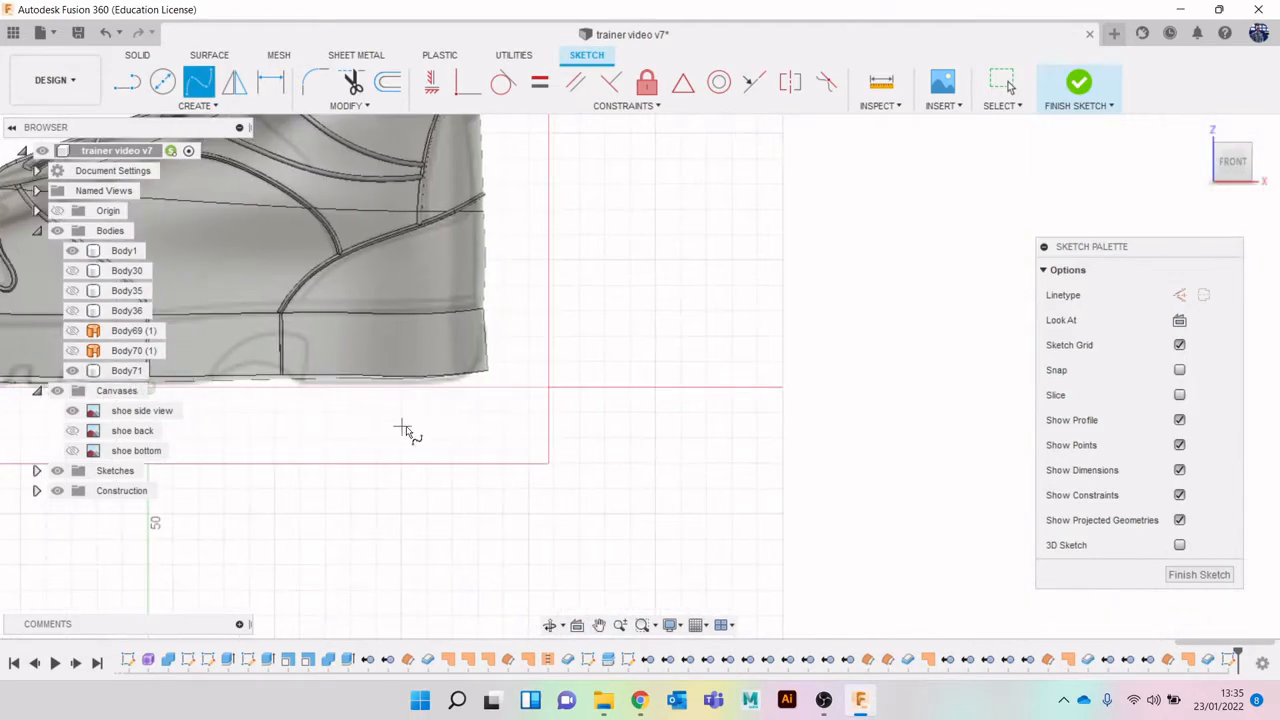
middle_click_drag(405, 430, 737, 449)
scroll(794, 417, "up", 5)
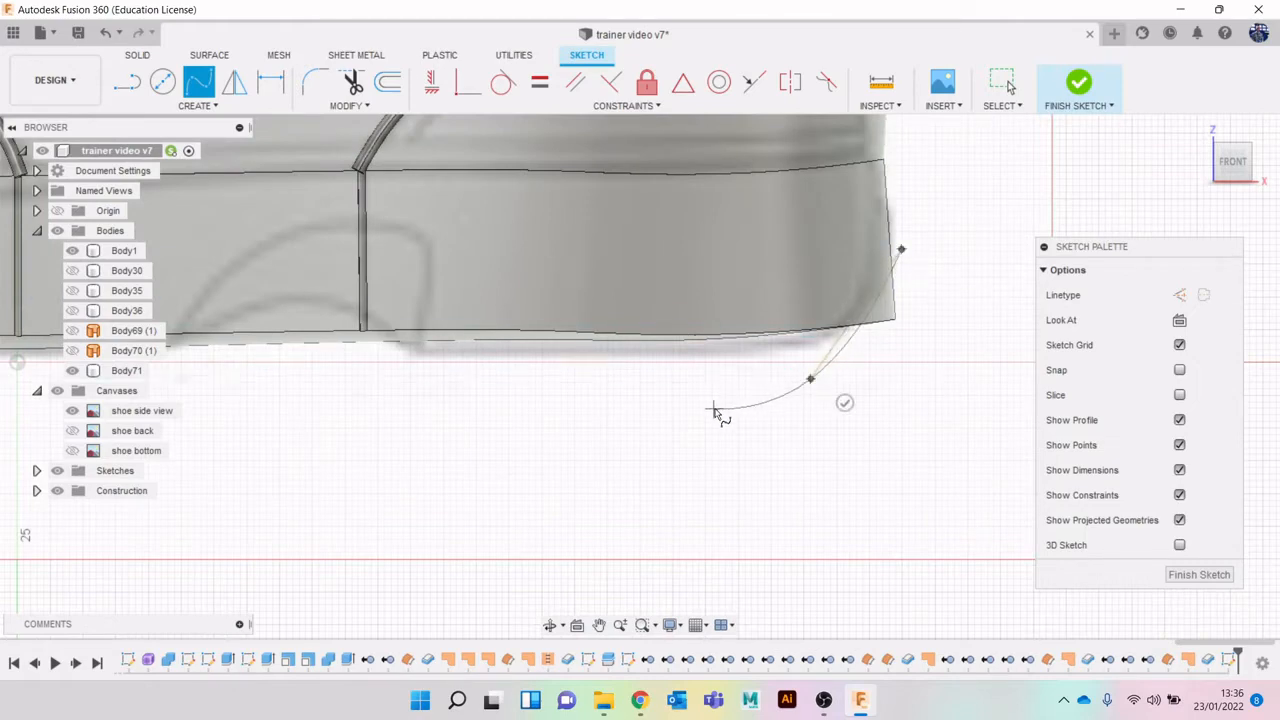
scroll(713, 451, "down", 3)
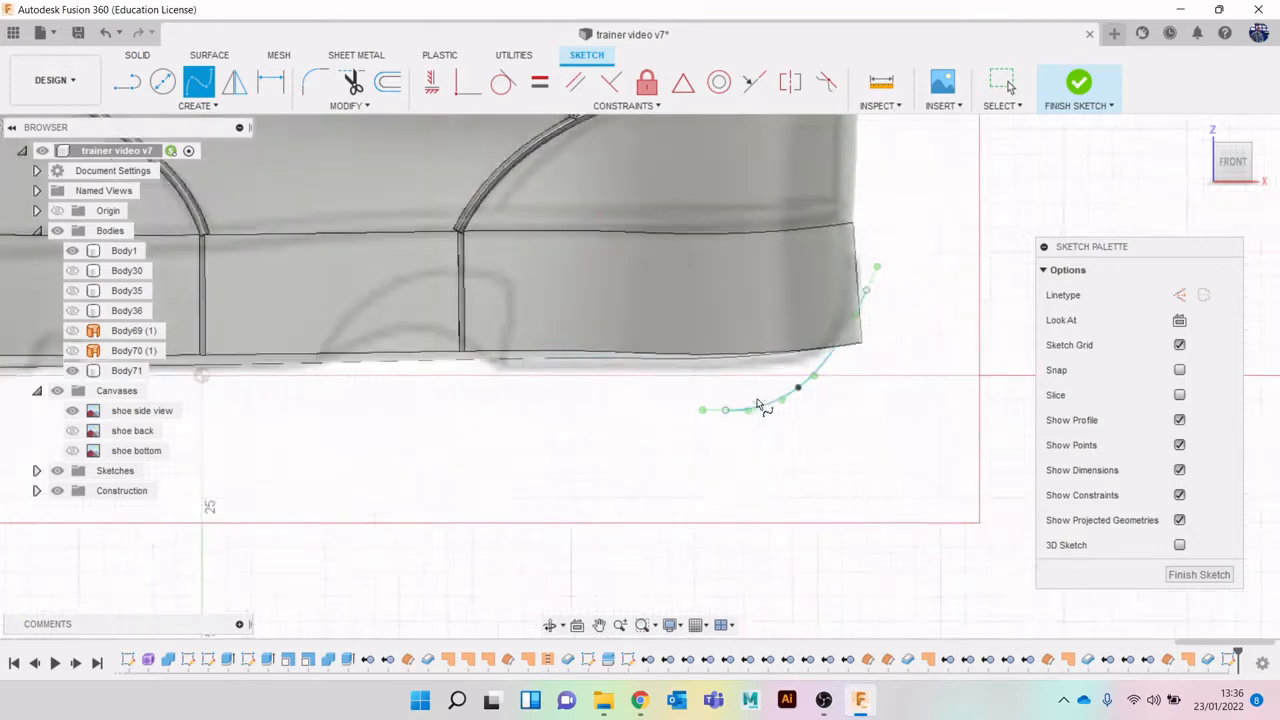
left_click(1074, 100)
Split the sole body Body71 using the toe spline as the splitting tool.
scroll(512, 420, "down", 5)
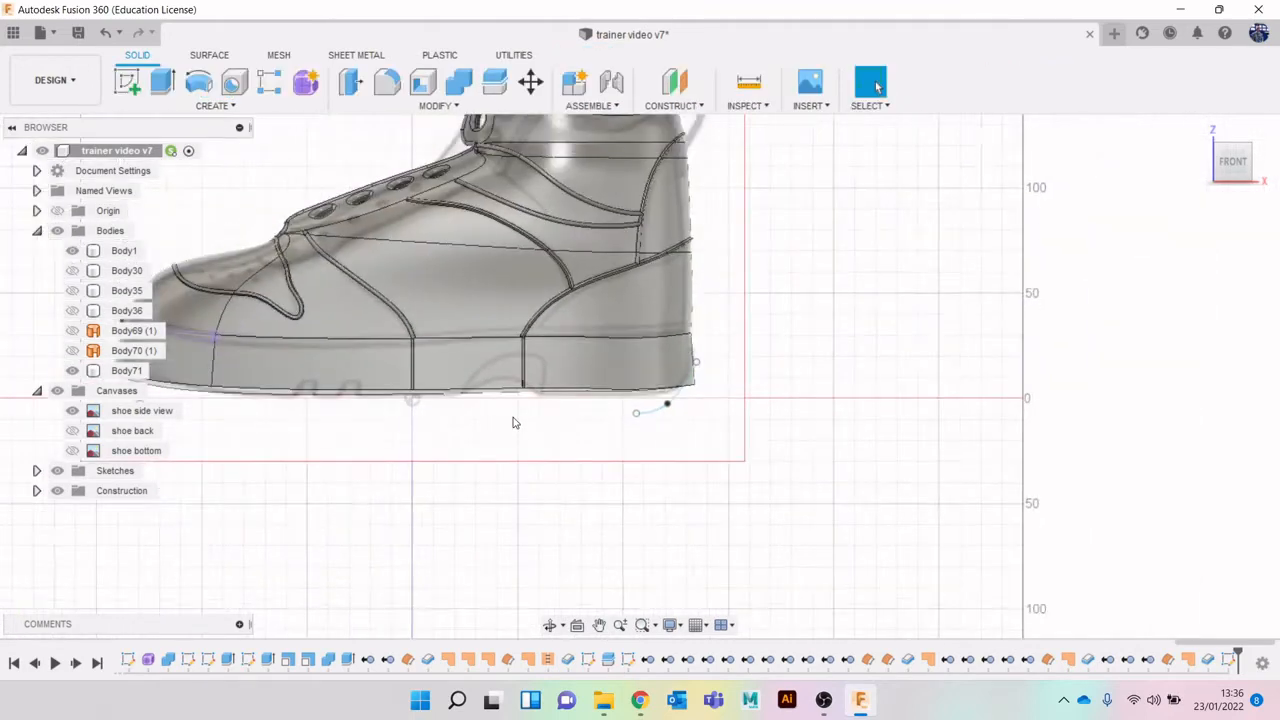
middle_click_drag(512, 422, 786, 387)
scroll(645, 358, "up", 5)
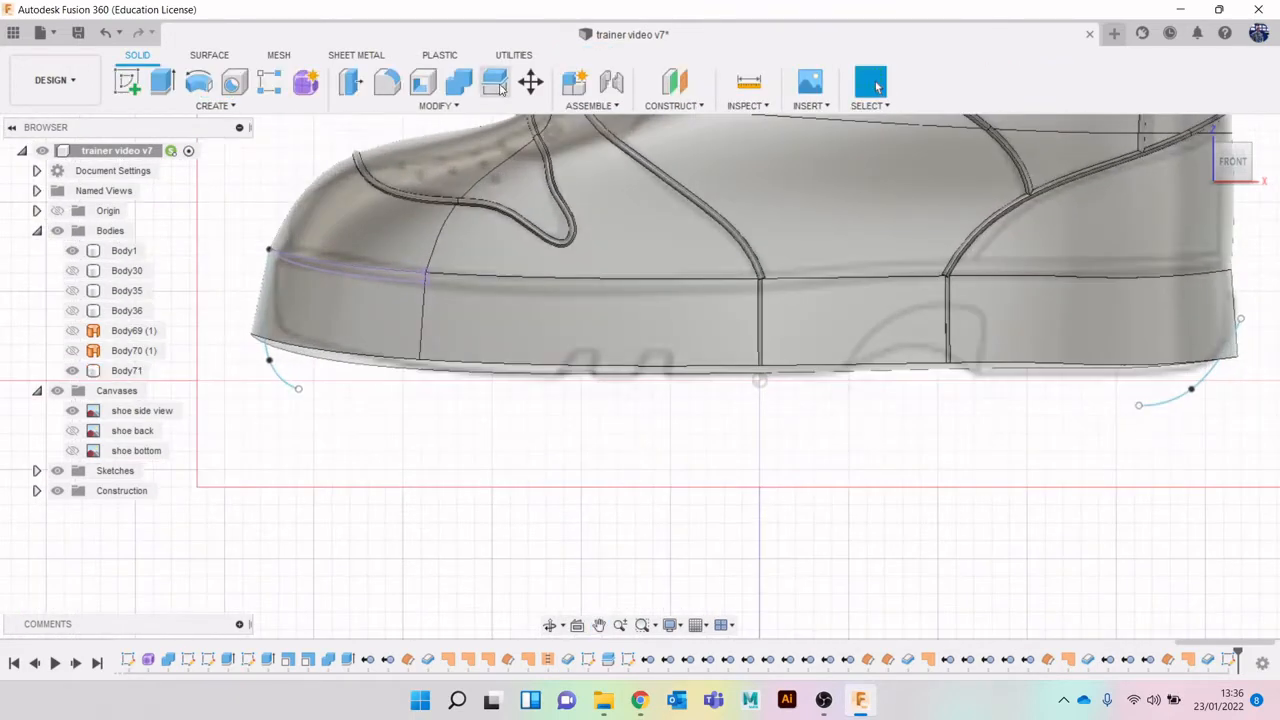
left_click(495, 84)
left_click(453, 333)
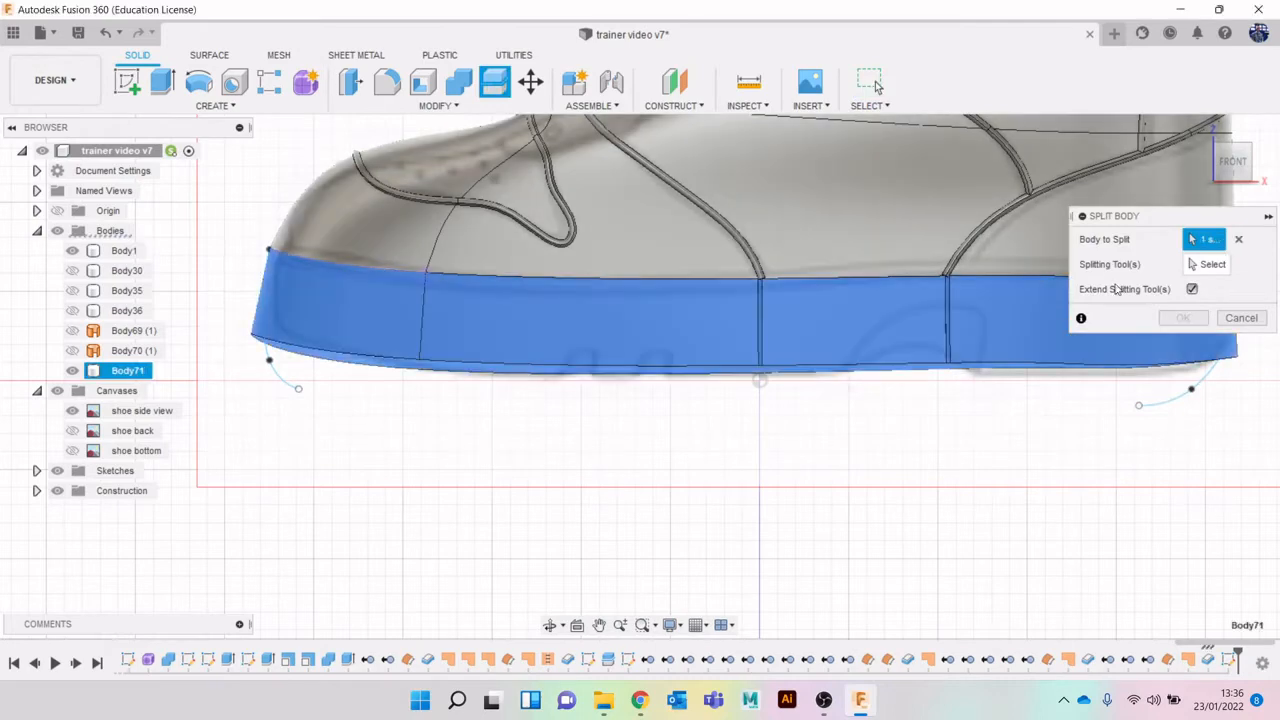
left_click(1206, 267)
left_click(290, 386)
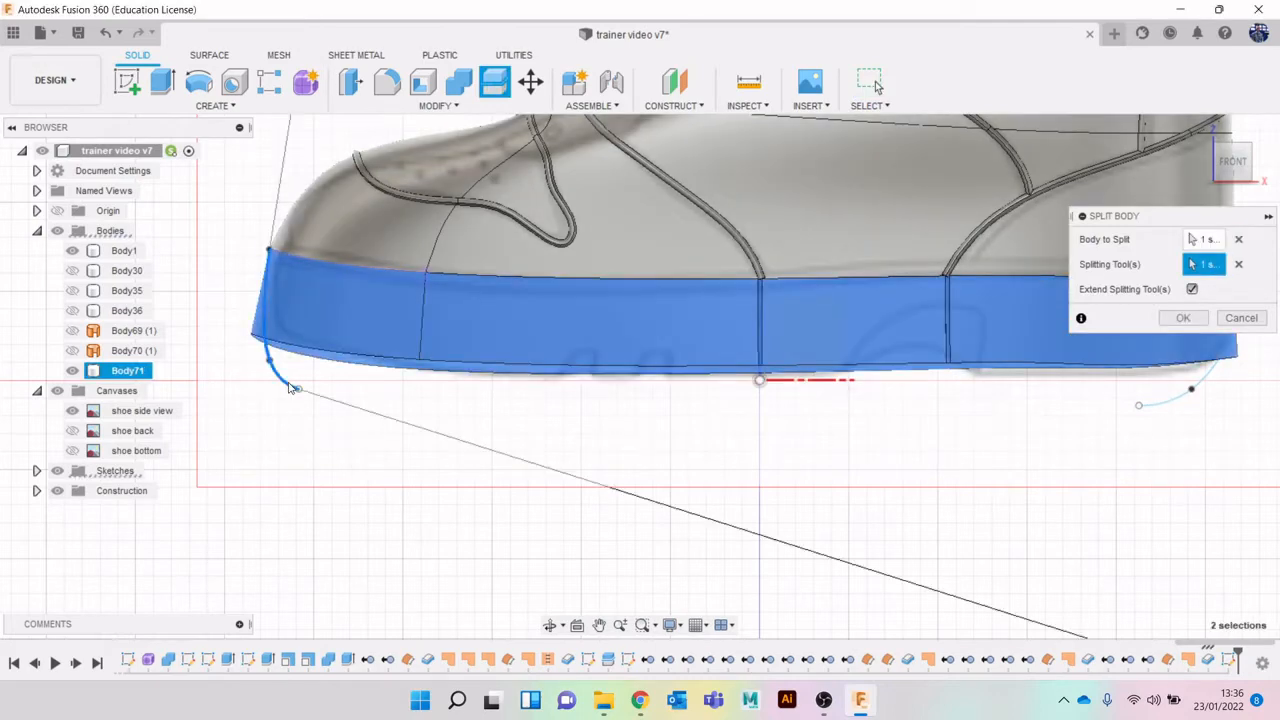
left_click(1182, 317)
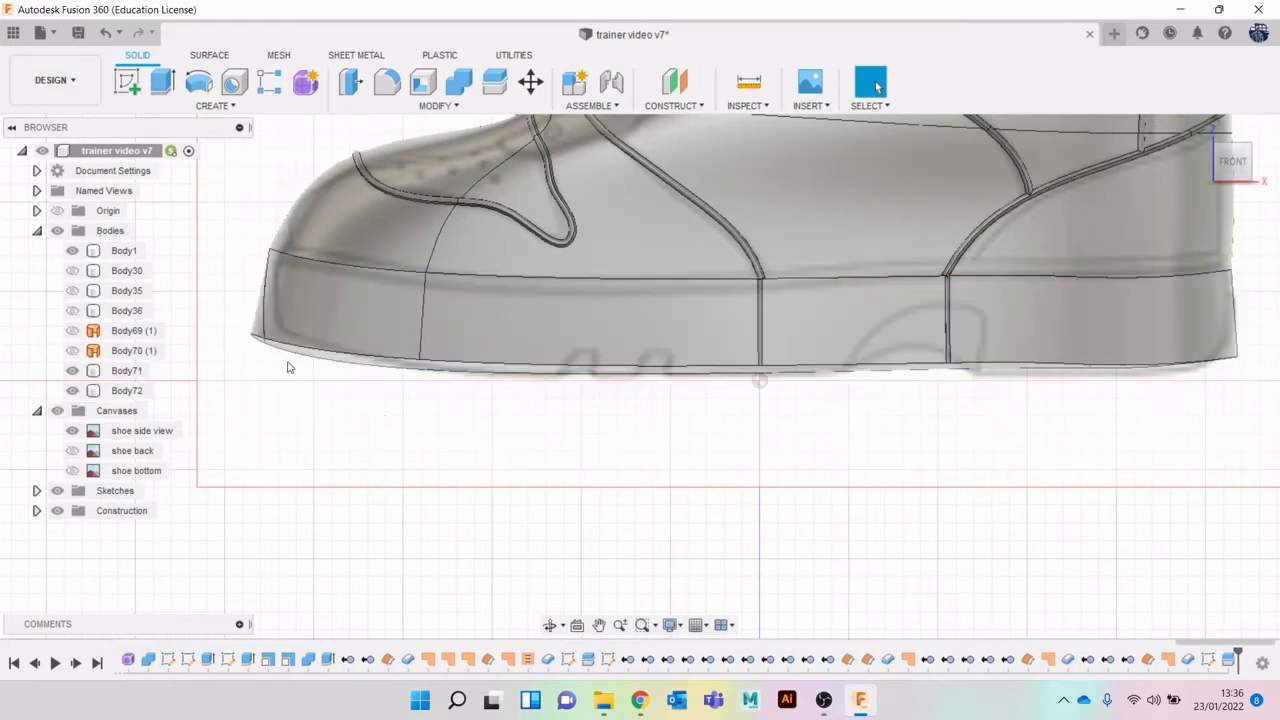
Hide the cut-off toe piece Body71 and make Sketch37 with the splines visible again.
left_click(132, 370)
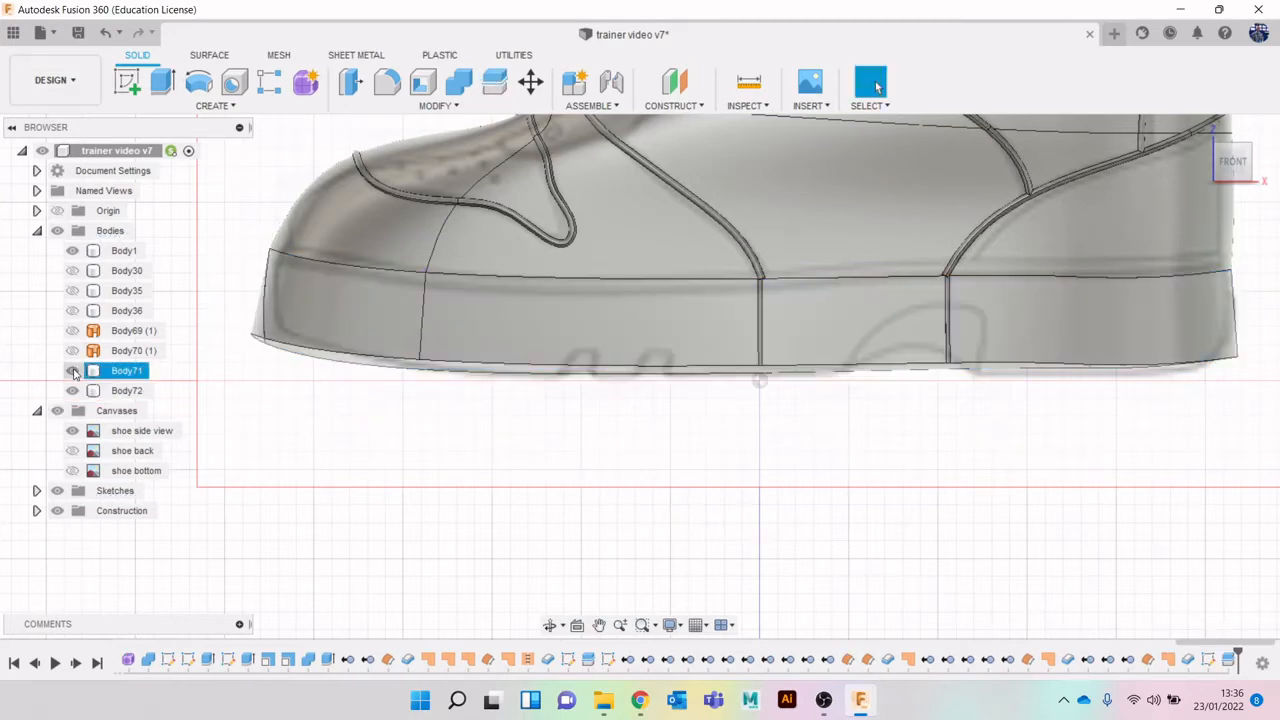
left_click(74, 372)
scroll(751, 408, "down", 1)
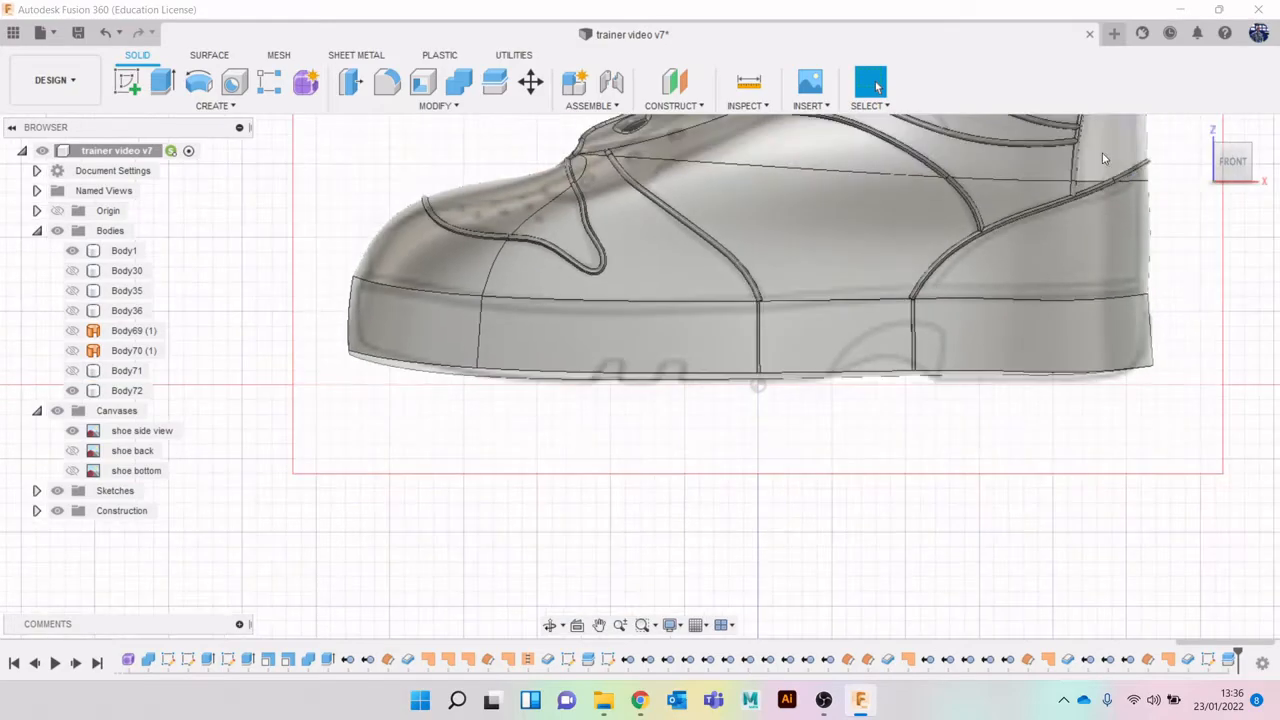
mouse_move(1240, 170)
left_mouse_down()
mouse_move(1268, 173)
mouse_move(1272, 188)
mouse_move(1277, 178)
mouse_move(1252, 190)
mouse_move(1240, 174)
left_mouse_up()
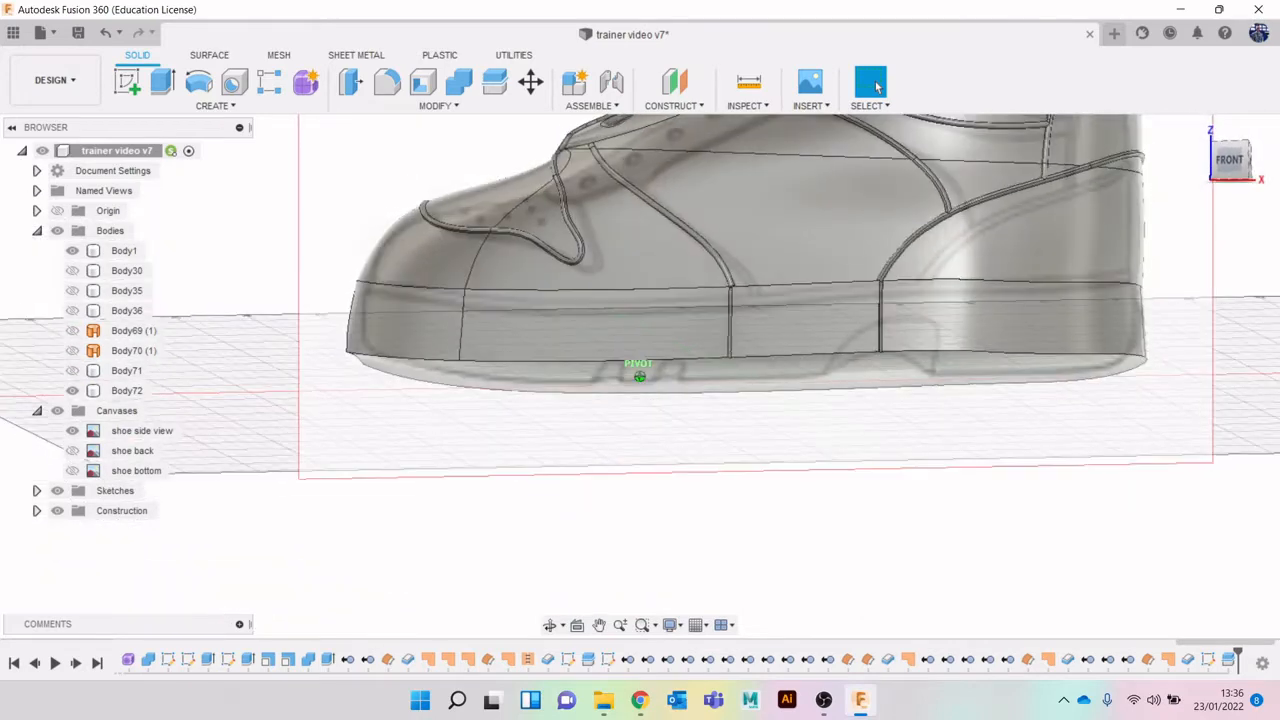
middle_click_drag(1097, 283, 968, 282)
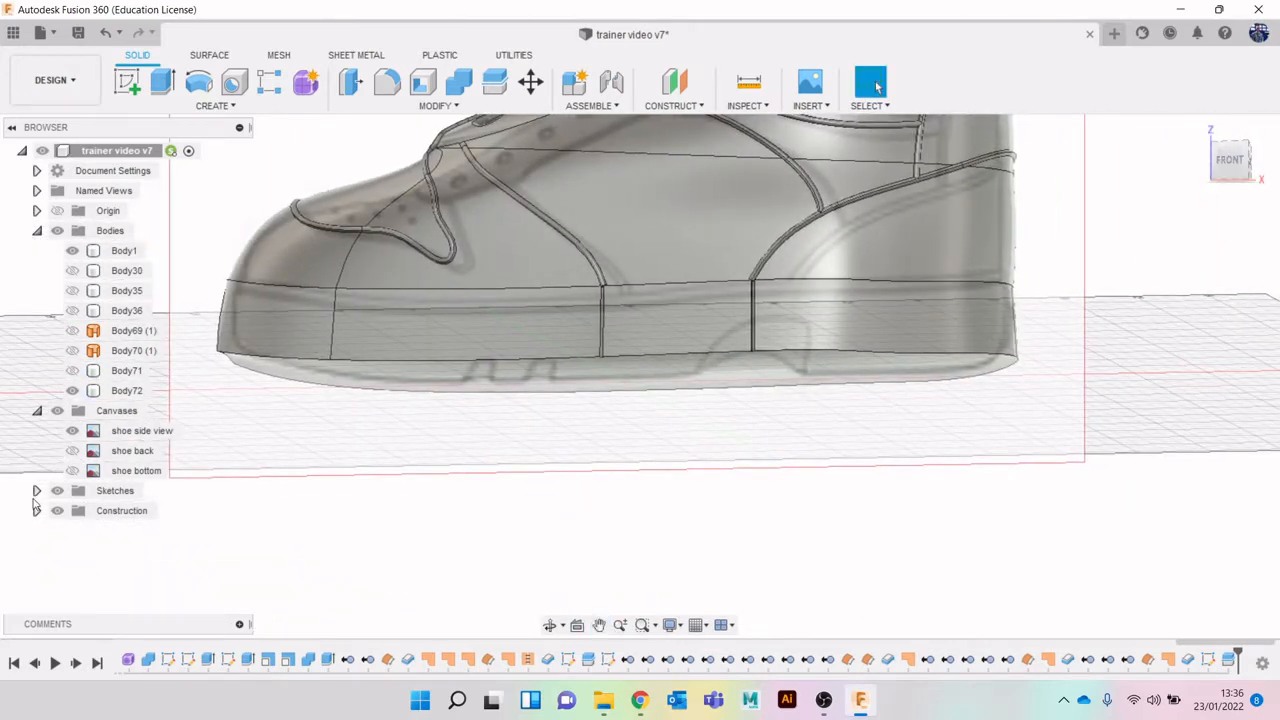
left_click(36, 490)
scroll(100, 505, "down", 10)
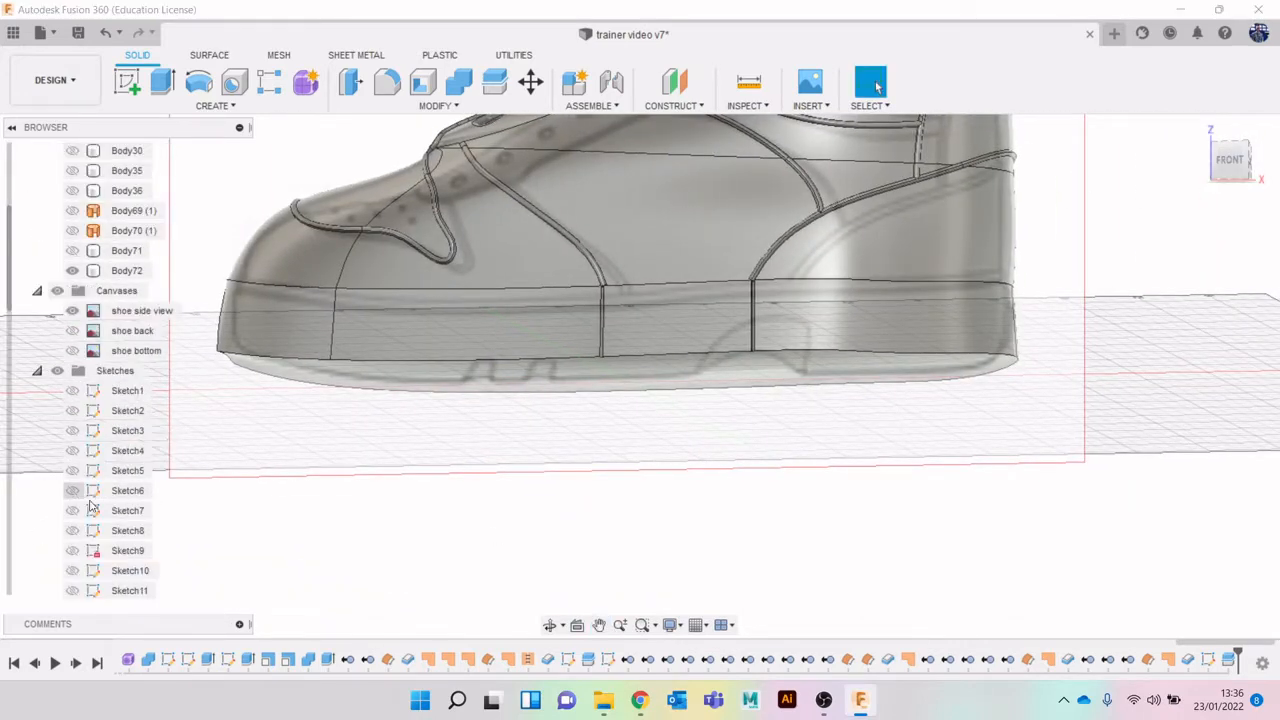
scroll(101, 509, "down", 2)
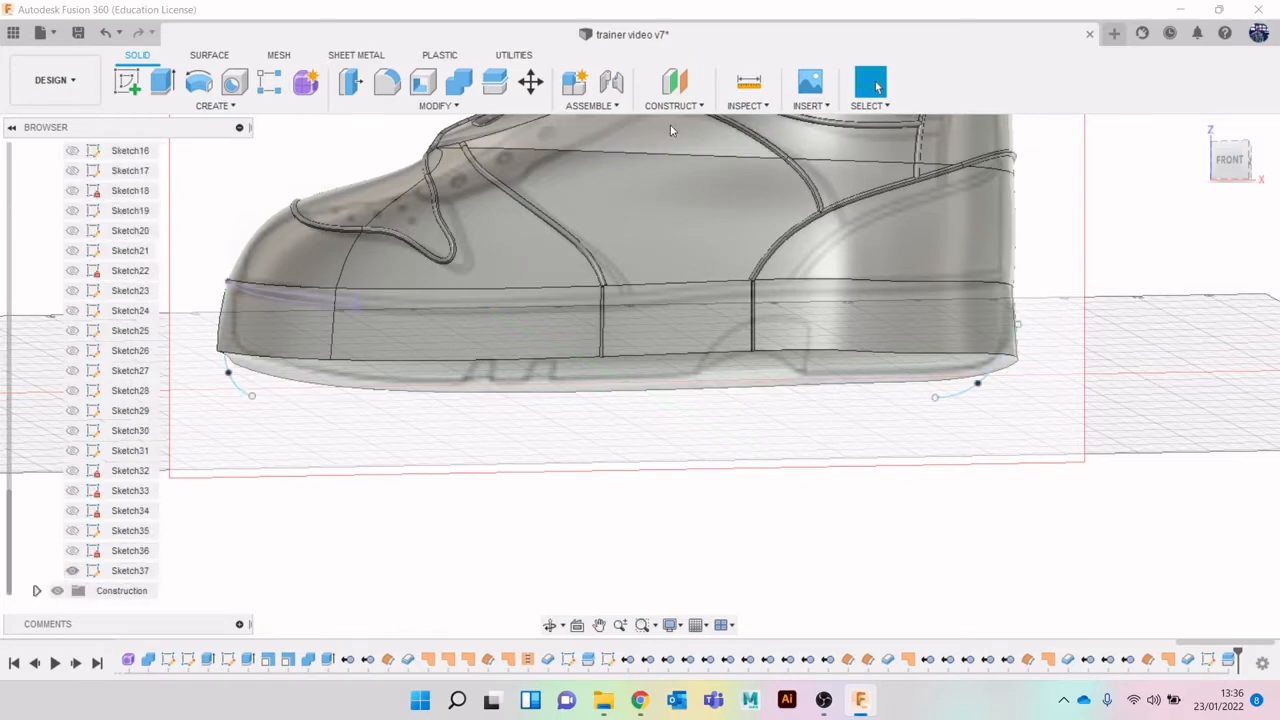
Split the remaining sole body Body72 using the heel spline as the splitting tool.
left_click(494, 82)
left_click(888, 322)
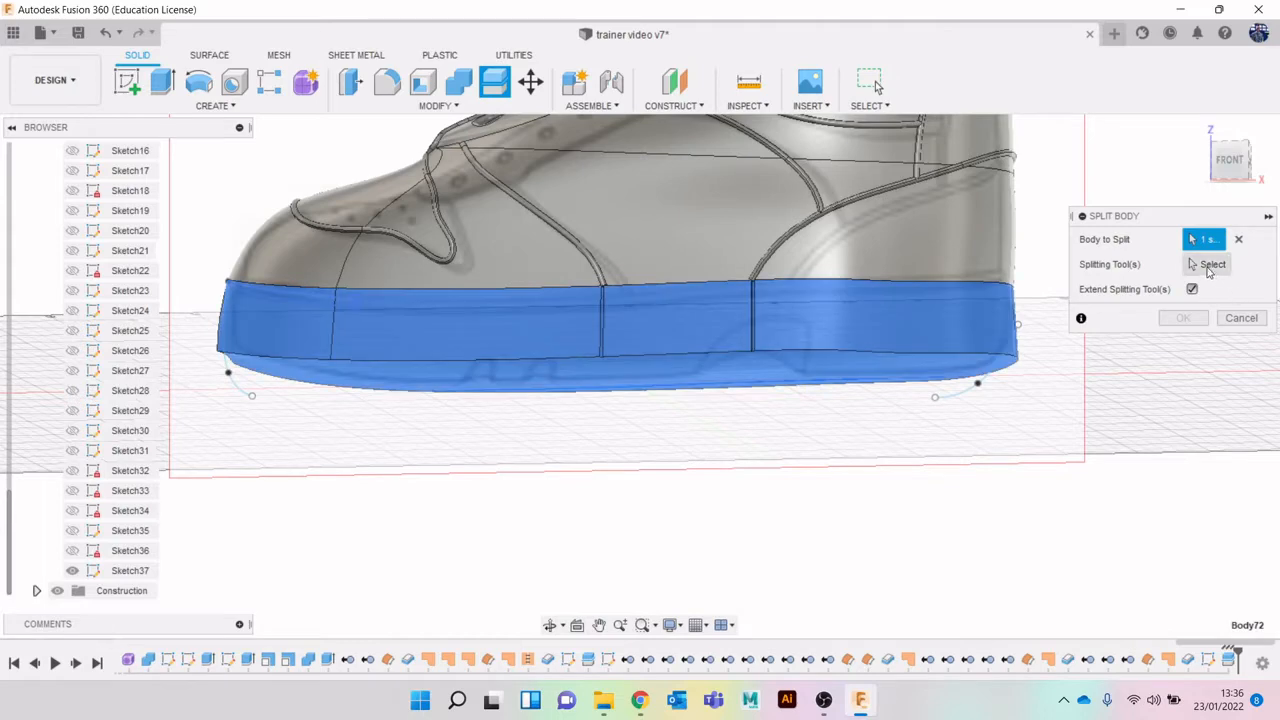
left_click(956, 399)
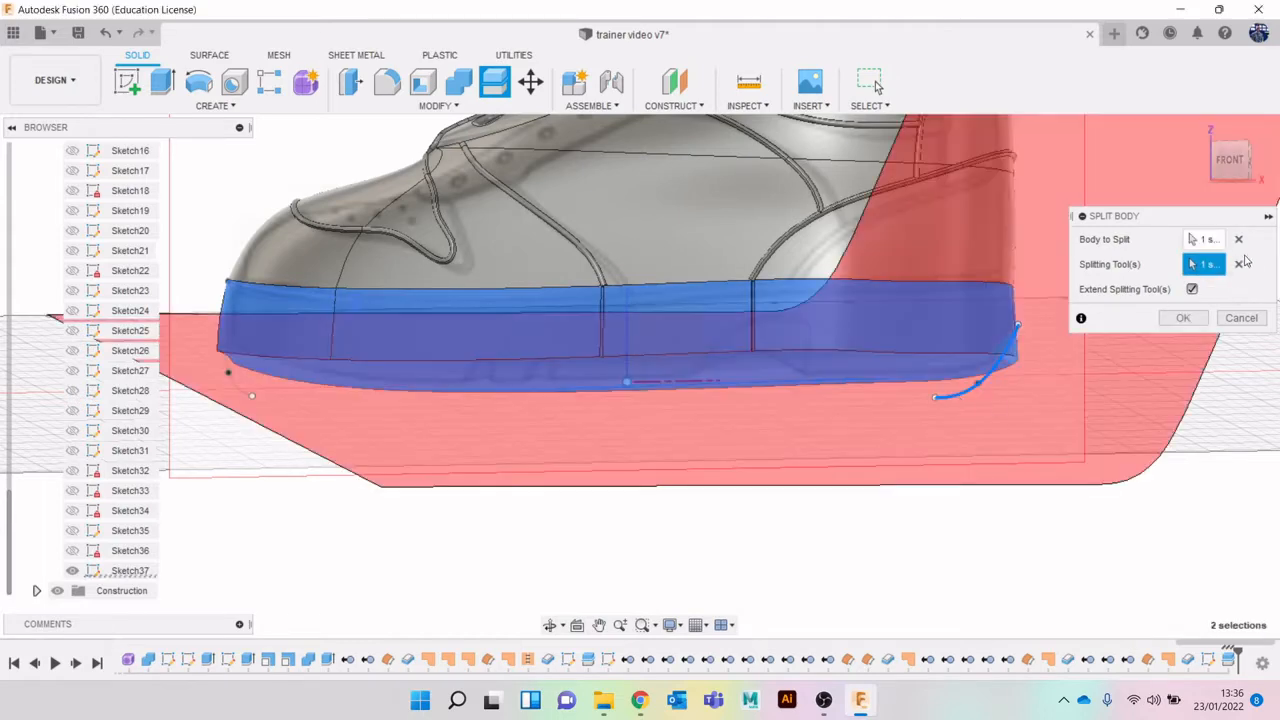
left_click(1230, 160)
left_click(1183, 318)
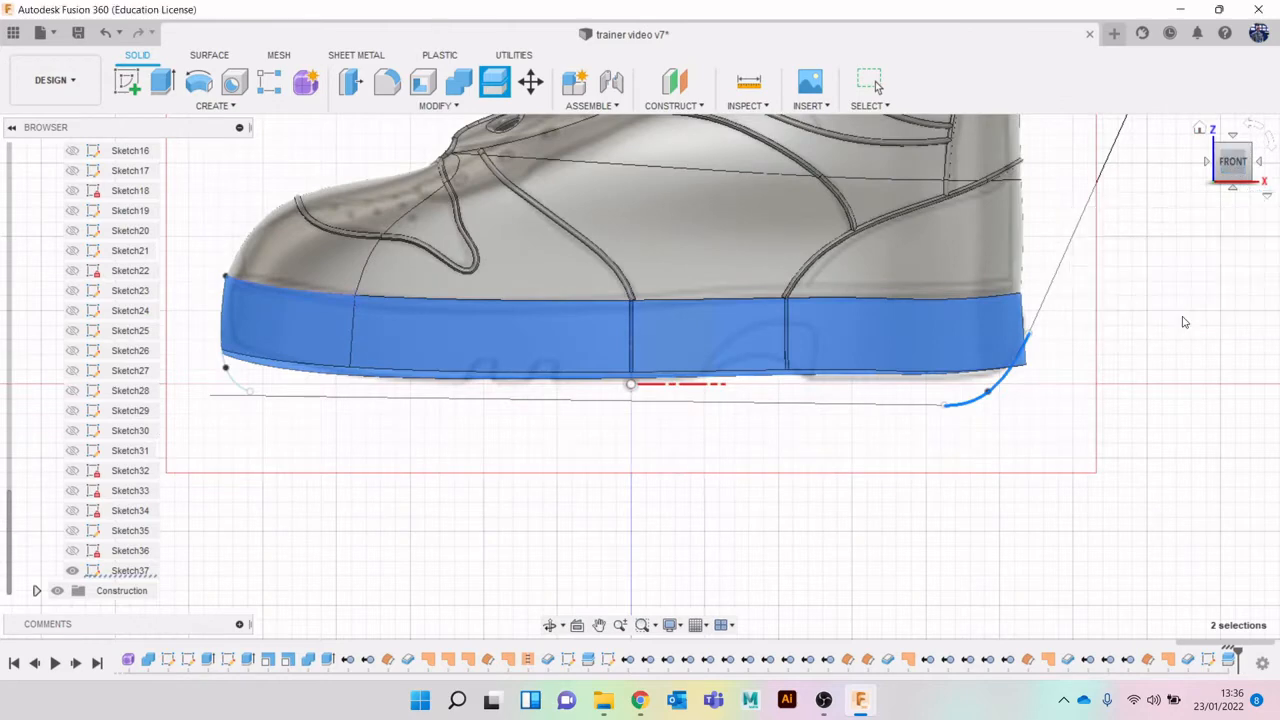
Hide the cut-off heel piece Body73 and Sketch37, keeping Body72 shown.
scroll(120, 360, "up", 10)
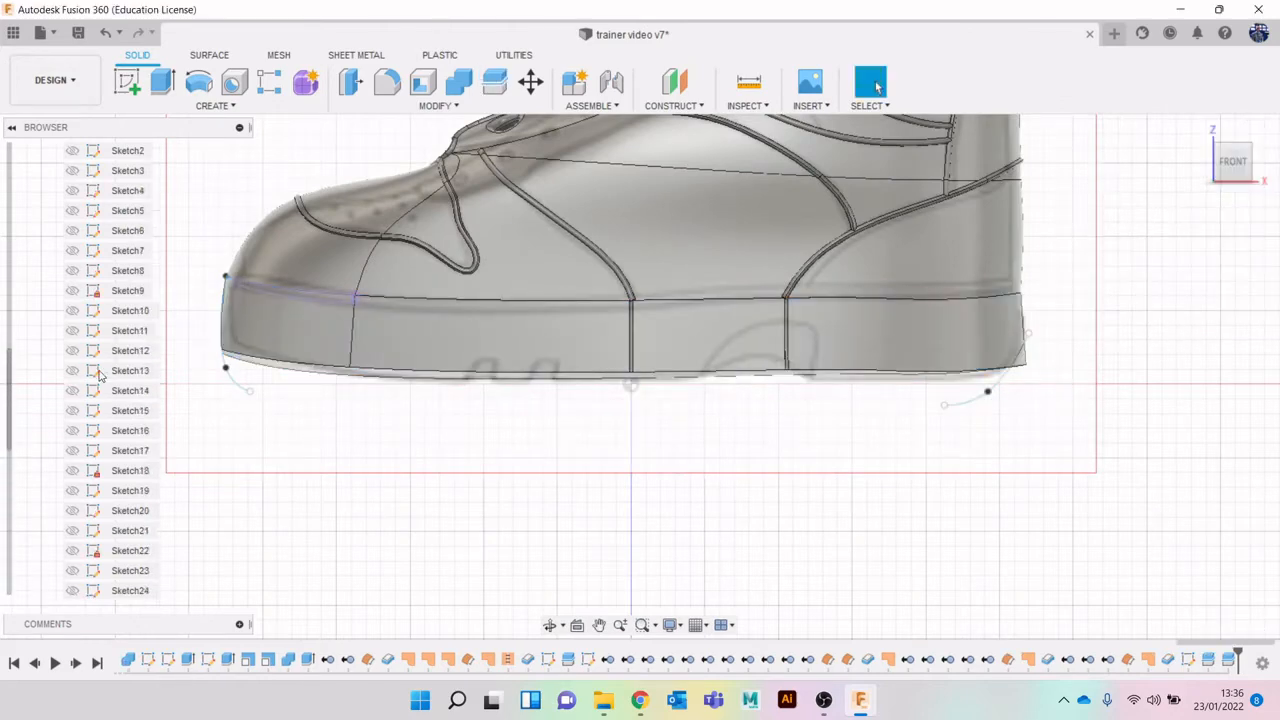
left_click(71, 250)
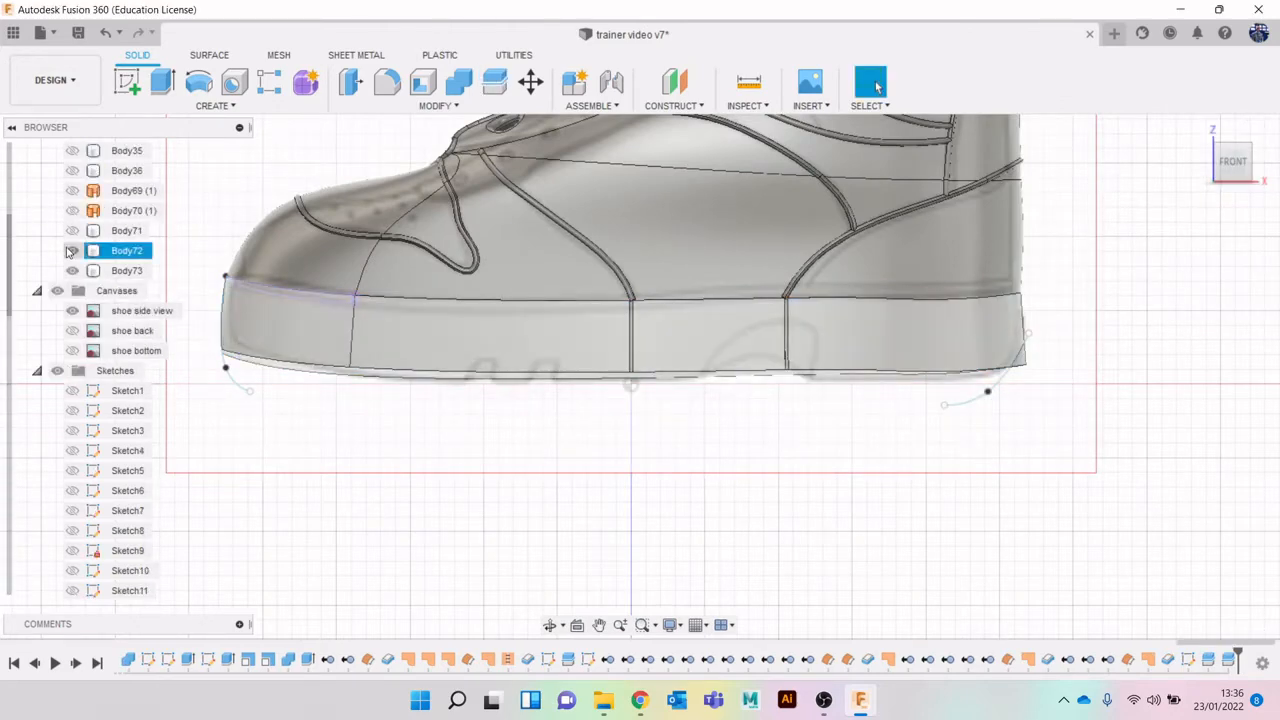
left_click(71, 269)
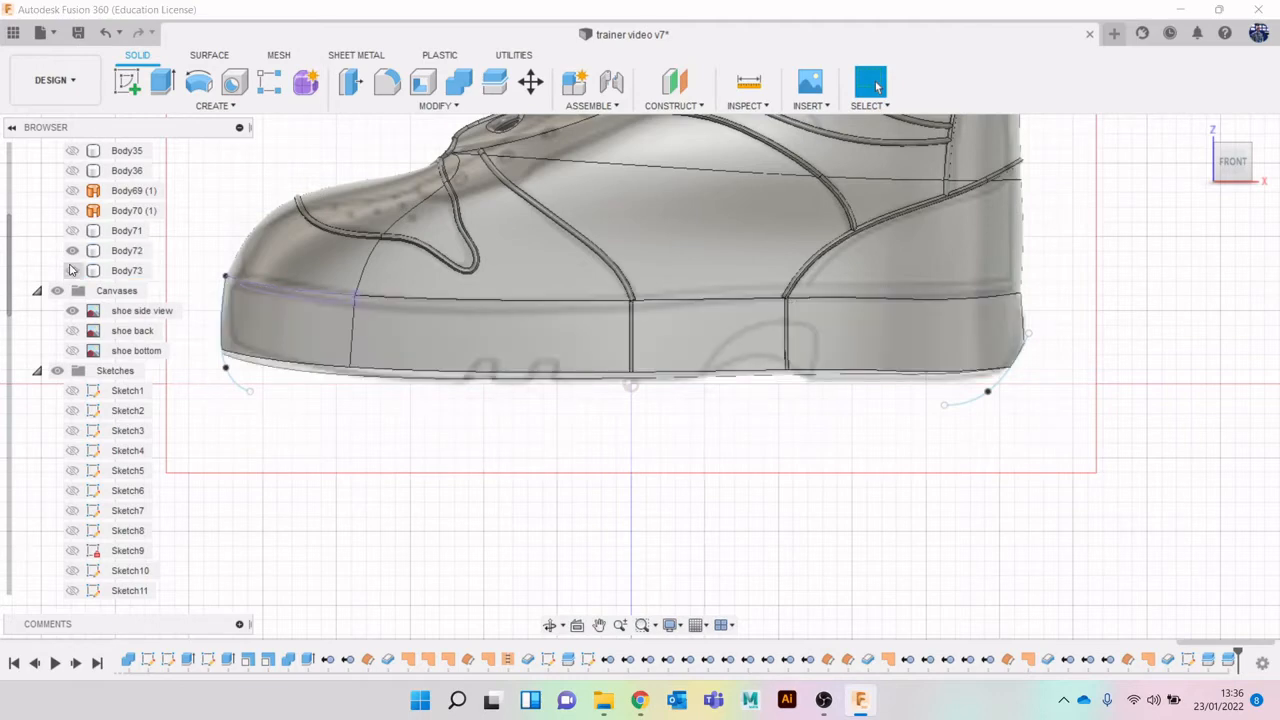
scroll(132, 512, "down", 9)
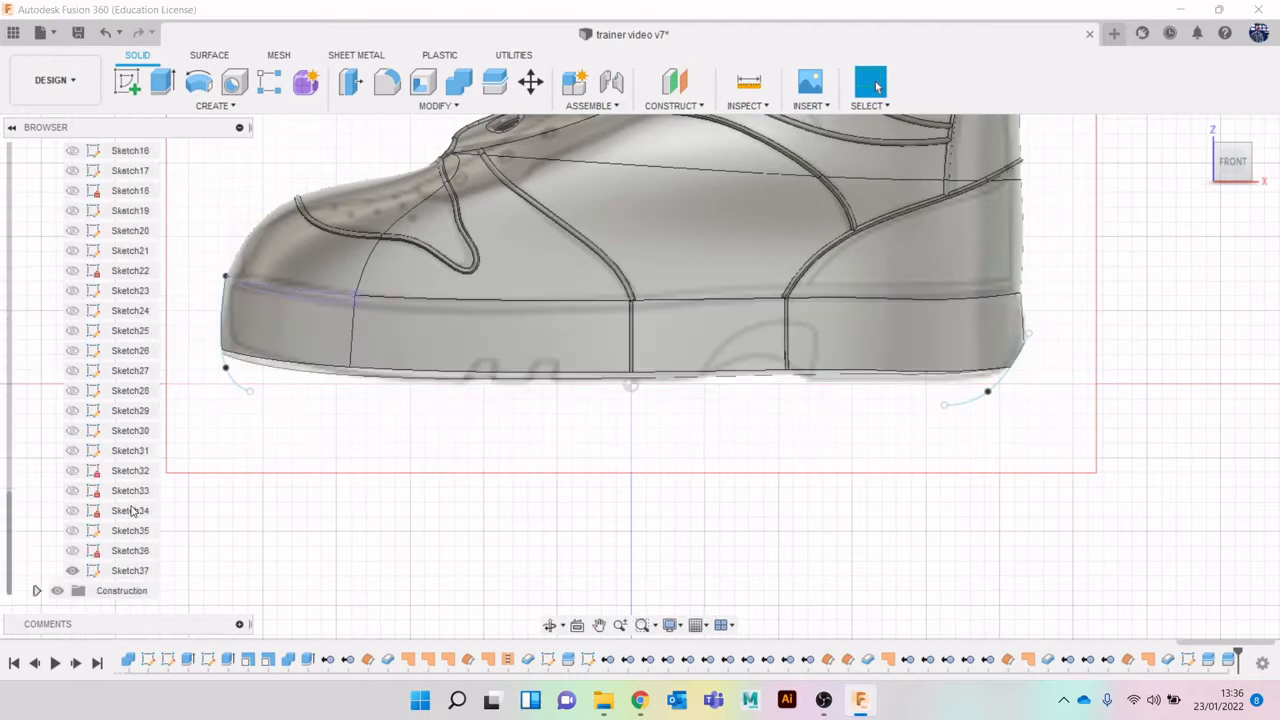
left_click(72, 570)
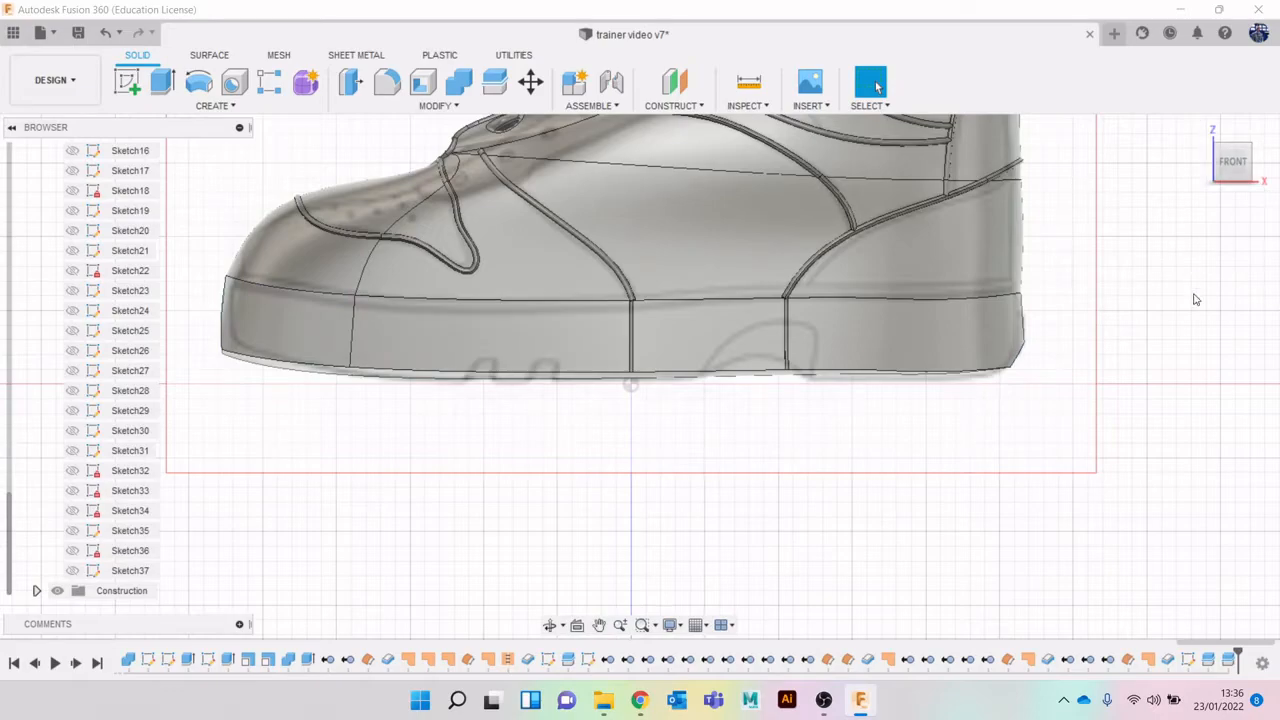
Create a construction plane offset -117.32 mm from the XZ plane, in front of the shoe's side.
mouse_move(1235, 181)
left_mouse_down()
mouse_move(1268, 194)
mouse_move(1278, 160)
mouse_move(1268, 204)
mouse_move(1256, 170)
left_mouse_up()
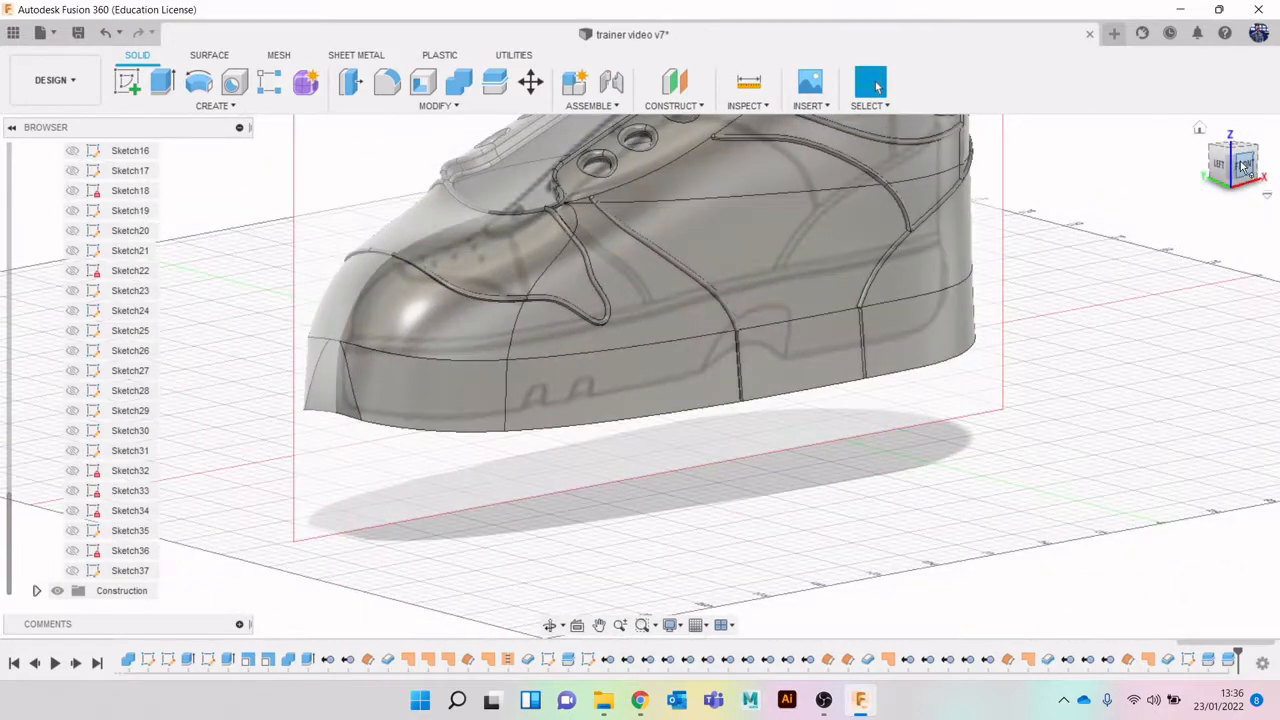
left_click(1244, 166)
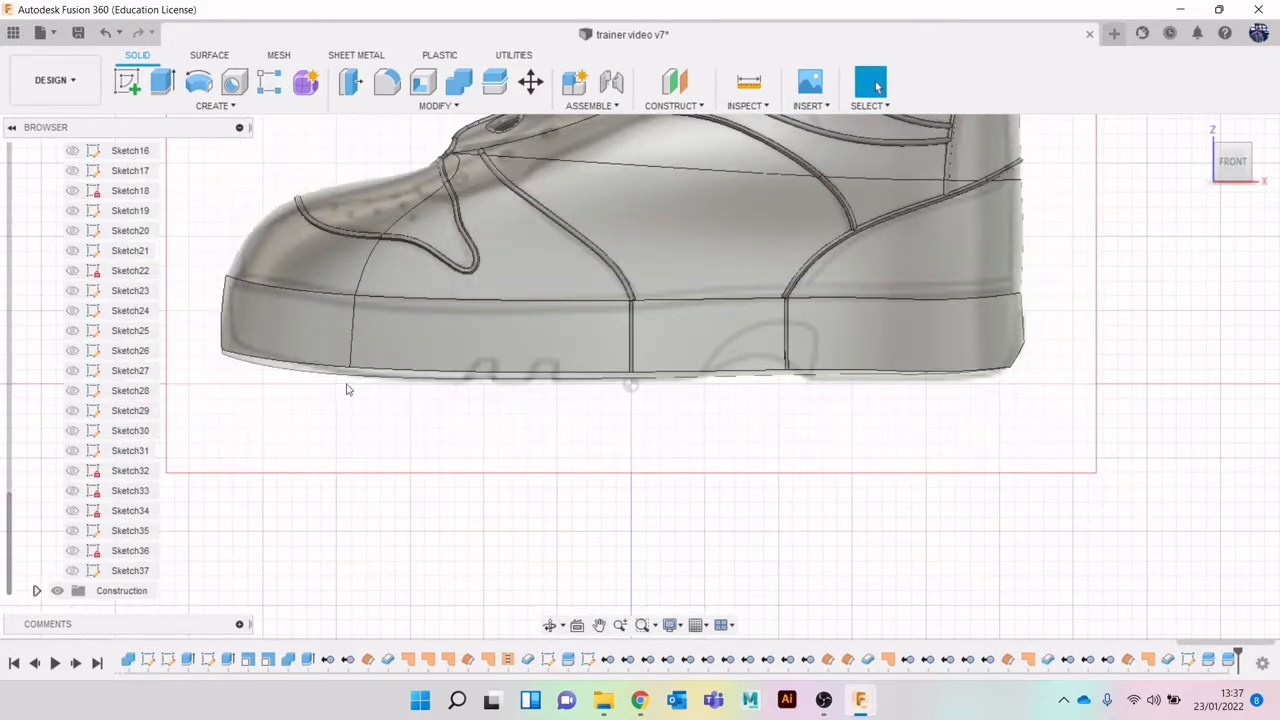
mouse_move(1238, 163)
left_mouse_down()
mouse_move(1274, 170)
mouse_move(105, 164)
mouse_move(163, 159)
left_mouse_up()
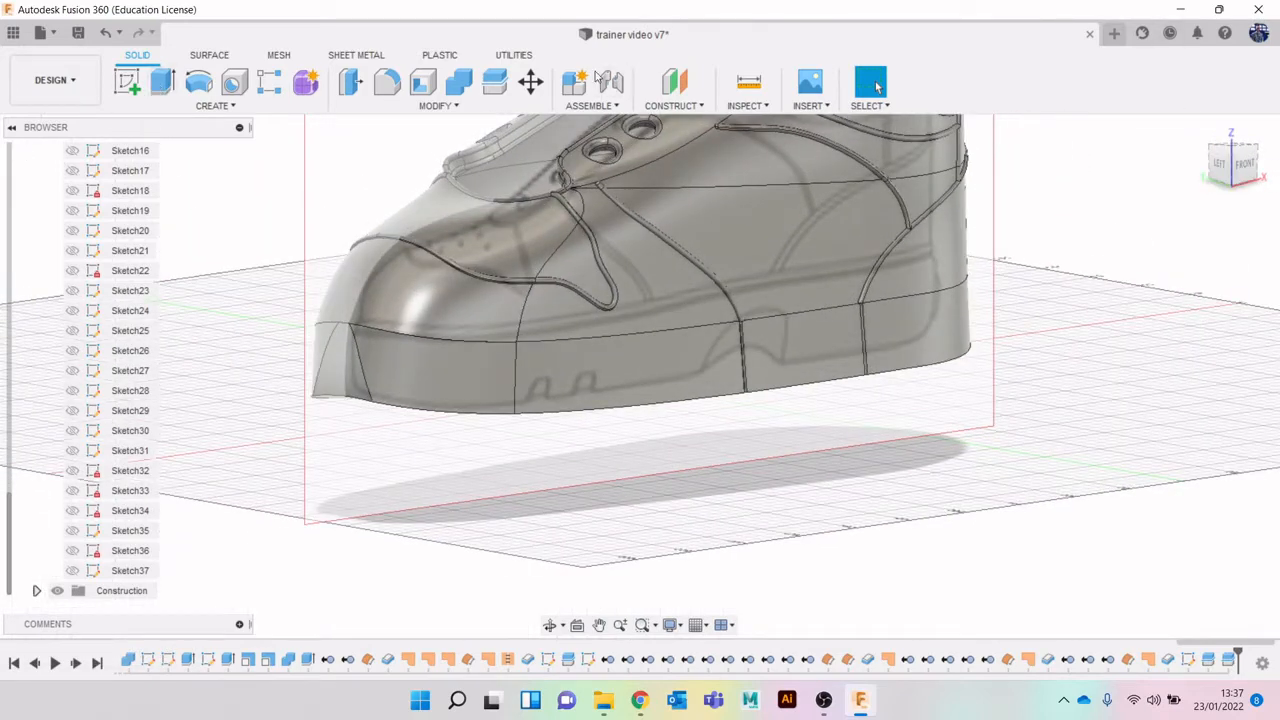
left_click(674, 82)
left_click(694, 326)
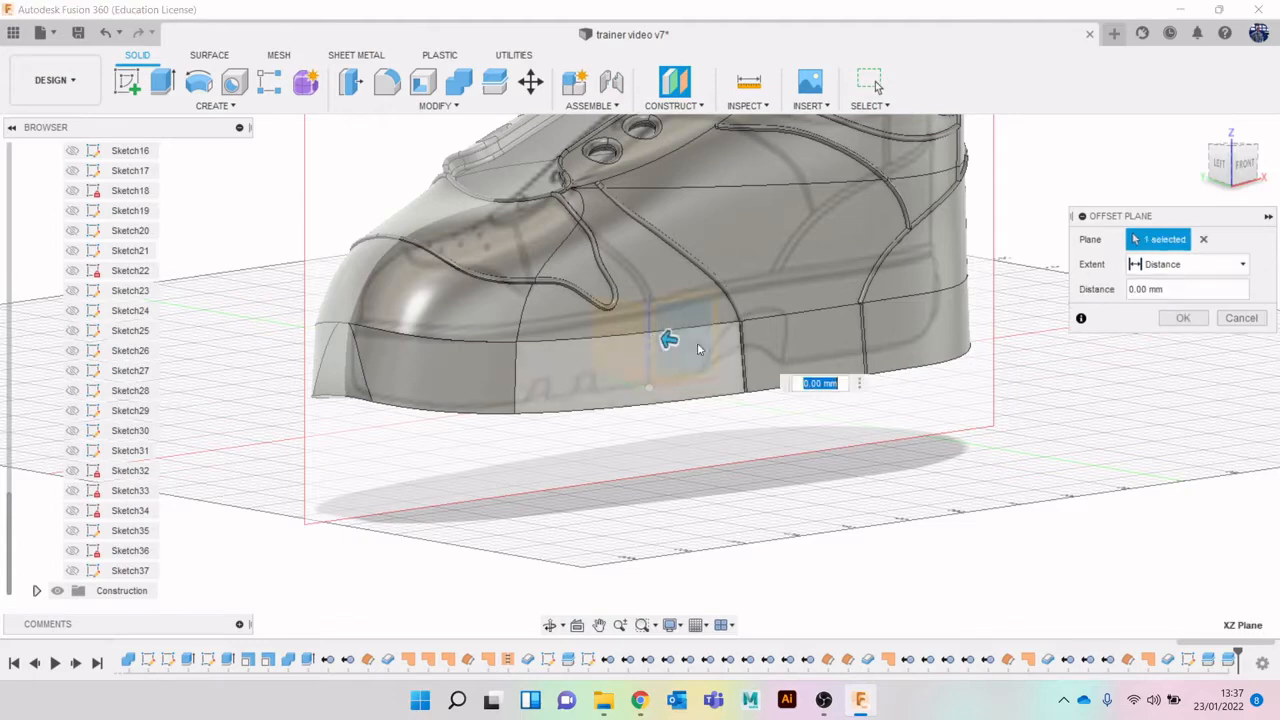
left_click_drag(674, 340, 891, 428)
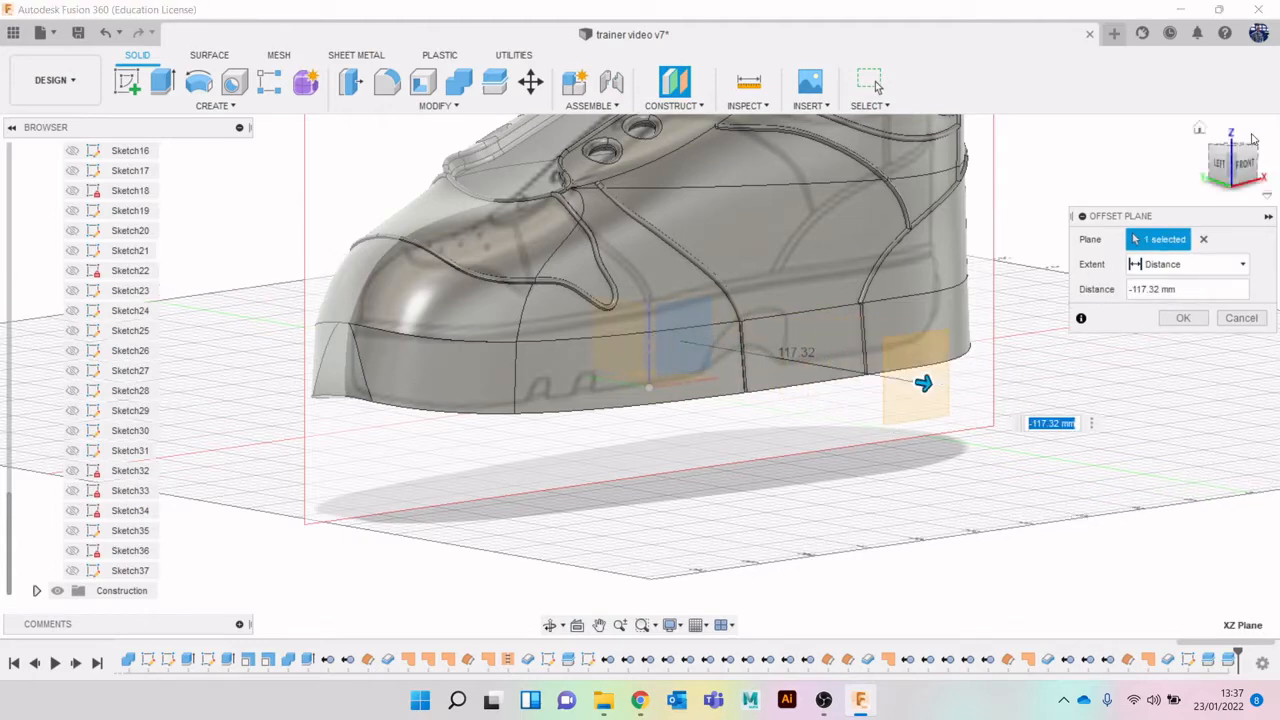
left_click(1258, 184)
left_click(1180, 318)
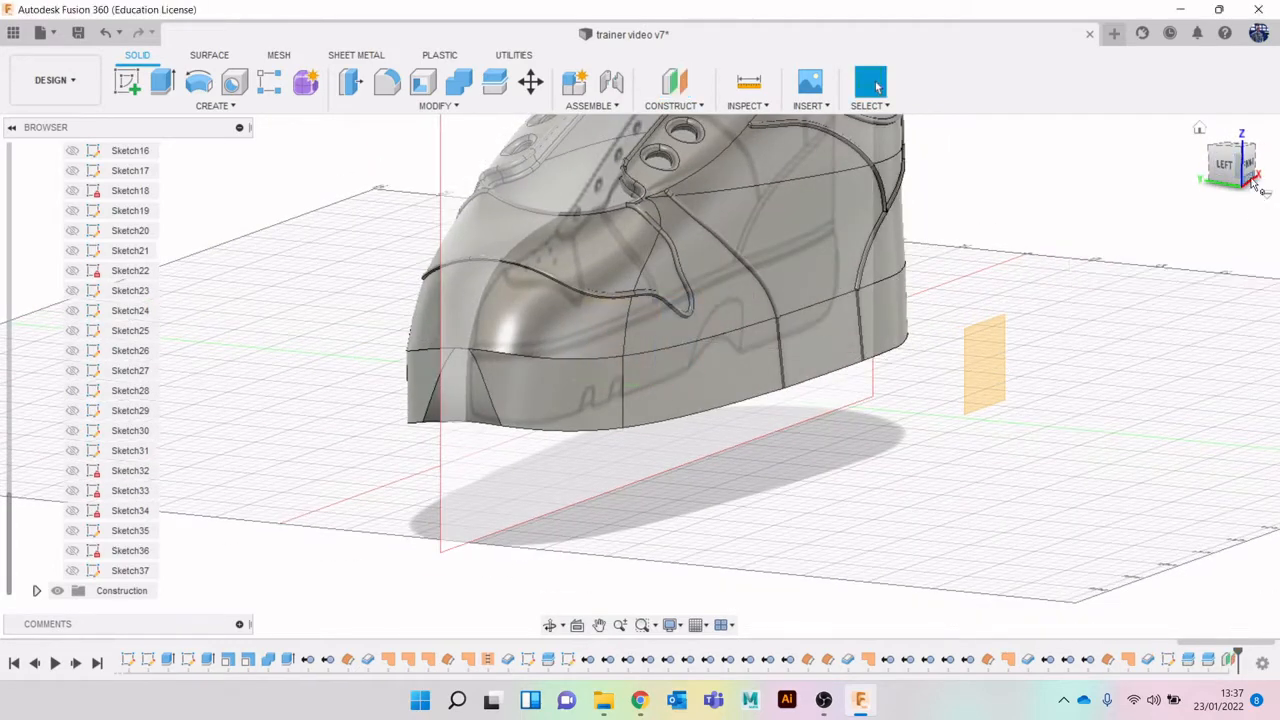
Create a sketch on the offset plane and project the three side faces of the sole into it as linked geometry.
left_click(1245, 175)
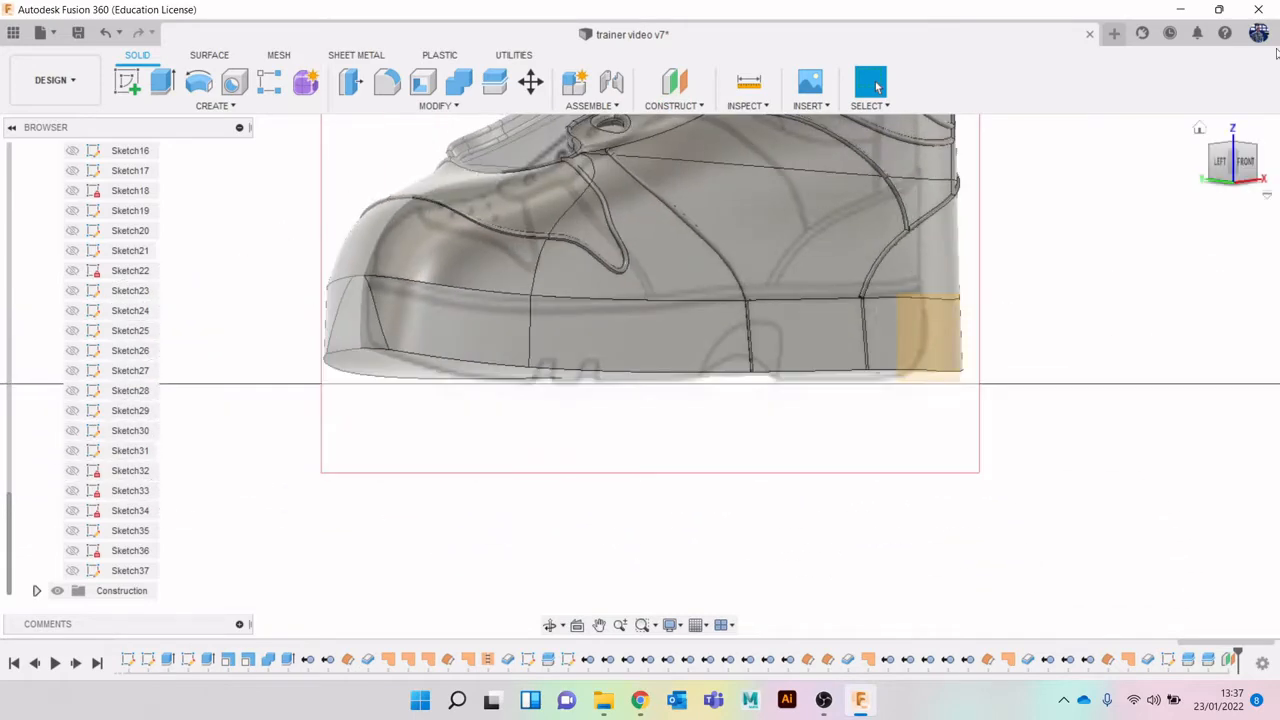
left_click(1247, 168)
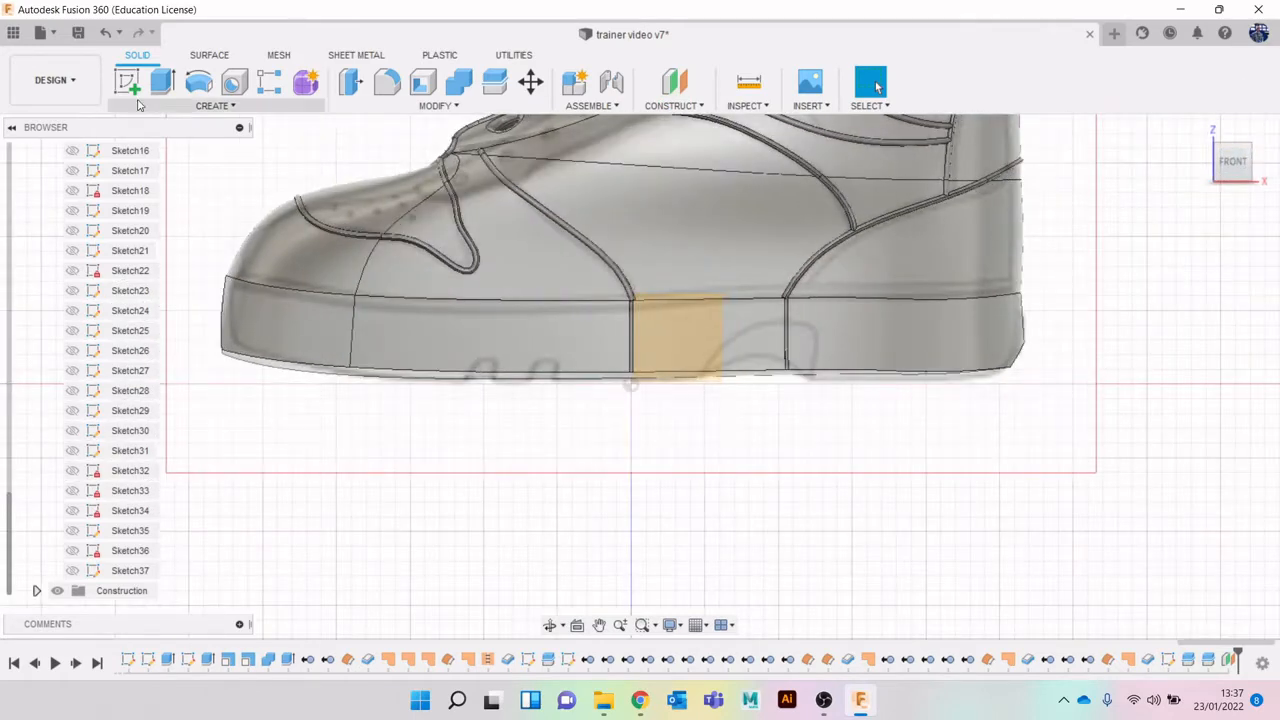
left_click(126, 82)
left_click(671, 326)
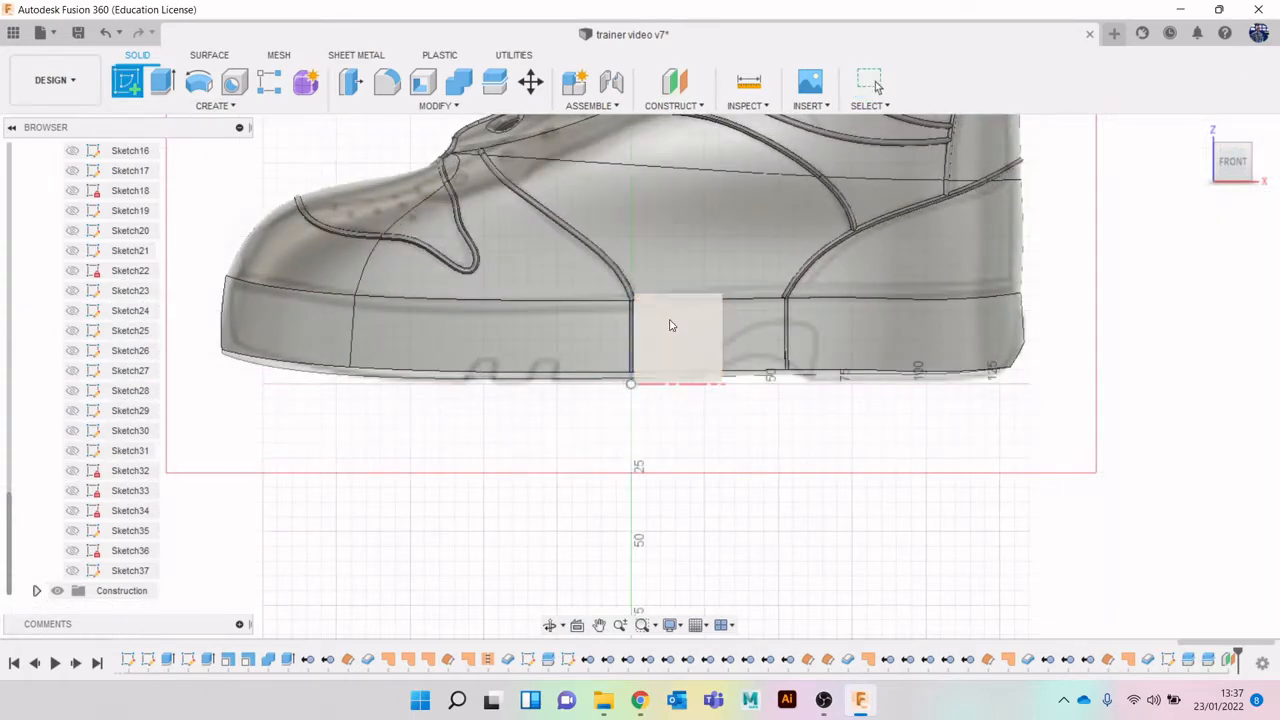
scroll(521, 485, "up", 3)
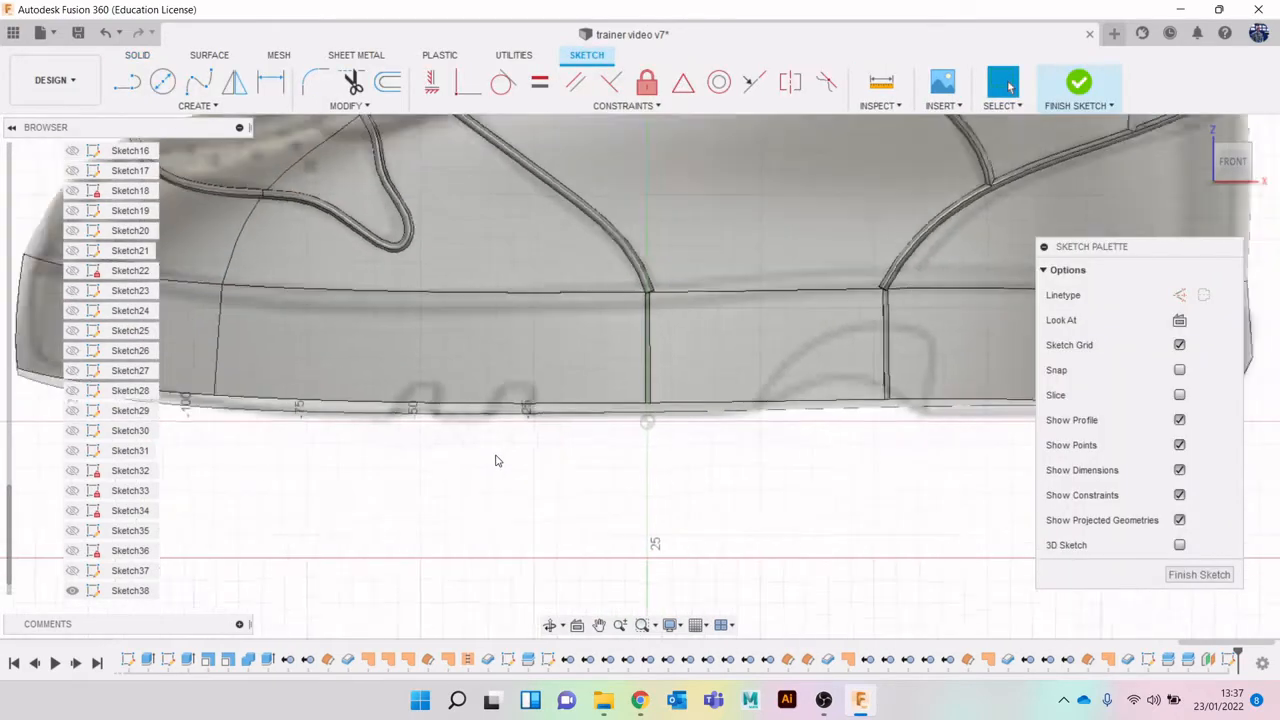
key("p")
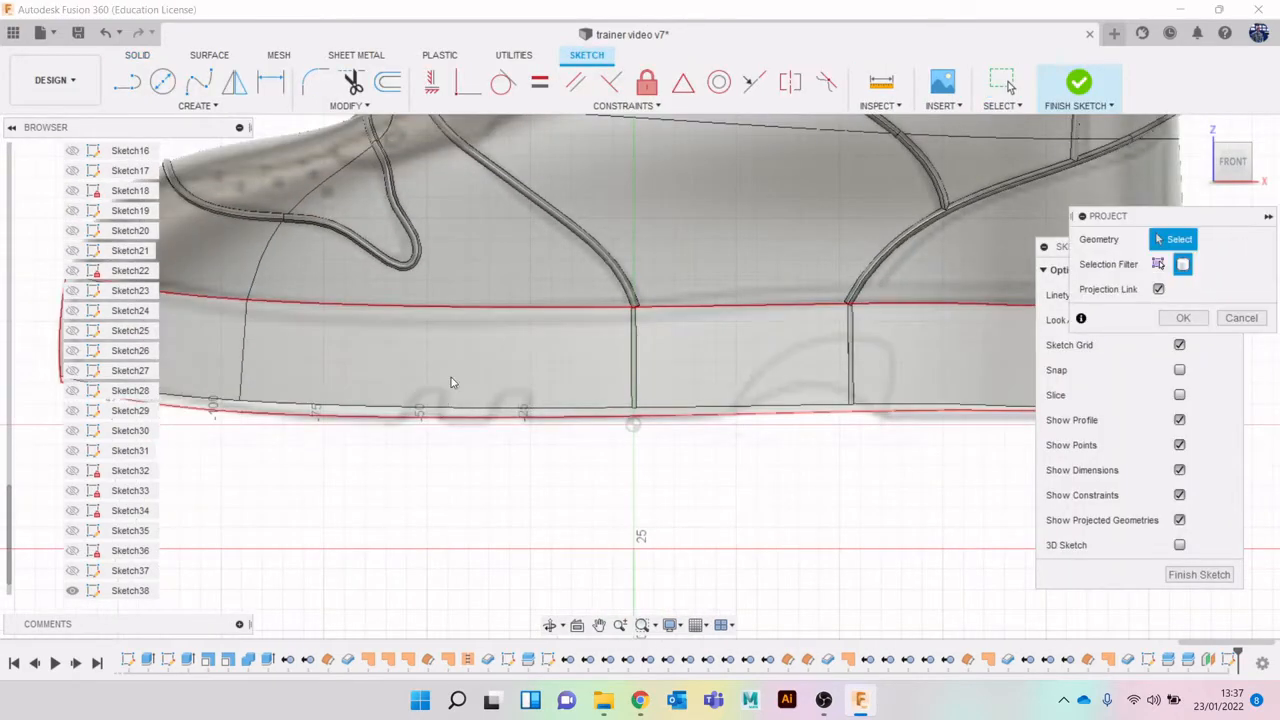
left_click(1159, 264)
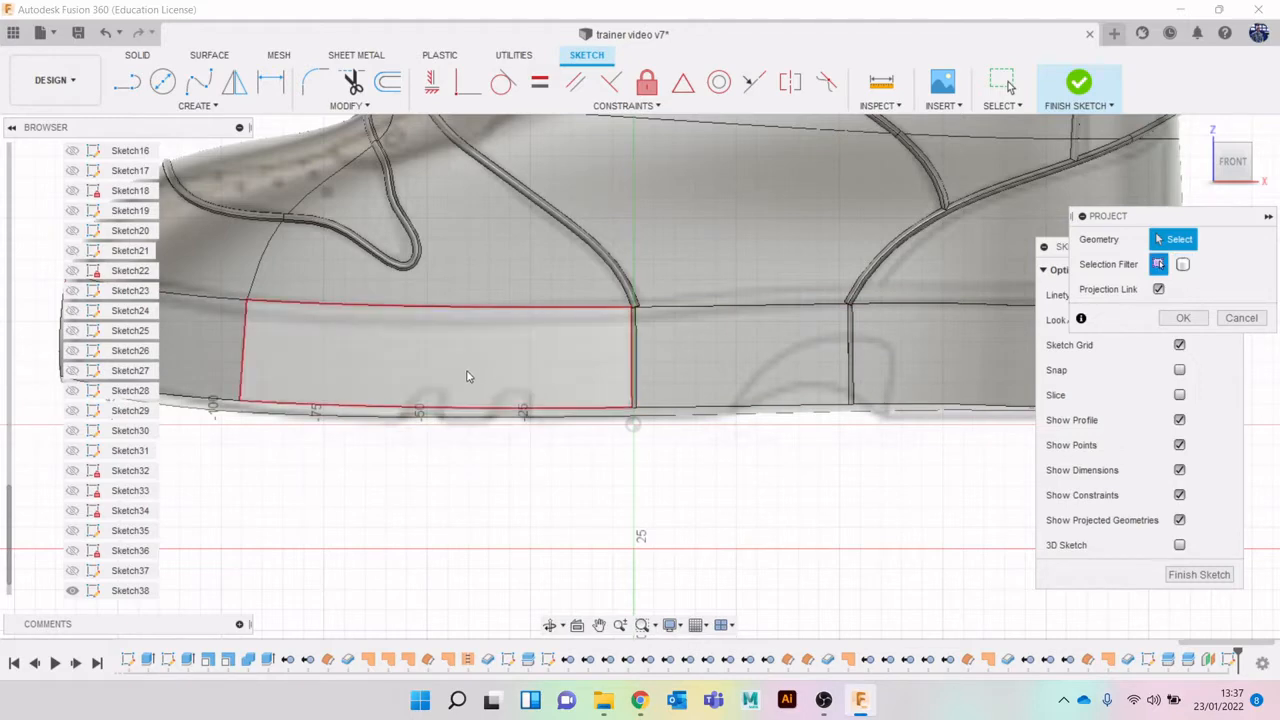
left_click(465, 369)
left_click(711, 355)
left_click(920, 375)
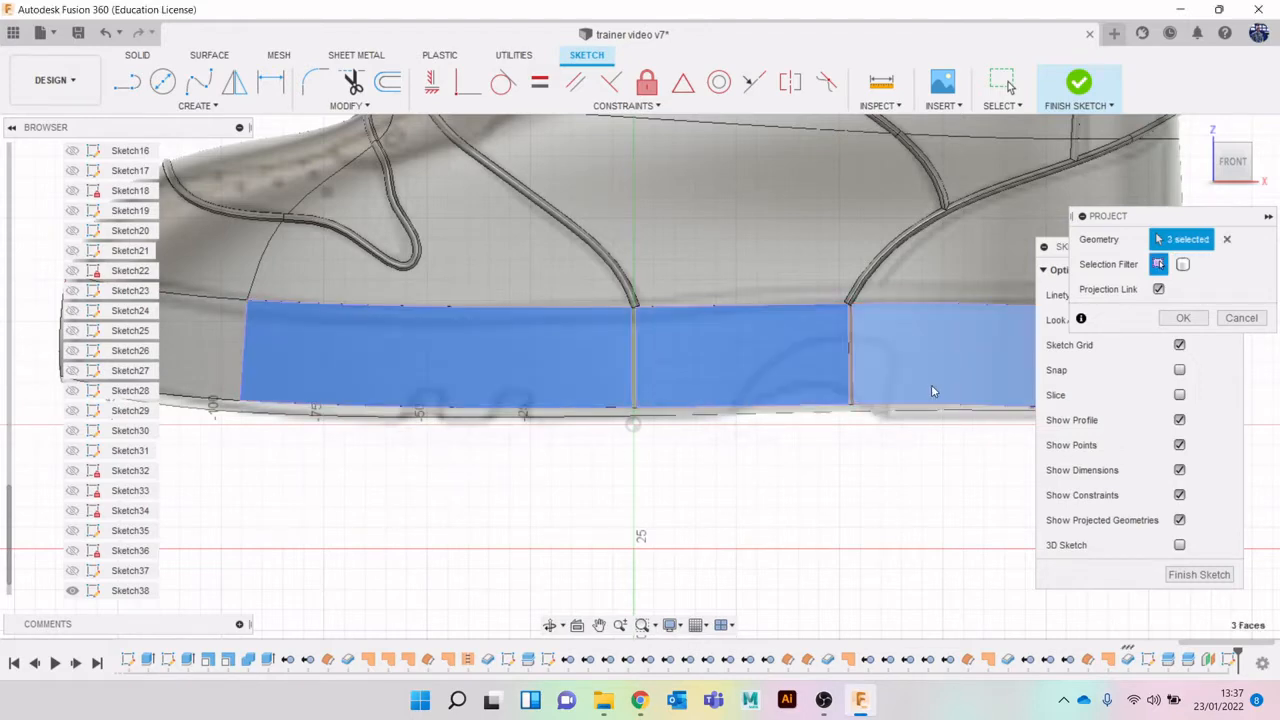
left_click(1200, 318)
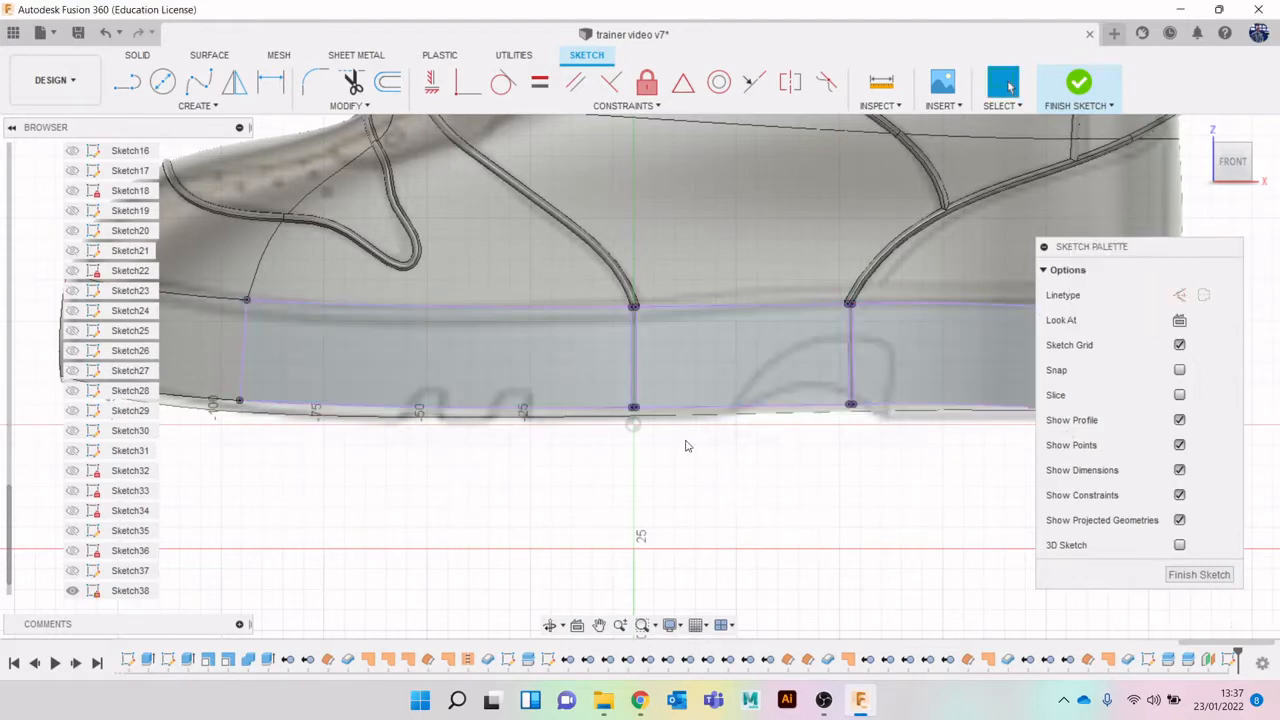
Sketch a tilted ellipse about 28 mm long and 10 mm wide over the canvas groove nearest the toe.
scroll(650, 449, "down", 3)
scroll(614, 449, "up", 1)
middle_click_drag(577, 457, 656, 434)
scroll(566, 369, "up", 2)
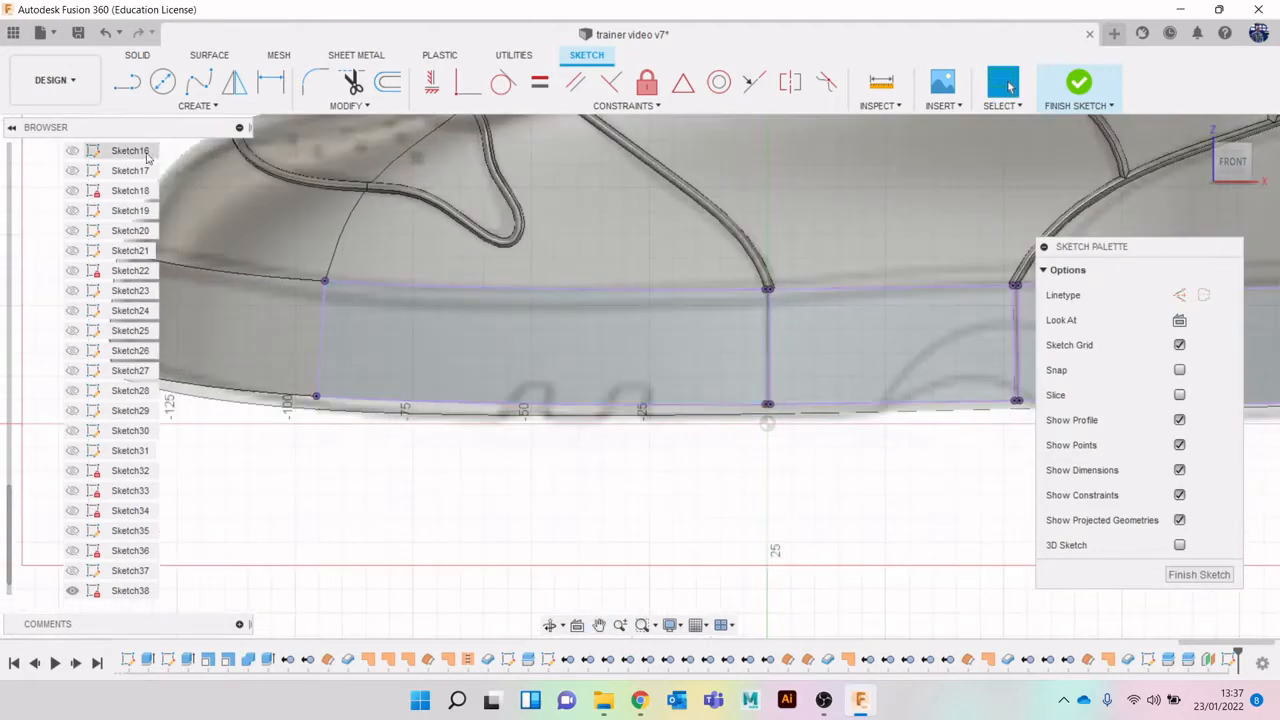
left_click(228, 107)
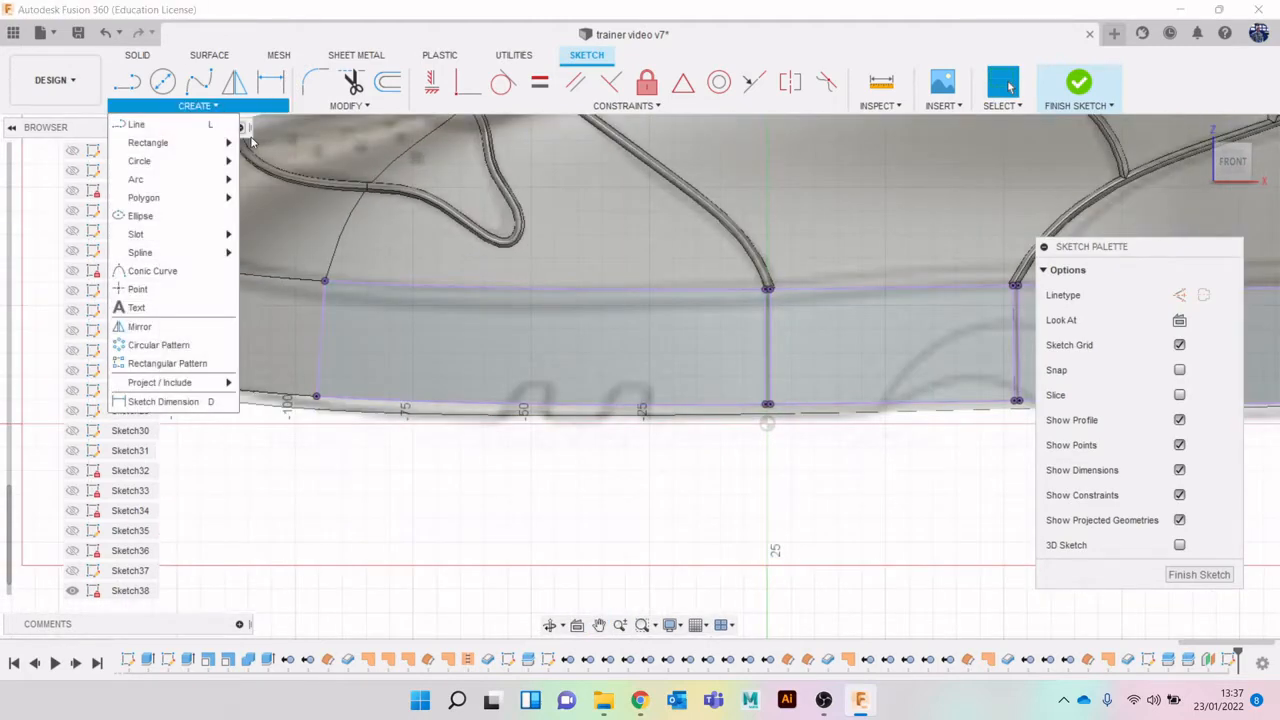
left_click(171, 215)
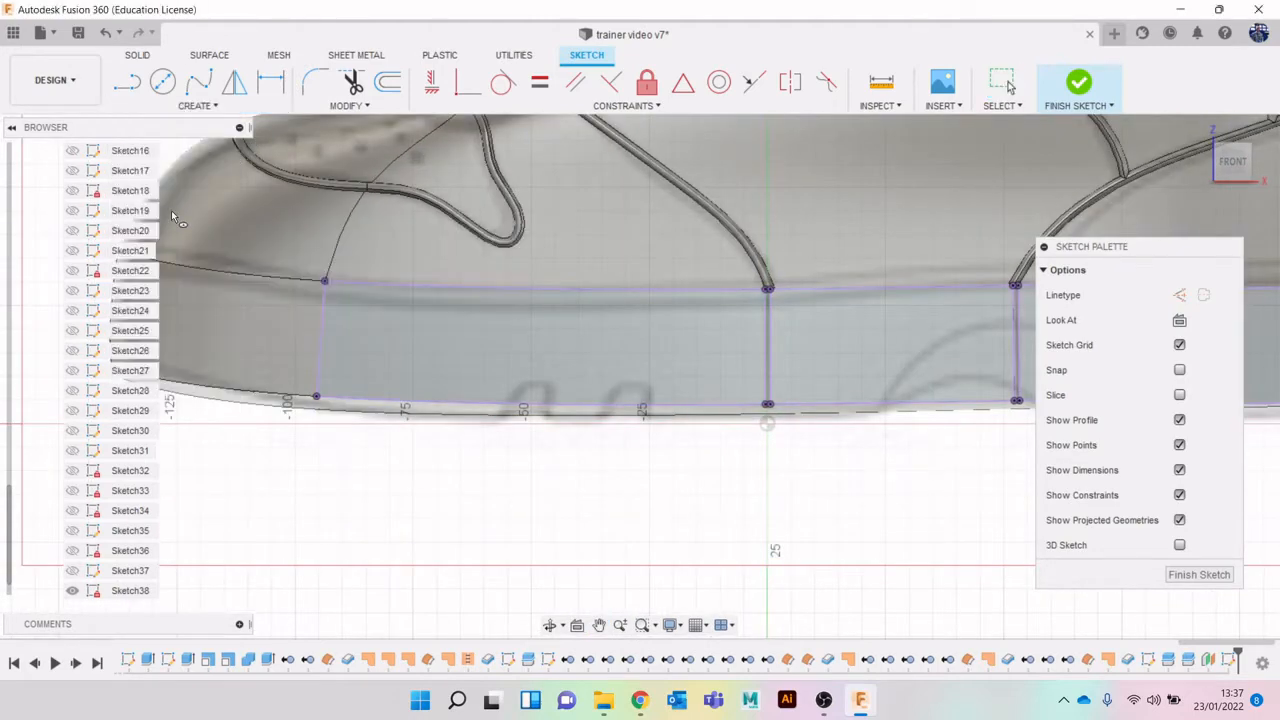
left_click(519, 446)
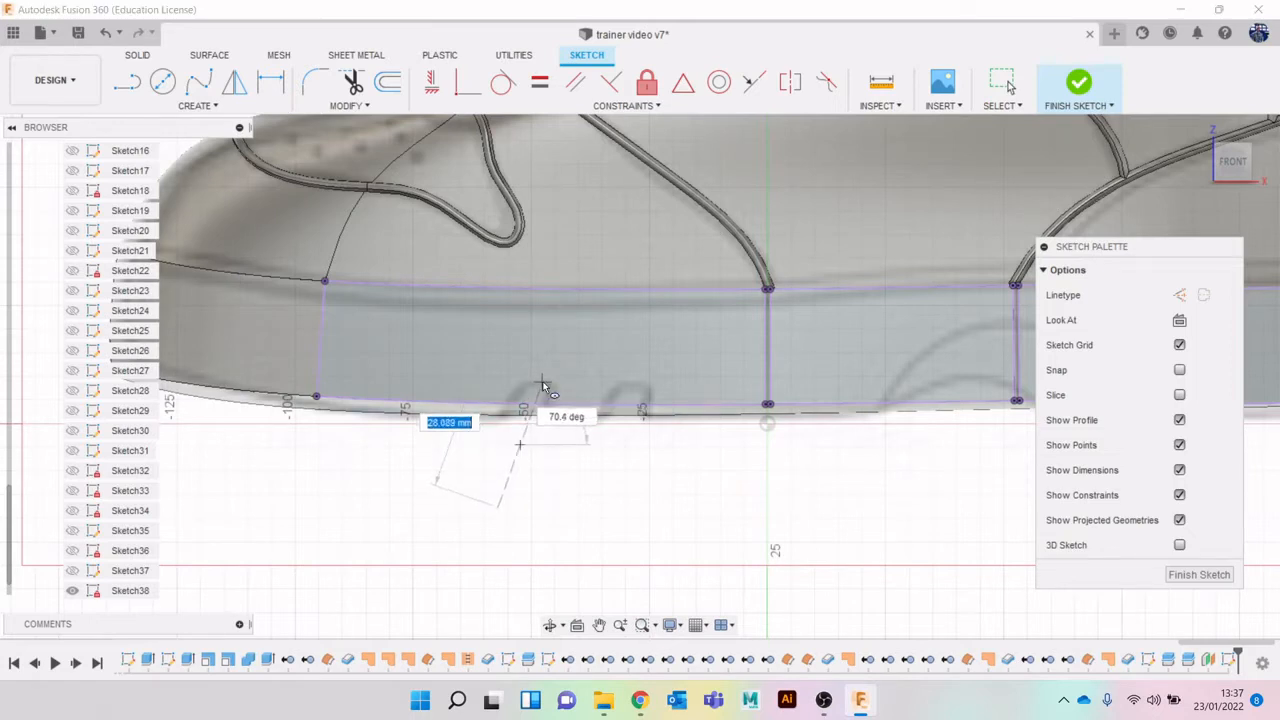
left_click(543, 385)
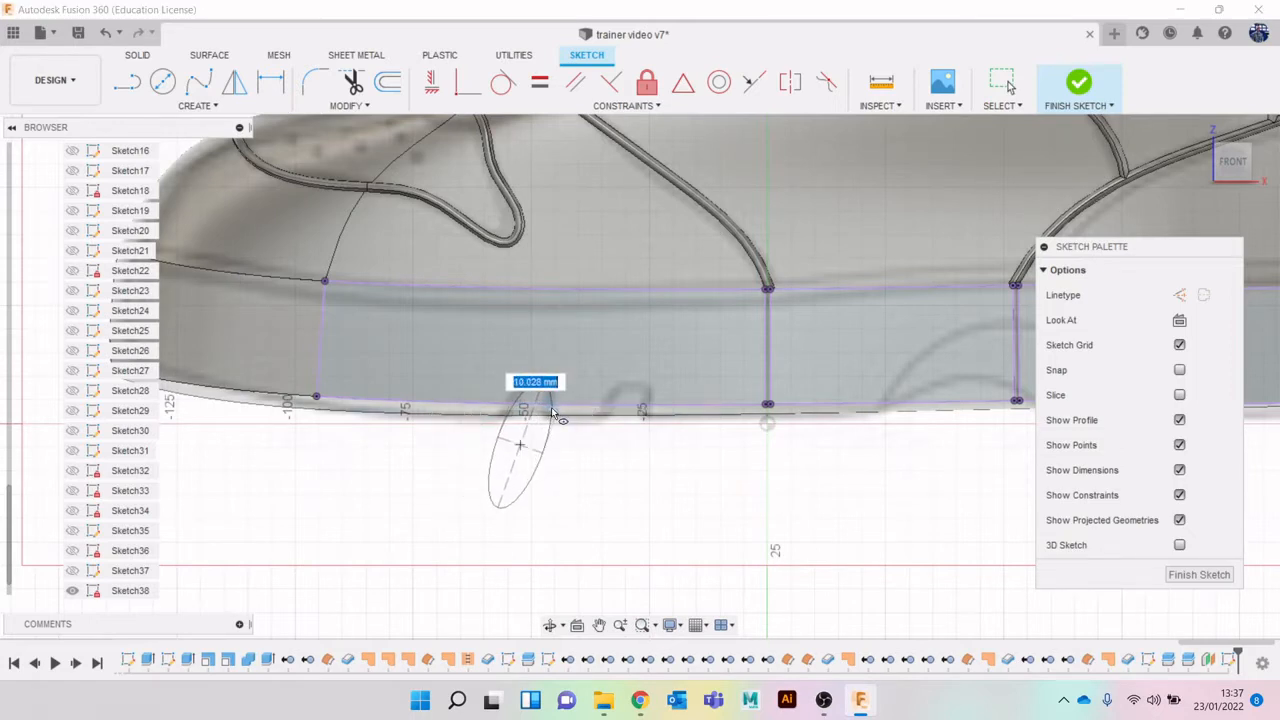
left_click(551, 407)
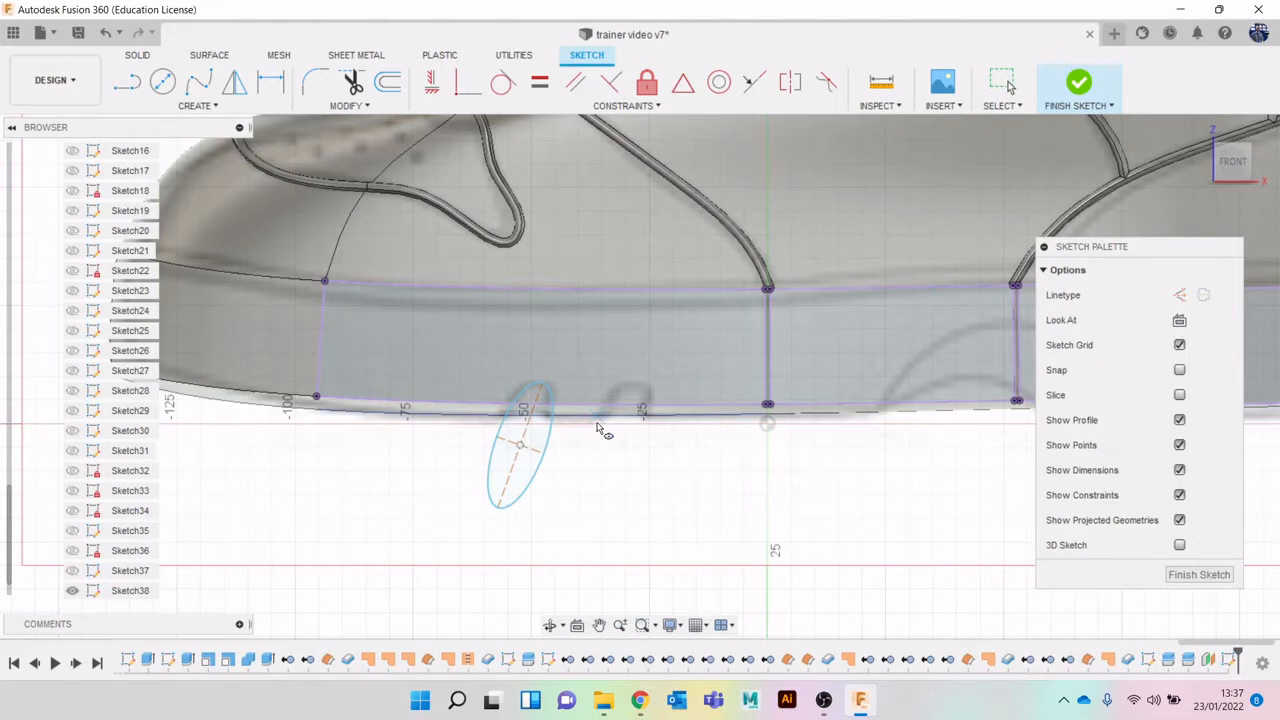
key("Escape")
Copy the small ellipse 19.58 mm along X onto the neighbouring groove in the canvas.
left_click(547, 445)
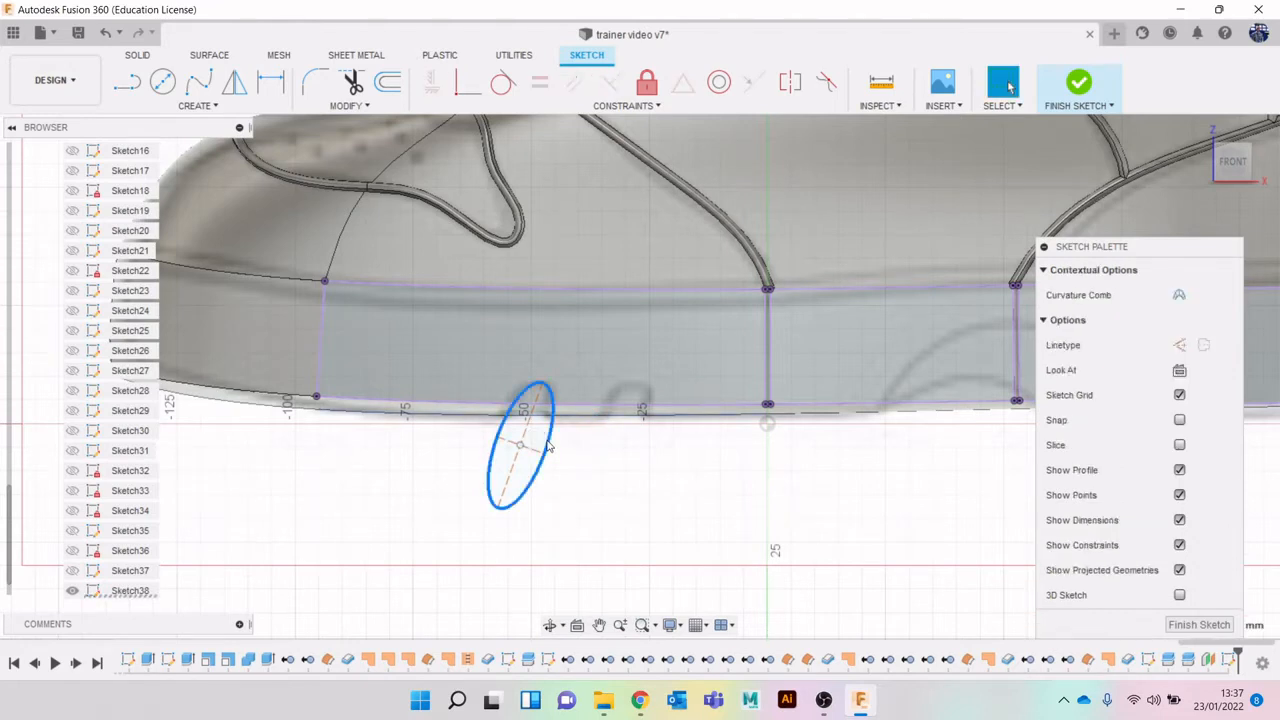
key("m")
left_click_drag(568, 445, 661, 444)
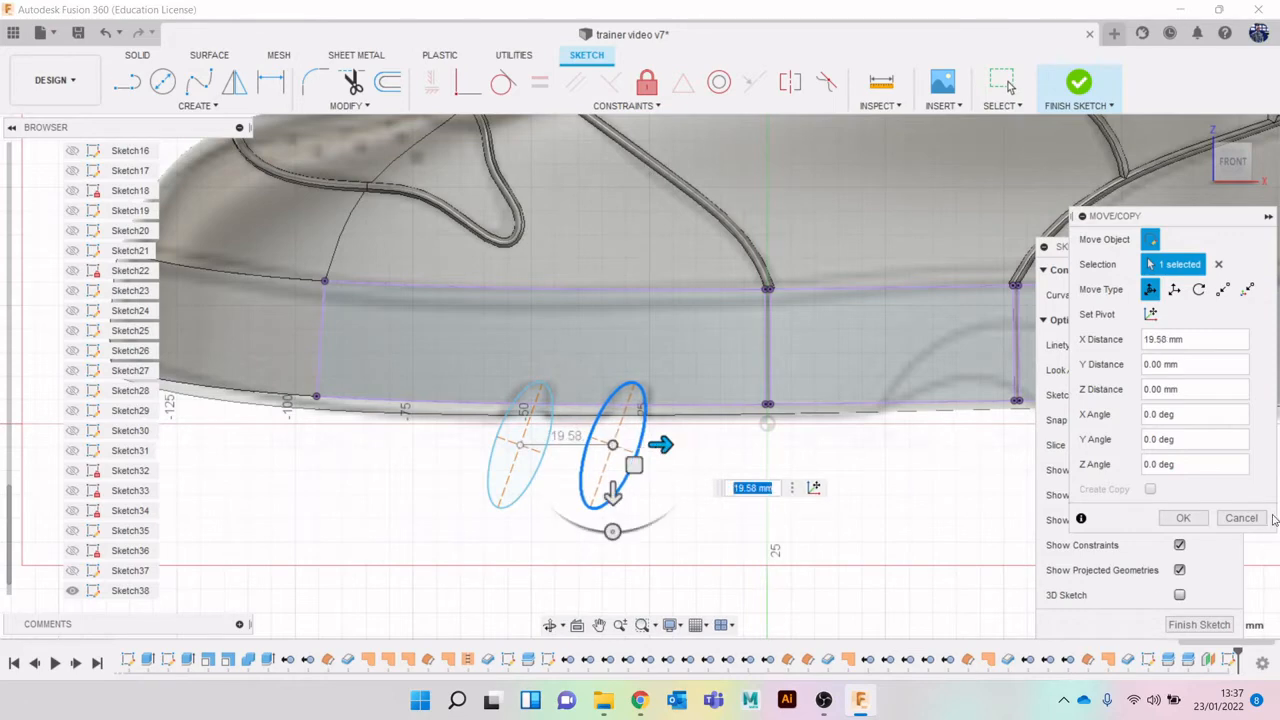
left_click(1203, 521)
Sketch a large tilted ellipse about 35 mm wide over the canvas's arch-shaped cutout below the sole's heel half.
scroll(857, 434, "down", 4)
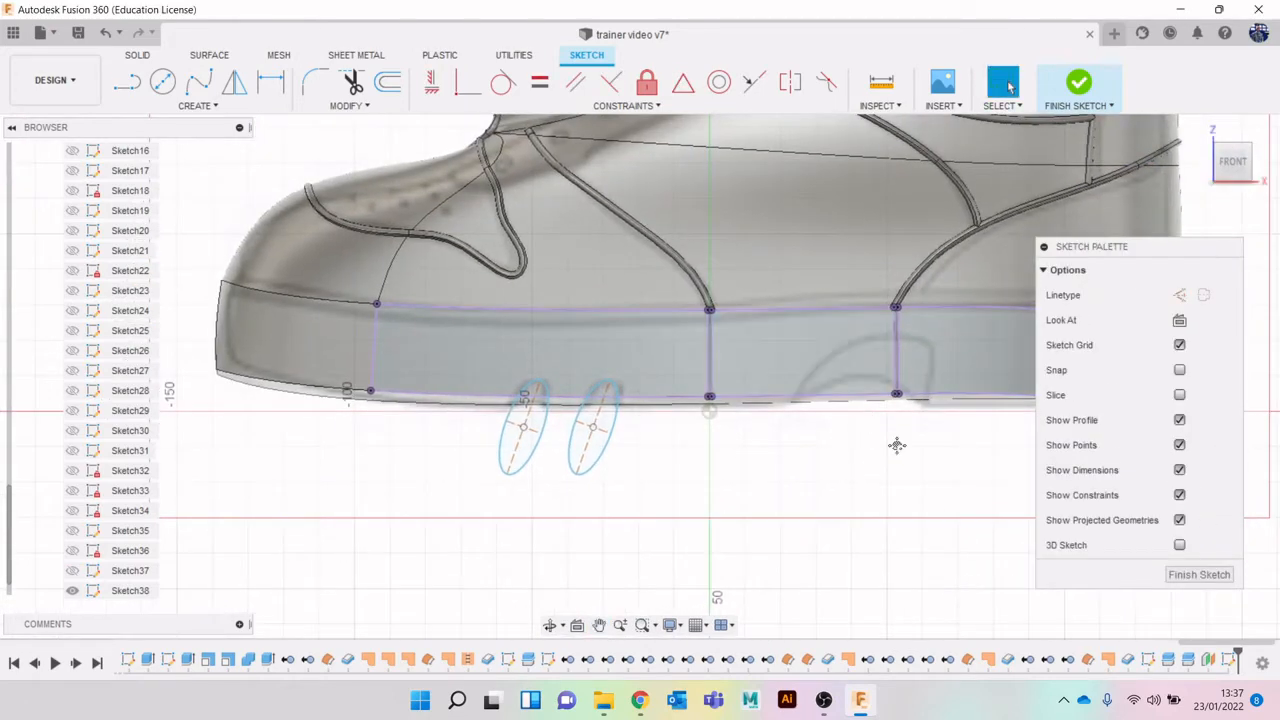
left_click(197, 105)
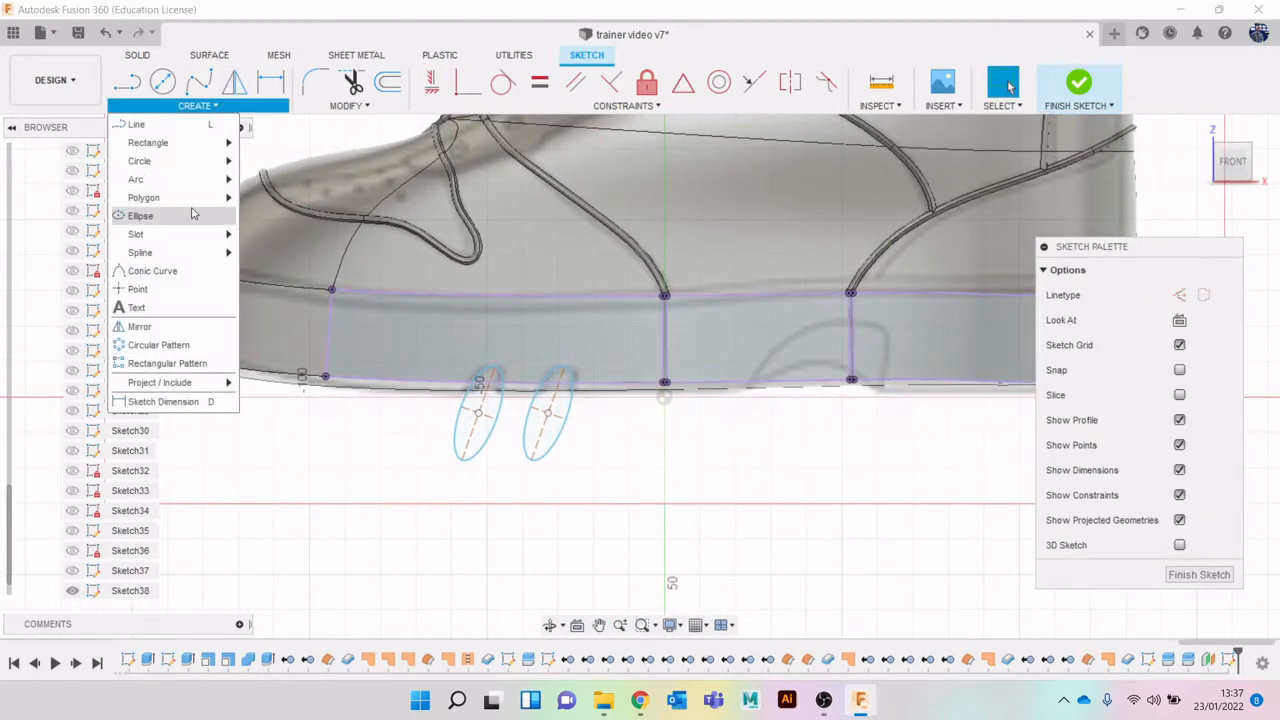
left_click(130, 214)
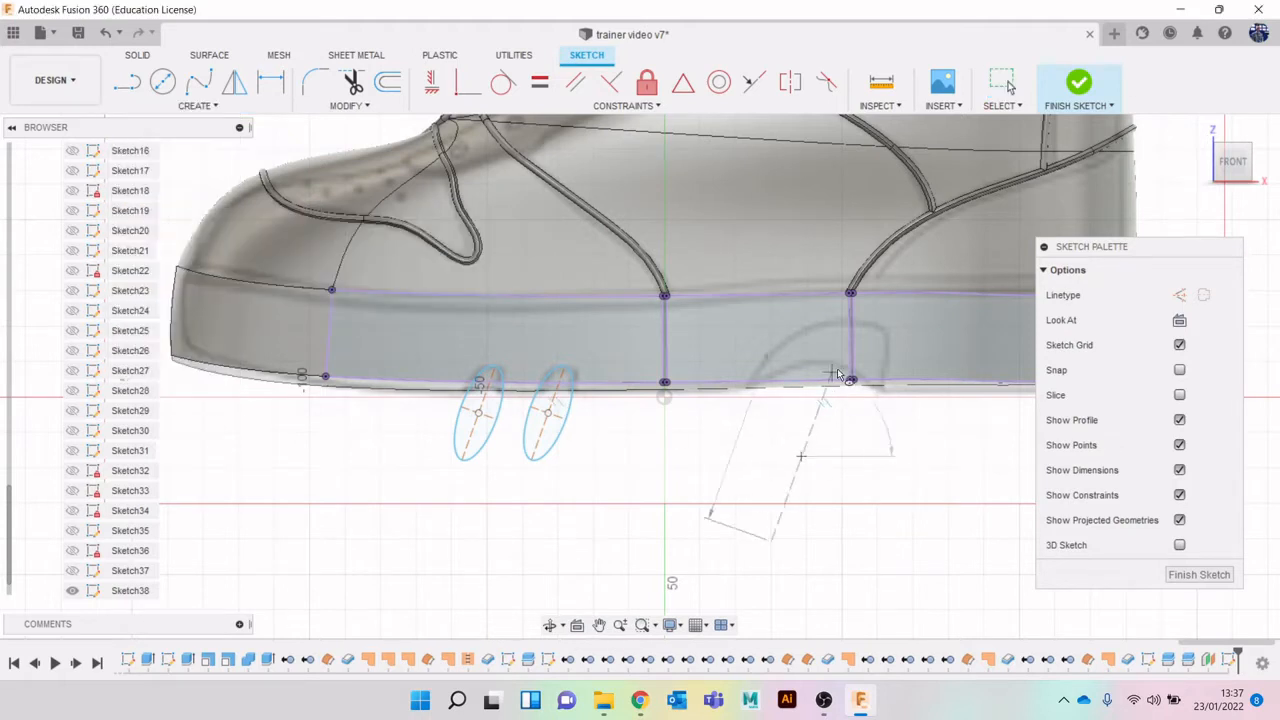
left_click(835, 327)
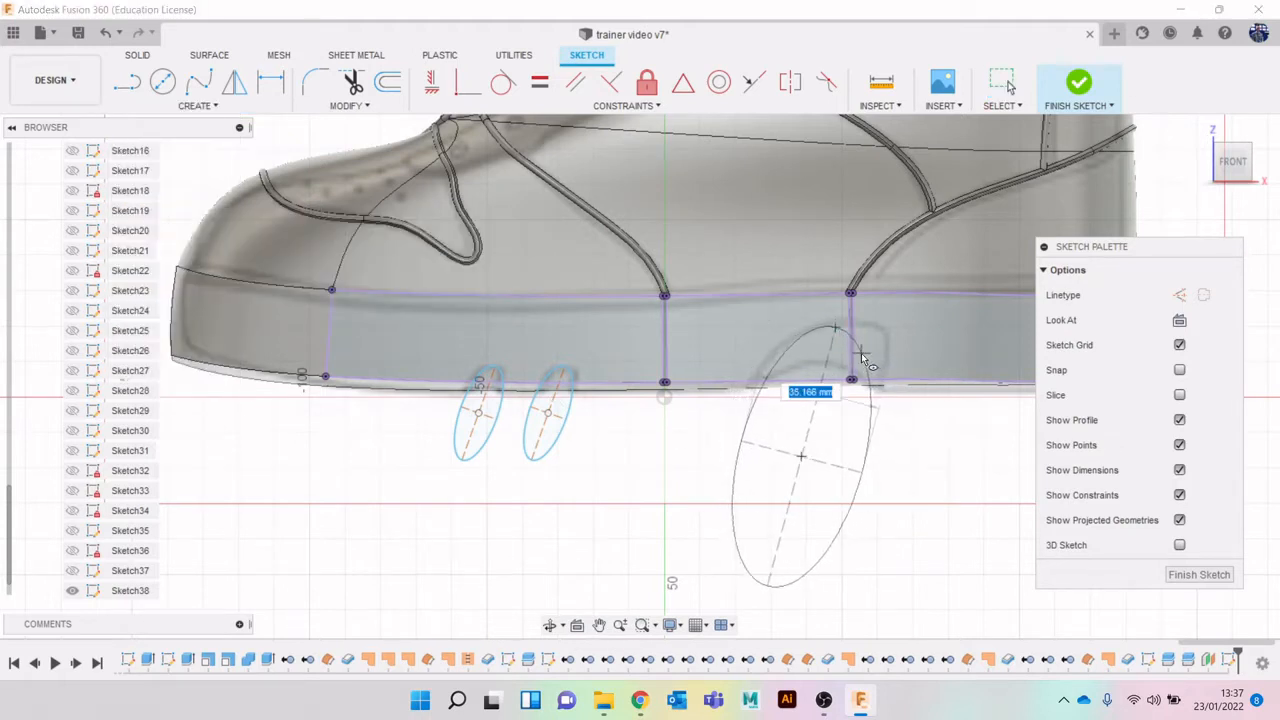
left_click(861, 356)
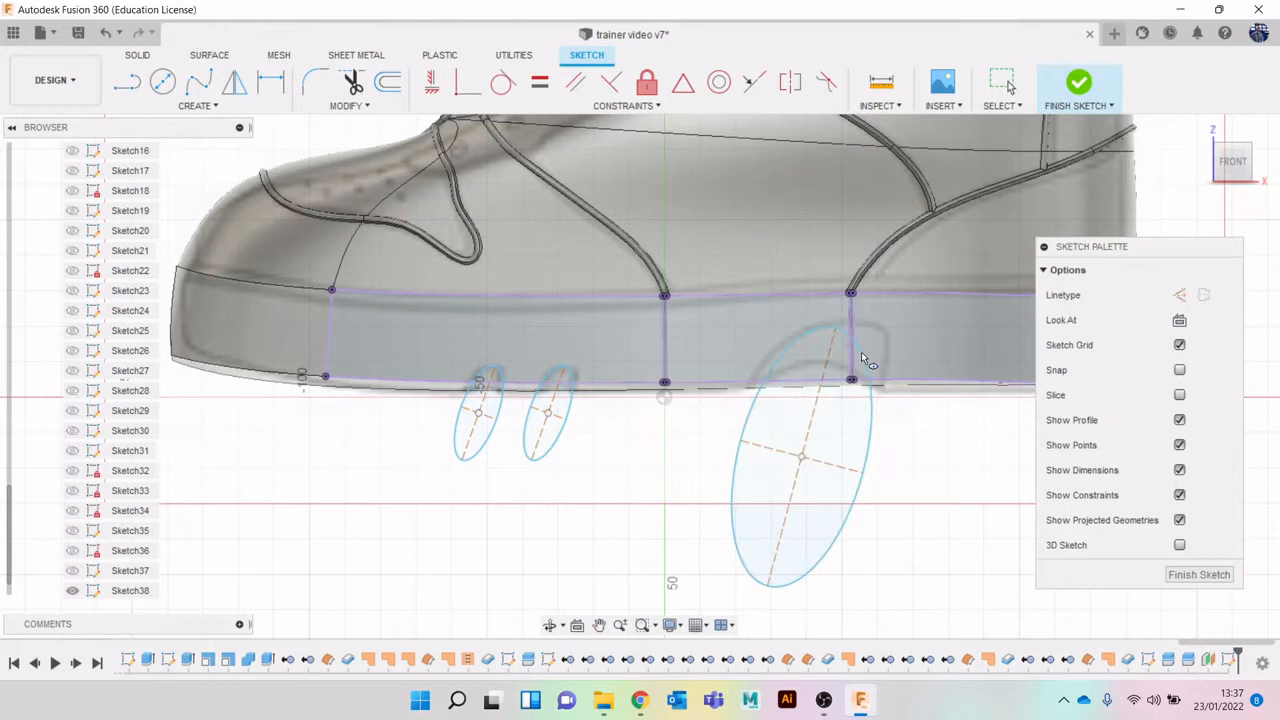
key("Escape")
Rotate the large ellipse 15 degrees about Z and move it -4.423 mm in X and -2.758 mm in Y to match the canvas arch.
left_click(873, 430)
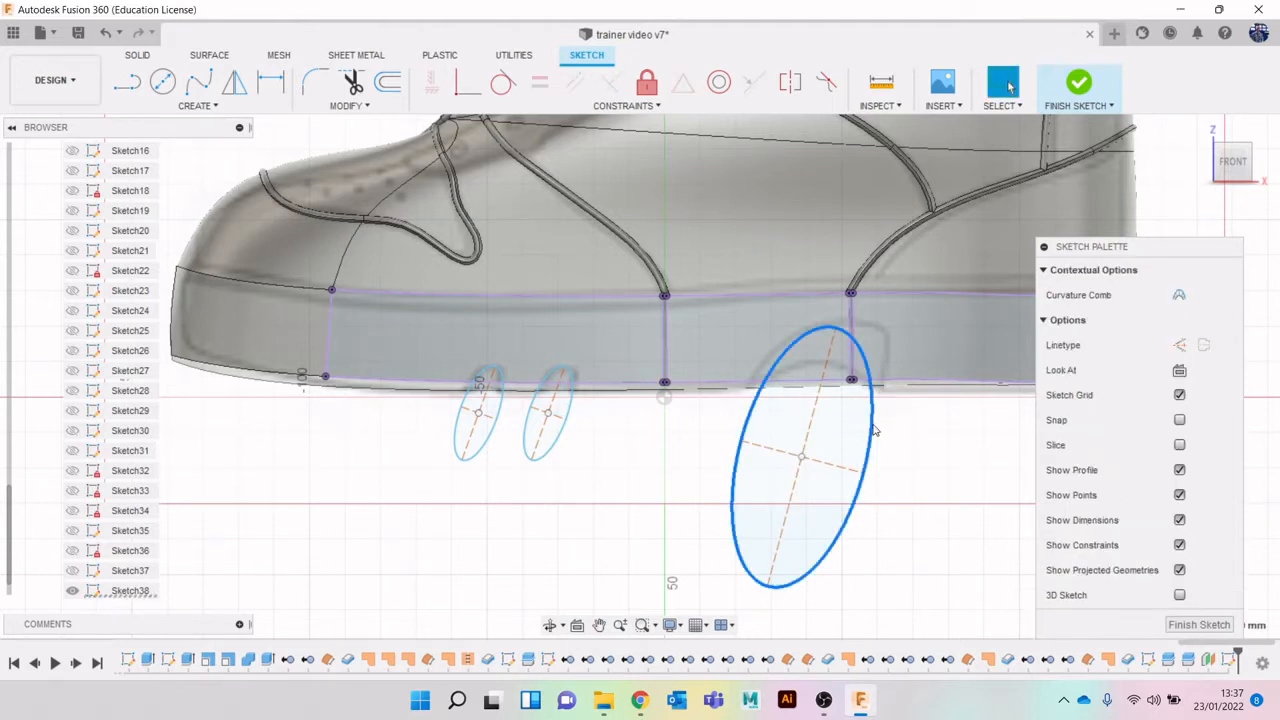
right_click(874, 430)
left_click(800, 447)
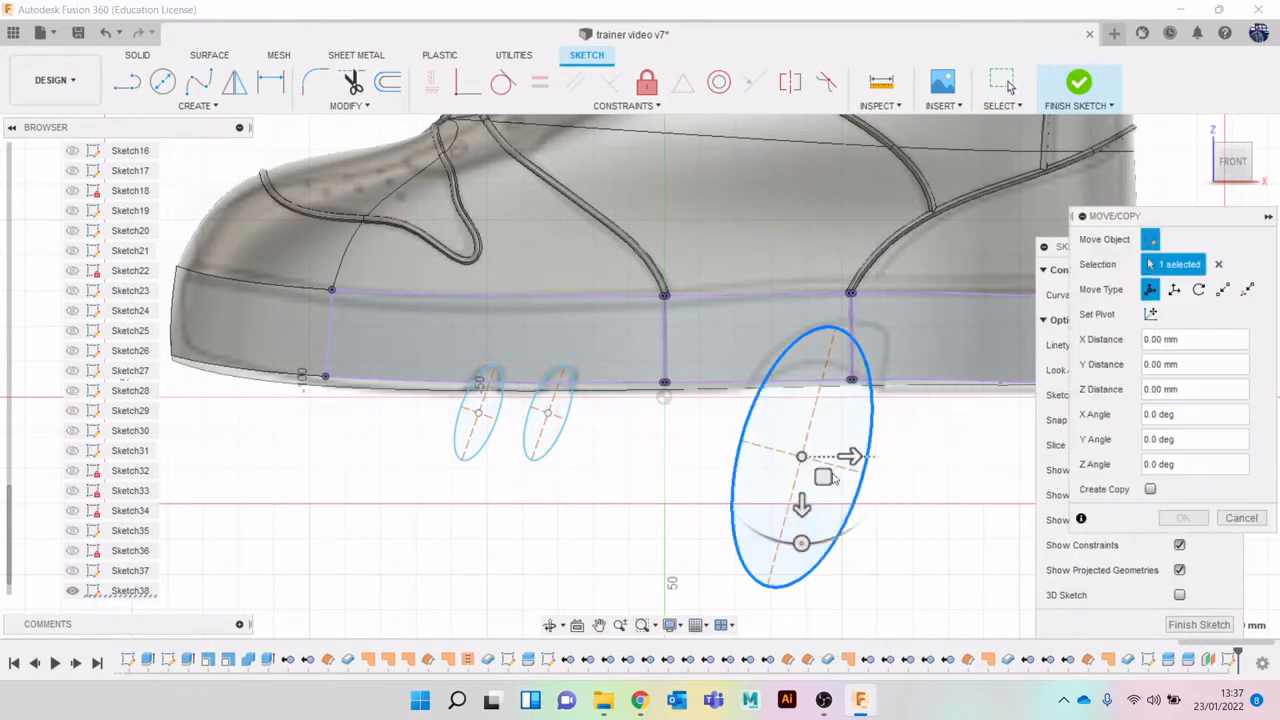
left_click_drag(799, 535, 769, 530)
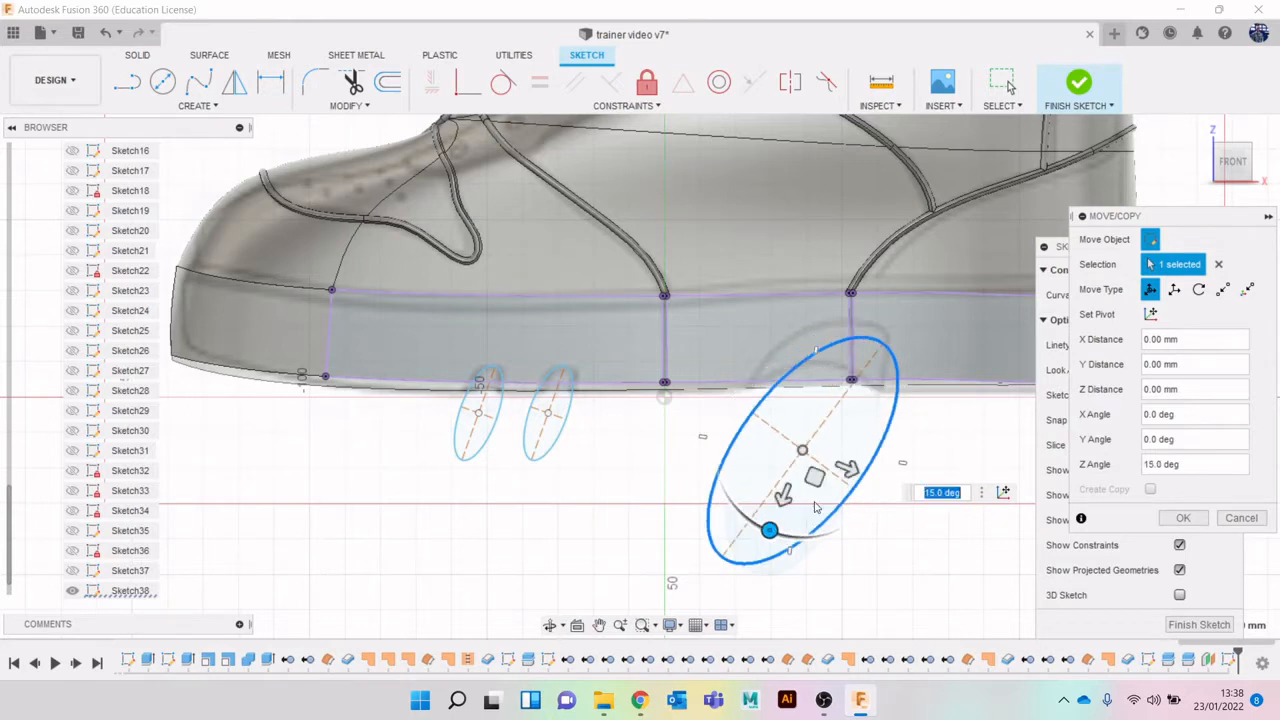
left_click_drag(807, 483, 797, 463)
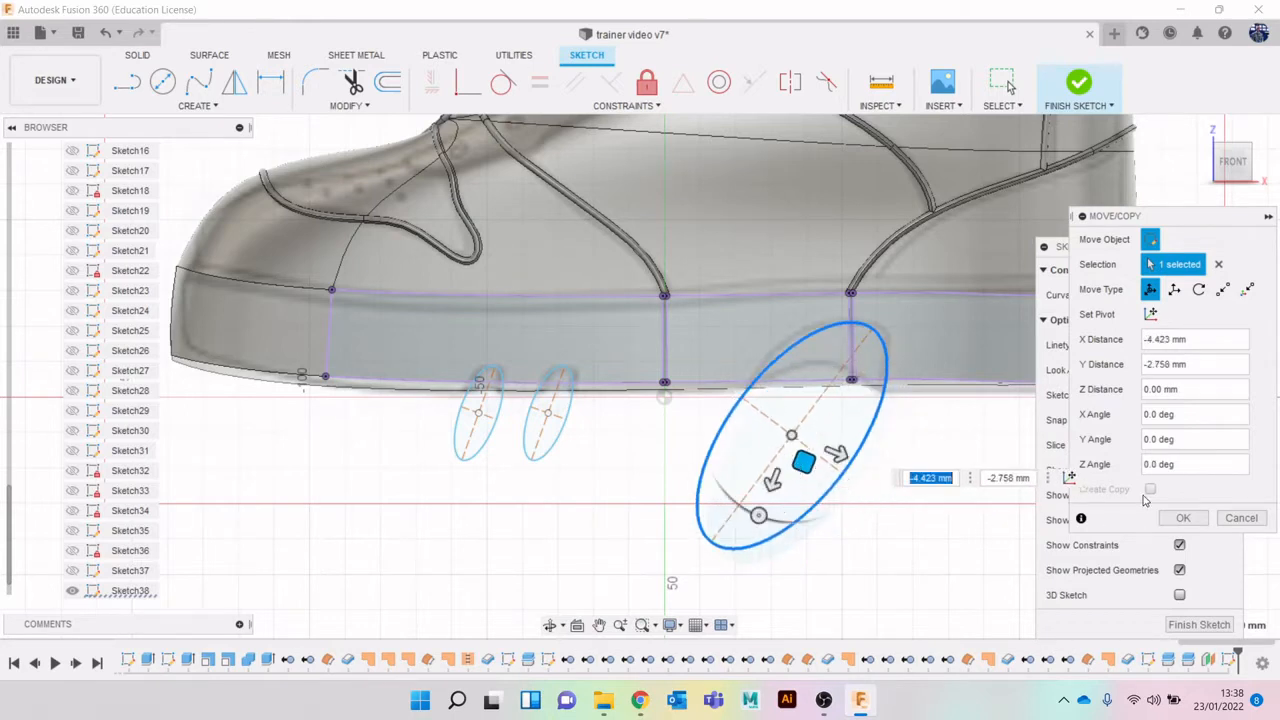
left_click(1180, 518)
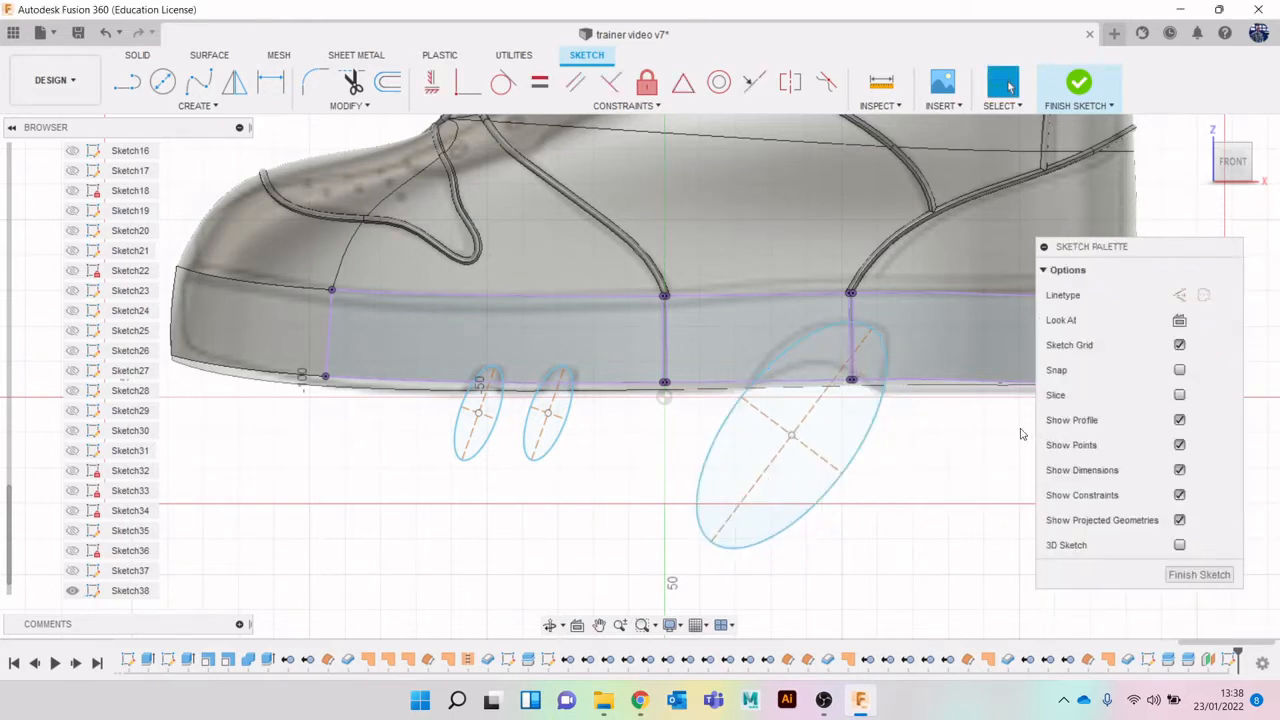
Finish the sketch and extrude the two small ellipses and the large ellipse about 77 mm as a cut into the sole's side.
left_click(1088, 85)
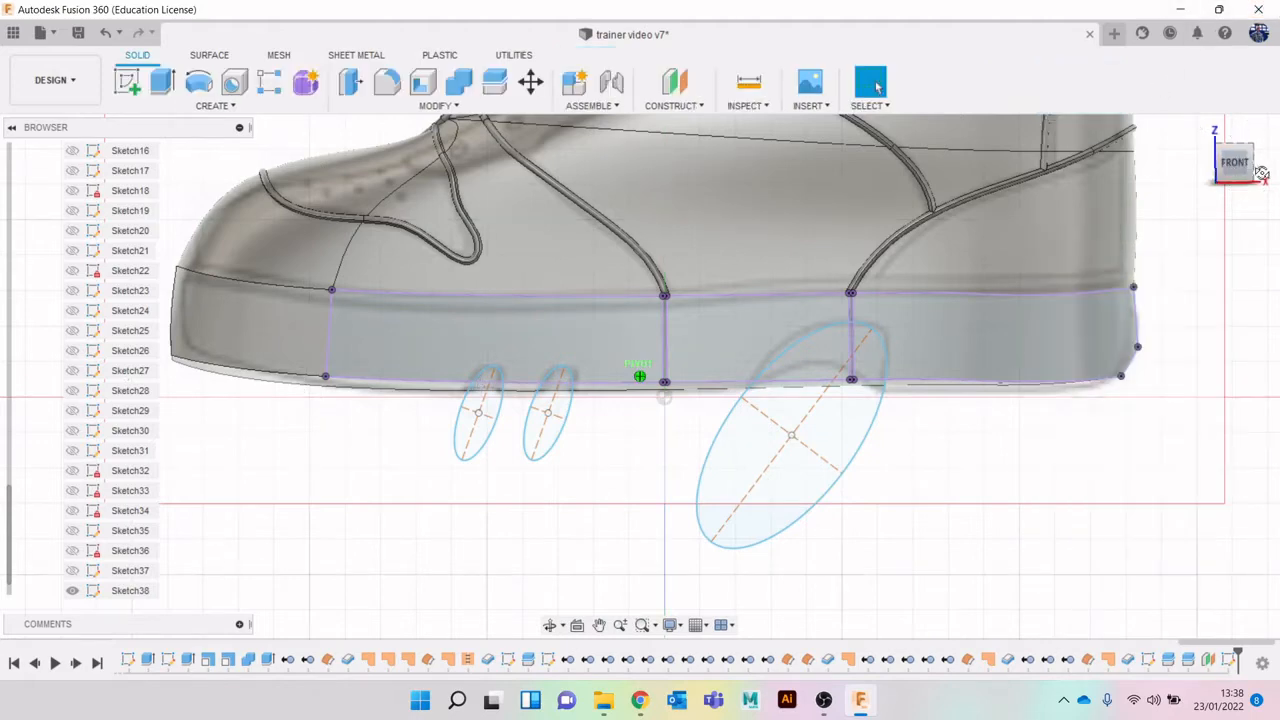
left_click(1273, 178)
key("e")
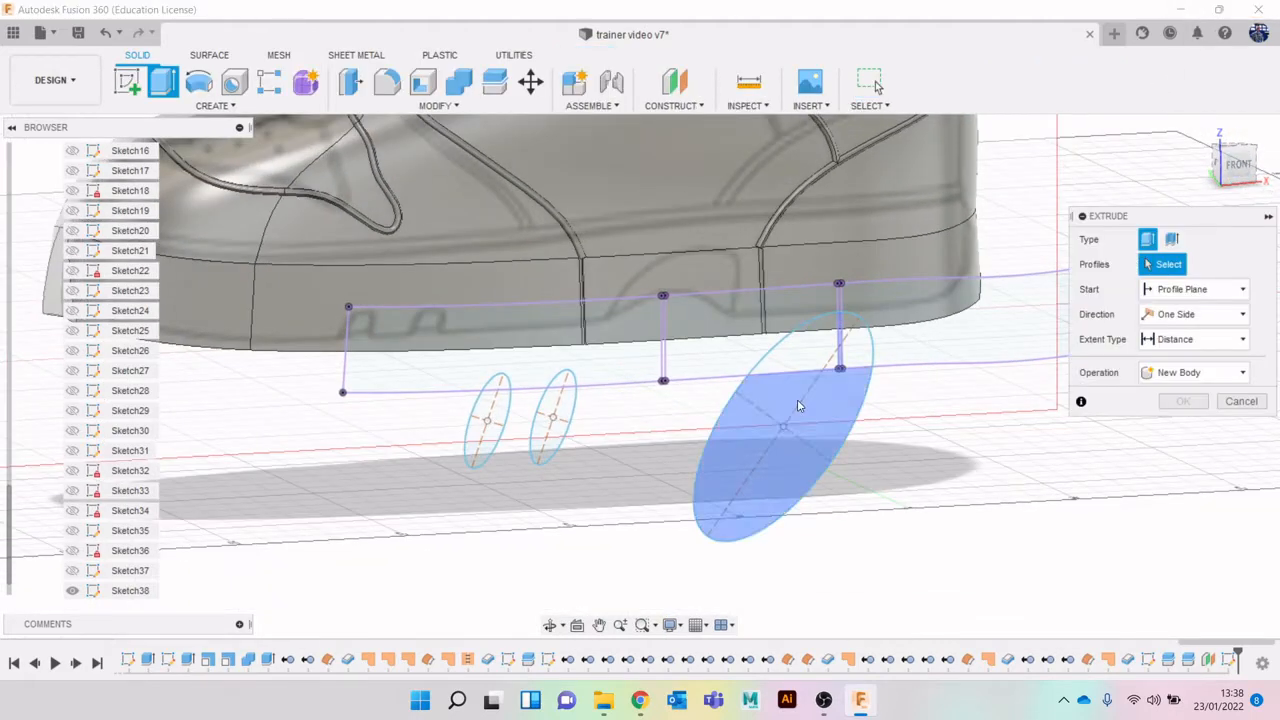
left_click(493, 437)
left_click(555, 410)
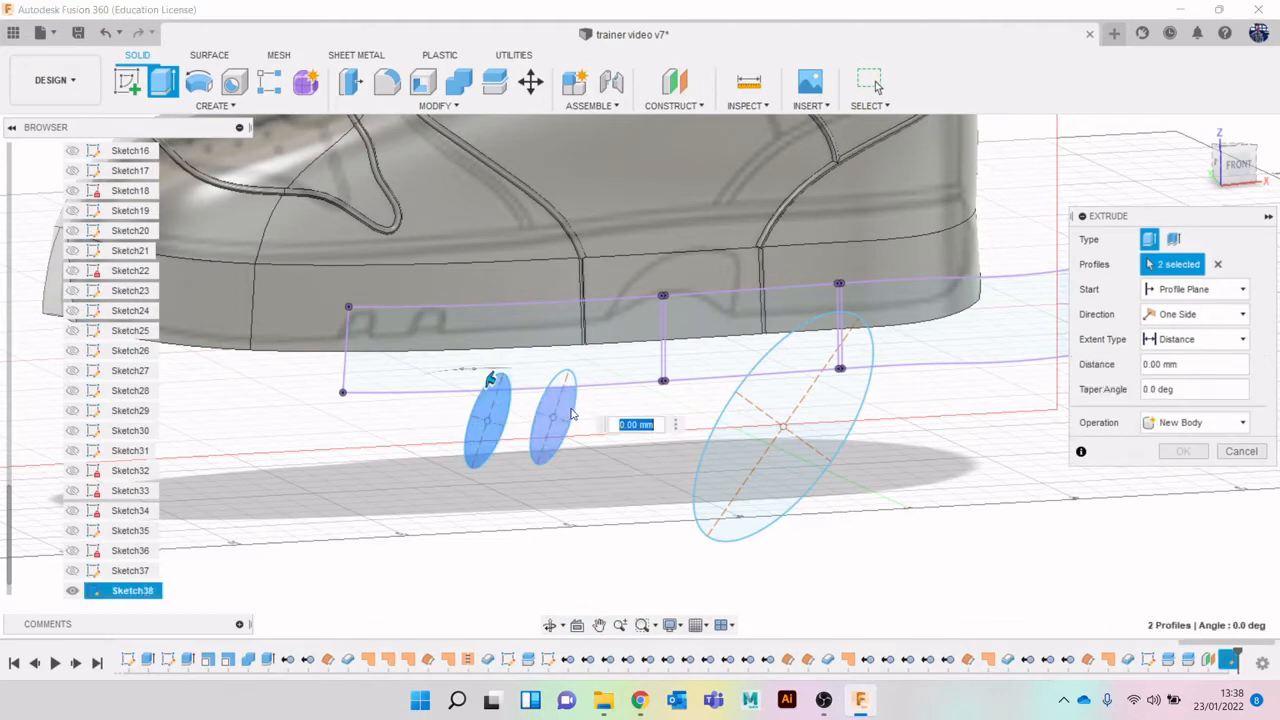
left_click(543, 434)
left_click(811, 426)
left_click(812, 430)
left_click(817, 358)
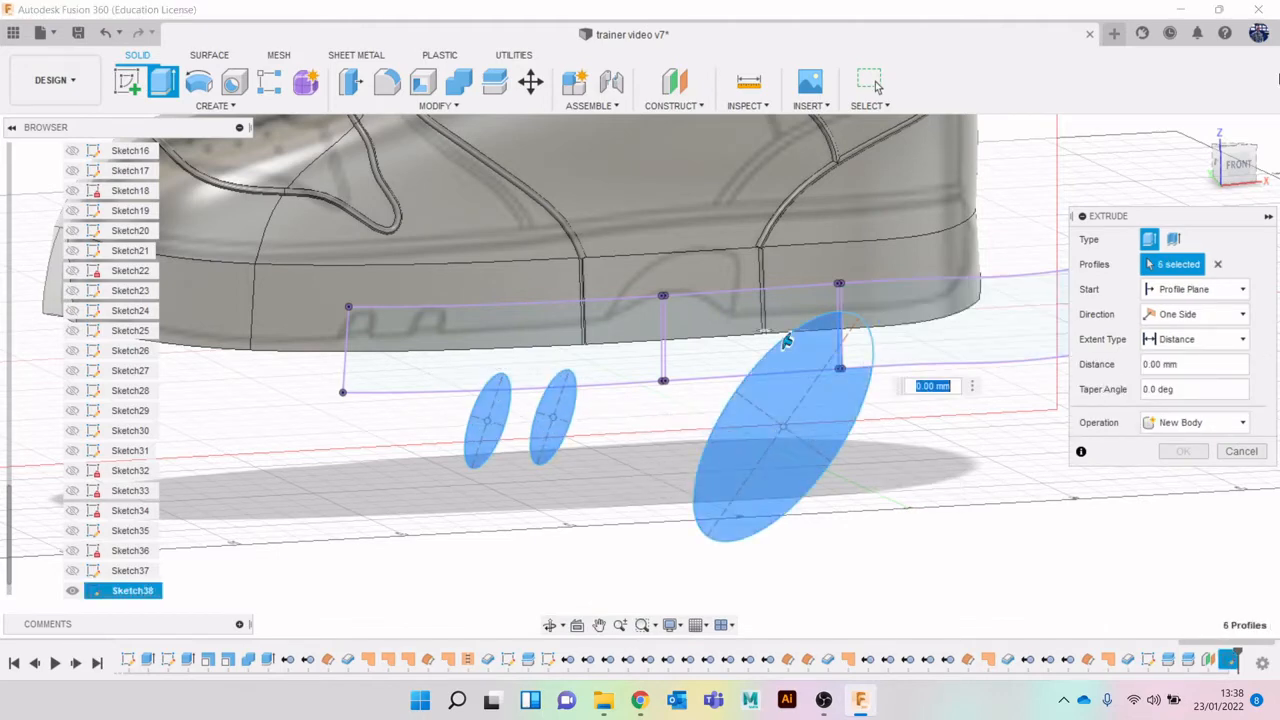
left_click(853, 345)
left_click_drag(789, 342, 674, 372)
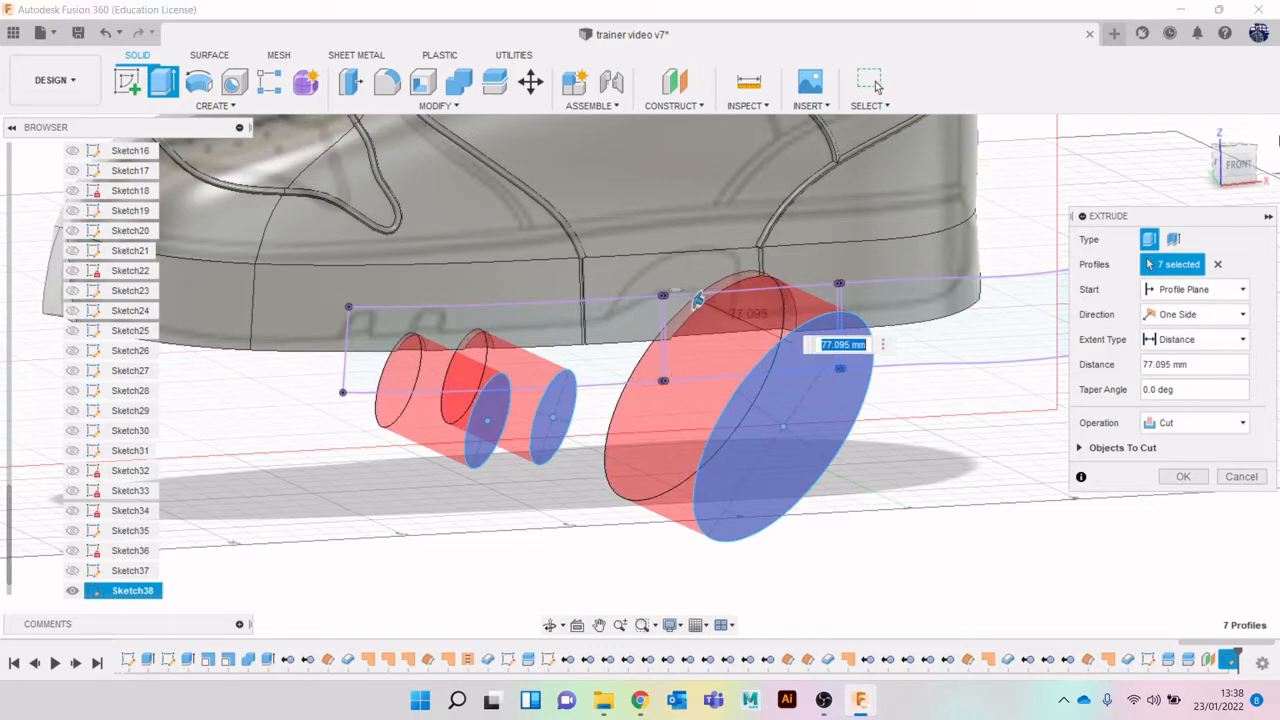
left_click_drag(1217, 157, 1233, 123)
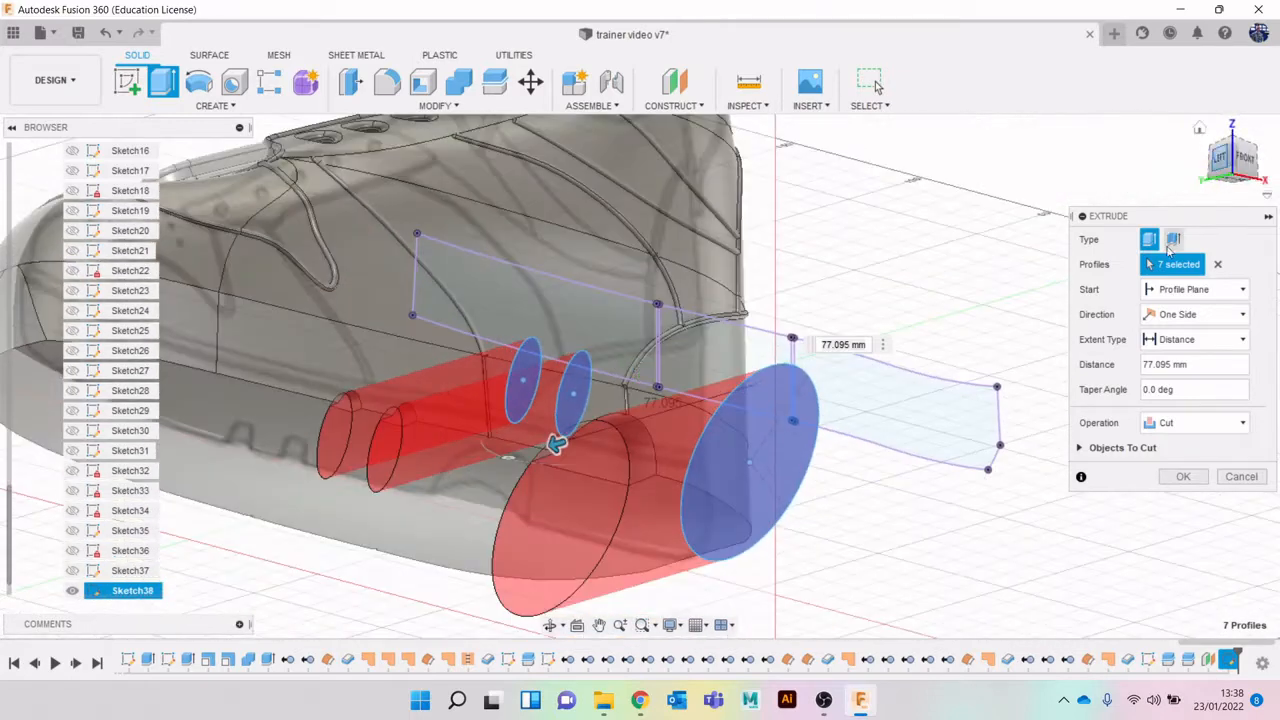
left_click(1183, 476)
Fillet the outer rims and inner edges of the two small grooves in the sole with a radius of about 1.26 mm.
scroll(828, 481, "down", 1)
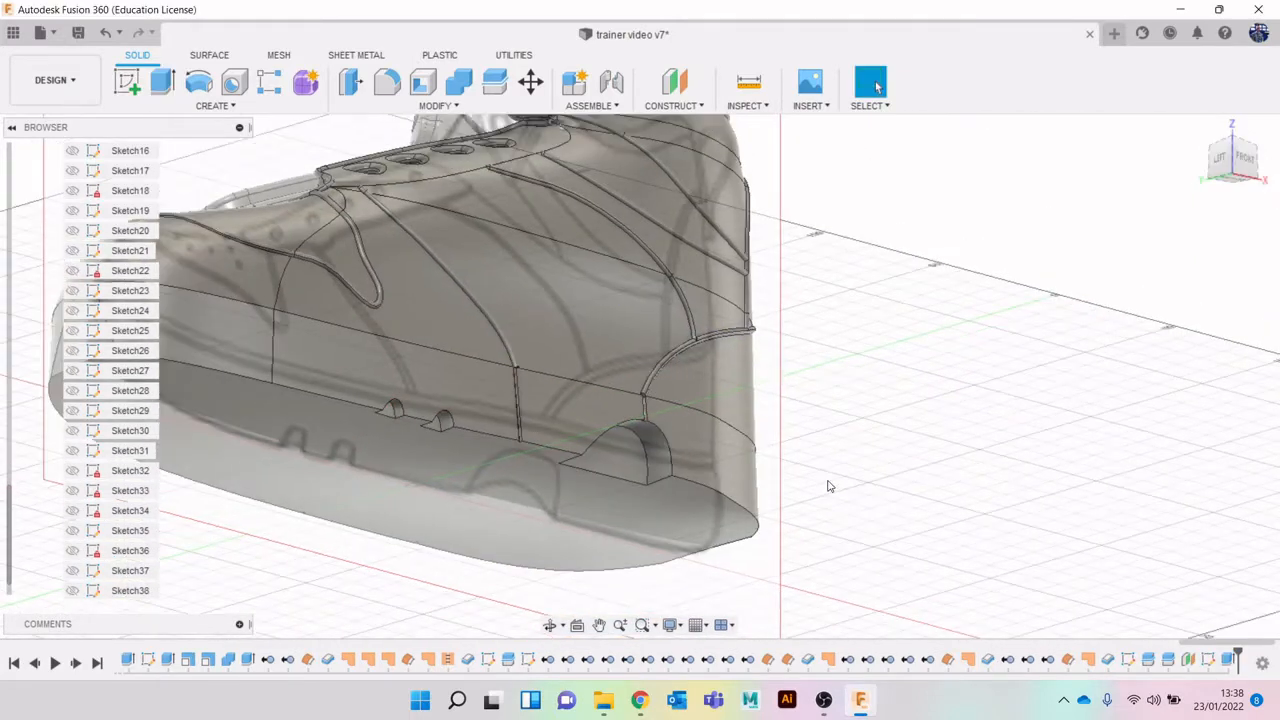
middle_click_drag(774, 439, 880, 407)
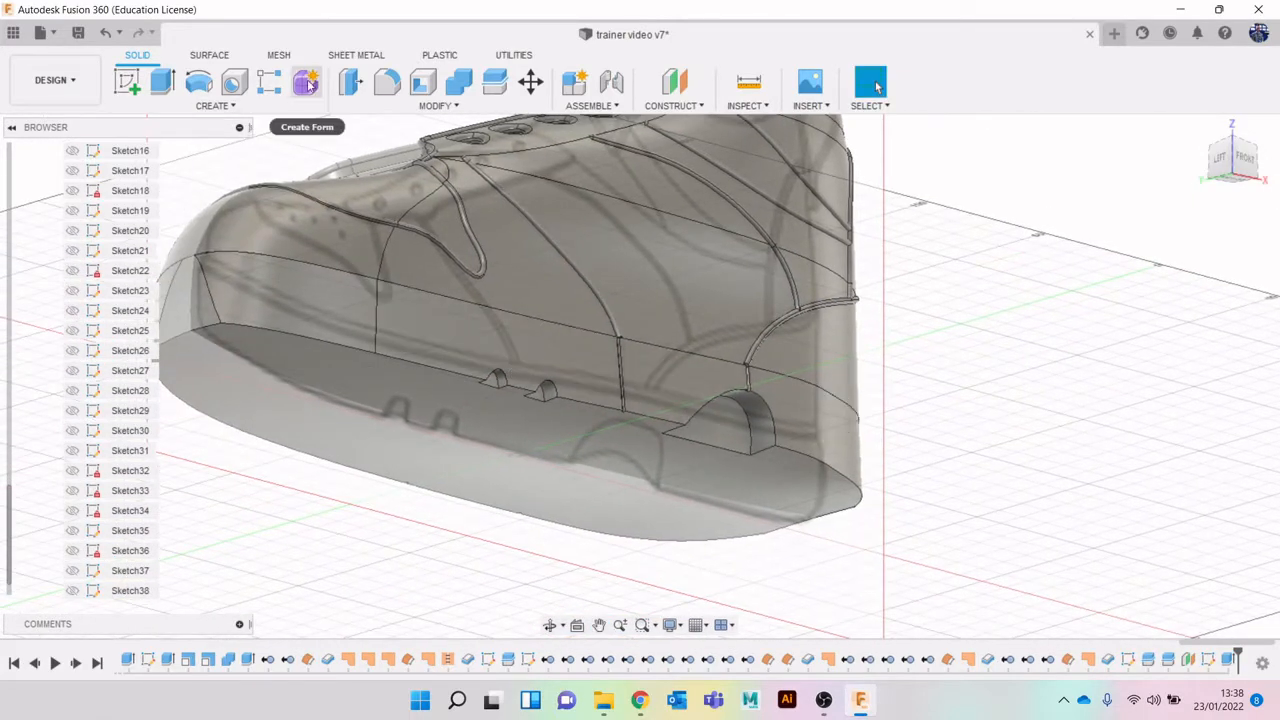
scroll(706, 381, "up", 2)
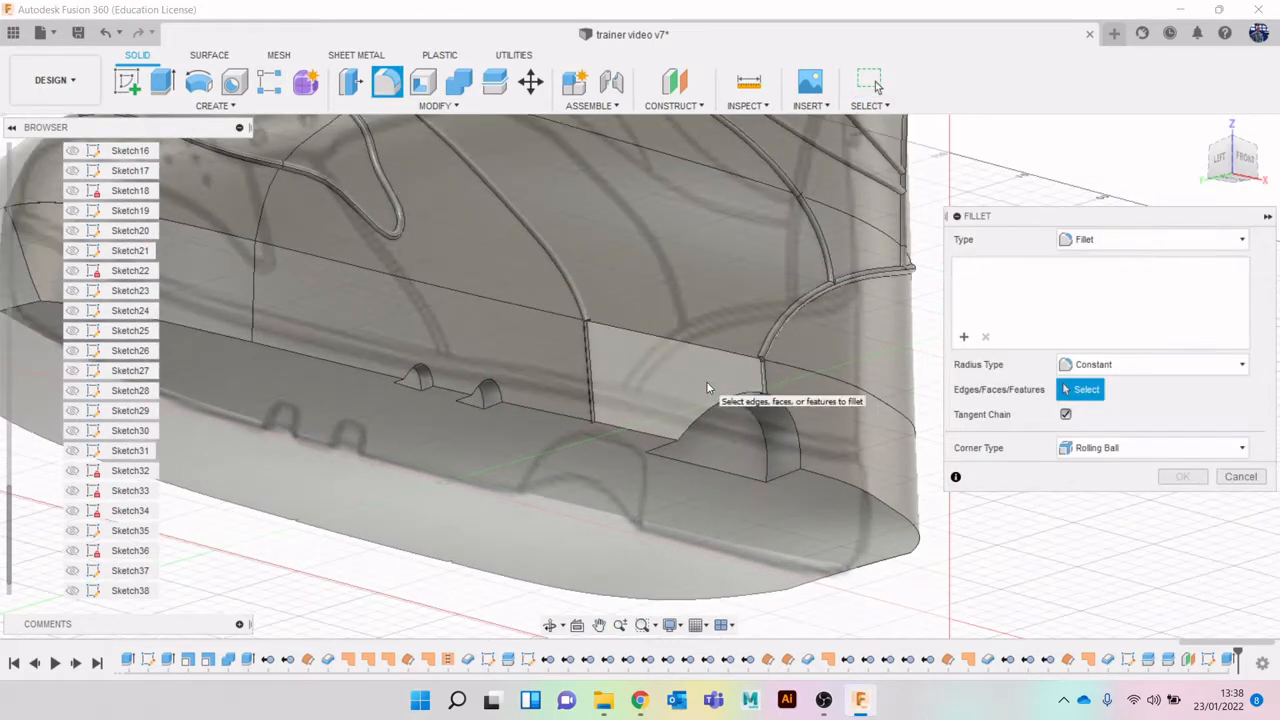
scroll(520, 414, "up", 5)
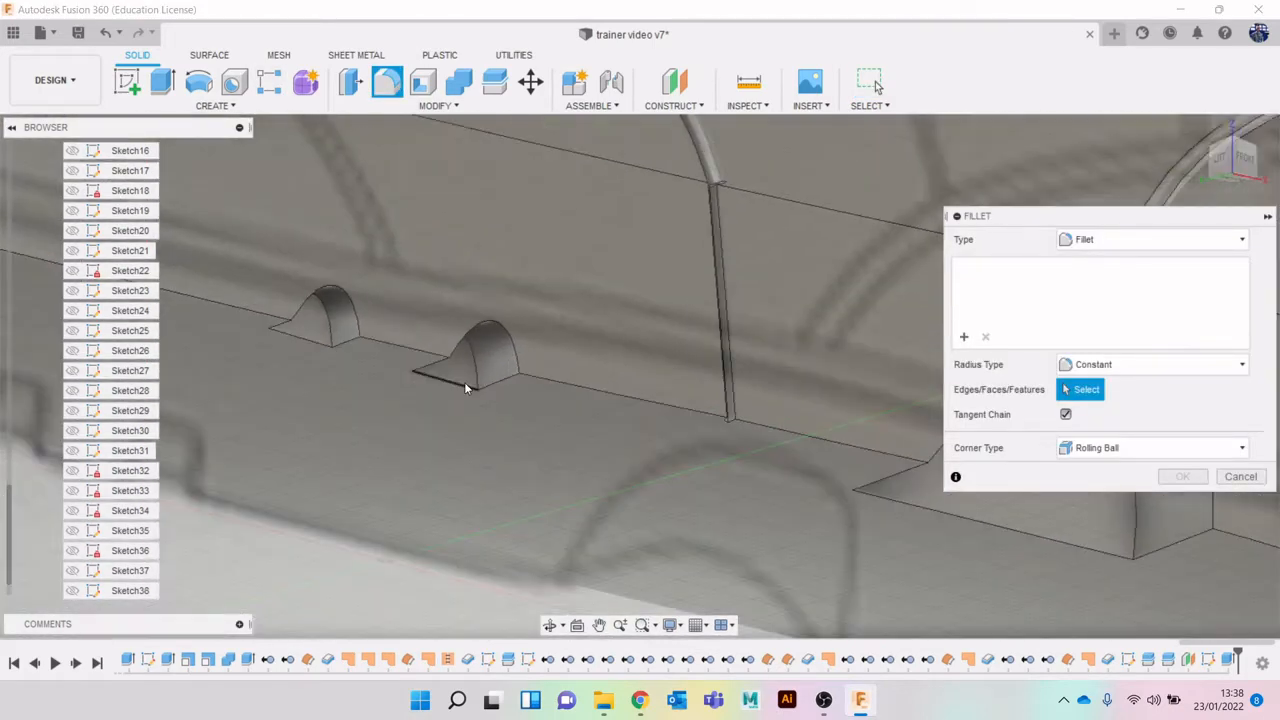
left_click(484, 326)
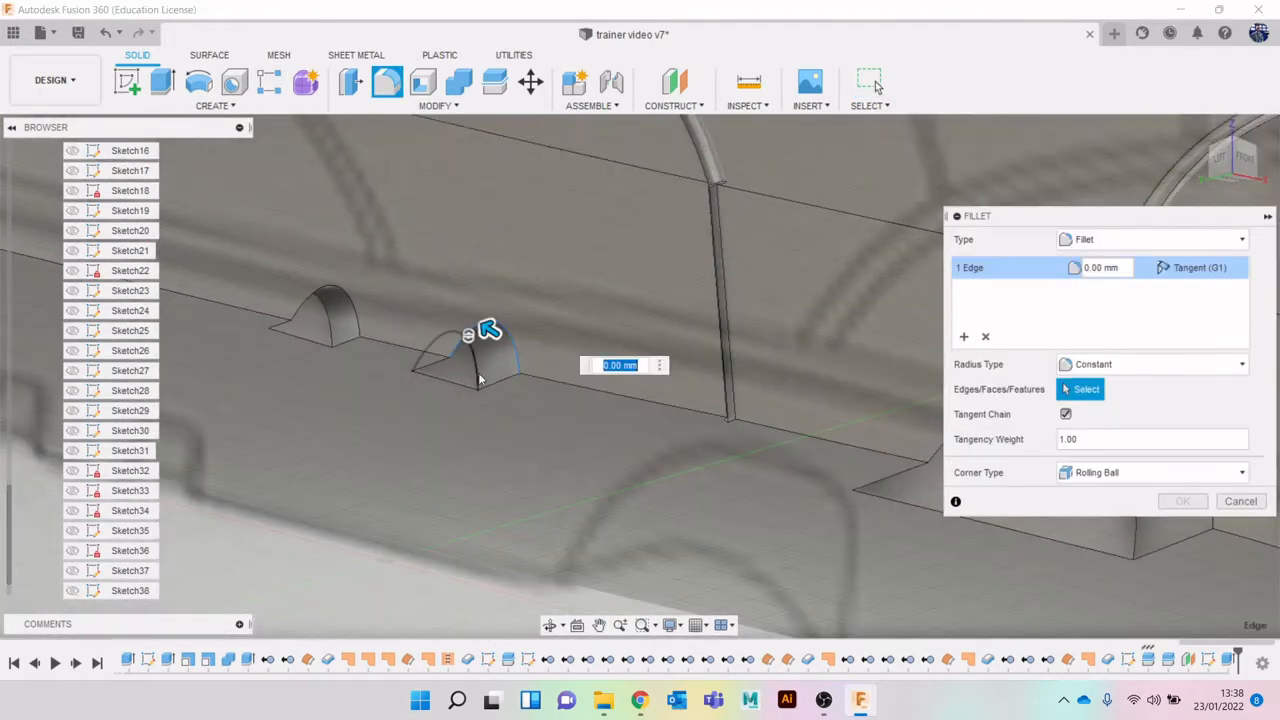
left_click(345, 294)
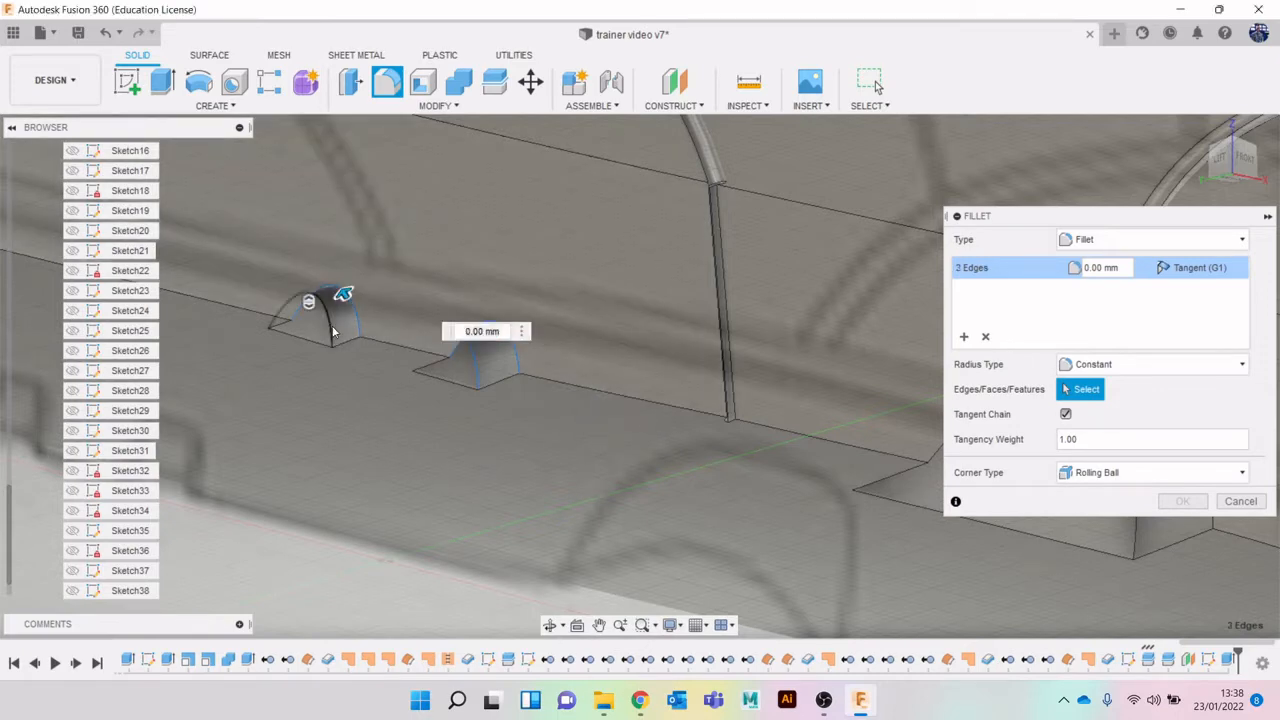
left_click(334, 332)
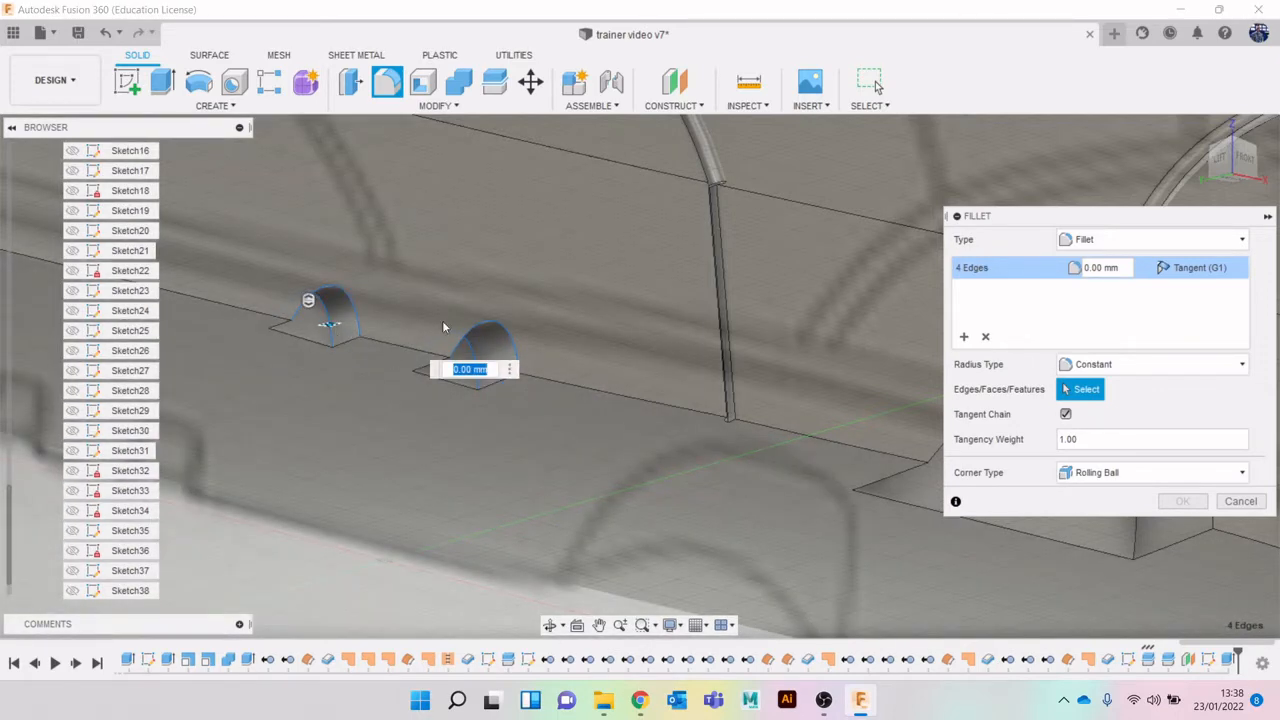
scroll(442, 326, "down", 3)
left_click_drag(1240, 161, 1187, 206)
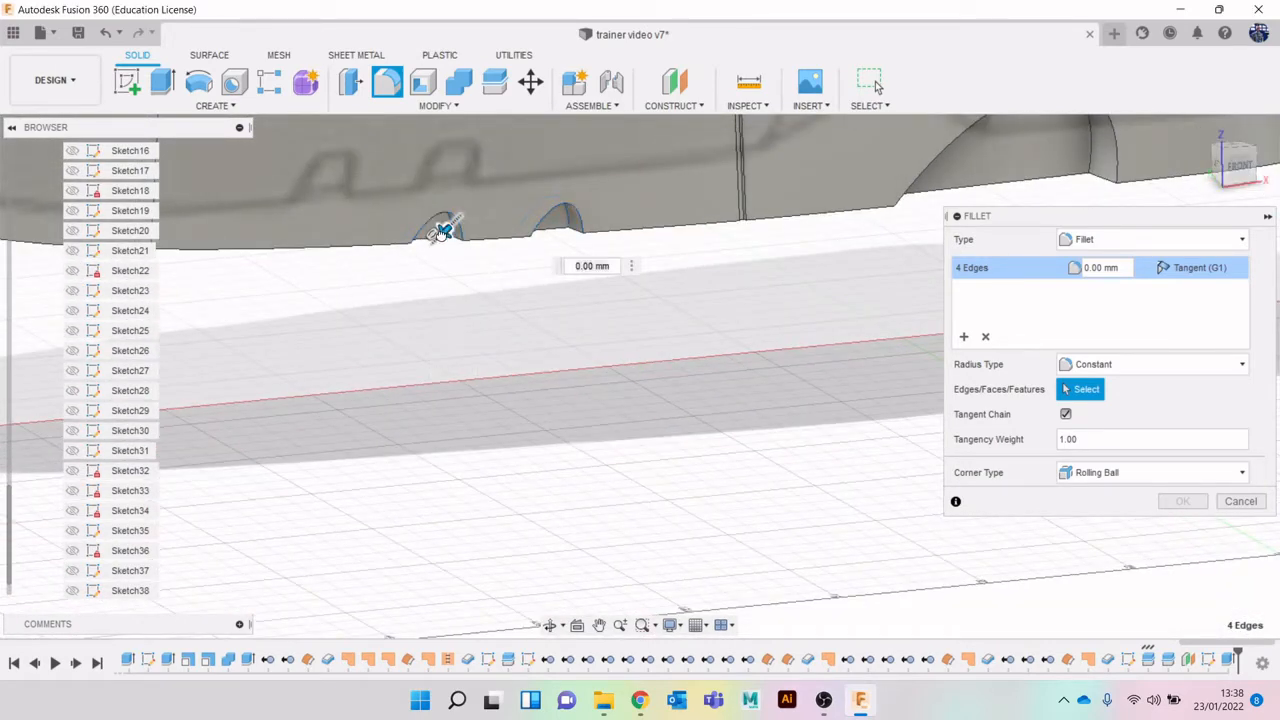
left_click_drag(443, 233, 445, 230)
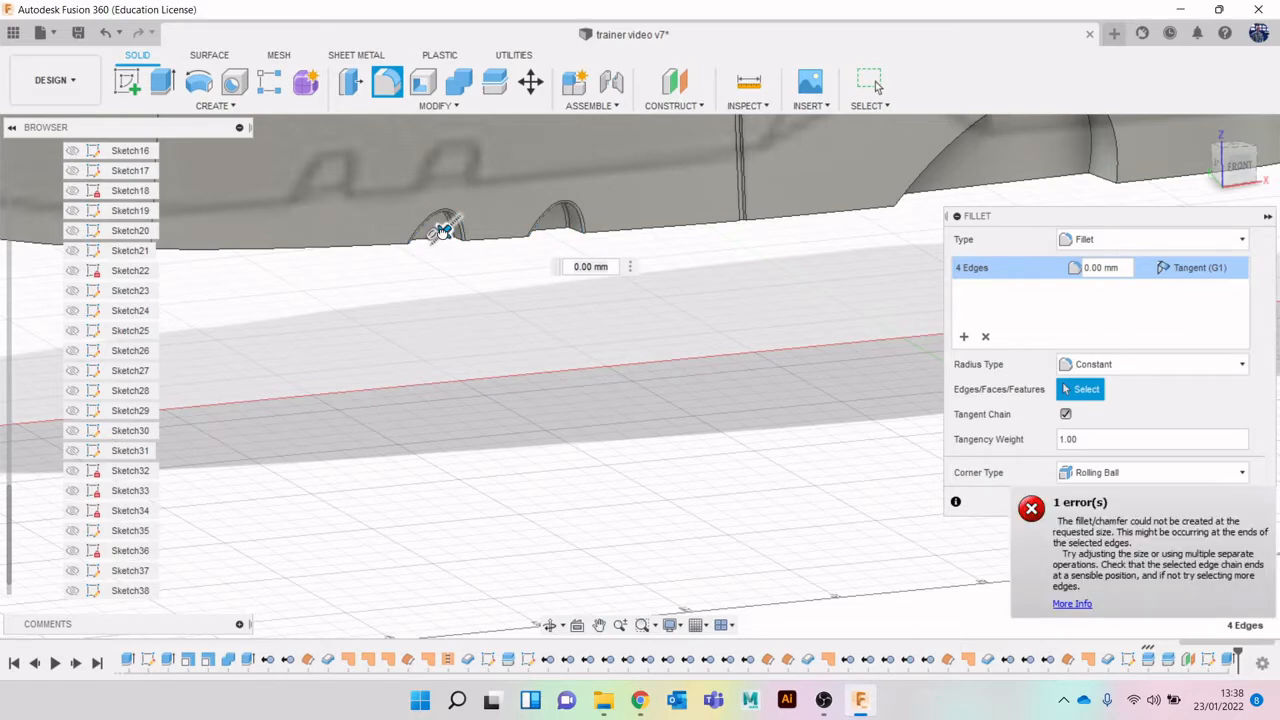
left_click_drag(1238, 165, 1230, 145)
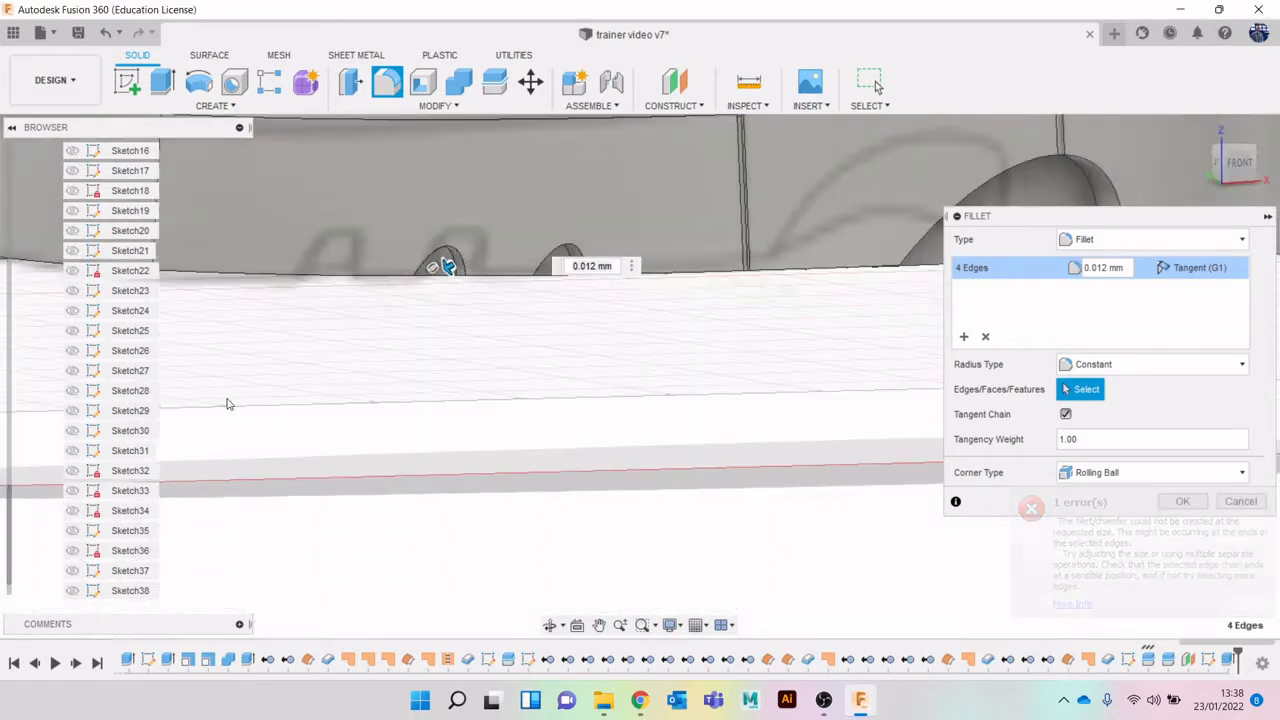
scroll(411, 262, "up", 3)
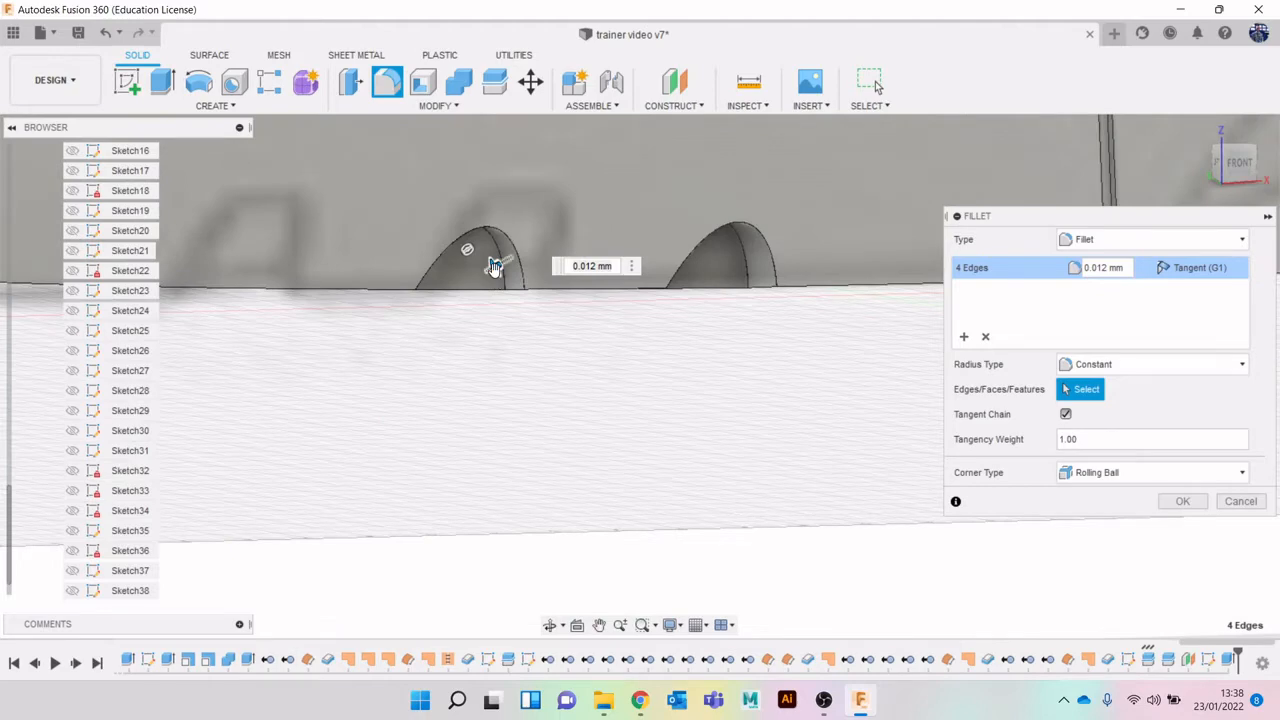
left_click_drag(493, 267, 491, 271)
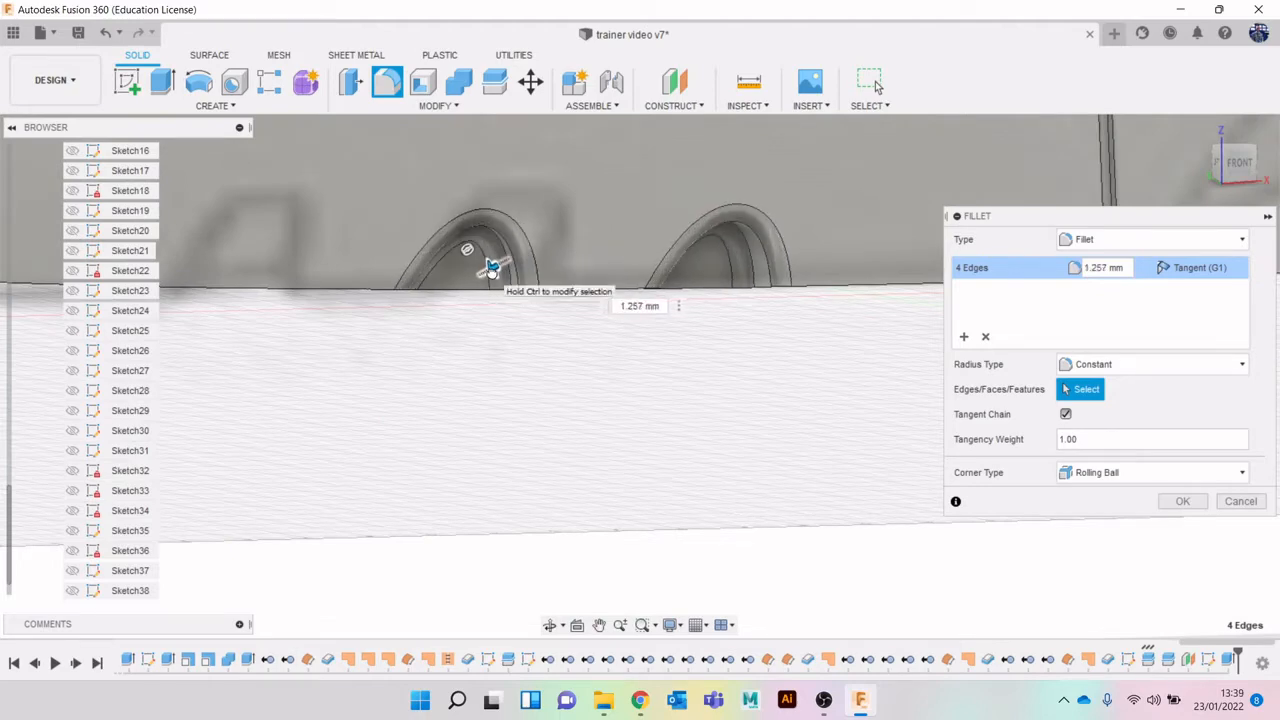
scroll(620, 350, "down", 5)
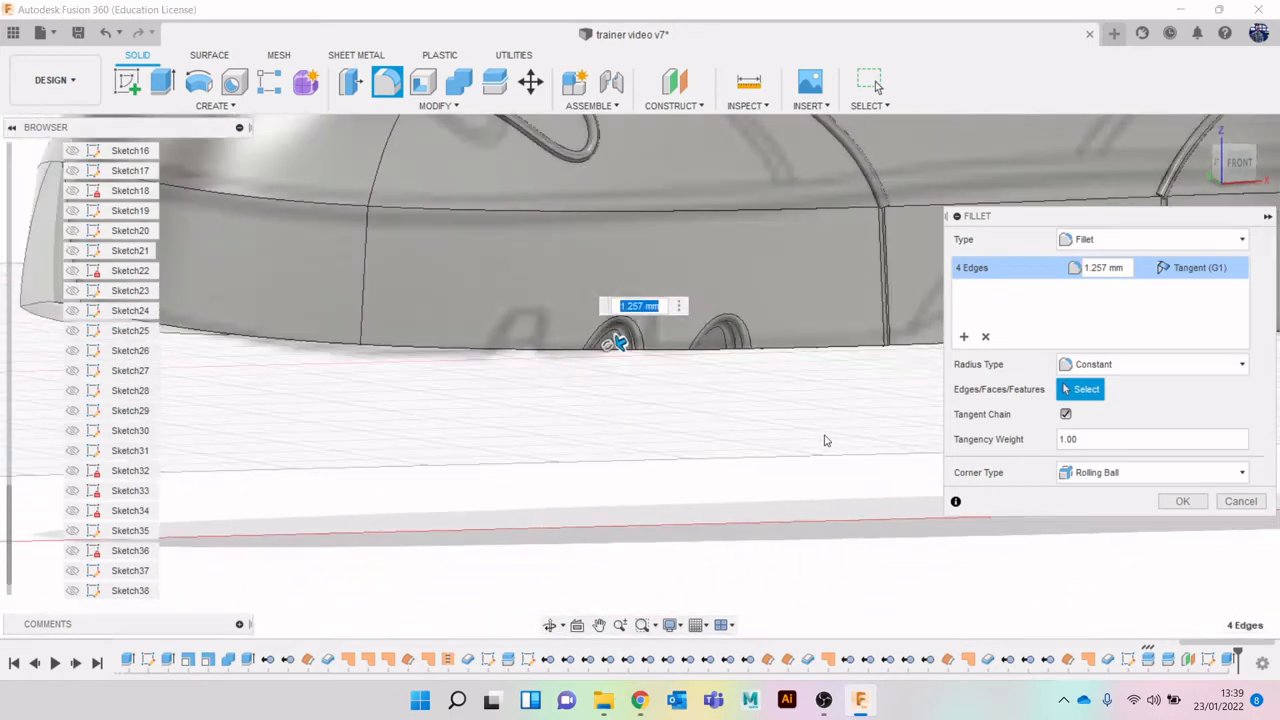
left_click(1180, 502)
Fillet the outer and inner edges of the large arch cutout in the sole with a radius of about 0.93 mm.
scroll(1084, 456, "down", 2)
middle_click_drag(1070, 457, 864, 482)
scroll(968, 300, "up", 2)
left_click(380, 85)
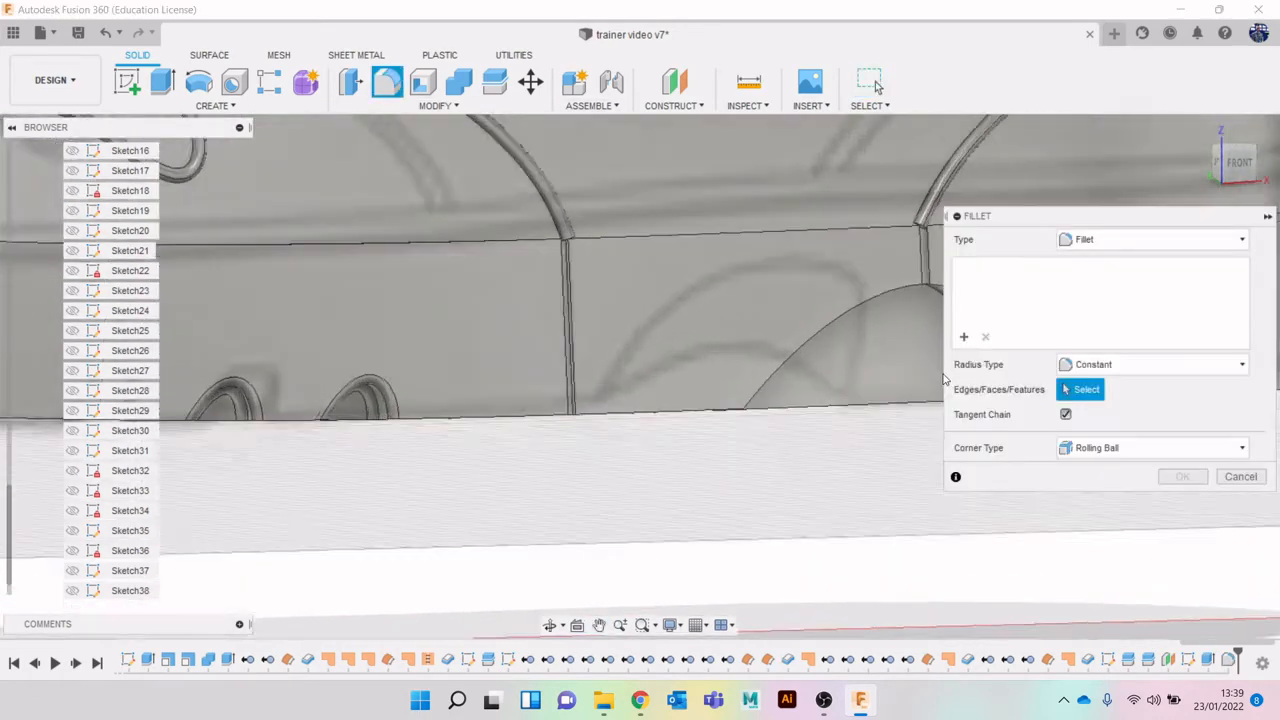
scroll(834, 306, "up", 3)
left_click(763, 270)
scroll(763, 270, "up", 3)
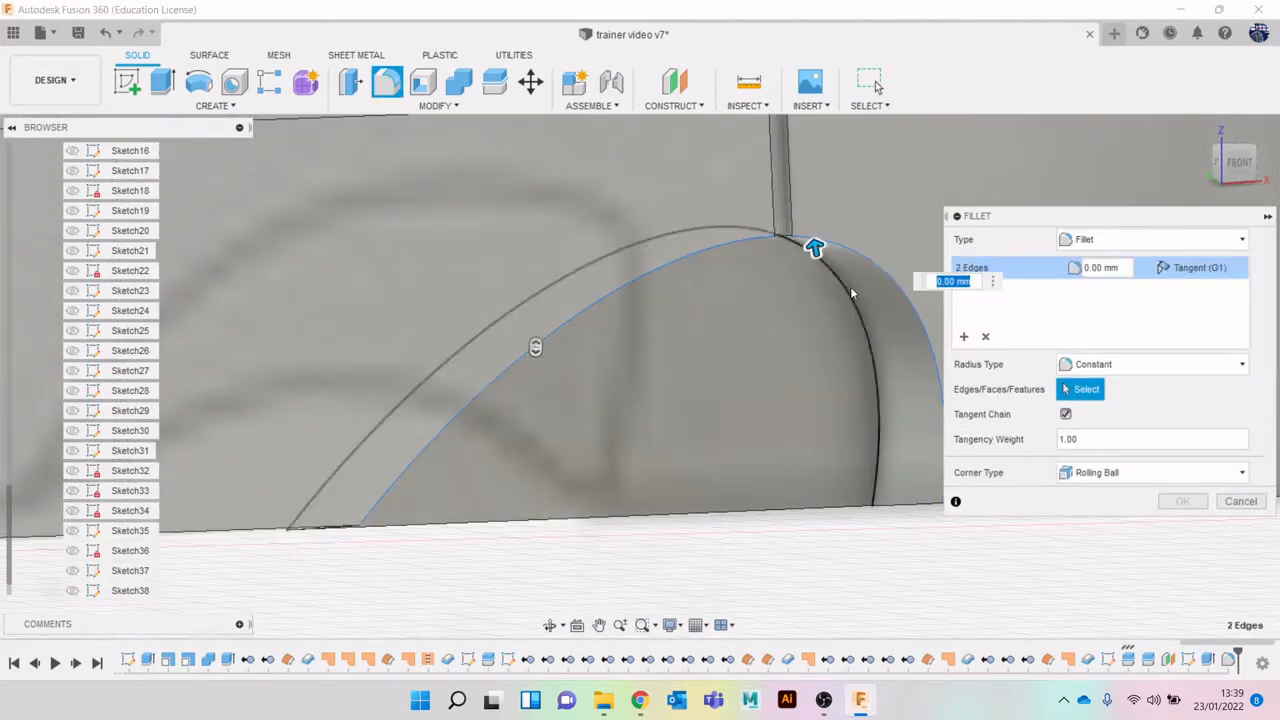
left_click(860, 311)
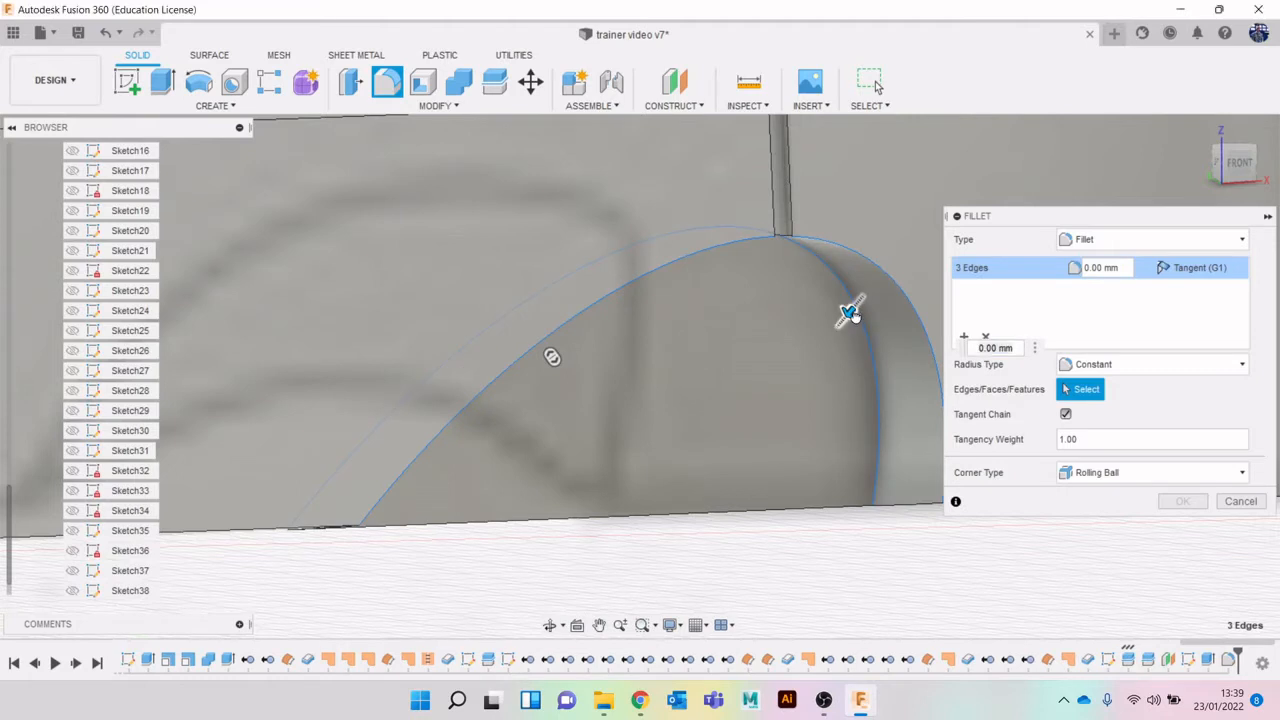
left_click_drag(849, 308, 848, 315)
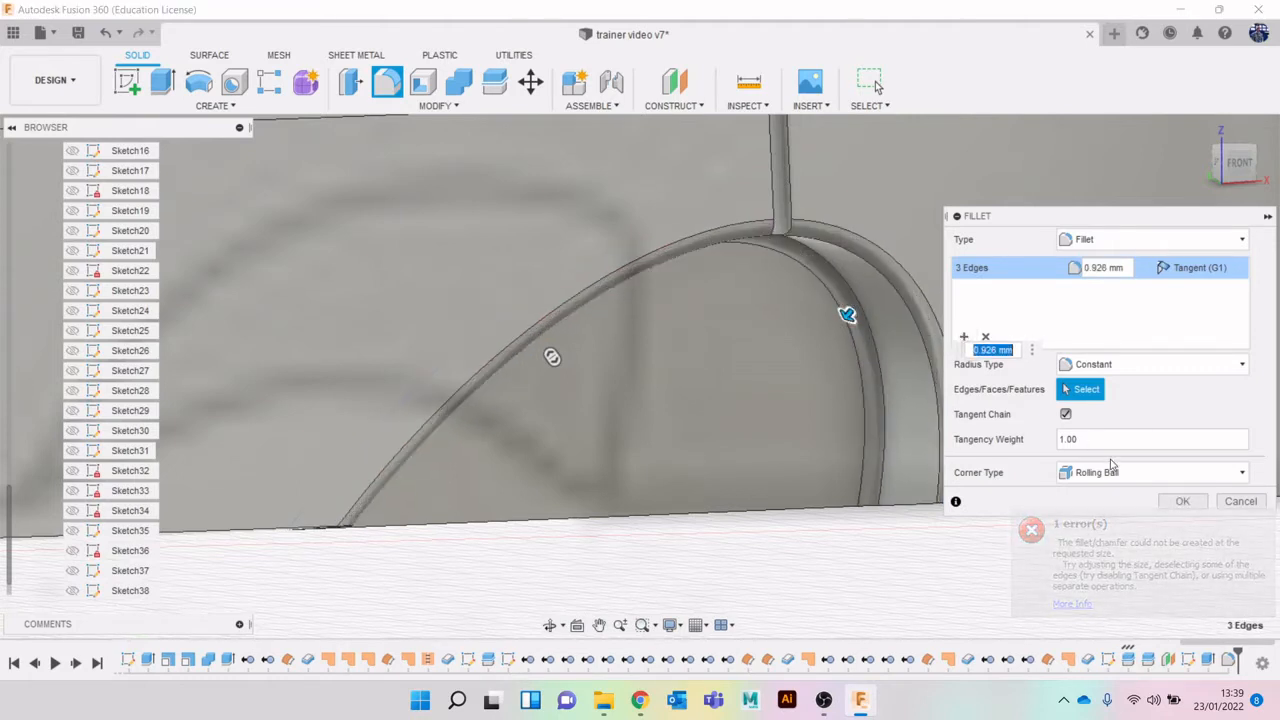
left_click(1183, 502)
Hide the canvases and the shoe's upper body, Body1, leaving only the sole shown.
scroll(897, 385, "up", 10)
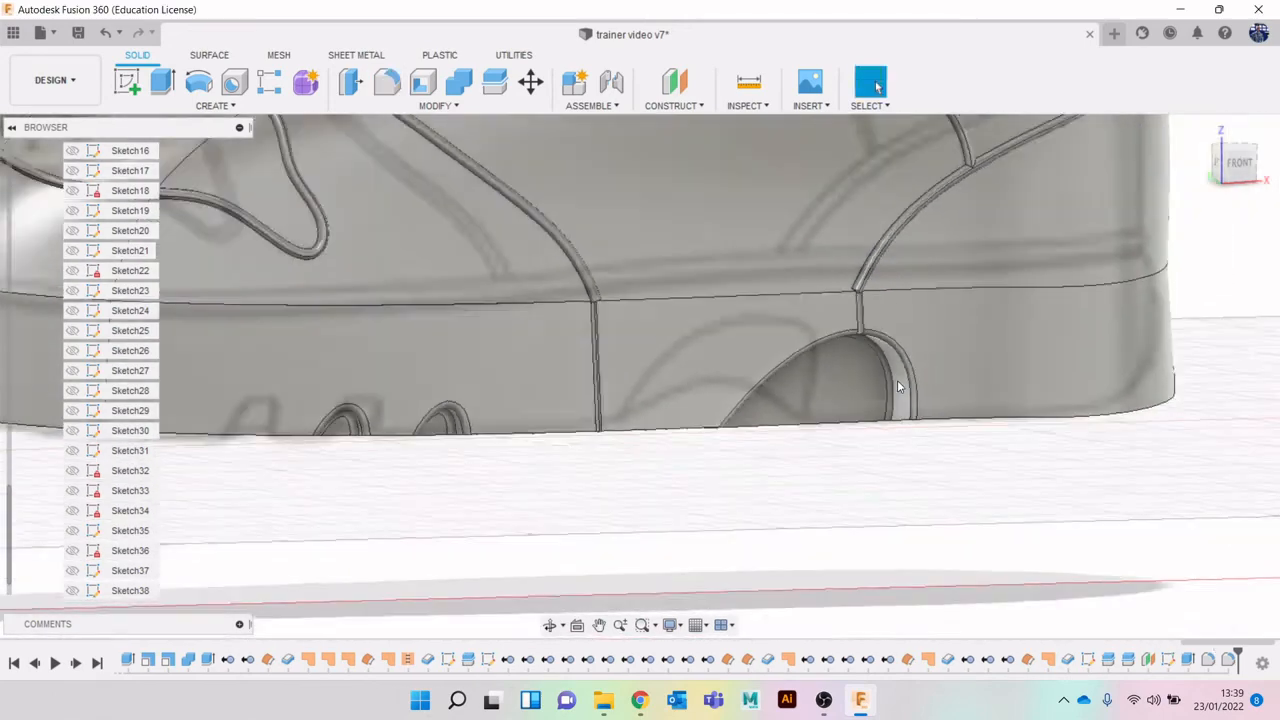
scroll(179, 276, "up", 6)
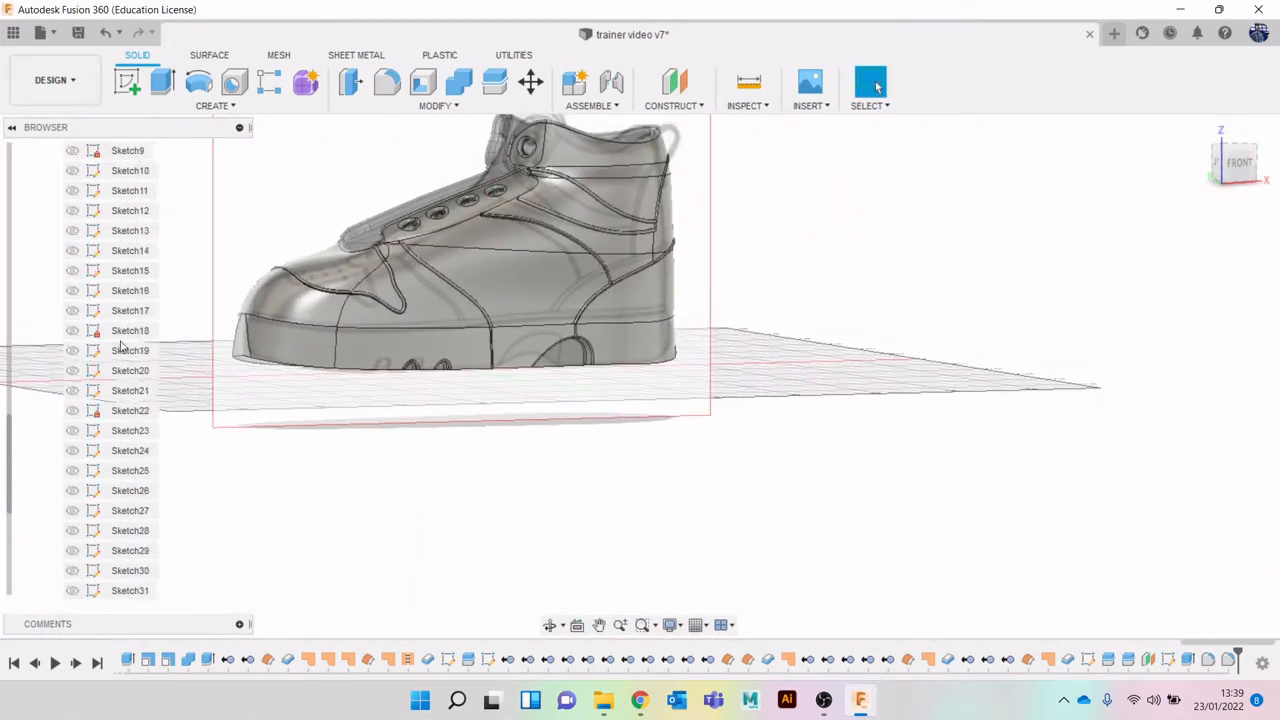
scroll(121, 346, "up", 4)
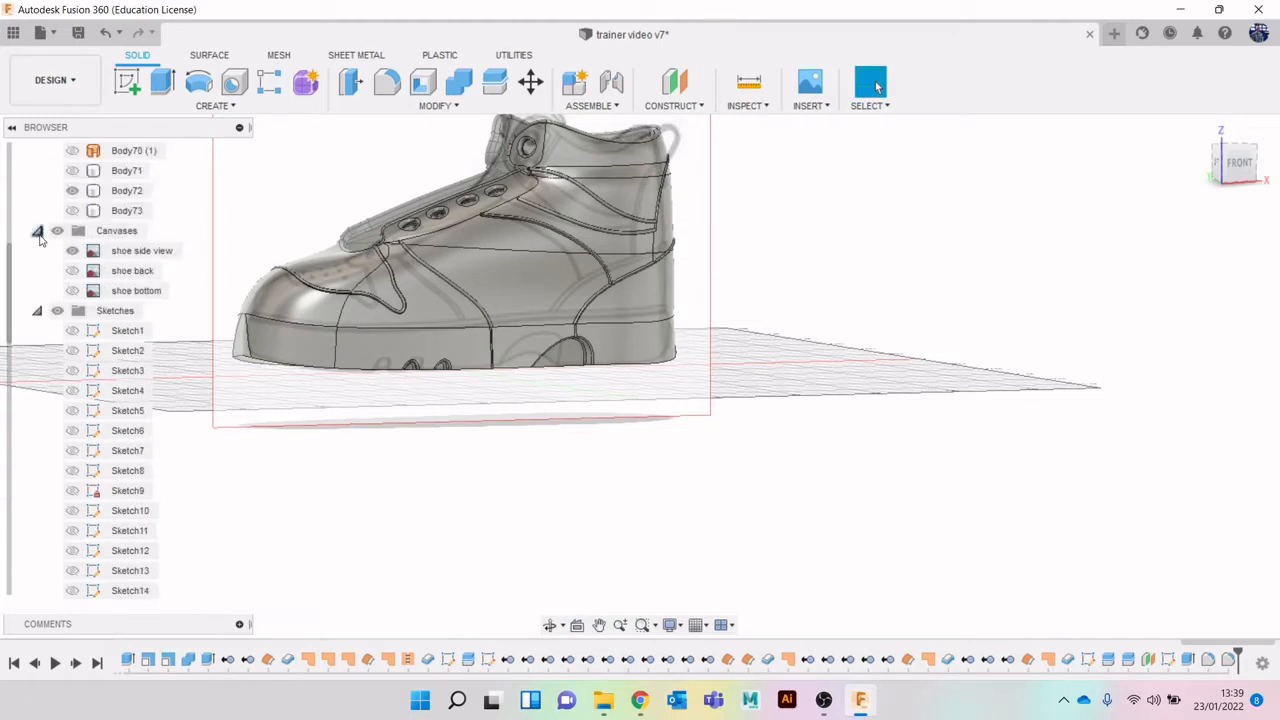
left_click(56, 232)
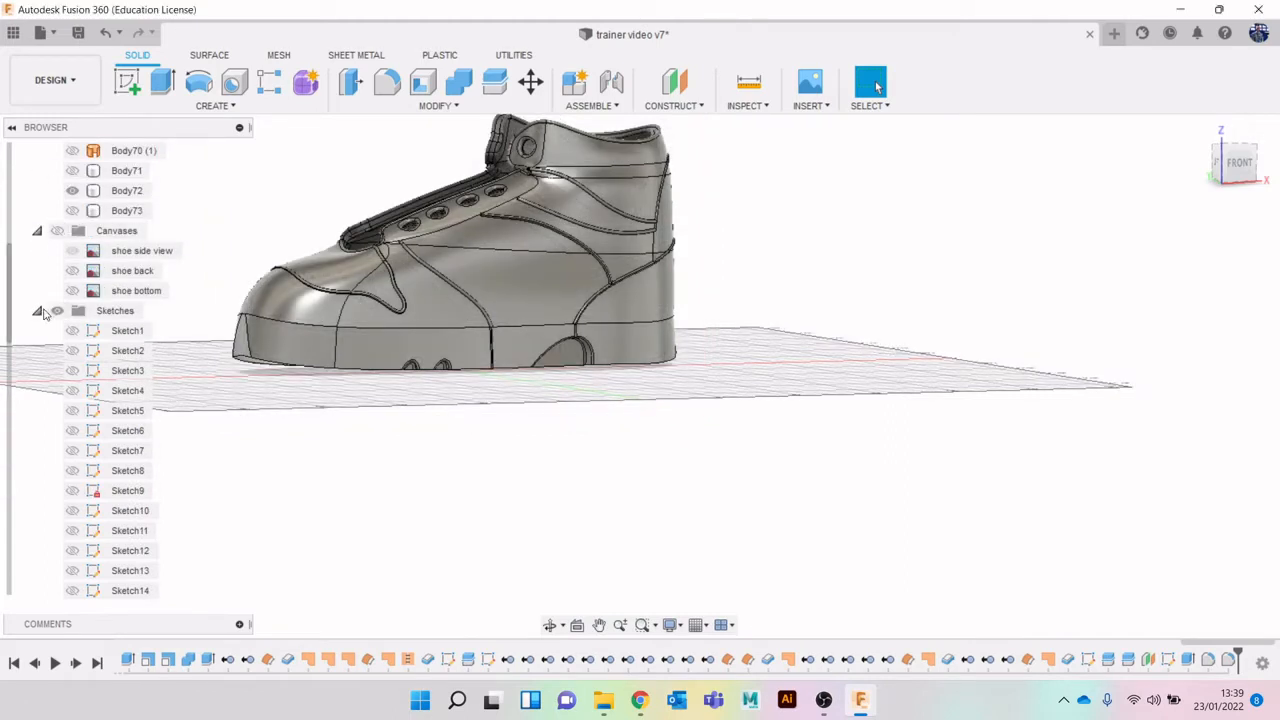
left_click(37, 311)
middle_click_drag(287, 326, 424, 387)
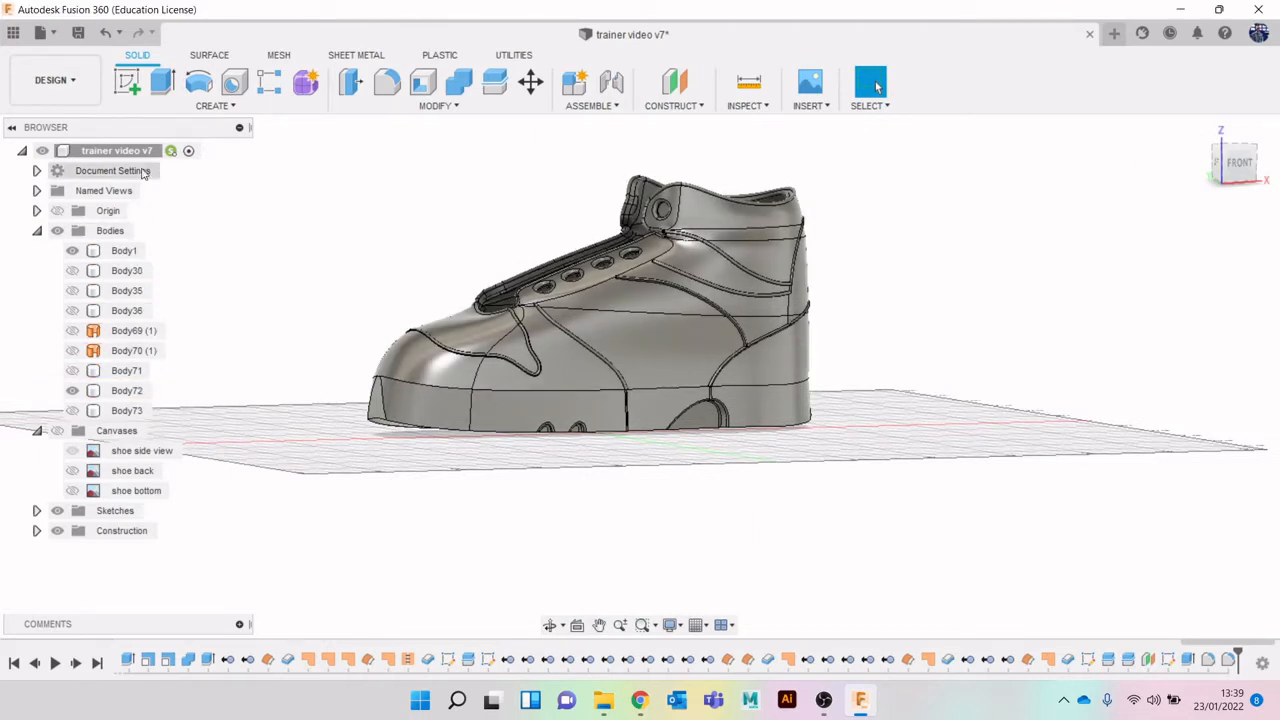
left_click(72, 251)
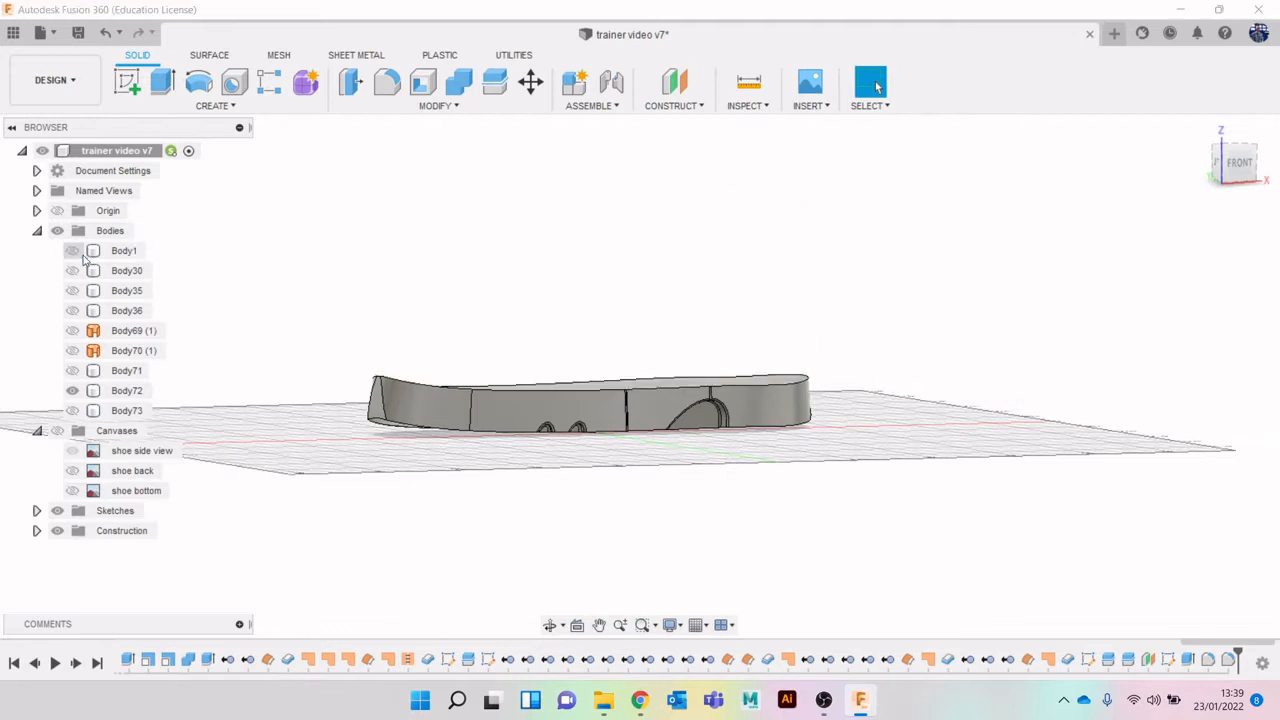
Create a 2 mm circular pipe as a new body along the sole's front upper edge, from the narrow end to the first vertical groove.
left_click(252, 106)
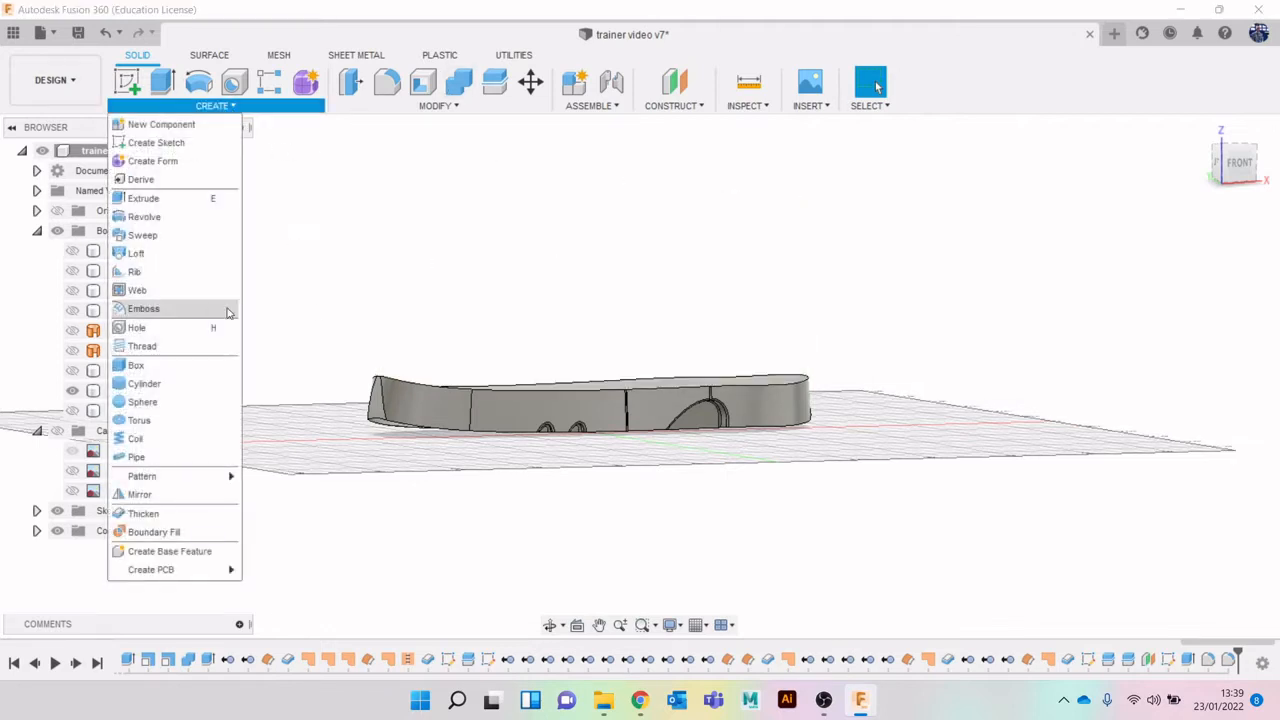
left_click(138, 456)
scroll(523, 380, "up", 2)
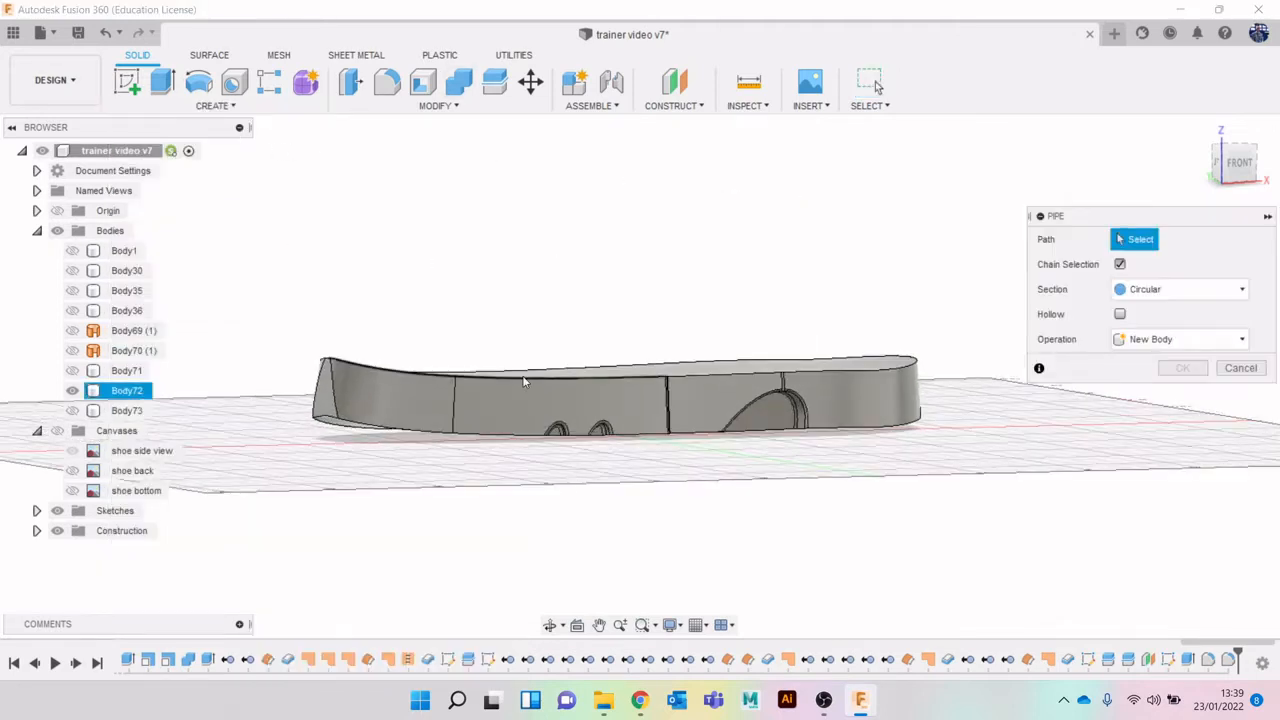
left_click(531, 374)
left_click_drag(1241, 177, 1226, 208)
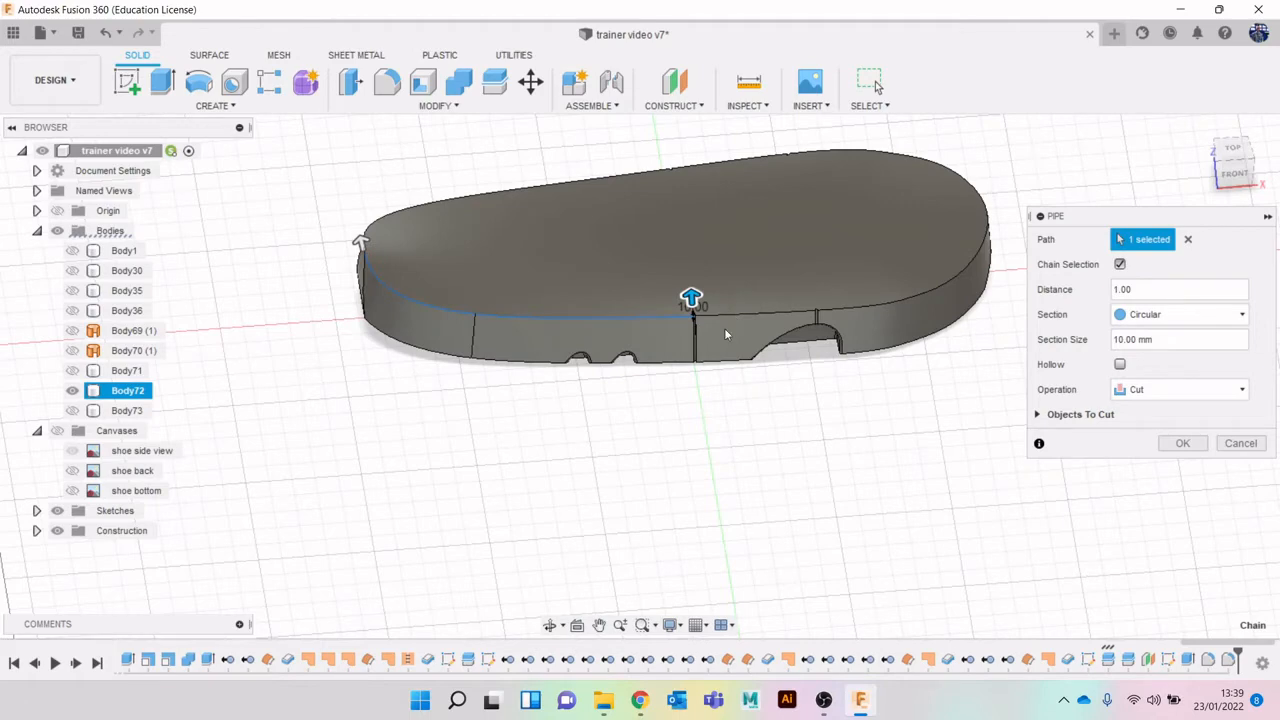
scroll(728, 320, "up", 3)
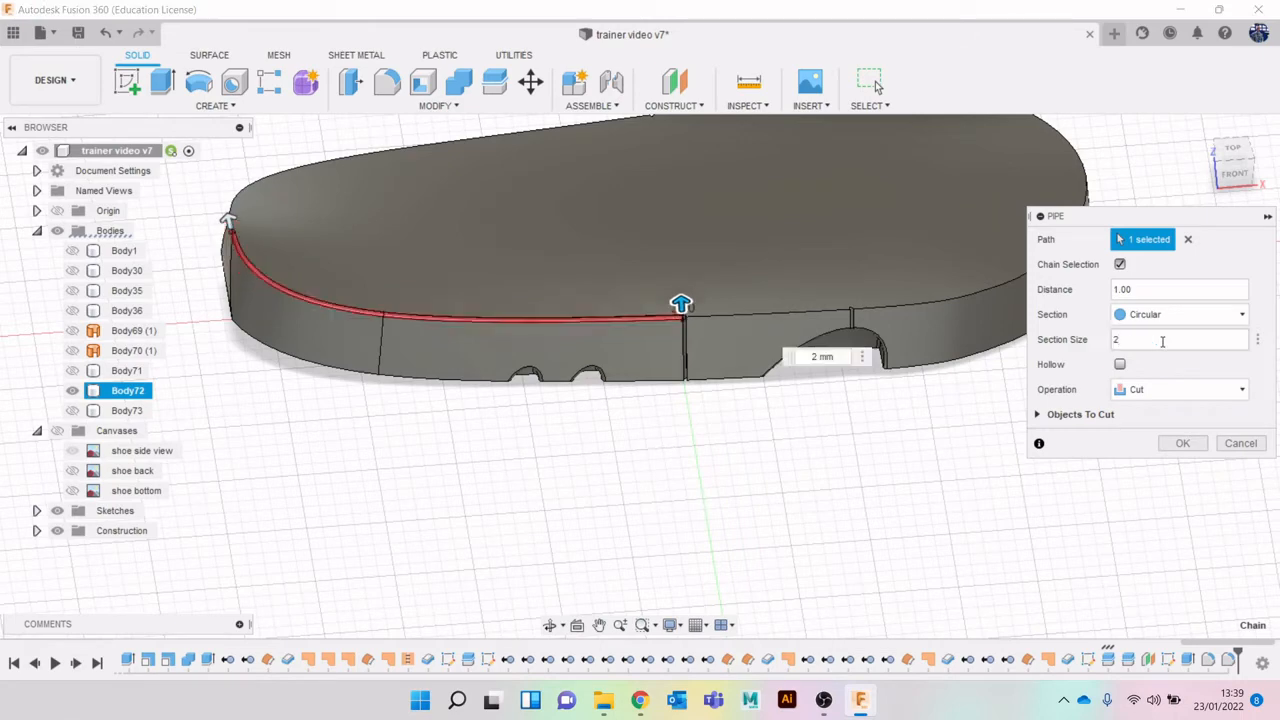
left_click(1175, 394)
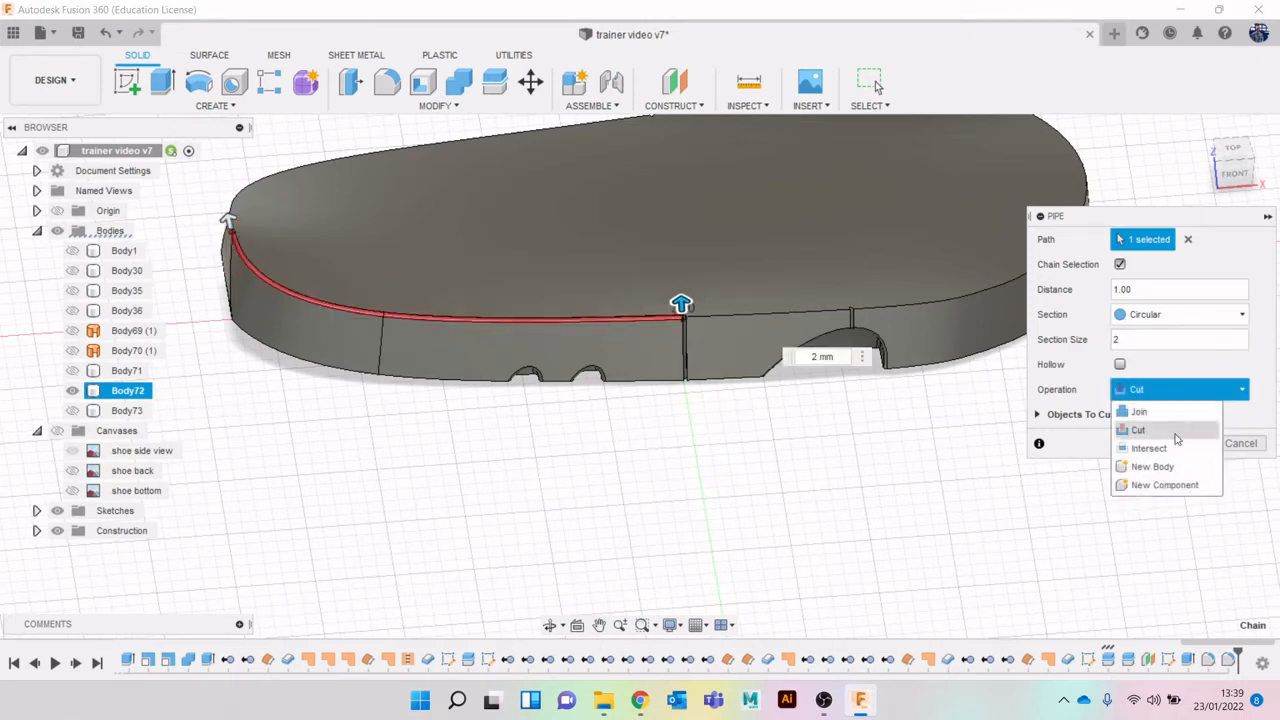
left_click(1169, 464)
middle_click_drag(854, 447, 1007, 539)
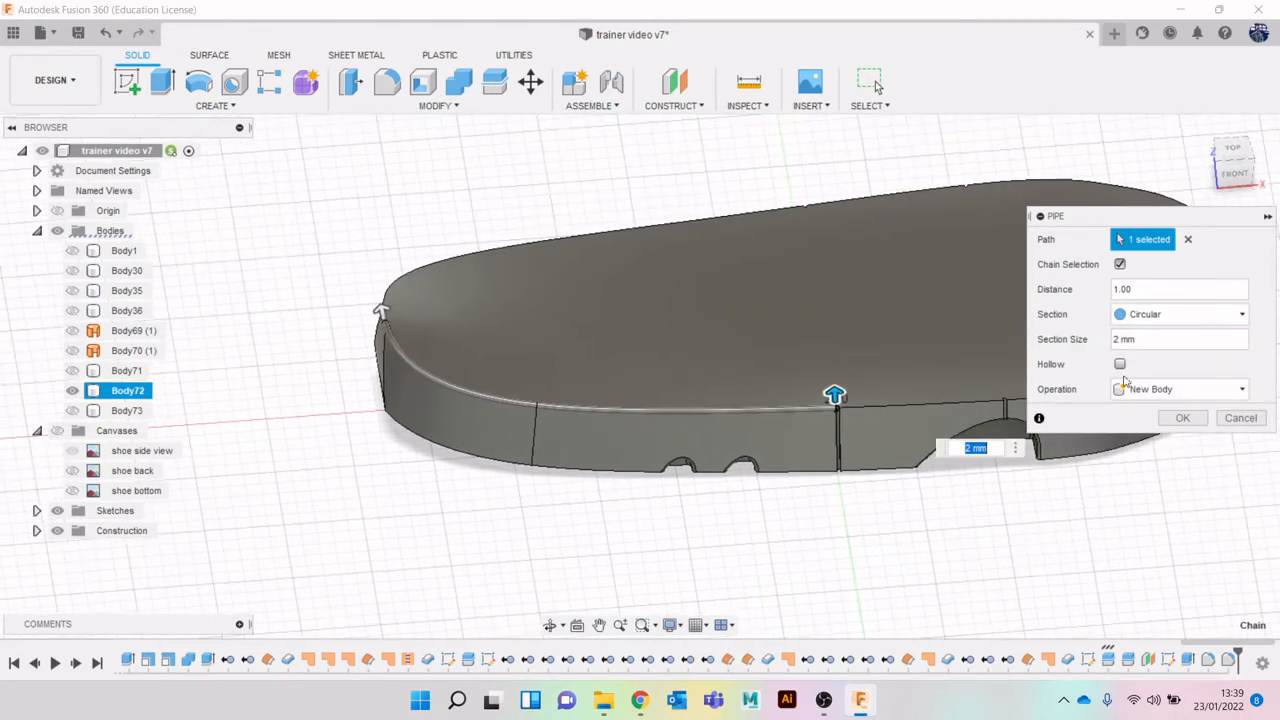
left_click(1183, 418)
Set up a 2 mm circular pipe around the sole's narrow end, with its path starting at the existing pipe and running along the far upper edge.
scroll(411, 292, "up", 3)
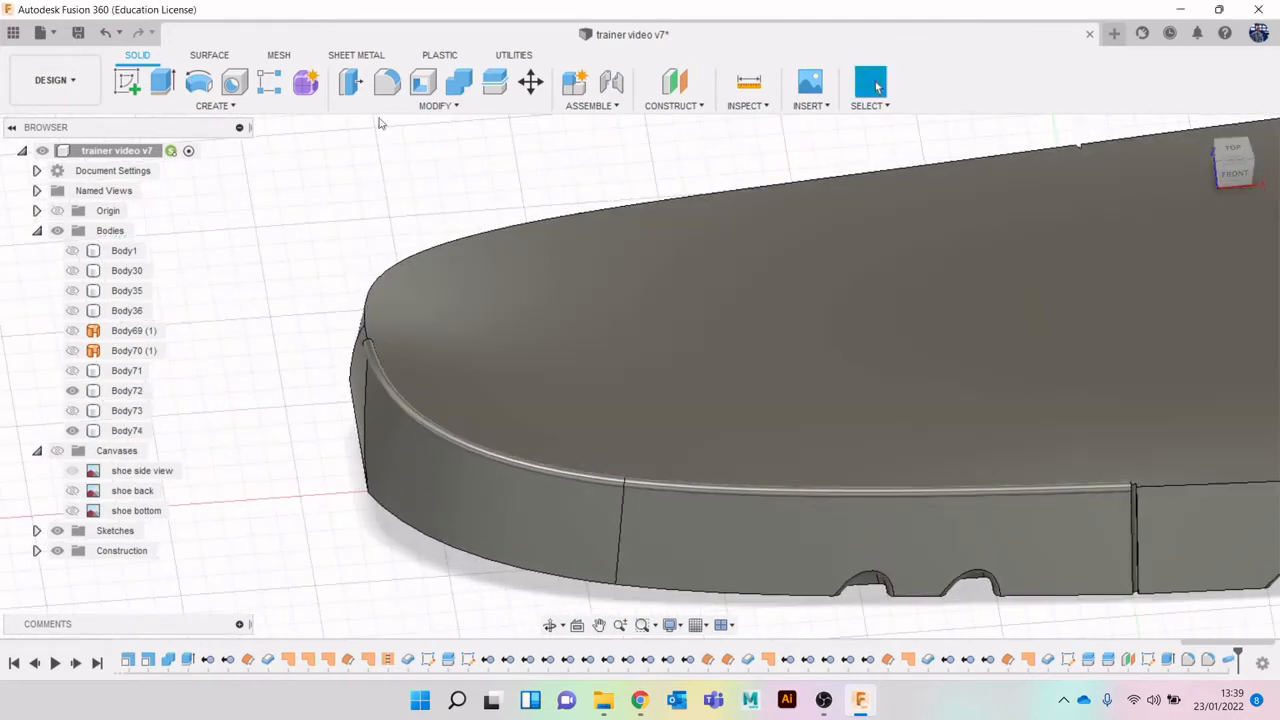
left_click(270, 107)
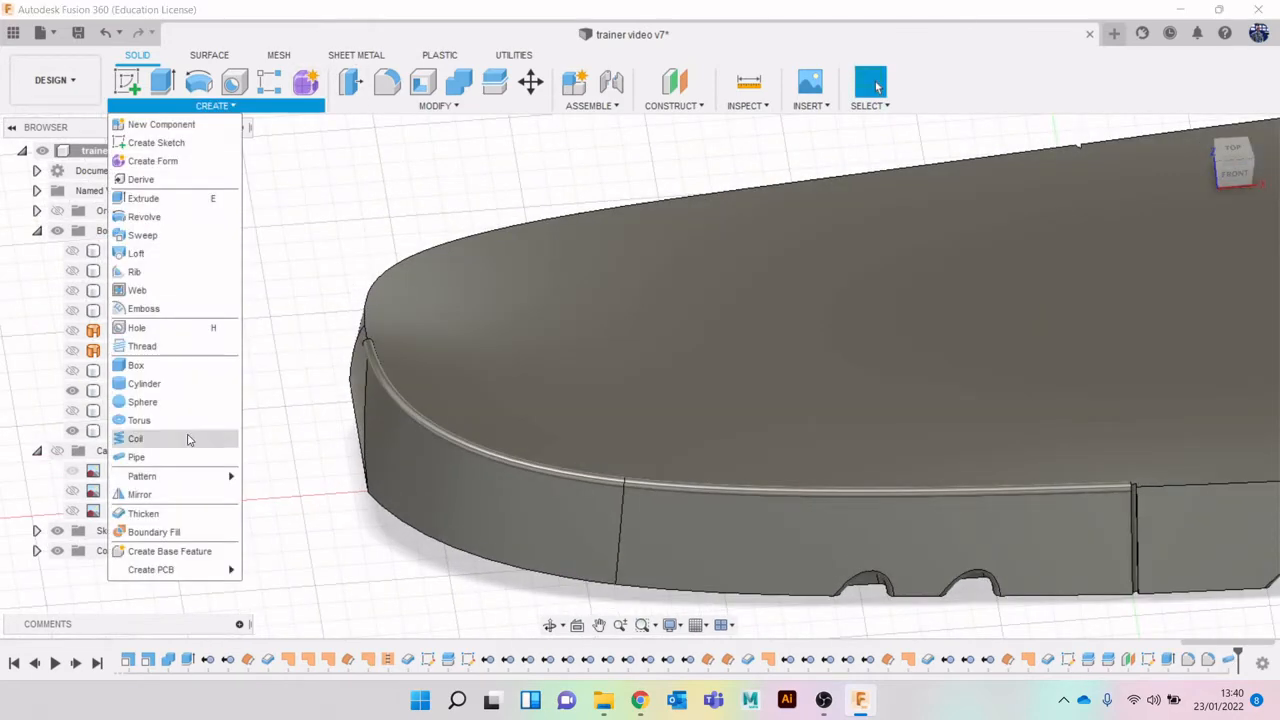
scroll(386, 322, "up", 3)
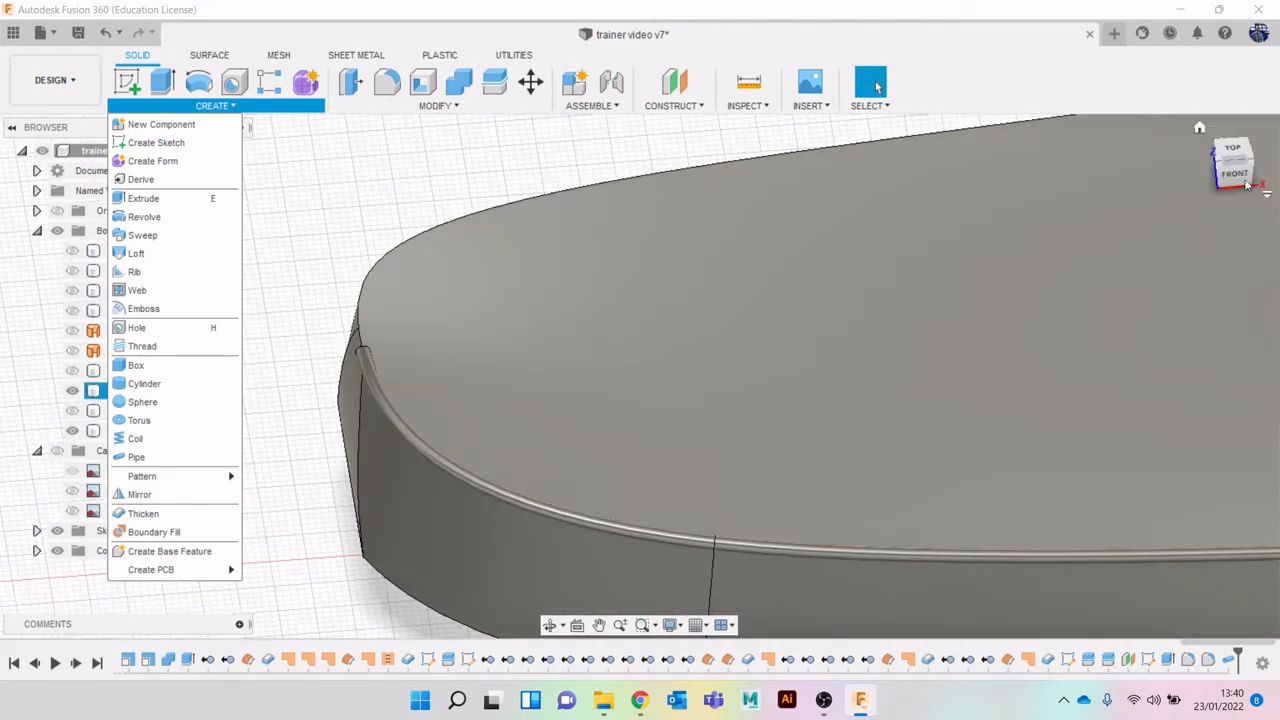
left_click_drag(1247, 185, 1274, 165)
middle_click_drag(406, 543, 757, 373)
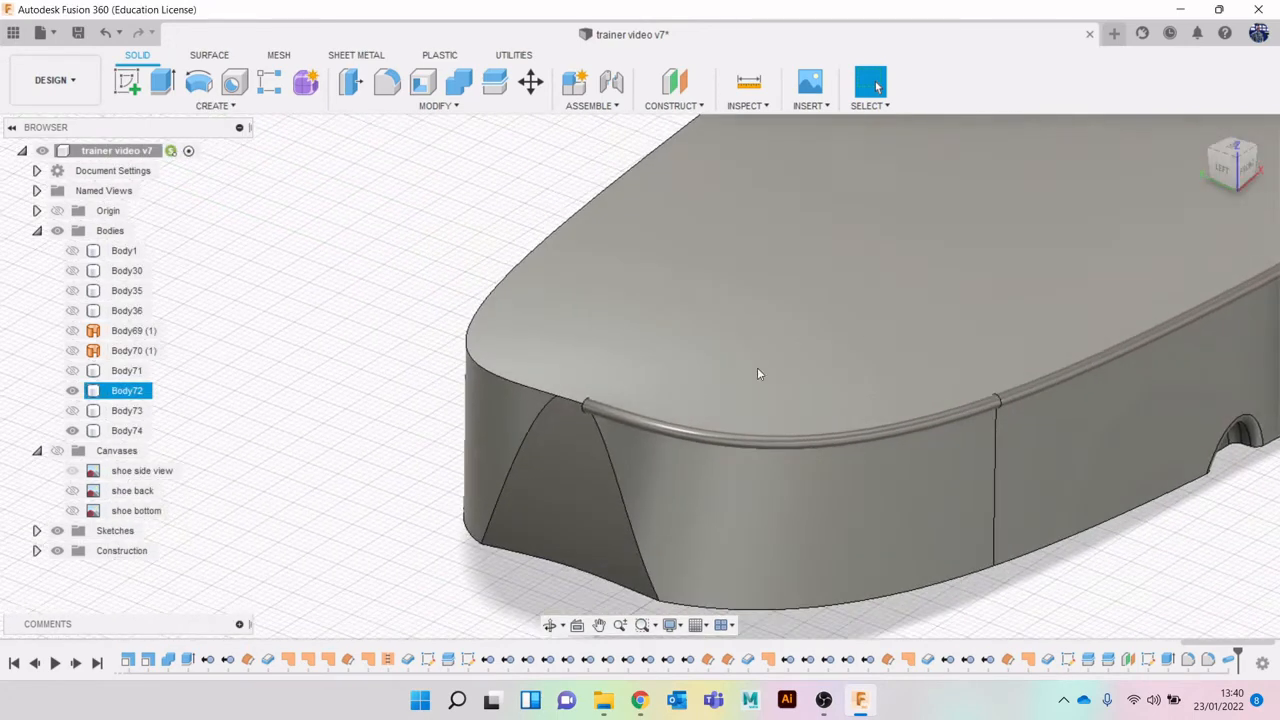
left_click(570, 403)
left_click(516, 390)
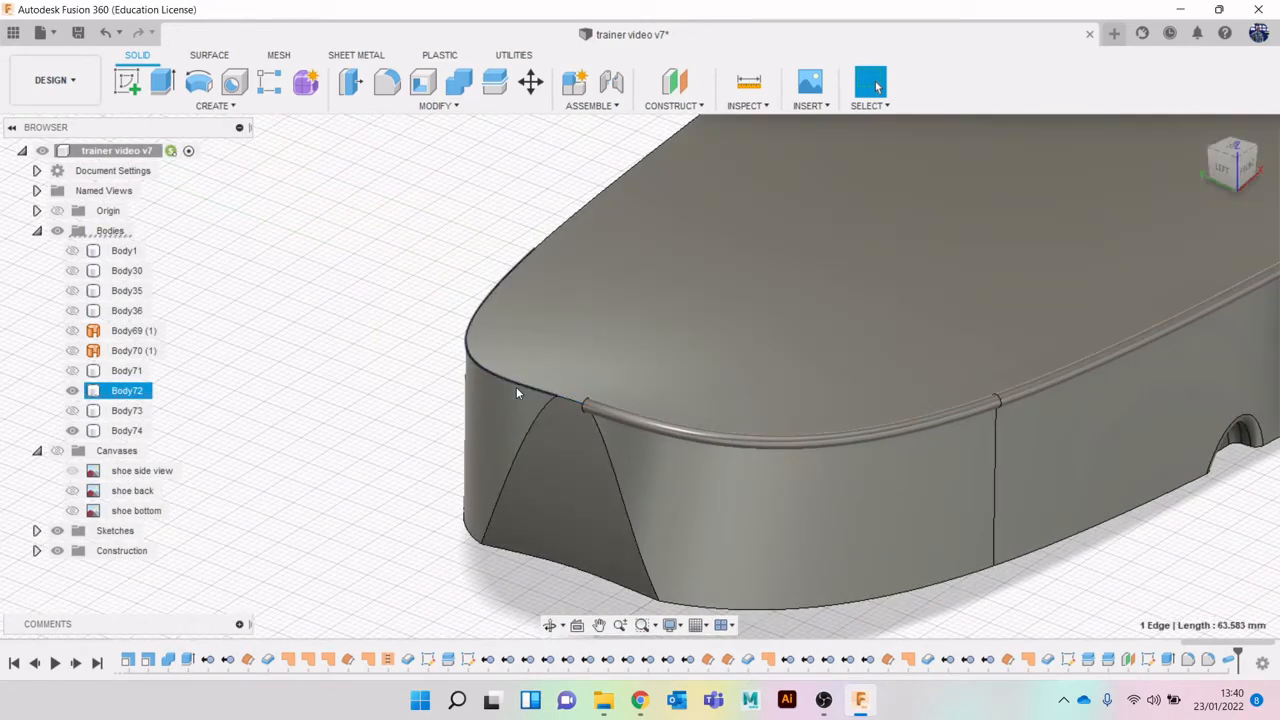
left_click(212, 105)
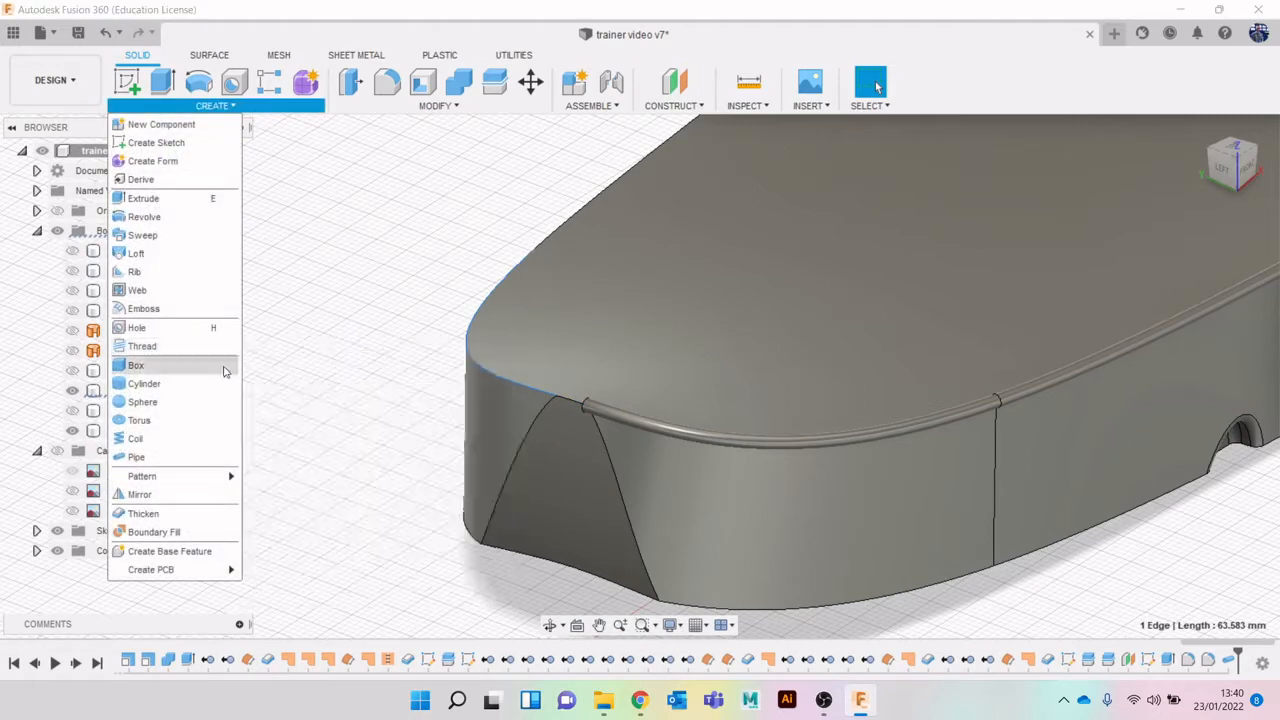
left_click(188, 457)
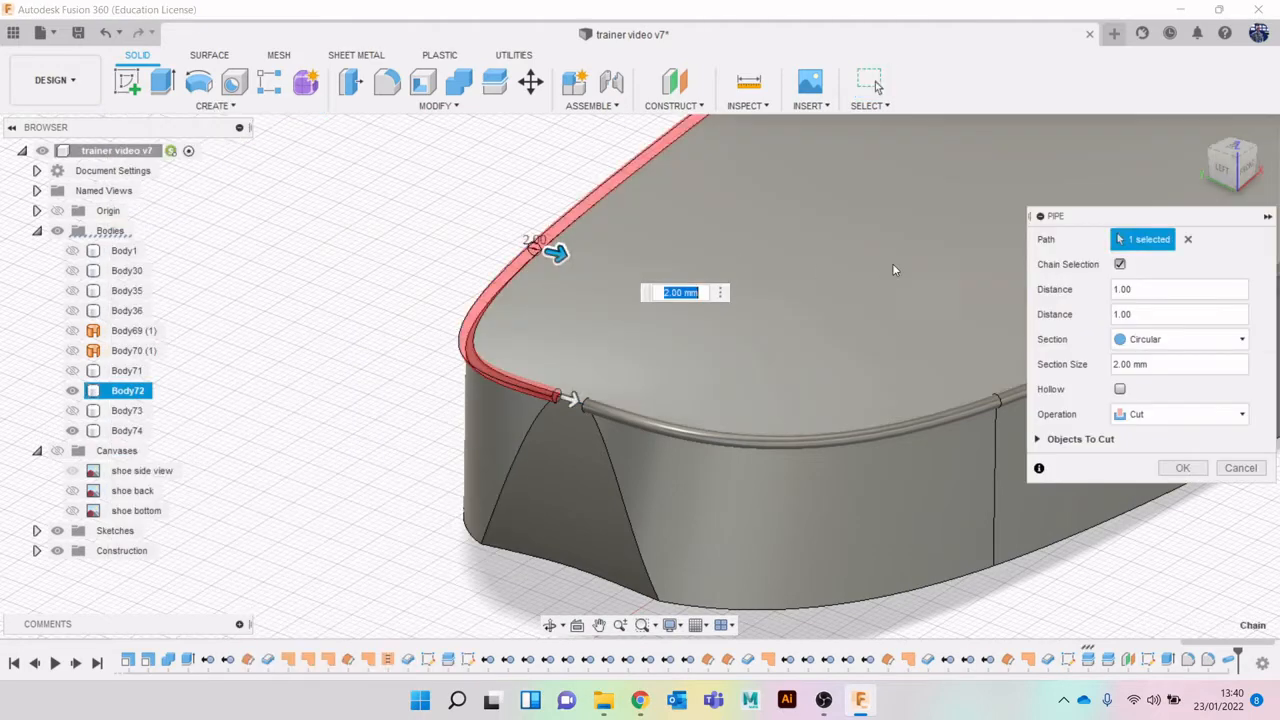
scroll(568, 439, "up", 4)
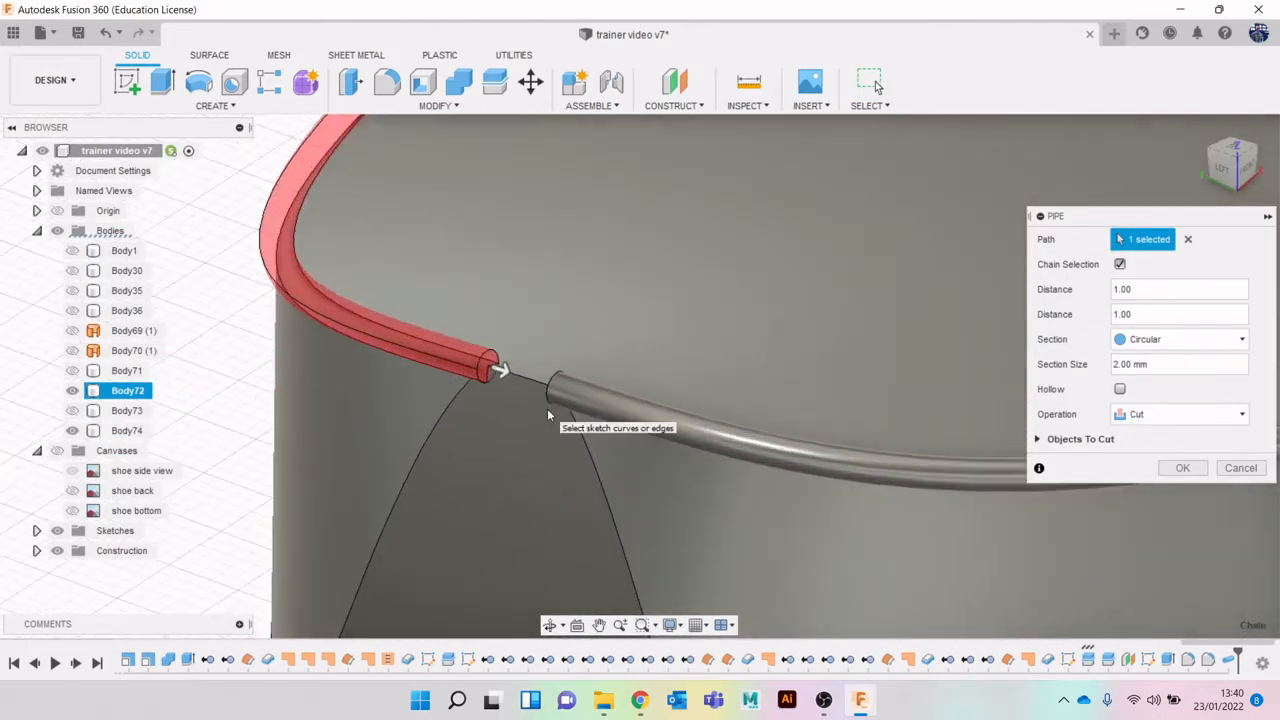
left_click(532, 380)
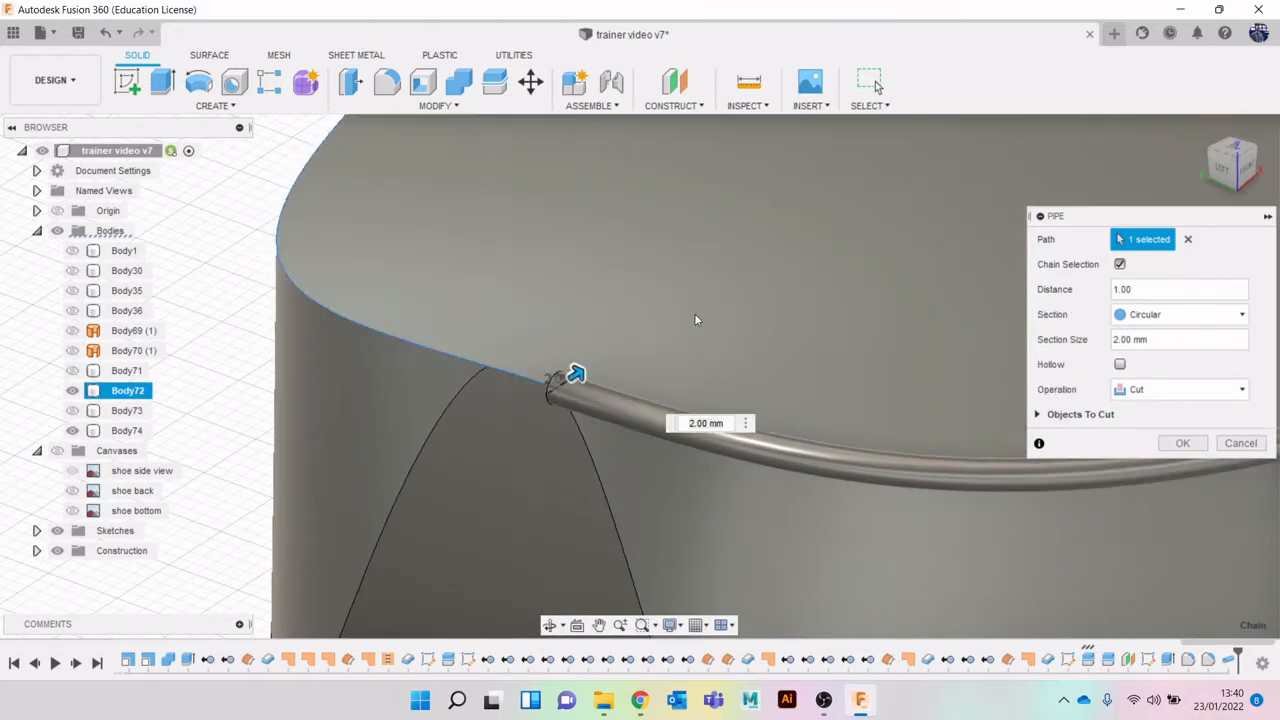
scroll(650, 298, "down", 4)
middle_click_drag(697, 187, 221, 605)
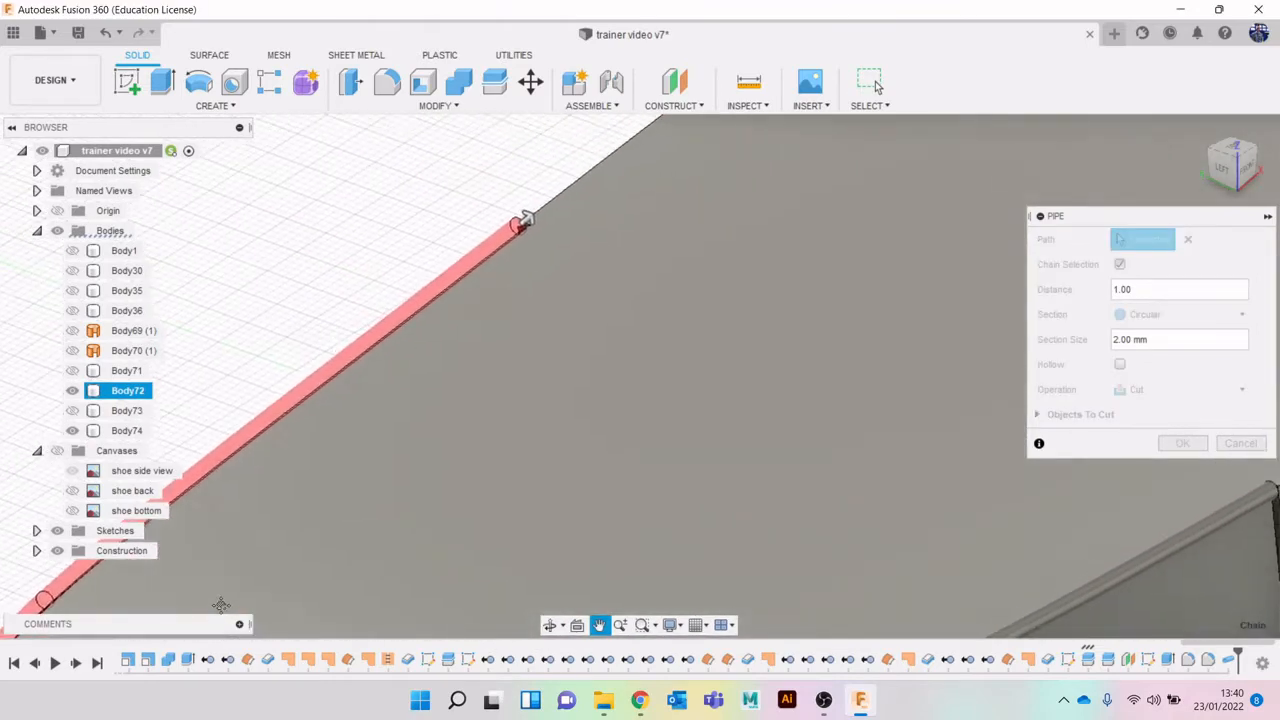
Try to add the small curved notch edge to the far end of the pipe's path, and deselect it.
scroll(593, 183, "up", 2)
scroll(480, 260, "up", 3)
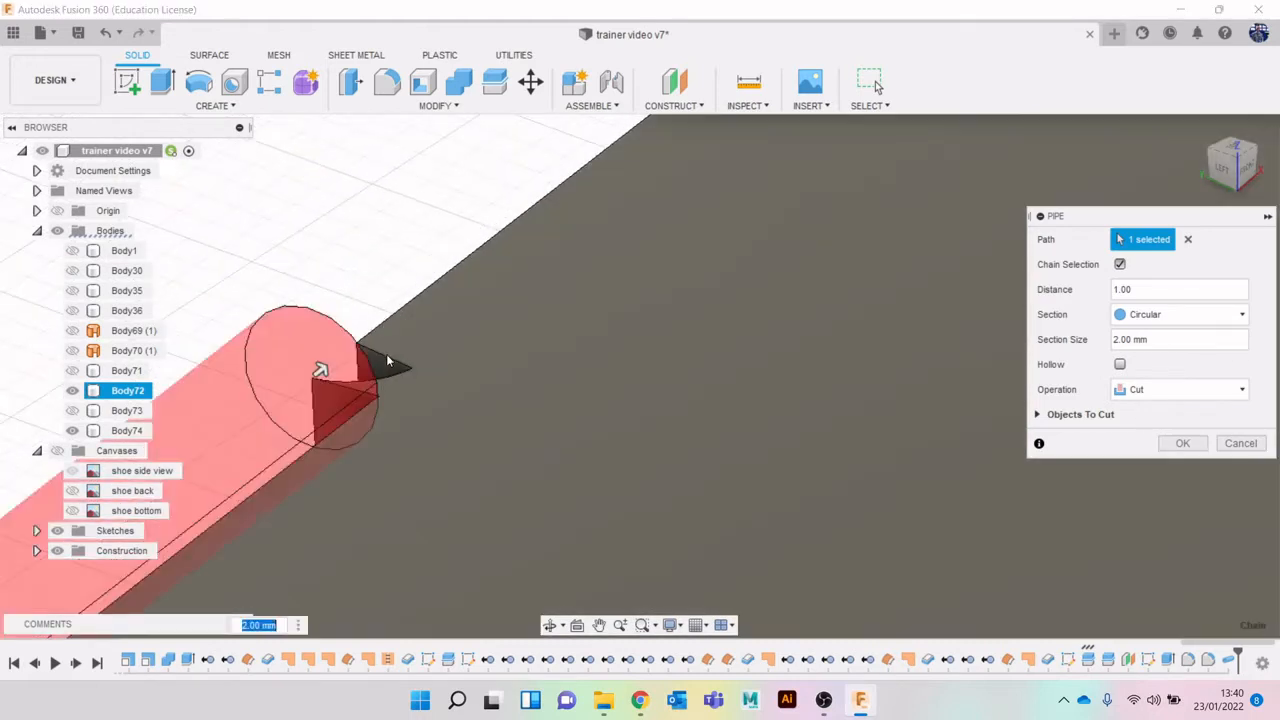
left_click(381, 379)
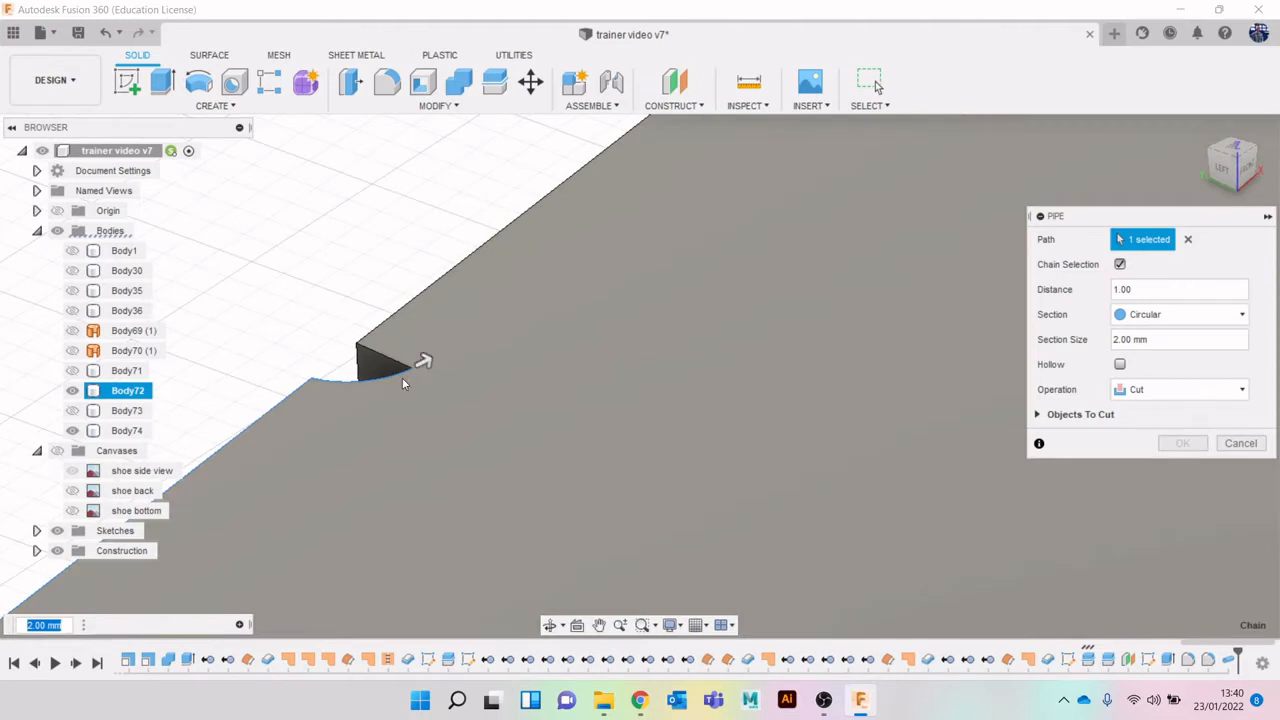
scroll(504, 436, "down", 1)
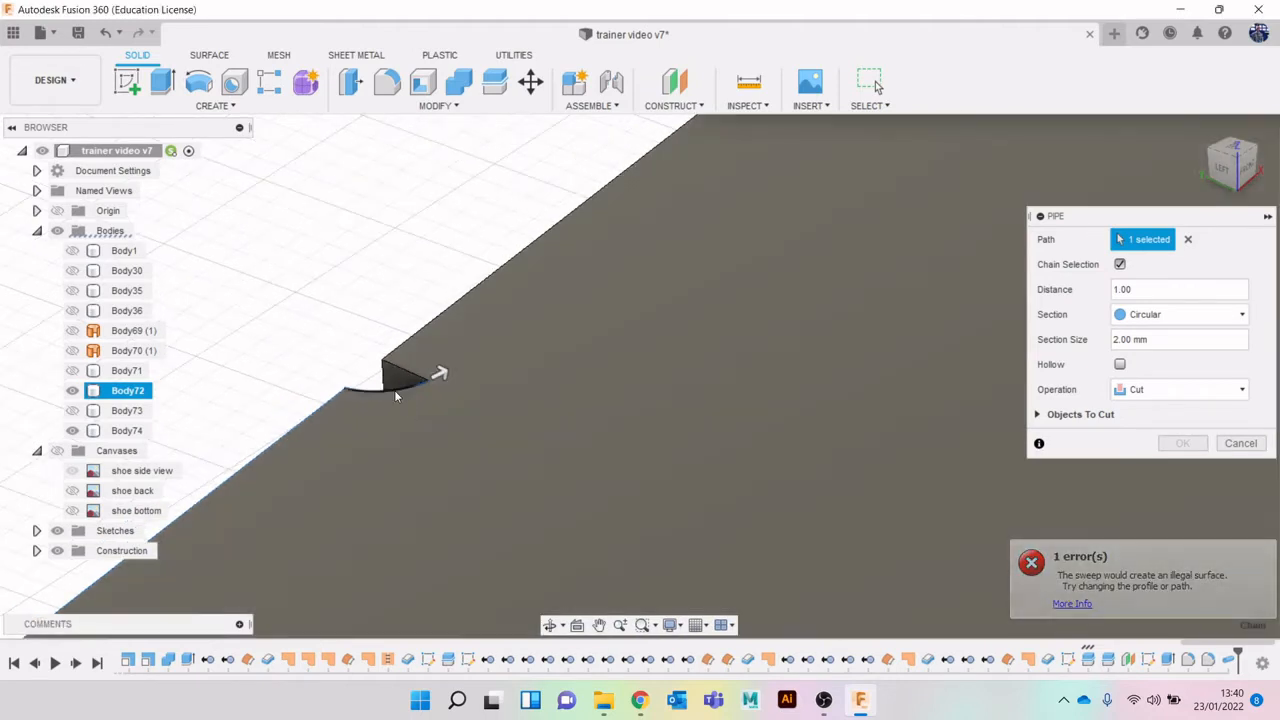
left_click(394, 389)
scroll(447, 376, "down", 1)
scroll(447, 381, "down", 1)
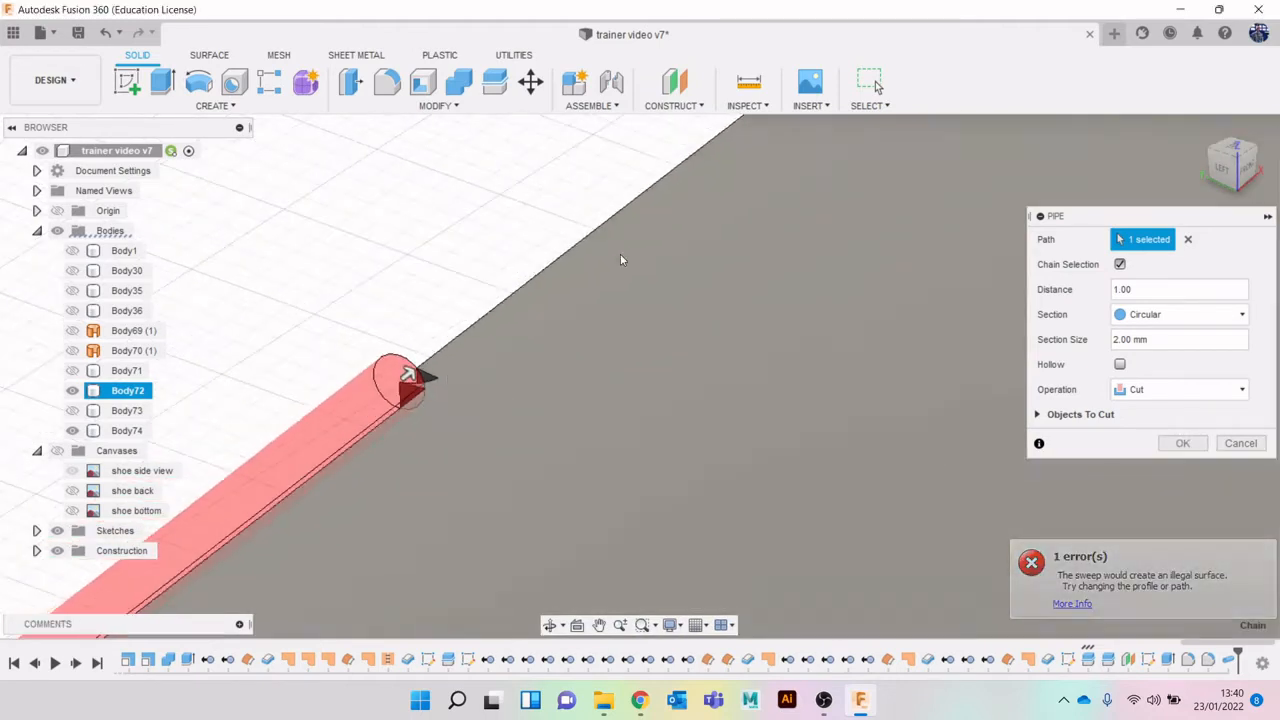
Create the pipe around the sole's narrow end as a new body.
left_click(1160, 391)
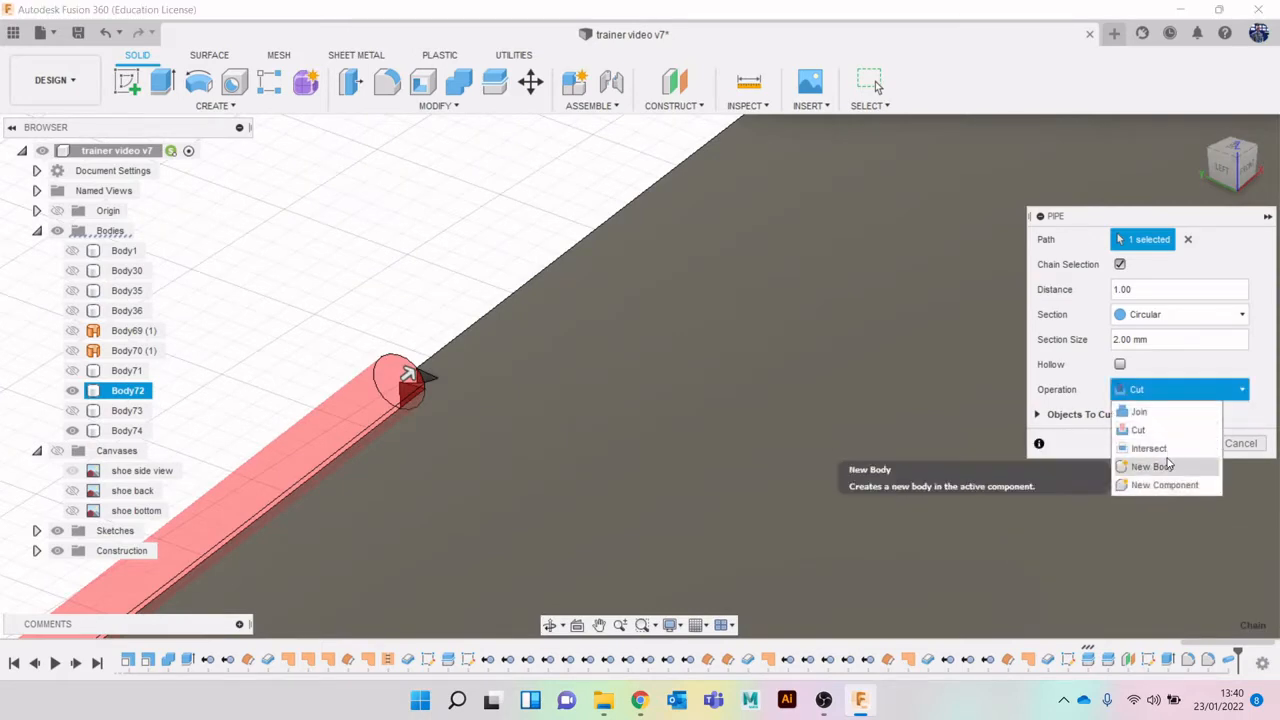
left_click(1158, 466)
left_click(1169, 424)
Create a 2 mm circular pipe as a new body along the front upper edge between the two vertical grooves beside the large arch.
scroll(803, 432, "down", 4)
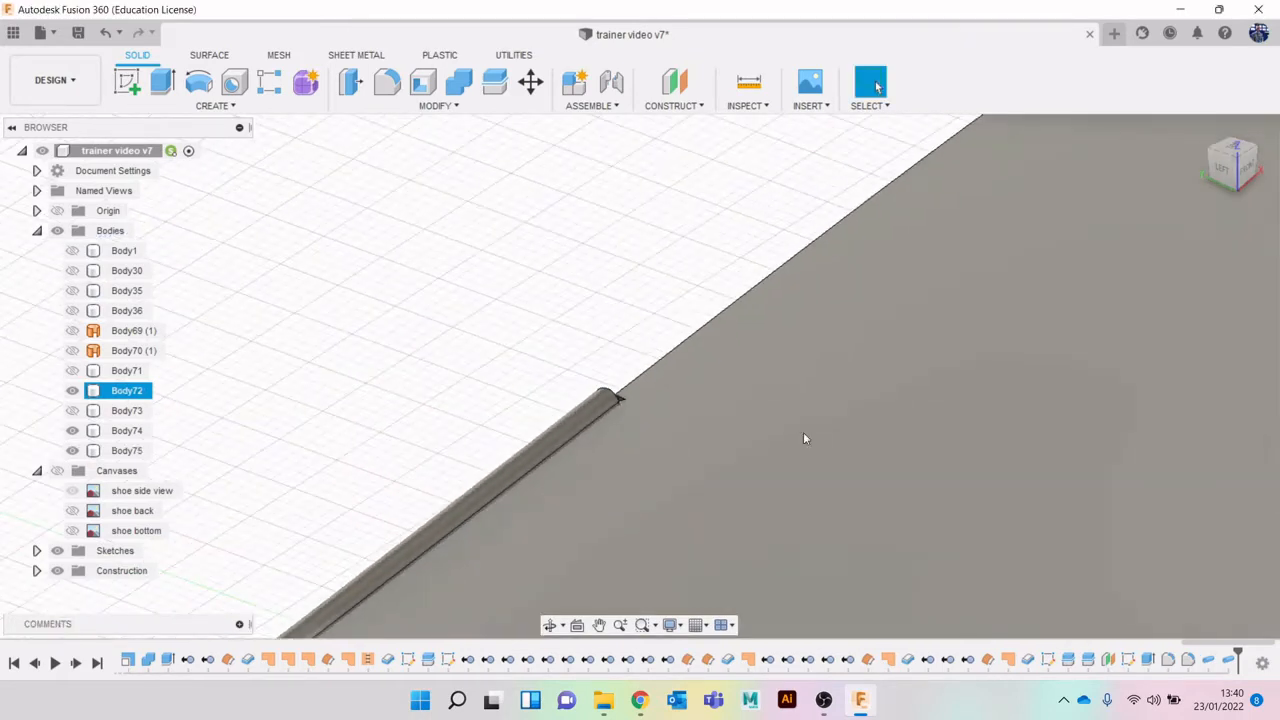
middle_click_drag(805, 436, 748, 130)
scroll(755, 250, "down", 1)
middle_click_drag(782, 382, 676, 373)
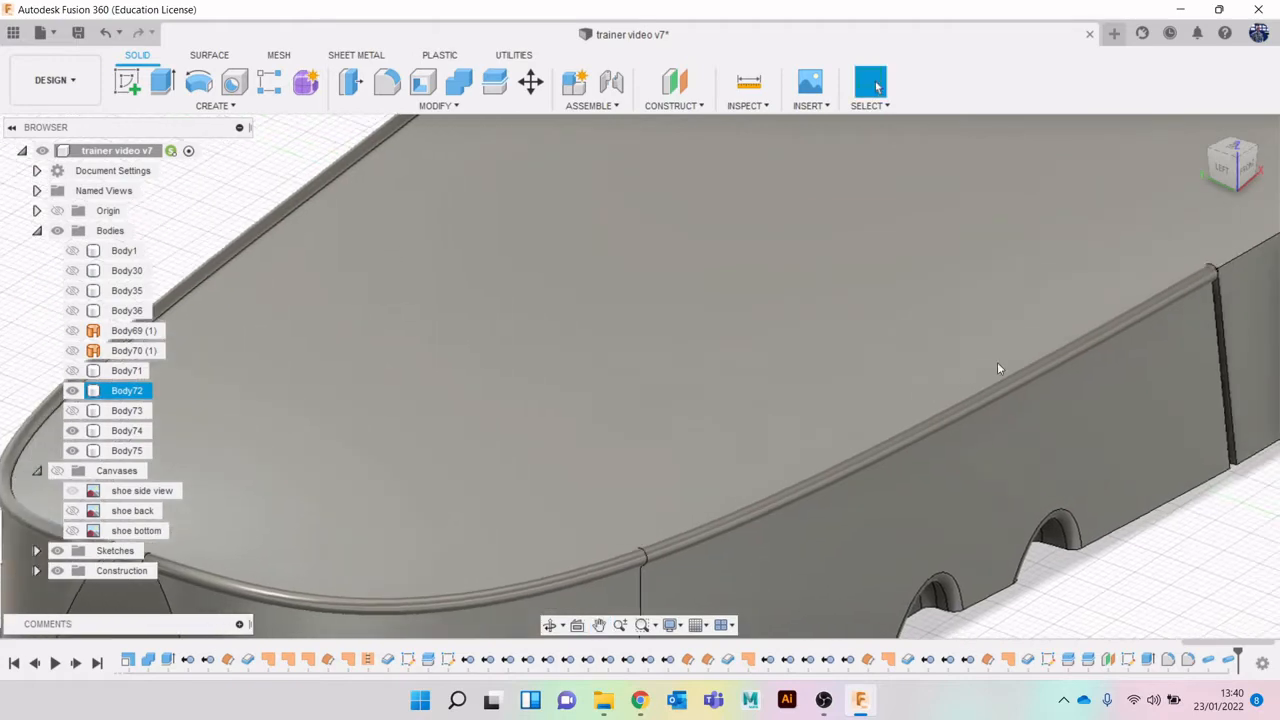
middle_click_drag(997, 364, 770, 426)
left_click_drag(1238, 188, 1198, 187)
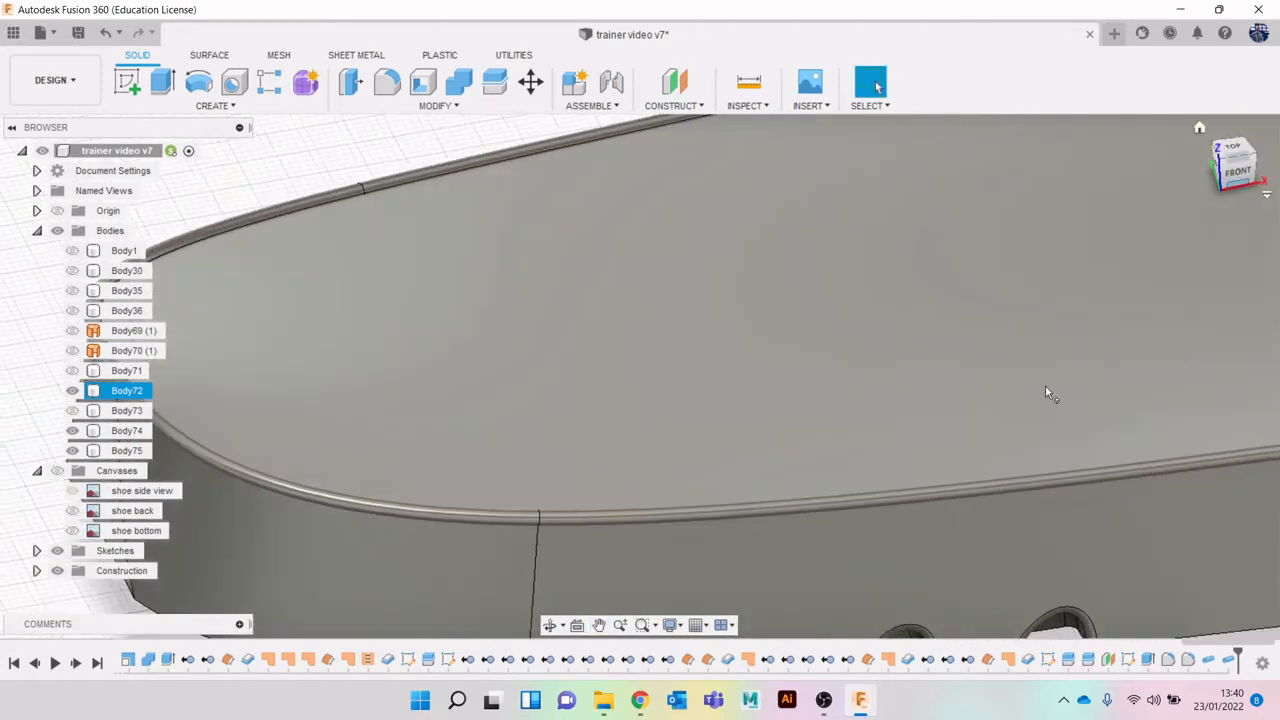
middle_click_drag(1046, 390, 597, 429)
scroll(690, 393, "up", 4)
scroll(751, 424, "up", 4)
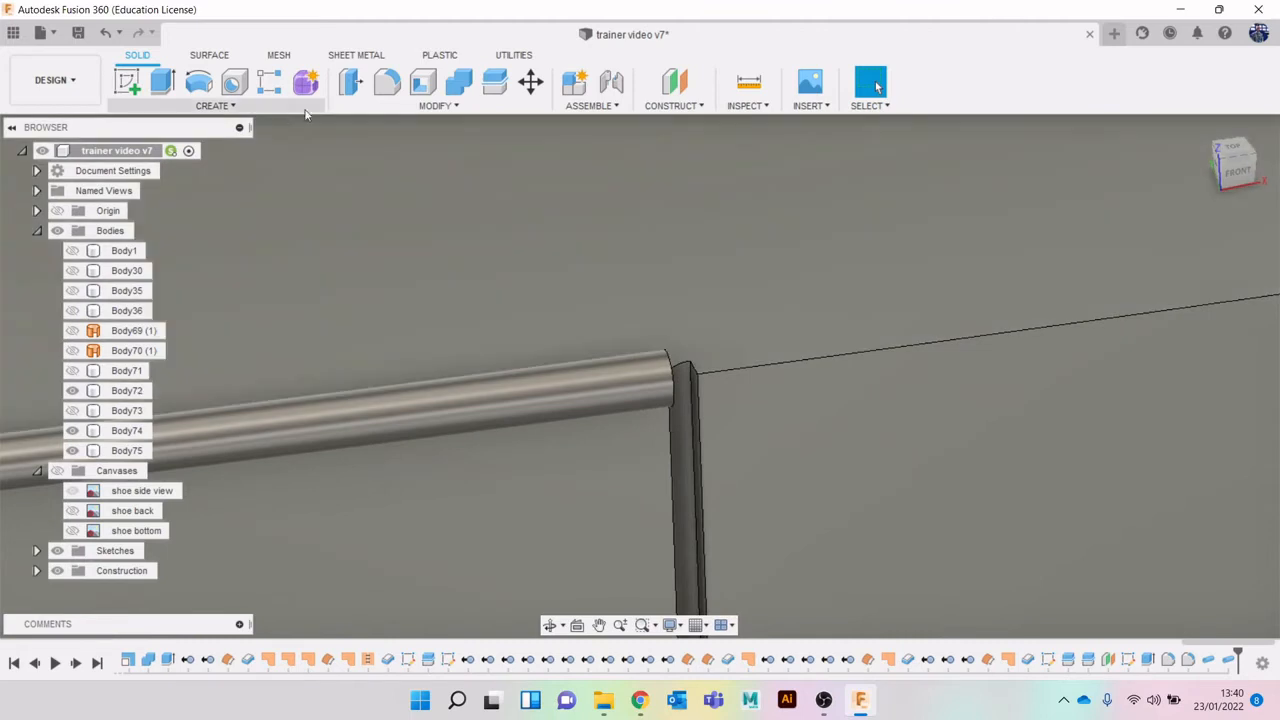
left_click(215, 105)
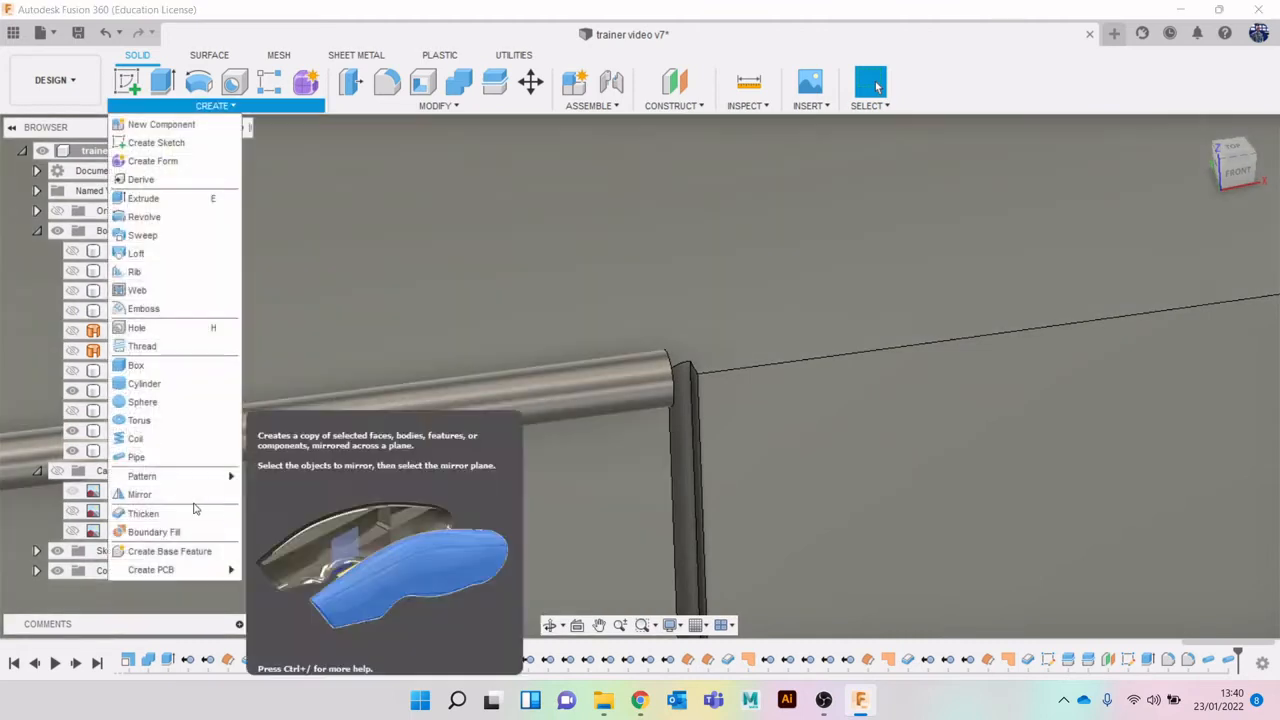
left_click(163, 460)
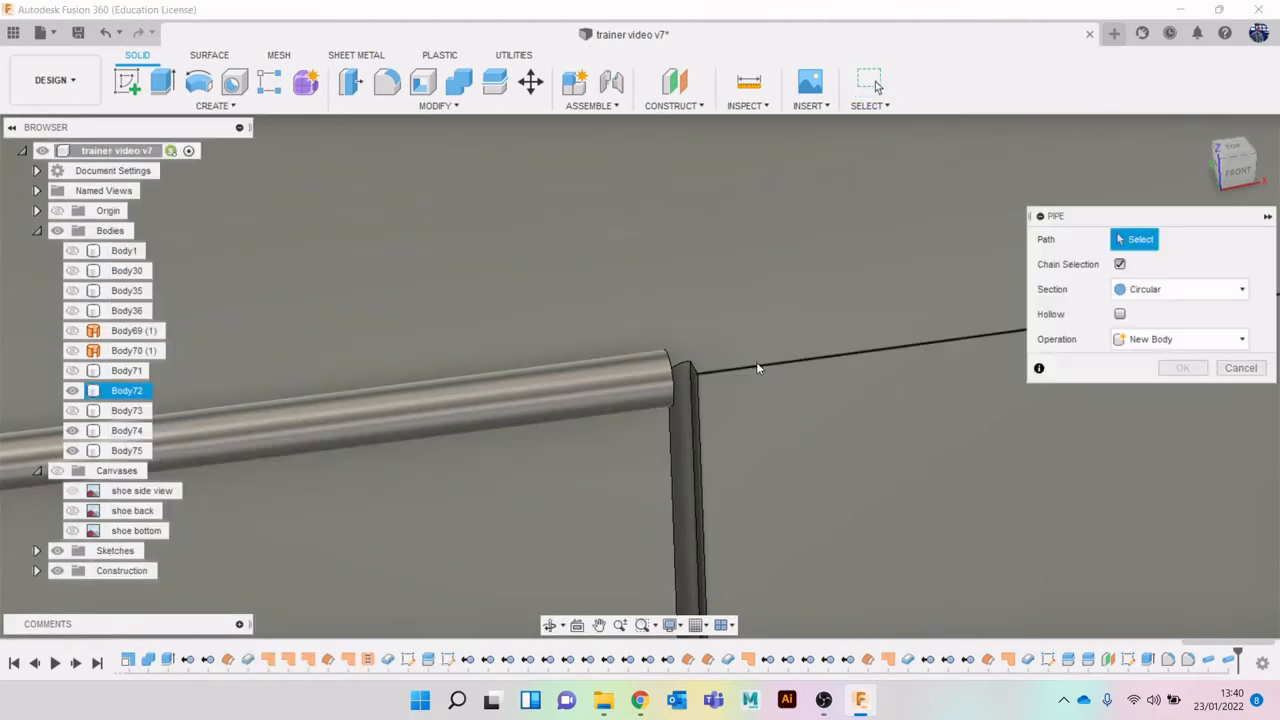
left_click(757, 367)
left_click(1200, 389)
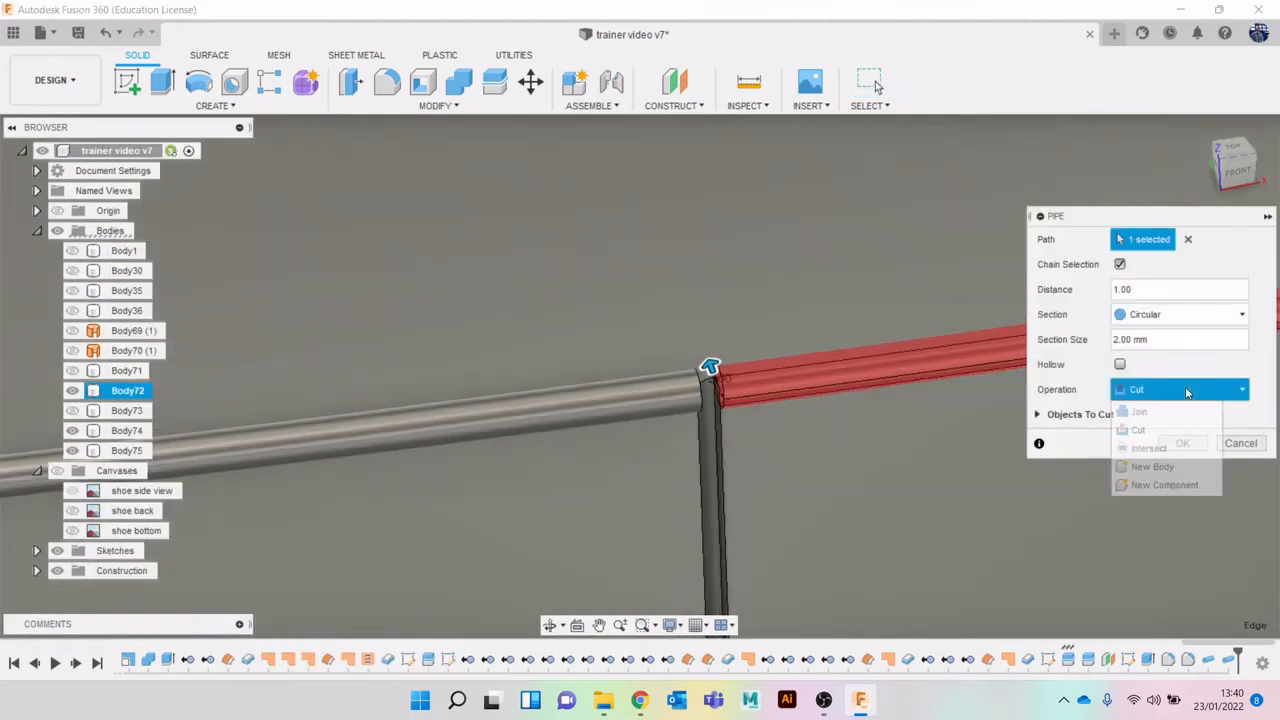
left_click(1150, 464)
scroll(680, 466, "down", 3)
middle_click_drag(748, 468, 66, 571)
scroll(542, 498, "up", 3)
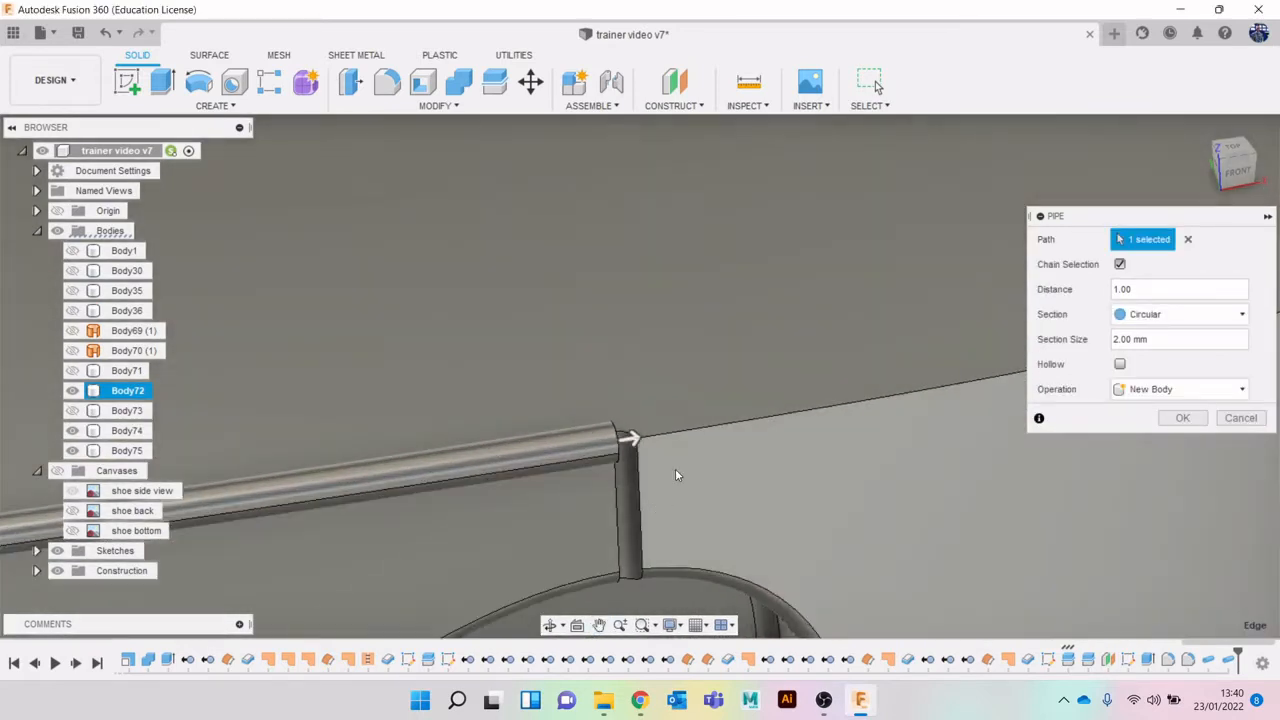
left_click(1183, 417)
Create a 2 mm circular pipe as a new body around the upper edge of the sole's wide rounded end, starting at the groove above the arch.
scroll(850, 446, "down", 1)
scroll(850, 446, "down", 2)
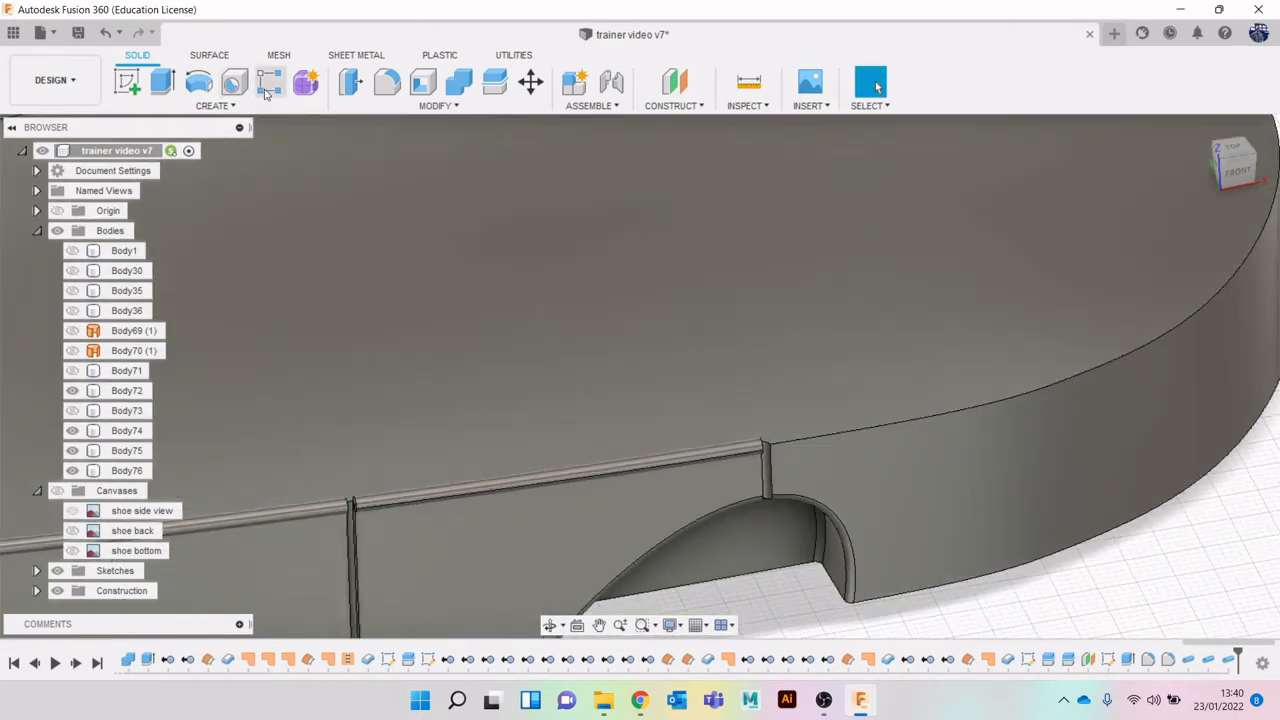
left_click(215, 106)
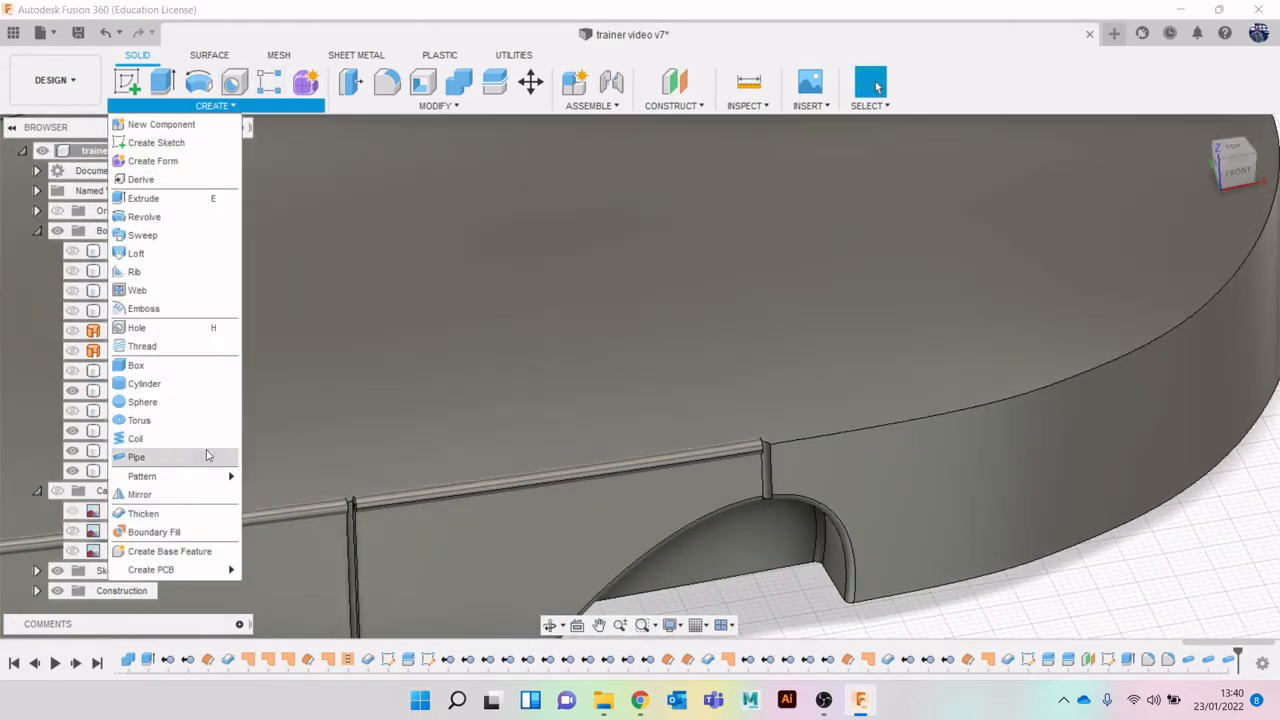
left_click(208, 456)
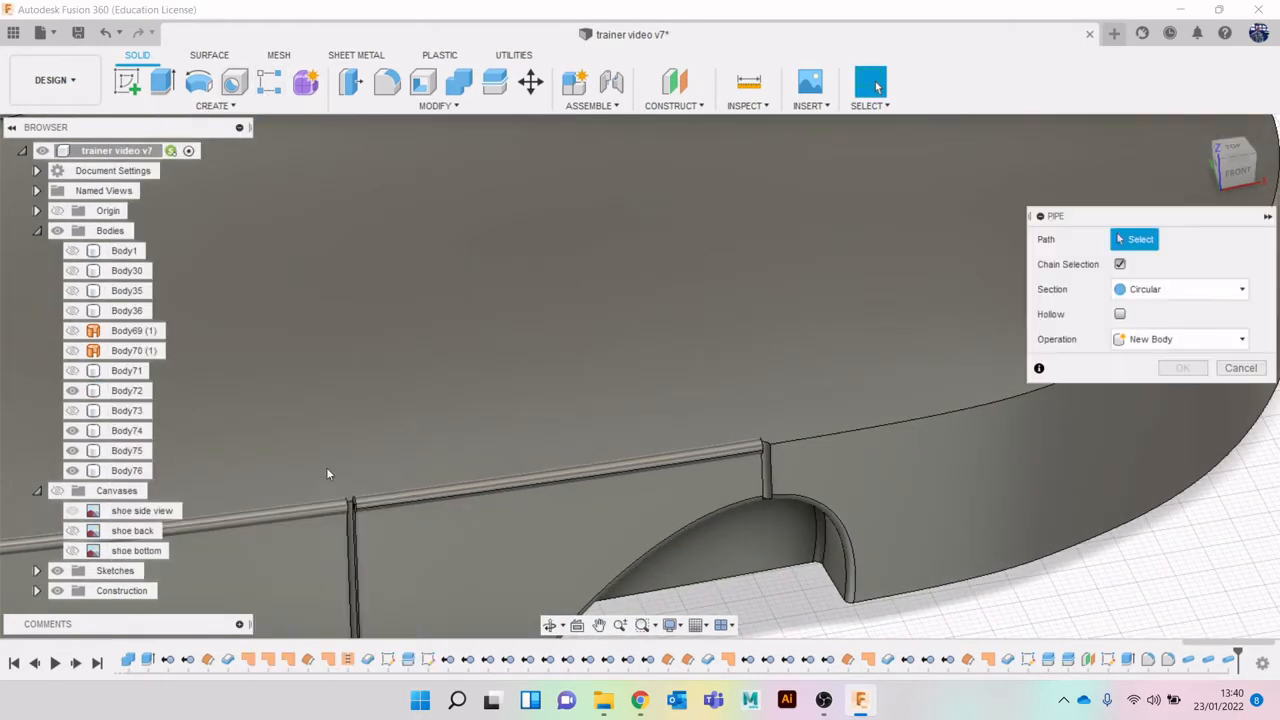
left_click(826, 434)
left_click(1177, 390)
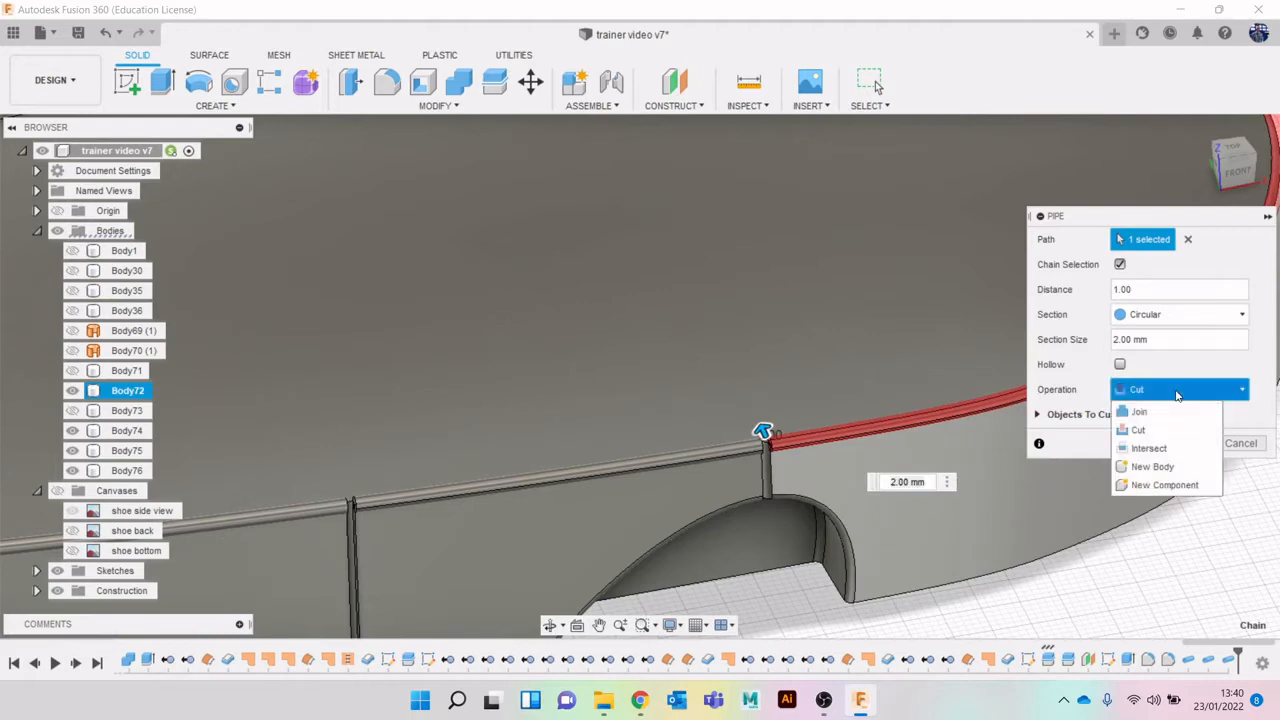
left_click(1166, 467)
scroll(485, 347, "down", 4)
middle_click_drag(552, 330, 590, 411)
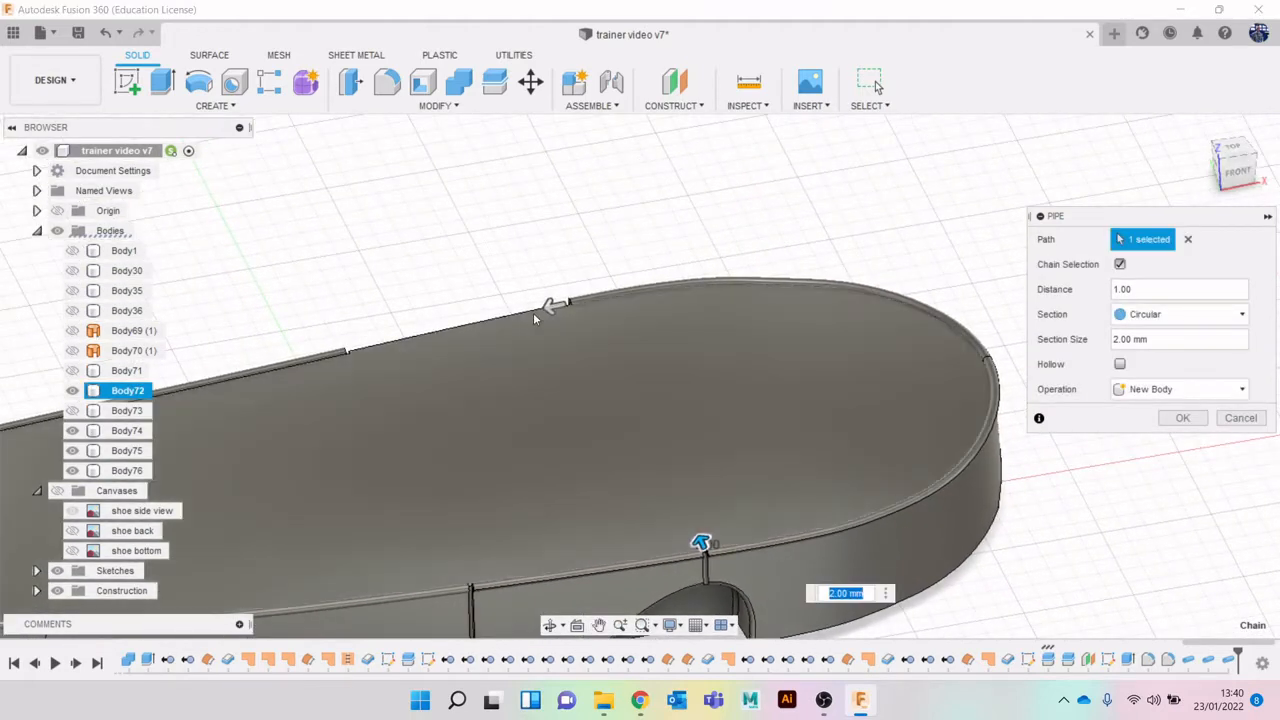
key("Return")
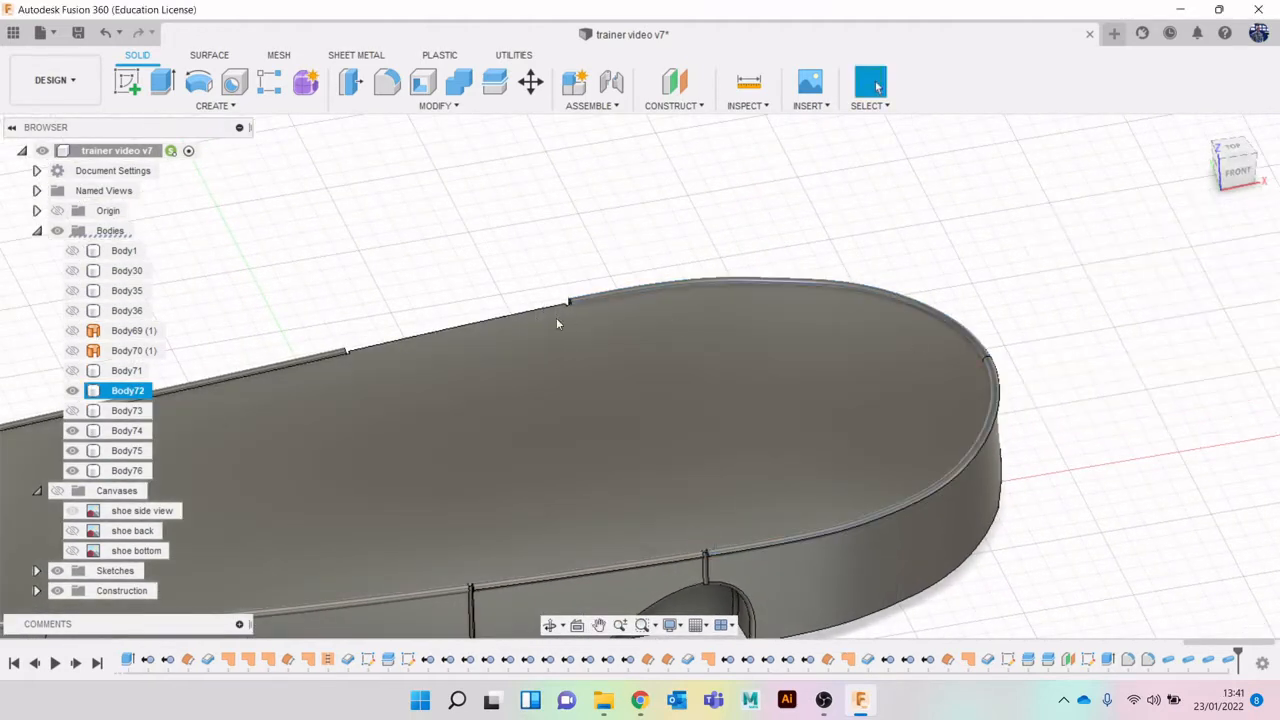
Create a 2 mm circular pipe as a new body along the remaining bare segment of the sole's far upper edge.
scroll(397, 209, "up", 3)
left_click(229, 106)
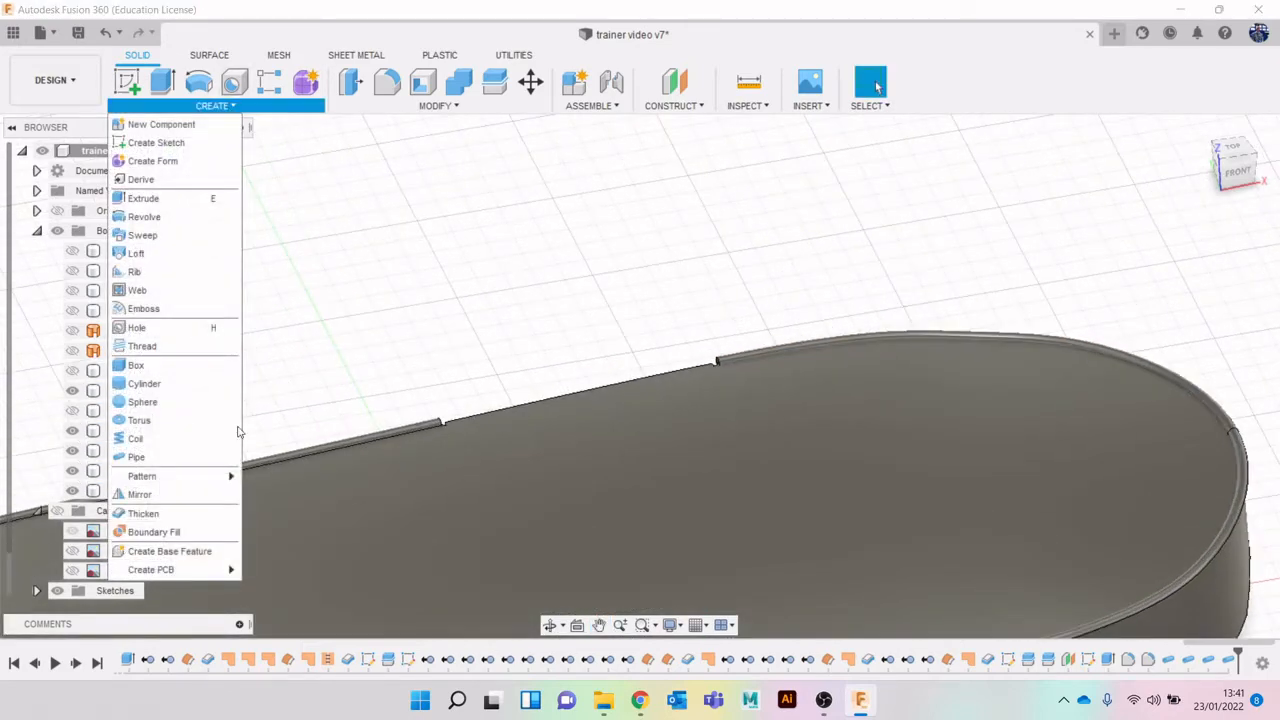
left_click(140, 458)
scroll(584, 445, "up", 4)
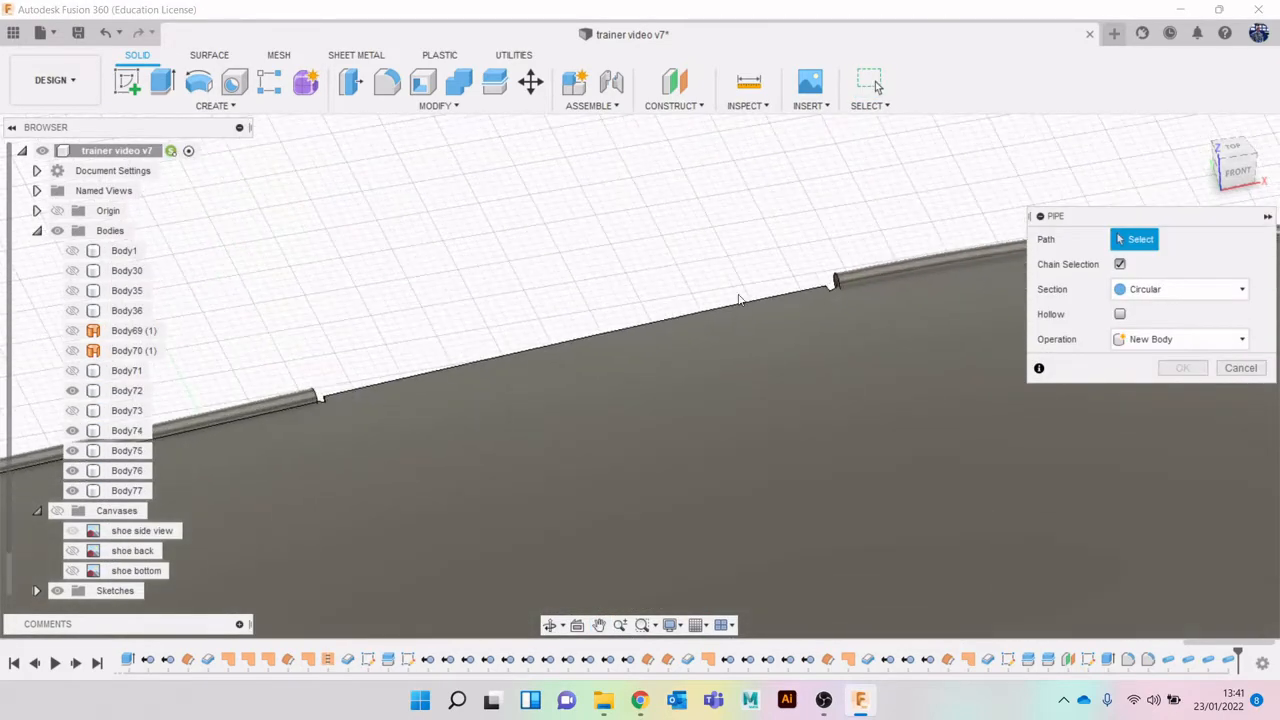
left_click(737, 303)
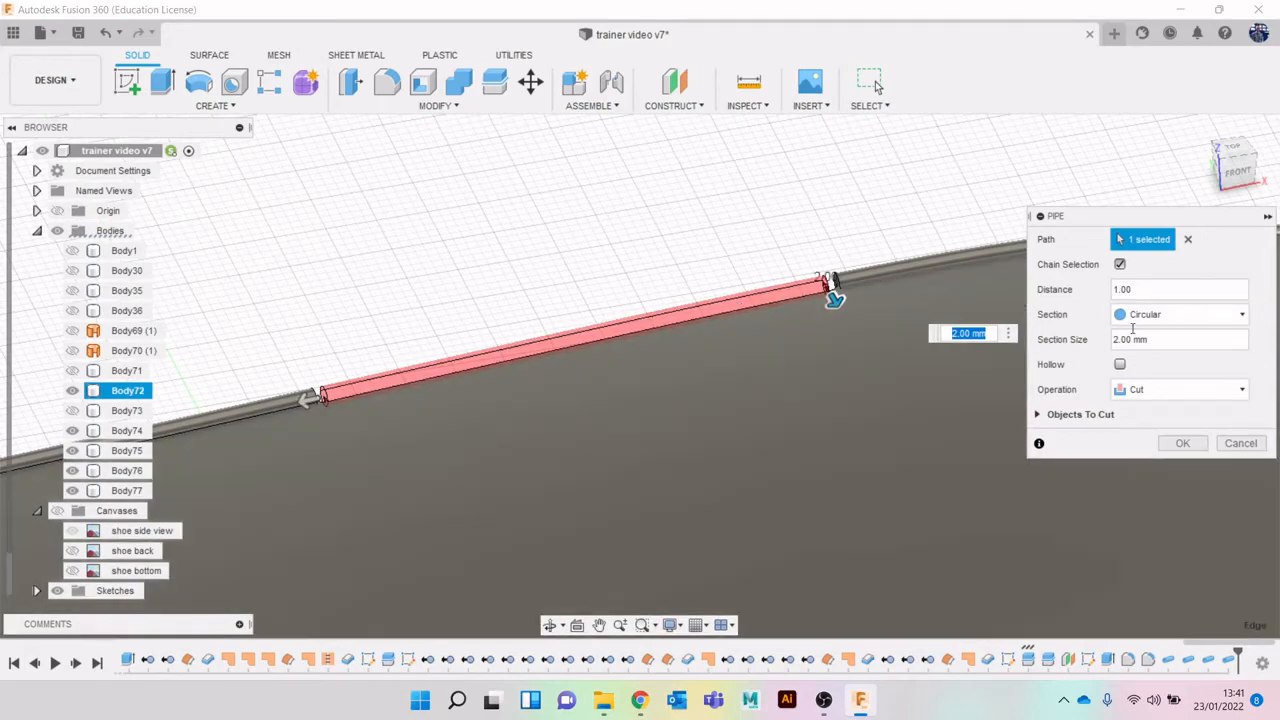
left_click(1155, 388)
left_click(1150, 463)
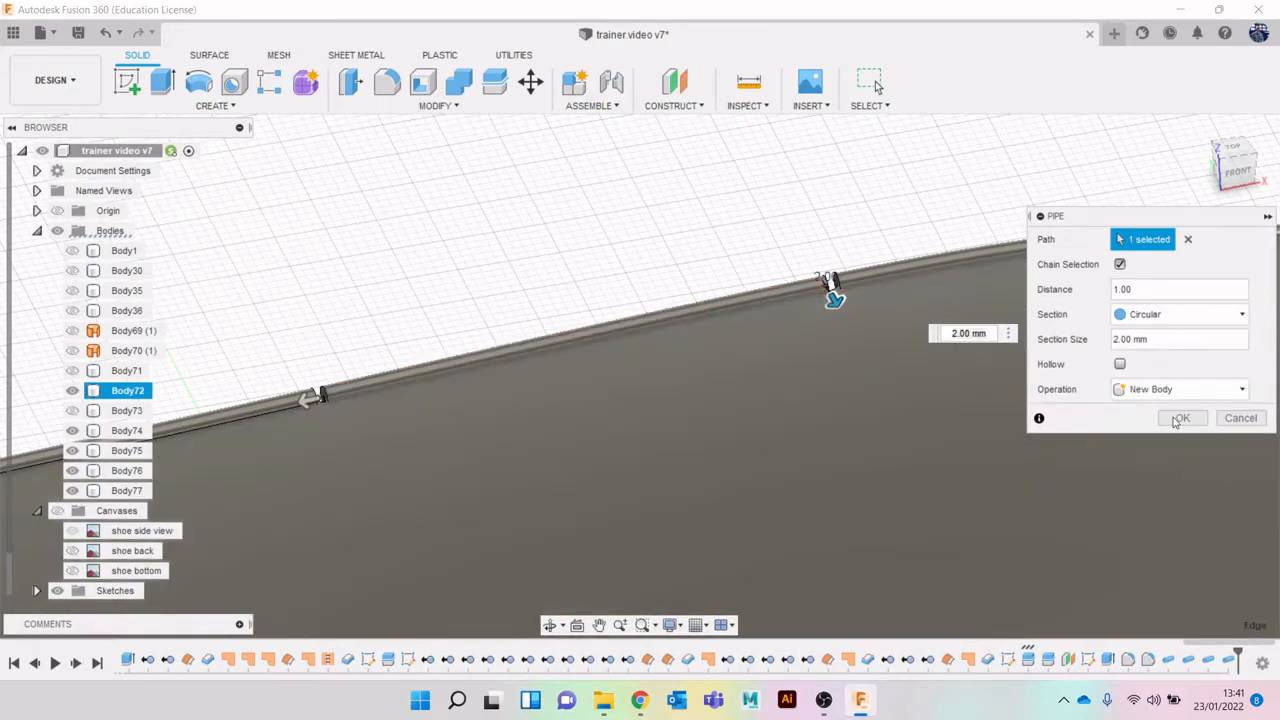
left_click(1182, 418)
scroll(636, 412, "down", 5)
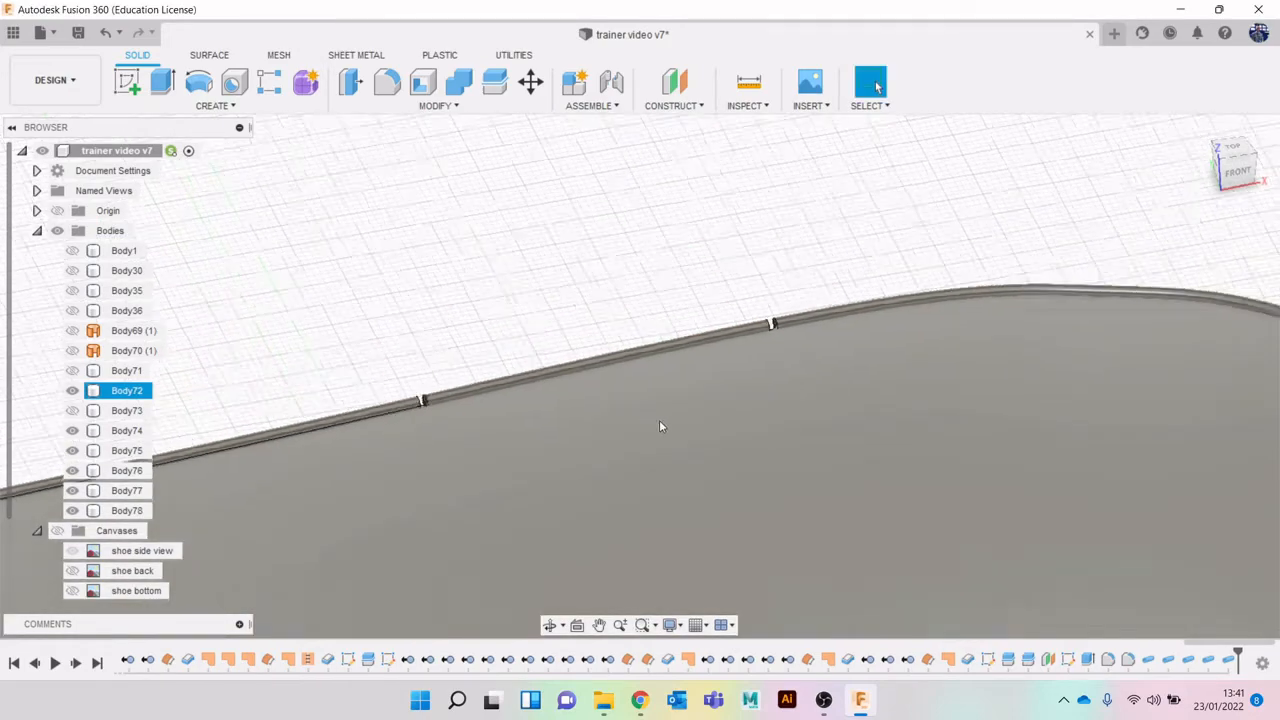
Try to close the gap at the front groove left of the large arch using Replace Face on the two facing pipe ends.
middle_click_drag(684, 412, 748, 438, "shift")
scroll(750, 430, "up", 8)
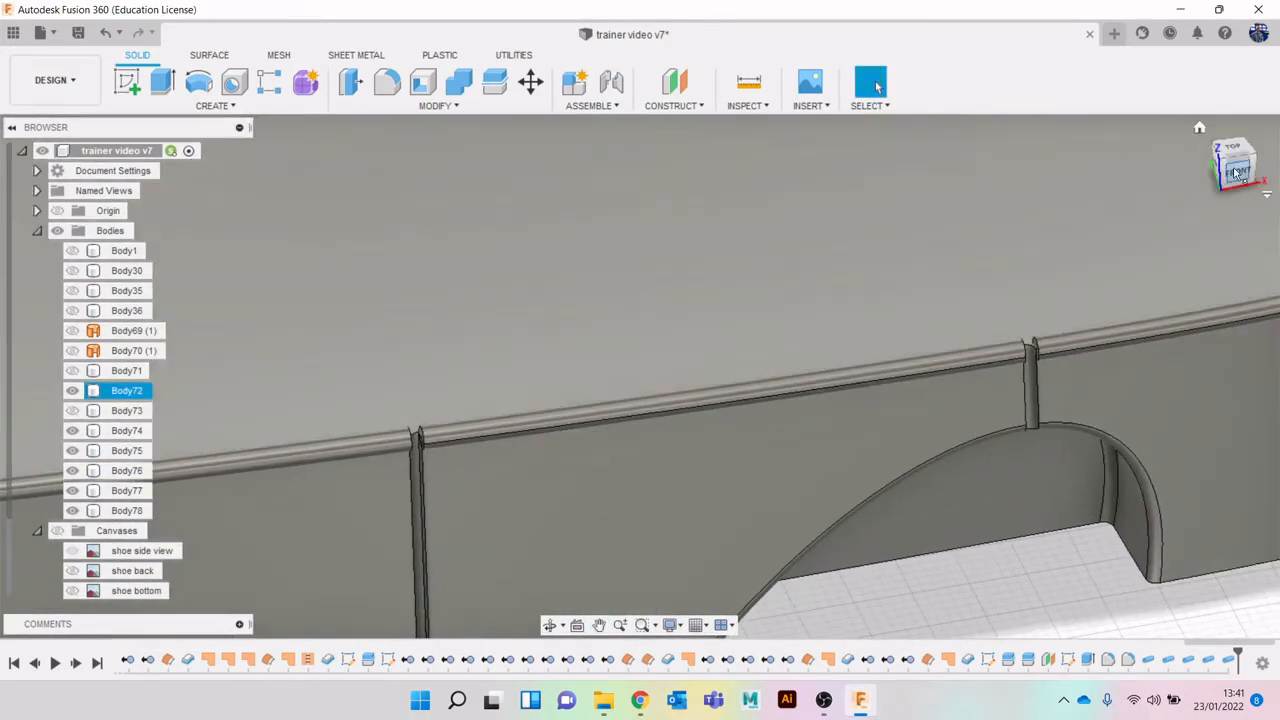
left_click_drag(1236, 173, 1208, 171)
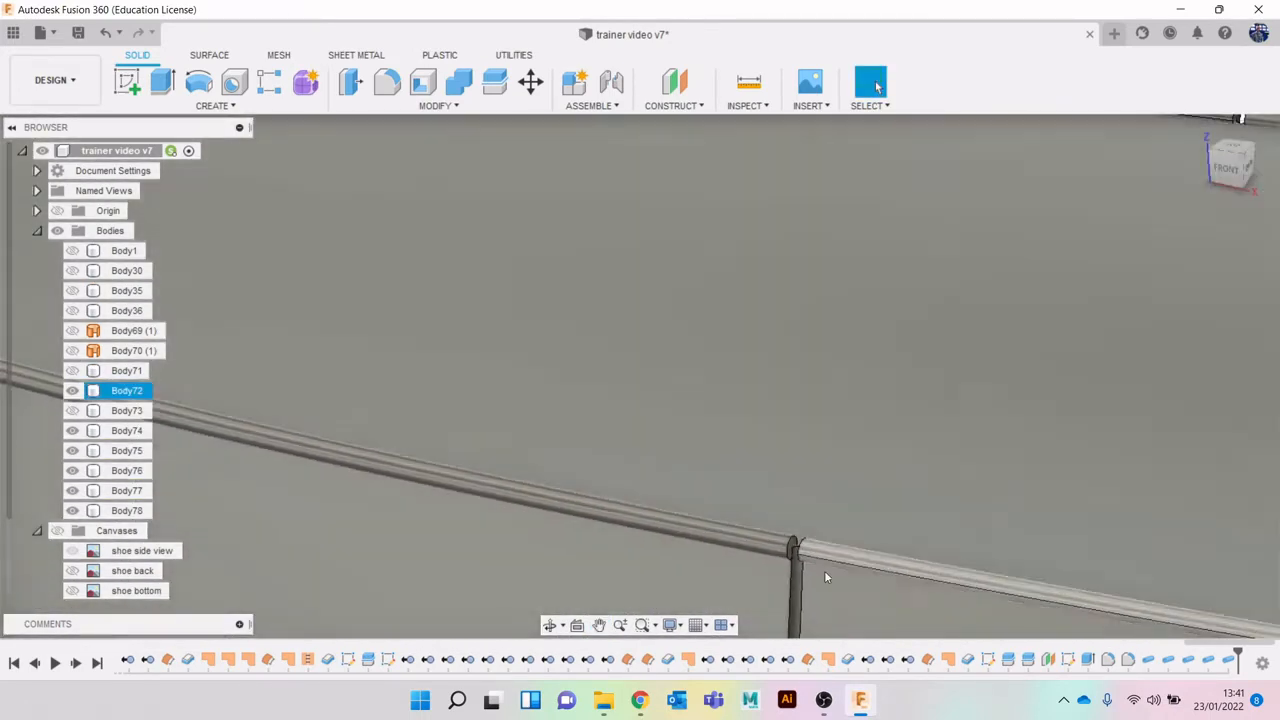
scroll(725, 532, "up", 6)
scroll(783, 536, "up", 2)
middle_click_drag(777, 522, 731, 454)
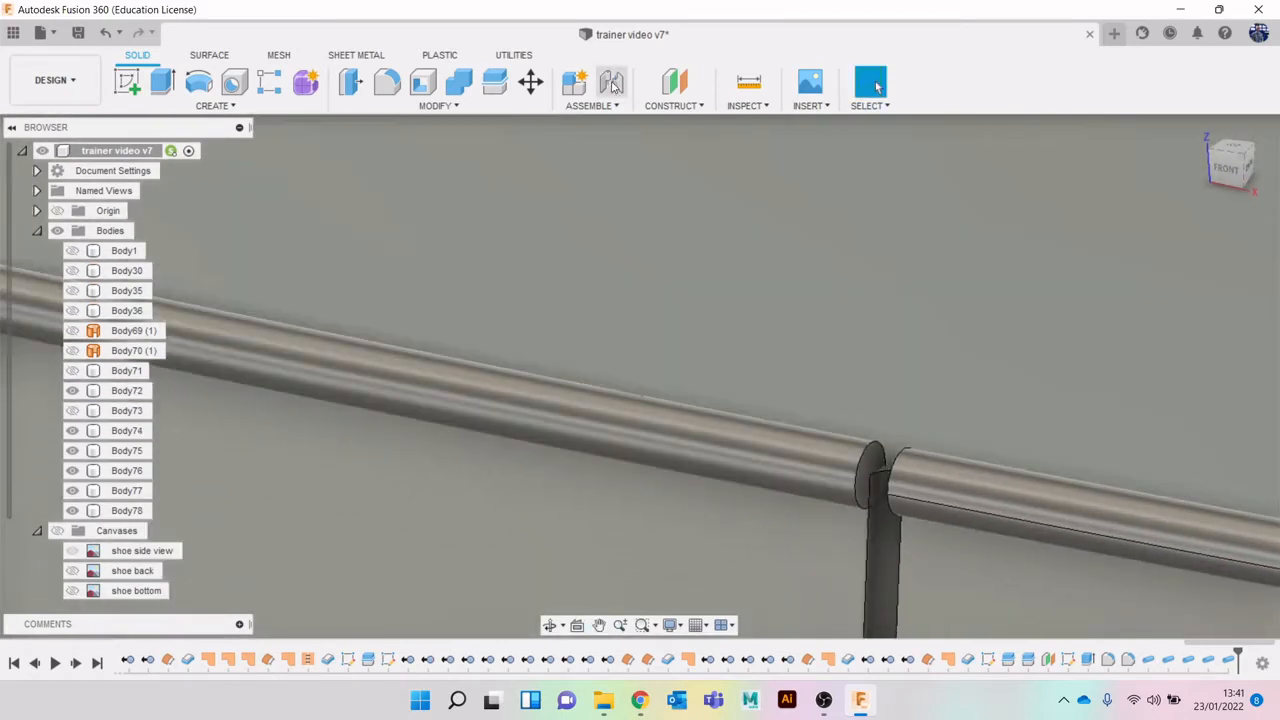
left_click(486, 106)
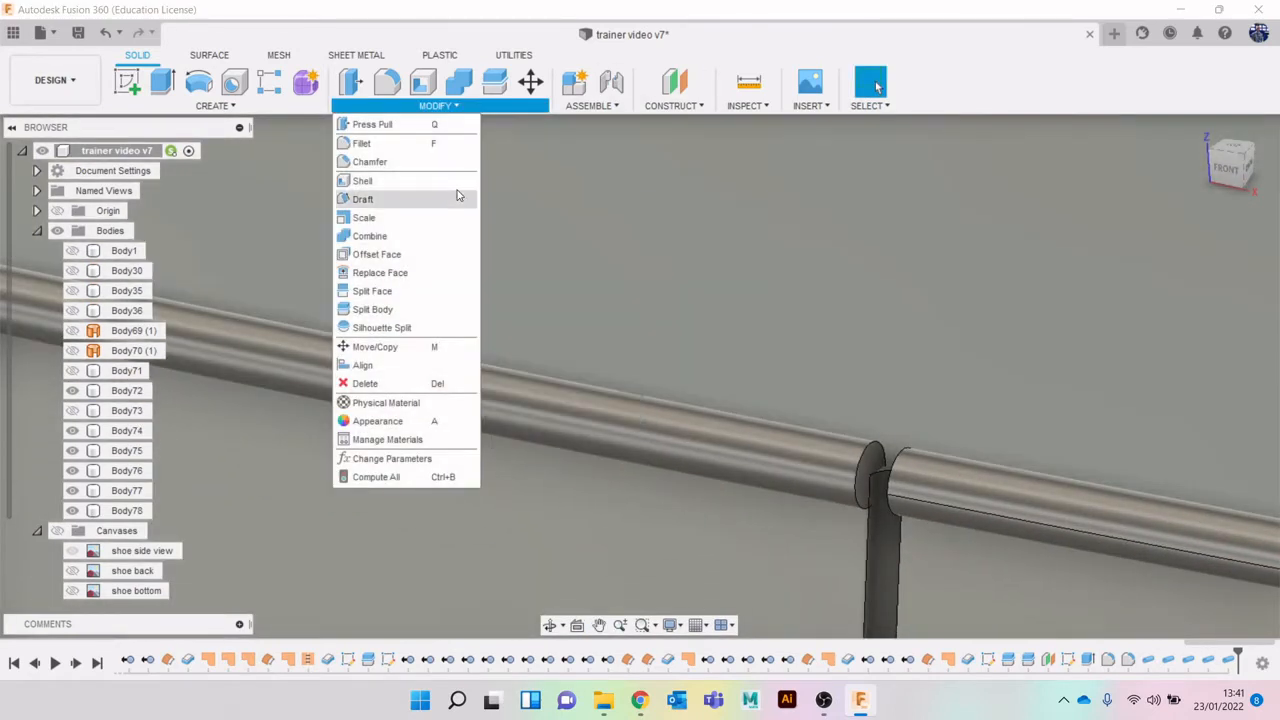
left_click(426, 272)
left_click(893, 462)
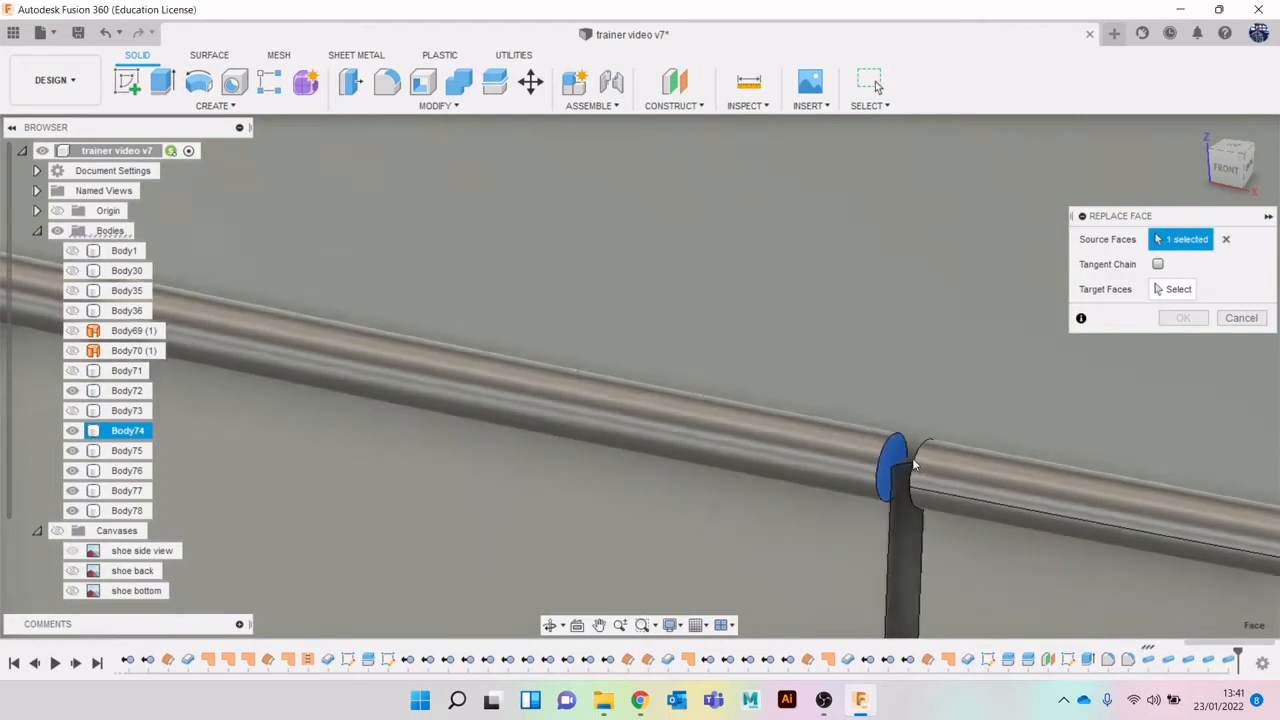
left_click_drag(1232, 184, 1262, 196)
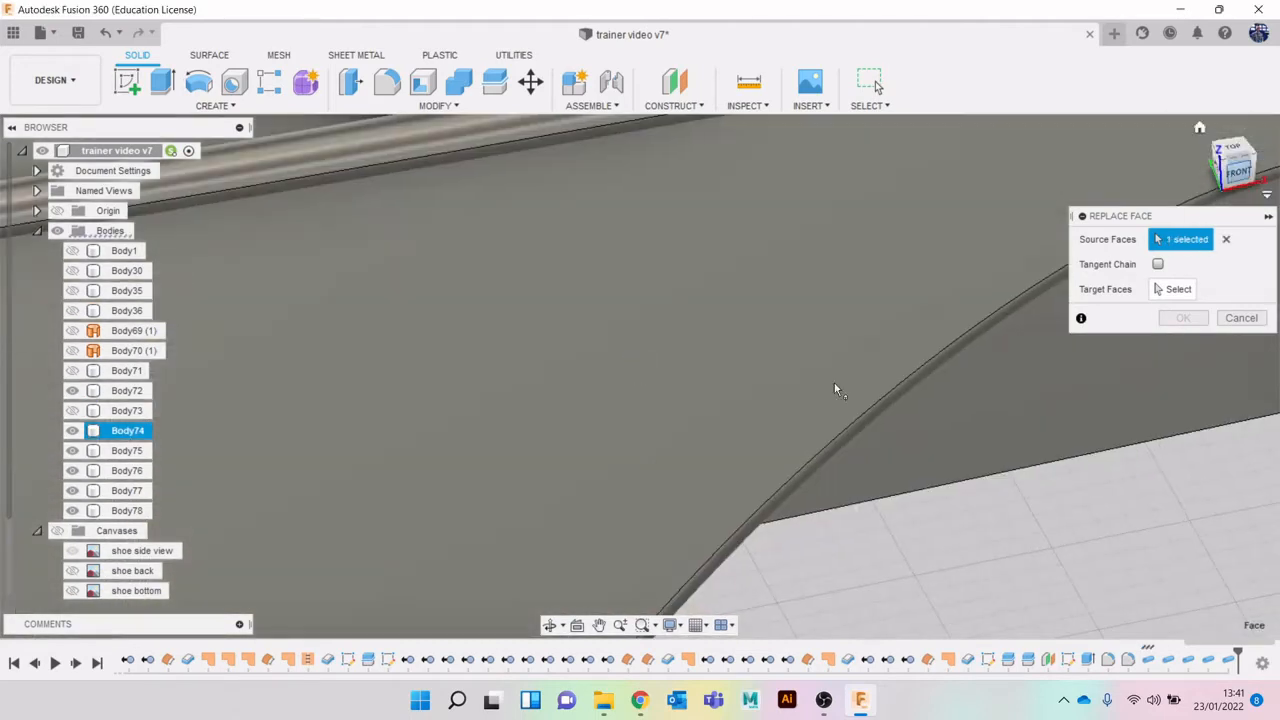
scroll(834, 386, "down", 2)
middle_click_drag(748, 452, 1132, 407)
scroll(580, 230, "up", 5)
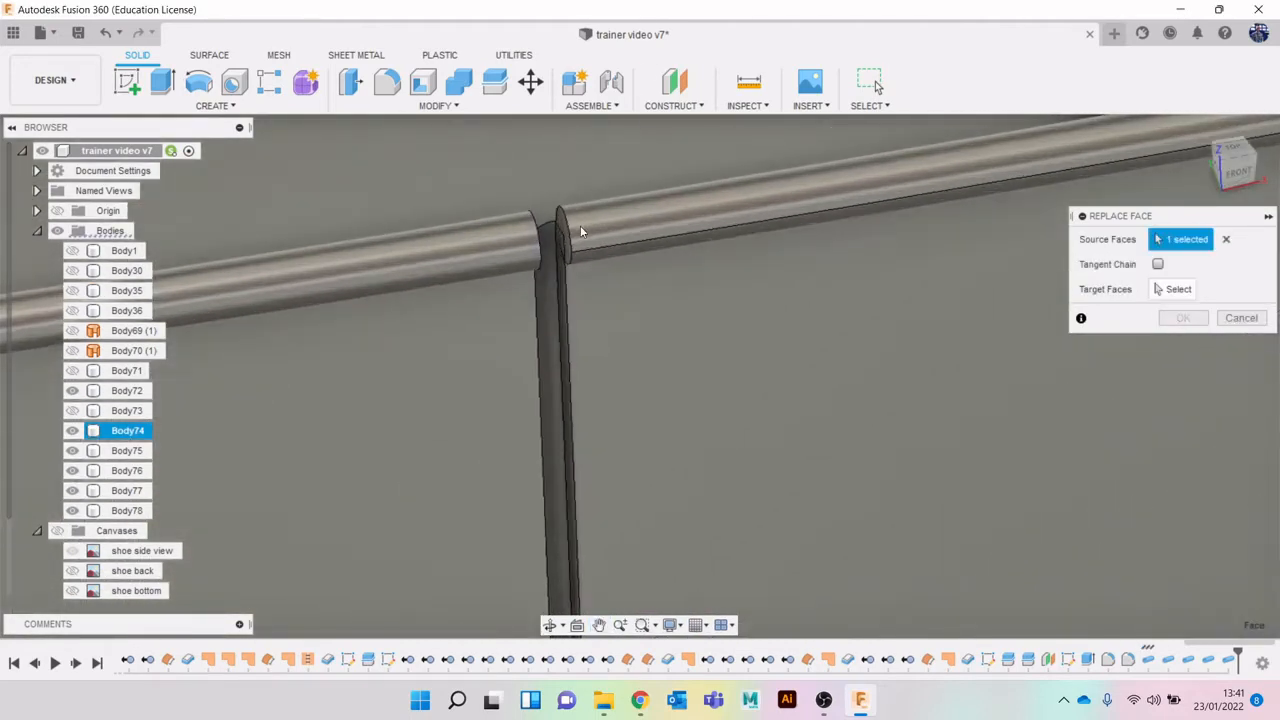
scroll(550, 195, "up", 2)
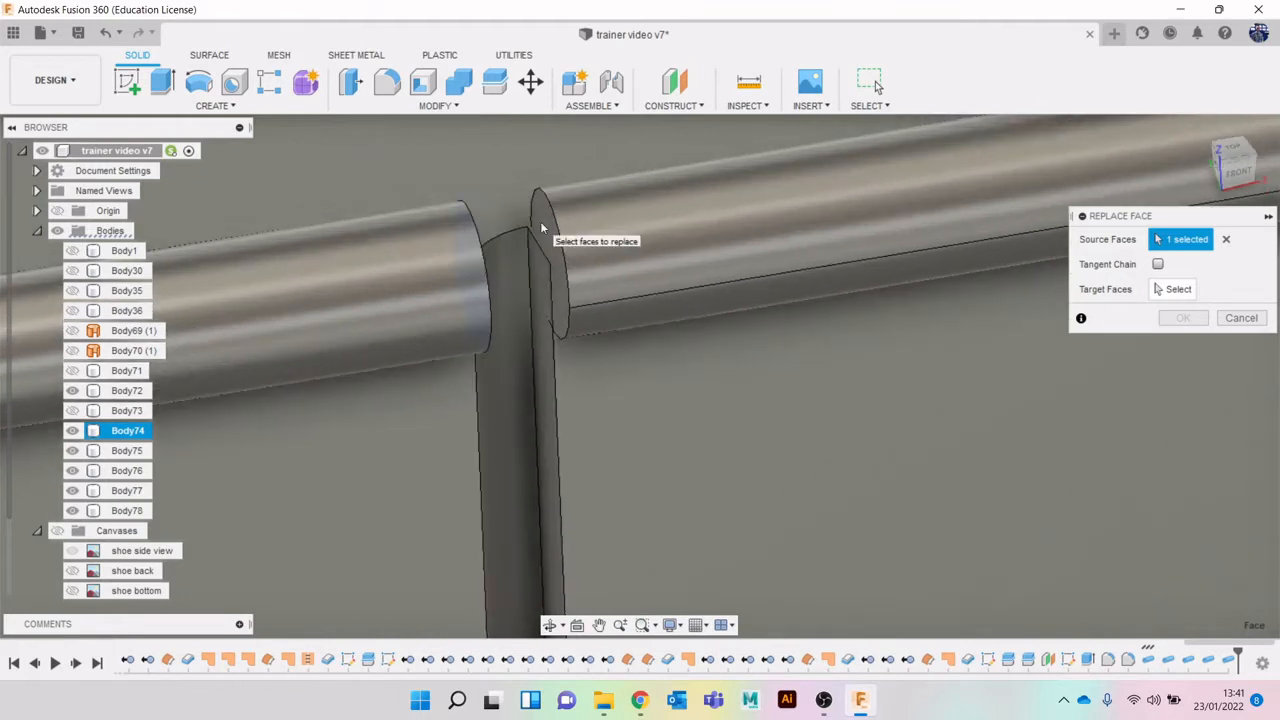
scroll(545, 225, "up", 2)
scroll(841, 268, "down", 3)
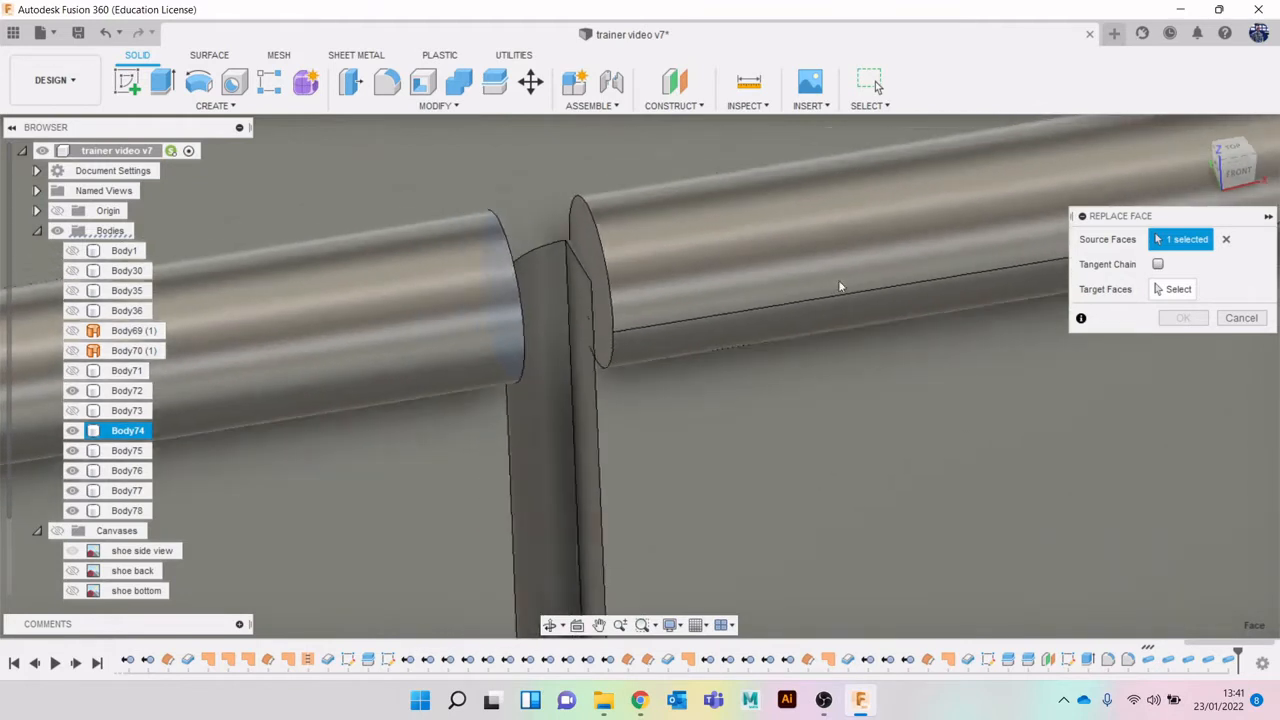
left_click(1183, 295)
left_click(697, 266)
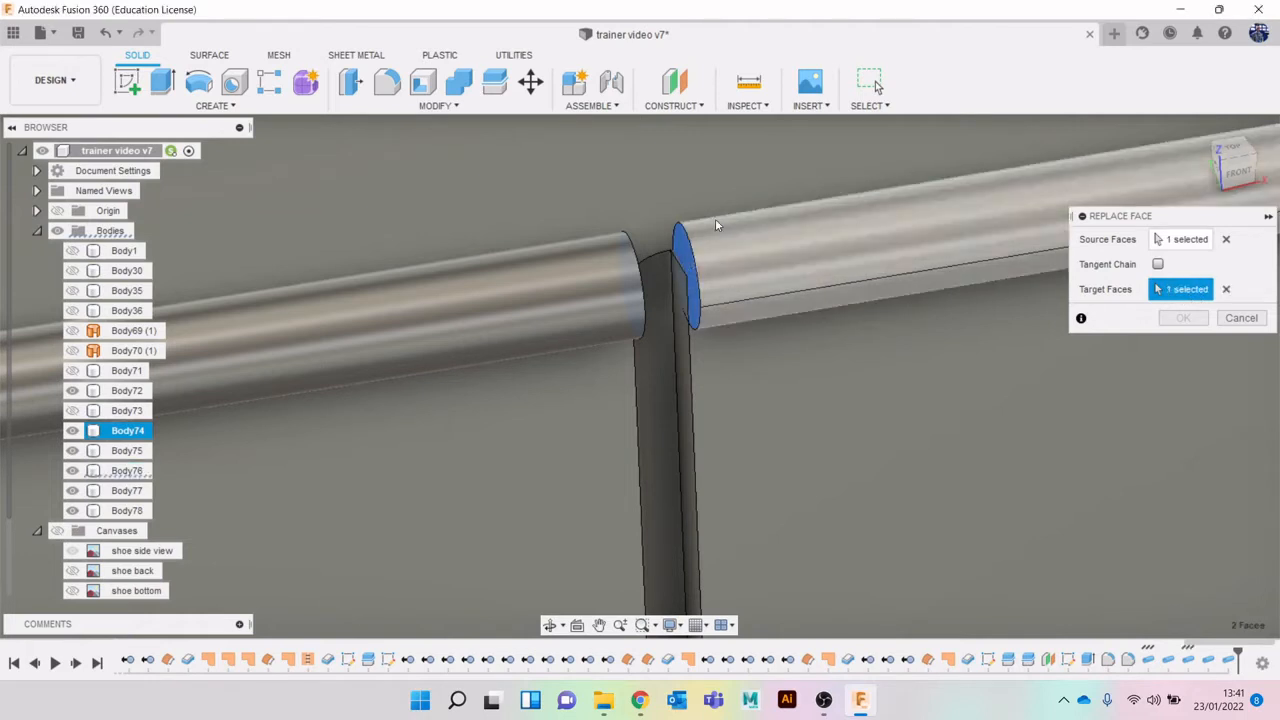
left_click(1158, 264)
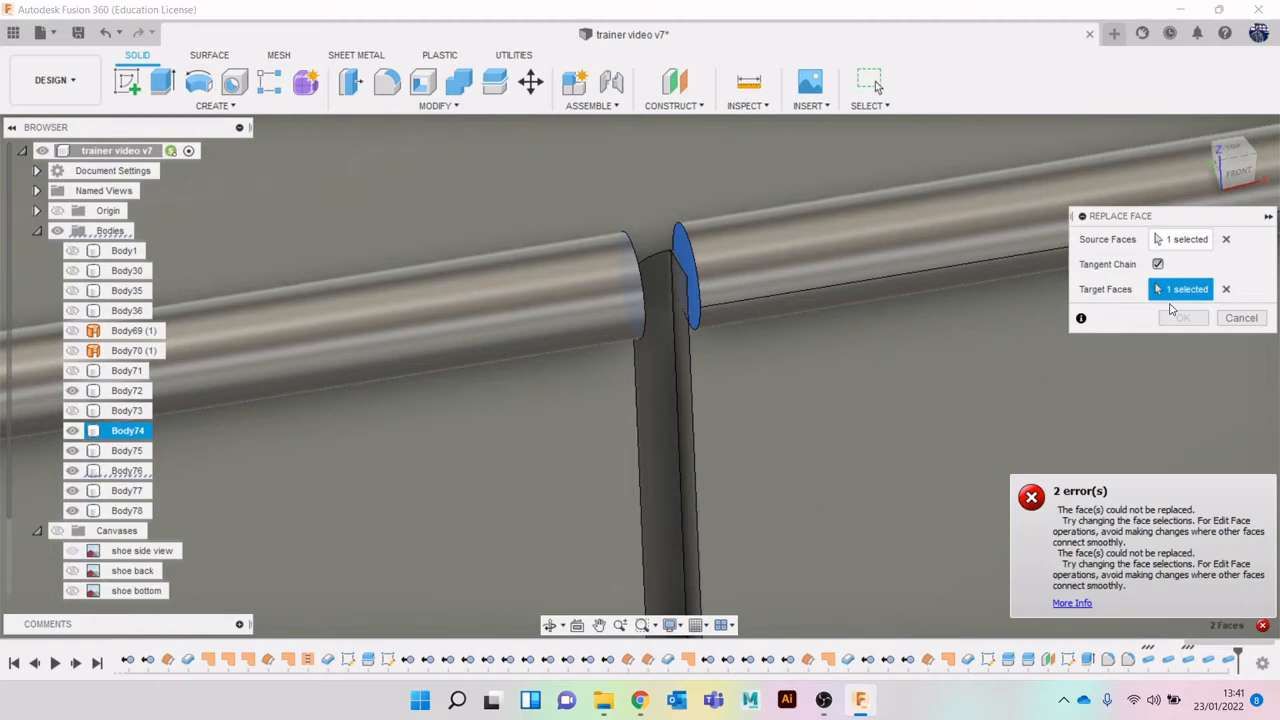
left_click(1228, 318)
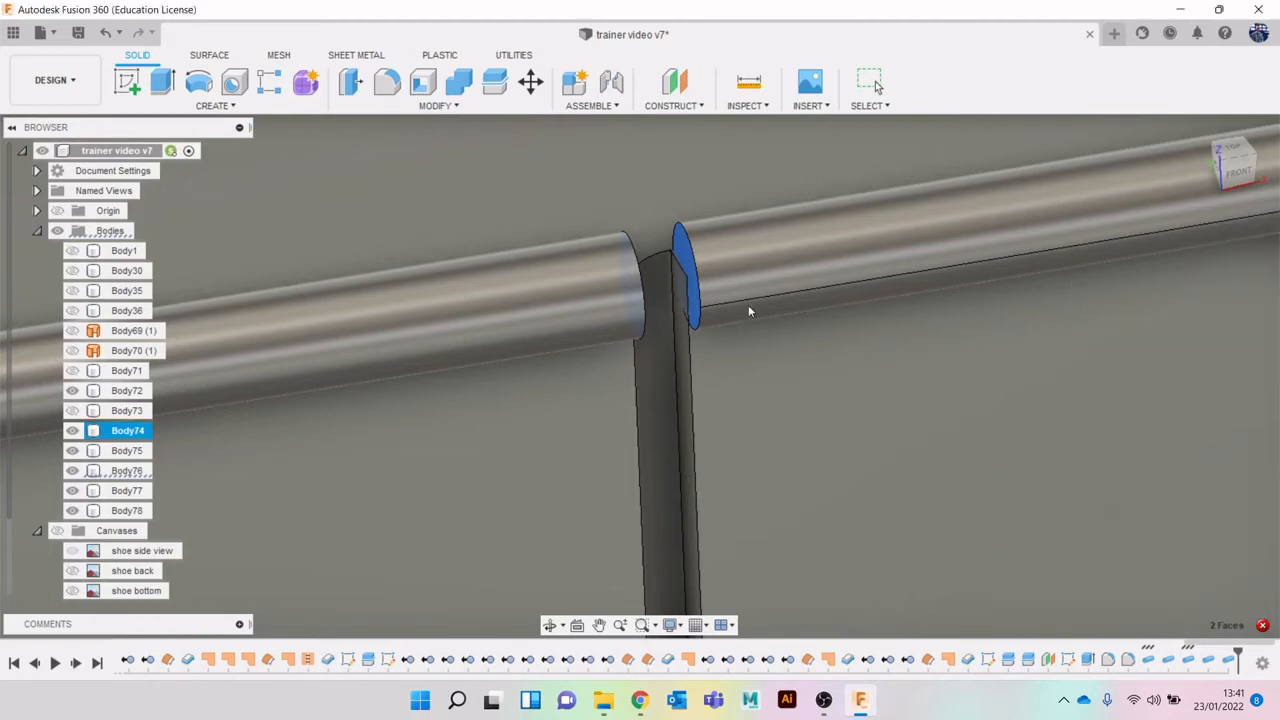
Extrude the pipe's end face about 1.6 mm across the front groove left of the large arch, joining it to the neighbouring pipe.
scroll(846, 330, "down", 4)
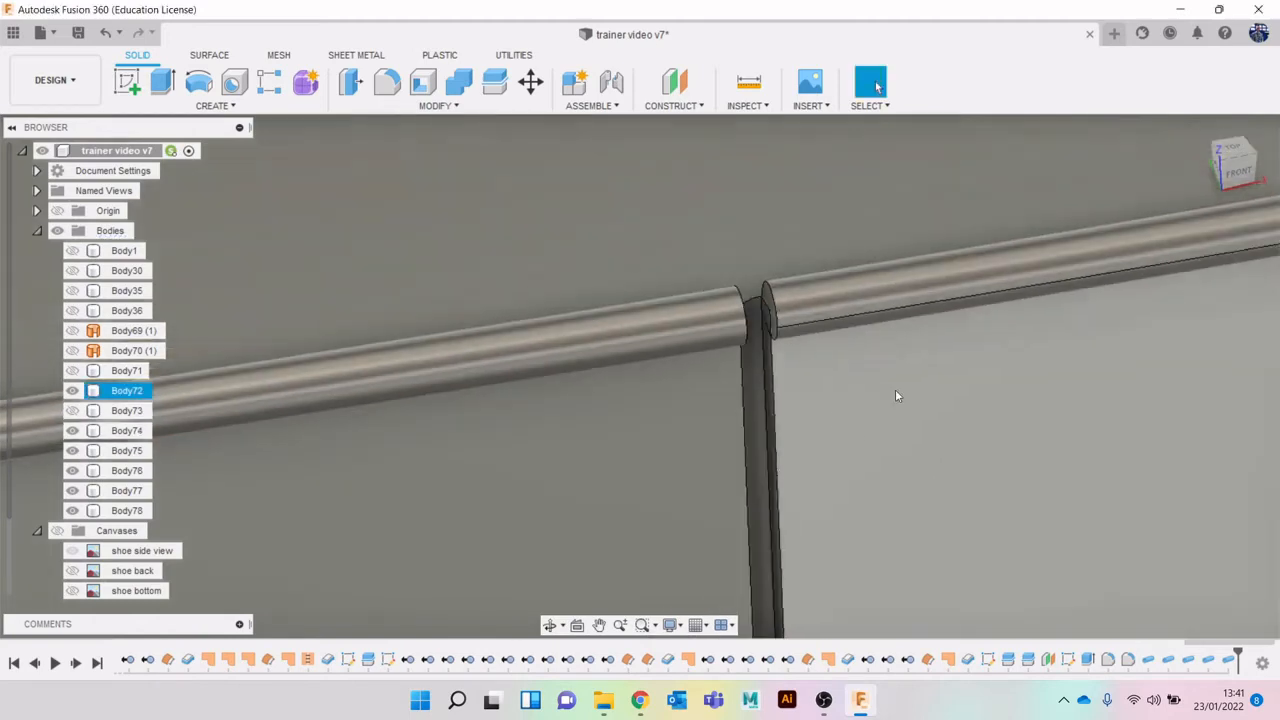
key("e")
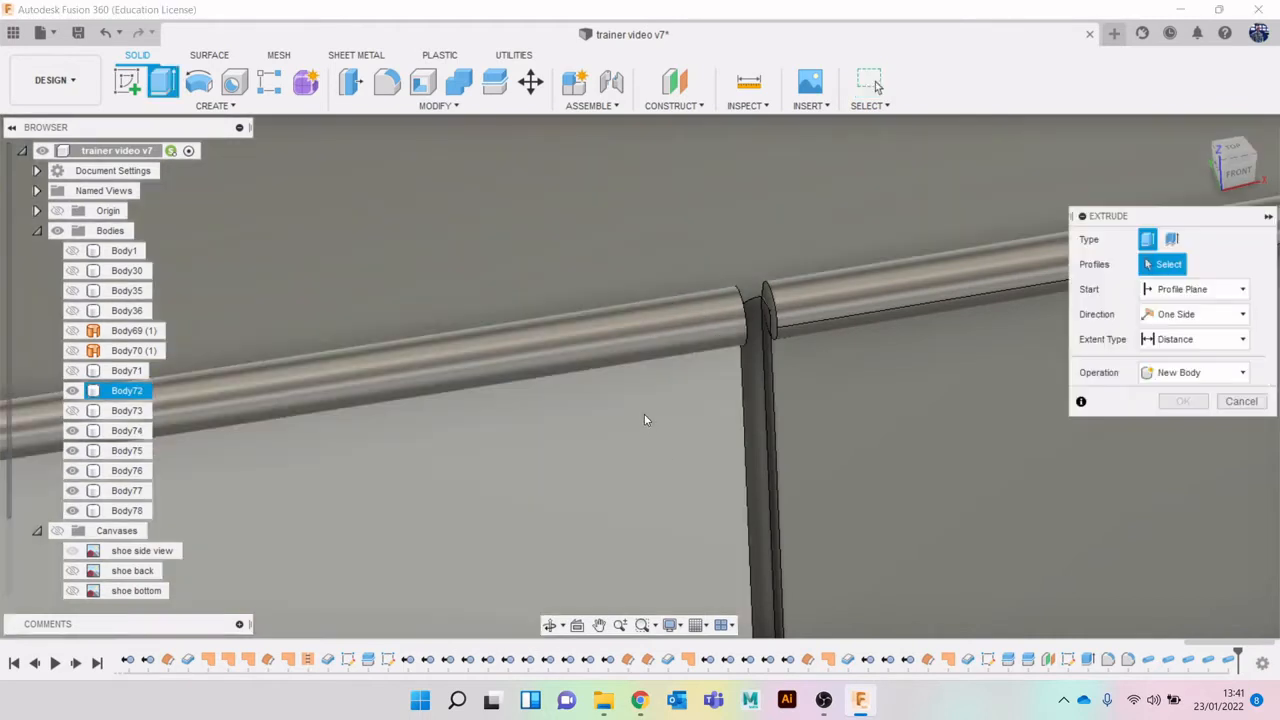
scroll(761, 330, "up", 2)
left_click(762, 266)
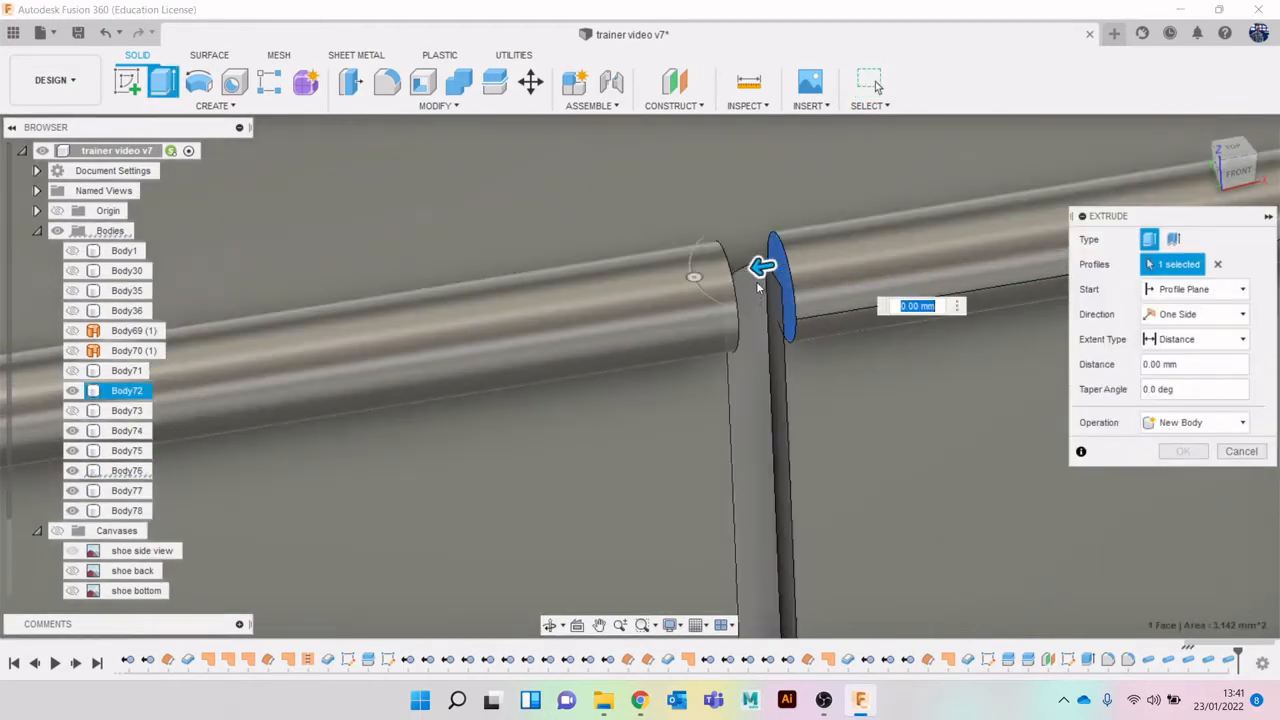
left_click_drag(741, 279, 739, 278)
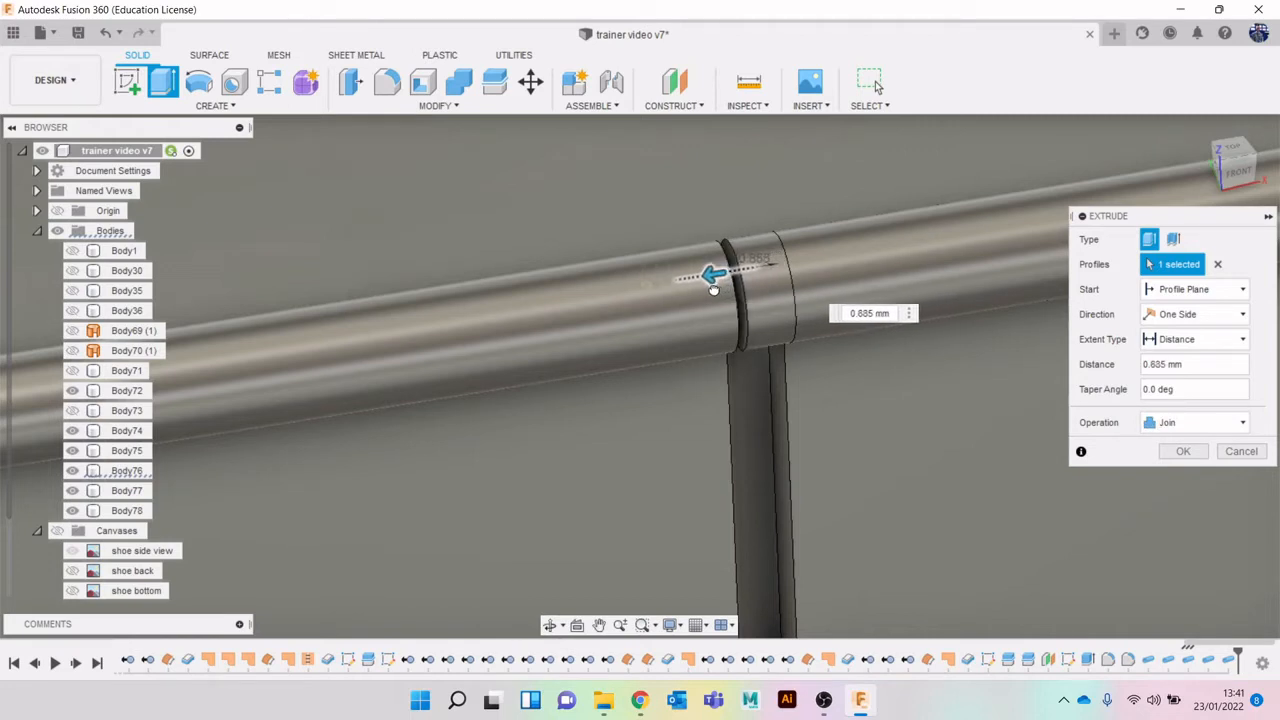
left_click_drag(713, 289, 672, 287)
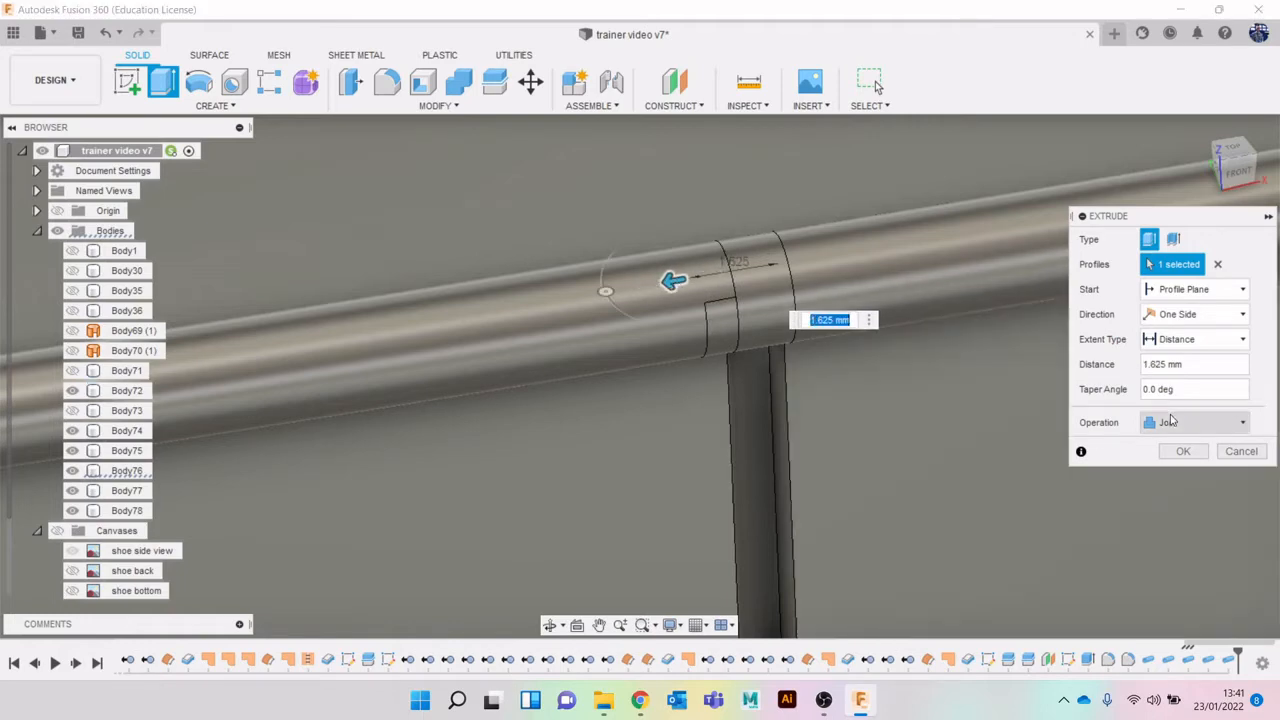
left_click(1186, 456)
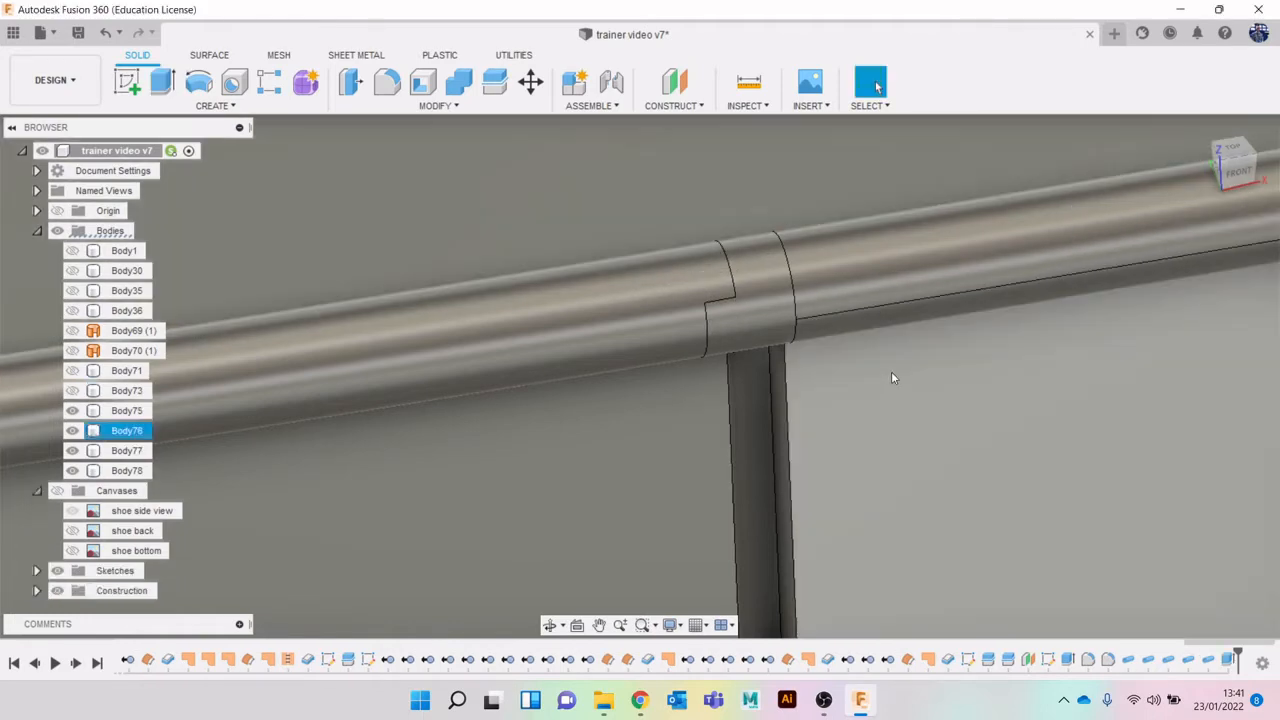
Extrude the wide-end pipe's end face about 1.6 mm across the groove above the large arch, joining the two pipes.
scroll(892, 348, "down", 3)
scroll(895, 325, "down", 3)
scroll(711, 438, "up", 5)
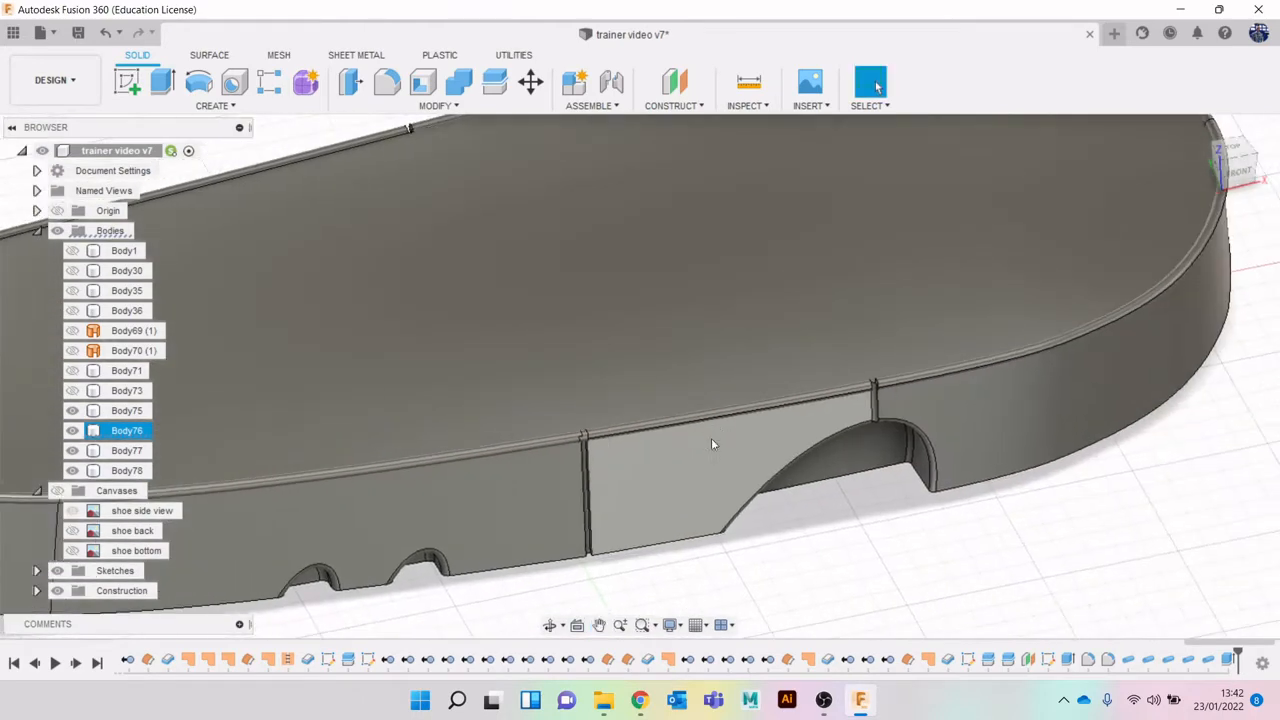
scroll(932, 406, "up", 5)
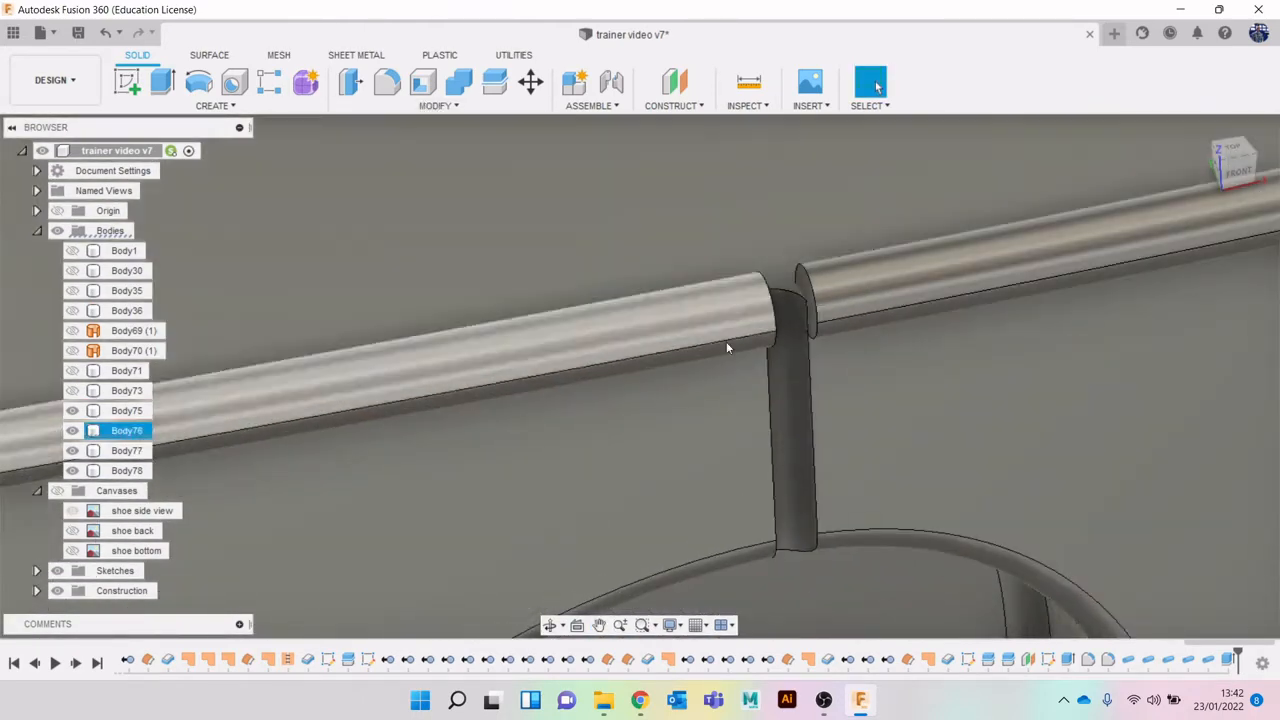
key("e")
left_click(806, 292)
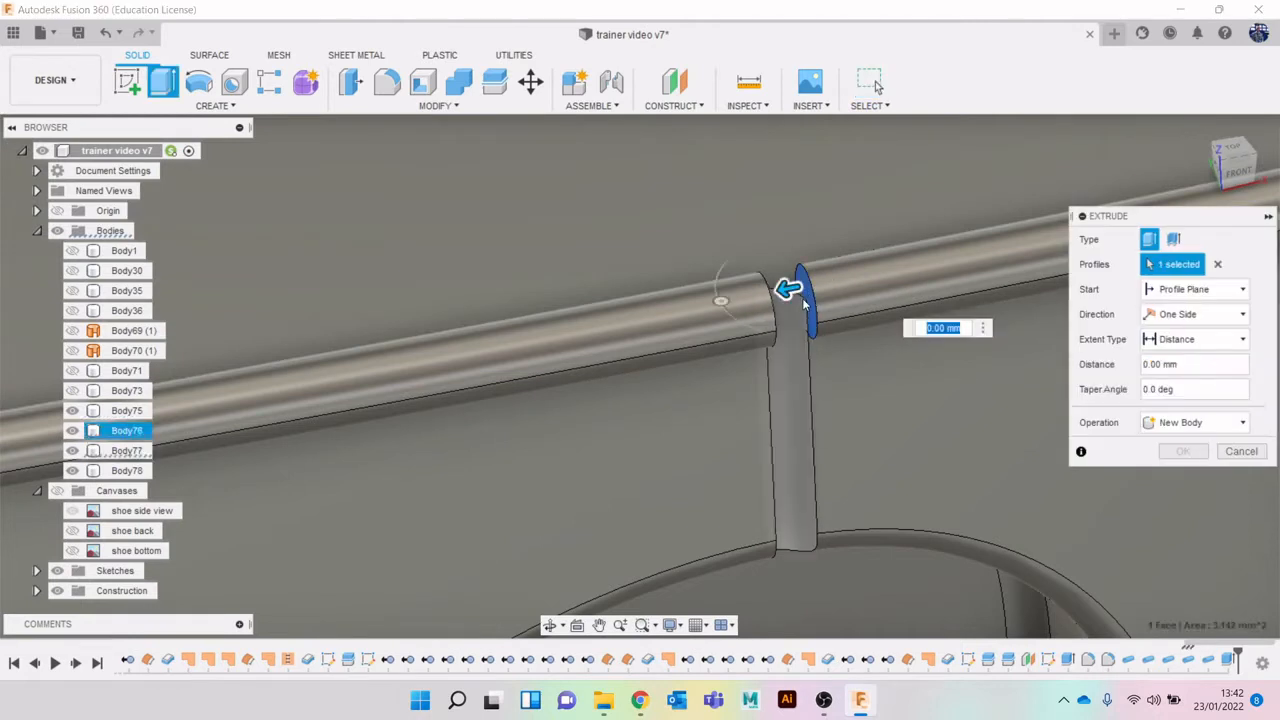
left_click_drag(762, 294, 708, 303)
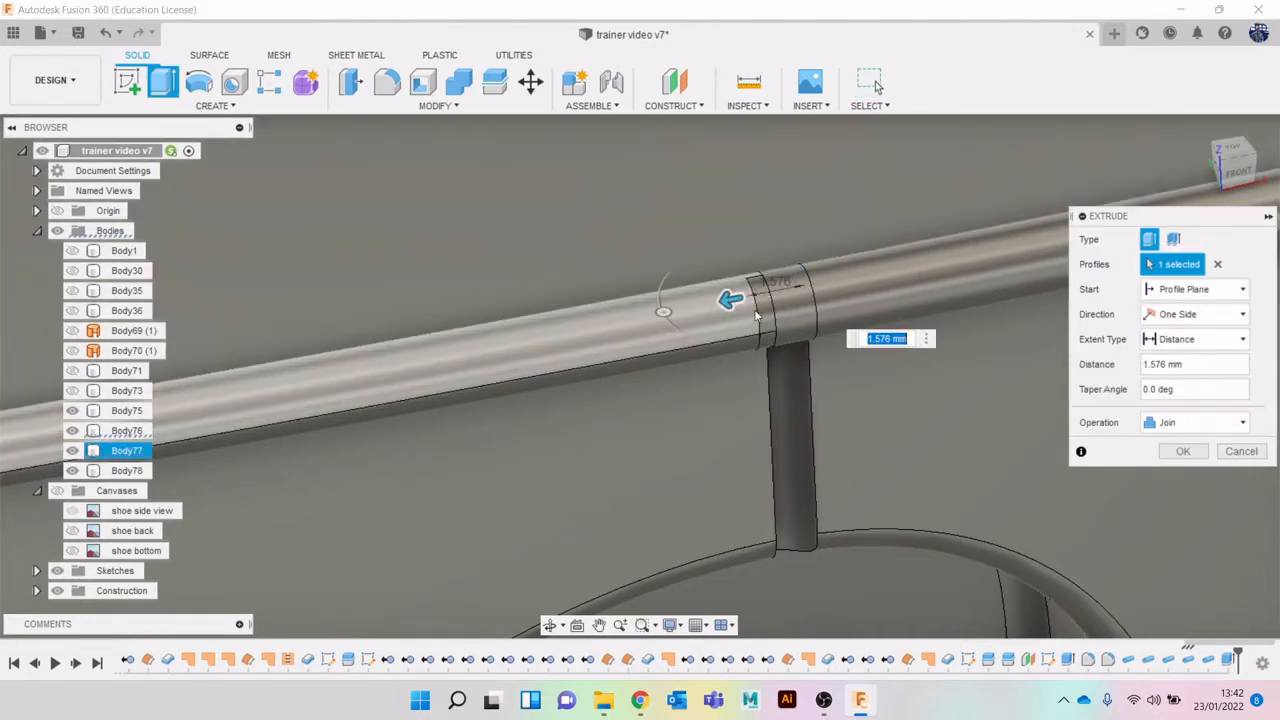
left_click(1176, 452)
scroll(937, 436, "down", 5)
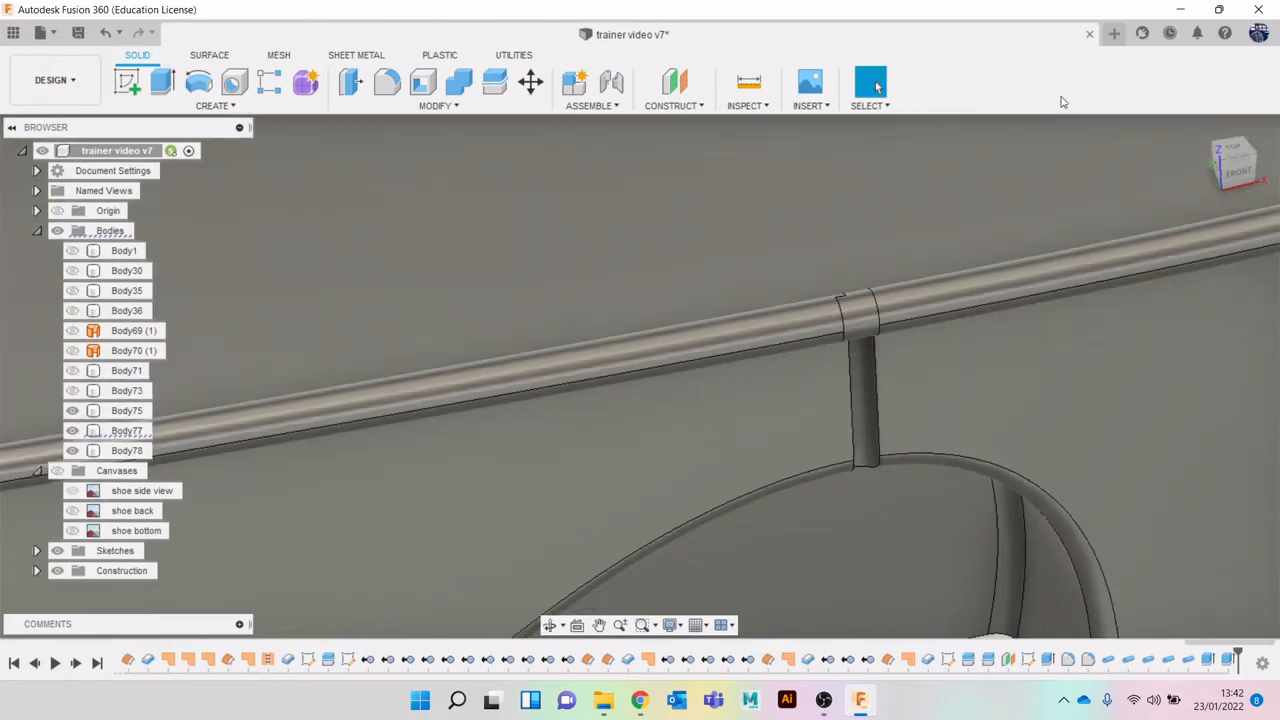
Extrude the pipe's end face about 1.2 mm across the first gap on the sole's far upper edge, joining the neighbouring pipes.
middle_click_drag(937, 436, 922, 549, "shift")
scroll(494, 260, "up", 6)
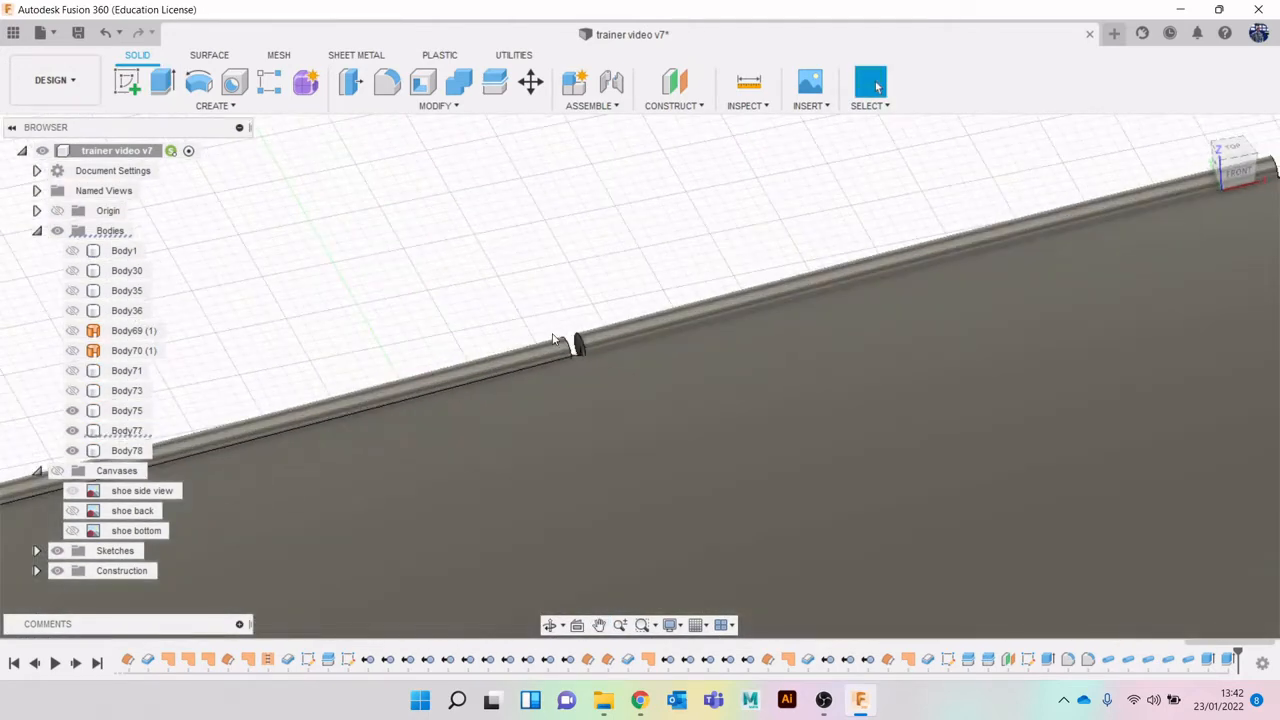
scroll(553, 340, "up", 5)
key("e")
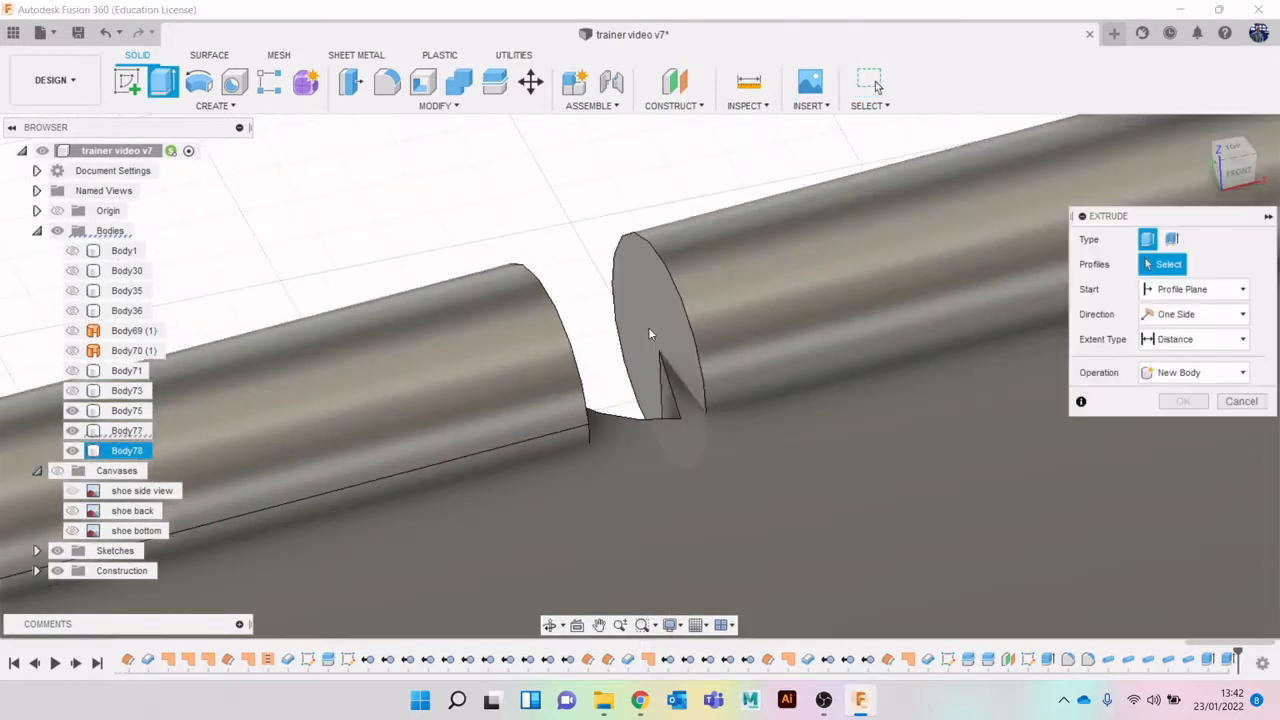
left_click(648, 333)
left_click_drag(640, 336, 475, 366)
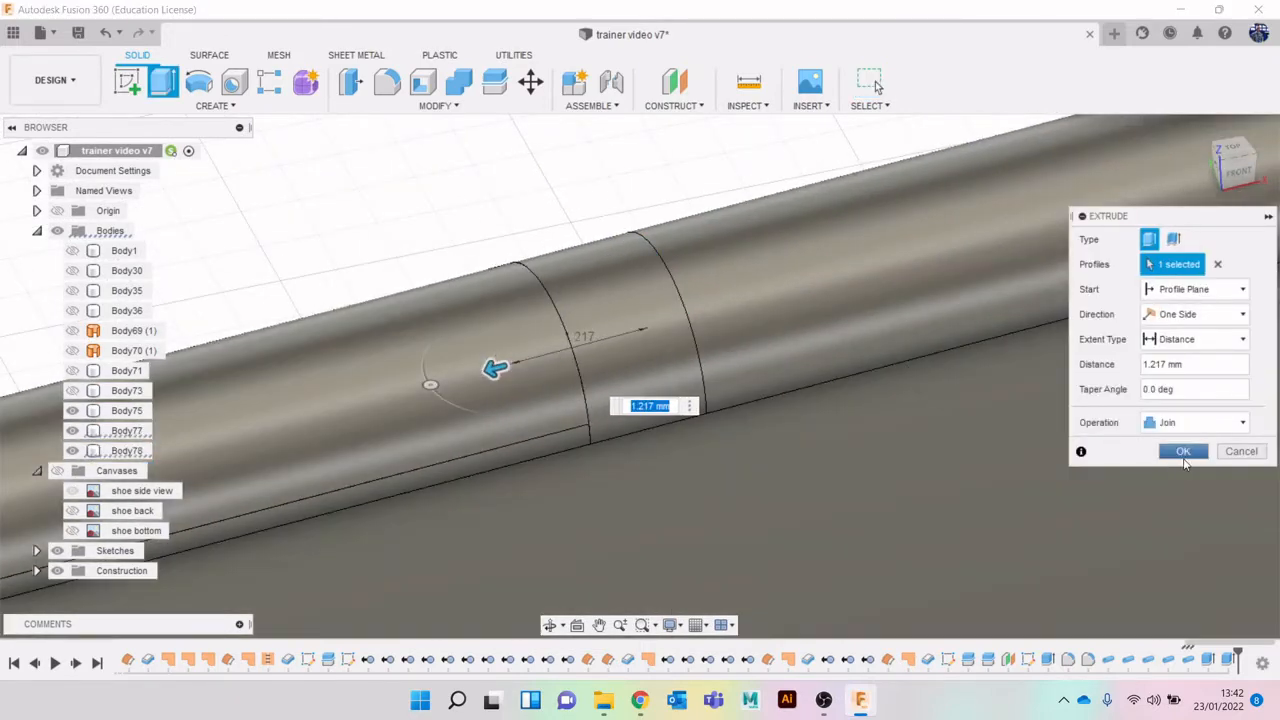
left_click(1183, 452)
Extrude the pipe's end face about 1.5 mm across the second gap on the sole's far upper edge, joining the neighbouring pipes.
scroll(1088, 409, "down", 10)
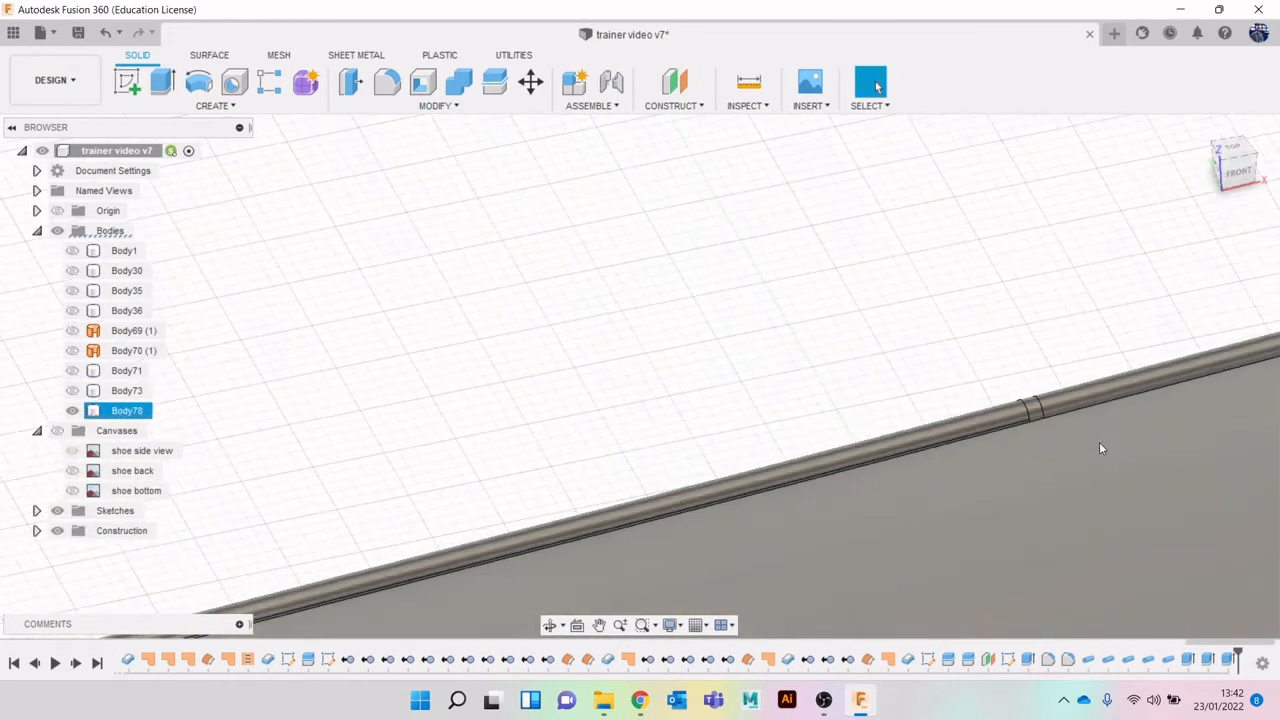
middle_click_drag(1099, 443, 958, 484)
scroll(1074, 471, "down", 3)
middle_click_drag(1074, 471, 347, 443)
left_click(617, 190)
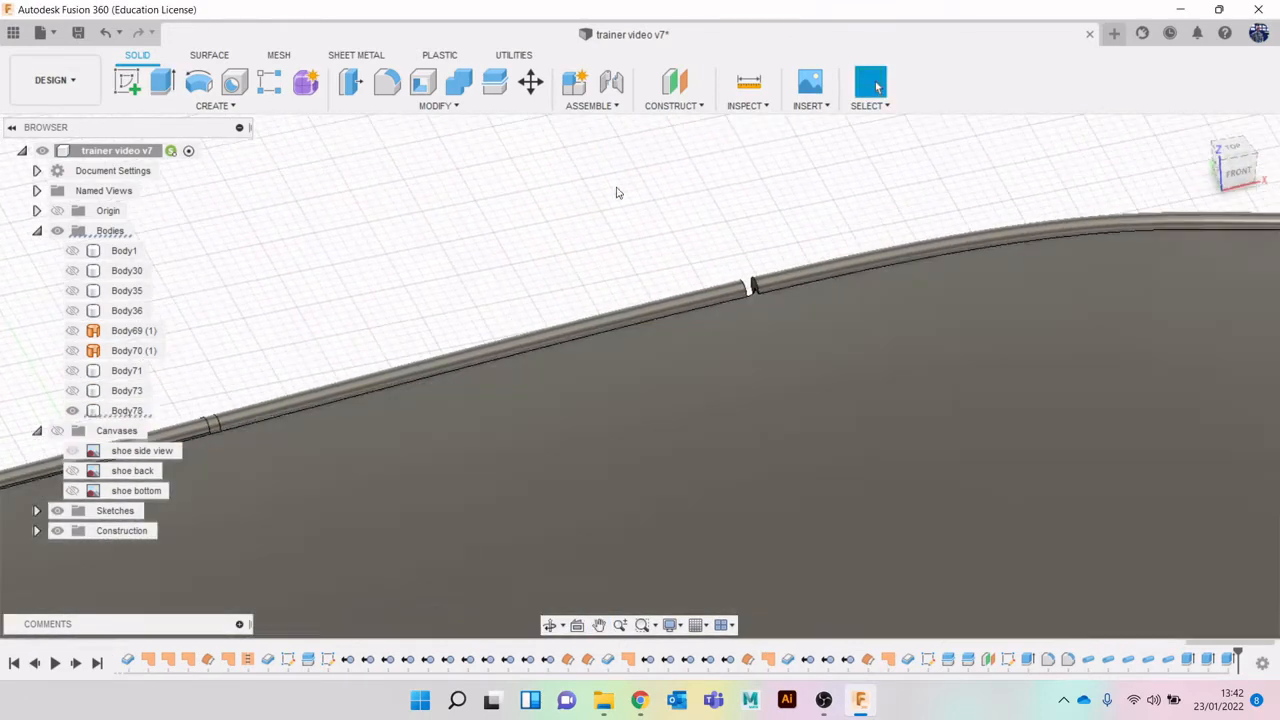
scroll(783, 320, "up", 6)
key("e")
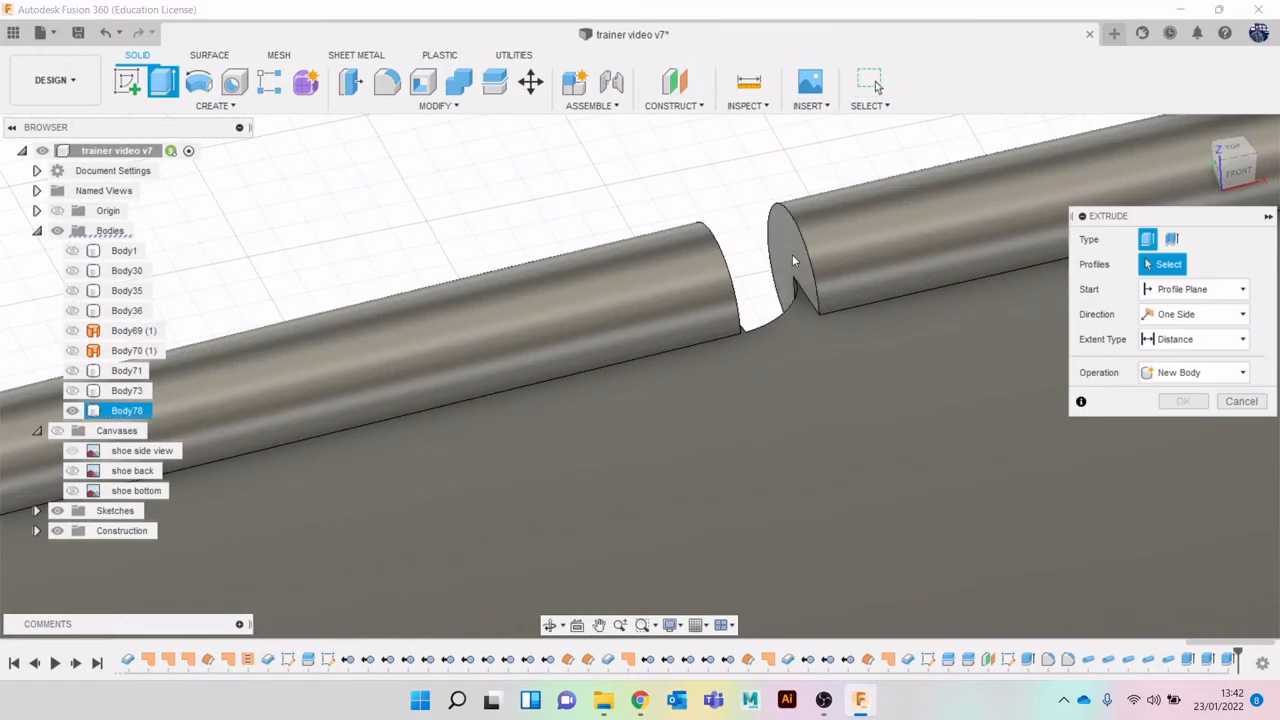
left_click(792, 260)
left_click_drag(765, 265, 662, 294)
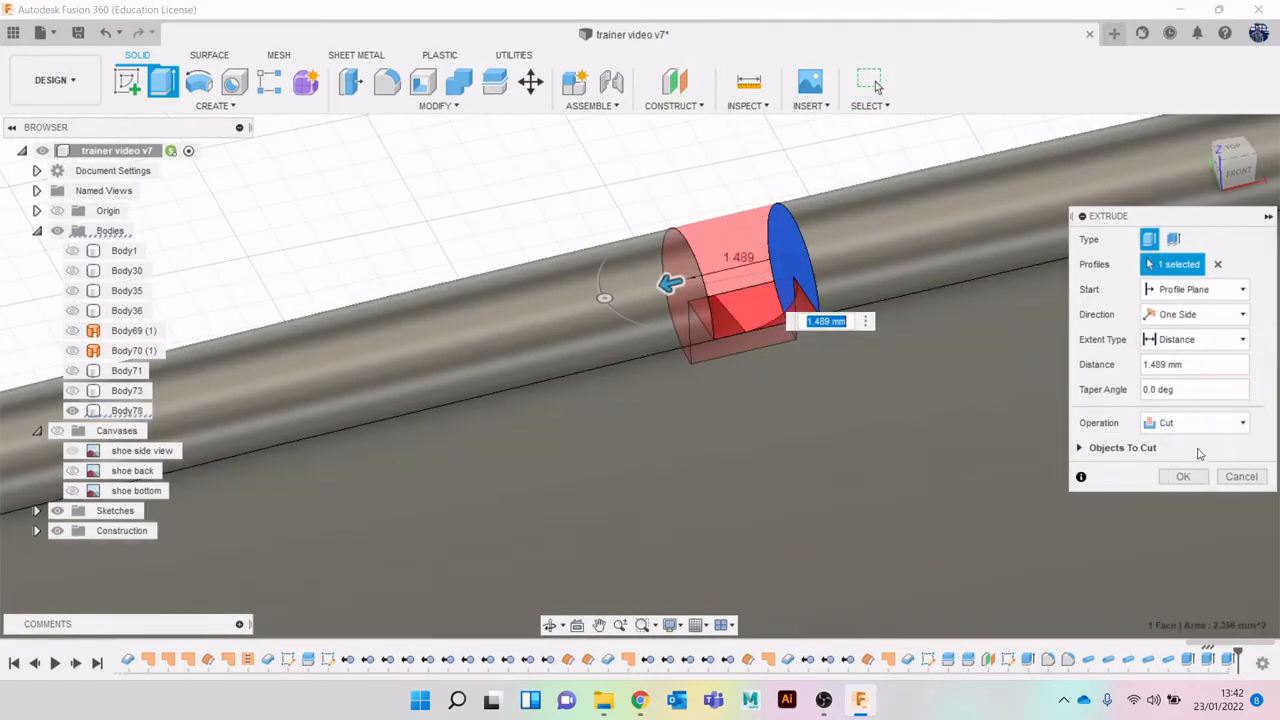
left_click(1198, 430)
left_click(1196, 443)
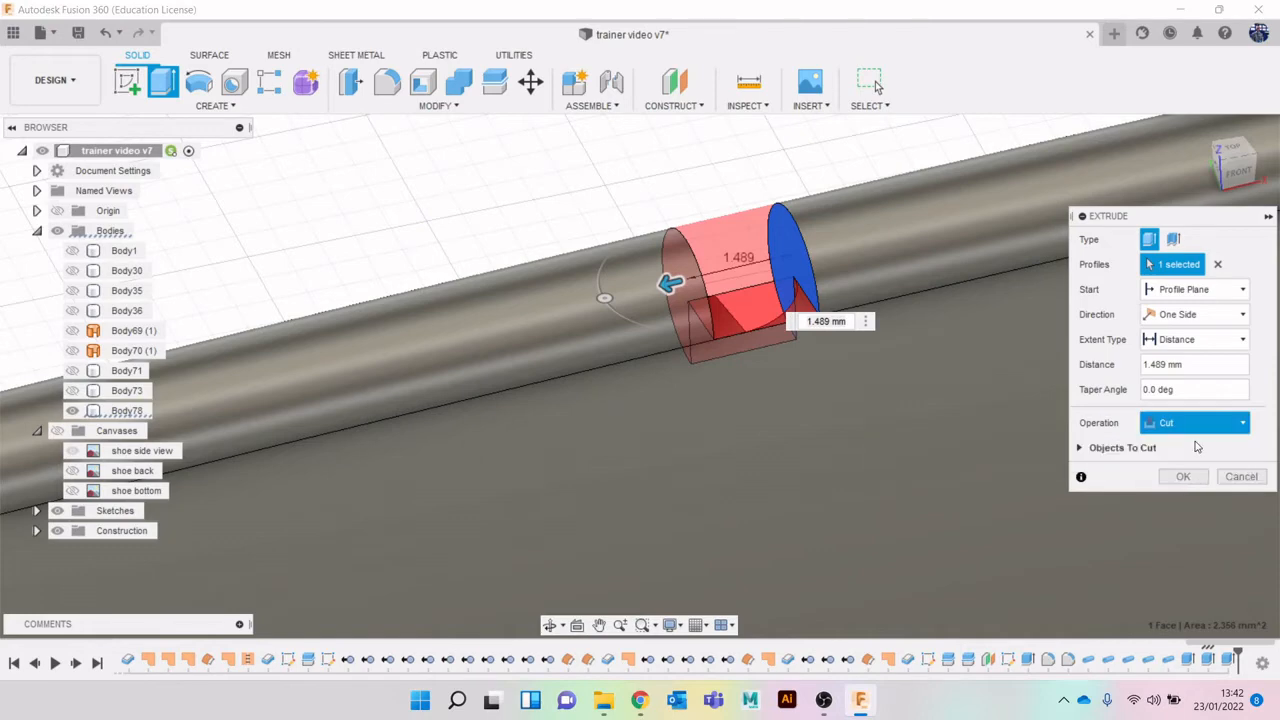
left_click(1185, 453)
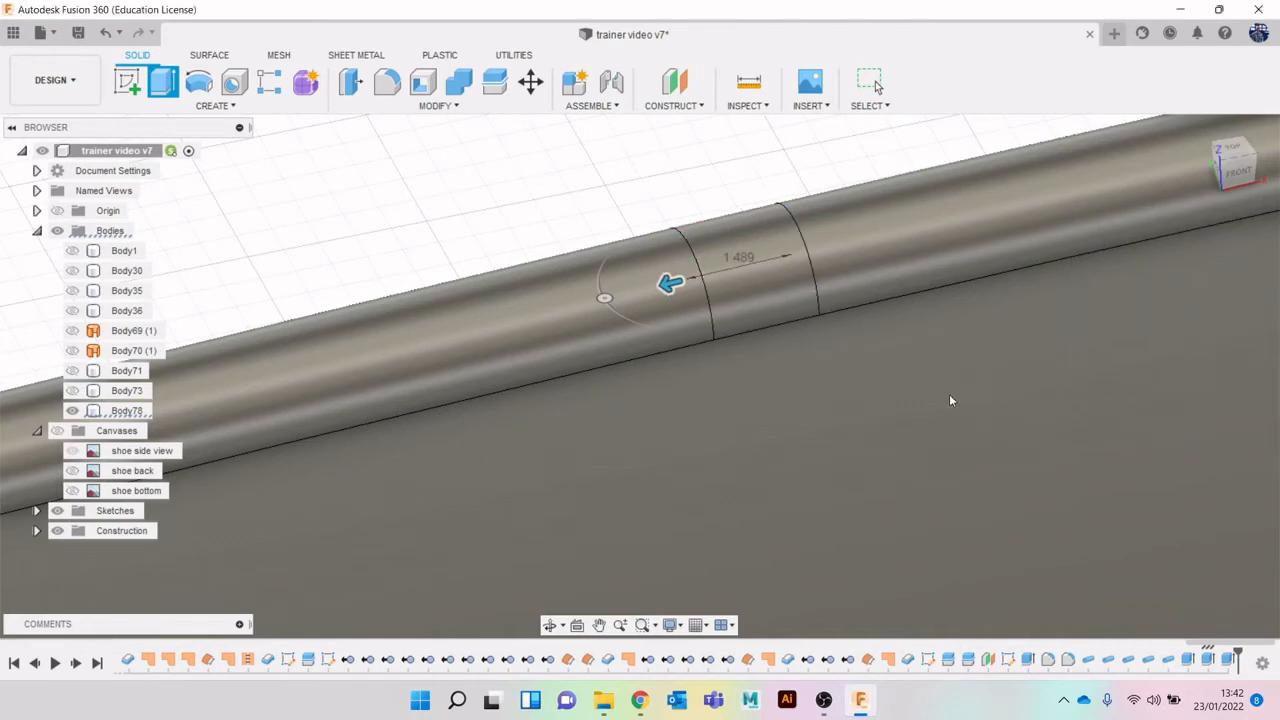
scroll(940, 397, "down", 5)
scroll(916, 398, "down", 4)
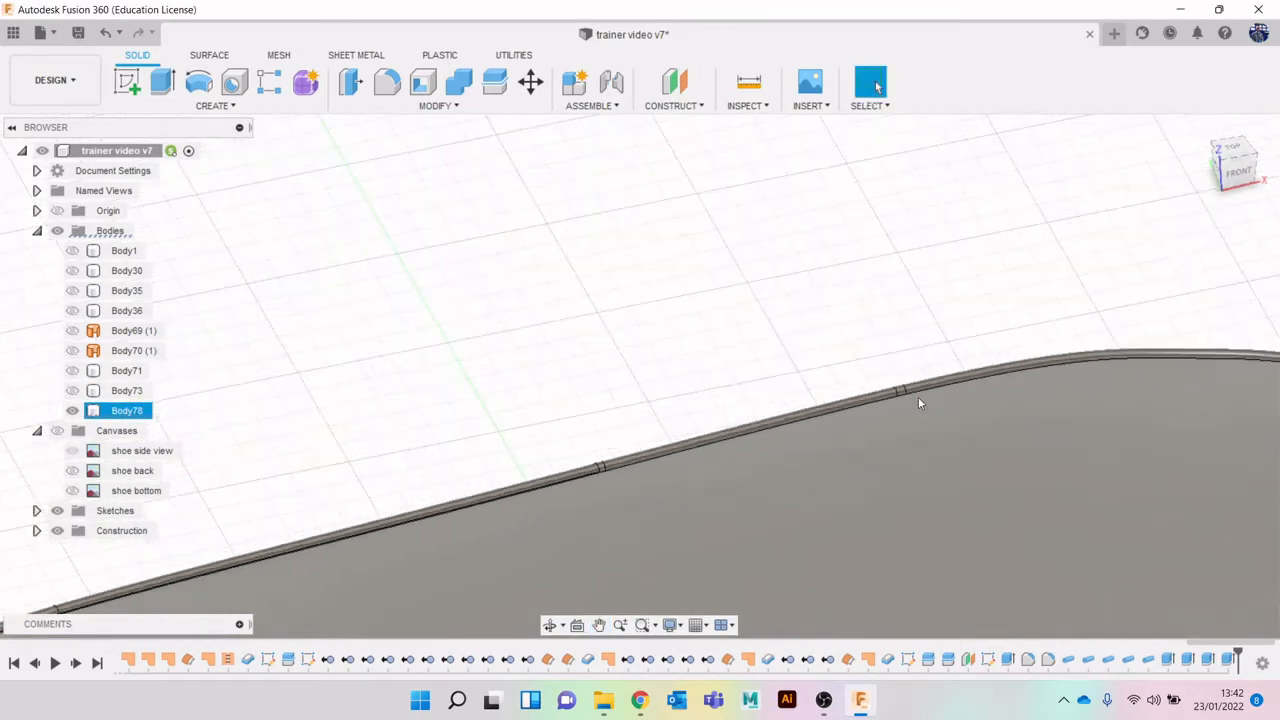
middle_click_drag(918, 397, 958, 190)
scroll(960, 194, "down", 2)
middle_click_drag(992, 309, 880, 362)
left_click(1244, 175)
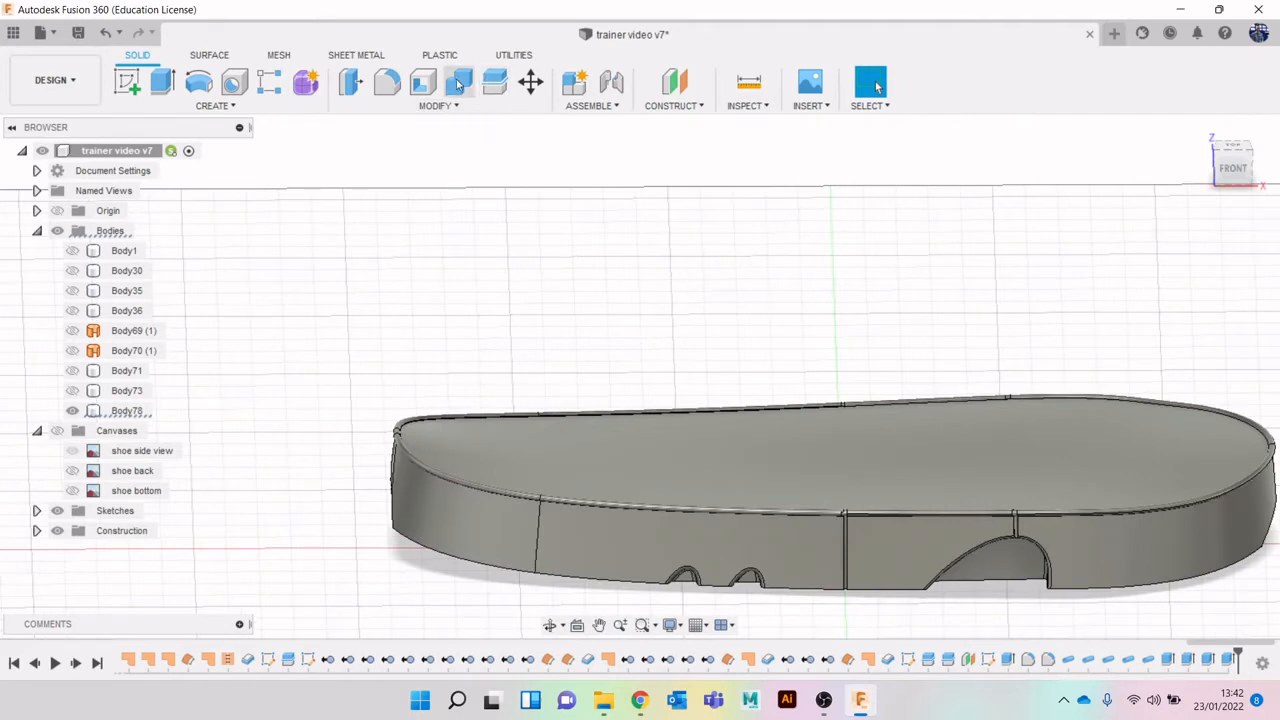
left_click(457, 85)
left_click(849, 540)
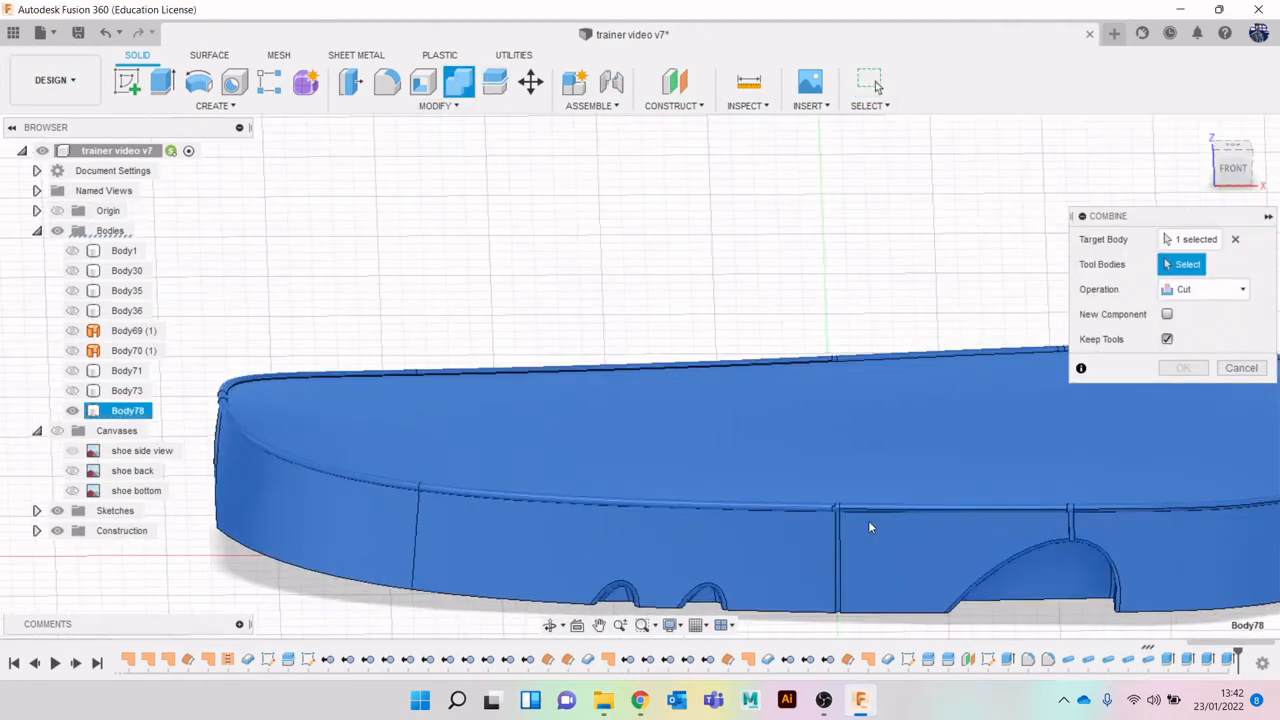
scroll(878, 516, "down", 1)
left_click(1238, 369)
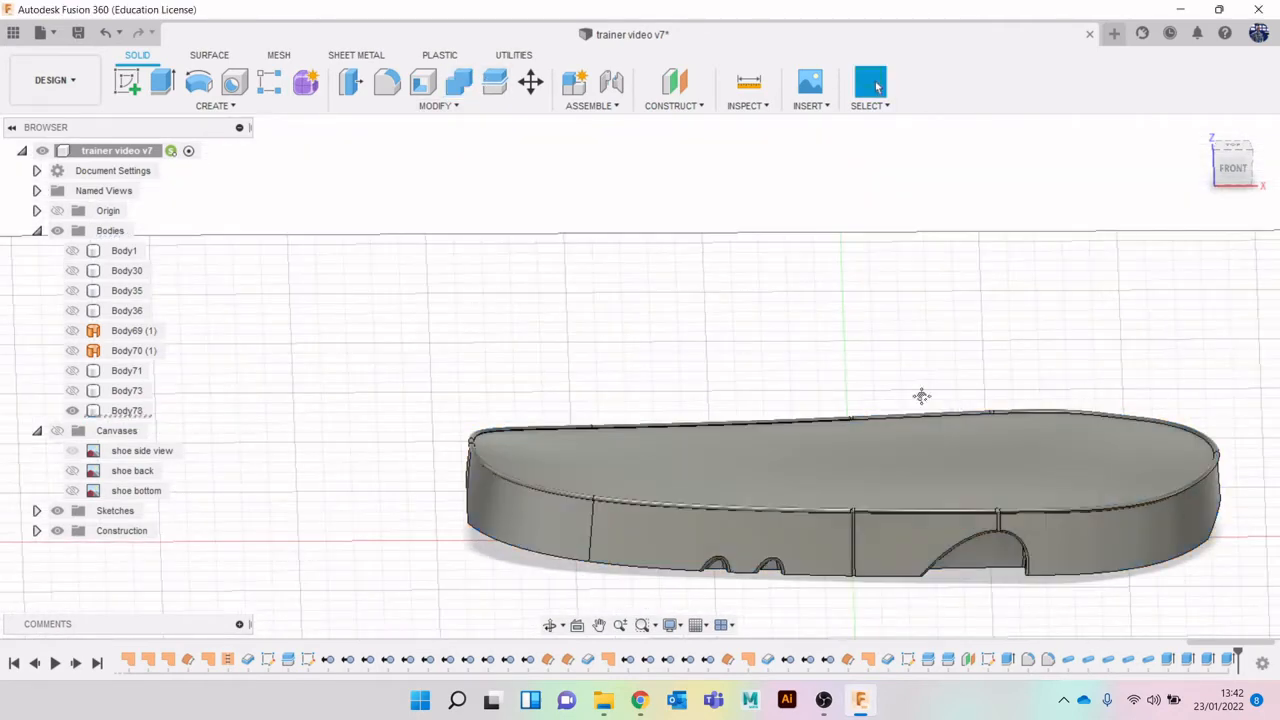
middle_click_drag(920, 394, 376, 269, "shift")
left_click_drag(286, 277, 1190, 582)
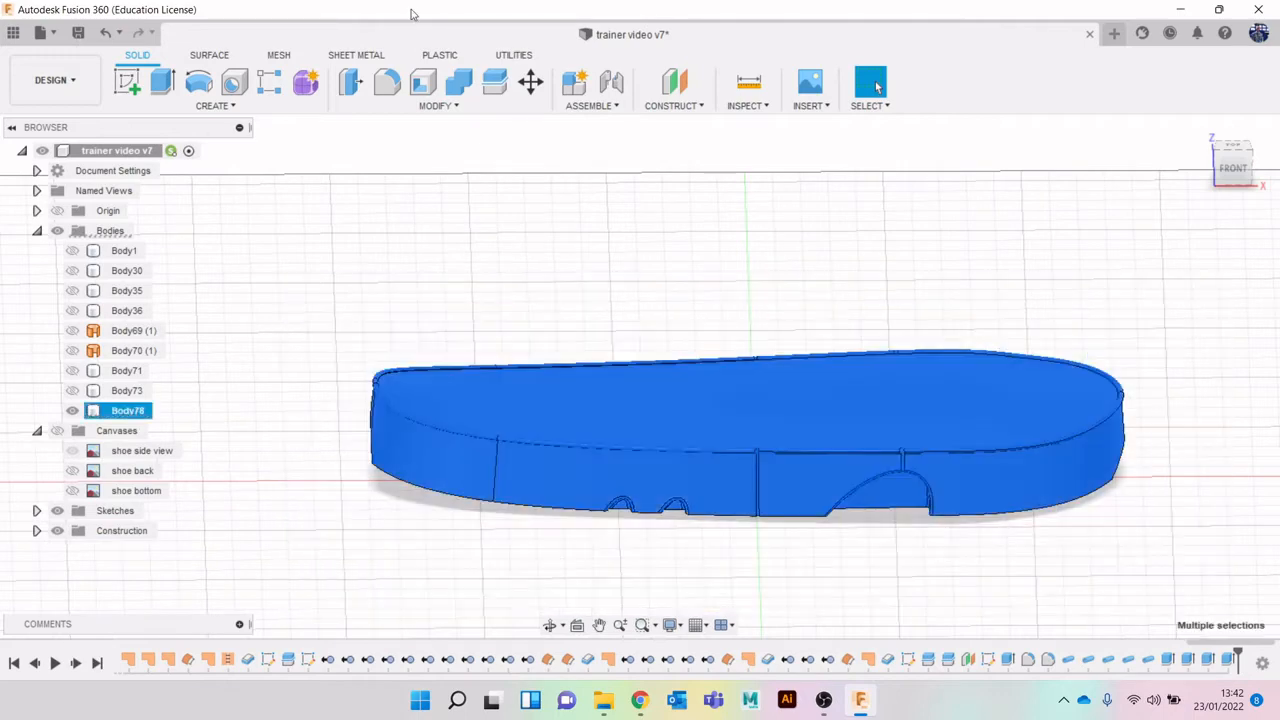
left_click(465, 92)
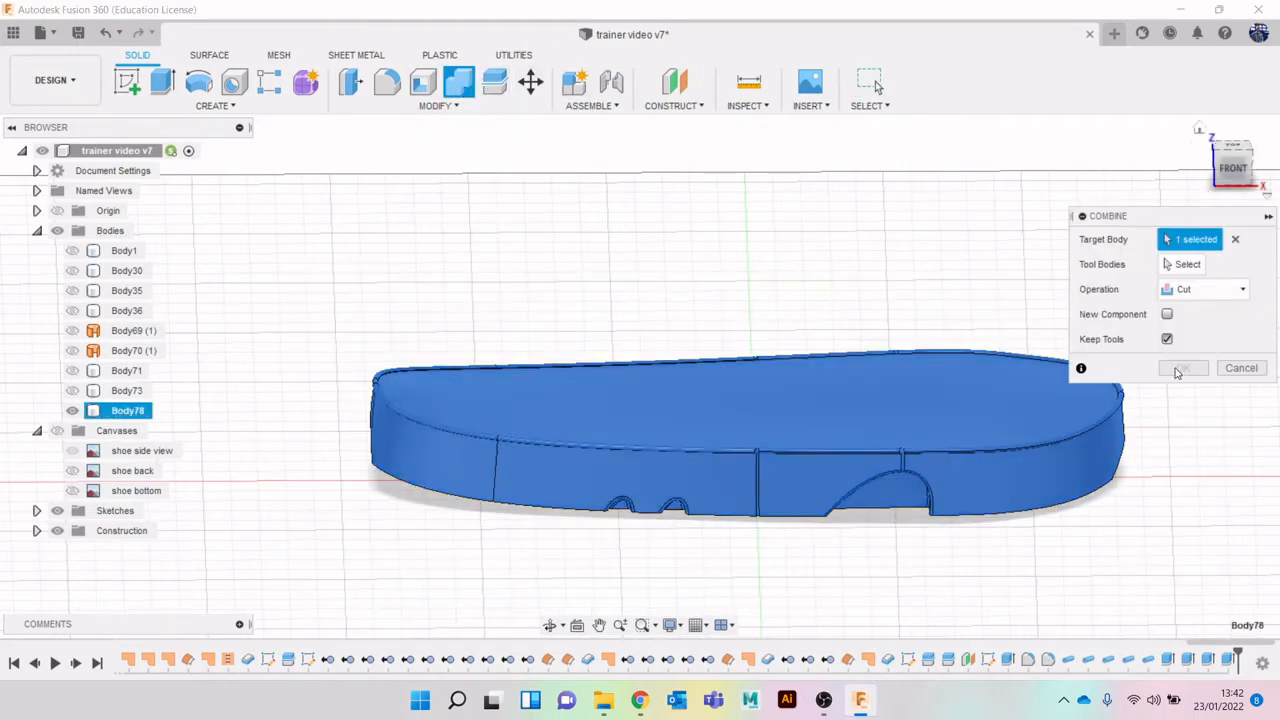
left_click(1241, 368)
Try to delete the stepped pipe face bridging the front groove left of the large arch.
scroll(982, 489, "up", 8)
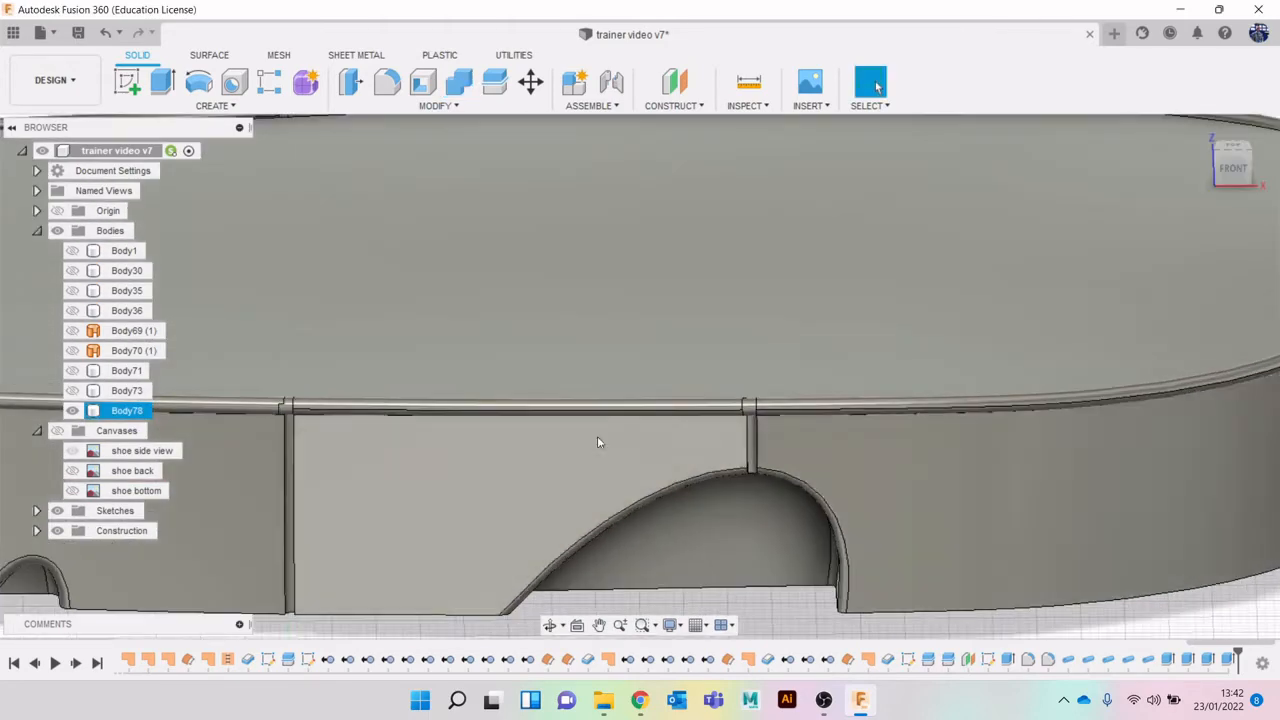
scroll(597, 441, "up", 8)
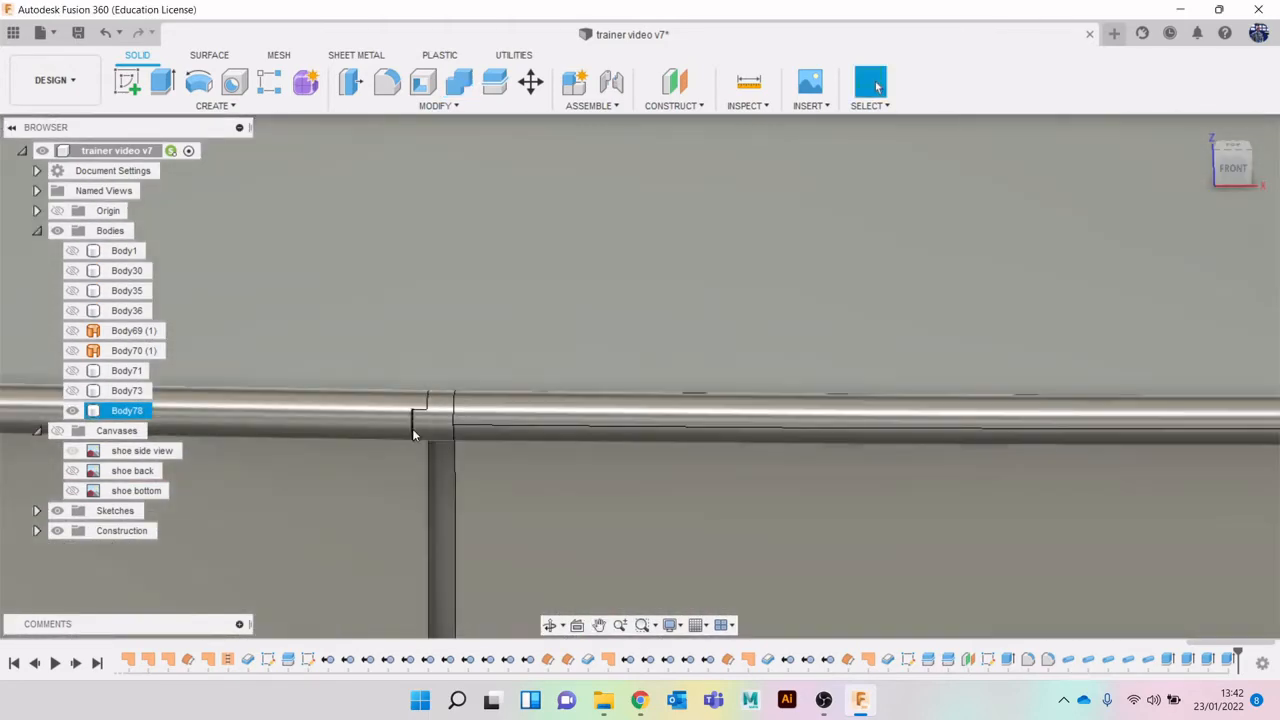
left_click(418, 428)
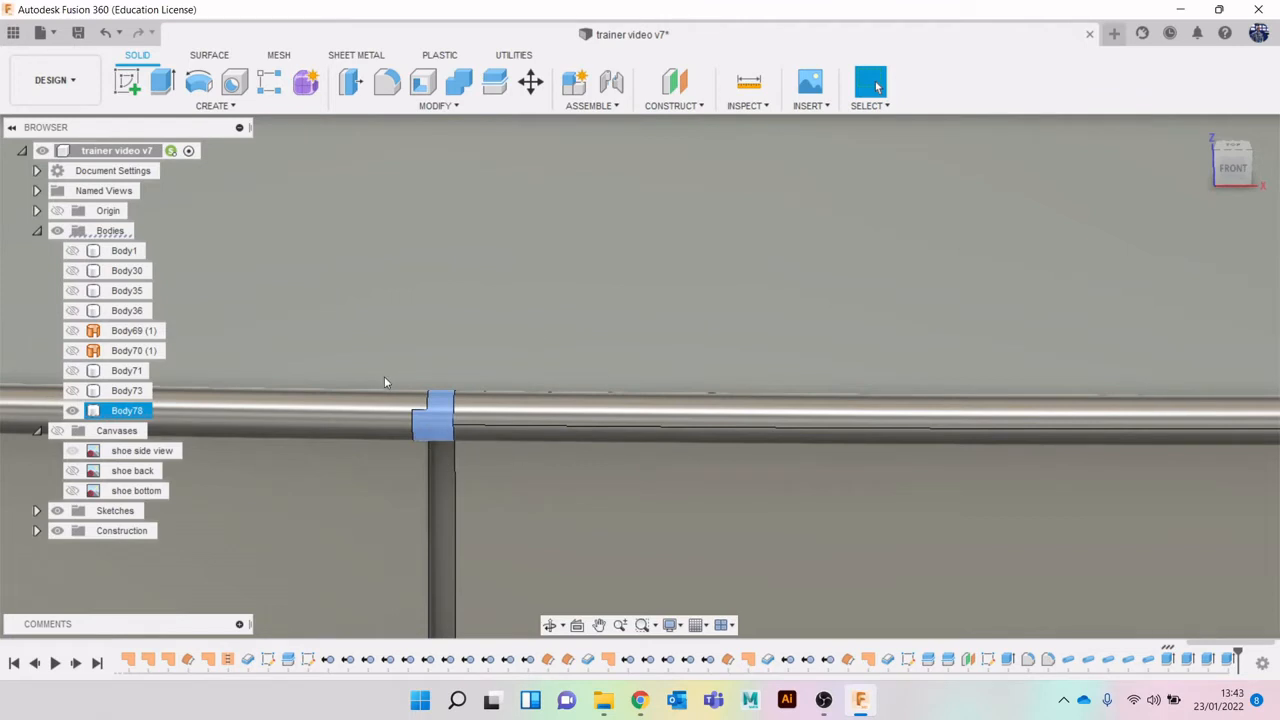
key("Delete")
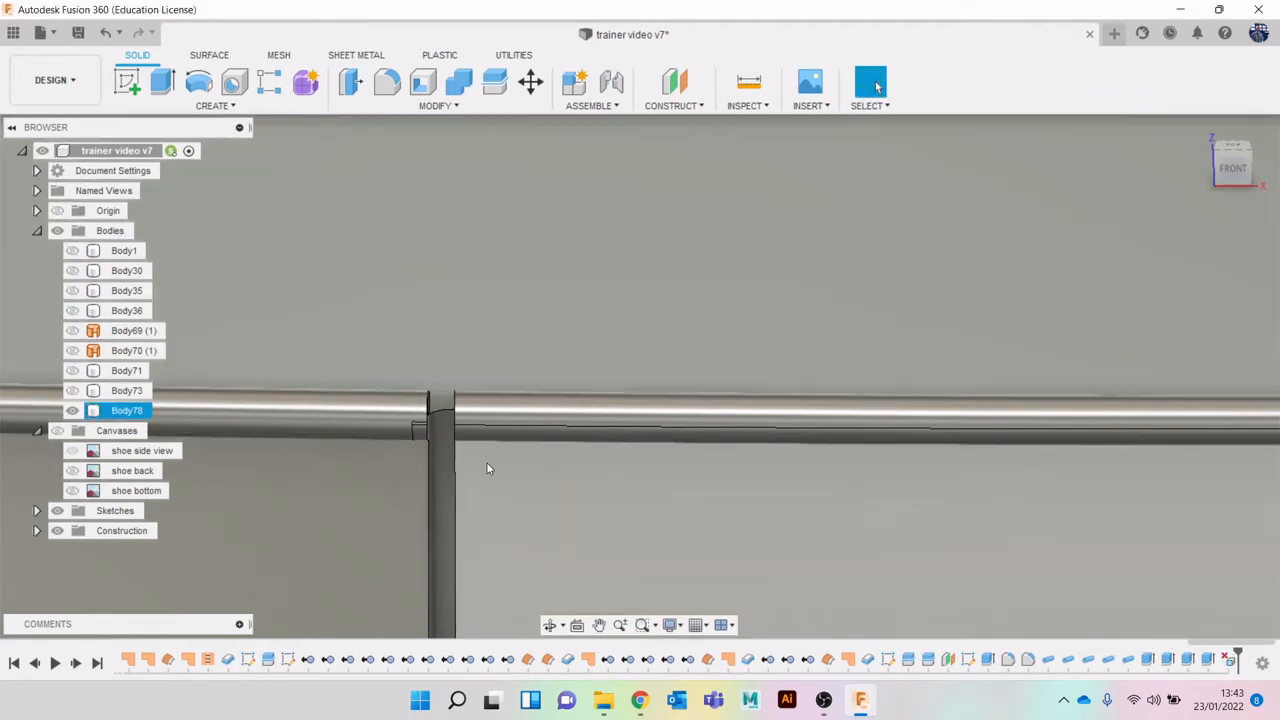
scroll(508, 433, "down", 5)
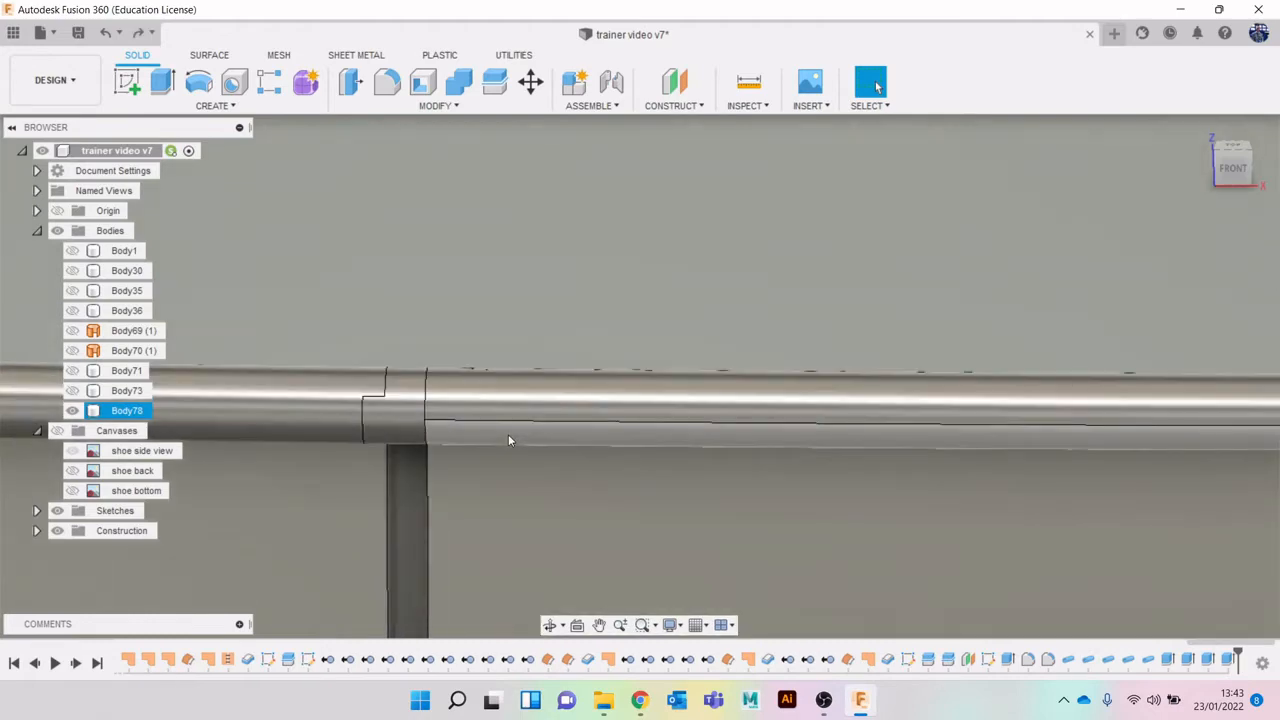
Create a 2 mm circular pipe as a new body along the sole's front lower edge, following the two small arches up to the groove.
scroll(490, 381, "down", 5)
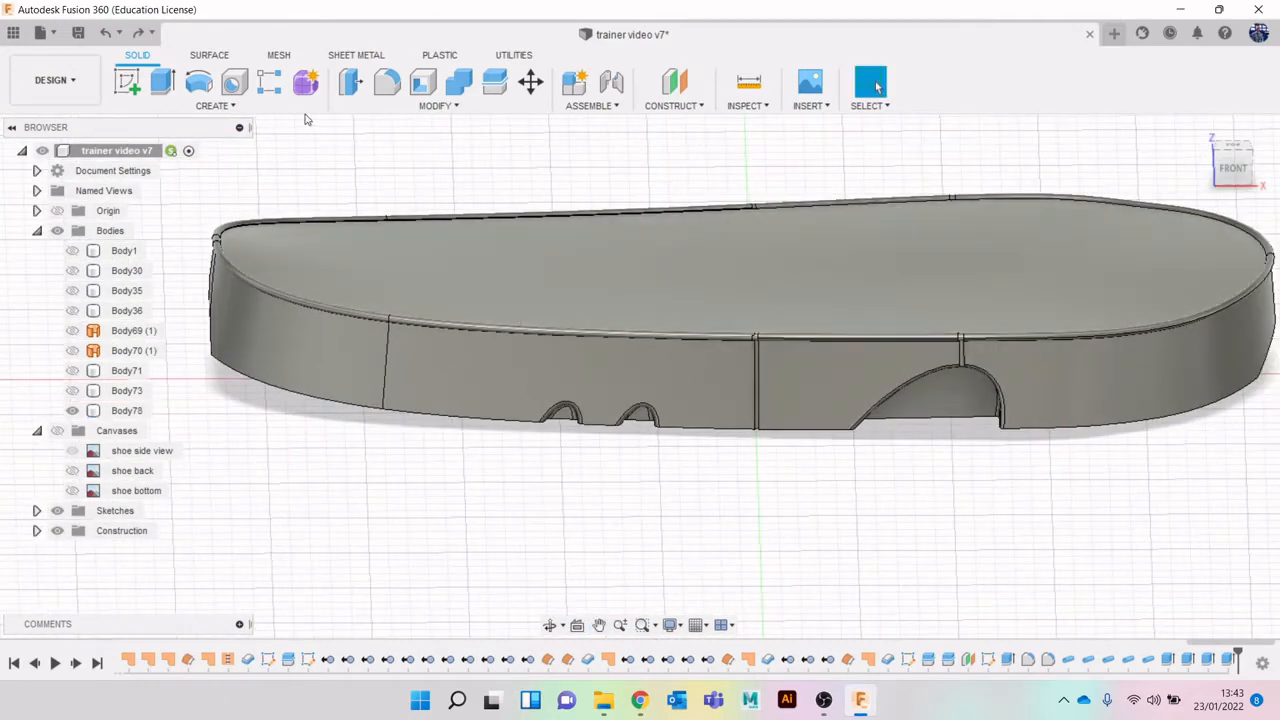
left_click(212, 105)
left_click(140, 454)
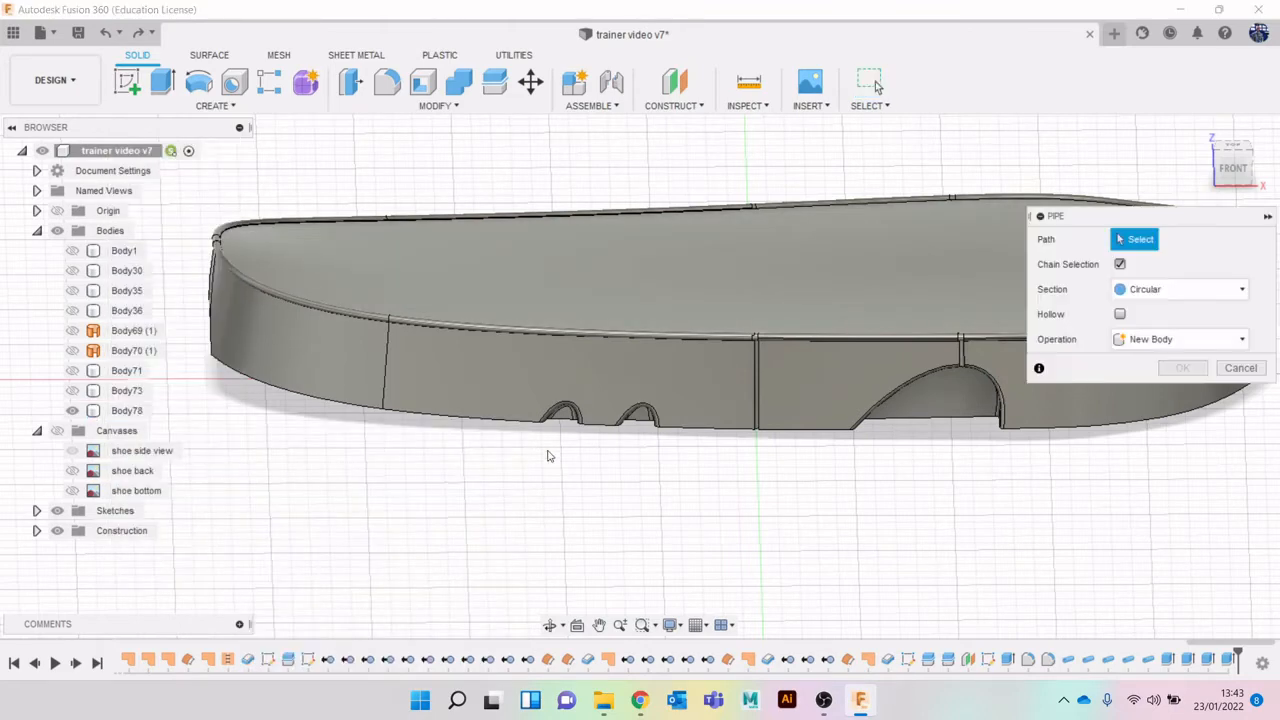
left_click(447, 421)
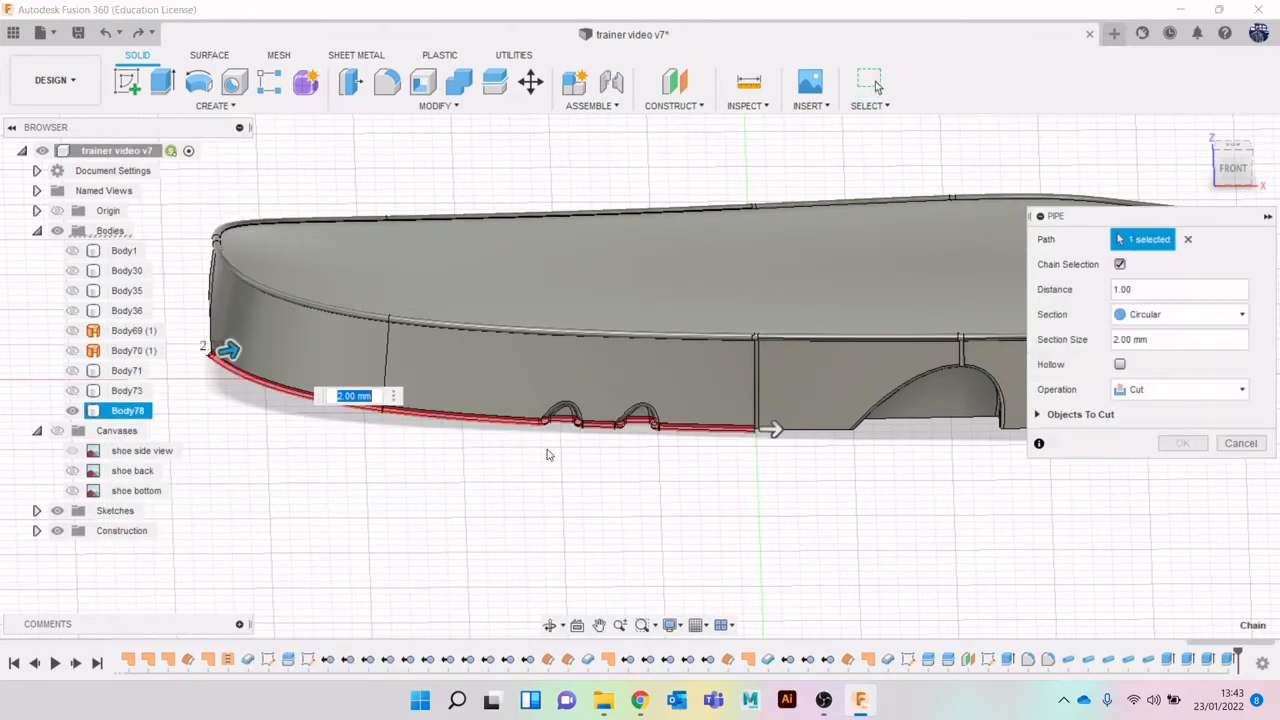
left_click(1182, 381)
left_click(1180, 466)
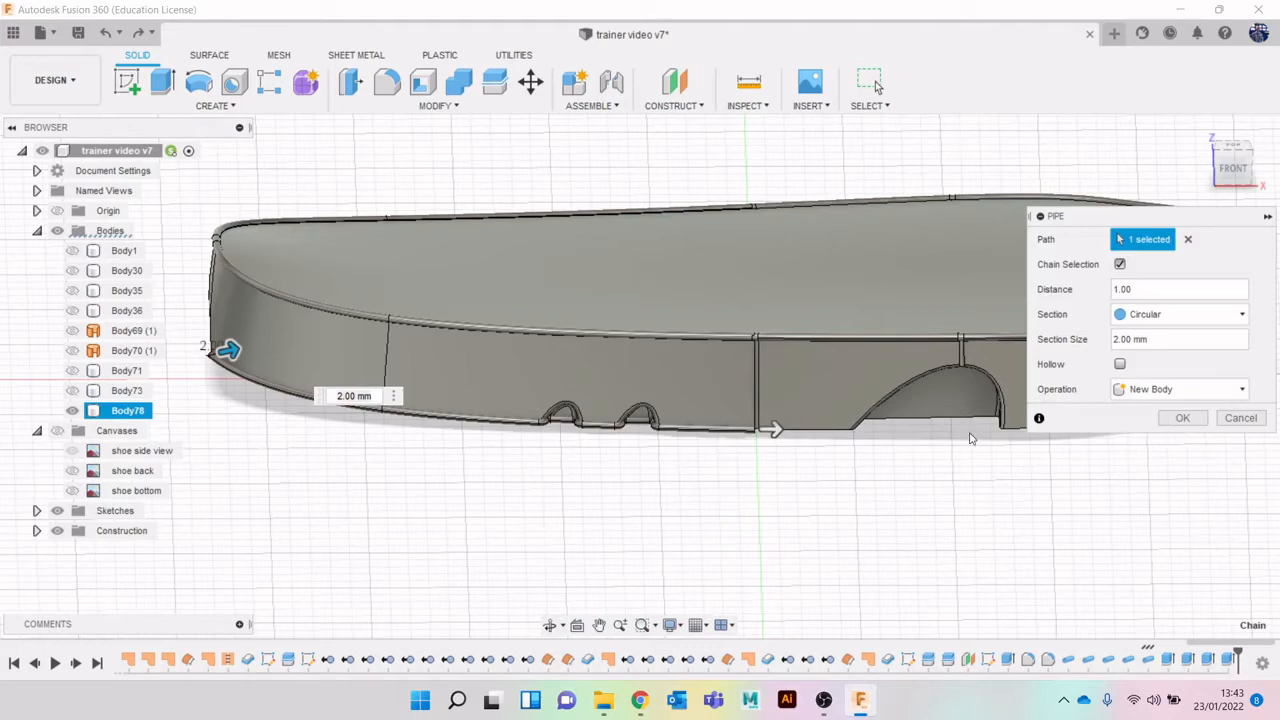
scroll(760, 457, "up", 10)
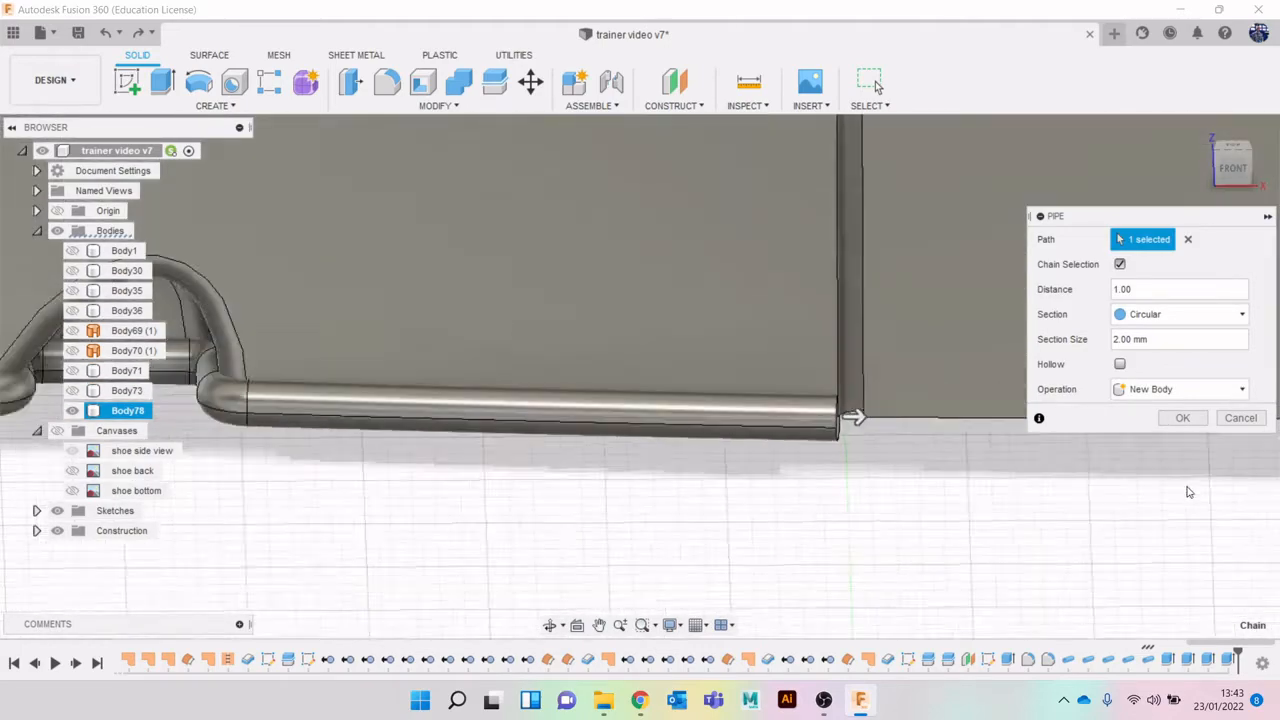
scroll(1188, 492, "down", 1)
left_click(1180, 420)
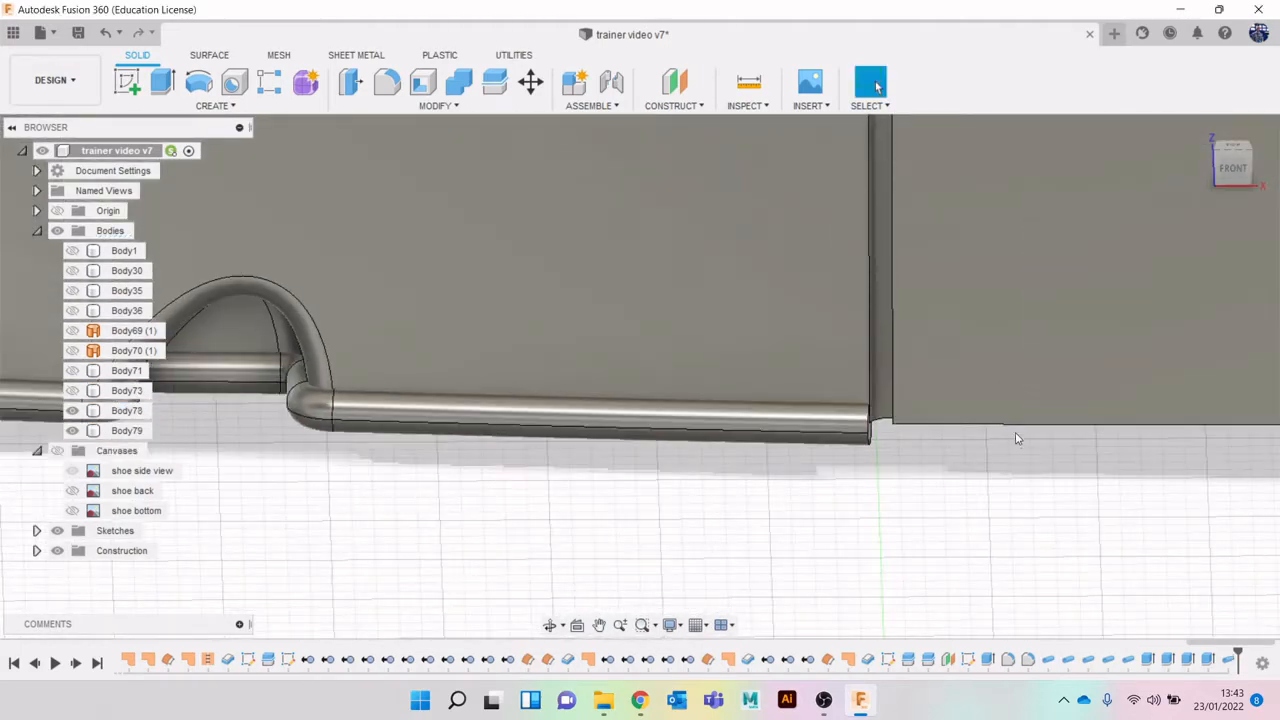
Create a 2 mm circular pipe as a new body along the far lower edge, around the narrow end's corner to the end notch.
scroll(876, 412, "down", 3)
scroll(878, 411, "down", 3)
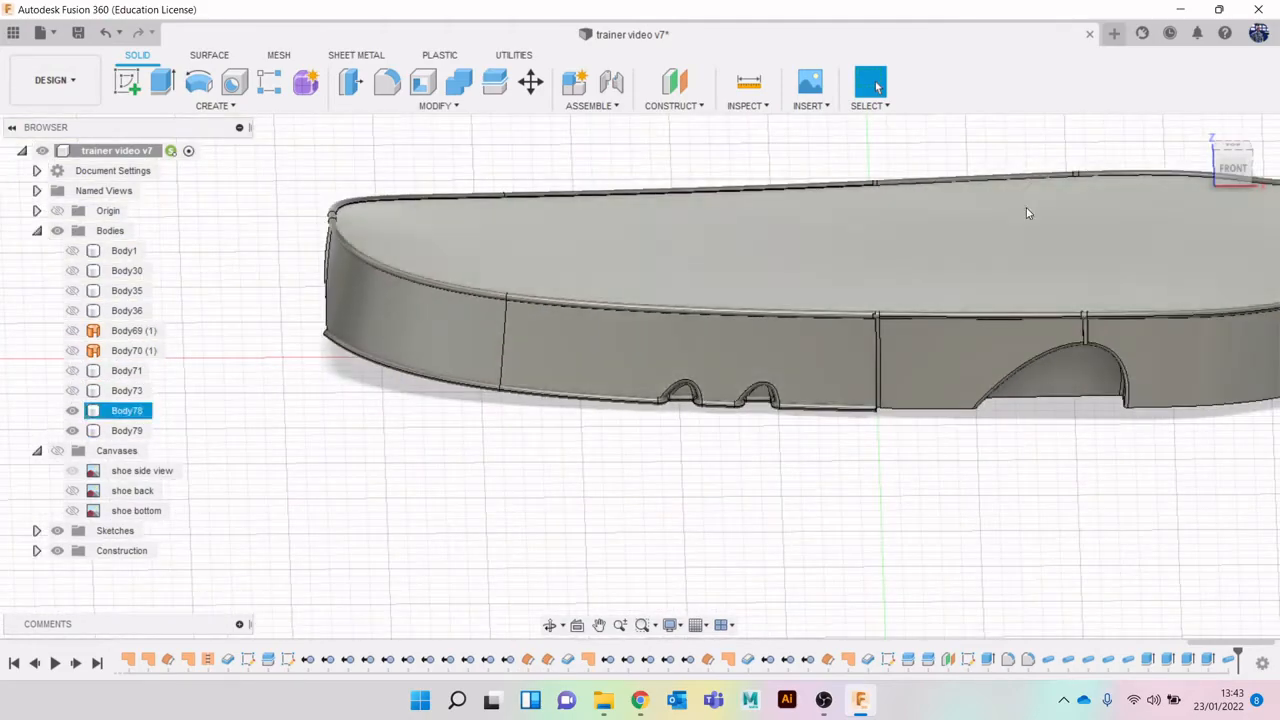
mouse_move(1240, 166)
left_mouse_down()
mouse_move(1251, 148)
mouse_move(1277, 168)
left_mouse_up()
left_click(265, 105)
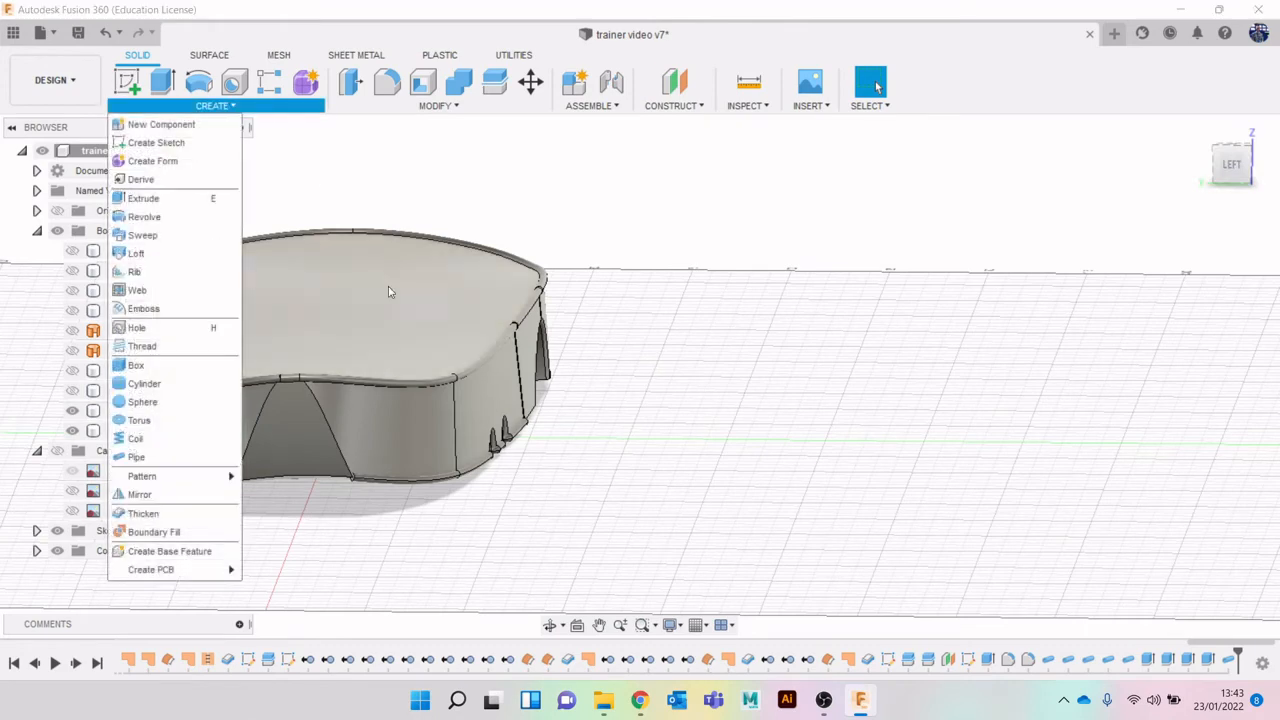
left_click(150, 457)
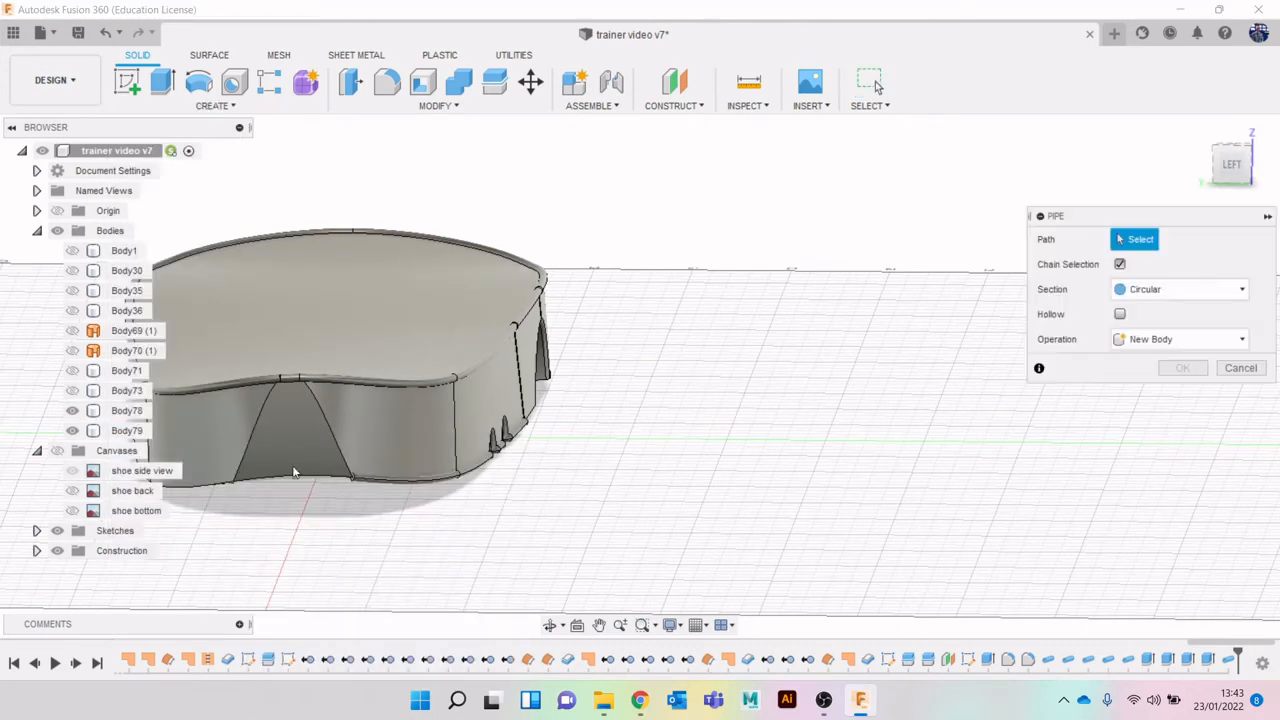
middle_click_drag(793, 497, 891, 466)
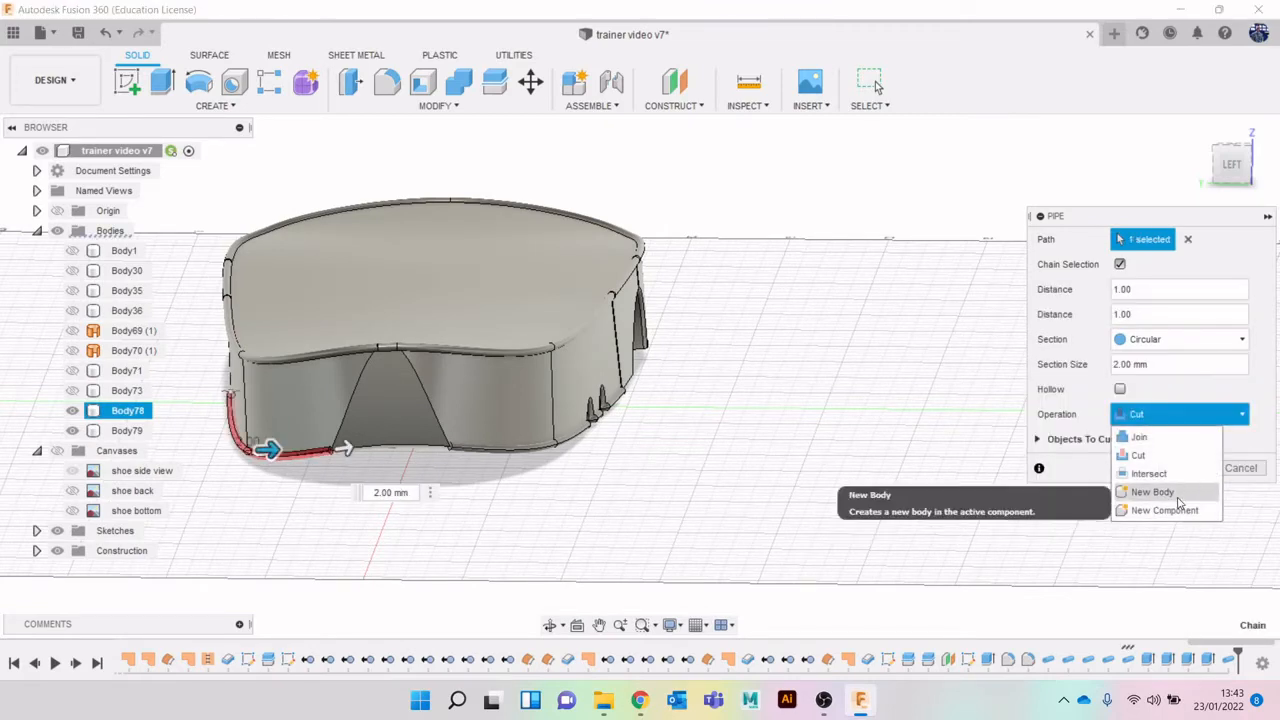
left_click(1155, 492)
left_click(1188, 445)
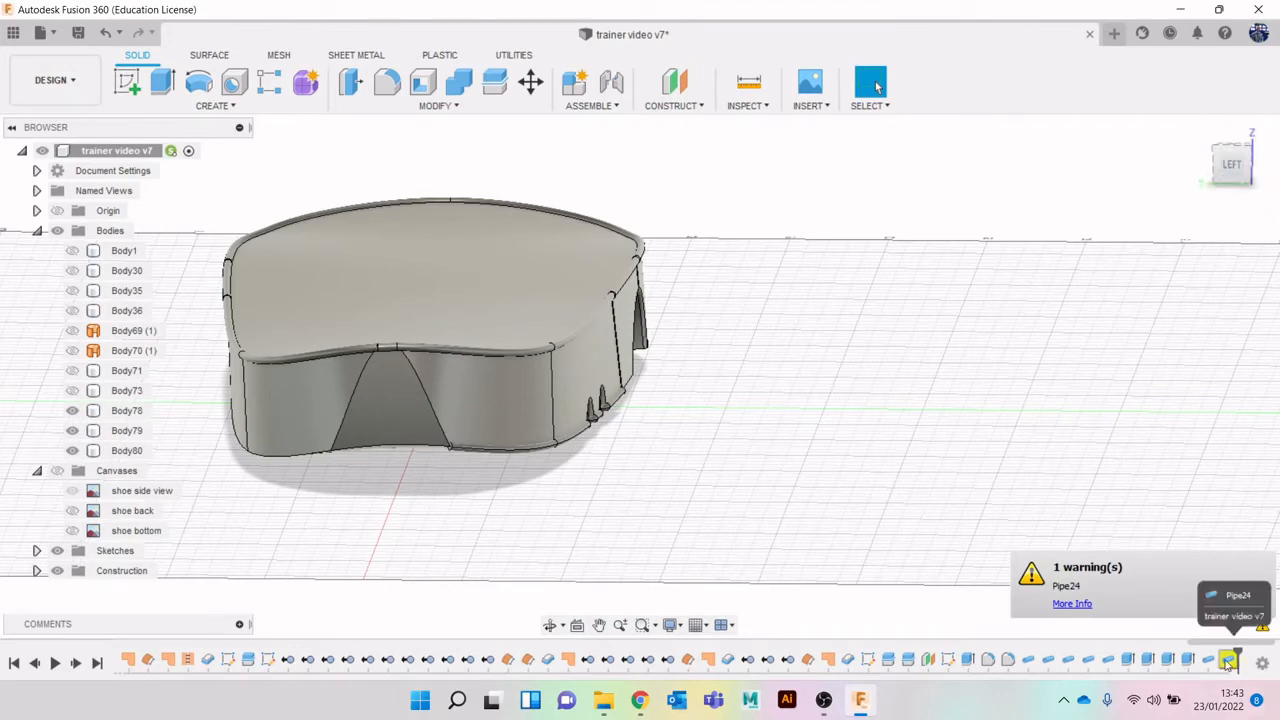
Review the warning on the far lower-edge pipe, then edit the feature and reapply its 2 mm circular section as a new body.
left_click(1131, 604)
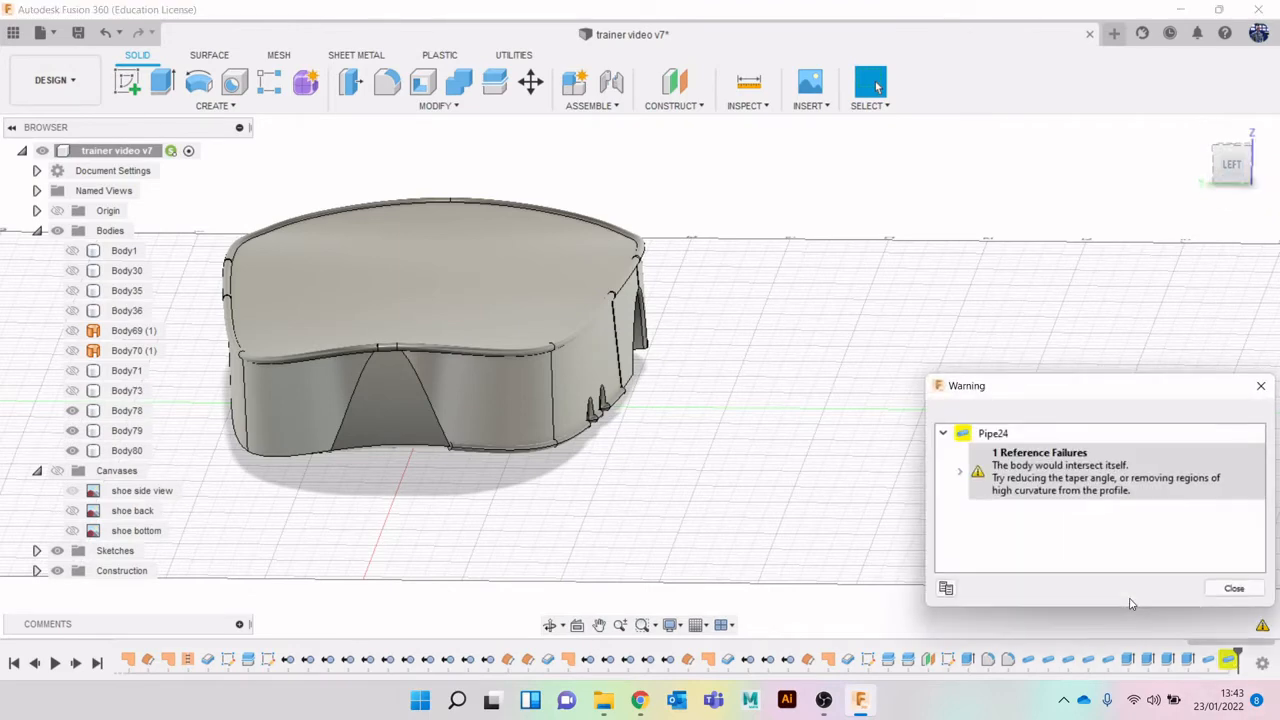
left_click(1234, 589)
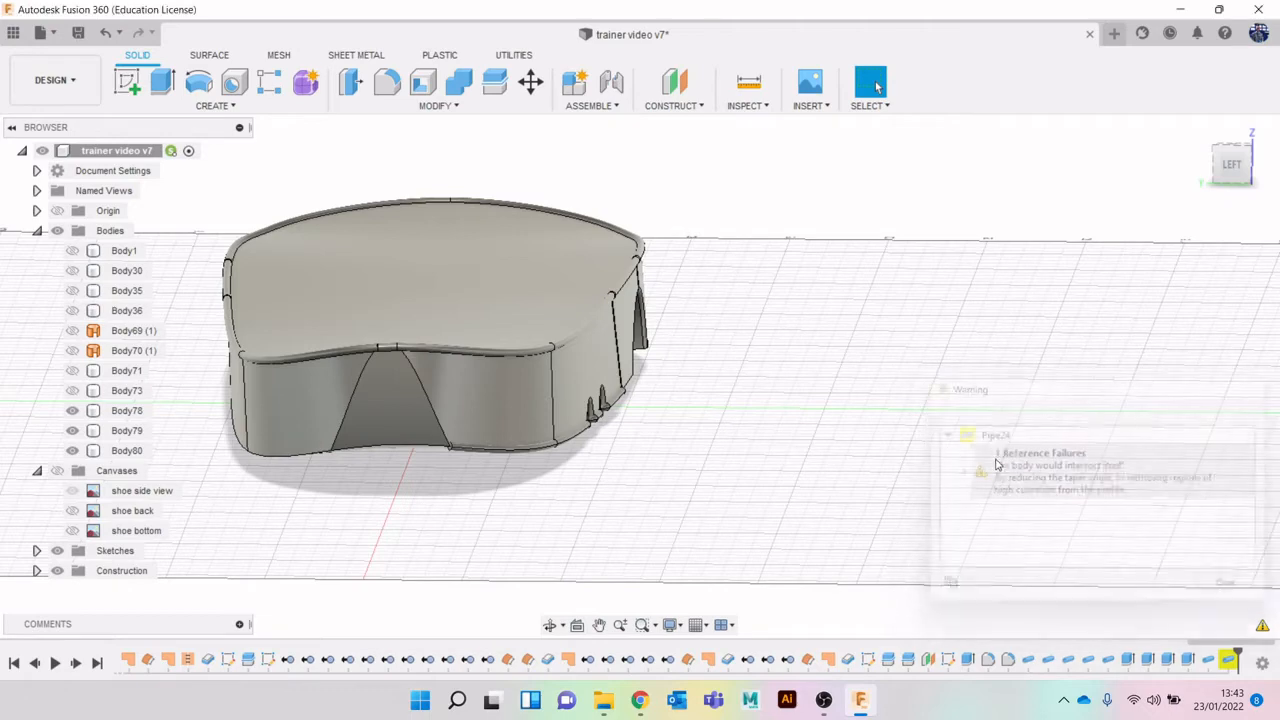
right_click(1229, 662)
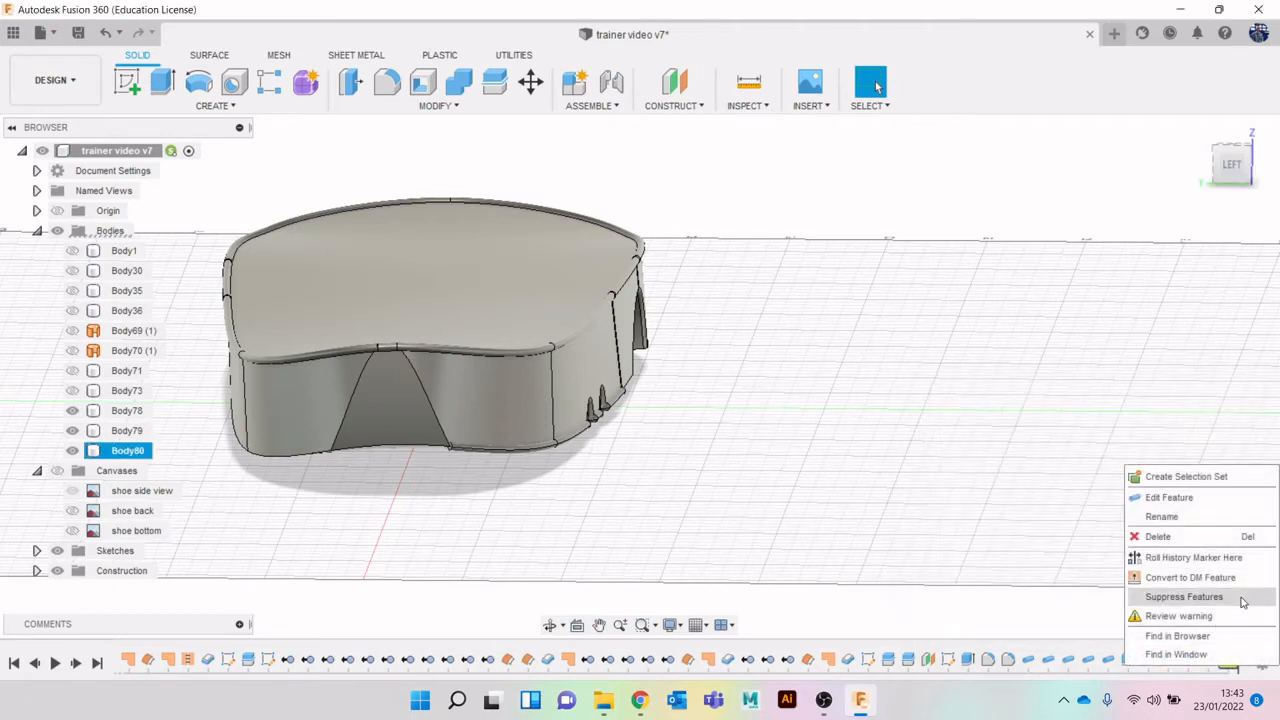
left_click(1175, 497)
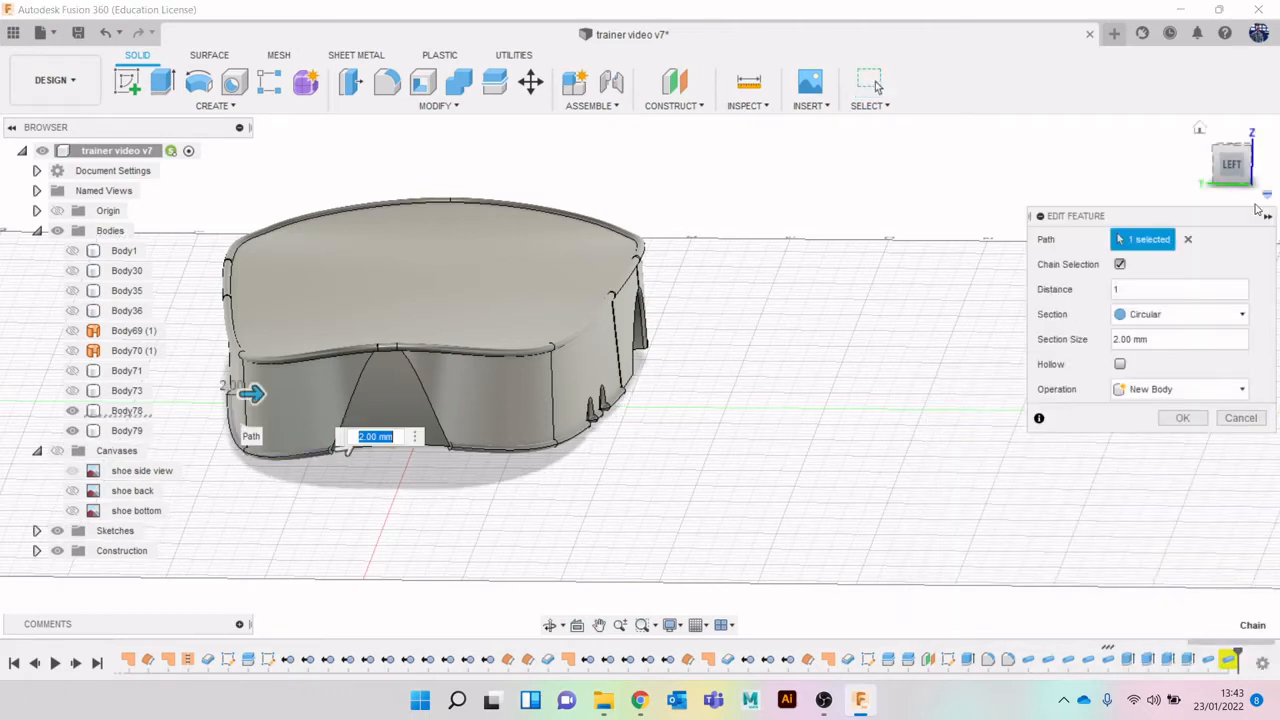
left_click_drag(1230, 184, 1265, 176)
scroll(517, 538, "up", 10)
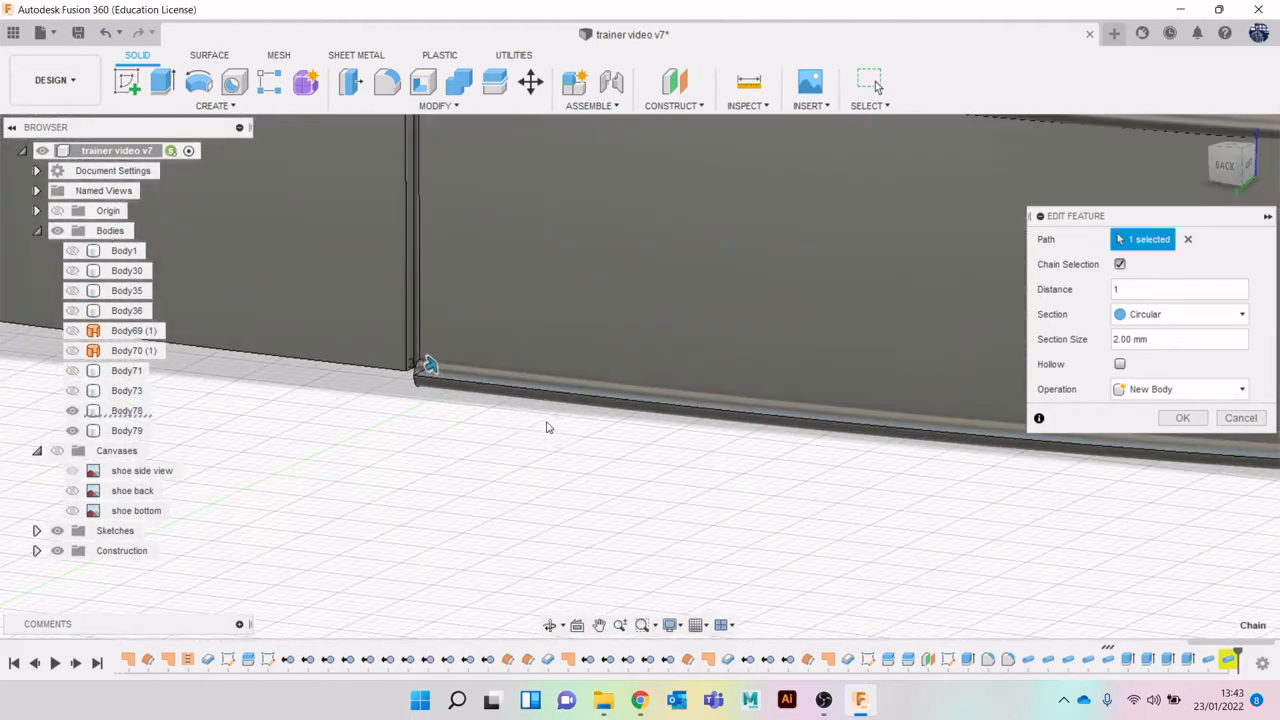
left_click(1183, 418)
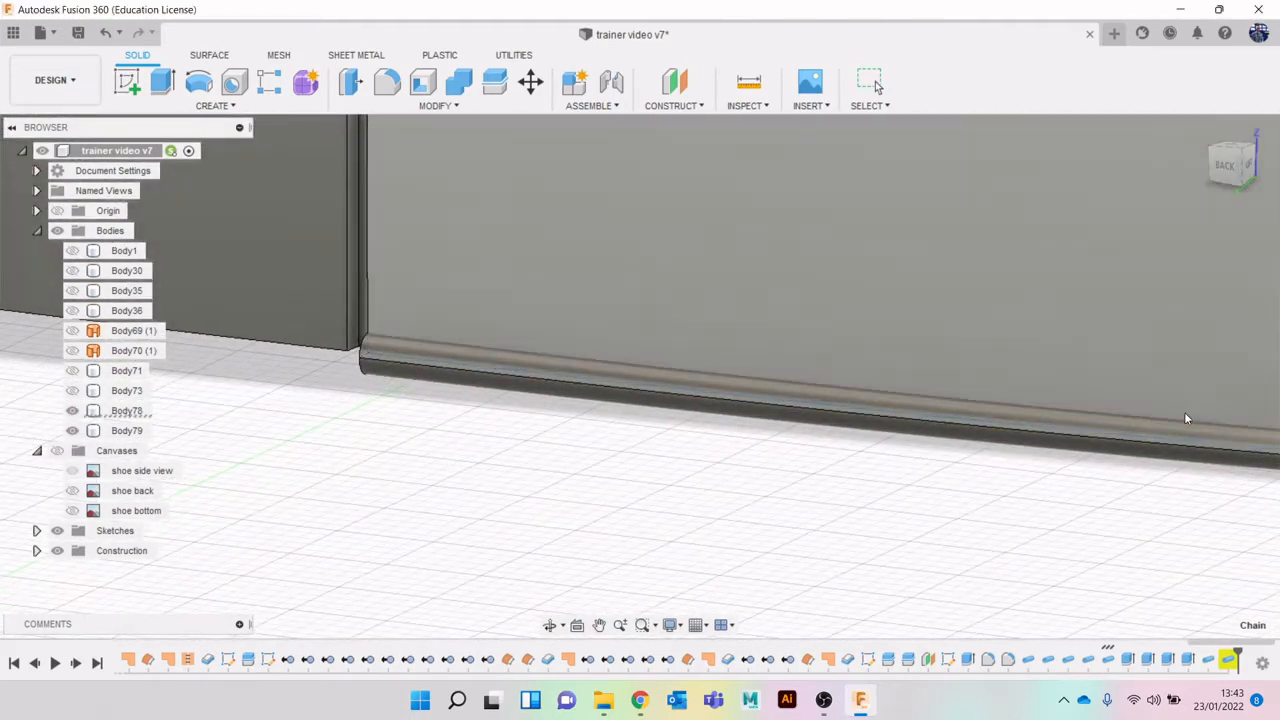
scroll(1110, 418, "down", 10)
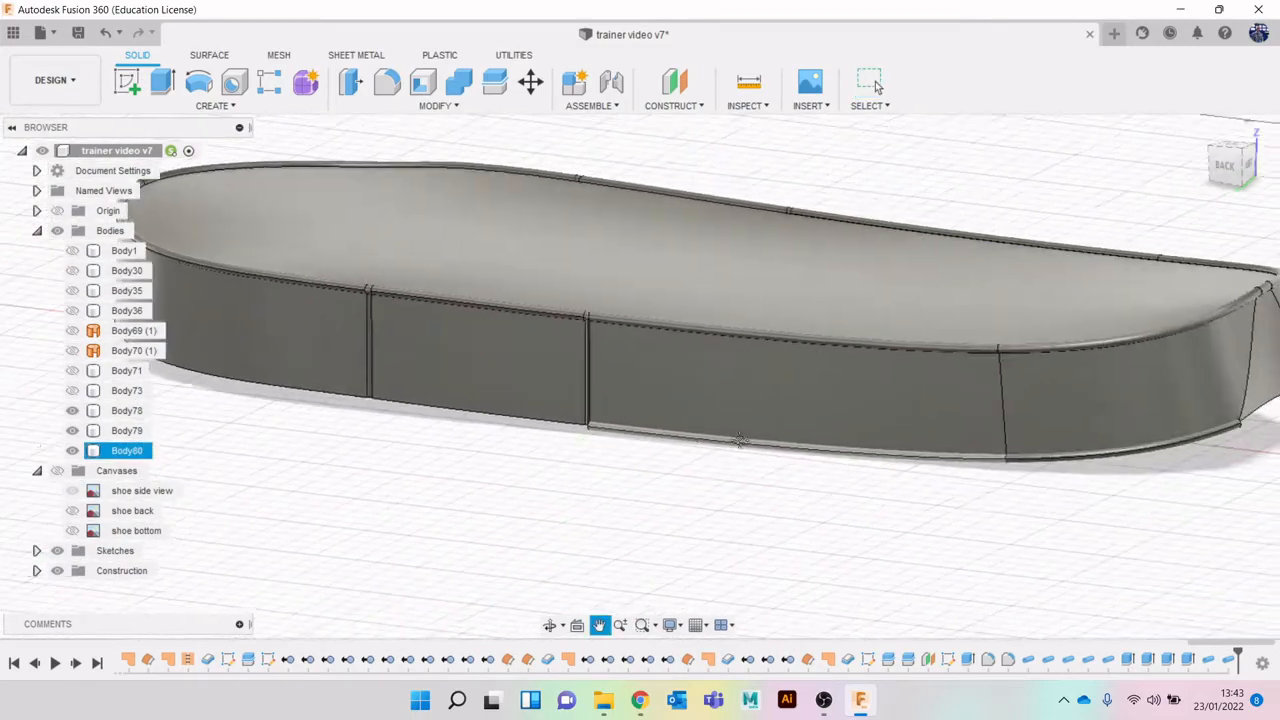
Create a 2 mm circular pipe as a new body along the lower edge of the tapered panel at the sole's left end.
left_click_drag(1248, 160, 1184, 174)
scroll(556, 424, "up", 3)
scroll(556, 424, "up", 3)
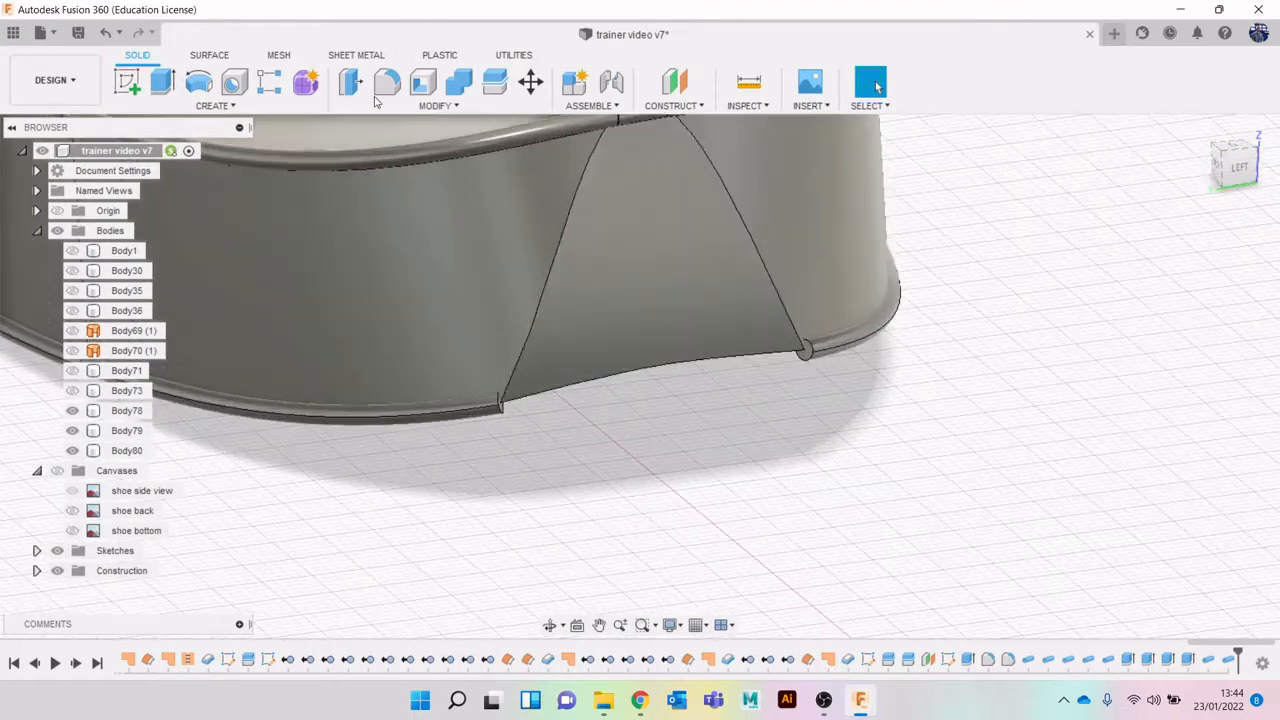
left_click(218, 105)
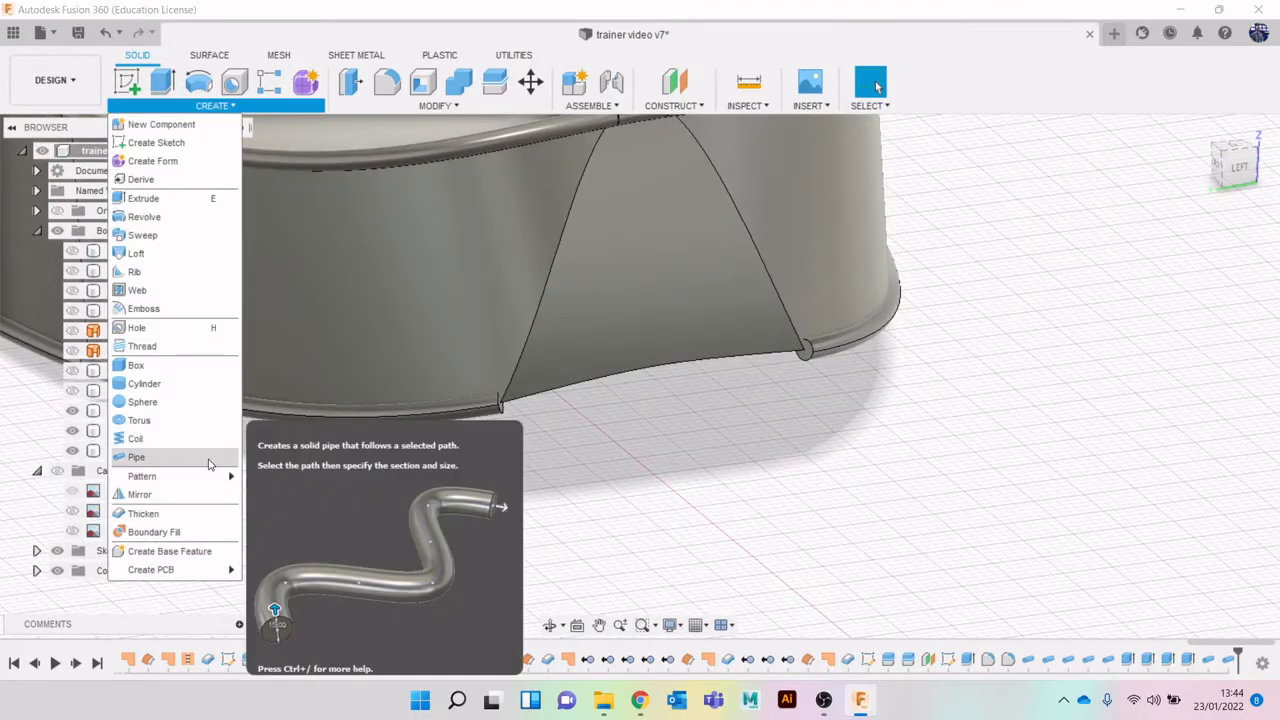
left_click(200, 454)
left_click(640, 372)
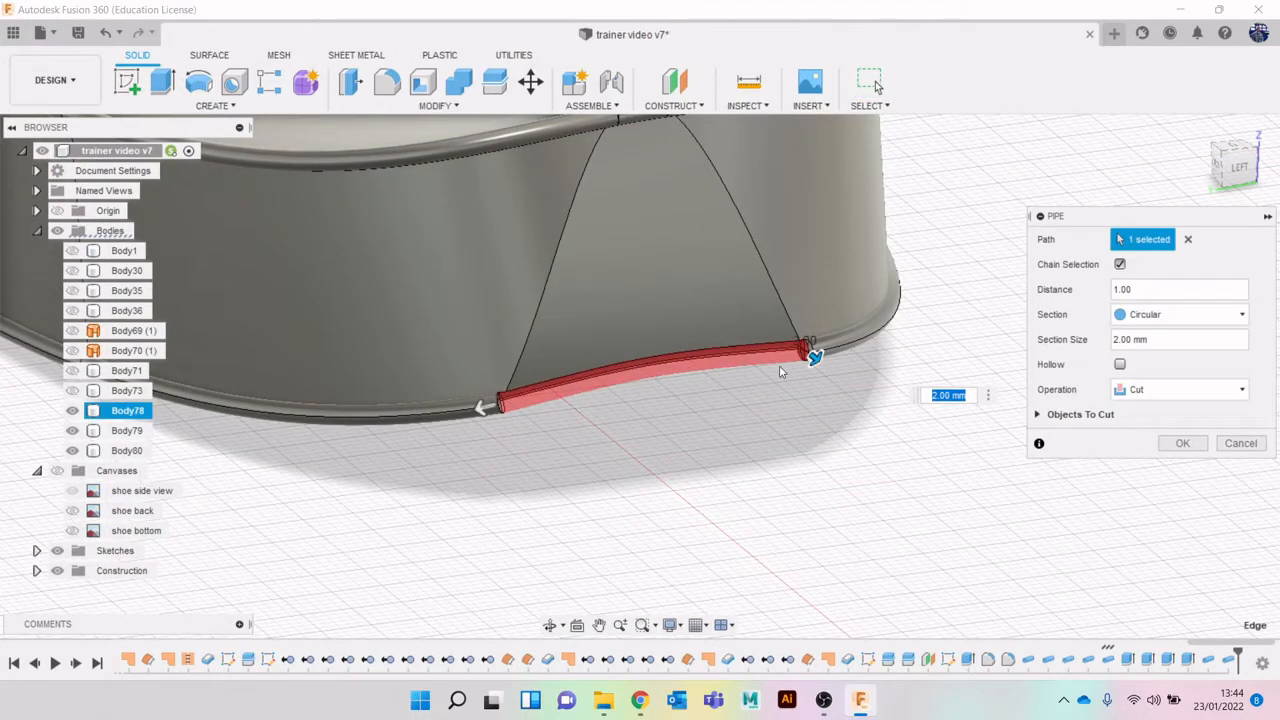
left_click(1163, 389)
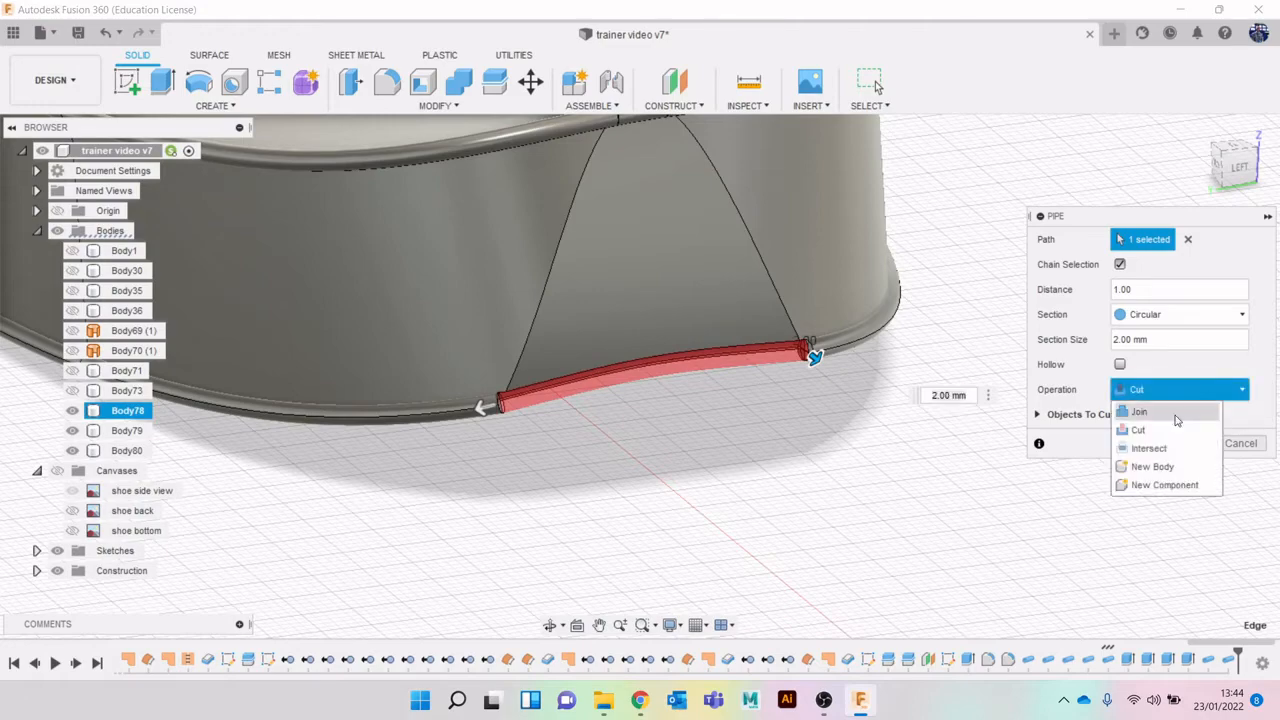
left_click(1165, 468)
left_click(1164, 424)
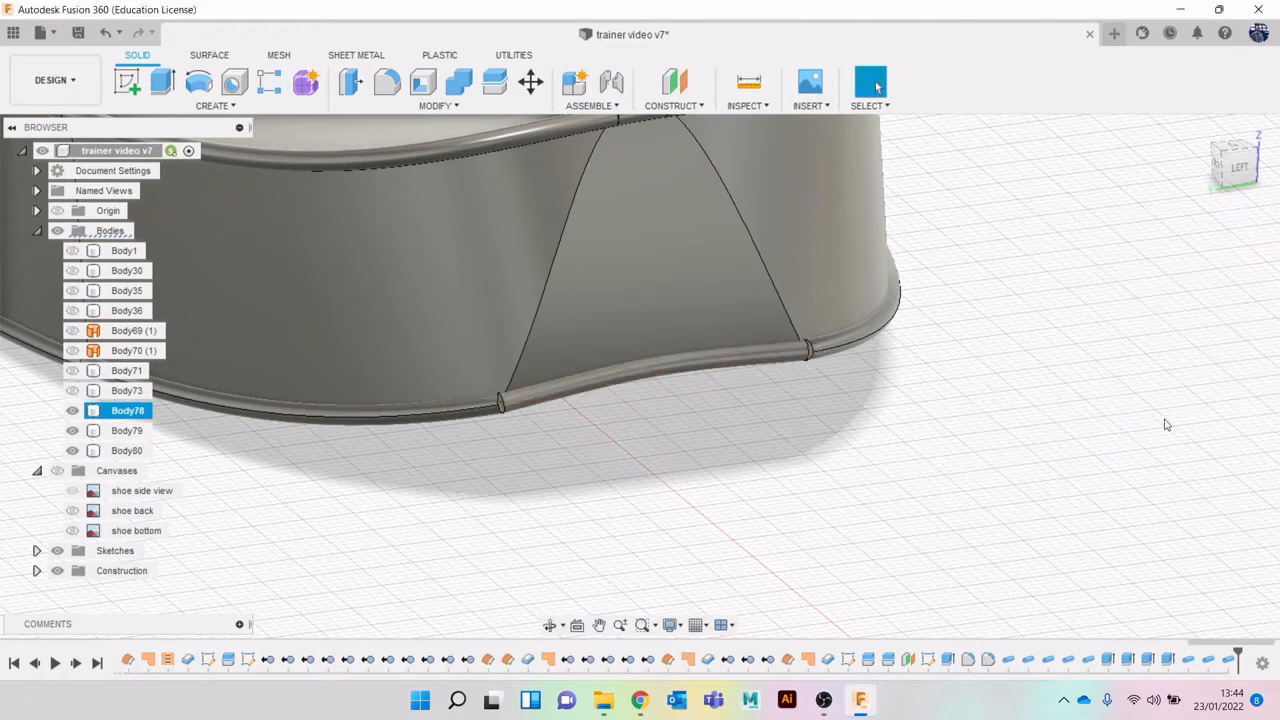
Add a 2 mm circular pipe as a new body along the lower edge of the back side's panel between the two vertical seams.
scroll(914, 429, "down", 5)
middle_click_drag(917, 429, 1151, 537)
middle_click_drag(1263, 168, 610, 372, "shift")
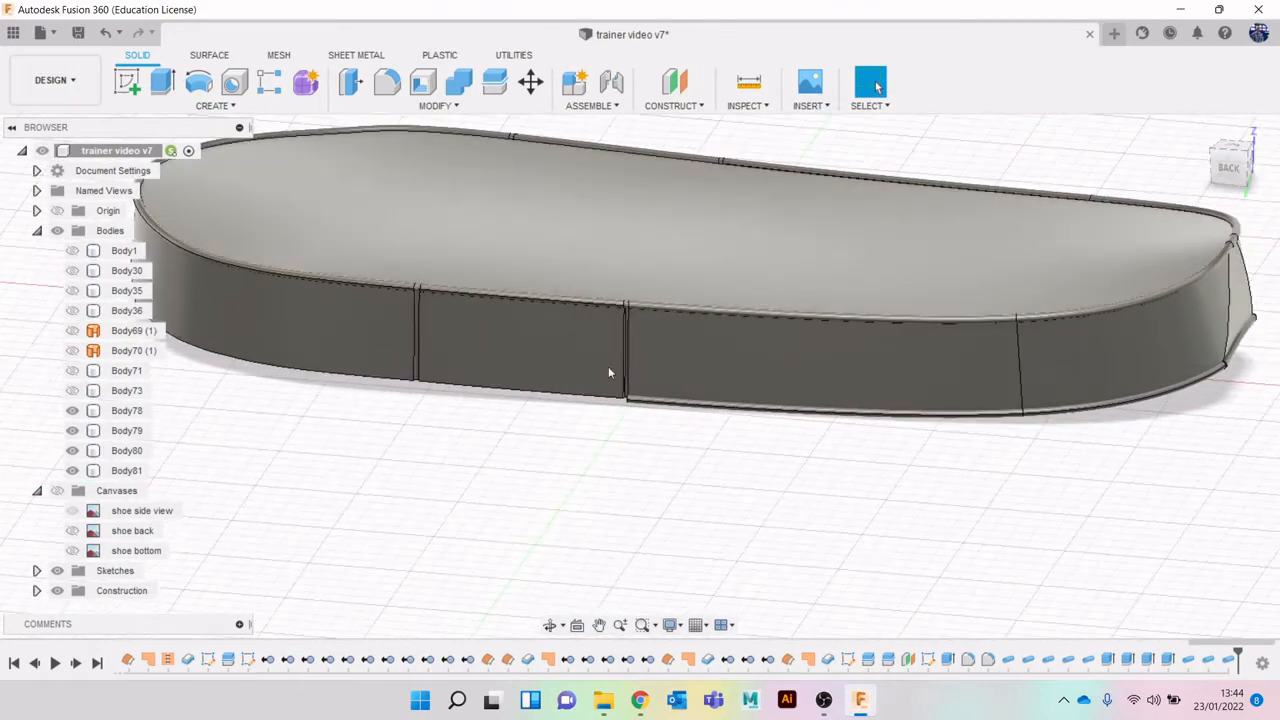
left_click(222, 105)
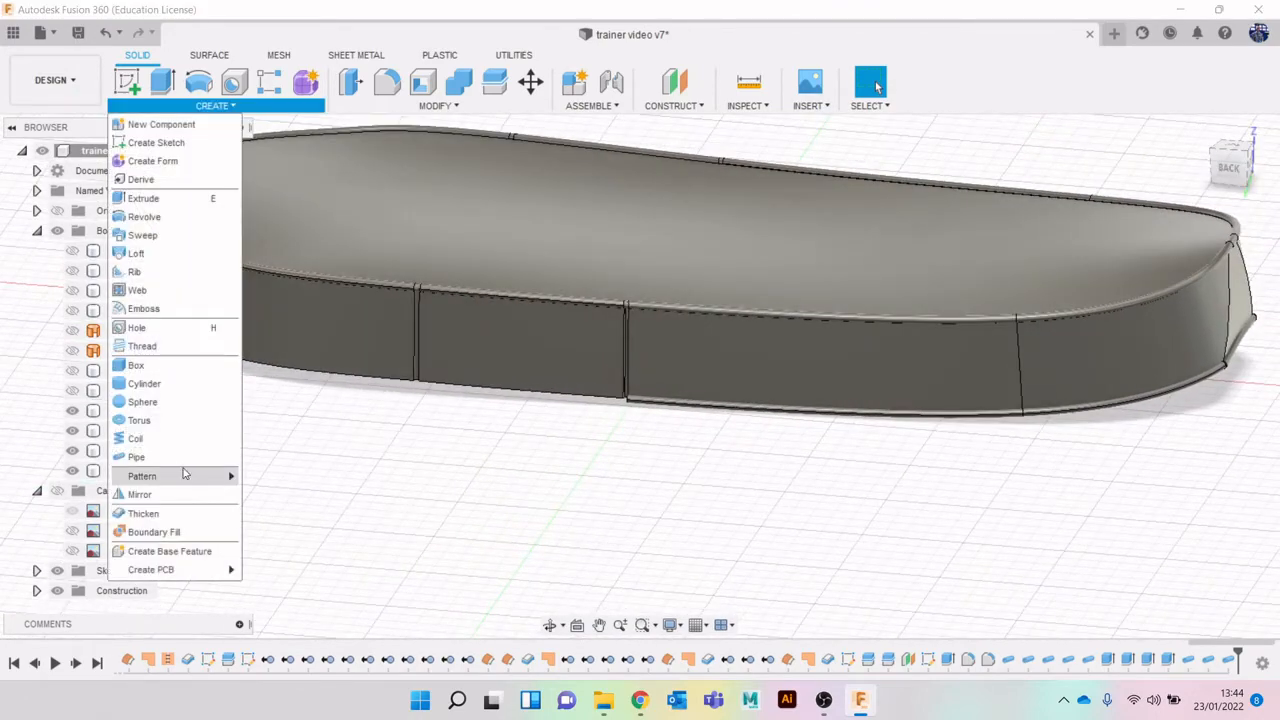
scroll(540, 463, "up", 2)
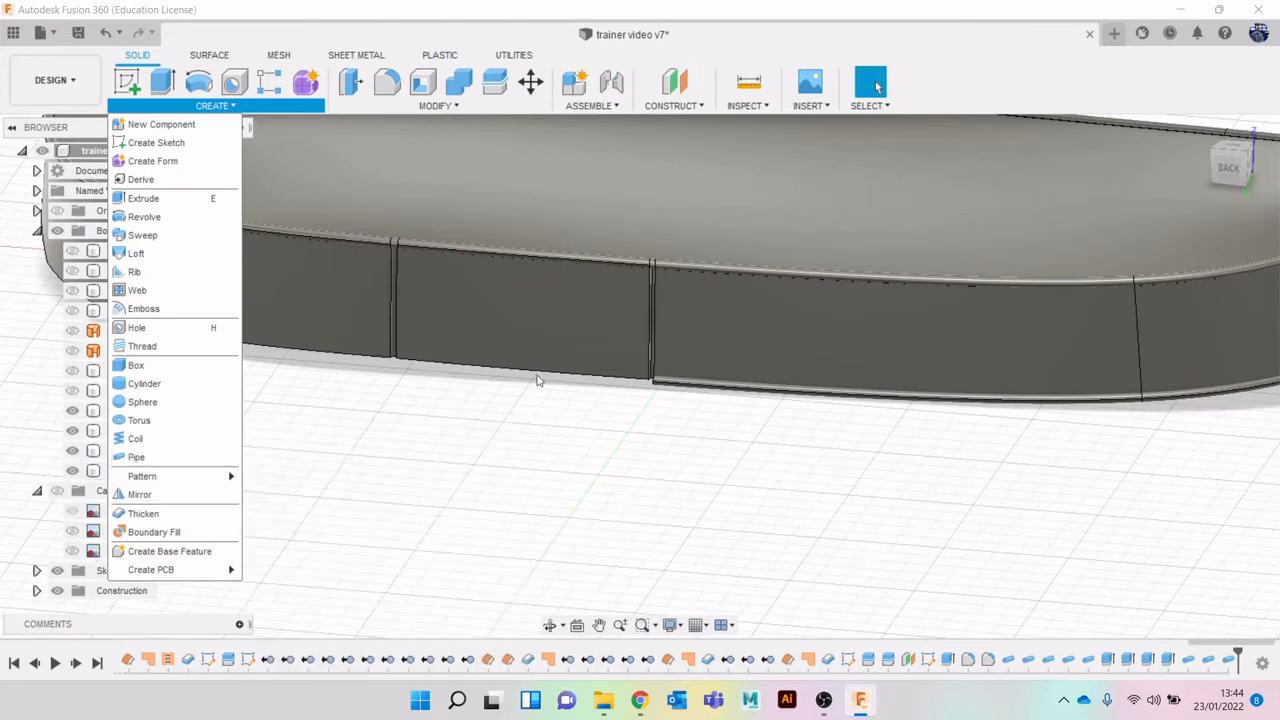
left_click(539, 368)
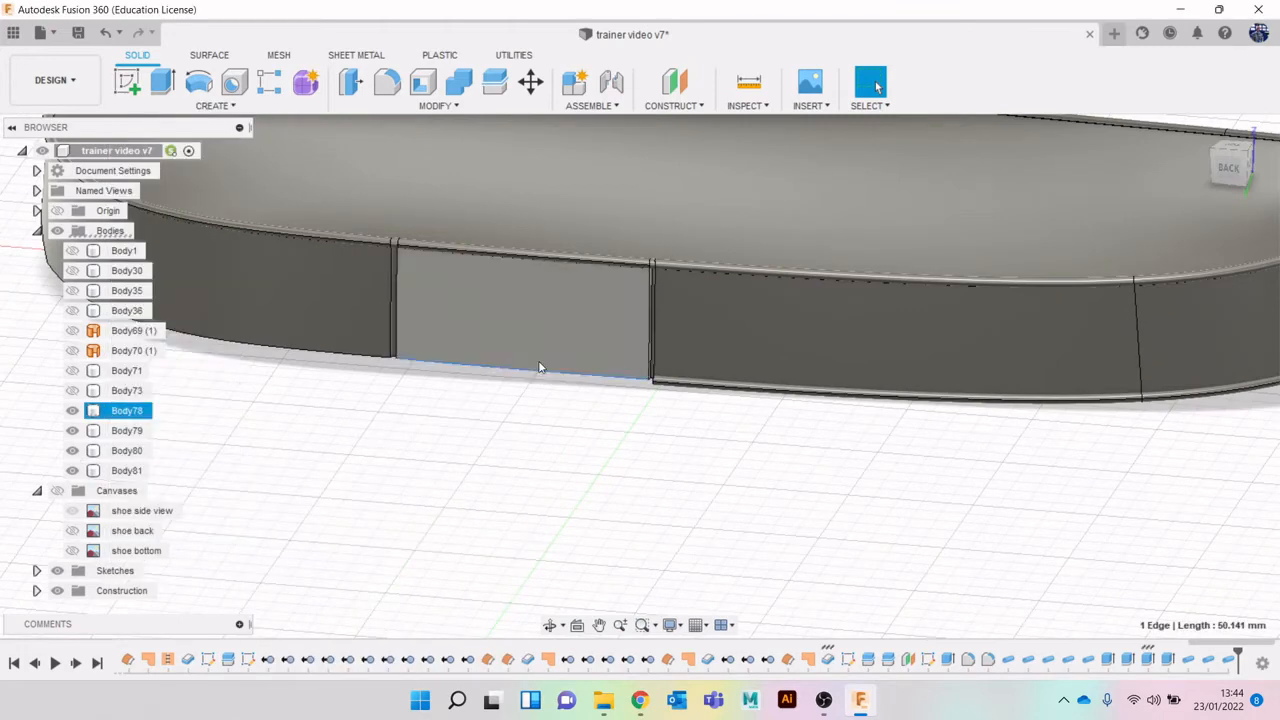
left_click(219, 107)
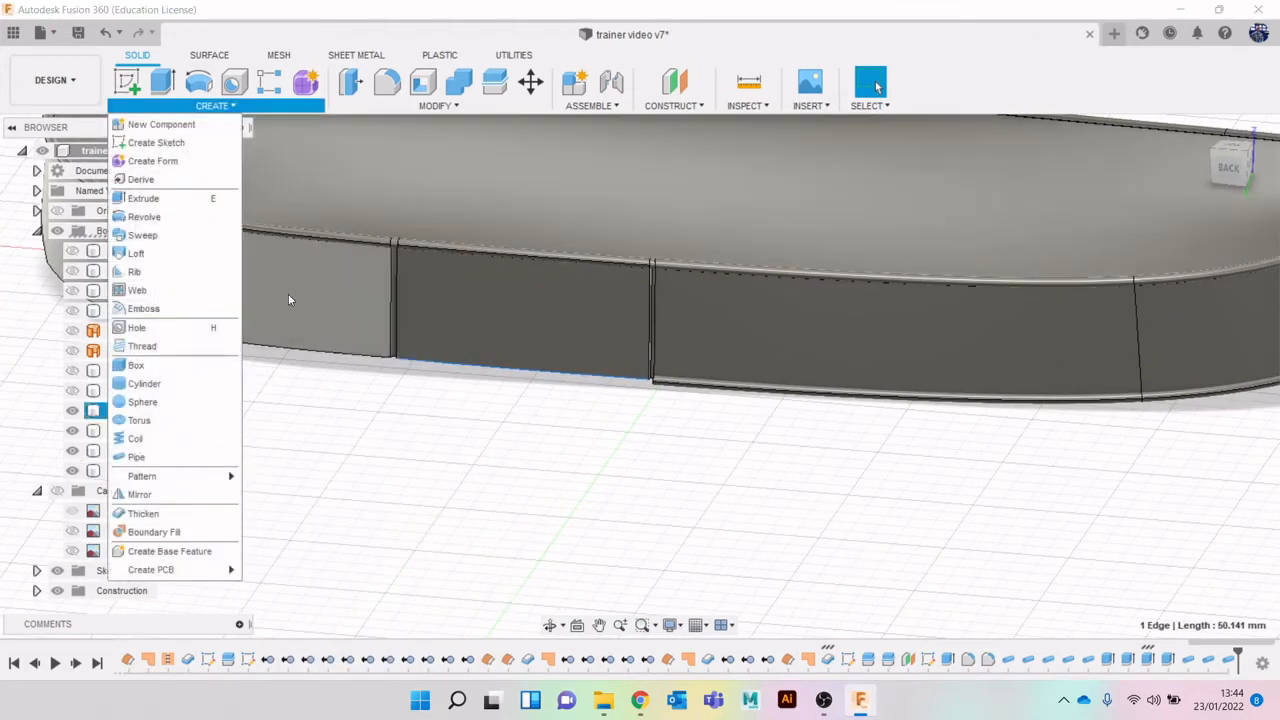
left_click(195, 453)
left_click(1180, 389)
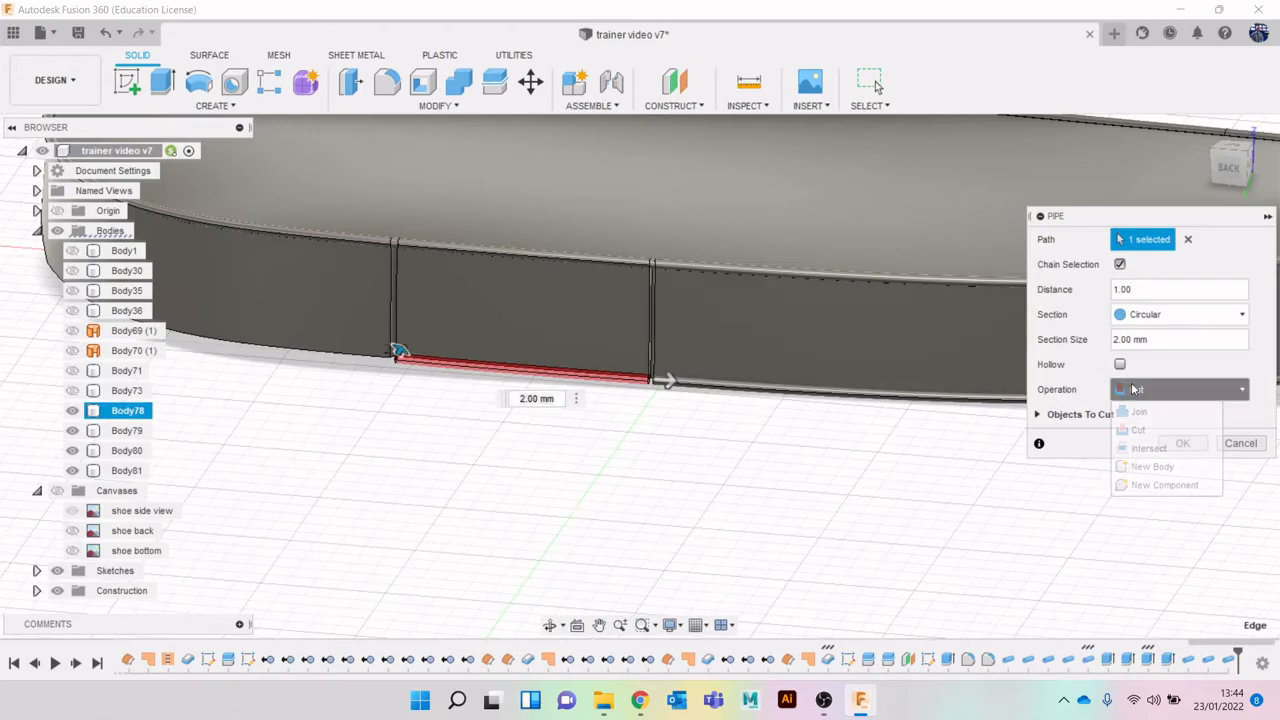
left_click(1168, 461)
left_click(1177, 424)
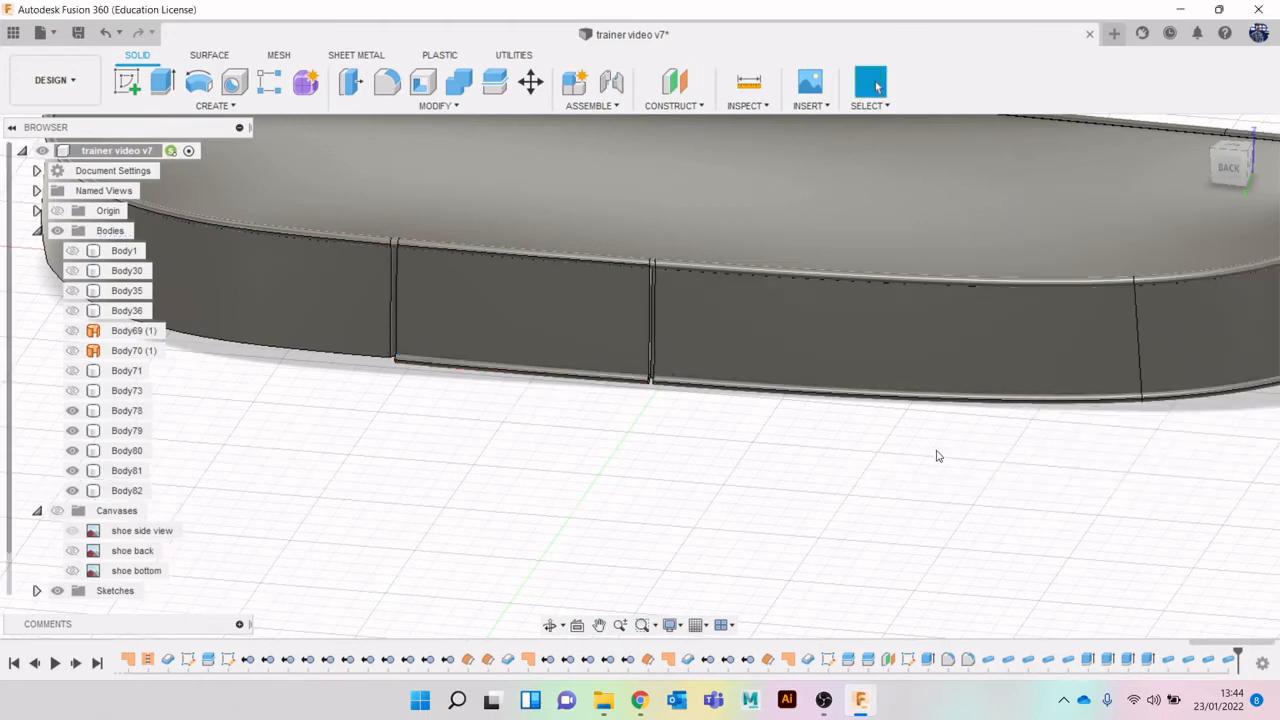
Add a 2 mm circular pipe as a new body along the curved lower edge from the back side's seam around the rounded end.
middle_click_drag(937, 454, 1146, 493)
left_click(228, 106)
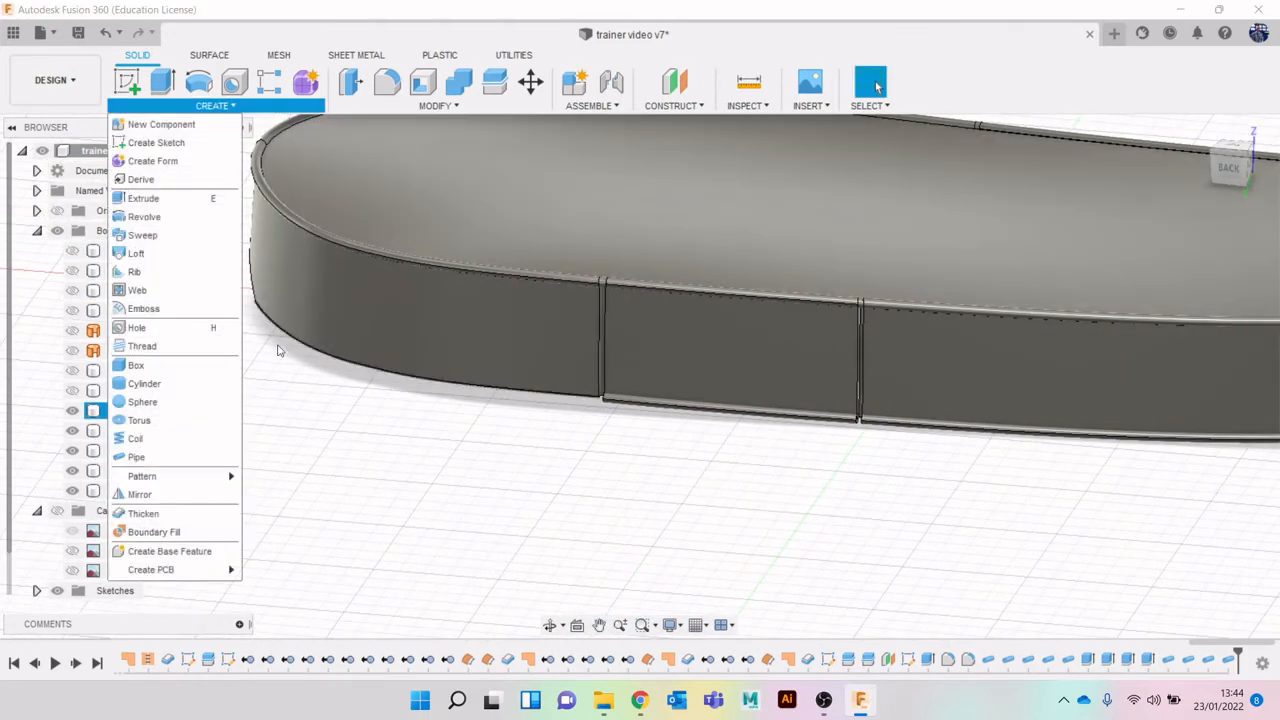
left_click(193, 456)
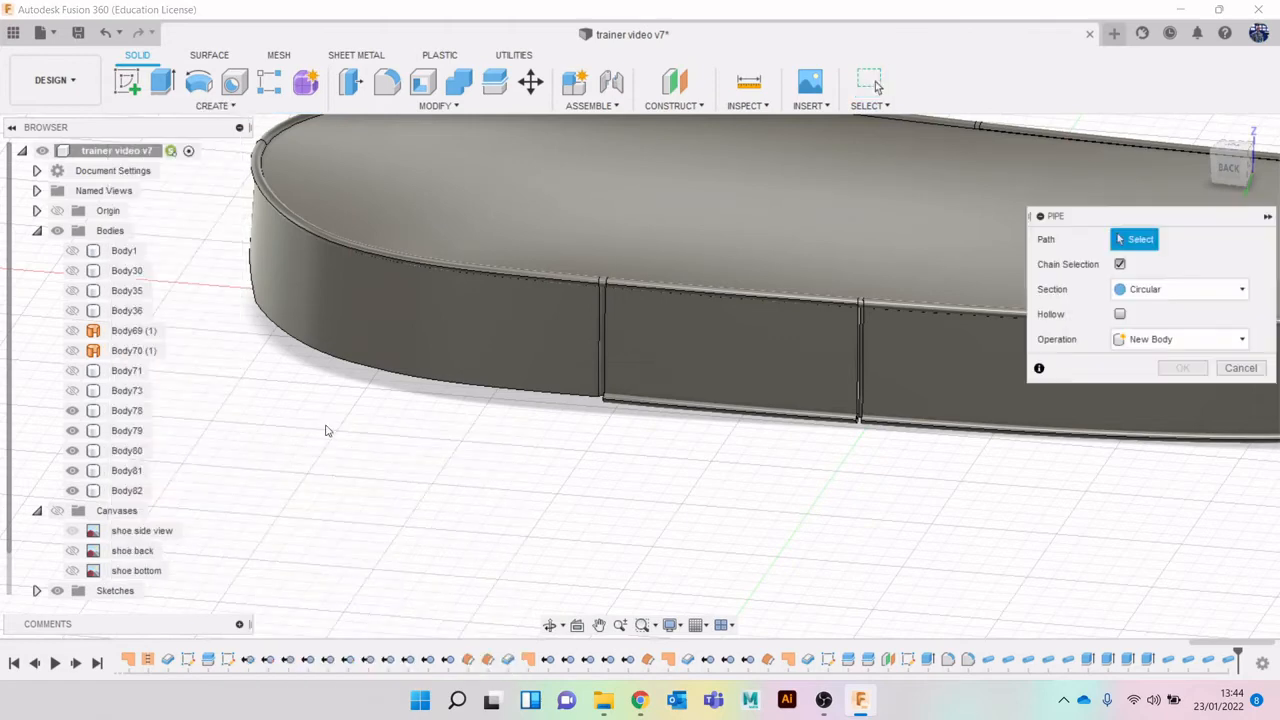
left_click(433, 387)
left_click(1175, 388)
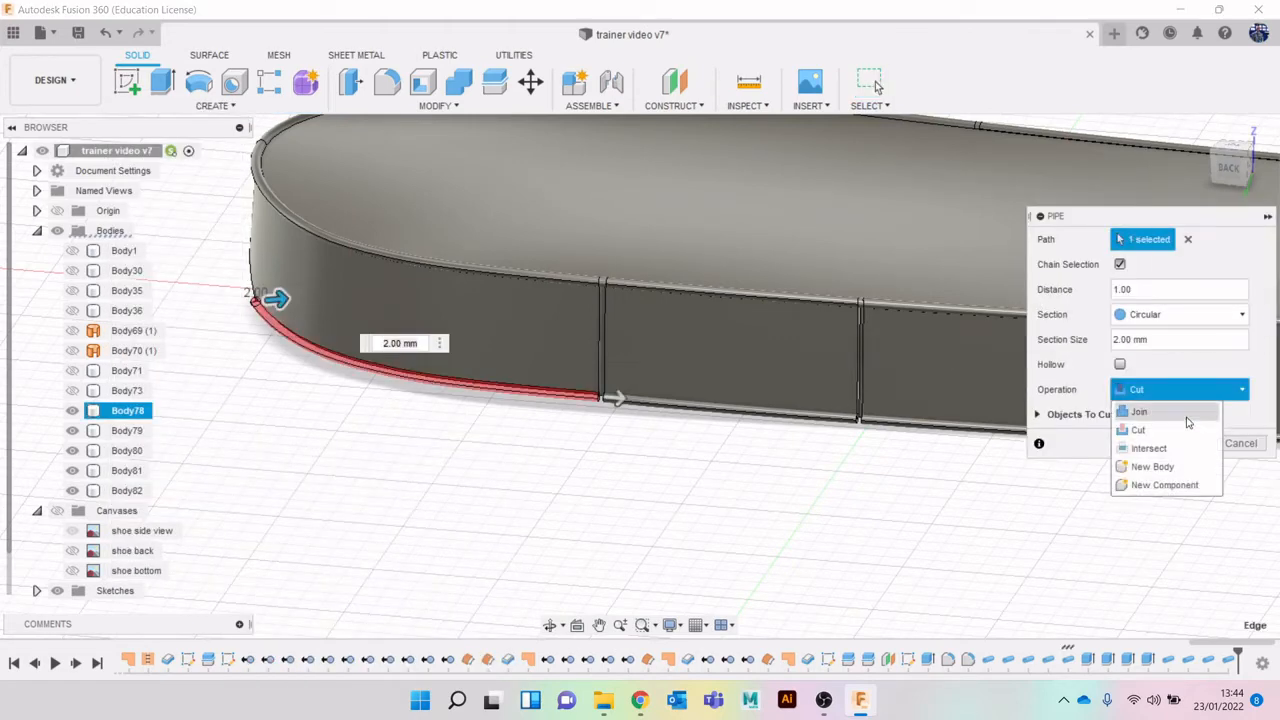
left_click(1150, 463)
left_click(1183, 418)
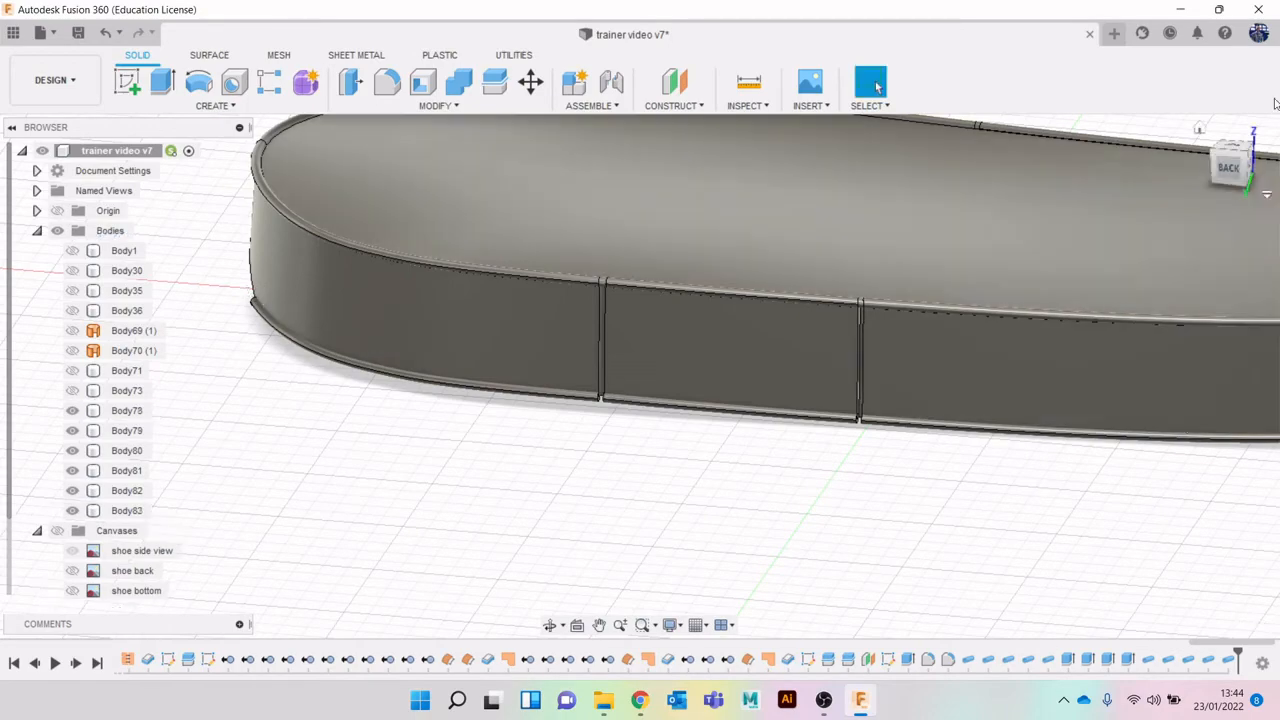
Create a 2 mm circular pipe as a new body along the straight lower edge beneath the arched cutout at the sole's right end.
left_click(1260, 163)
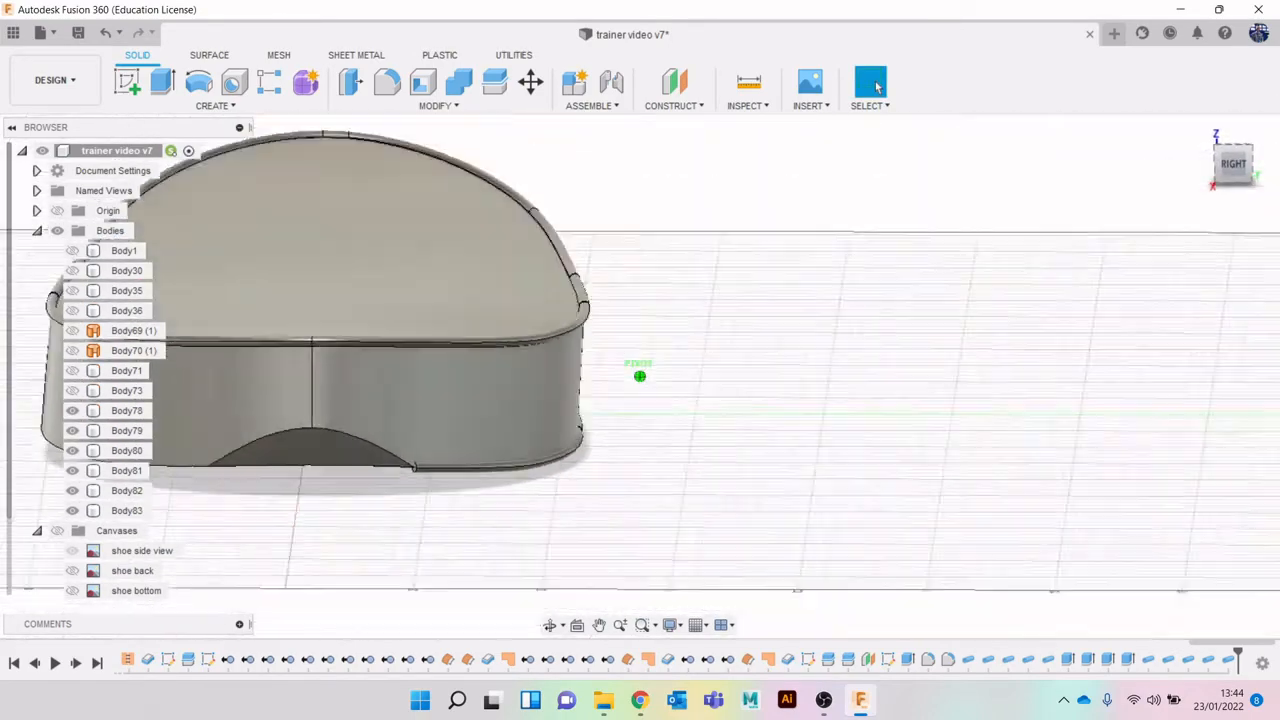
left_click(238, 106)
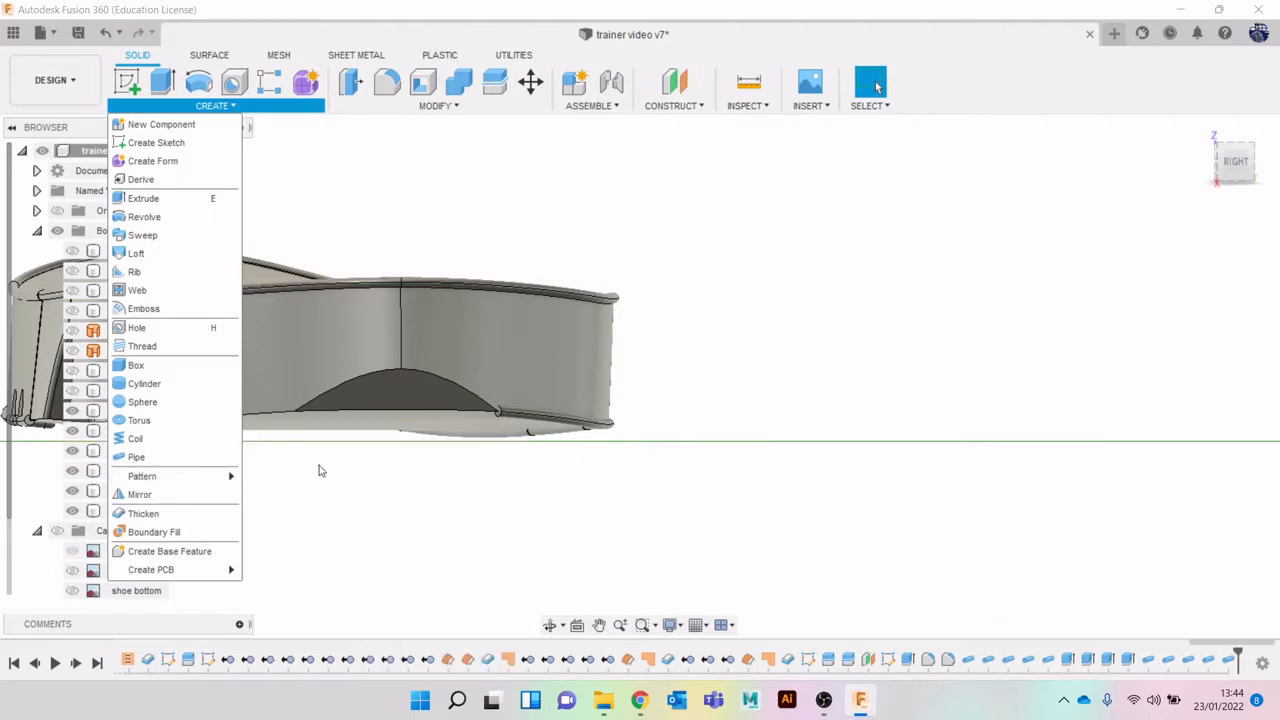
left_click(206, 456)
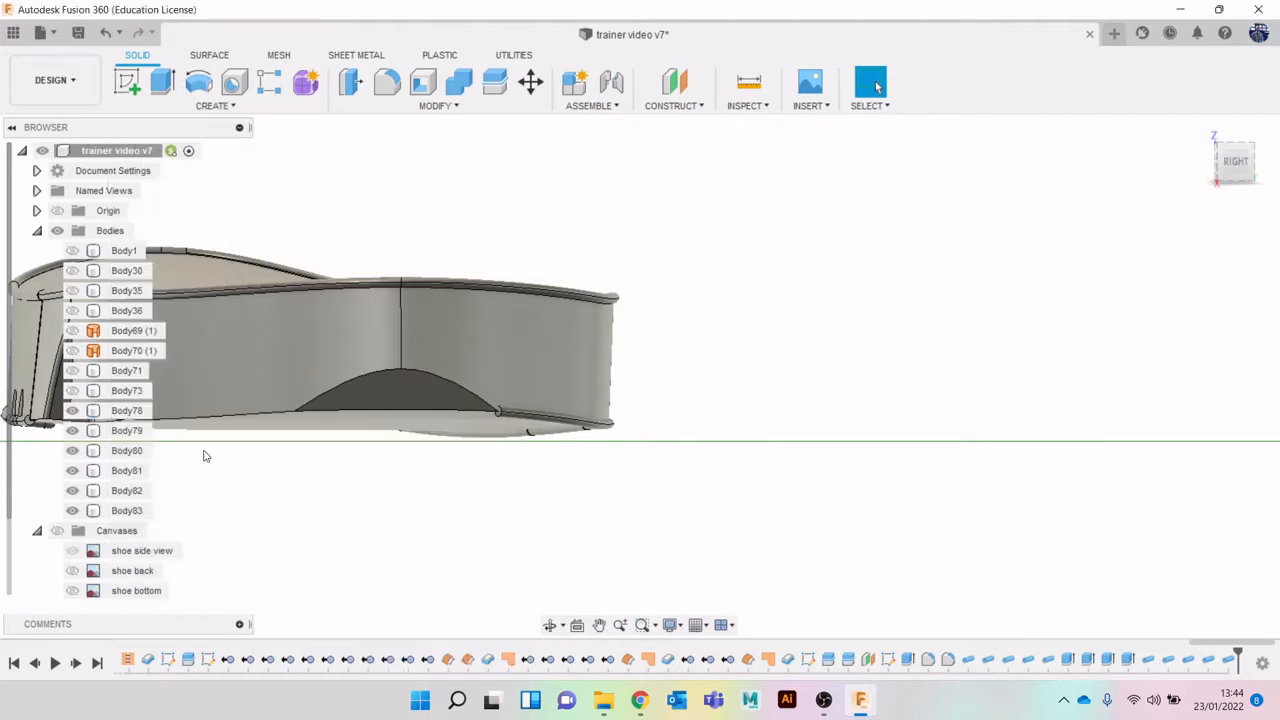
left_click(408, 415)
left_click(1180, 390)
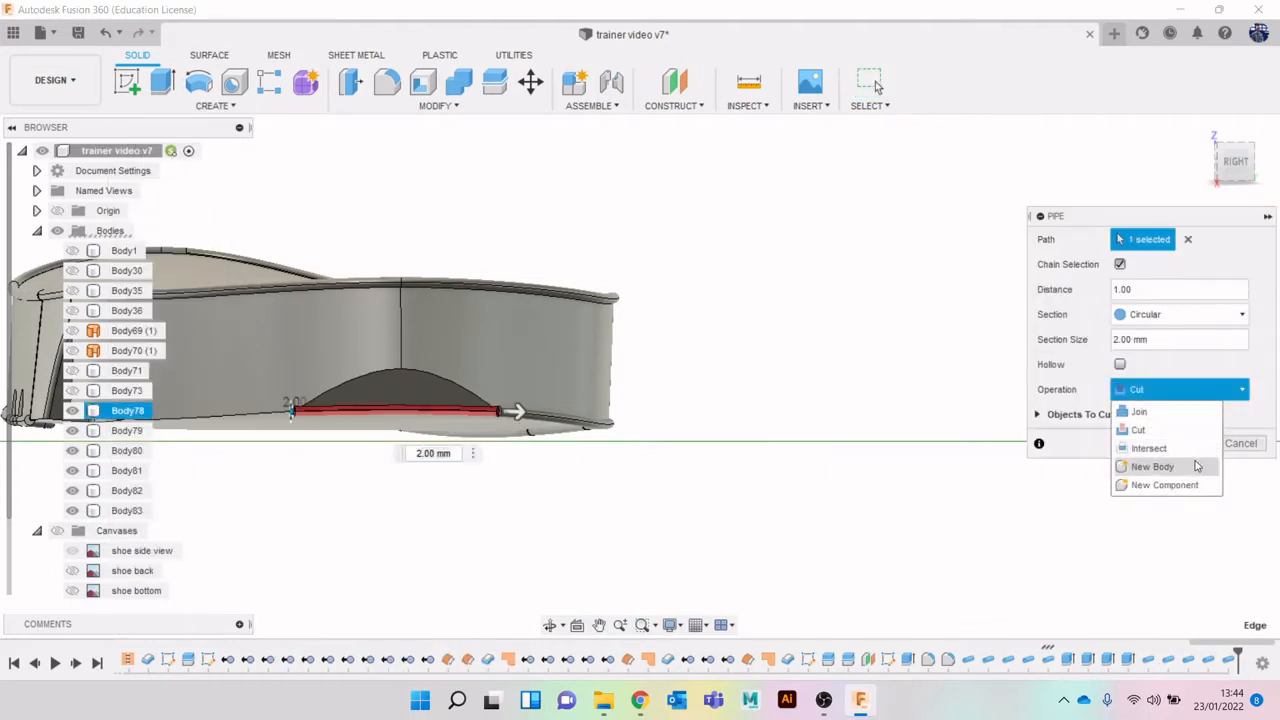
left_click(1165, 465)
left_click(1183, 418)
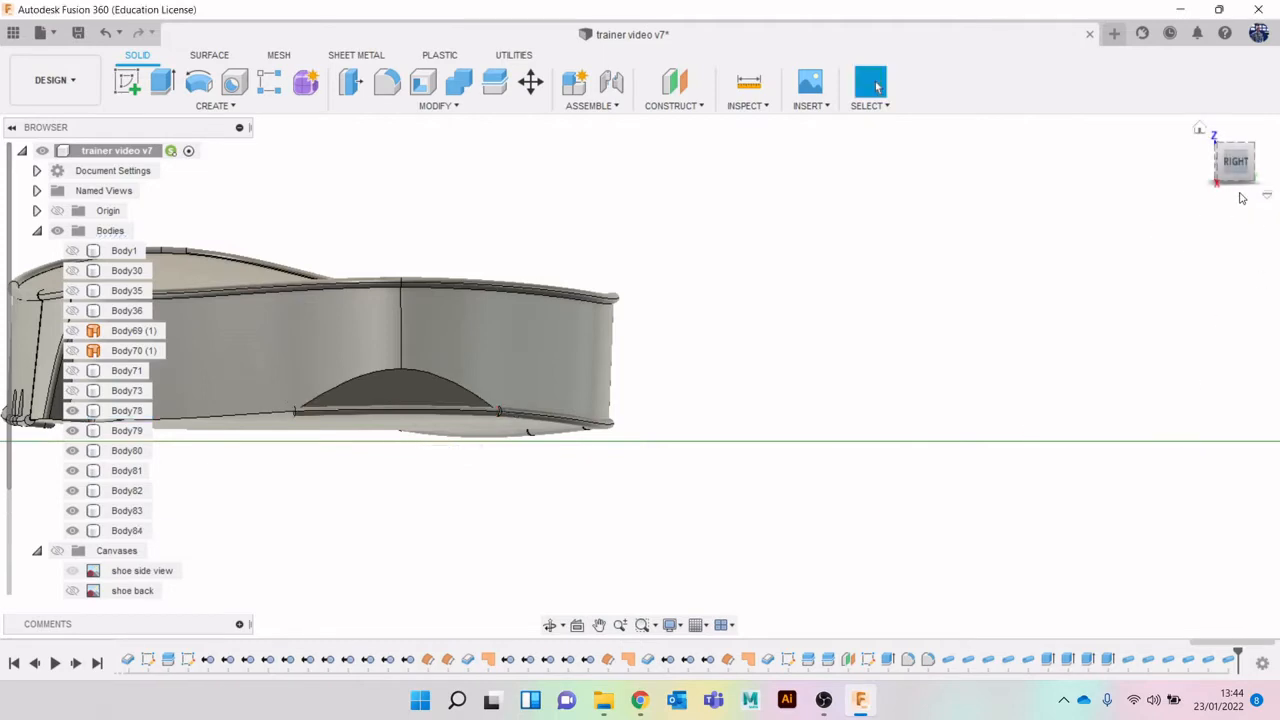
left_click_drag(1236, 164, 1266, 174)
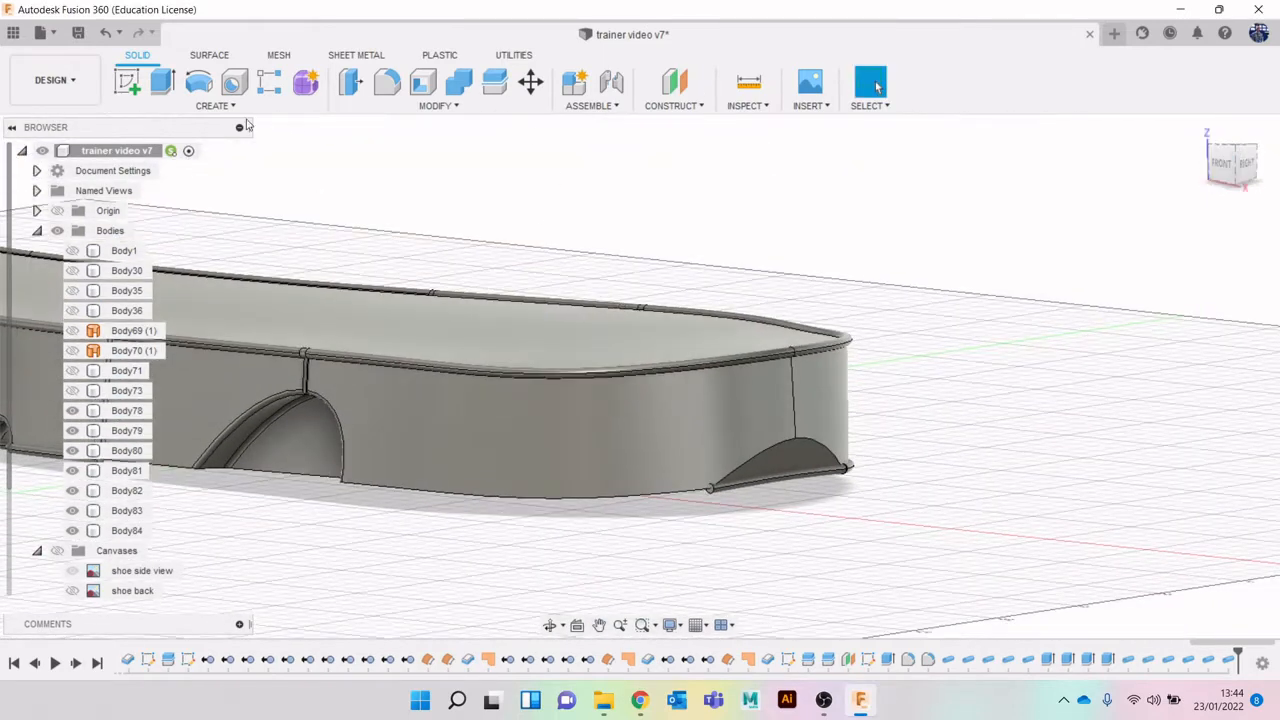
left_click(215, 105)
left_click(189, 451)
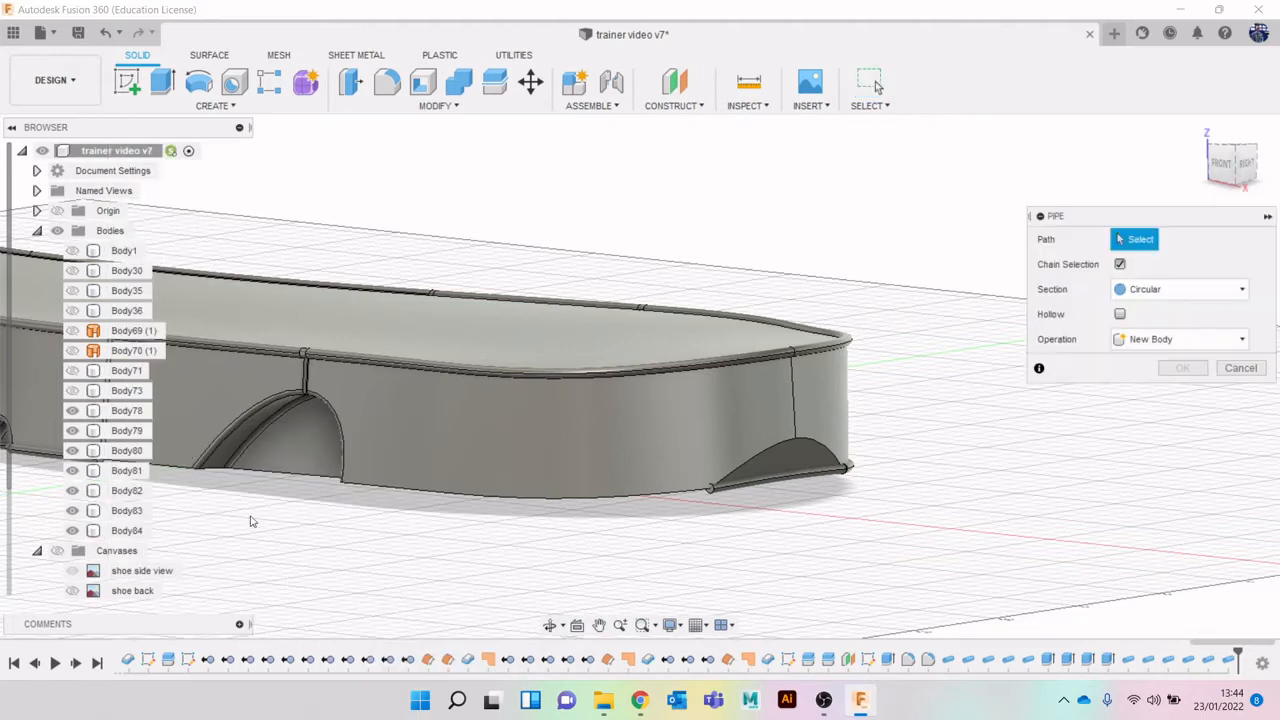
left_click(646, 499)
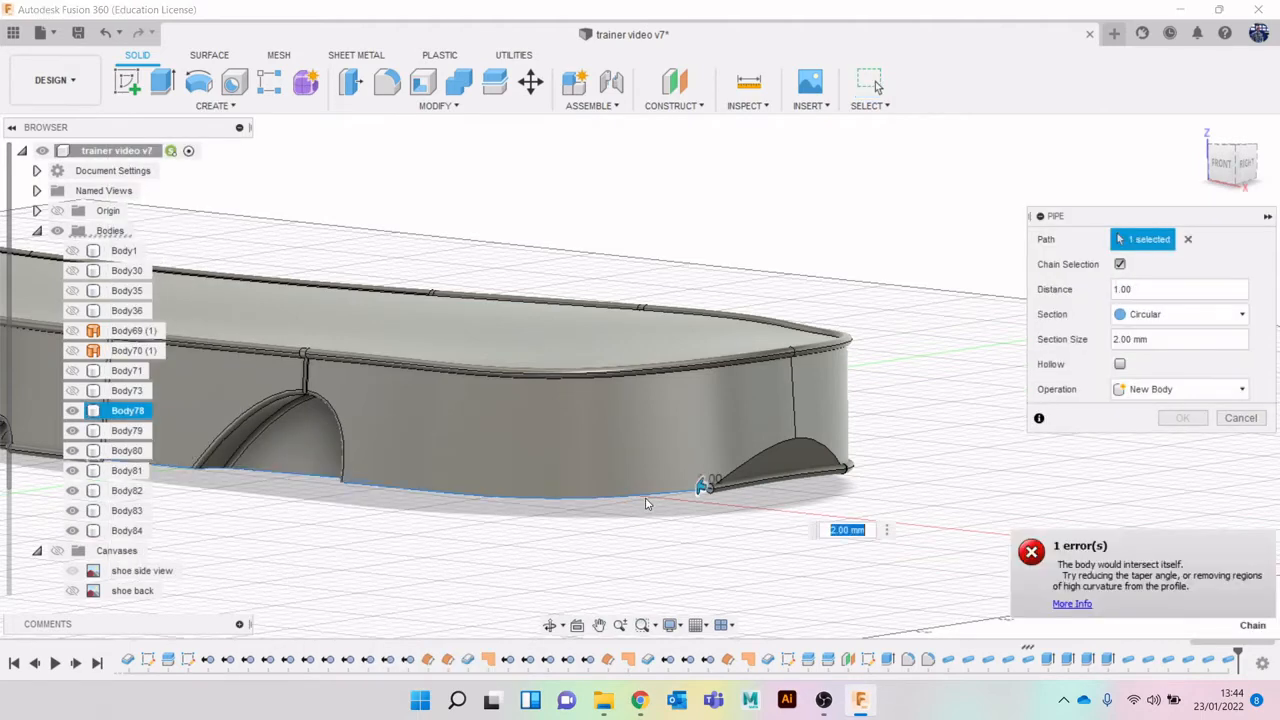
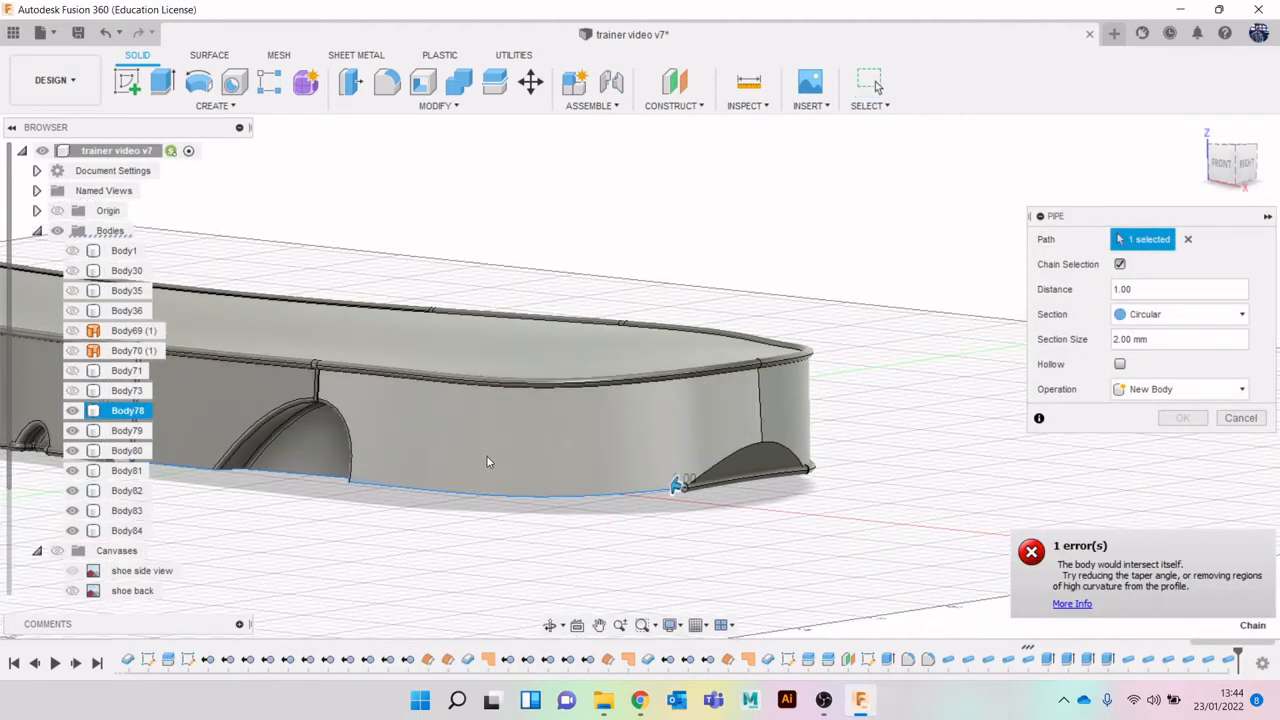
middle_click_drag(490, 462, 673, 396)
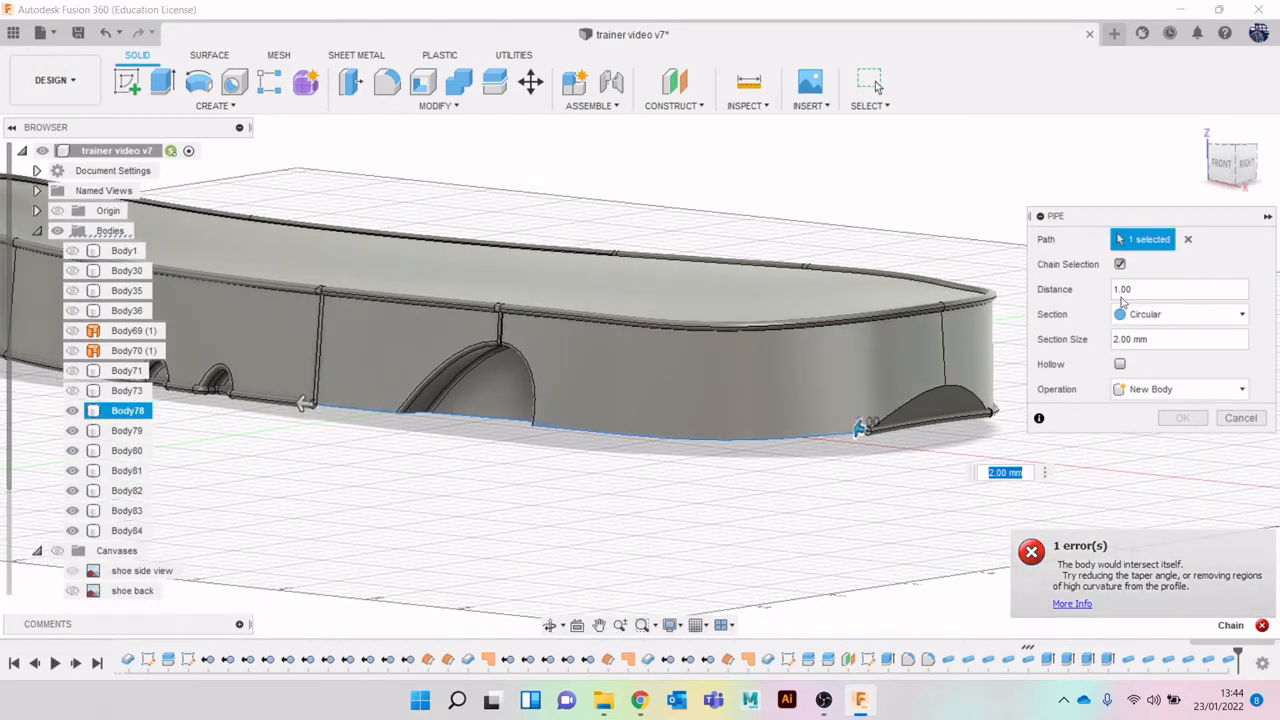
key("Escape")
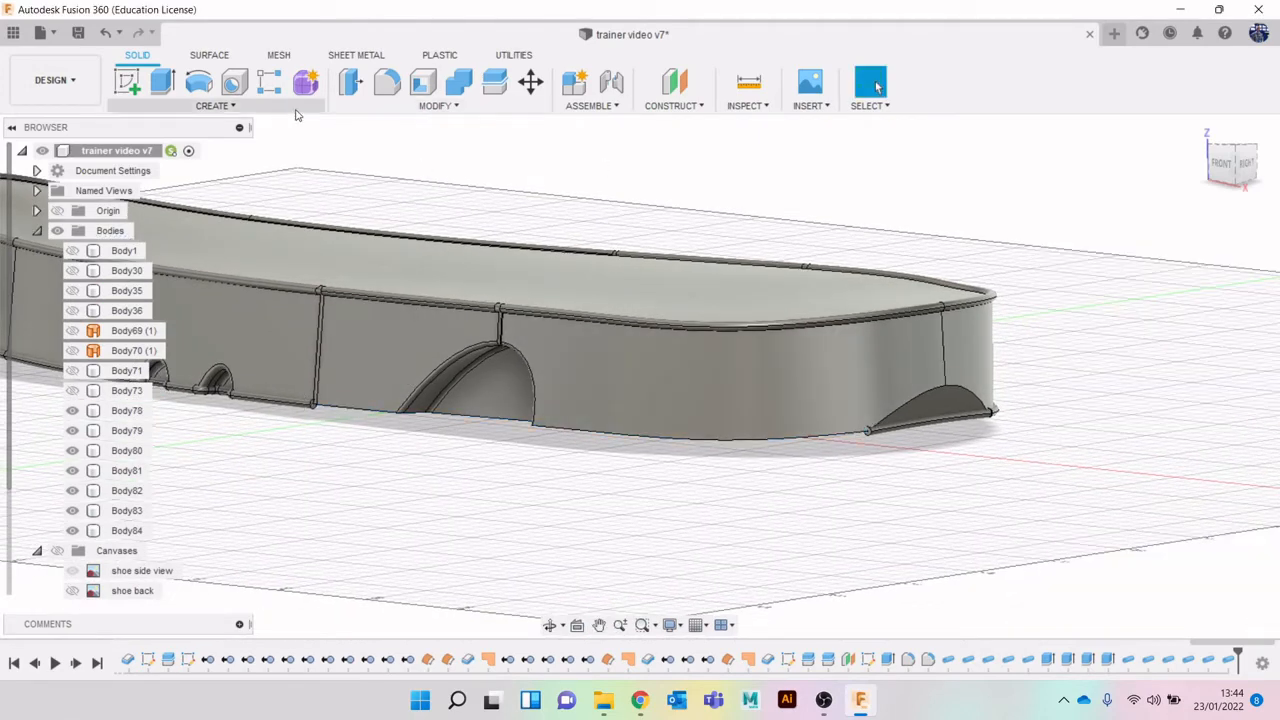
With chain selection off, create a 2 mm circular pipe as a new body along the short front lower edge between the vertical seam and large arch.
left_click(295, 110)
mouse_move(160, 476)
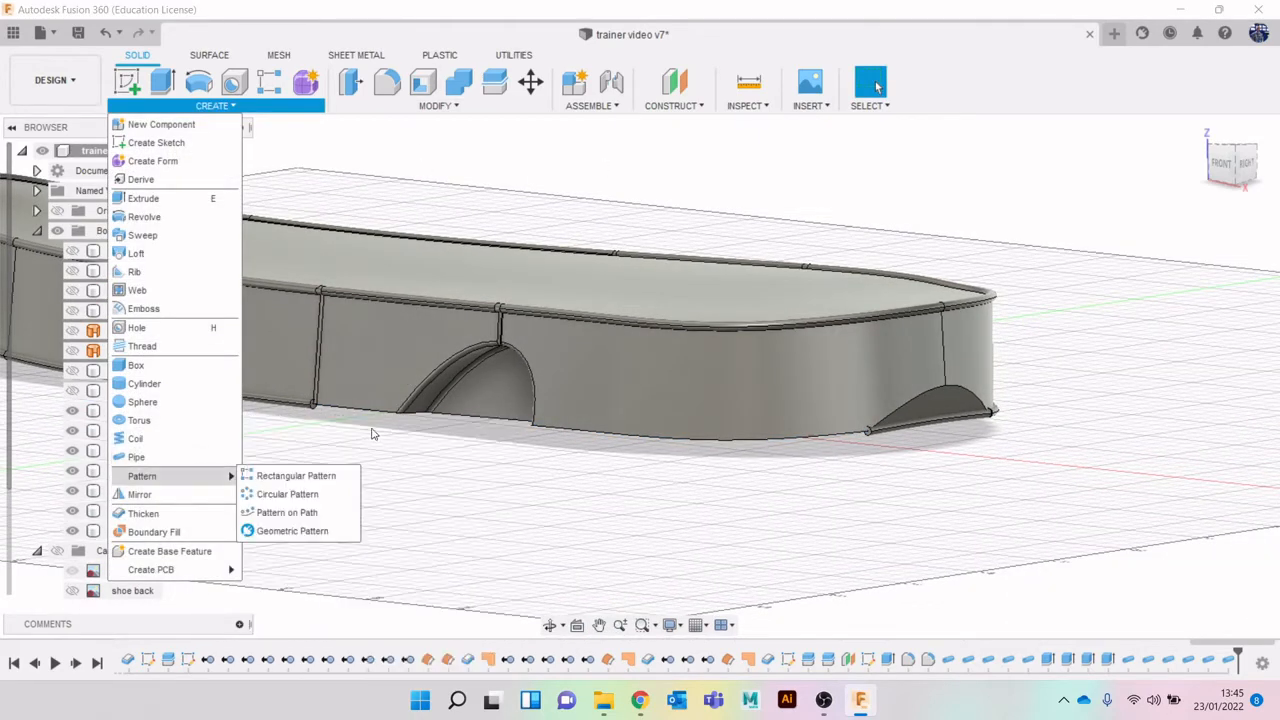
left_click(226, 458)
left_click(352, 410)
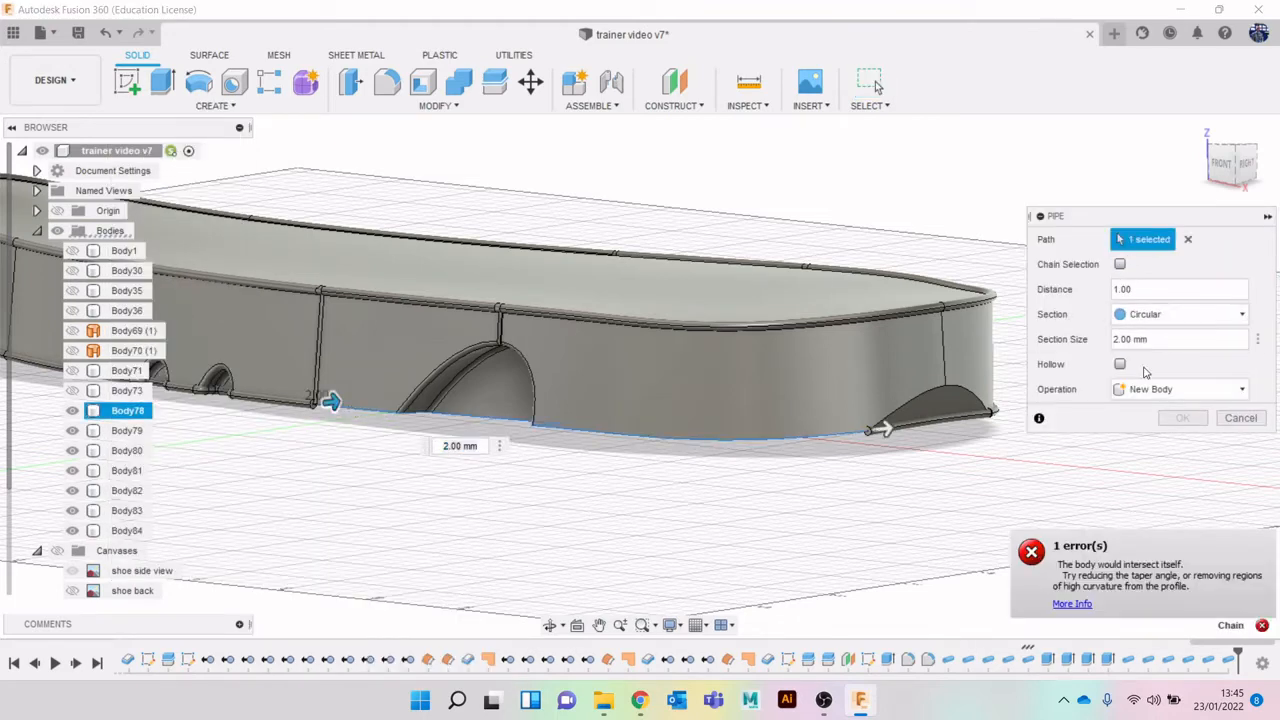
left_click(1188, 240)
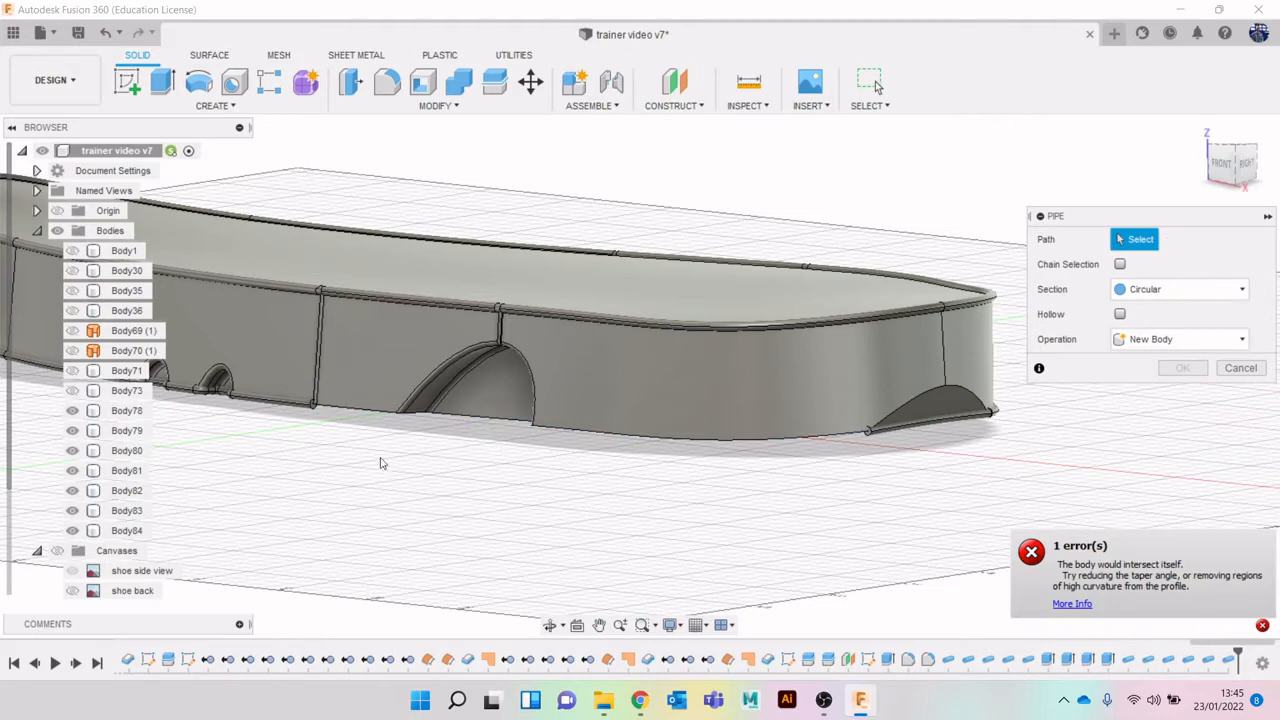
left_click(356, 410)
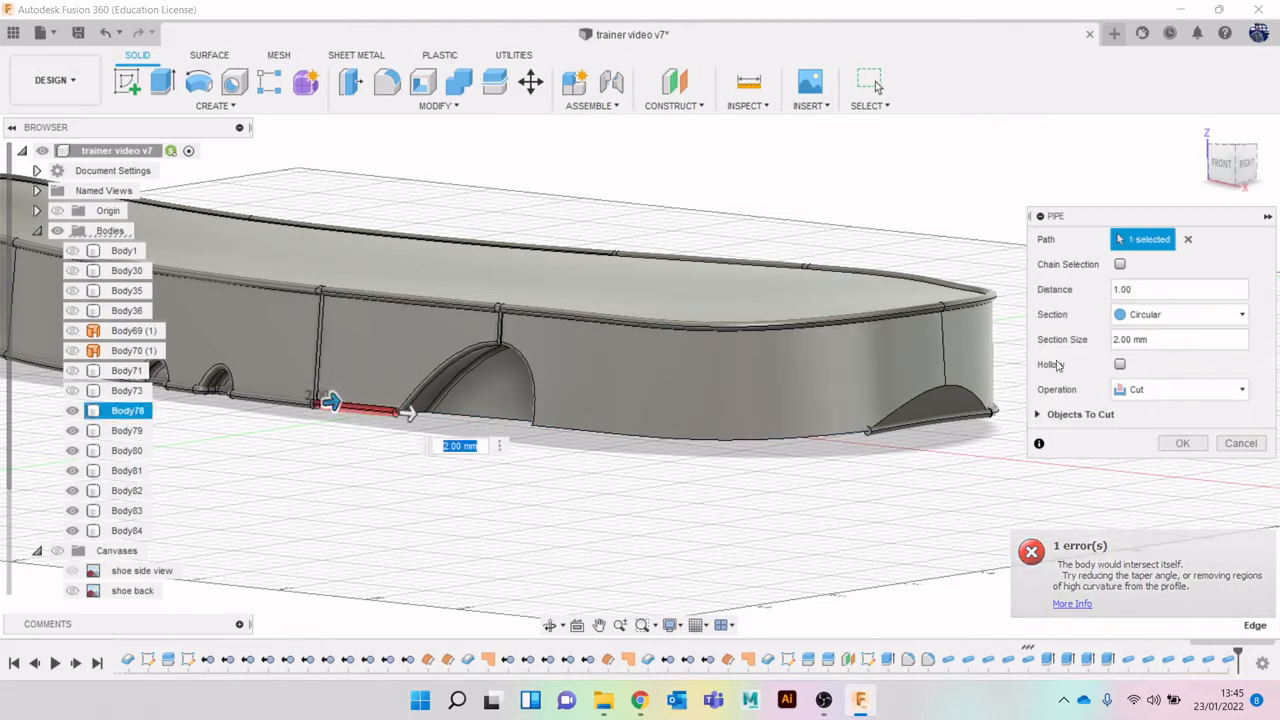
left_click(1146, 388)
left_click(1163, 465)
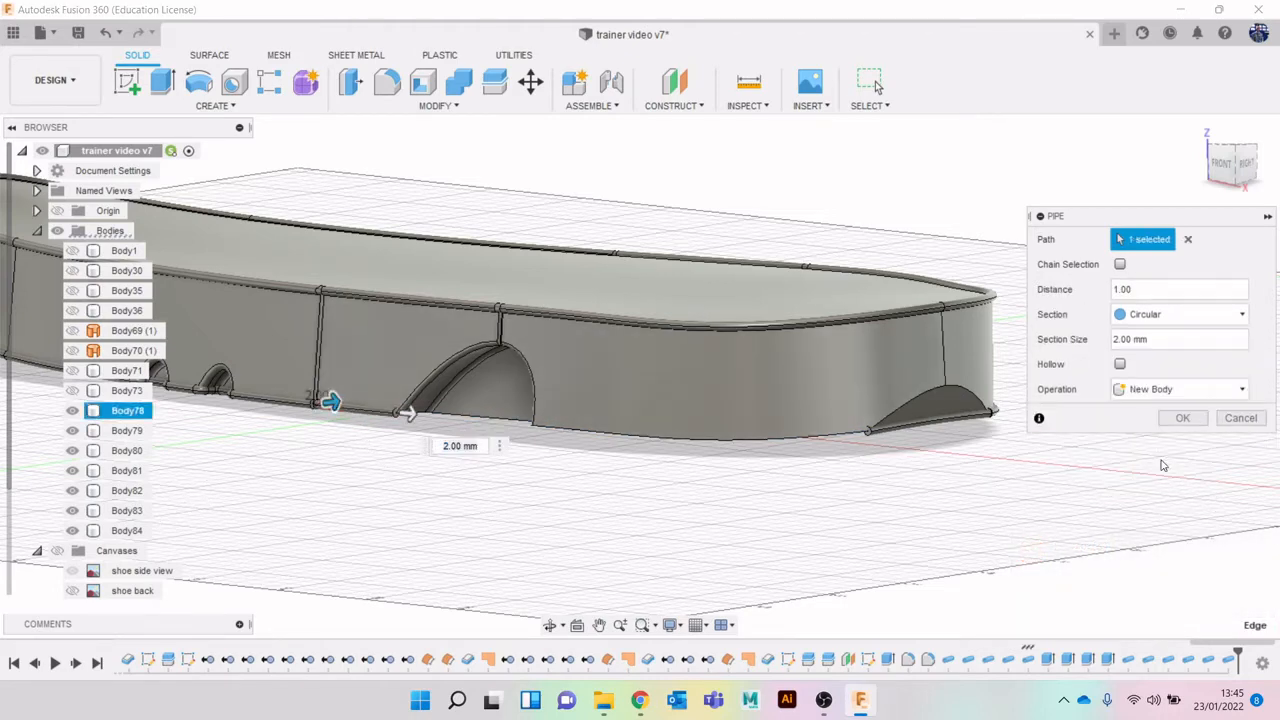
left_click(1182, 418)
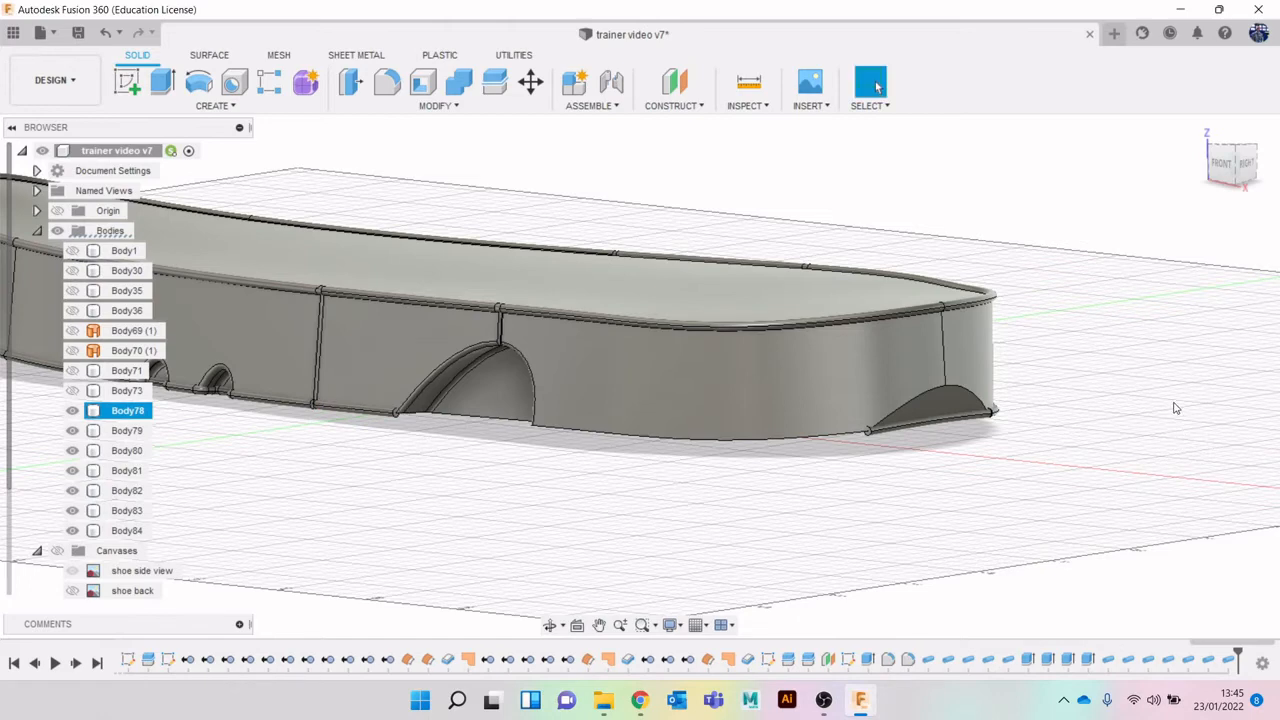
Create a 2 mm circular pipe as a new body along the curved lower edge between the large arch and the end cutout.
left_click(214, 106)
left_click(172, 454)
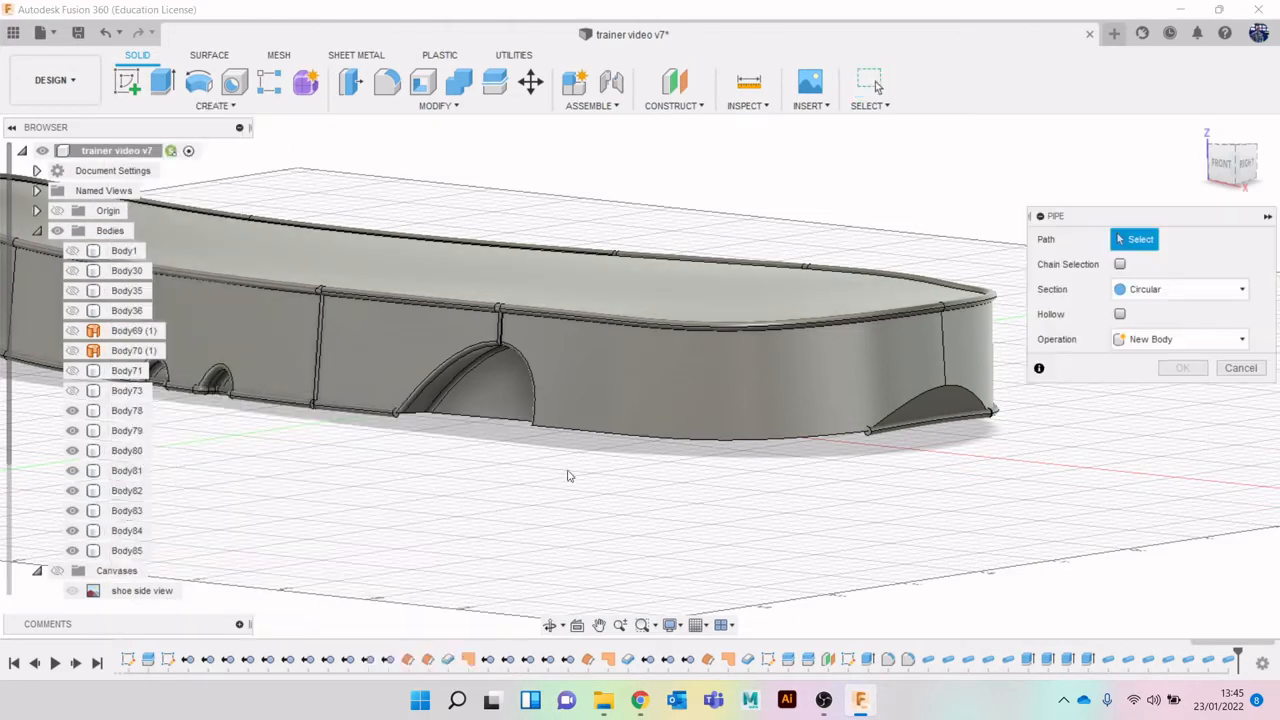
left_click(582, 432)
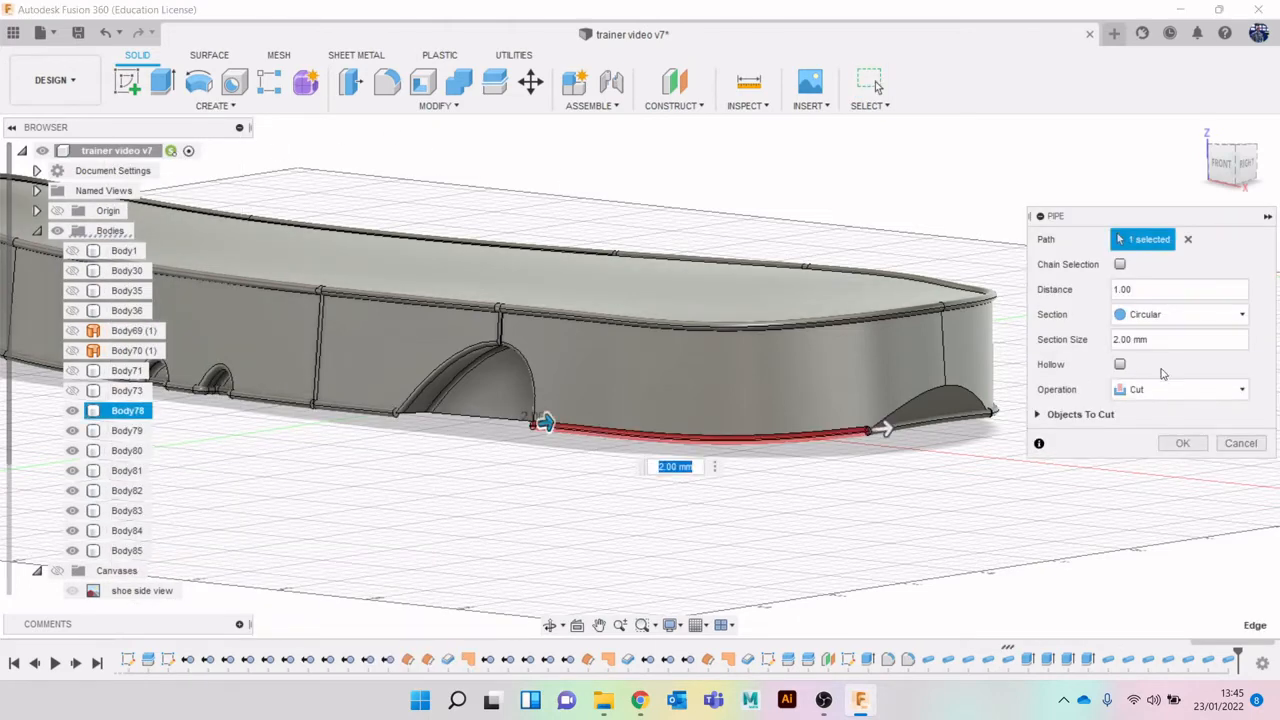
left_click(1175, 389)
left_click(1150, 467)
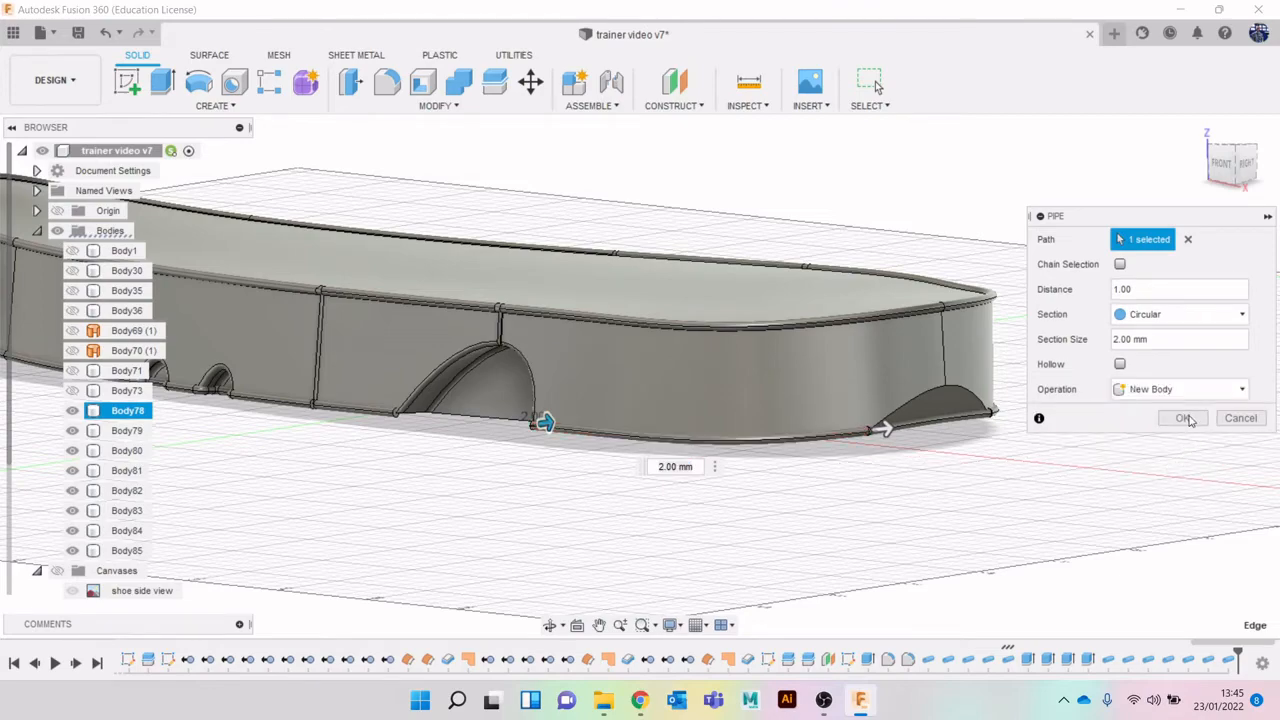
left_click(1188, 419)
Extrude the pipe's end face about 1.27 mm at the vertical seam beside the large arch, joining it to the neighbouring pipe.
scroll(829, 474, "down", 2)
middle_click_drag(735, 452, 1006, 447)
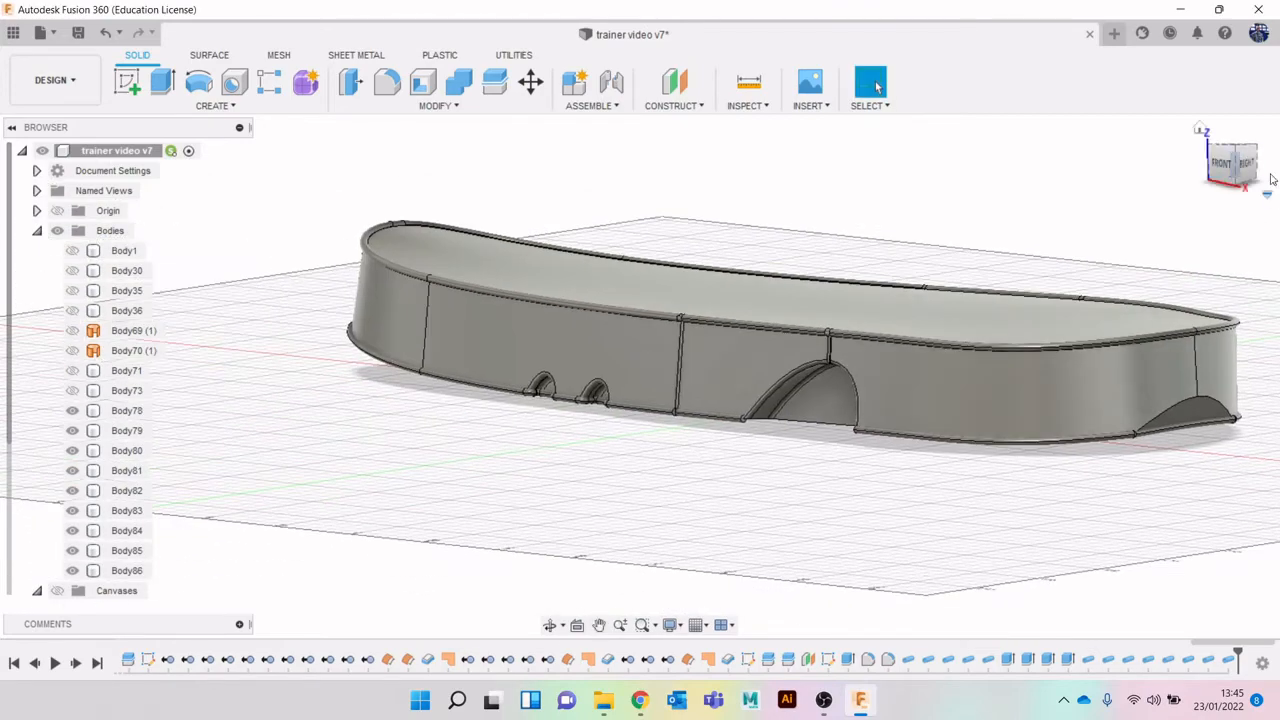
mouse_move(1246, 167)
left_mouse_down()
mouse_move(1278, 171)
mouse_move(1279, 192)
mouse_move(1279, 173)
mouse_move(1232, 166)
mouse_move(1218, 180)
left_mouse_up()
scroll(786, 440, "up", 4)
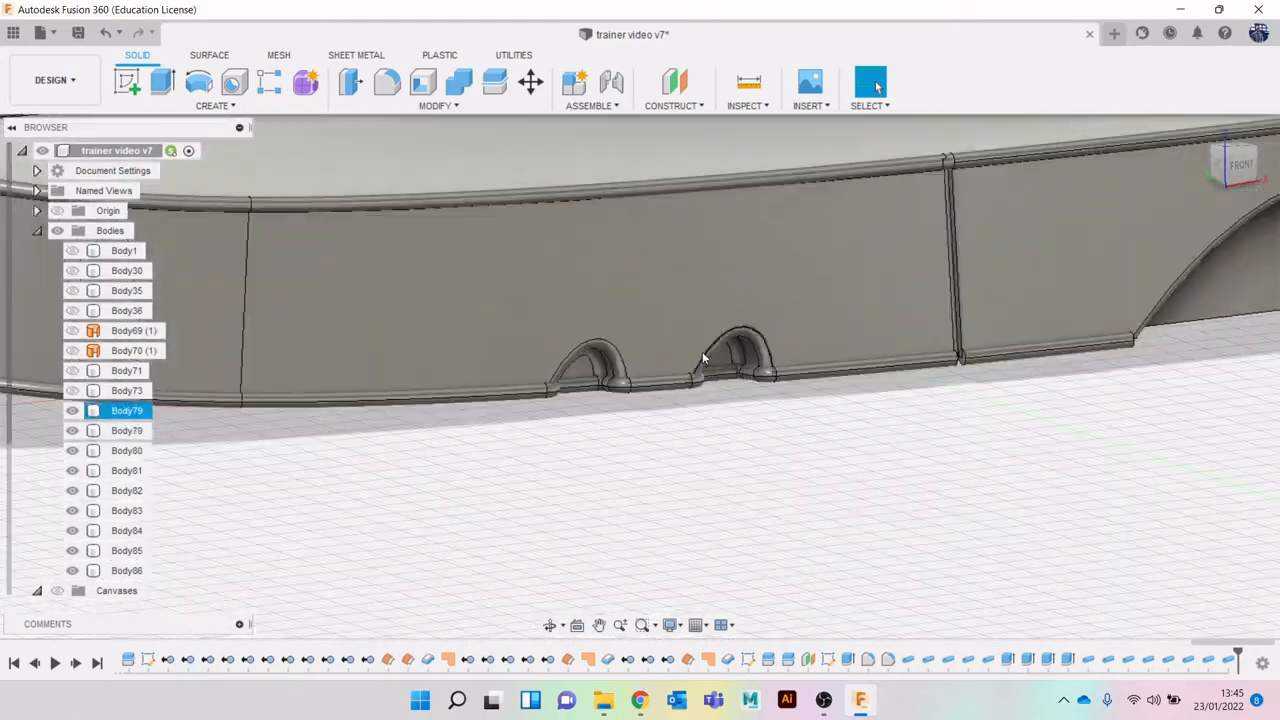
scroll(703, 358, "up", 3)
scroll(903, 469, "down", 2)
middle_click_drag(907, 469, 714, 489)
scroll(824, 440, "up", 2)
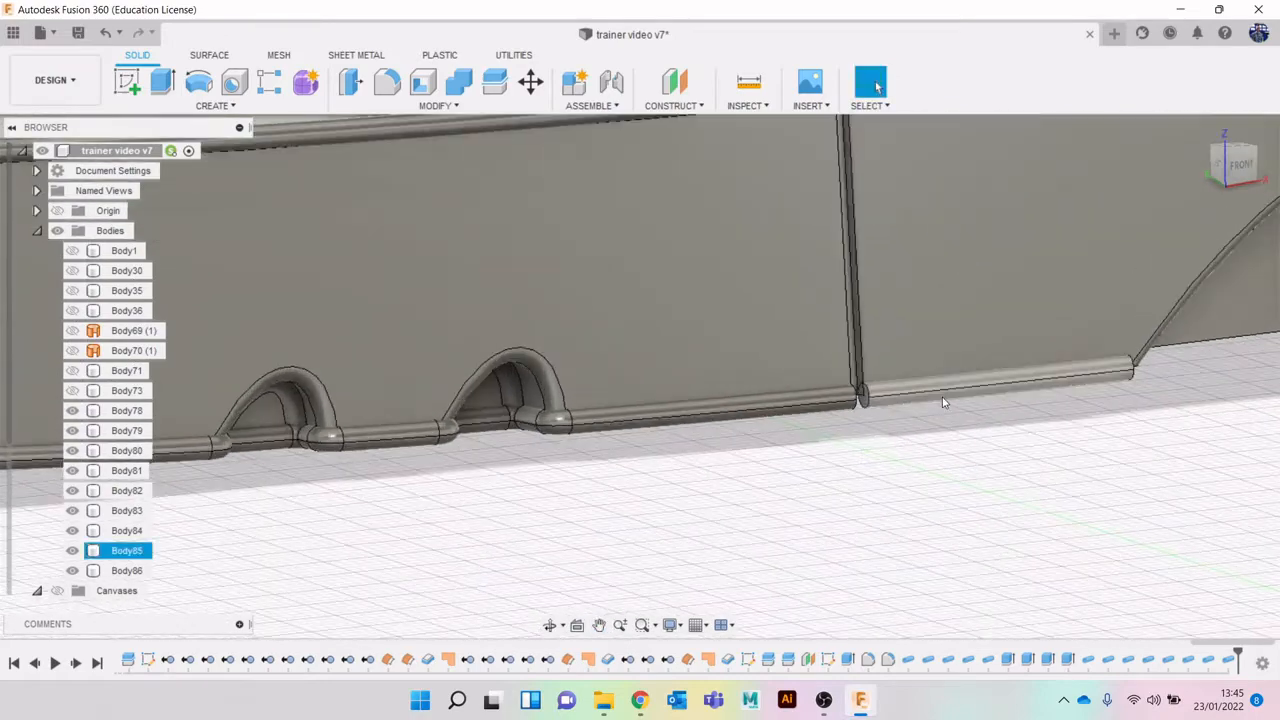
scroll(833, 393, "up", 4)
key("e")
scroll(826, 409, "up", 2)
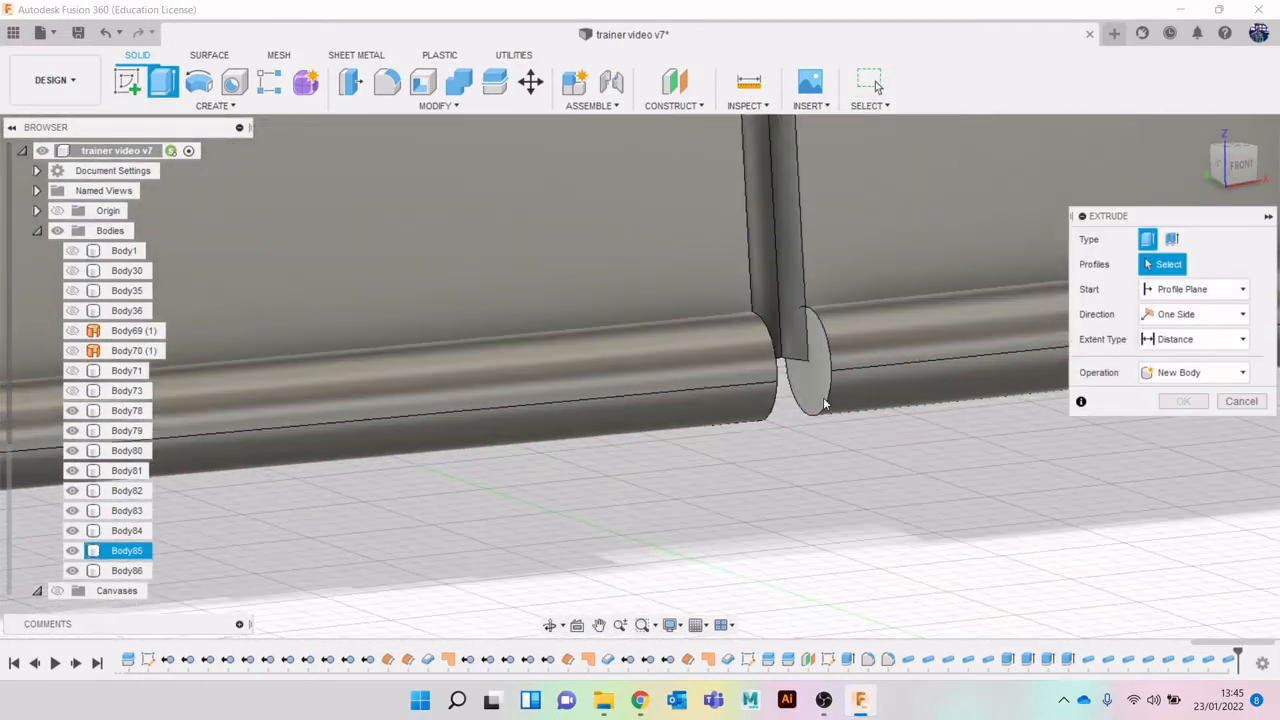
left_click(823, 399)
scroll(815, 392, "down", 1)
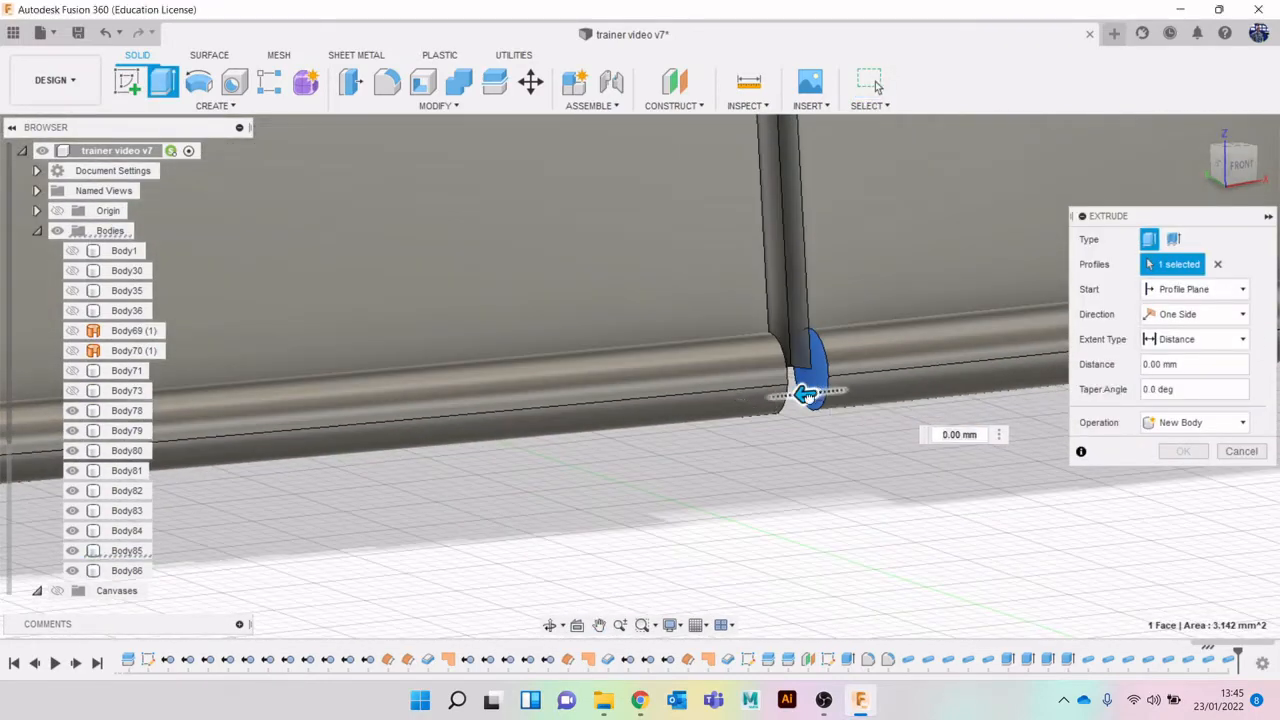
left_click_drag(789, 406, 789, 405)
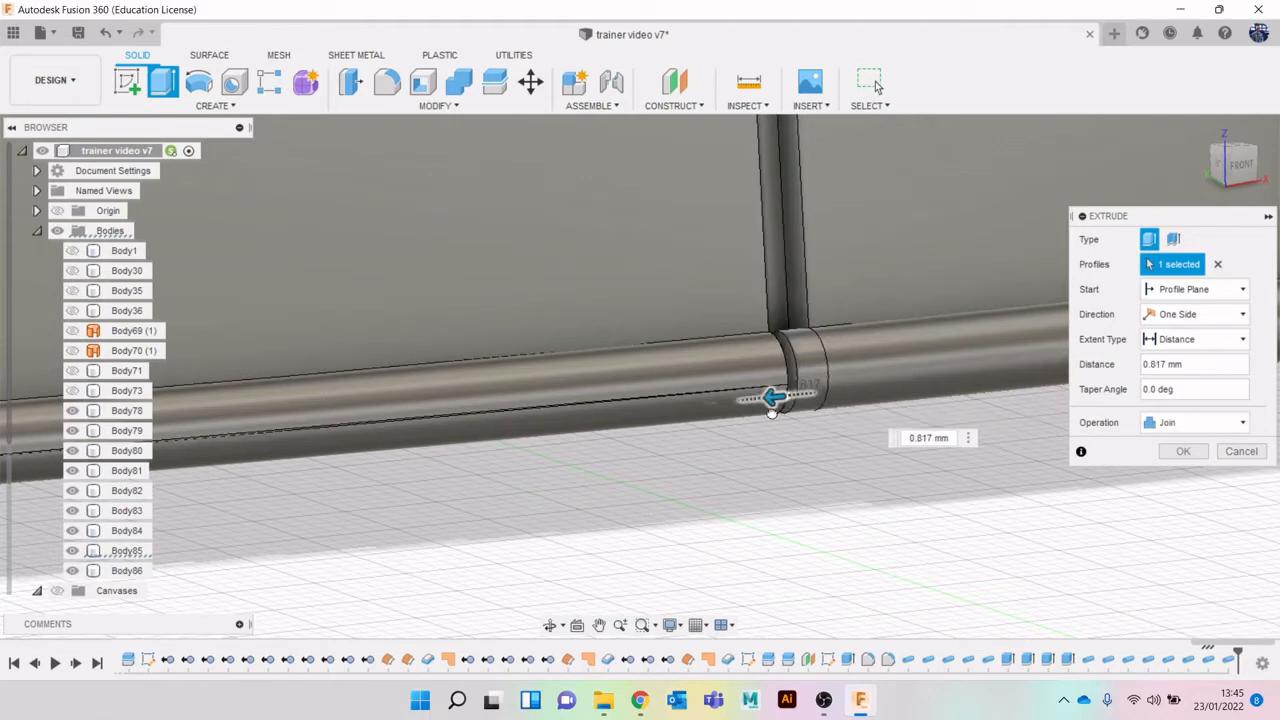
left_click_drag(771, 412, 771, 411)
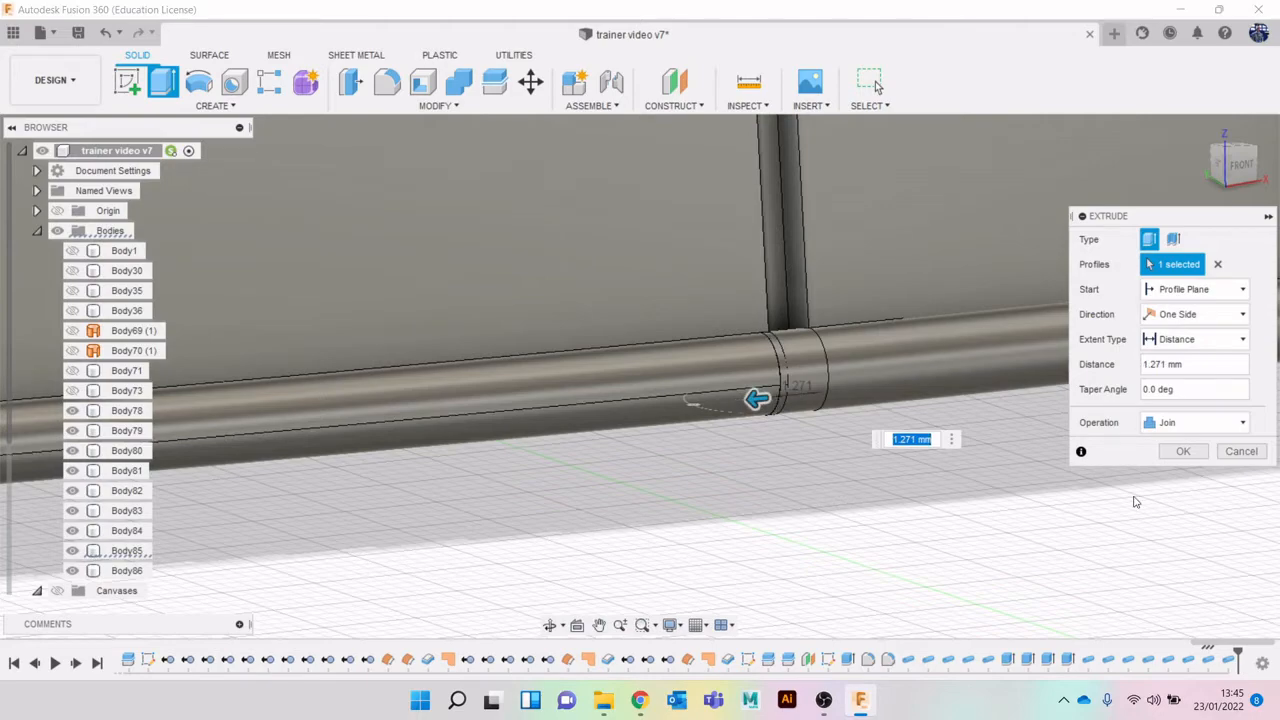
left_click(1186, 452)
Try to create a 2 mm circular pipe along the connected lower edges inside the large arch.
scroll(960, 365, "down", 5)
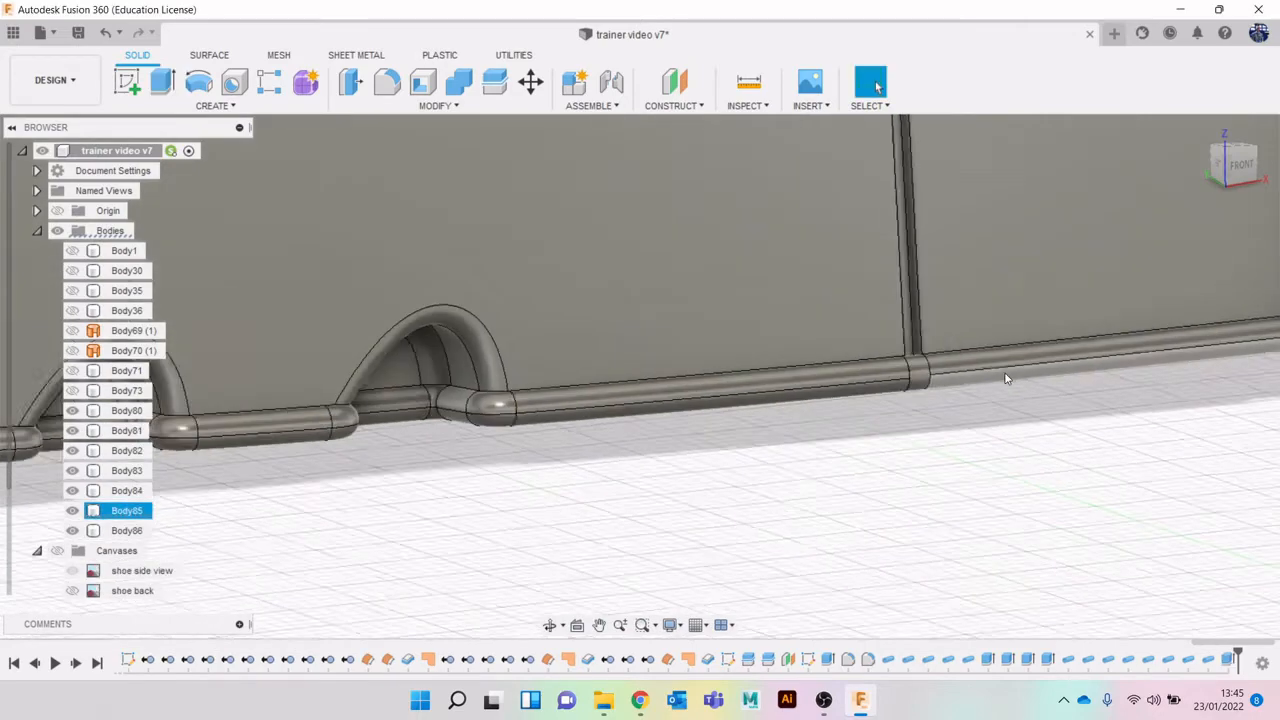
middle_click_drag(1006, 378, 393, 335)
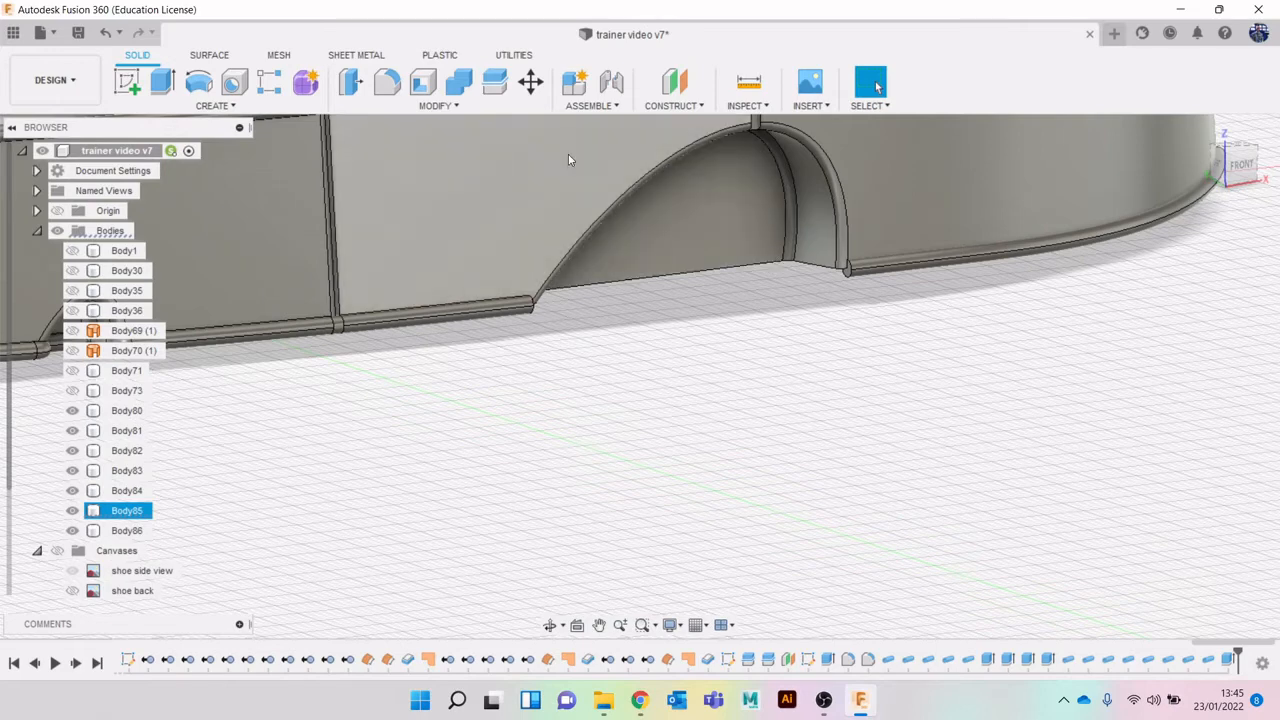
left_click(216, 105)
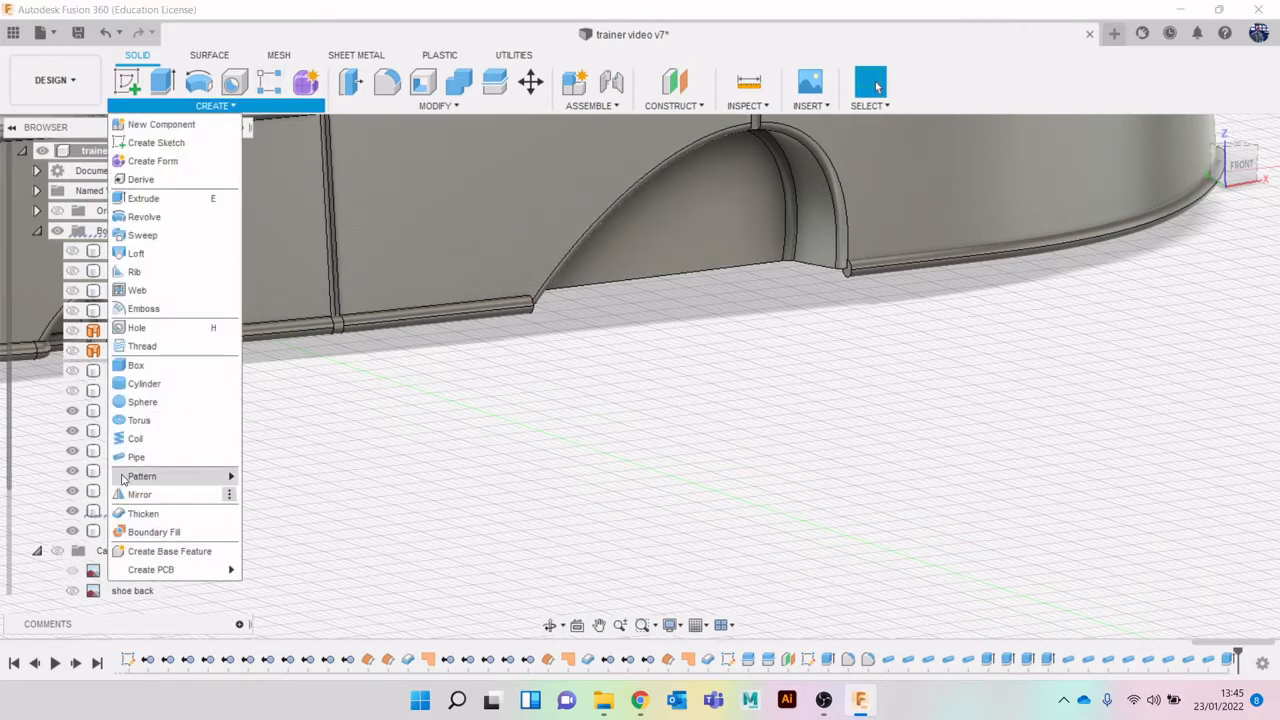
left_click(136, 457)
left_click(731, 277)
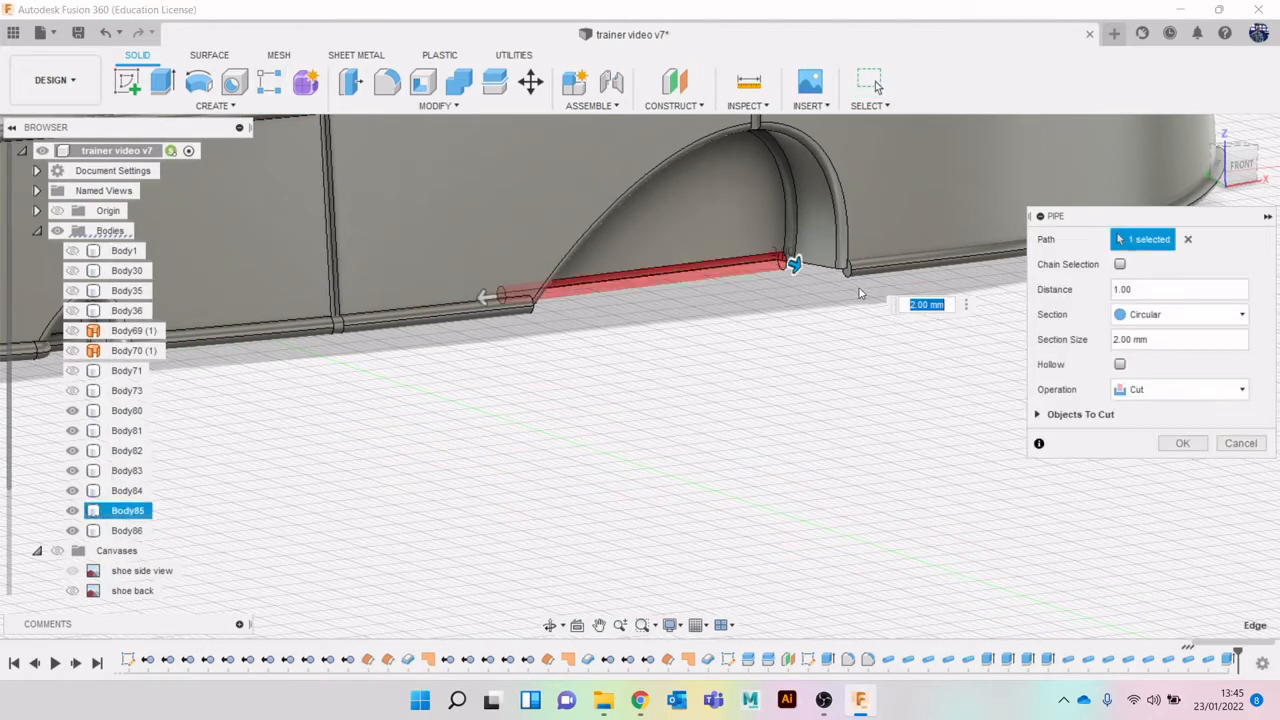
scroll(800, 260, "up", 5)
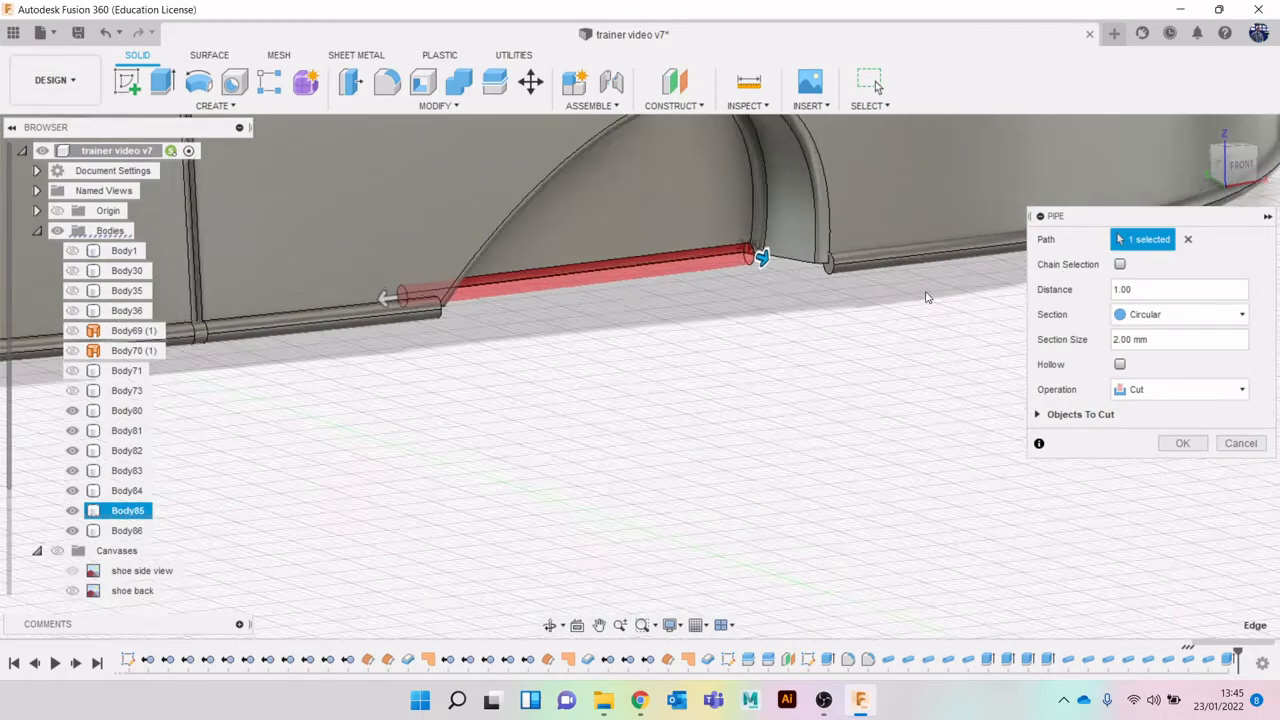
left_click(778, 260)
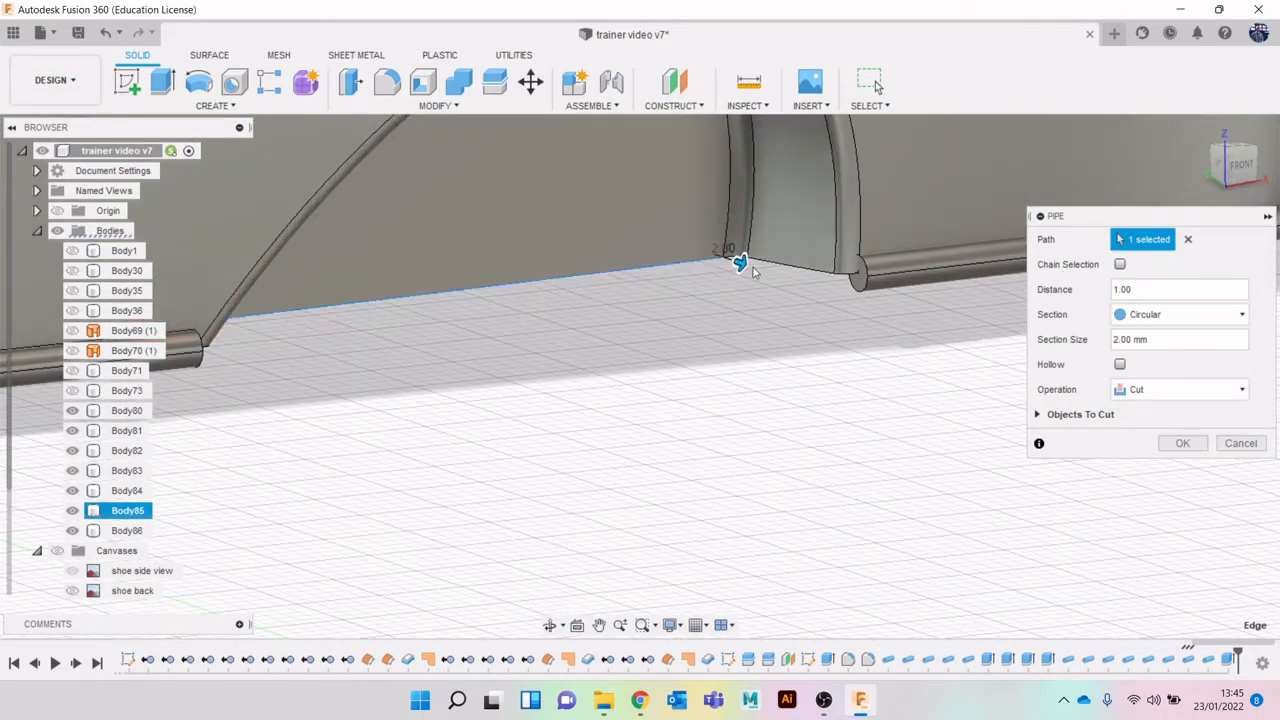
scroll(739, 259, "up", 5)
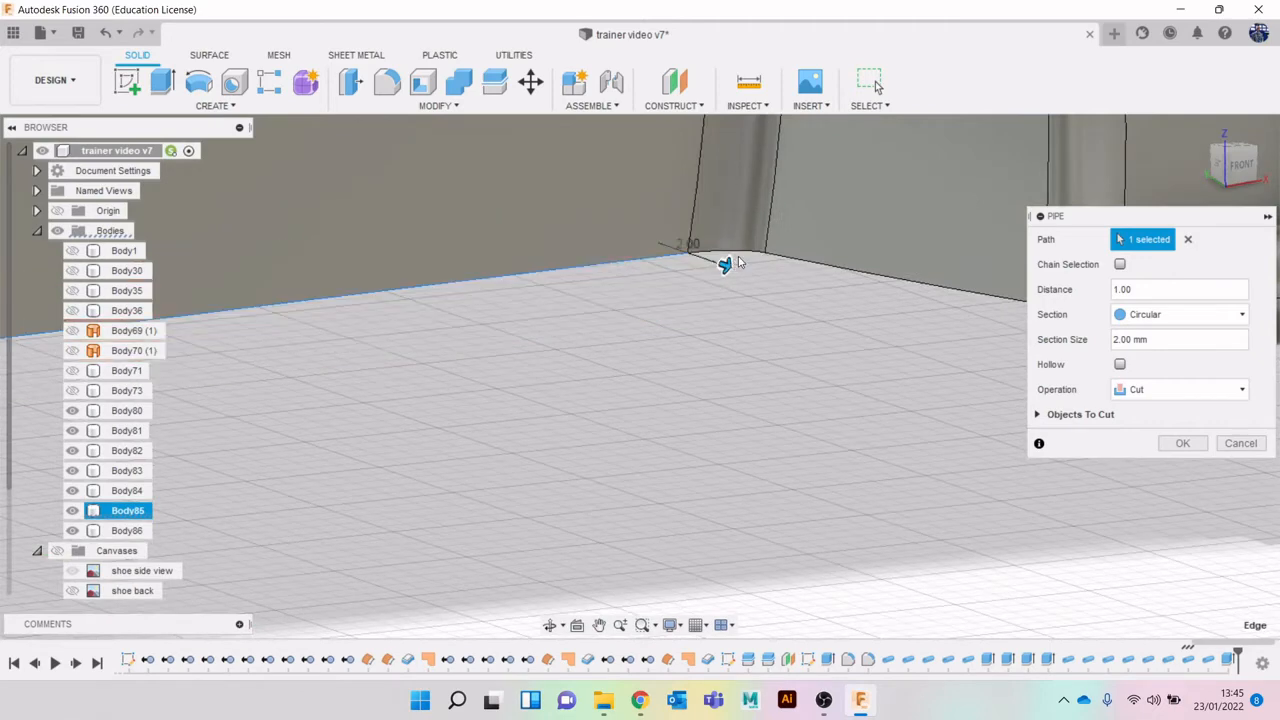
left_click(737, 258)
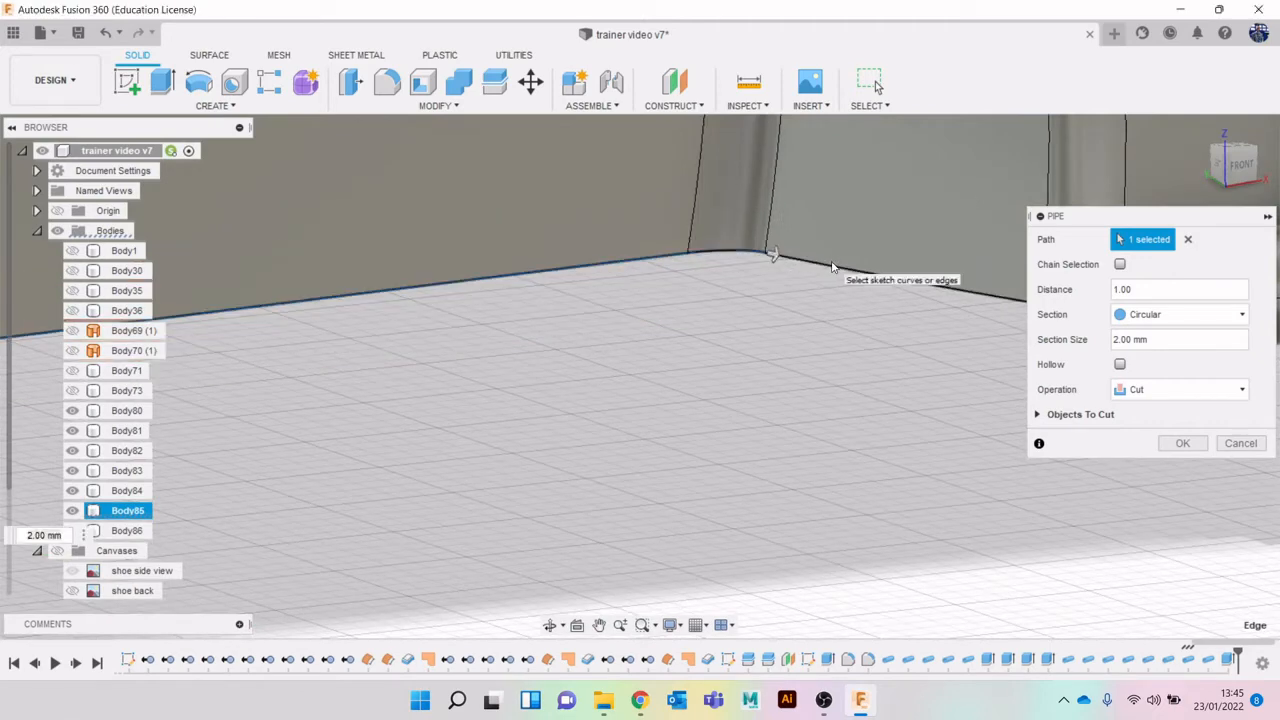
scroll(840, 331, "down", 3)
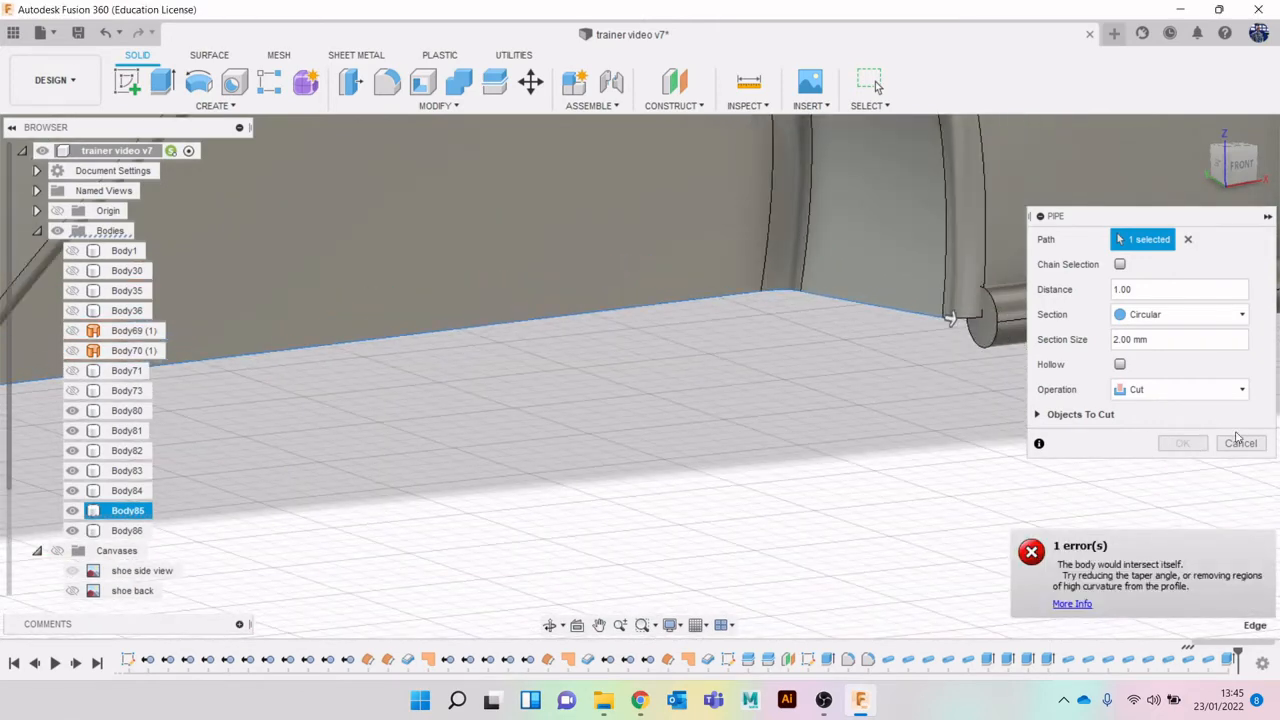
left_click(1240, 443)
Extrude the curved pipe's end face 0.45 mm with Join to meet the straight pipe beneath the end cutout.
scroll(1060, 380, "down", 5)
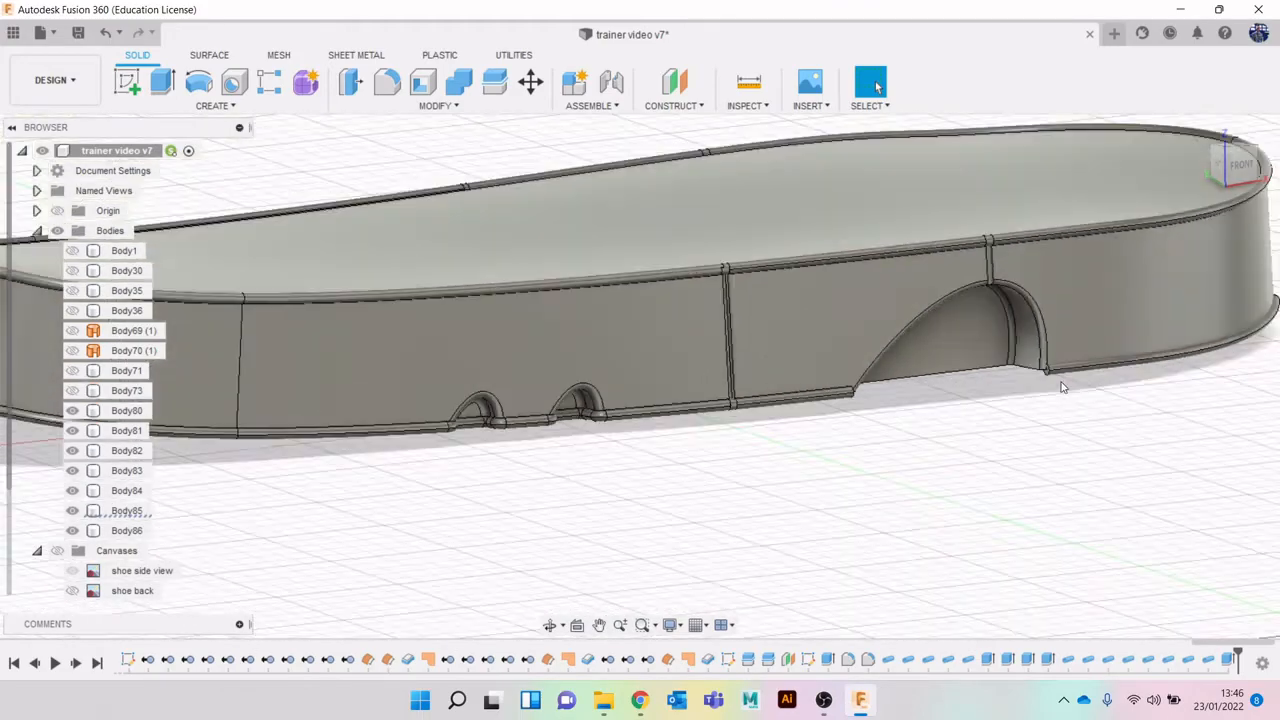
mouse_move(1232, 168)
left_mouse_down()
mouse_move(1205, 150)
mouse_move(1110, 178)
mouse_move(1050, 168)
mouse_move(1010, 95)
left_mouse_up()
scroll(755, 270, "up", 8)
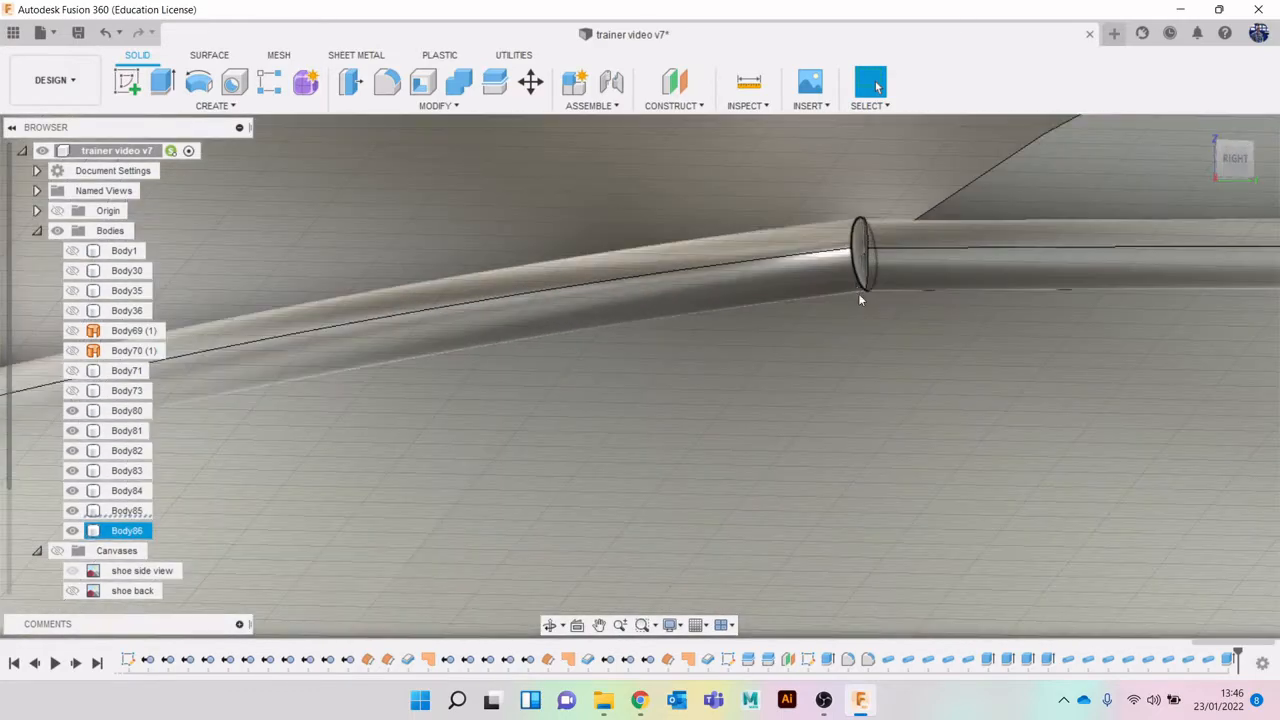
scroll(948, 294, "up", 2)
key("e")
scroll(923, 266, "up", 2)
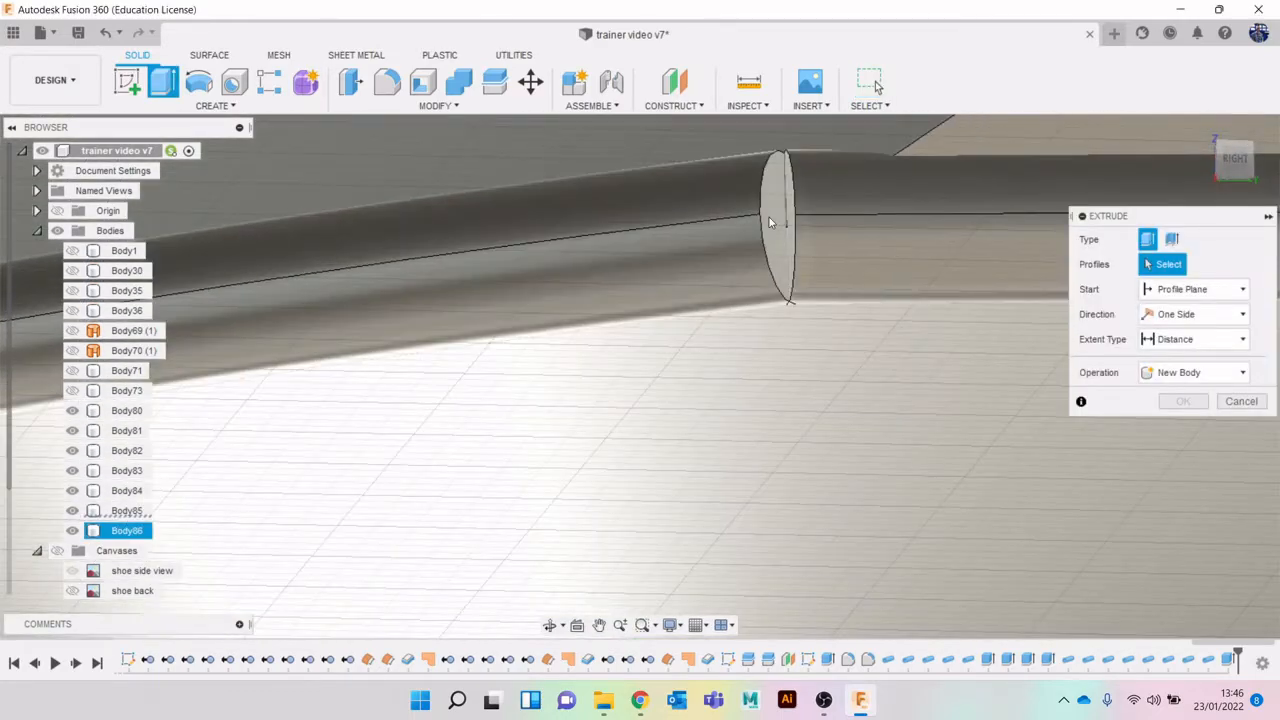
left_click(770, 217)
left_click_drag(784, 214, 789, 214)
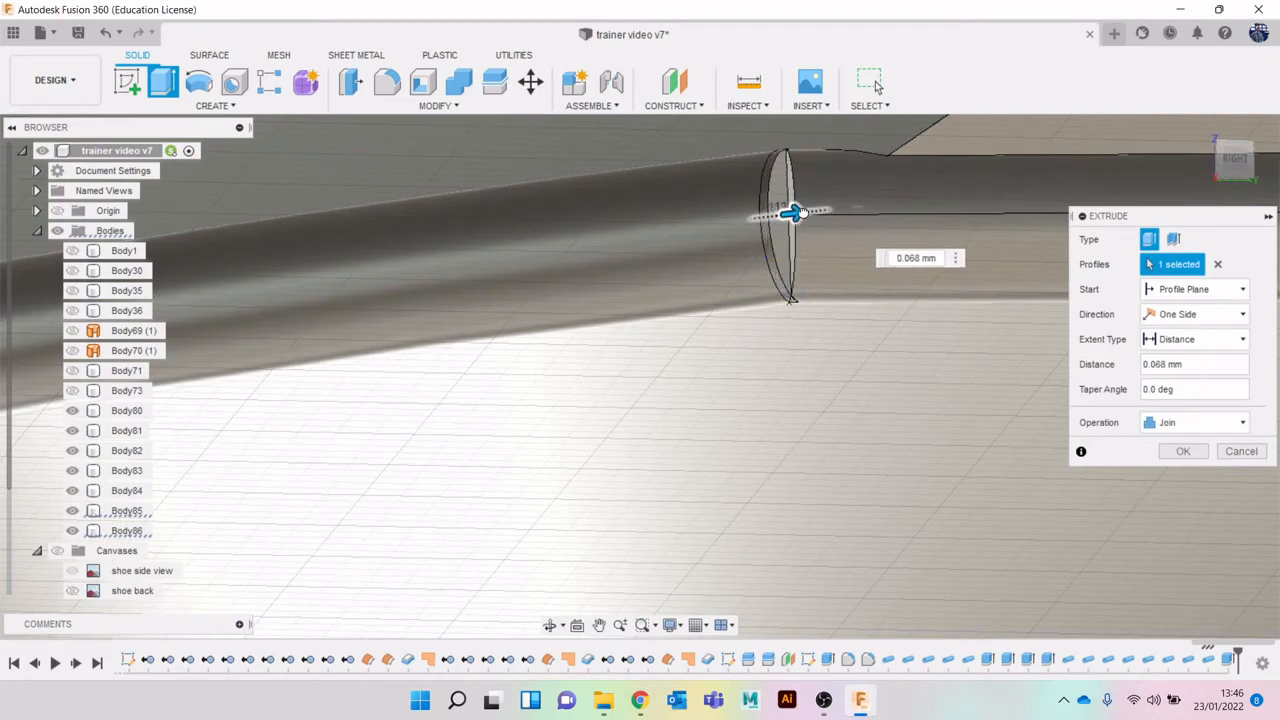
left_click_drag(806, 213, 828, 212)
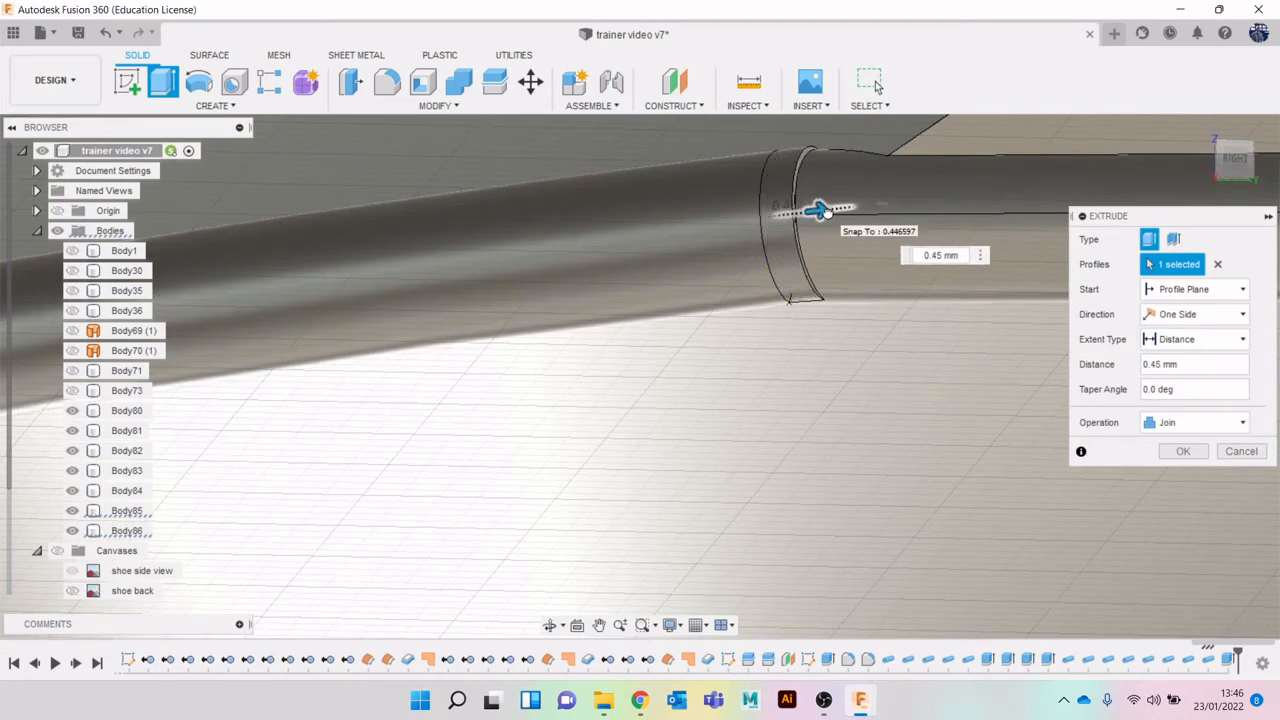
left_click(1185, 453)
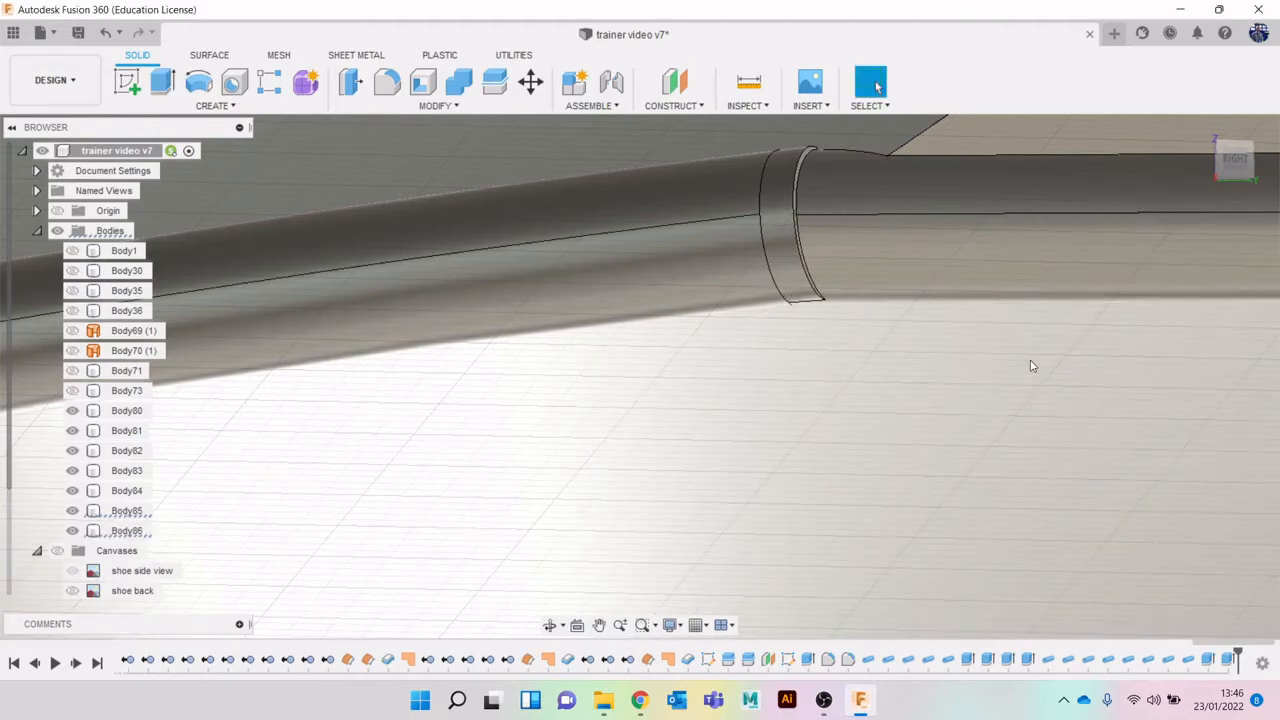
Extrude the pipe end face at the other corner of the end cutout about 0.5 mm, joining the two pipes.
scroll(1032, 366, "down", 8)
middle_click_drag(1127, 369, 431, 295)
scroll(866, 263, "up", 8)
scroll(901, 312, "up", 2)
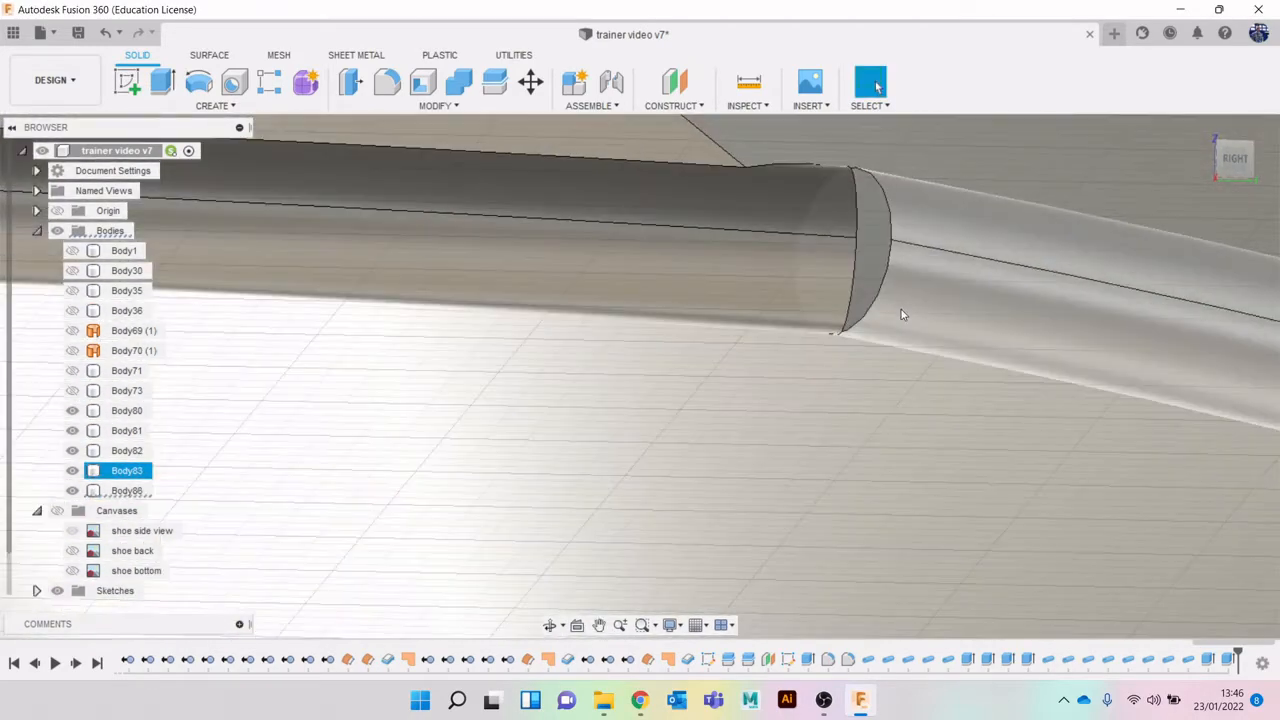
key("e")
left_click(868, 262)
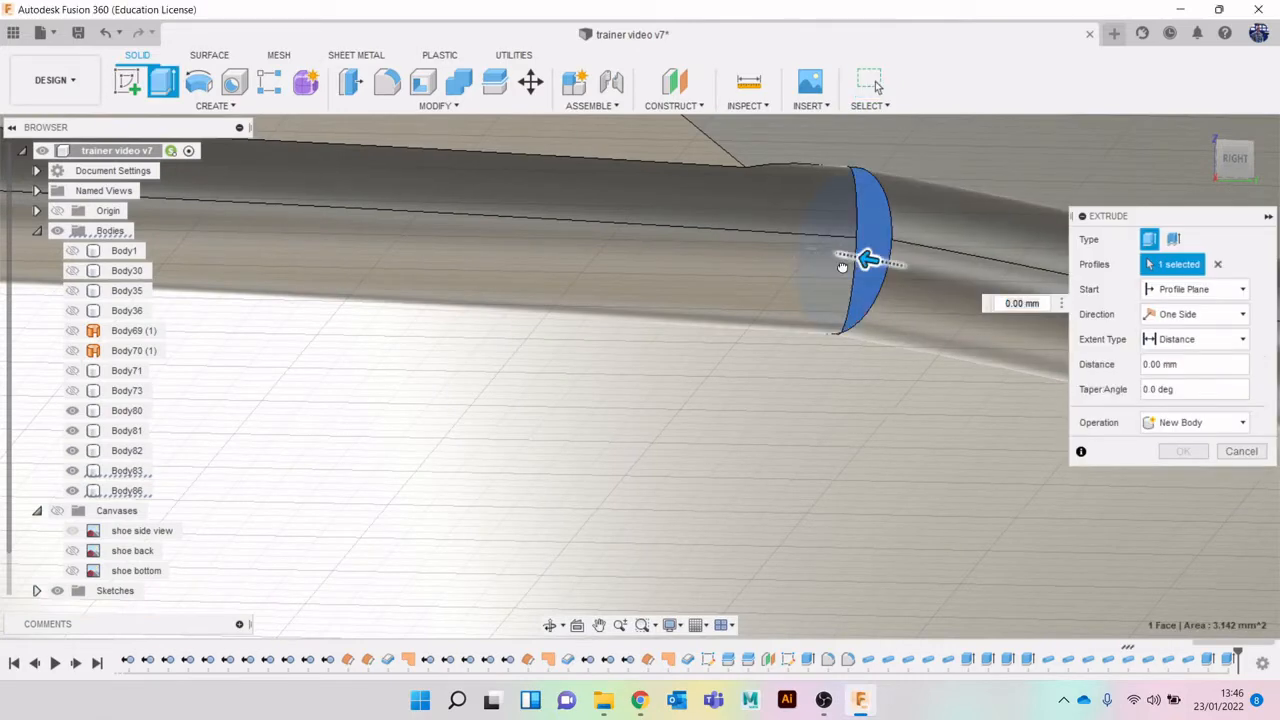
left_click_drag(842, 265, 821, 276)
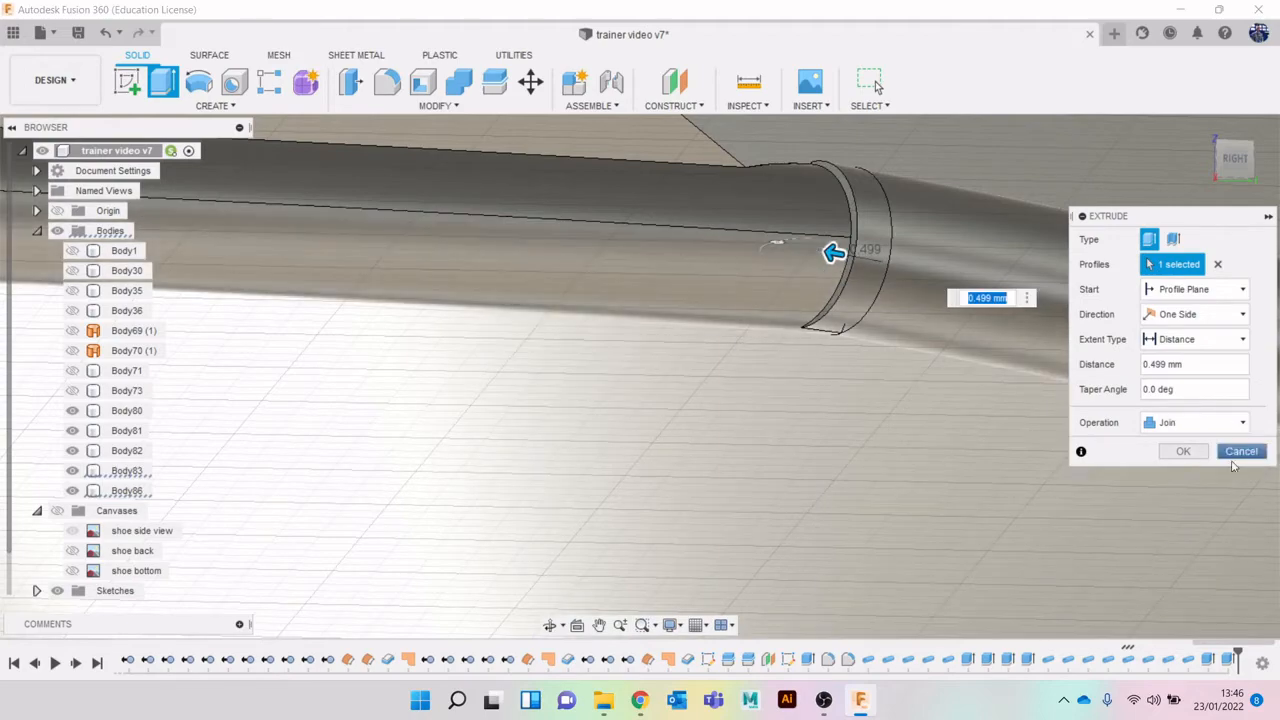
left_click(1183, 452)
Extrude the lower pipe's end face across the gap at the back side's first vertical seam, joining it to the adjacent pipe.
scroll(1100, 455, "down", 8)
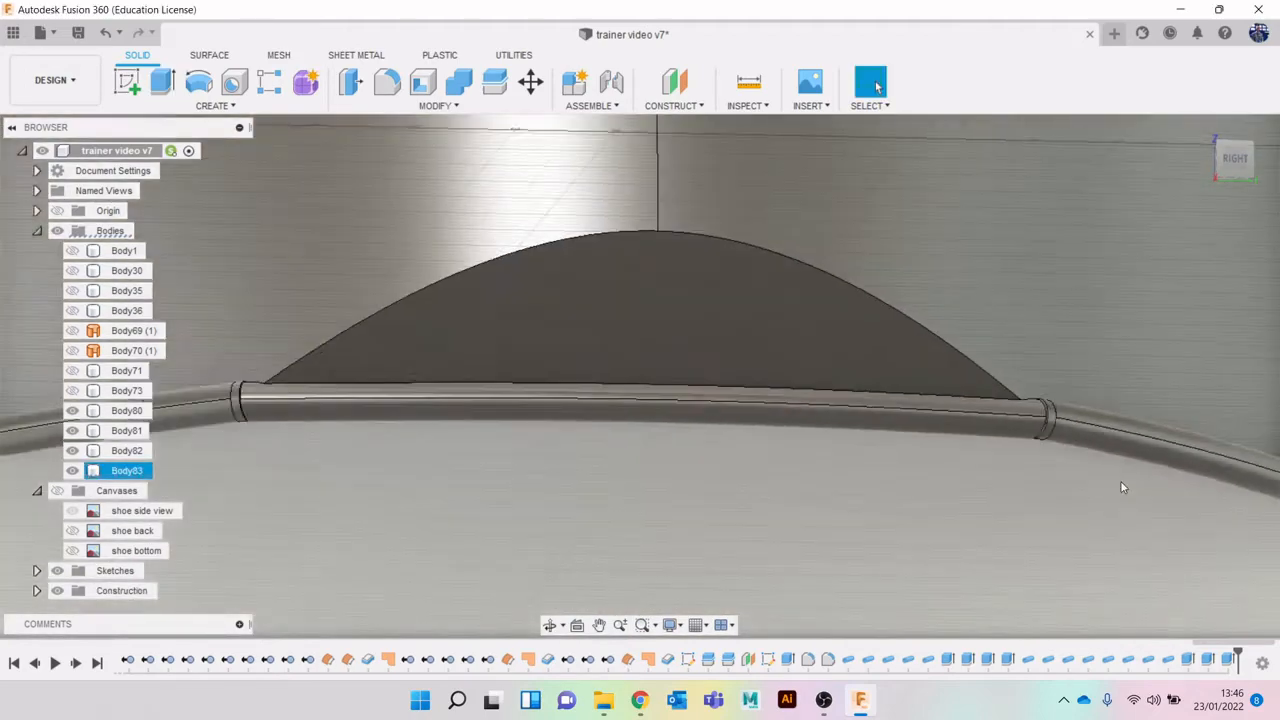
scroll(1166, 474, "down", 5)
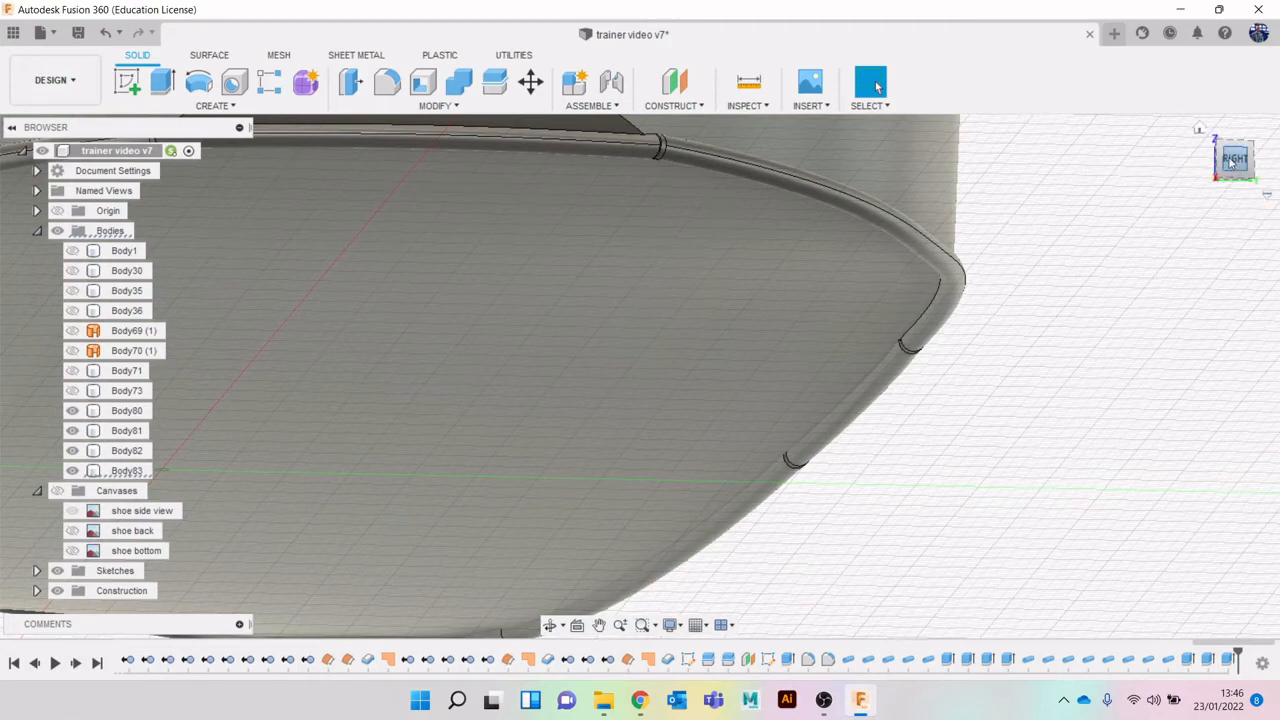
mouse_move(1231, 162)
left_mouse_down()
mouse_move(1208, 146)
mouse_move(1214, 166)
left_mouse_up()
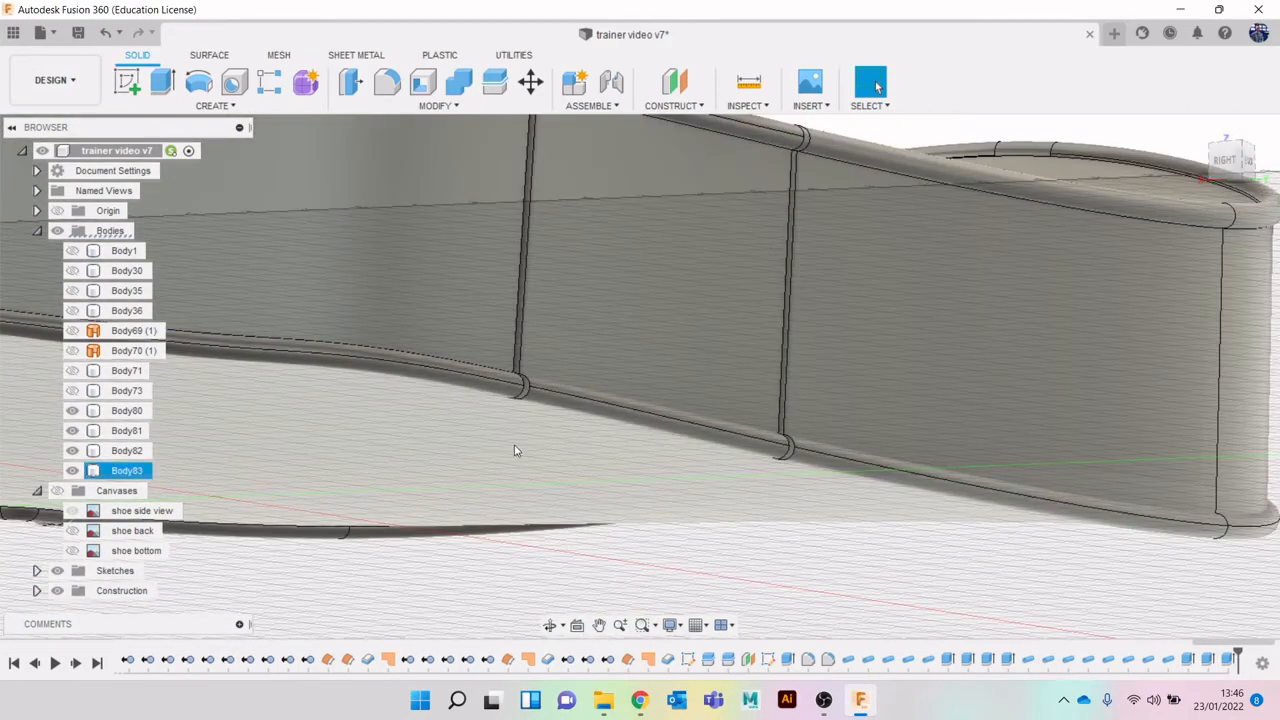
scroll(515, 450, "up", 6)
key("e")
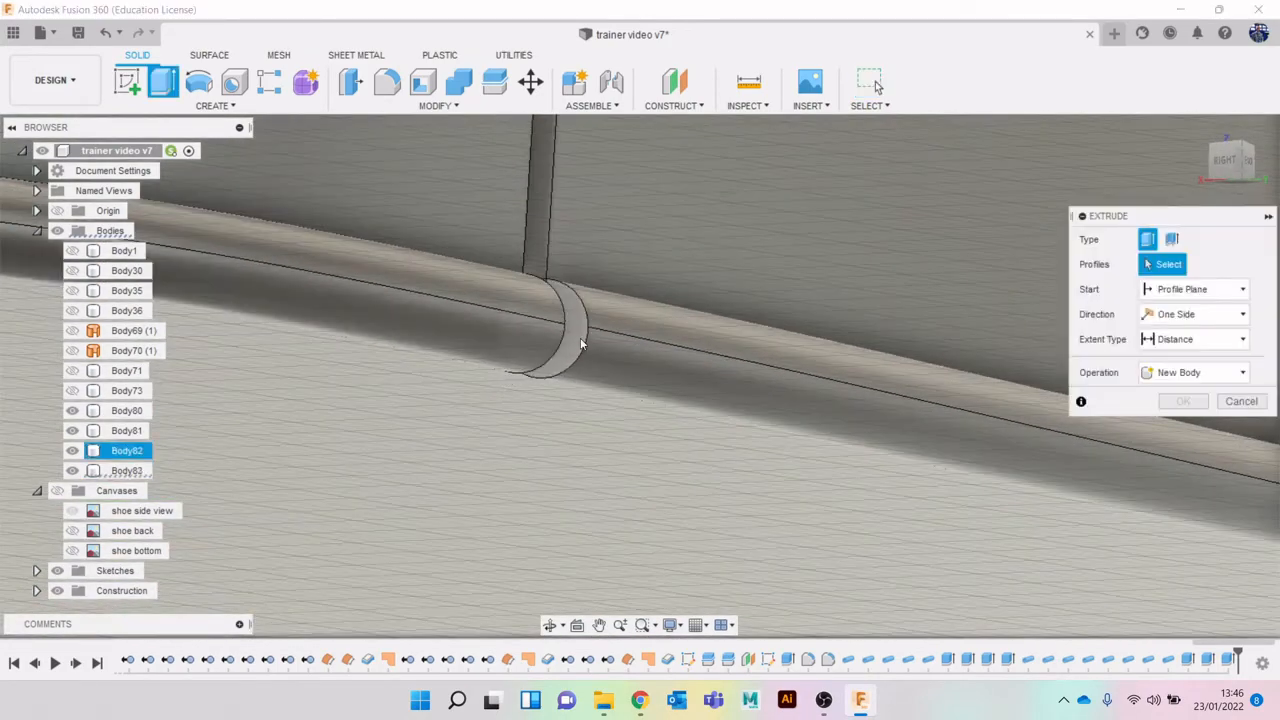
left_click(574, 340)
left_click_drag(570, 337, 551, 341)
left_click(1185, 452)
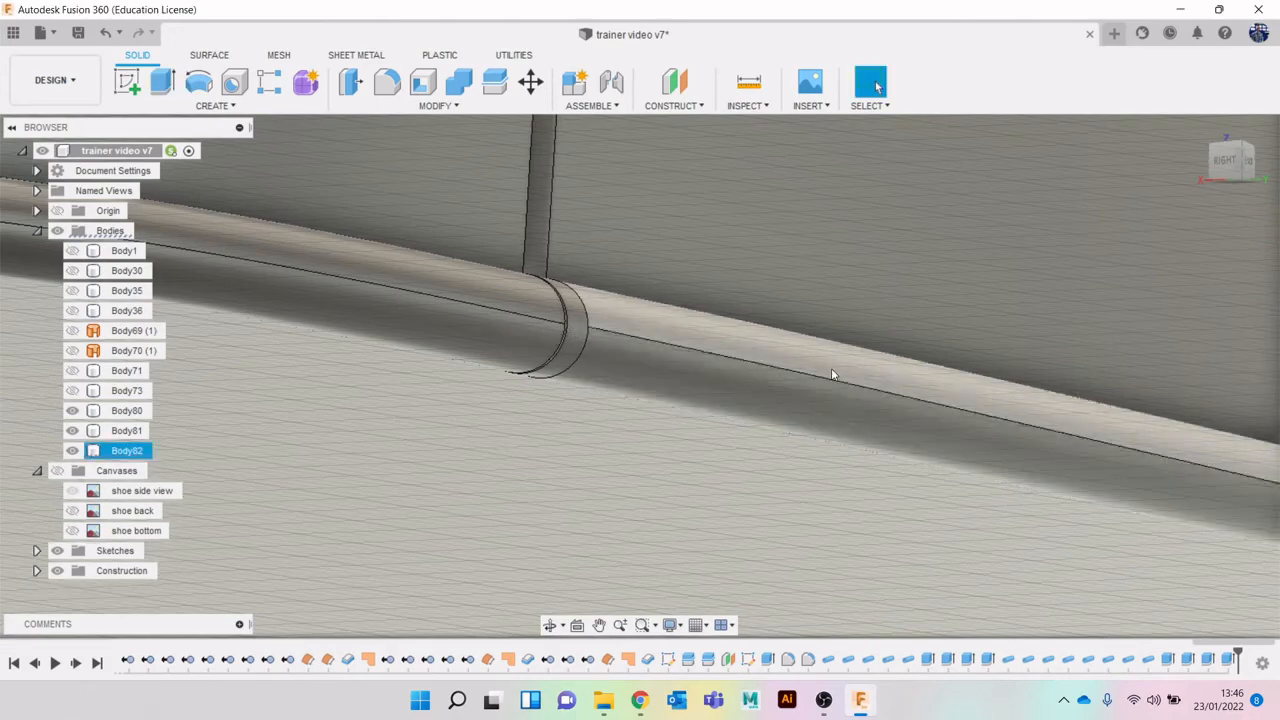
Extrude the lower pipe's end face across the gap at the next vertical seam, joining it to the adjacent pipe.
scroll(911, 405, "down", 6)
middle_click_drag(1125, 474, 960, 418)
scroll(960, 418, "up", 10)
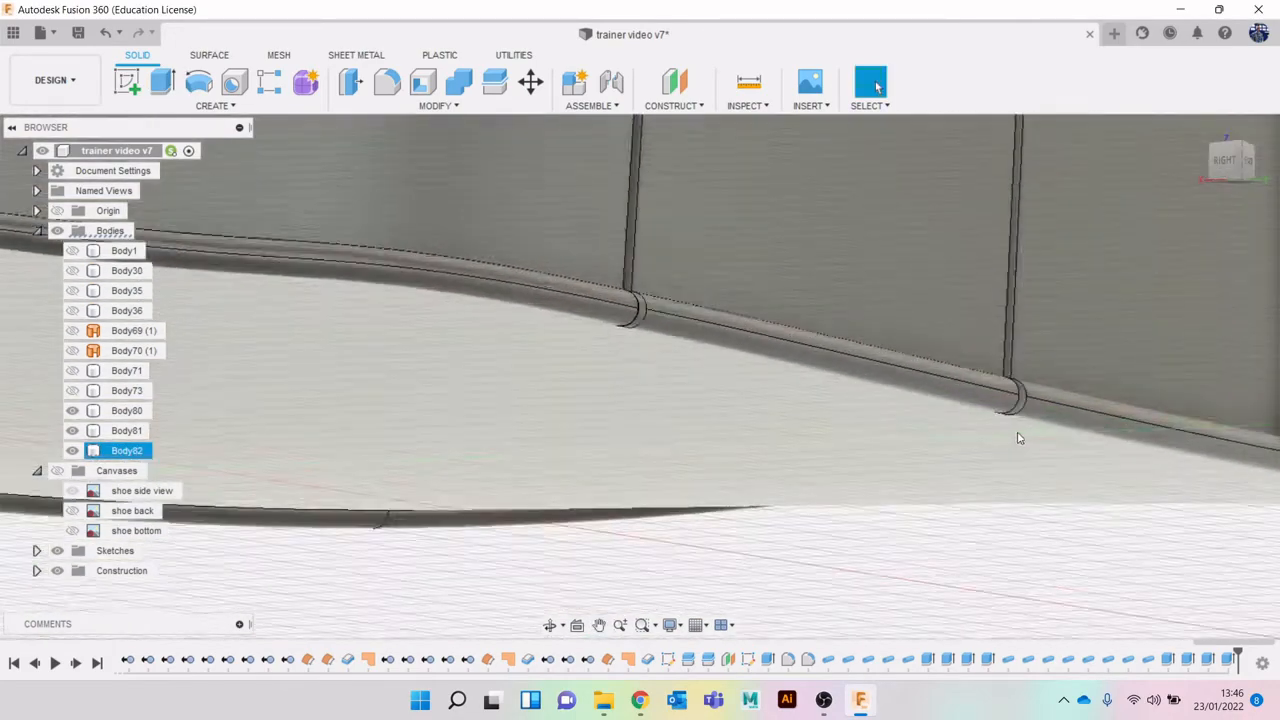
key("e")
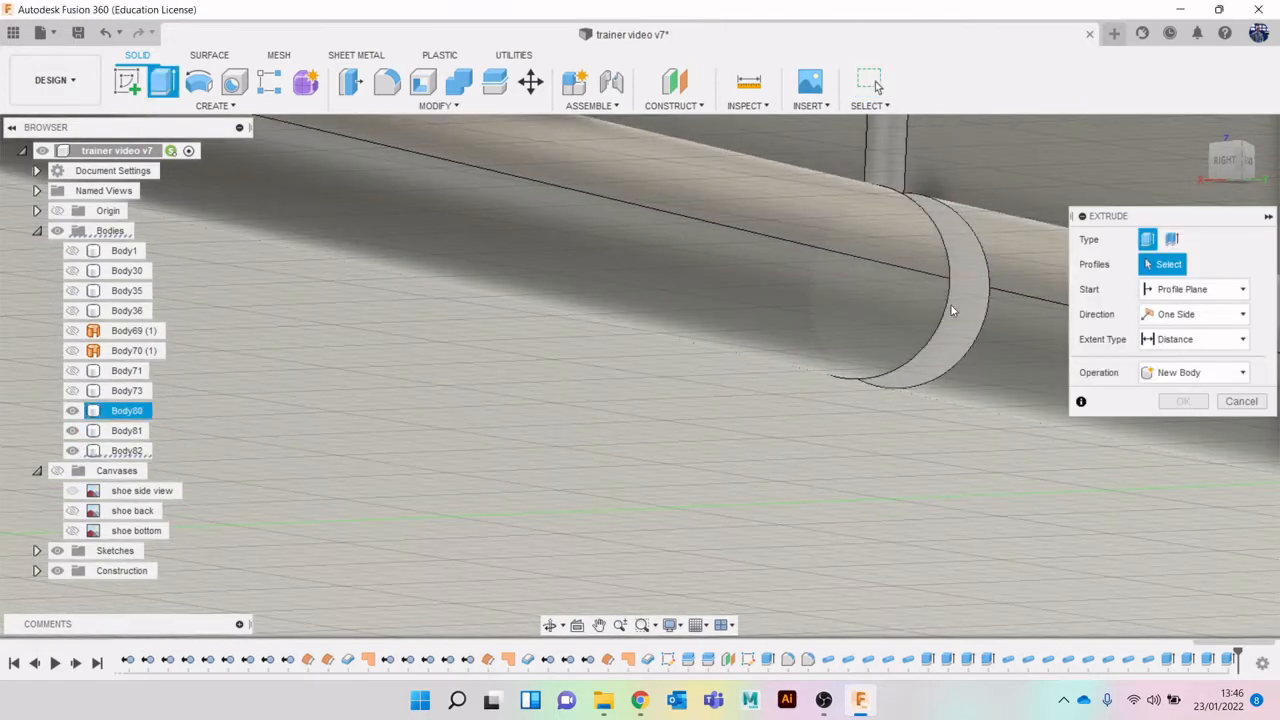
left_click(945, 303)
left_click_drag(945, 303, 907, 344)
left_click(1194, 450)
scroll(1097, 423, "down", 8)
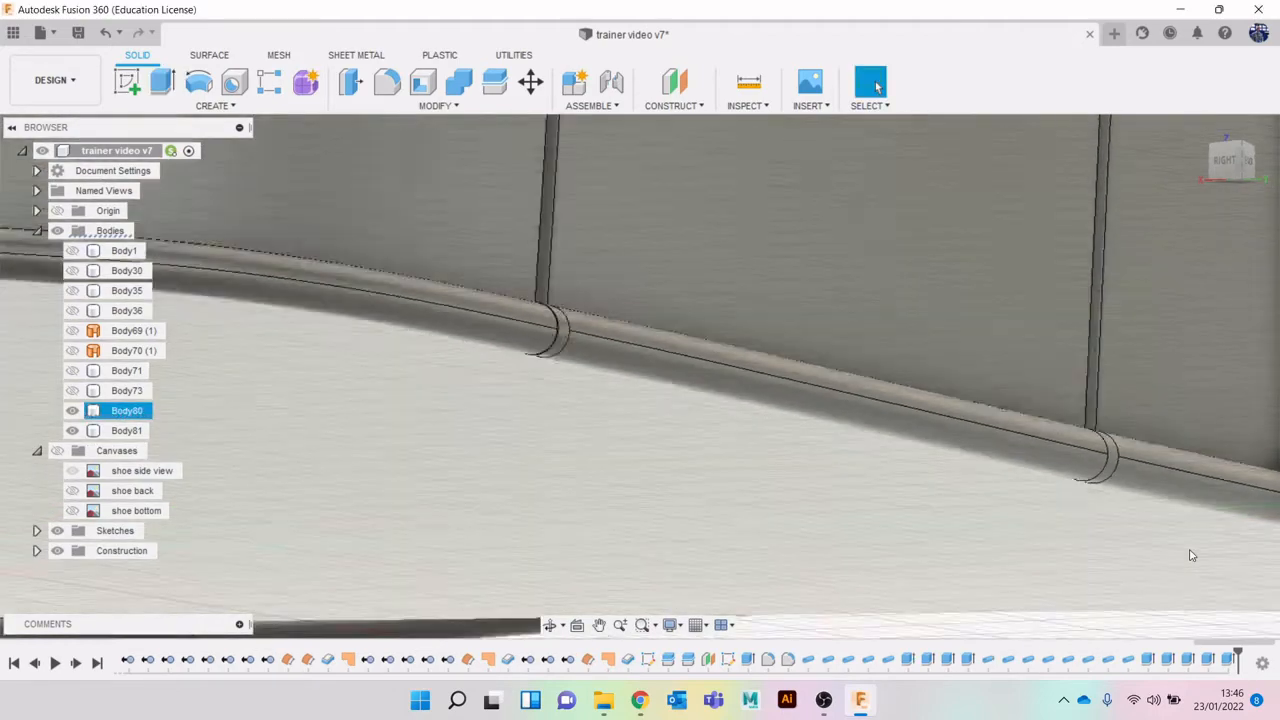
Inspect the sole's trim from the toe side and toggle Body80's visibility to check which pipe is still a separate body.
scroll(1190, 555, "down", 10)
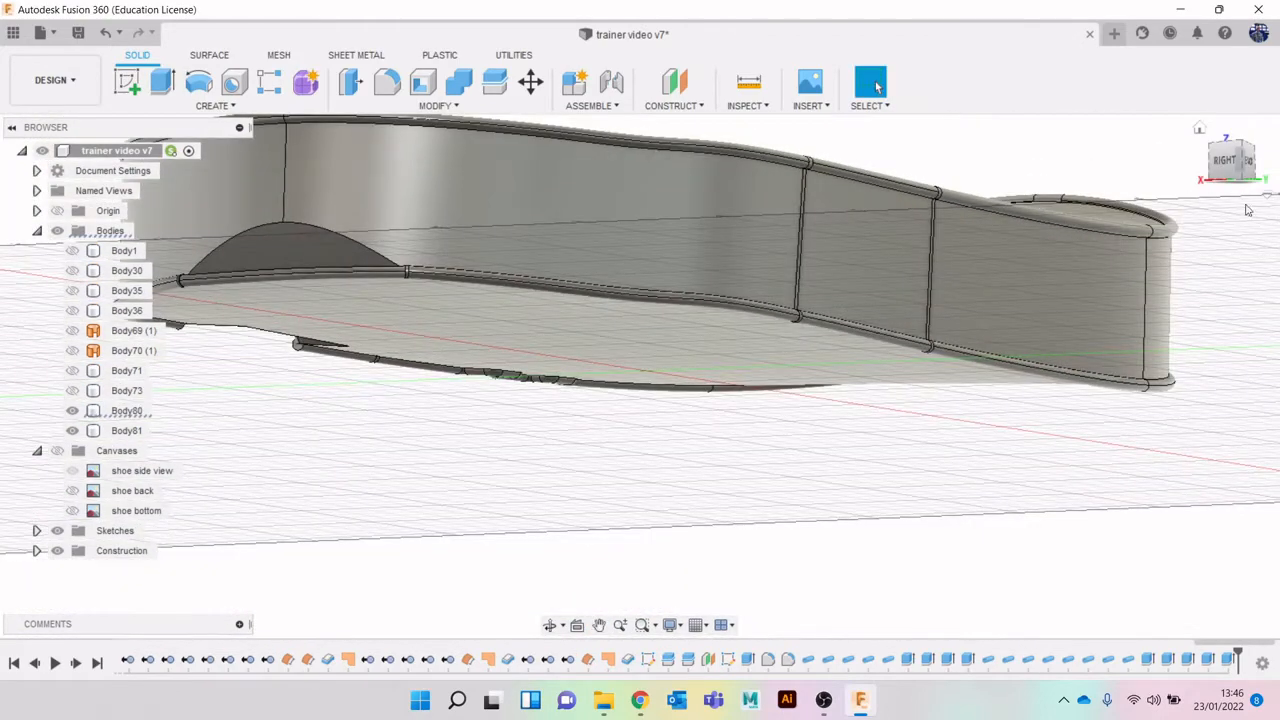
middle_click_drag(640, 375, 706, 437, "shift")
mouse_move(640, 376)
middle_mouse_down("shift")
mouse_move(565, 510)
mouse_move(450, 530)
mouse_move(280, 495)
mouse_move(285, 468)
middle_mouse_up("shift")
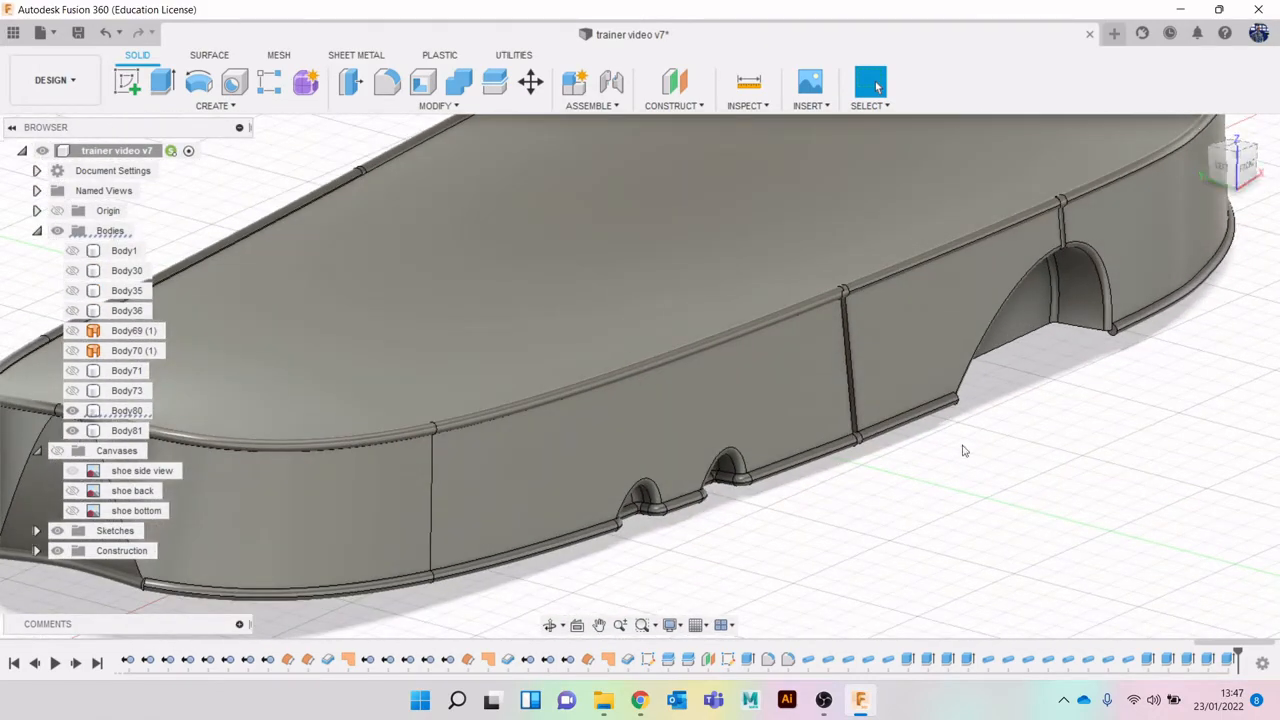
scroll(788, 374, "down", 2)
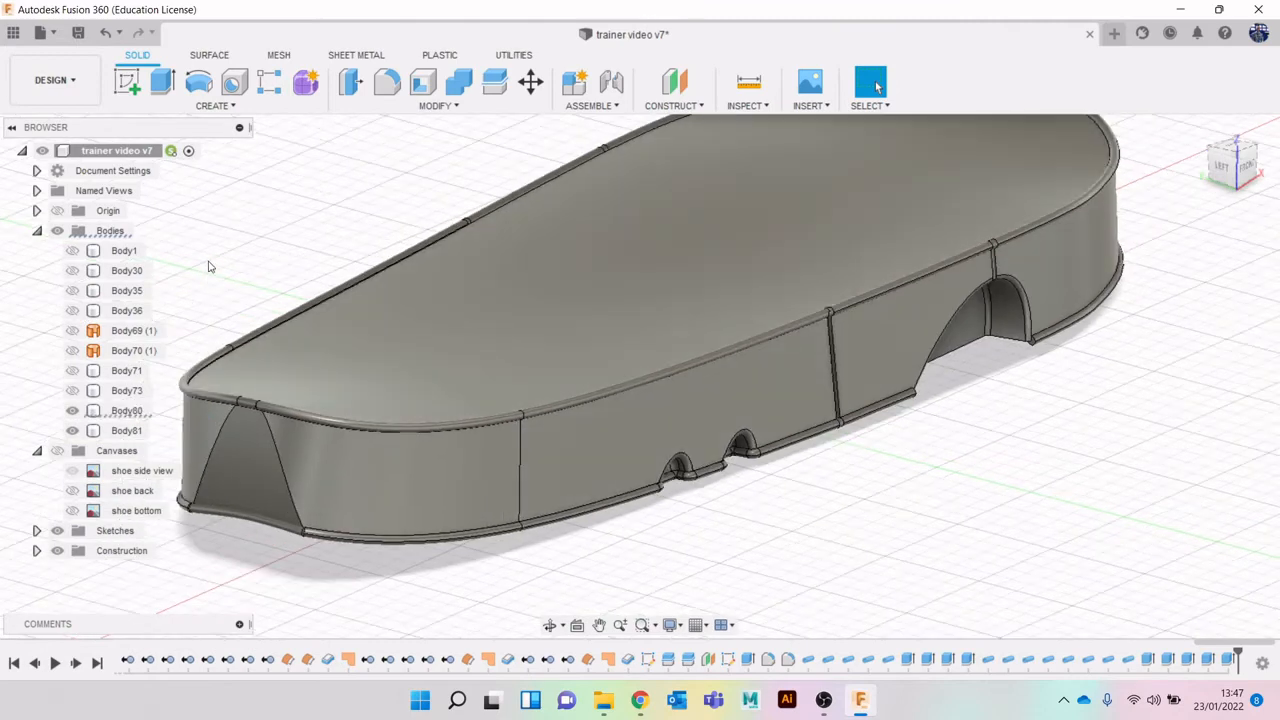
left_click(72, 411)
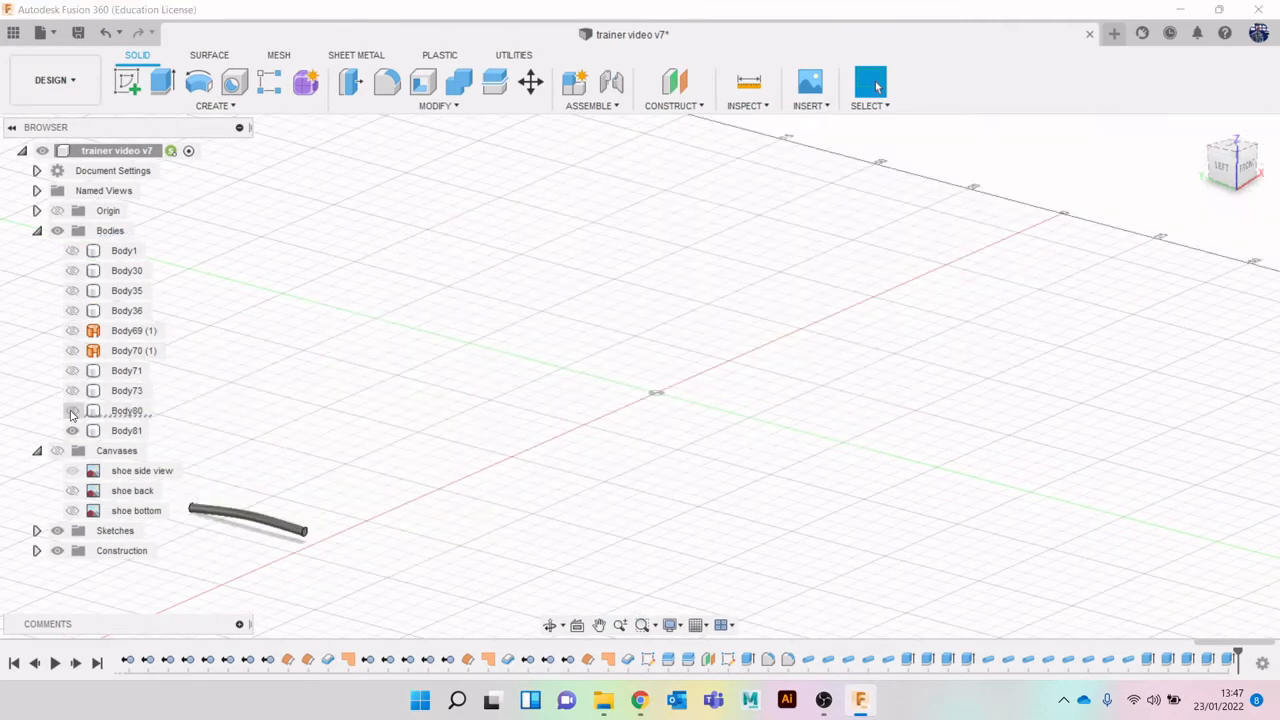
left_click(72, 411)
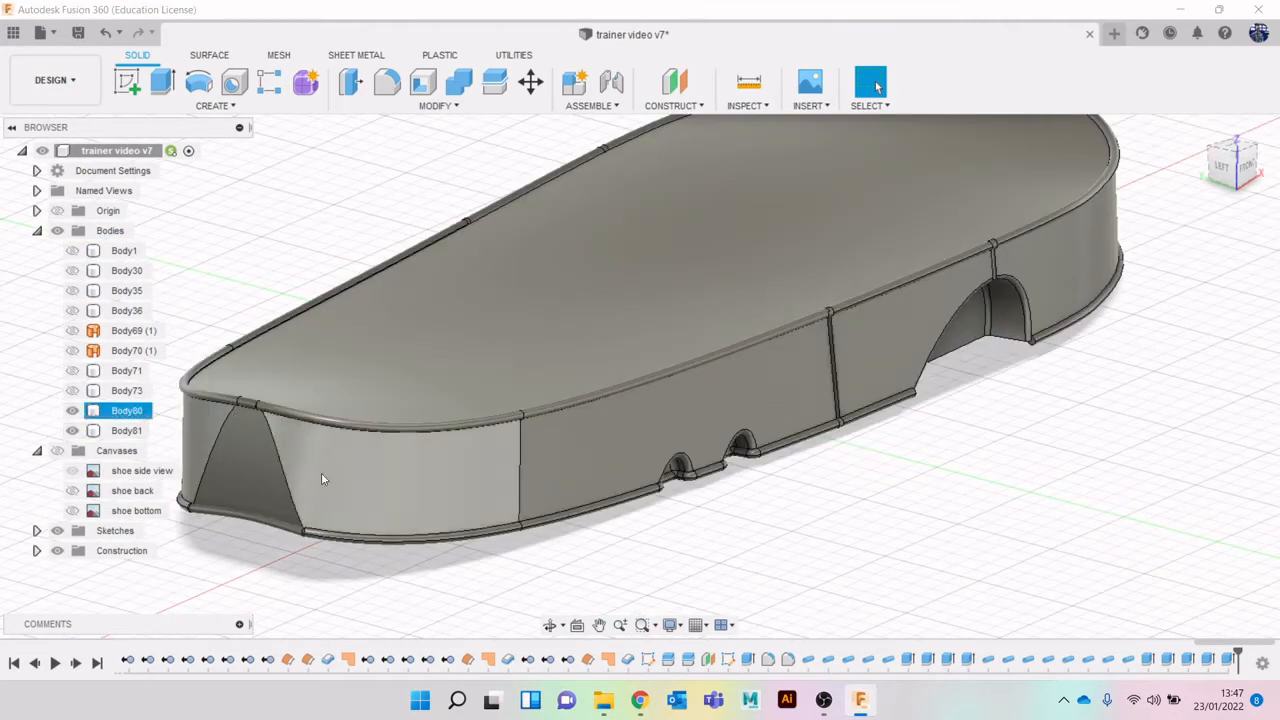
left_click(494, 81)
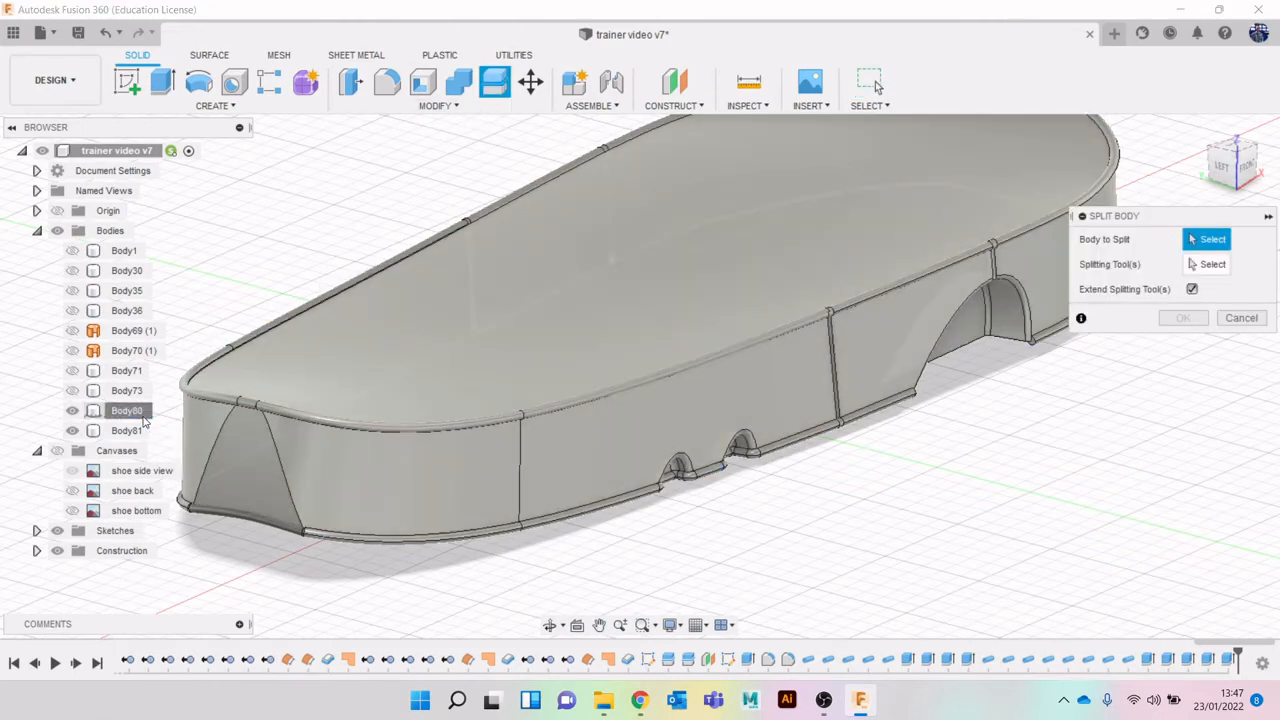
left_click(127, 410)
left_click(127, 430)
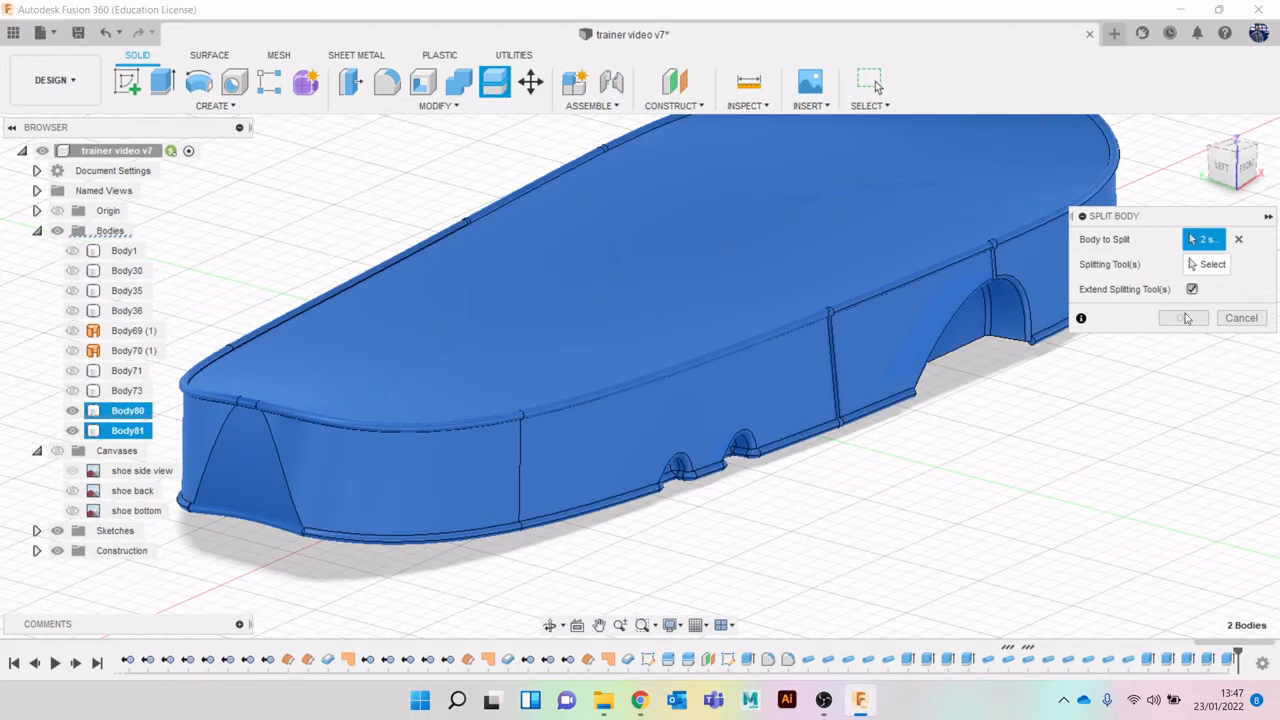
left_click(1241, 318)
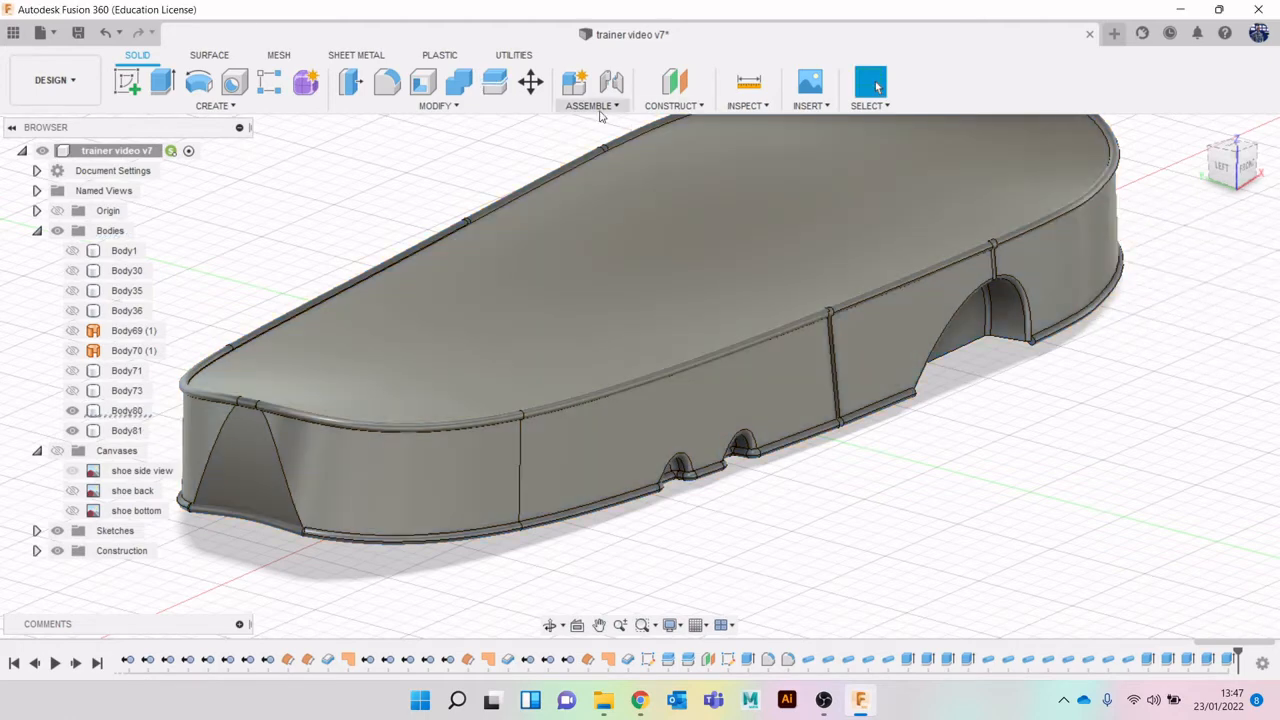
Combine the sole Body80 as target with the toe pipe Body81 as tool, using Cut with Keep Tools enabled.
left_click(459, 81)
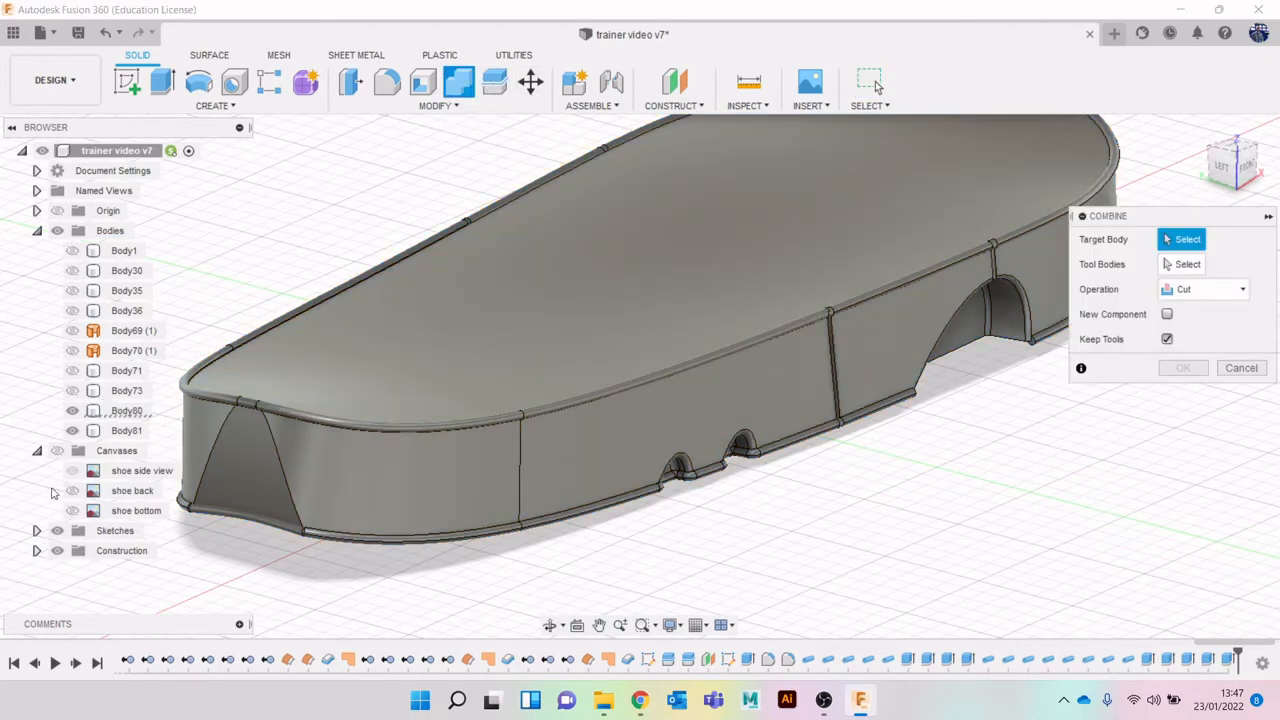
left_click(127, 410)
left_click(127, 430)
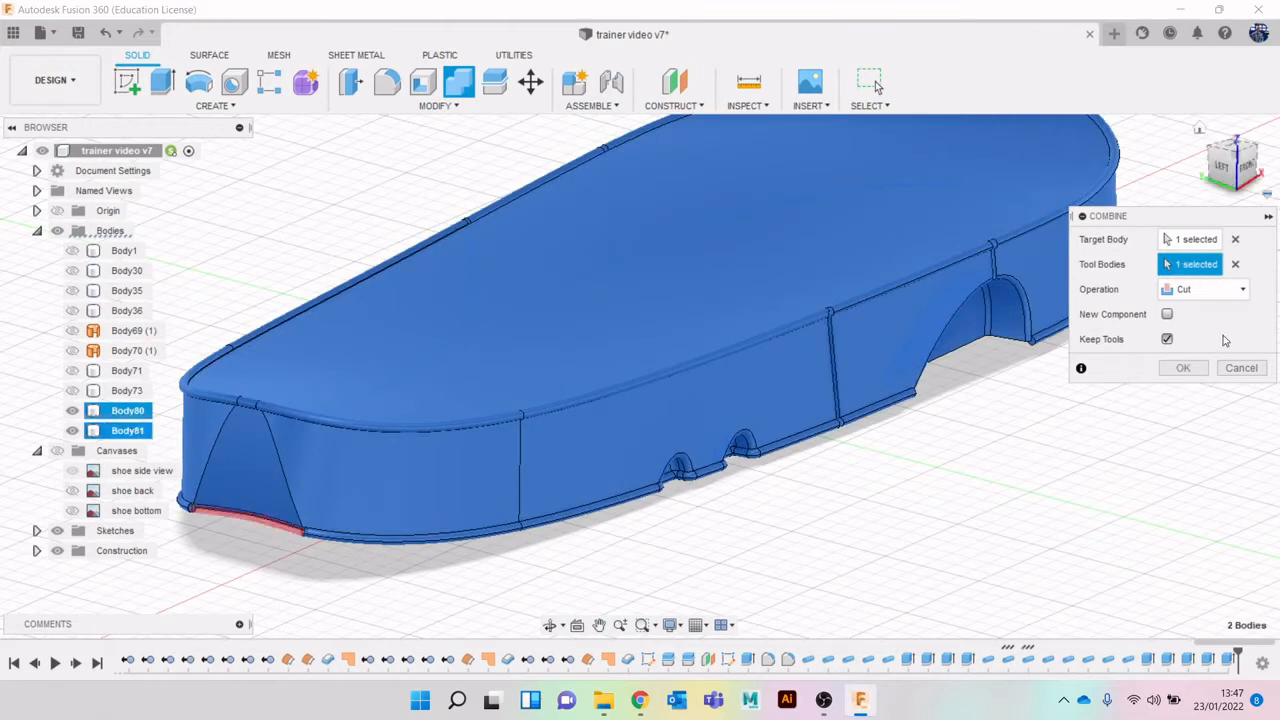
left_click(1183, 368)
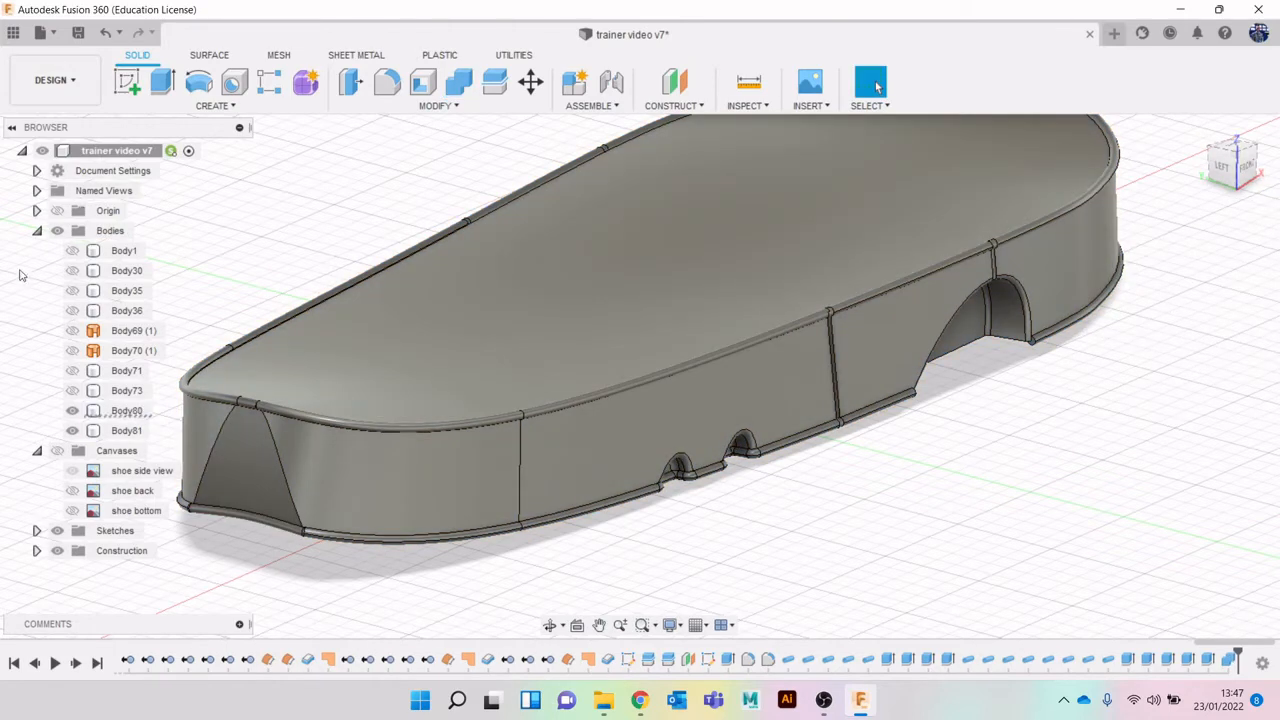
Show Body1, Body30, Body35 and Body36 so the whole shoe is displayed, leaving Body71 hidden, and review the model.
left_click(73, 252)
left_click(72, 271)
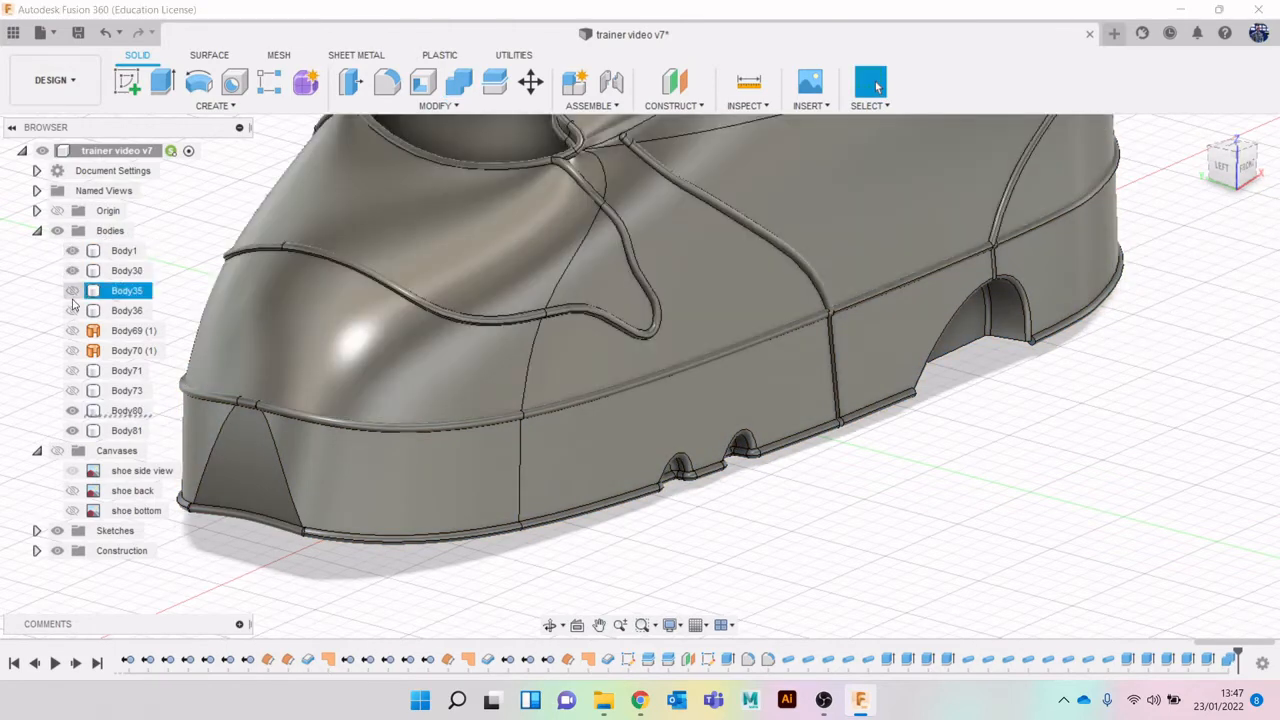
left_click(72, 290)
left_click(72, 310)
left_click(73, 373)
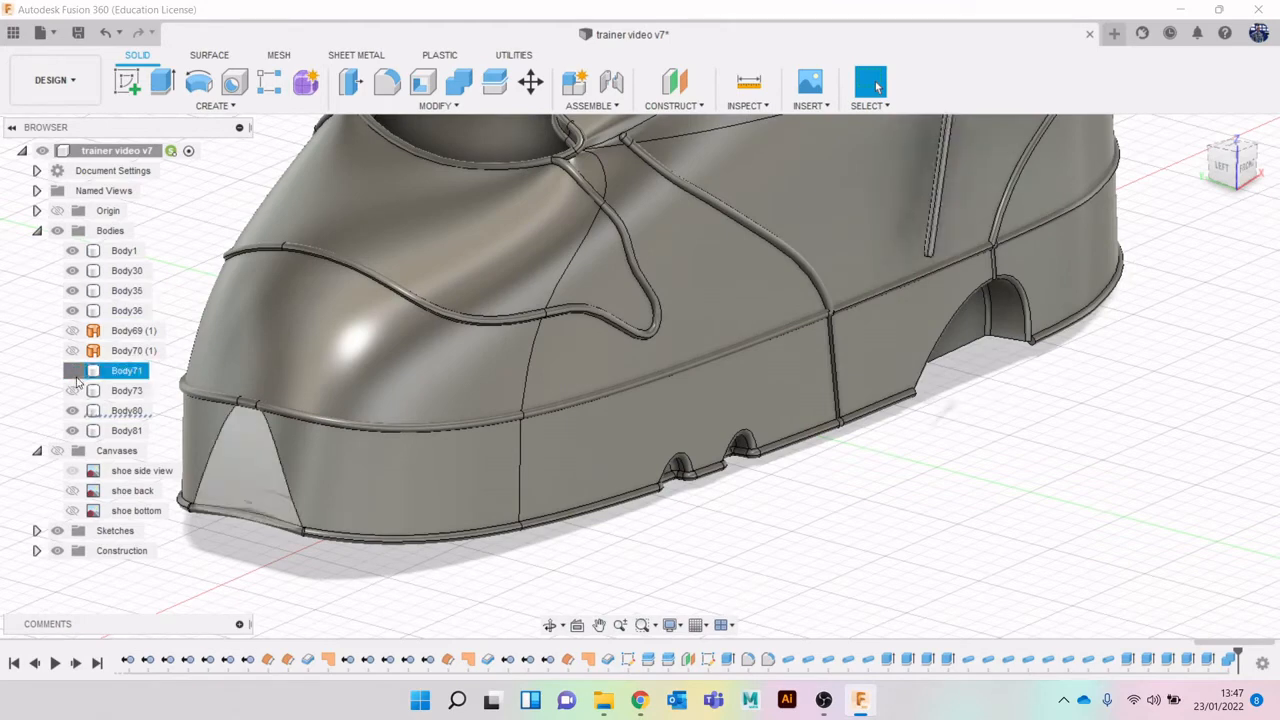
left_click(73, 373)
scroll(1140, 400, "down", 3)
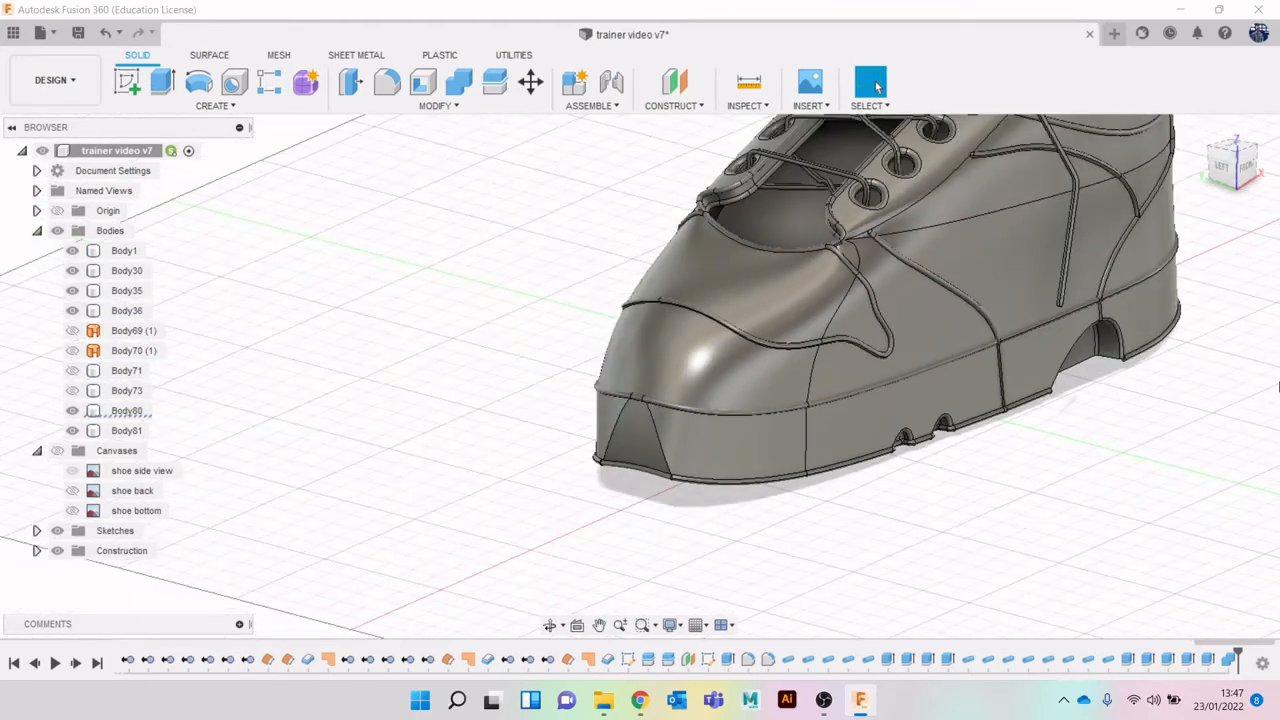
scroll(657, 304, "down", 5)
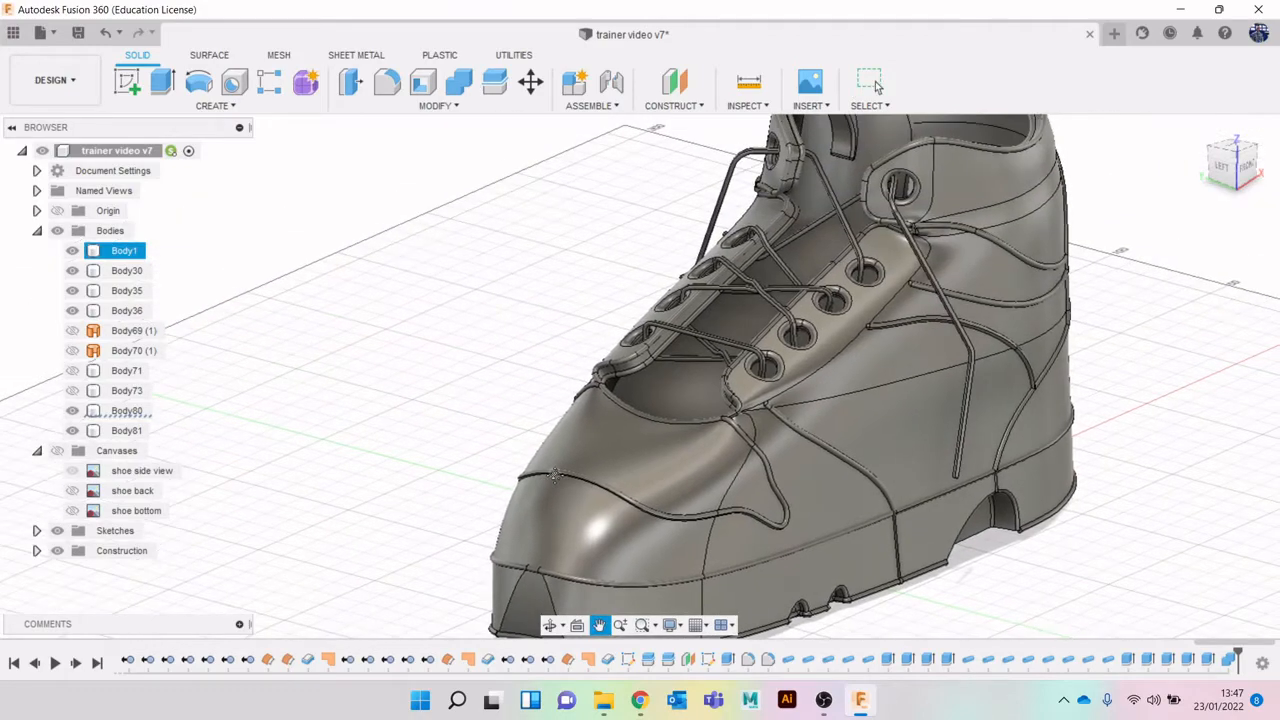
middle_click_drag(1138, 406, 1145, 377)
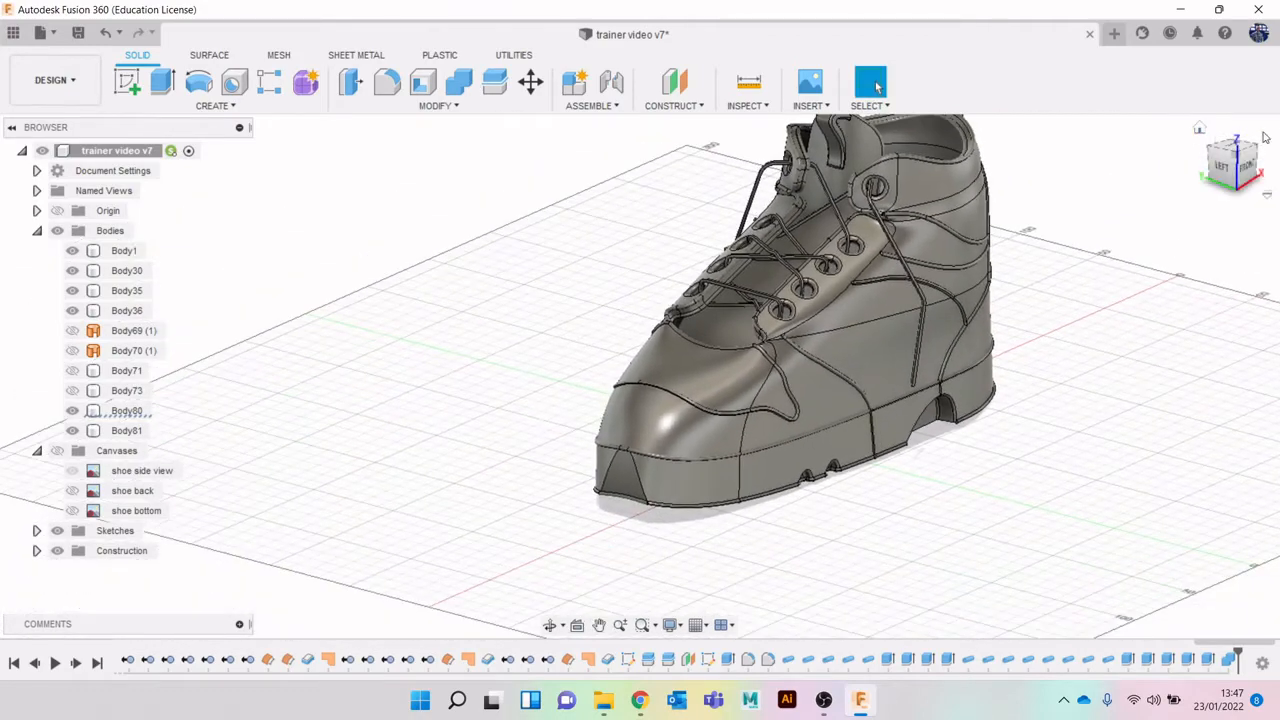
left_click(1247, 170)
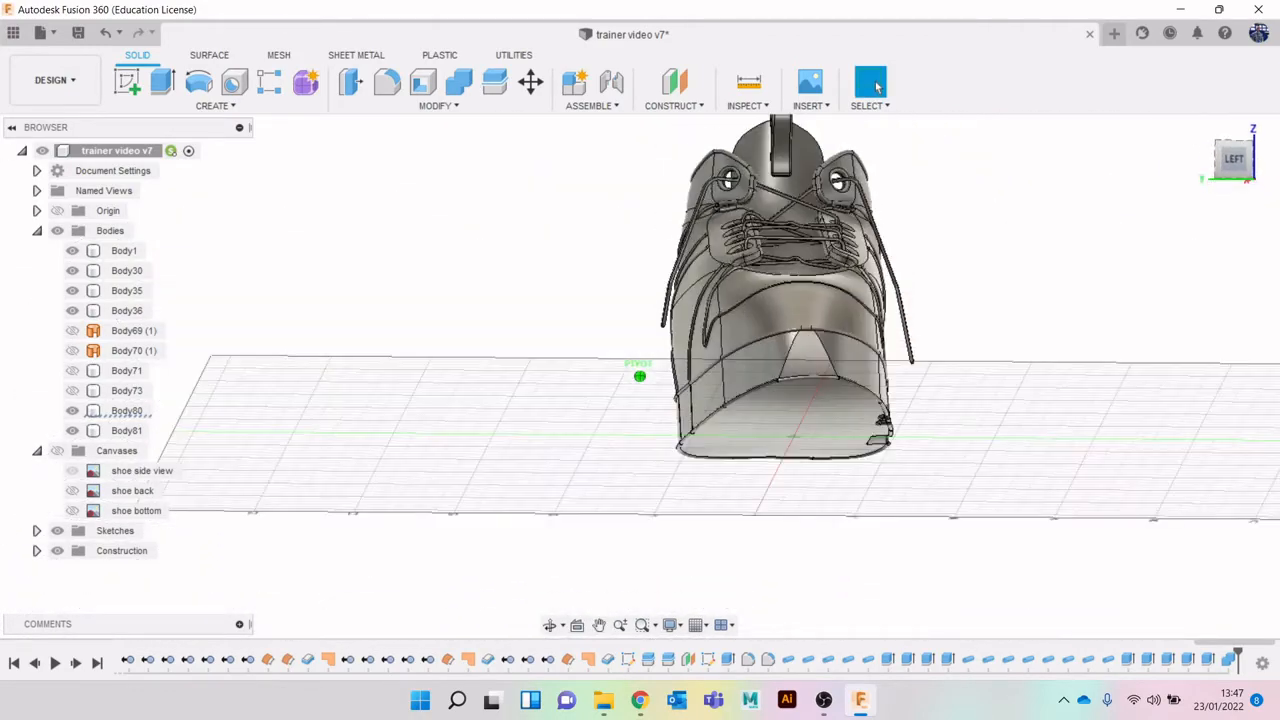
mouse_move(1240, 166)
left_mouse_down()
mouse_move(1236, 192)
mouse_move(1204, 196)
mouse_move(1142, 172)
mouse_move(1150, 98)
mouse_move(1160, 174)
mouse_move(1164, 116)
mouse_move(1168, 170)
mouse_move(1222, 188)
mouse_move(1212, 184)
left_mouse_up()
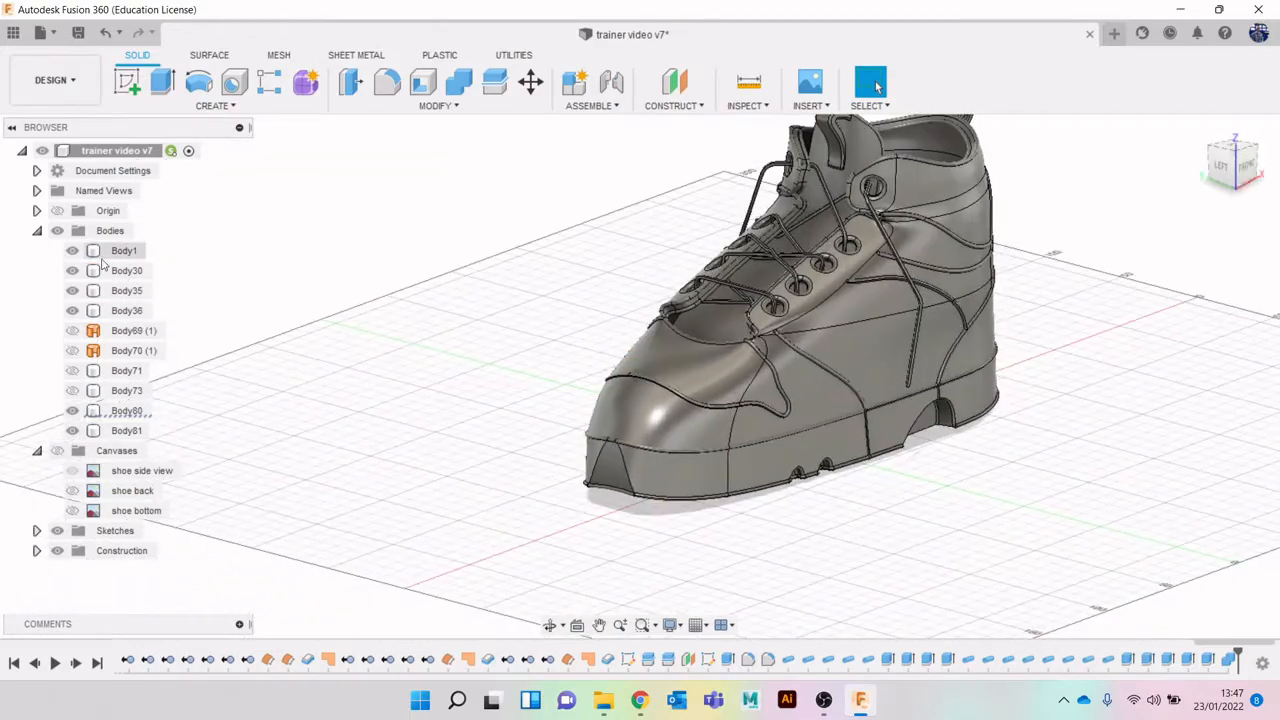
Rename Body1 as "Main shoe body" and Body30 as "Shoe Tounge".
left_click(125, 251)
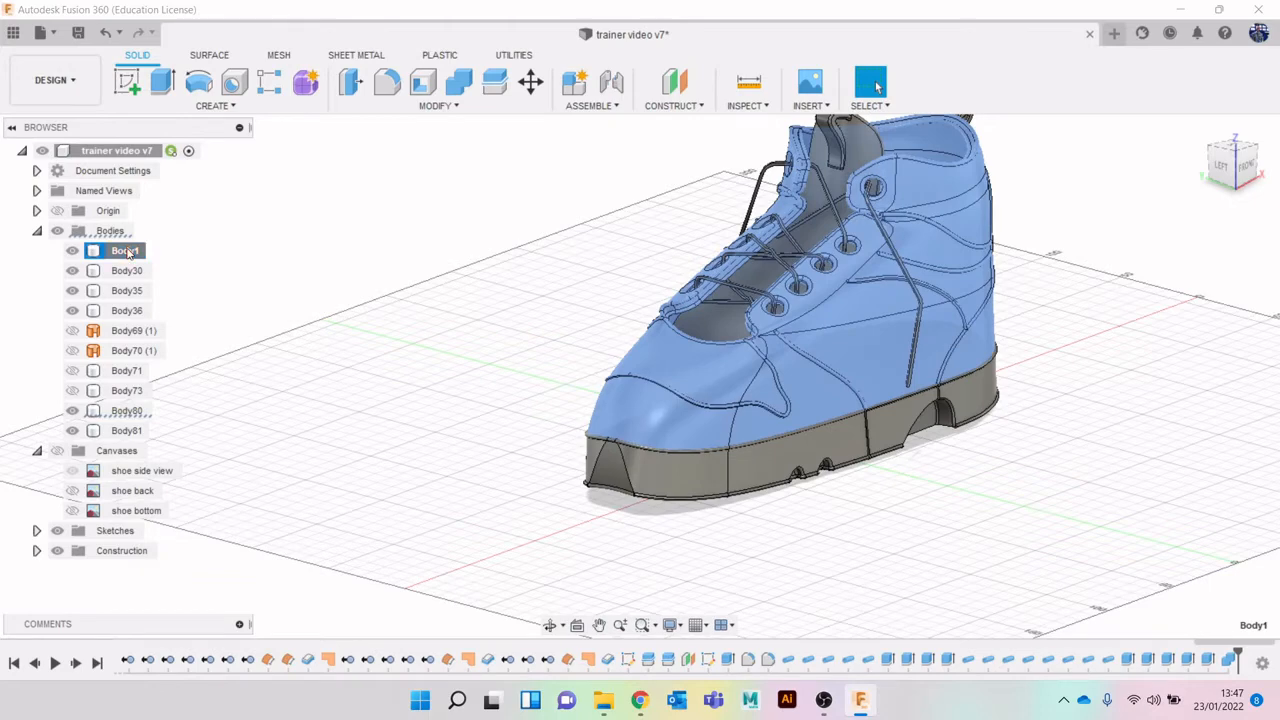
double_click(127, 251)
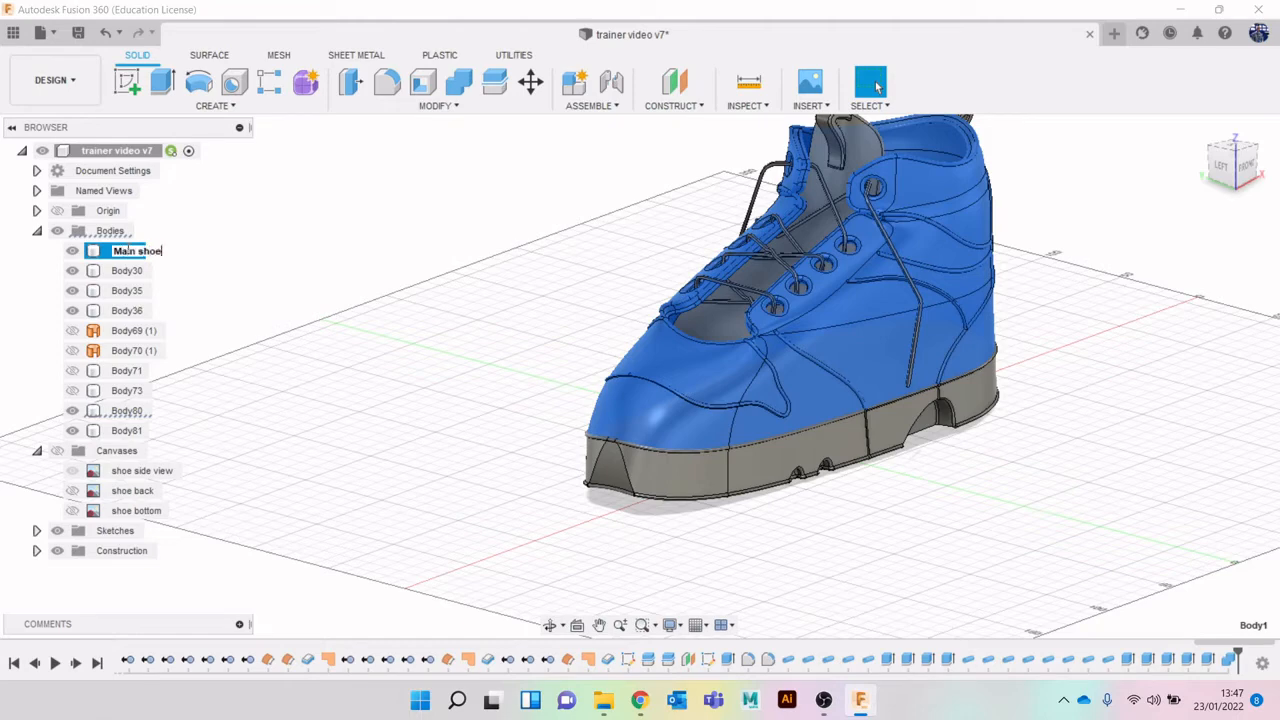
left_click(343, 337)
left_click(133, 276)
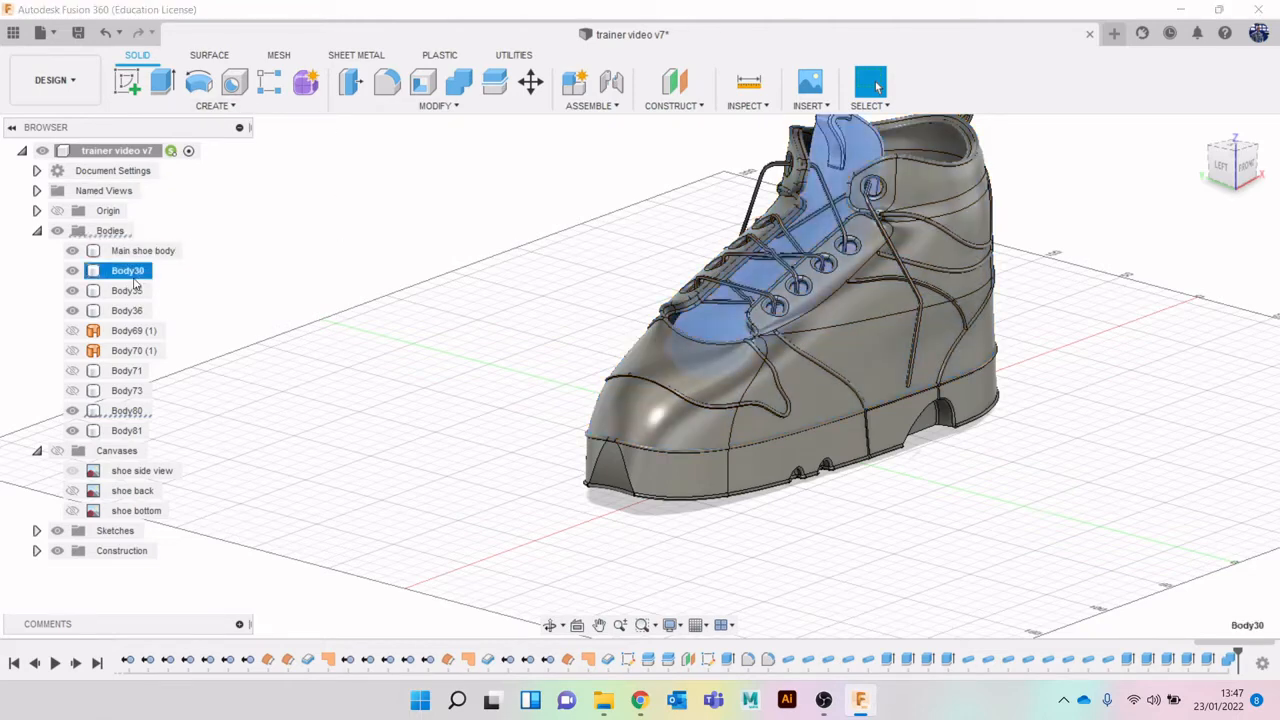
double_click(130, 272)
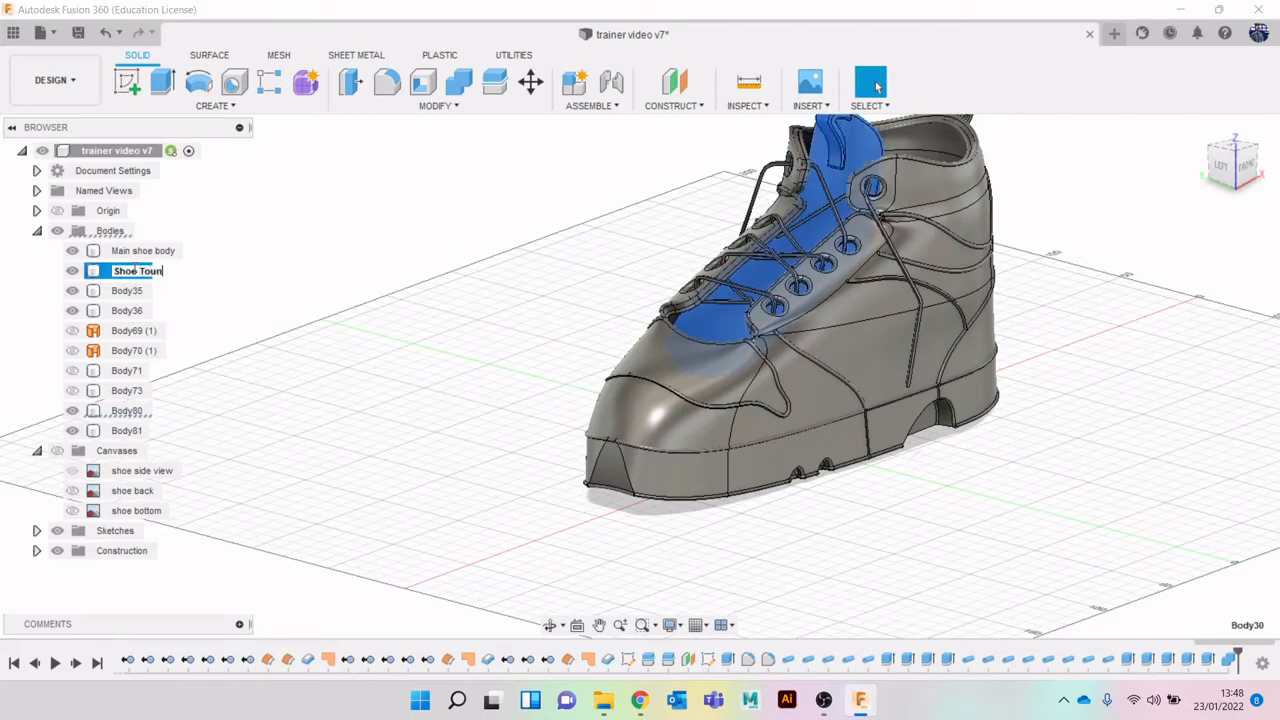
type("Shoe Tounge")
left_click(256, 307)
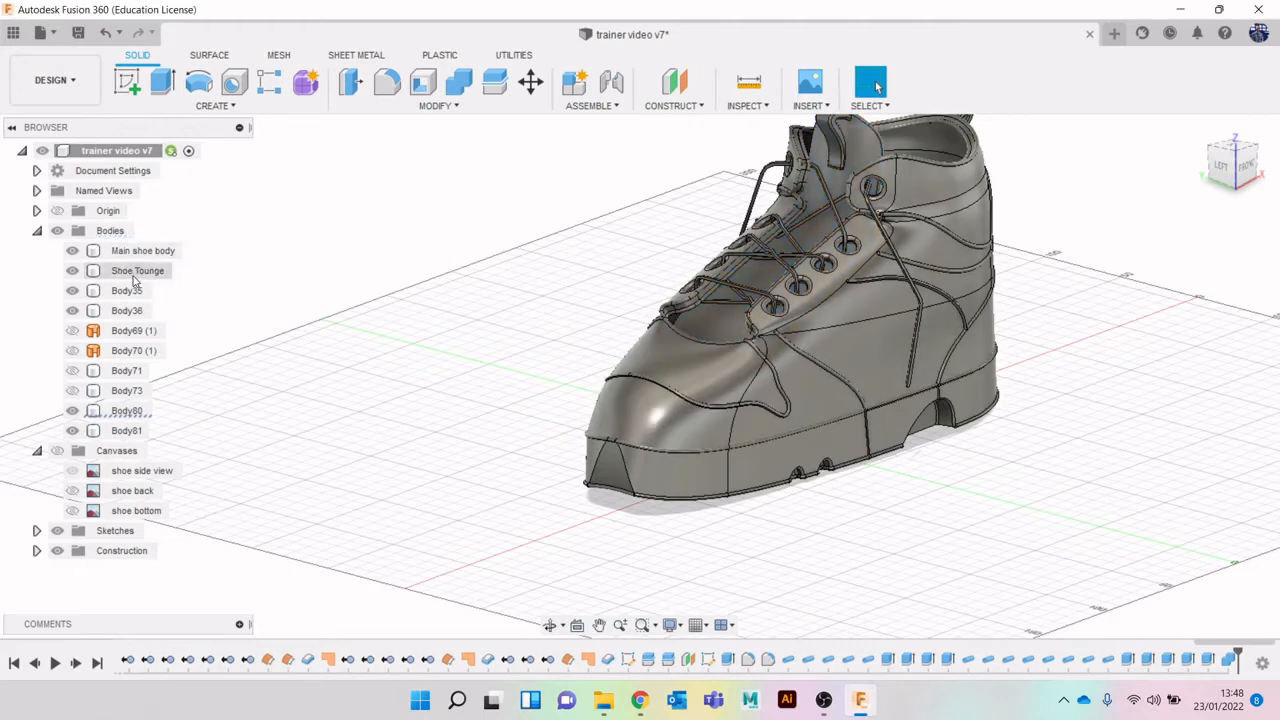
Rename Body35 as "back loop" and Body36 as "shoe laces".
left_click(133, 291)
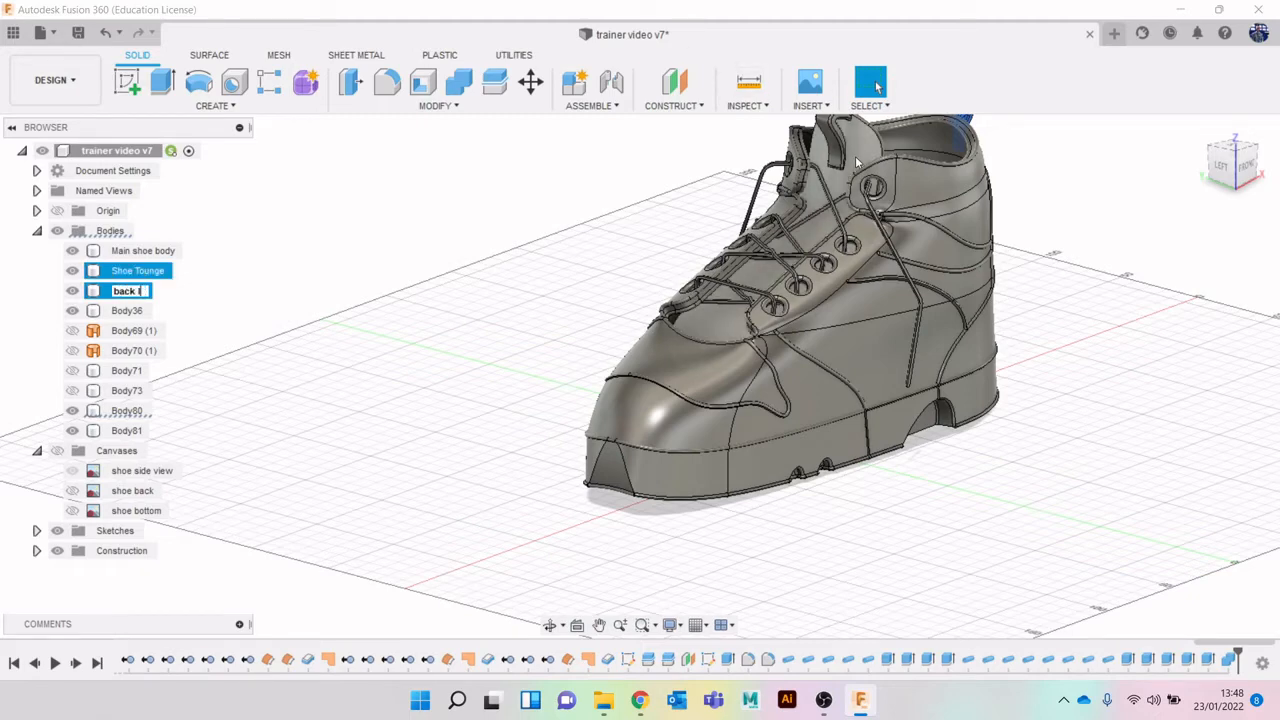
key("Return")
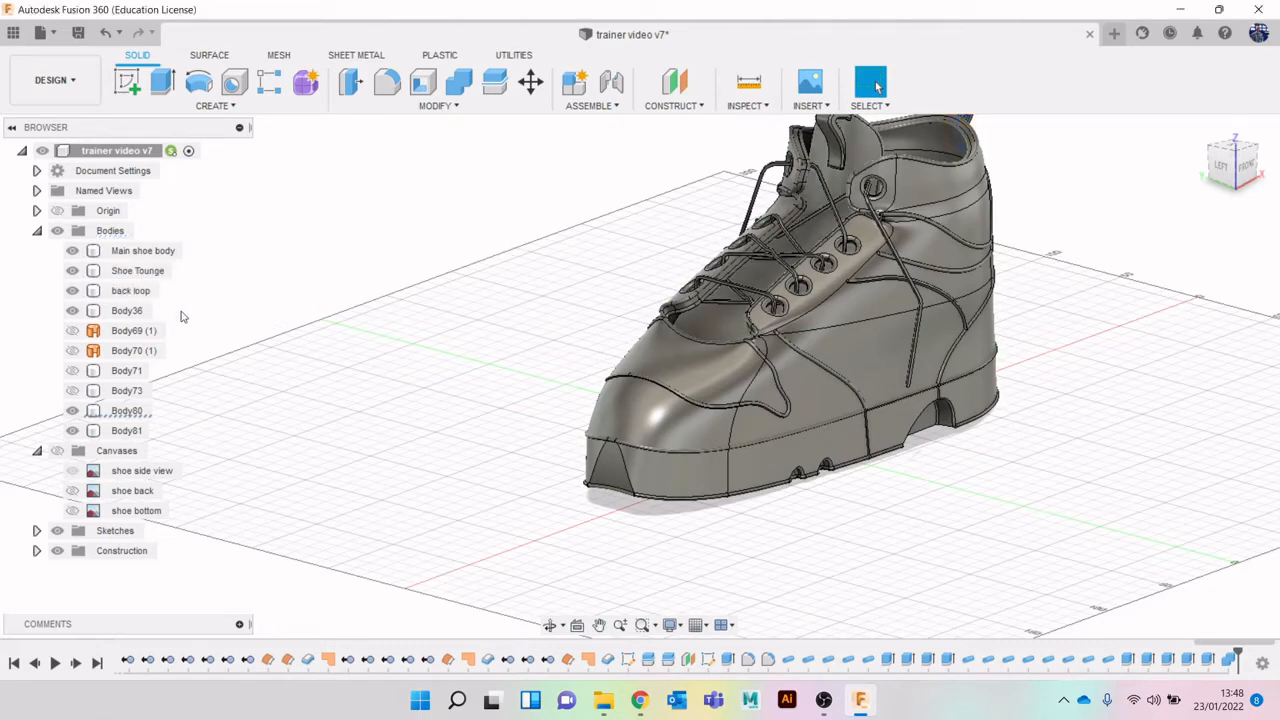
double_click(116, 316)
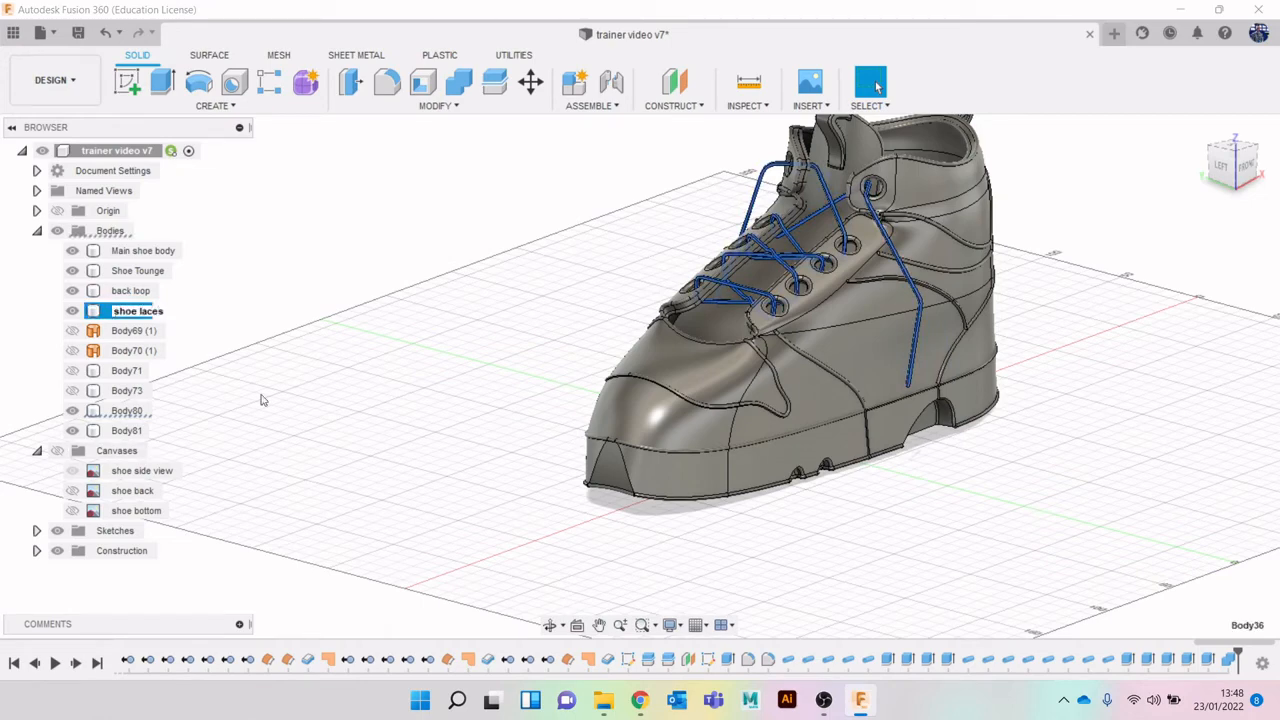
key("Return")
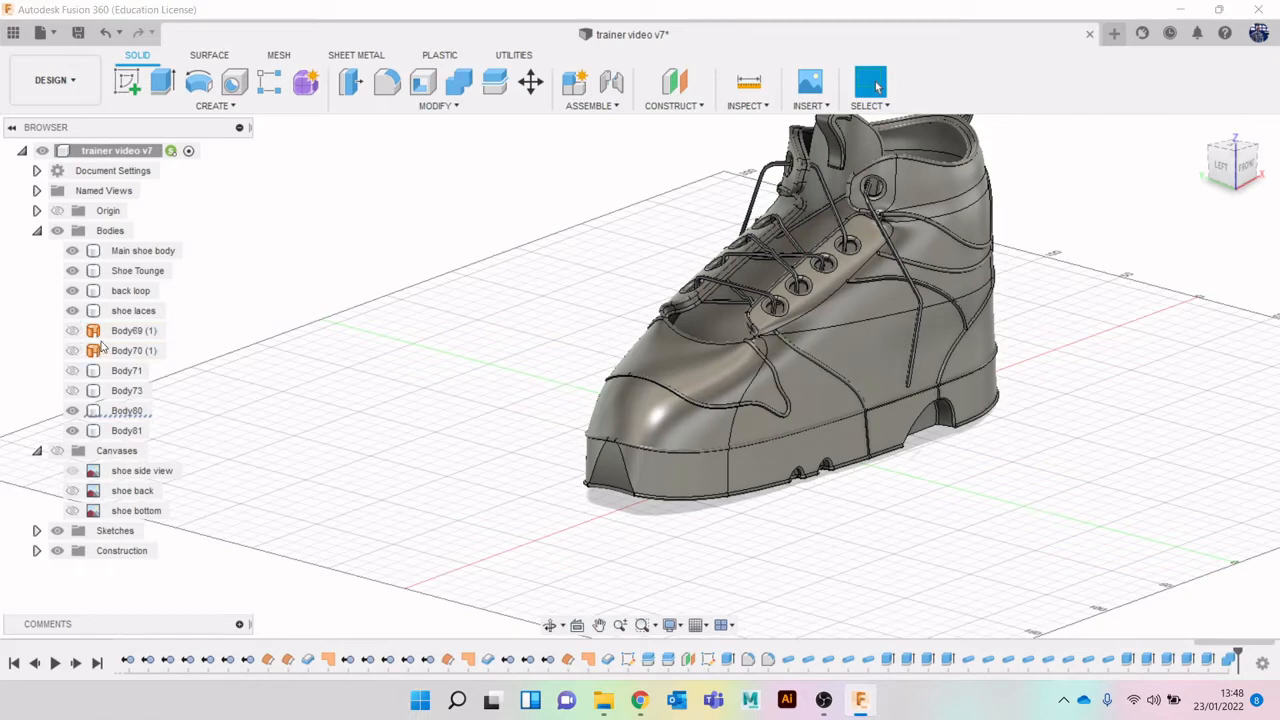
Remove the unneeded hidden bodies Body69, Body70 and Body71 from the design.
right_click(117, 330)
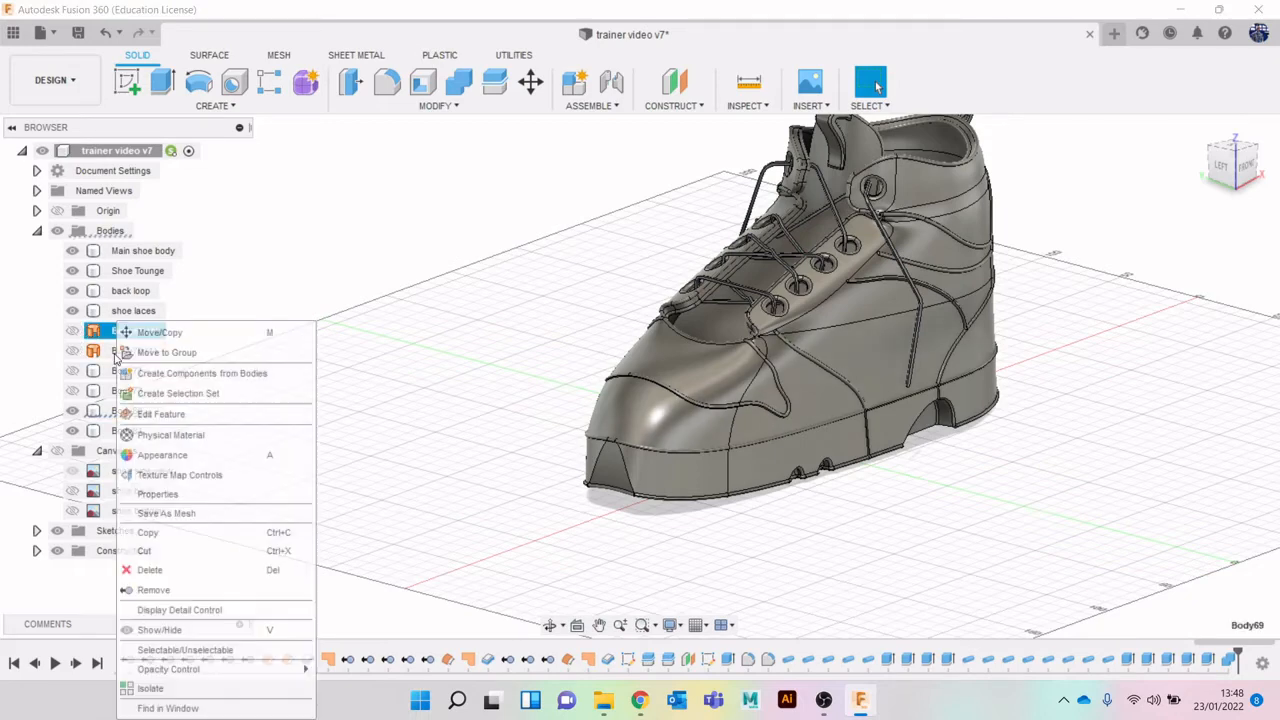
left_click(222, 590)
right_click(125, 331)
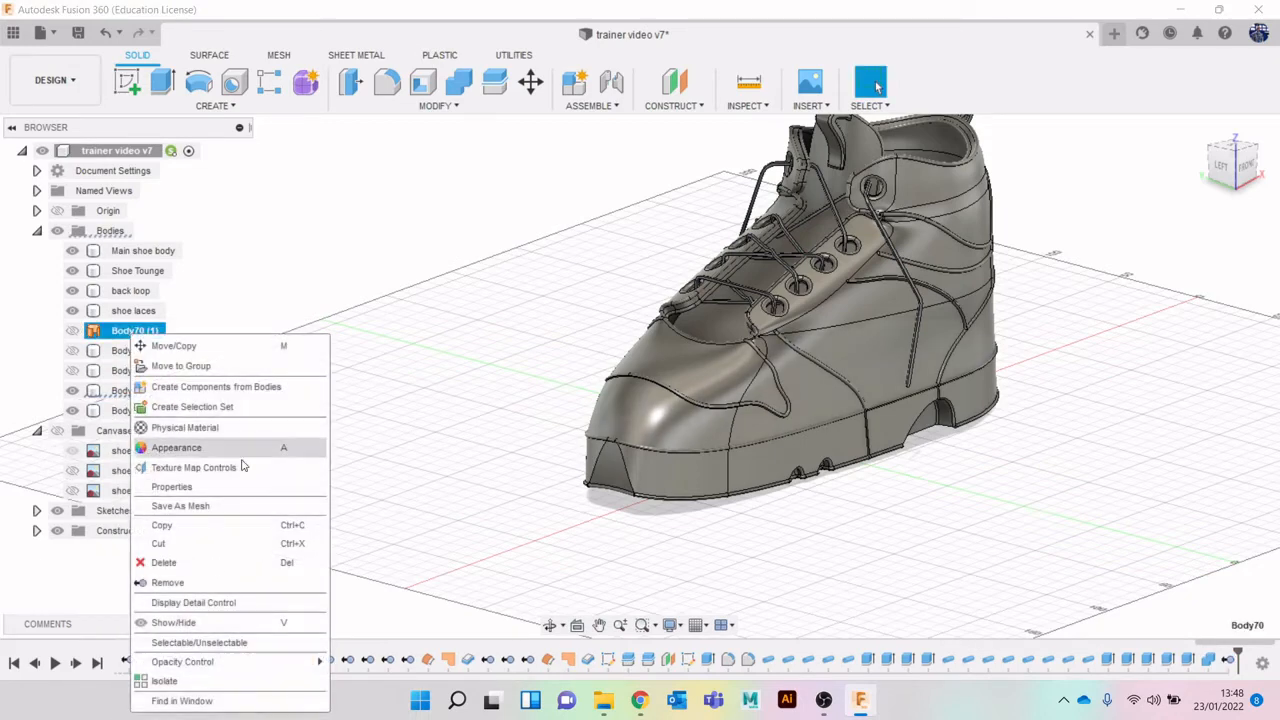
left_click(222, 578)
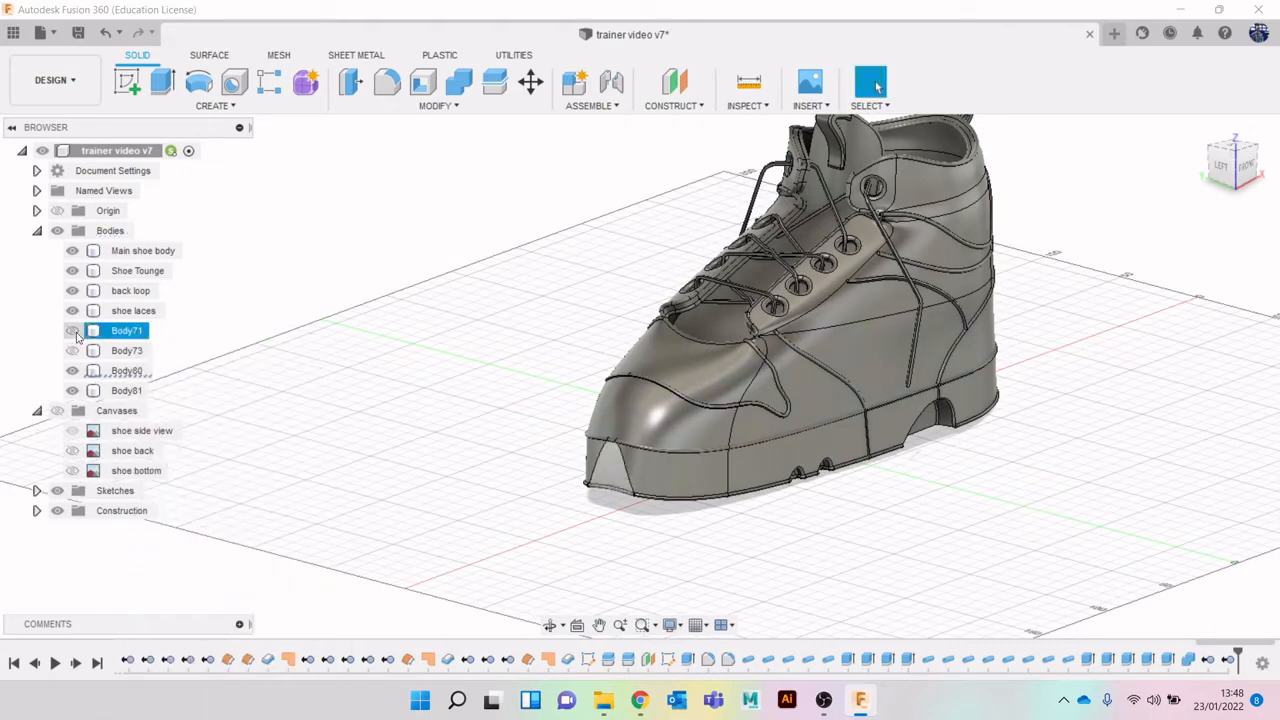
right_click(125, 331)
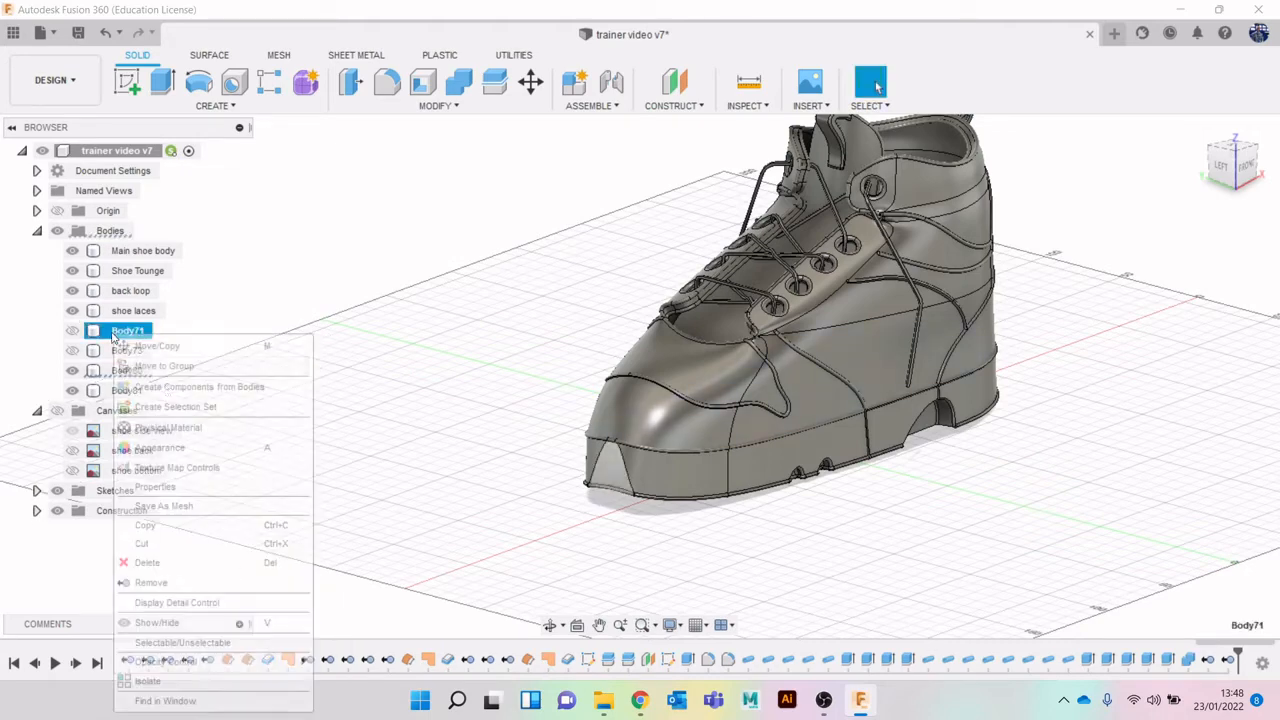
left_click(224, 582)
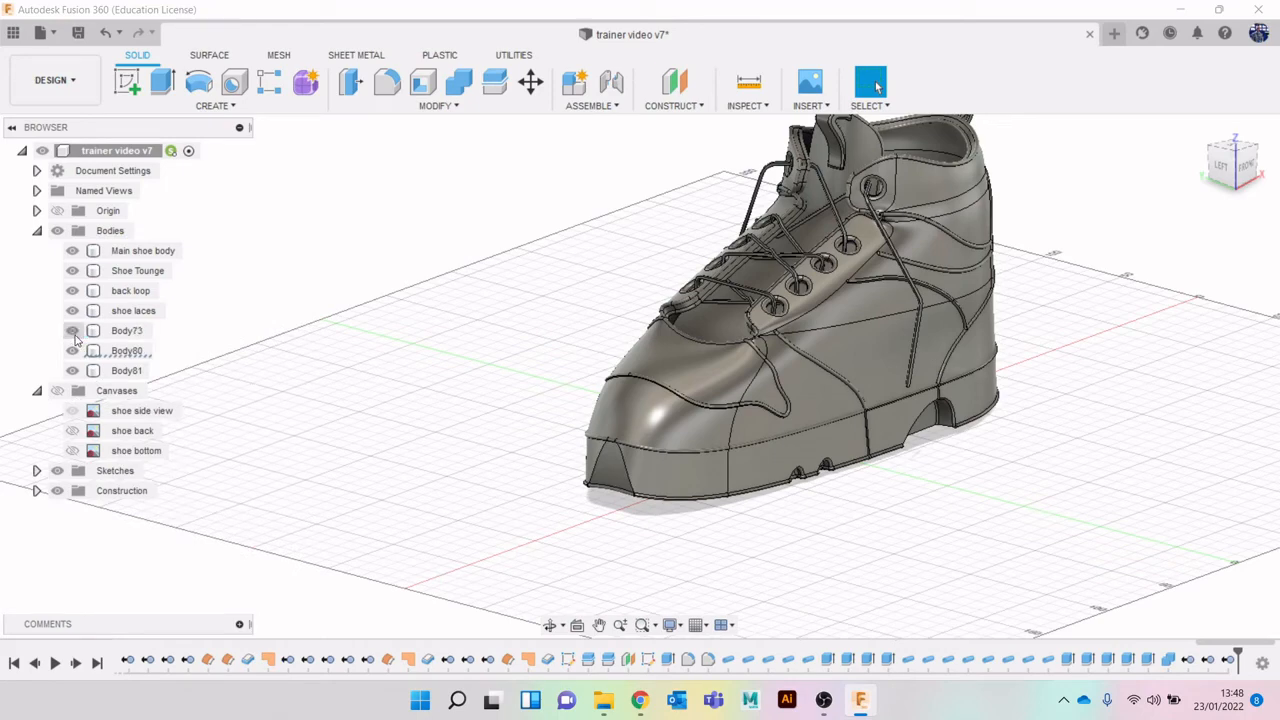
Remove Body73 from the design and rename Body80 as "shoe sole".
right_click(121, 334)
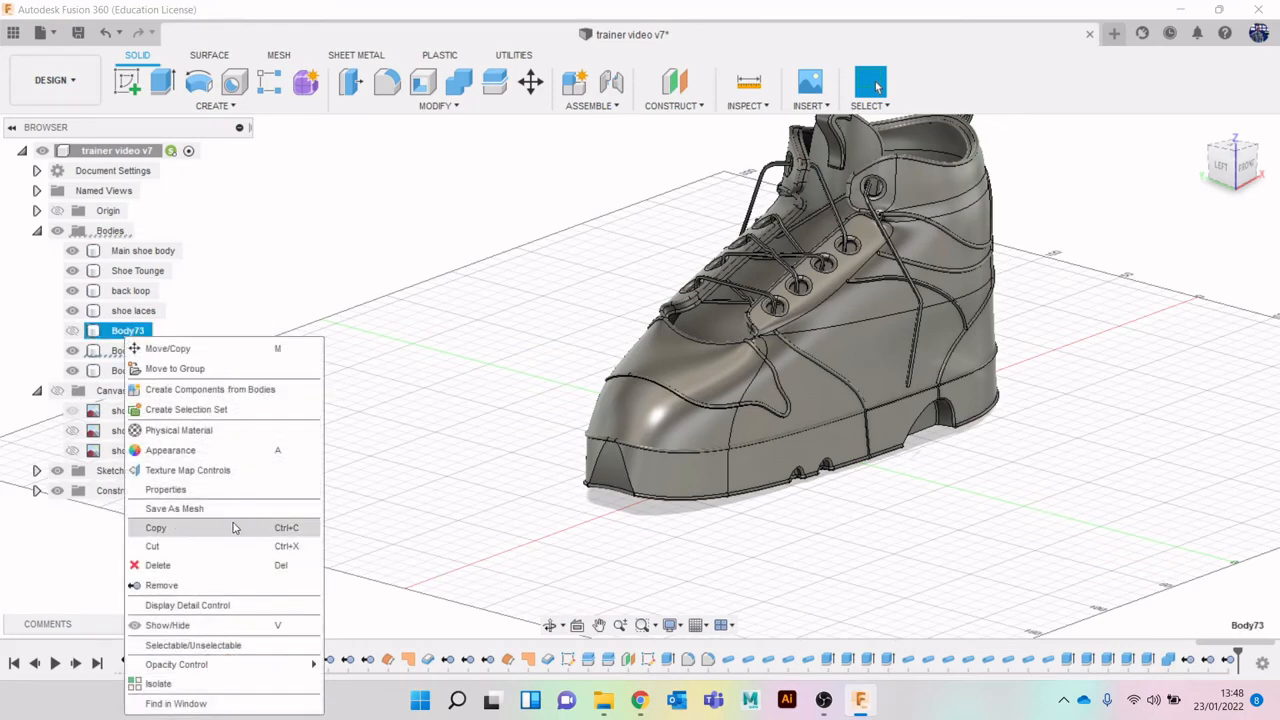
left_click(216, 584)
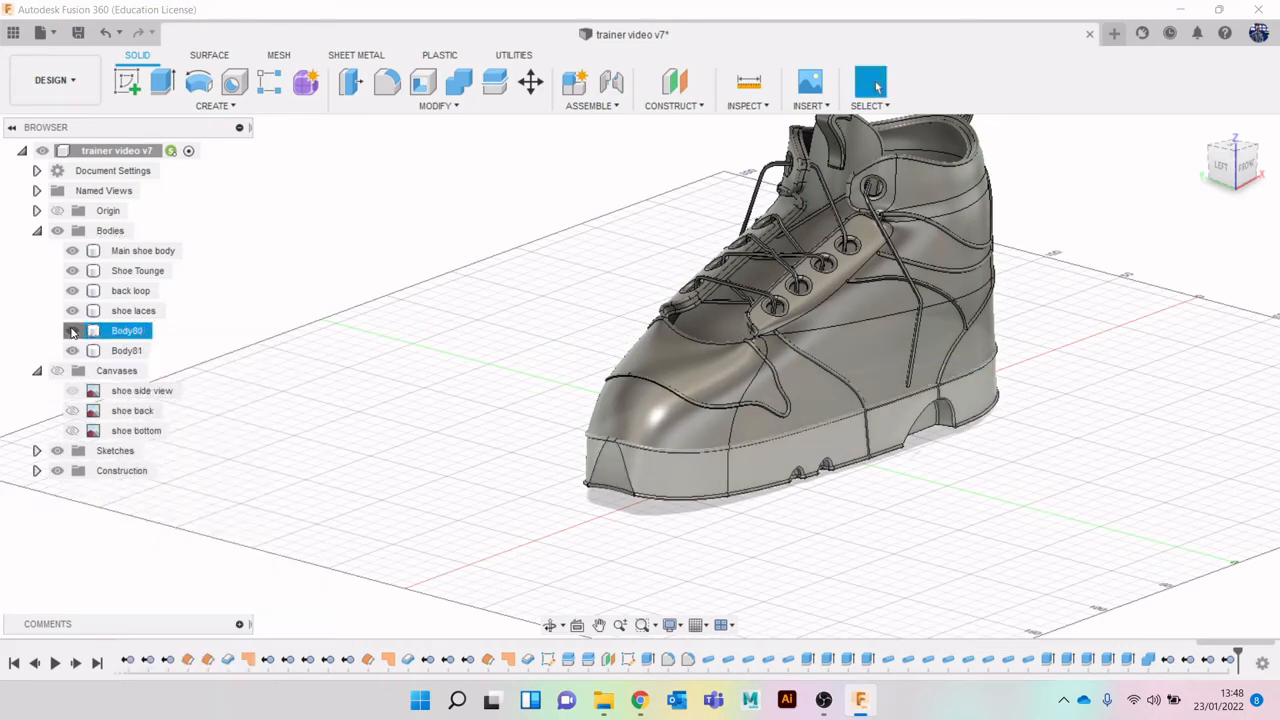
left_click(72, 331)
left_click(72, 331)
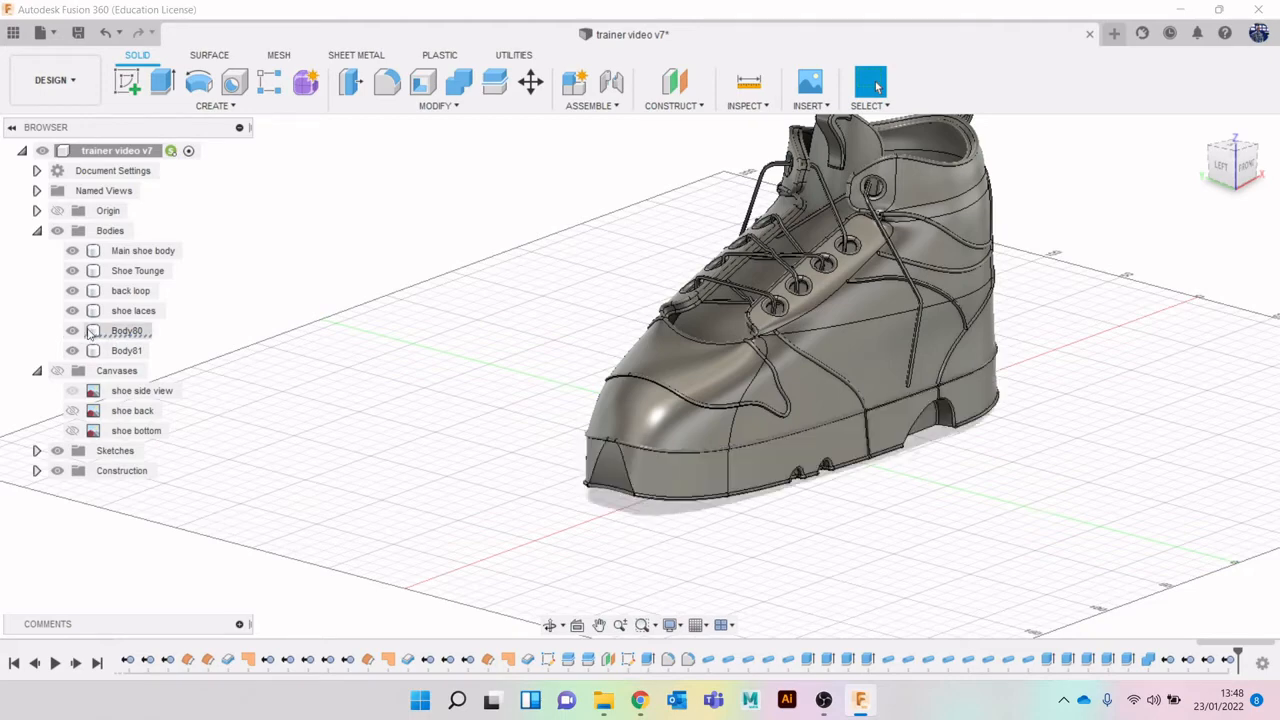
right_click(141, 341)
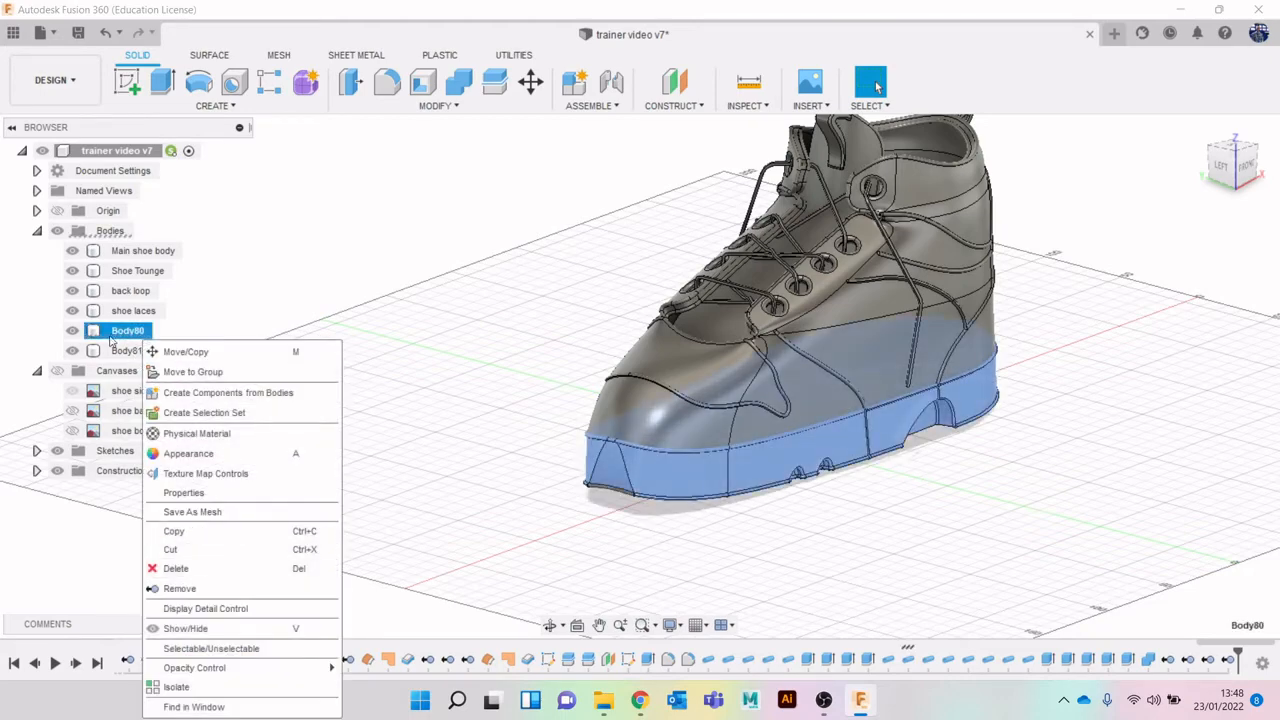
double_click(122, 331)
type("shoe sole")
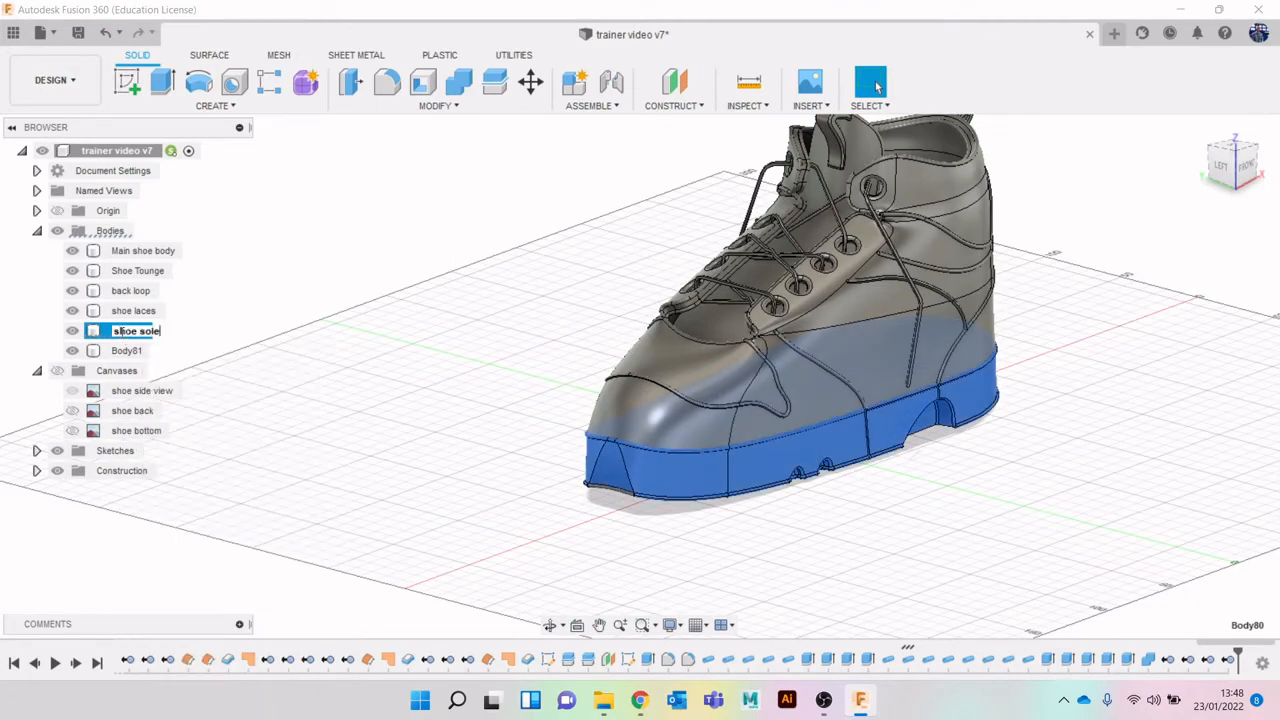
left_click(363, 366)
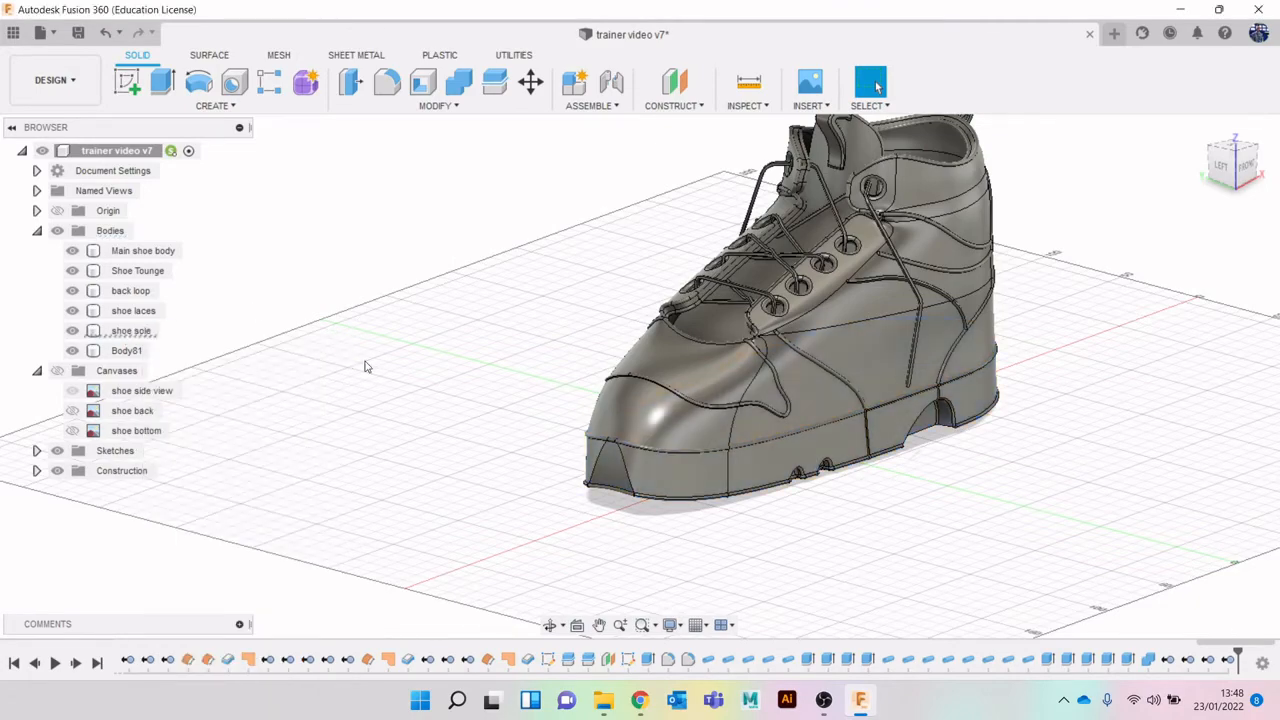
Extrude the exposed pipe end face at one lower toe corner of the sole about 0.5 mm with the Join operation.
scroll(609, 516, "up", 5)
scroll(640, 455, "up", 2)
middle_click_drag(654, 488, 656, 345)
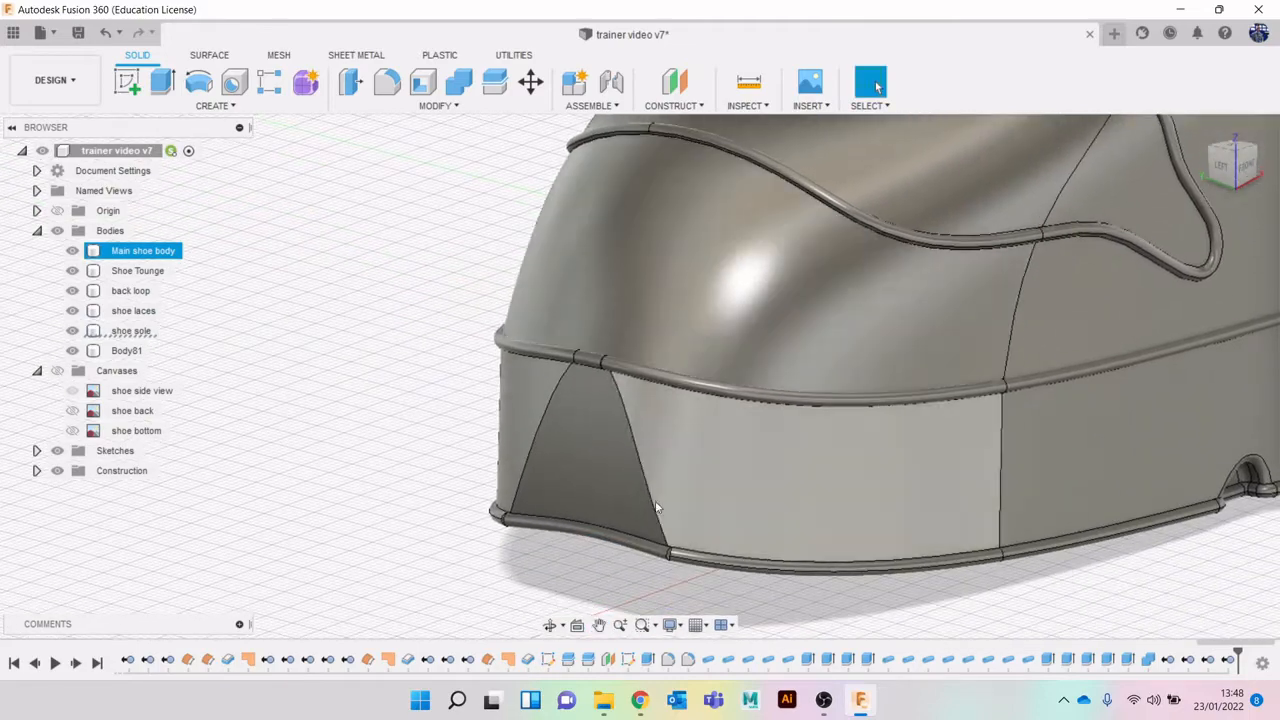
scroll(665, 506, "up", 5)
middle_click_drag(680, 500, 648, 312)
scroll(634, 264, "up", 2)
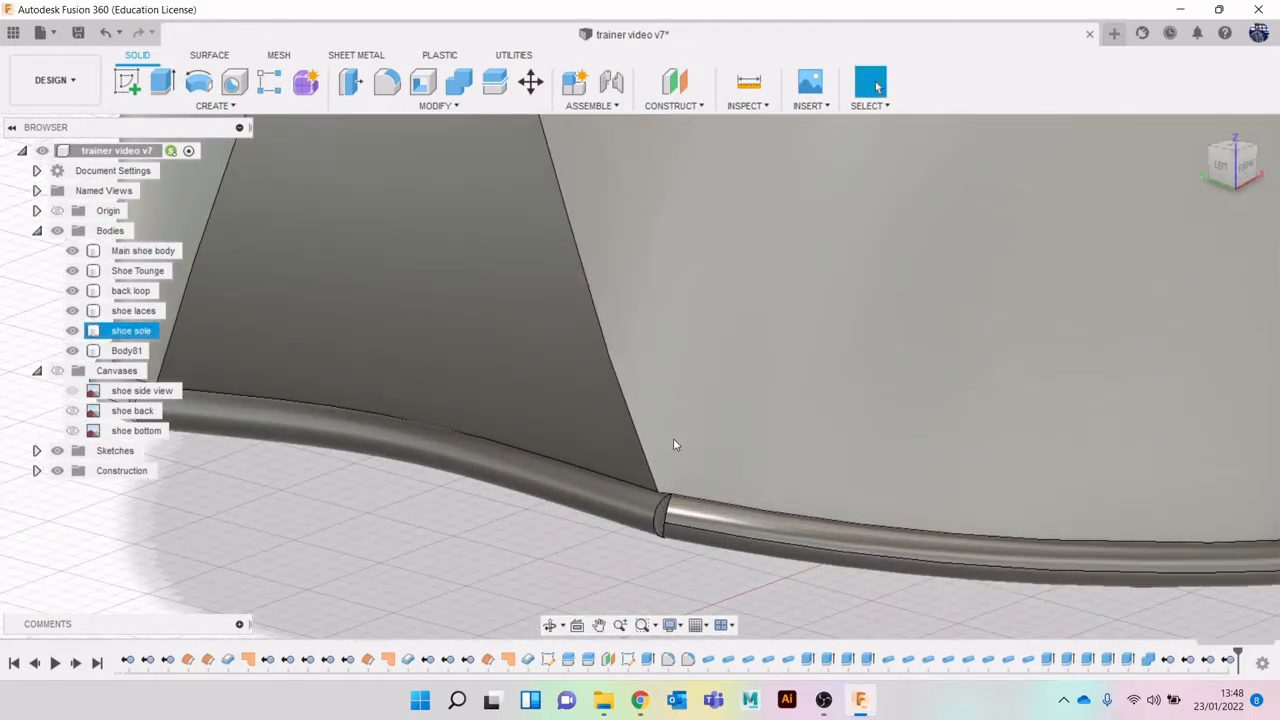
middle_click_drag(708, 515, 680, 398)
scroll(735, 425, "up", 1)
mouse_move(1251, 166)
left_mouse_down()
mouse_move(1265, 153)
mouse_move(1208, 216)
left_mouse_up()
scroll(610, 488, "up", 1)
key("e")
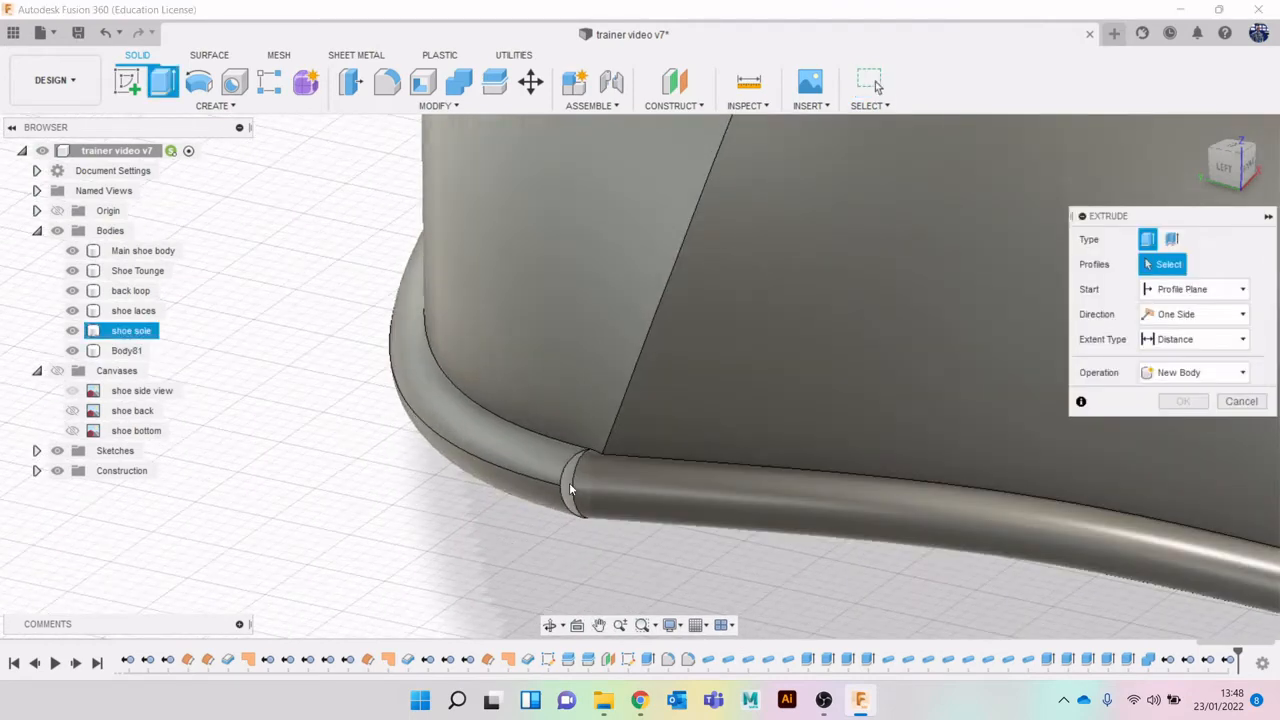
left_click(570, 488)
left_click_drag(580, 481, 586, 487)
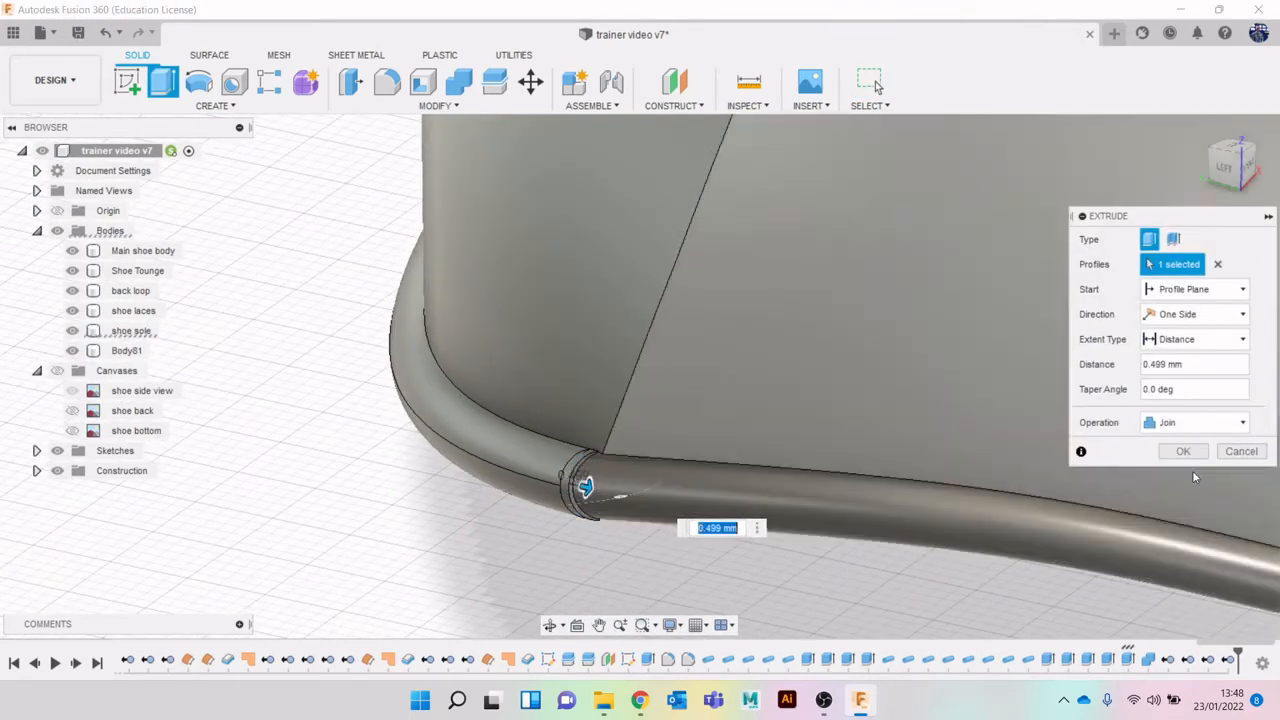
left_click(1187, 451)
Extrude the exposed pipe end face at the opposite lower toe corner about 0.34 mm, using the Join operation to close the gap.
scroll(937, 479, "down", 2)
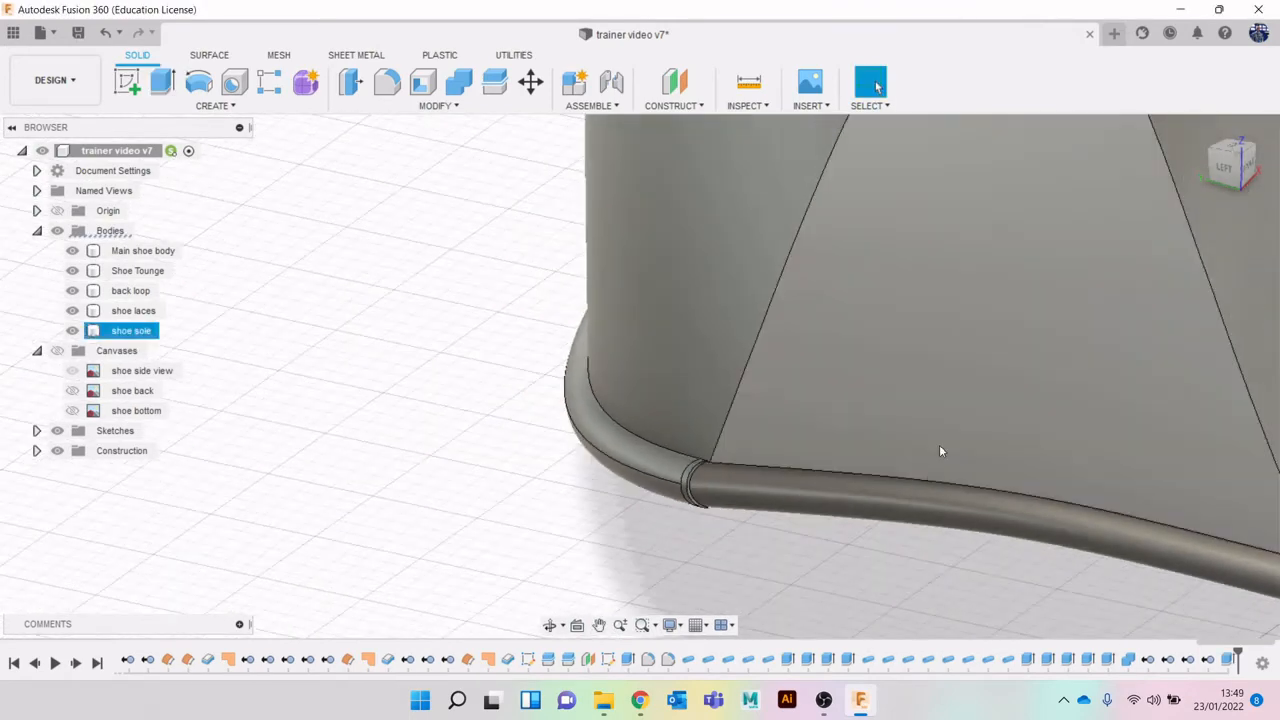
middle_click_drag(939, 446, 578, 366)
scroll(662, 450, "down", 1)
scroll(925, 498, "up", 4)
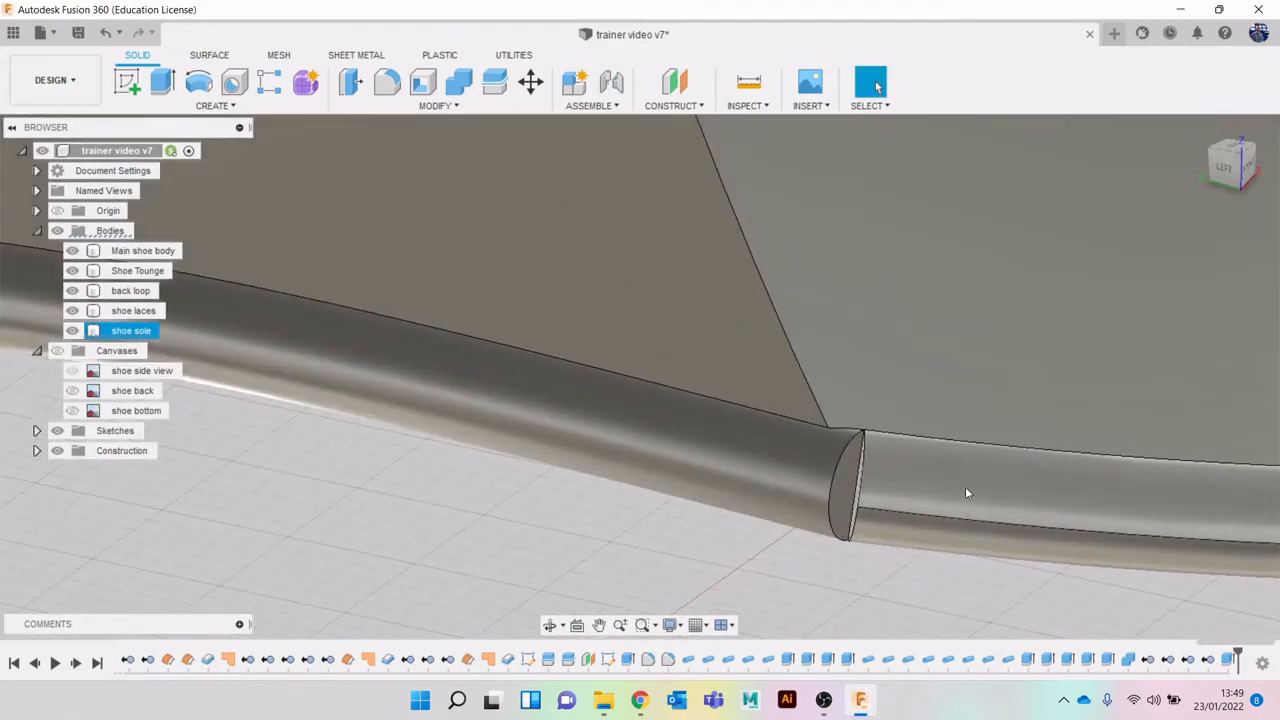
left_click_drag(1241, 163, 1258, 172)
scroll(1088, 280, "down", 5)
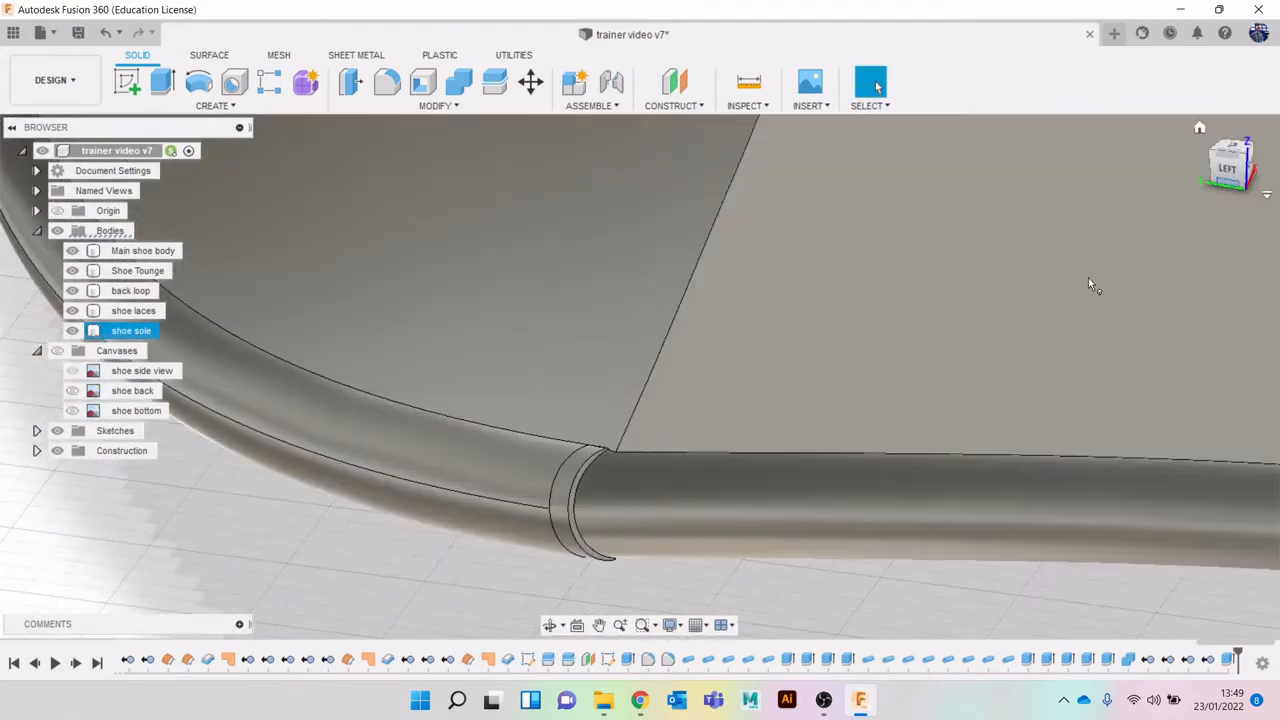
scroll(955, 405, "down", 5)
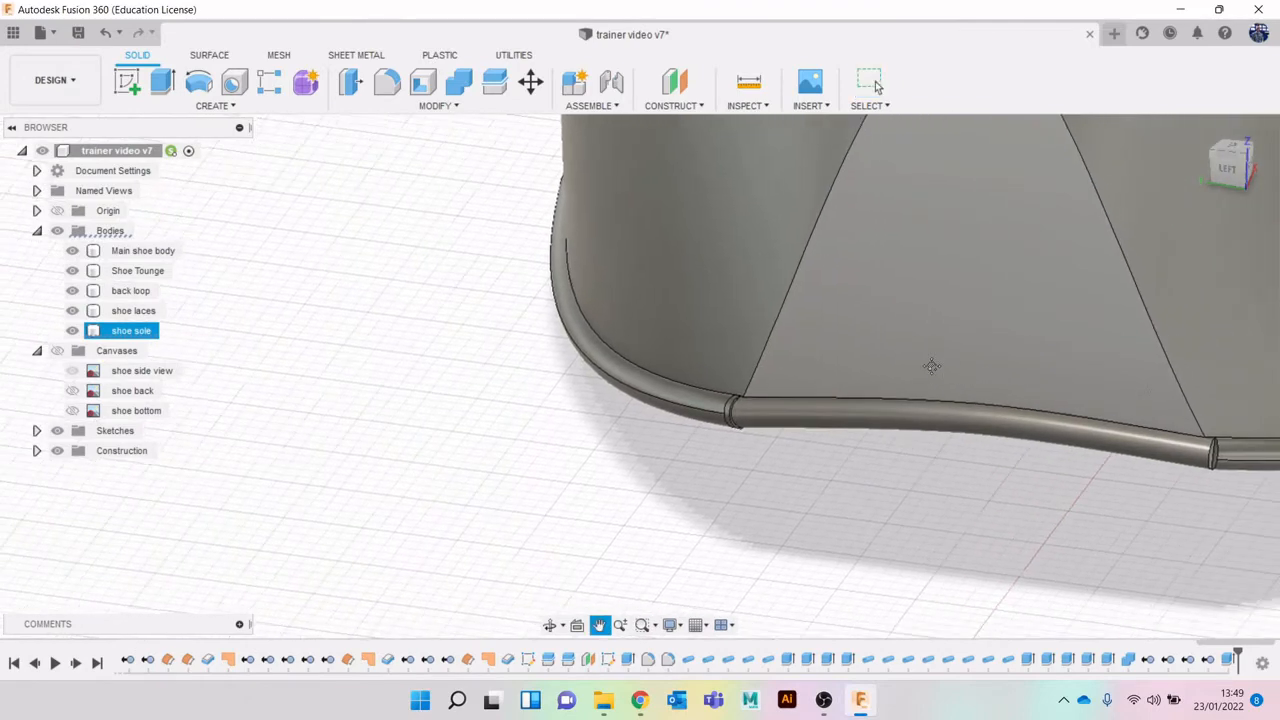
key("e")
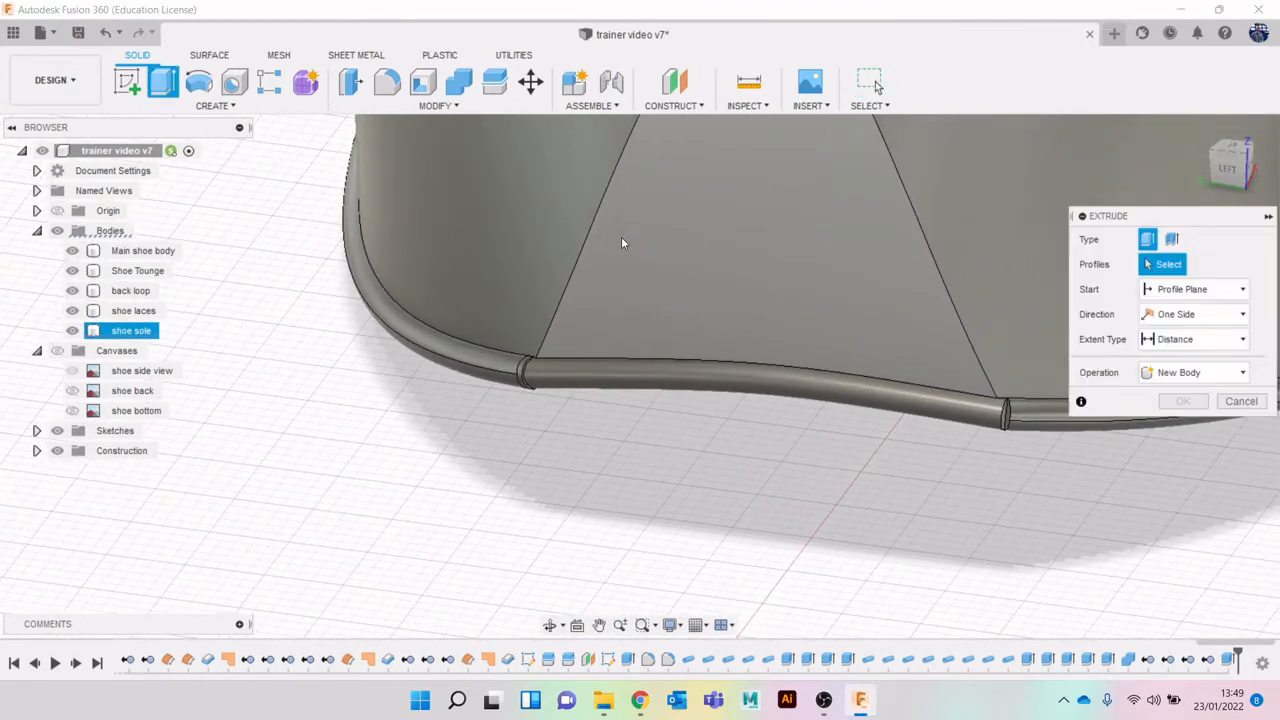
scroll(1016, 388, "up", 2)
scroll(1016, 388, "up", 2)
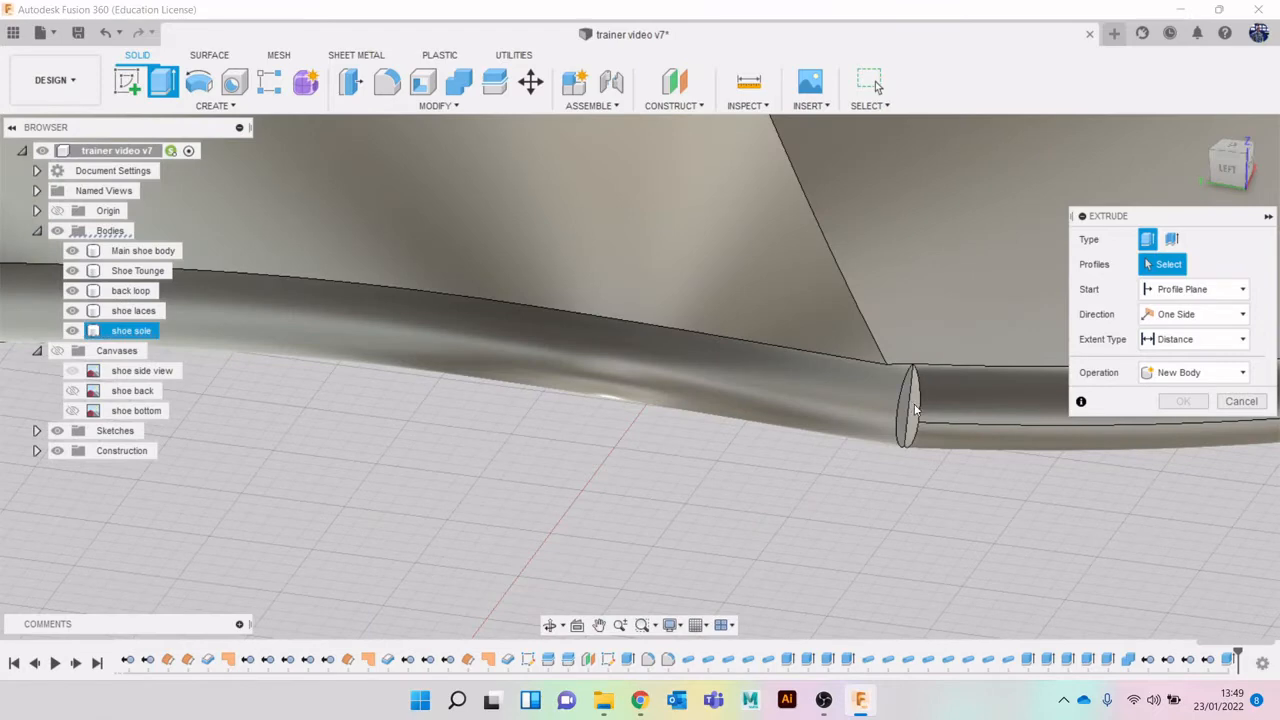
left_click(913, 408)
left_click_drag(894, 404, 883, 404)
left_click(1195, 422)
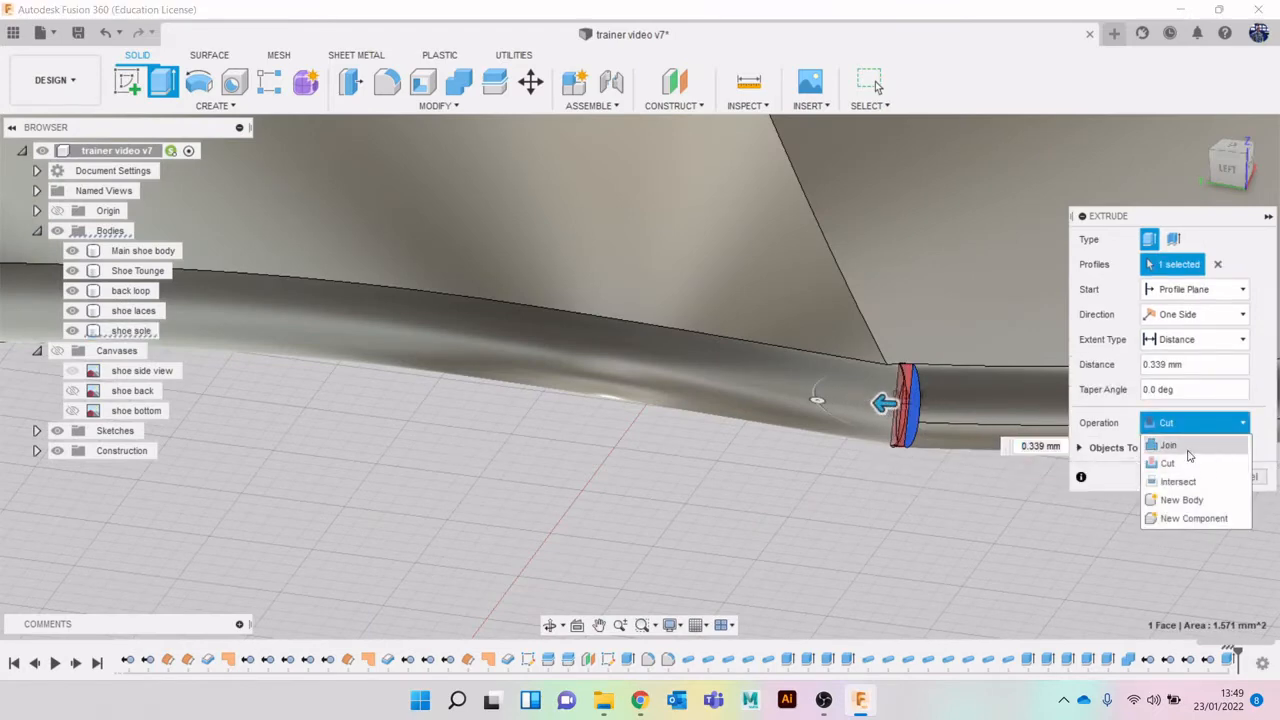
left_click(1170, 445)
left_click(1182, 452)
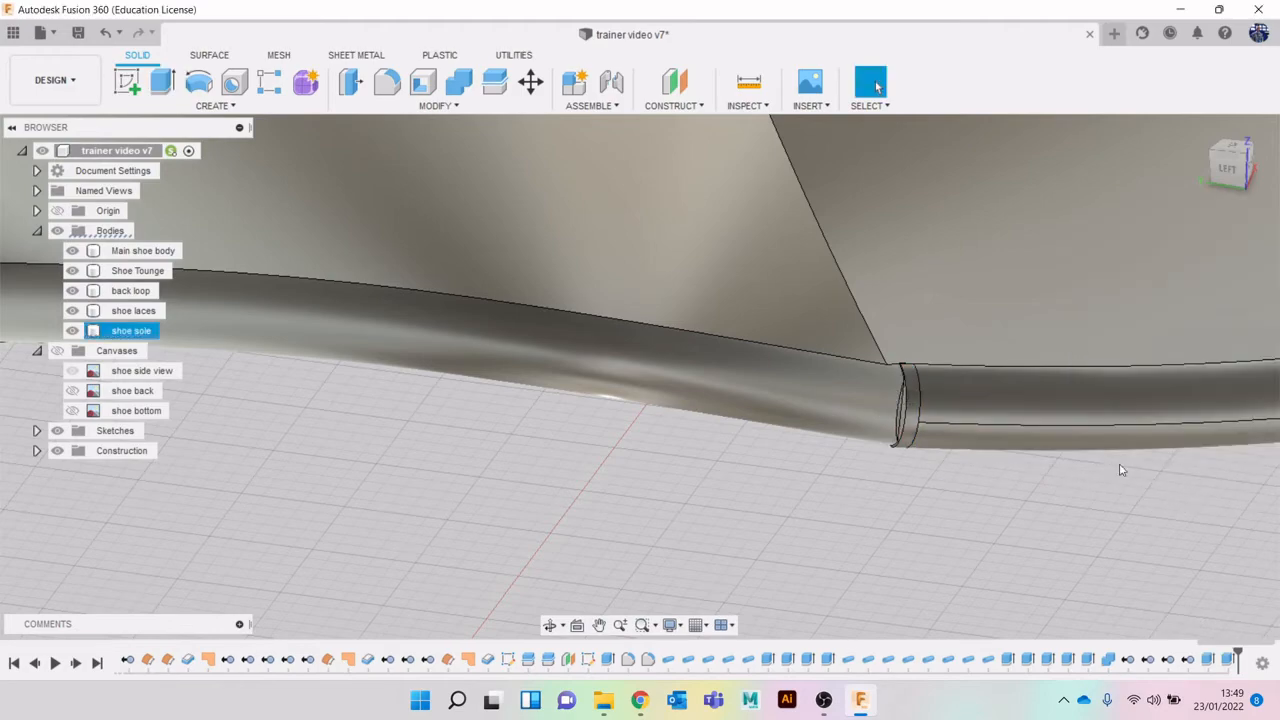
Create a construction plane beneath the sole, offset about -8.9 mm from the XY plane.
scroll(1114, 537, "down", 10)
scroll(1063, 443, "down", 3)
mouse_move(1000, 438)
middle_mouse_down()
mouse_move(829, 484)
mouse_move(611, 502)
middle_mouse_up()
scroll(611, 502, "down", 2)
mouse_move(1229, 174)
left_mouse_down()
mouse_move(1142, 160)
mouse_move(1128, 95)
left_mouse_up()
left_click_drag(877, 87, 877, 87)
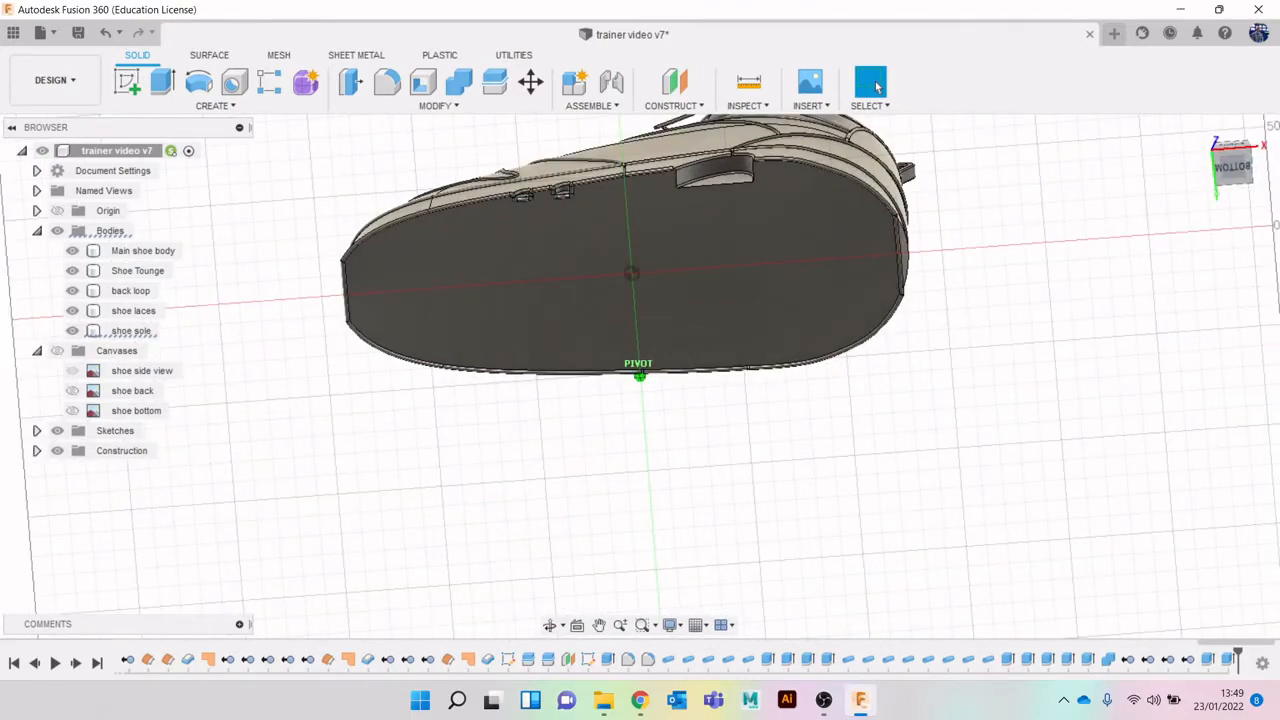
left_click(1230, 170)
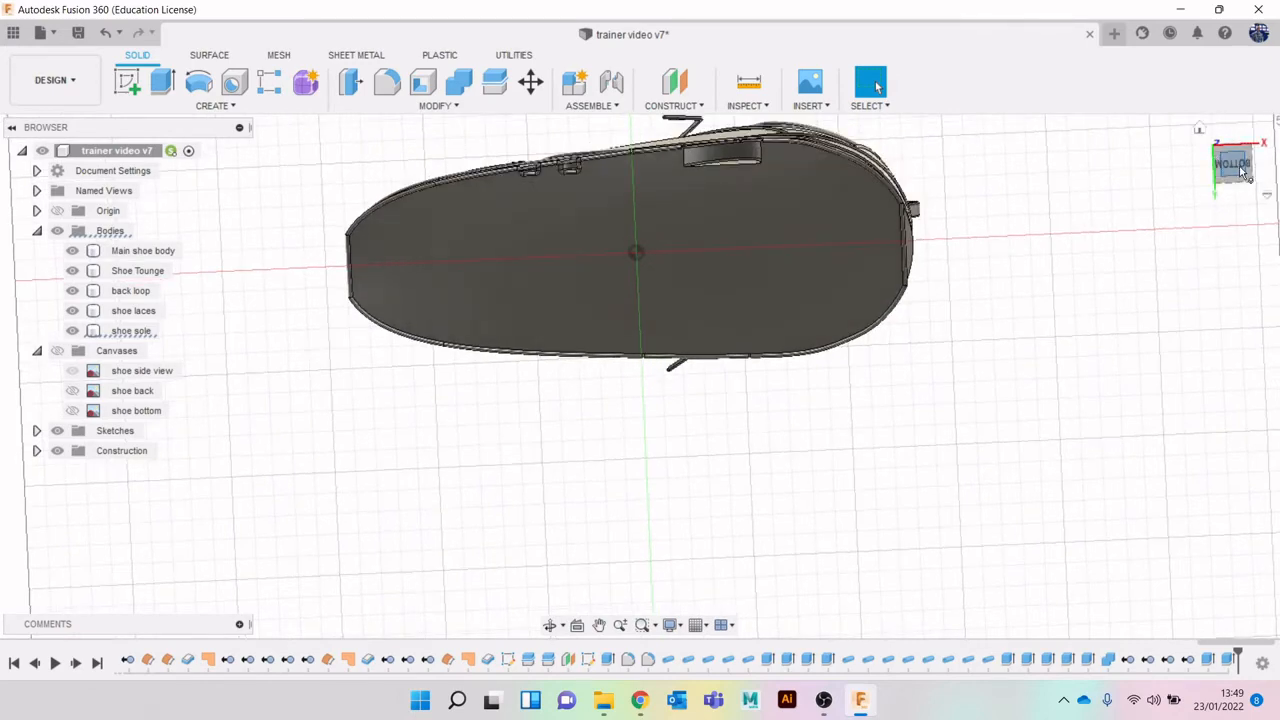
left_click(1240, 170)
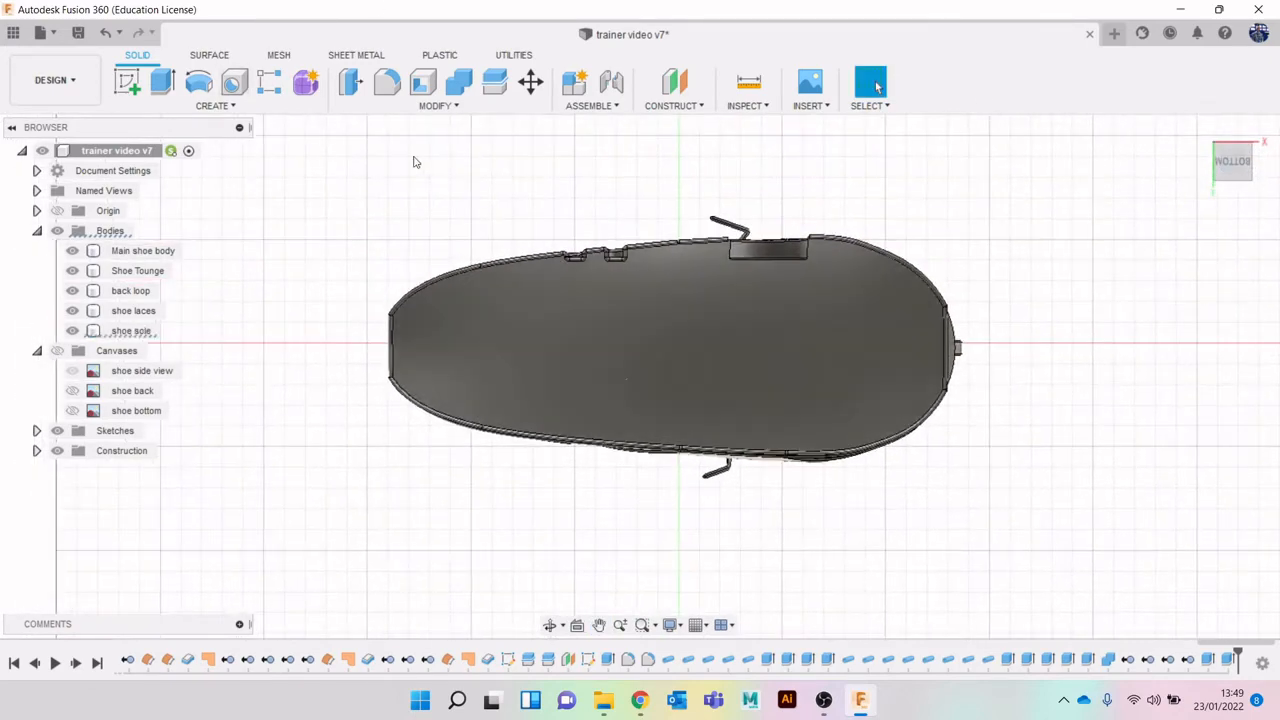
left_click(668, 106)
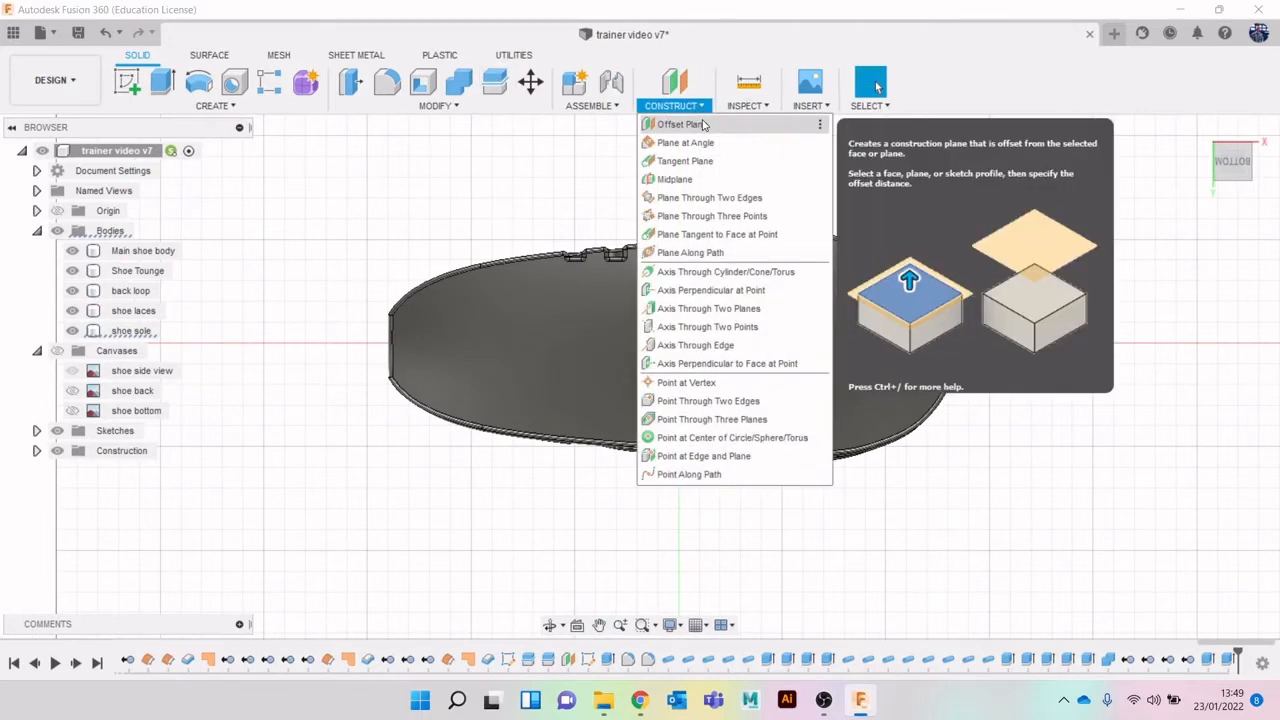
left_click(703, 124)
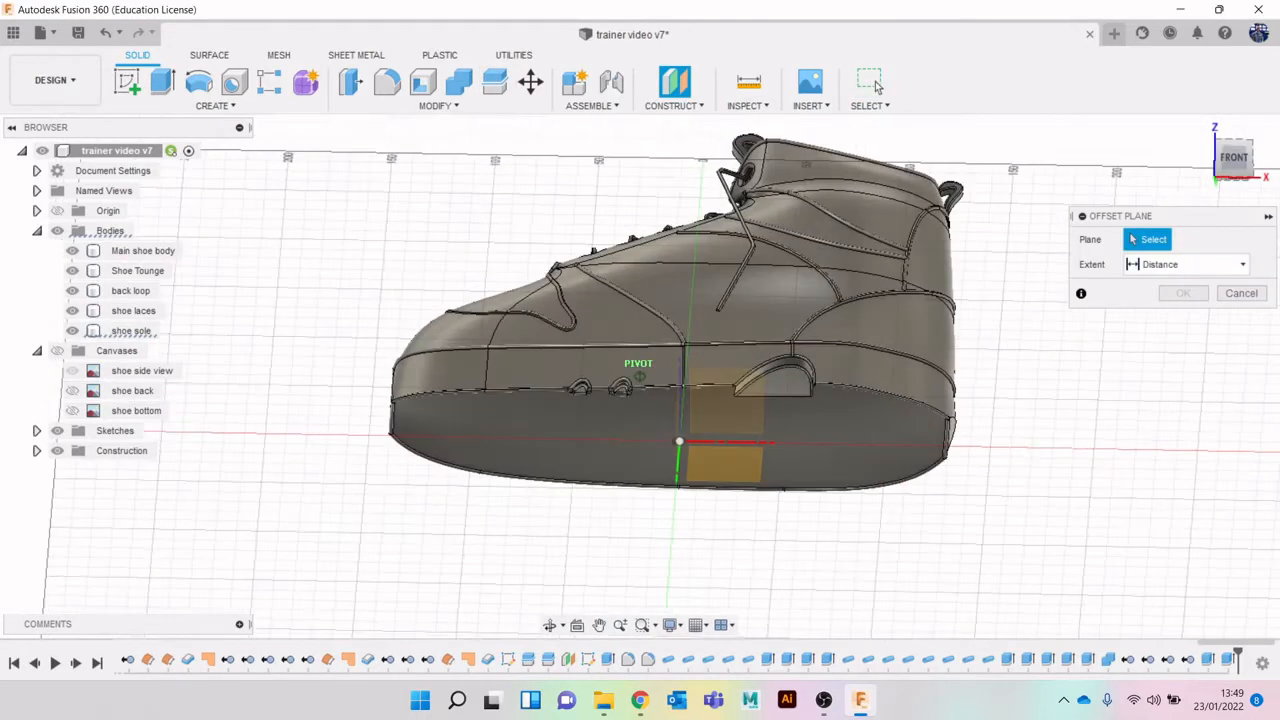
mouse_move(890, 415)
middle_mouse_down("shift")
mouse_move(895, 494)
mouse_move(895, 482)
middle_mouse_up("shift")
left_click(731, 471)
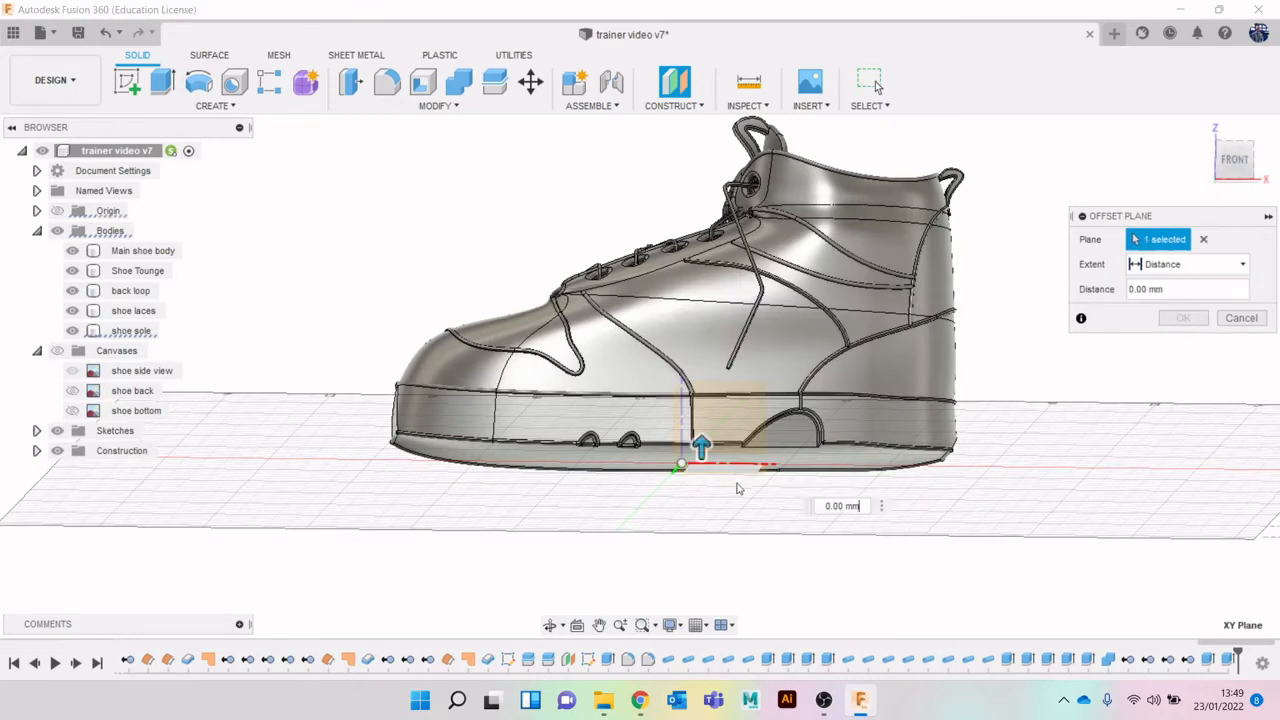
left_click_drag(702, 449, 703, 480)
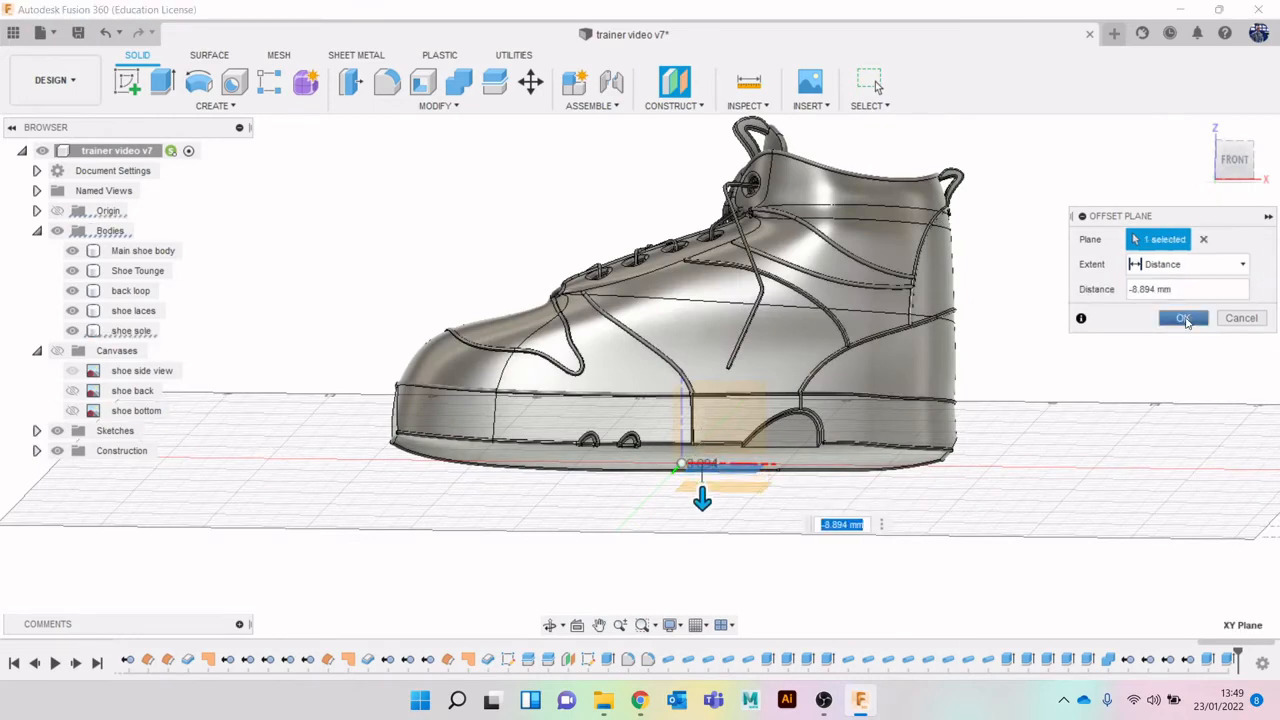
left_click(1184, 318)
Start a sketch on the new plane below the shoe and project the sole's bottom face into it.
left_click(1237, 160)
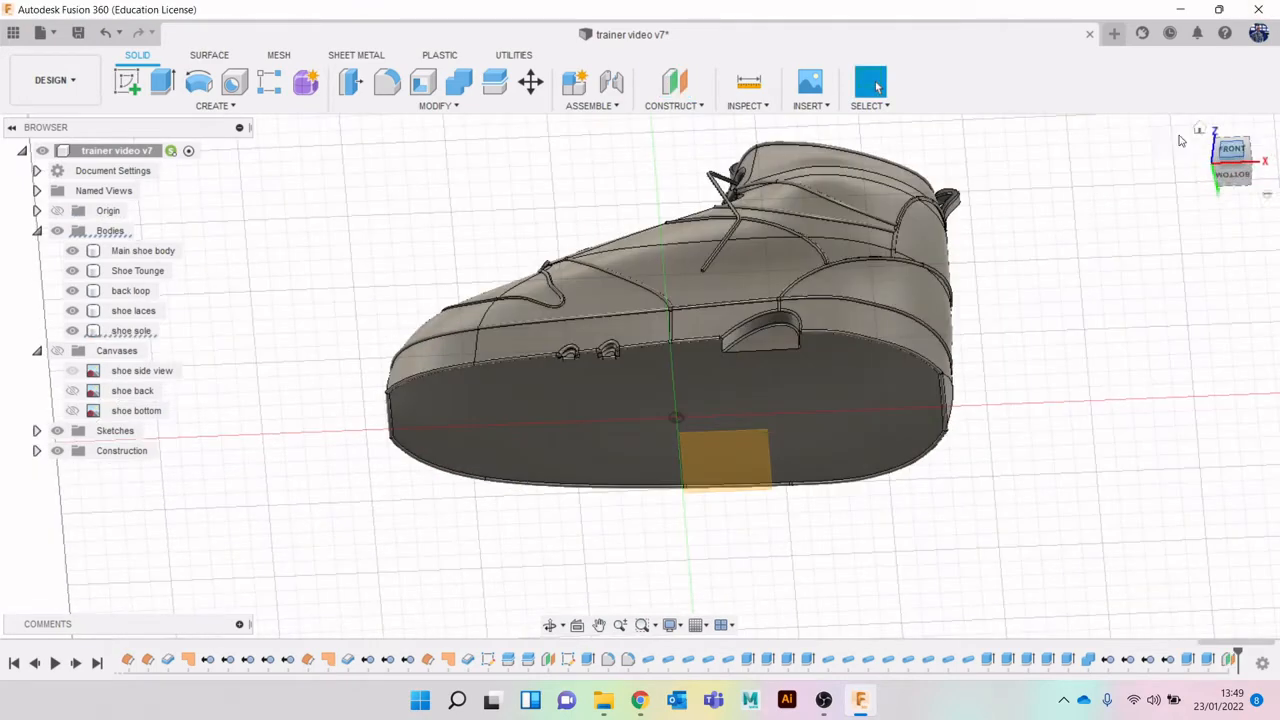
left_click(127, 81)
left_click(725, 483)
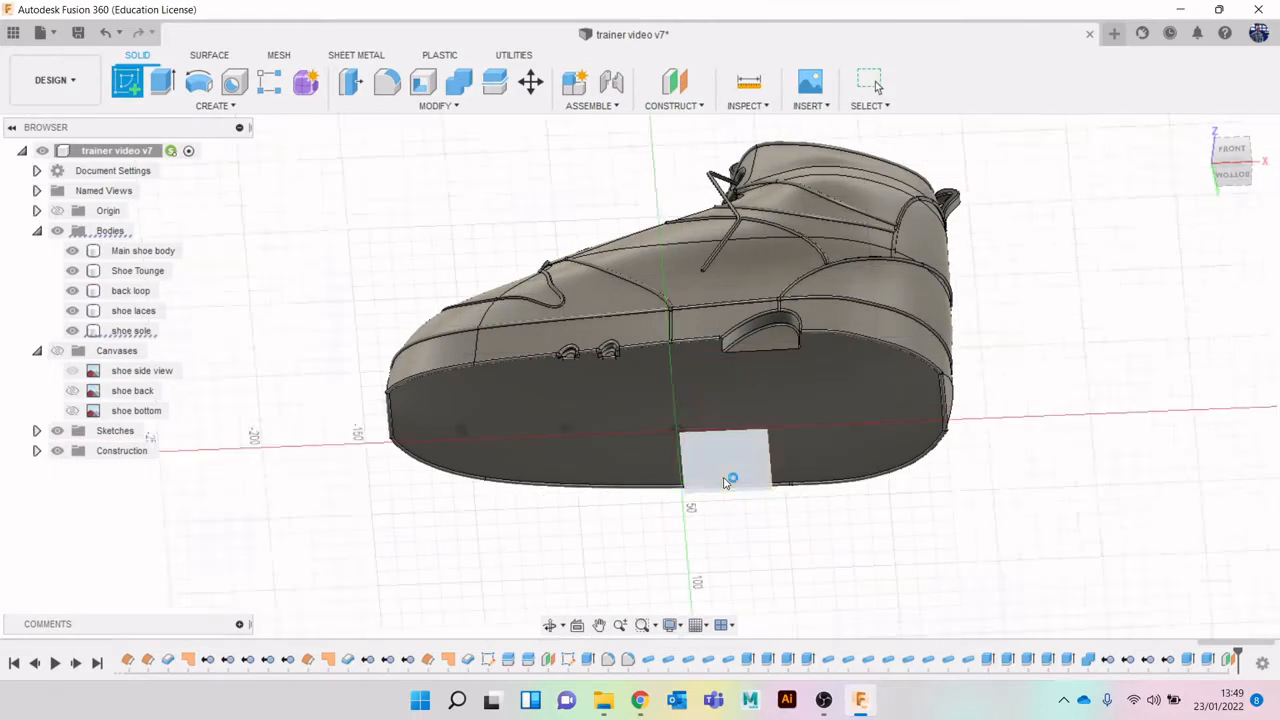
key("p")
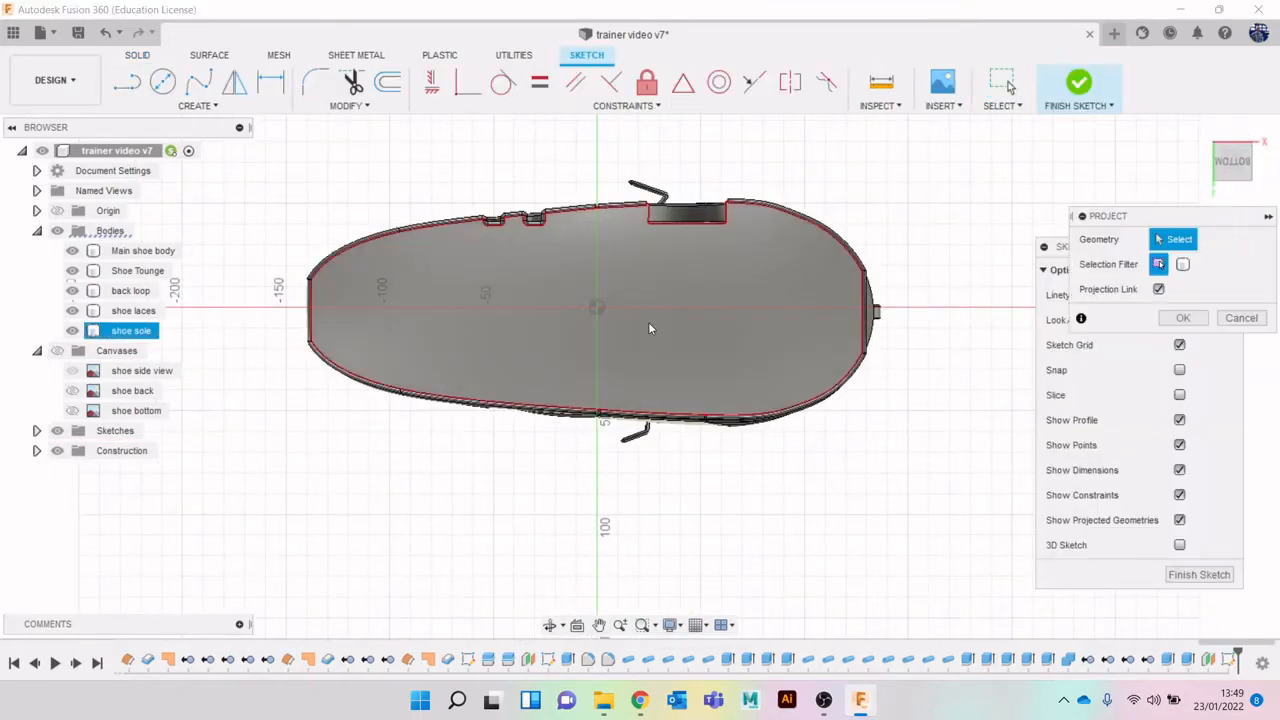
left_click(648, 322)
scroll(523, 254, "up", 1)
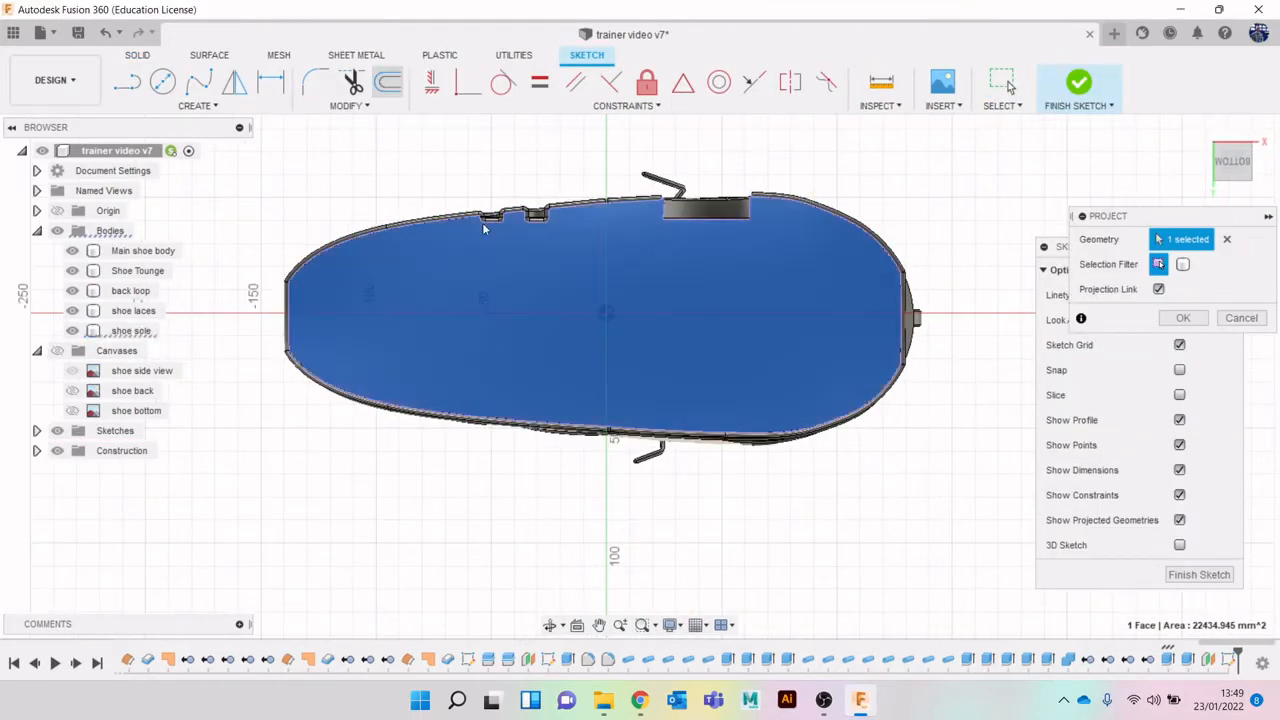
key("Return")
Offset the projected sole outline inward by about 6.59 mm with chain selection.
key("o")
left_click(460, 220)
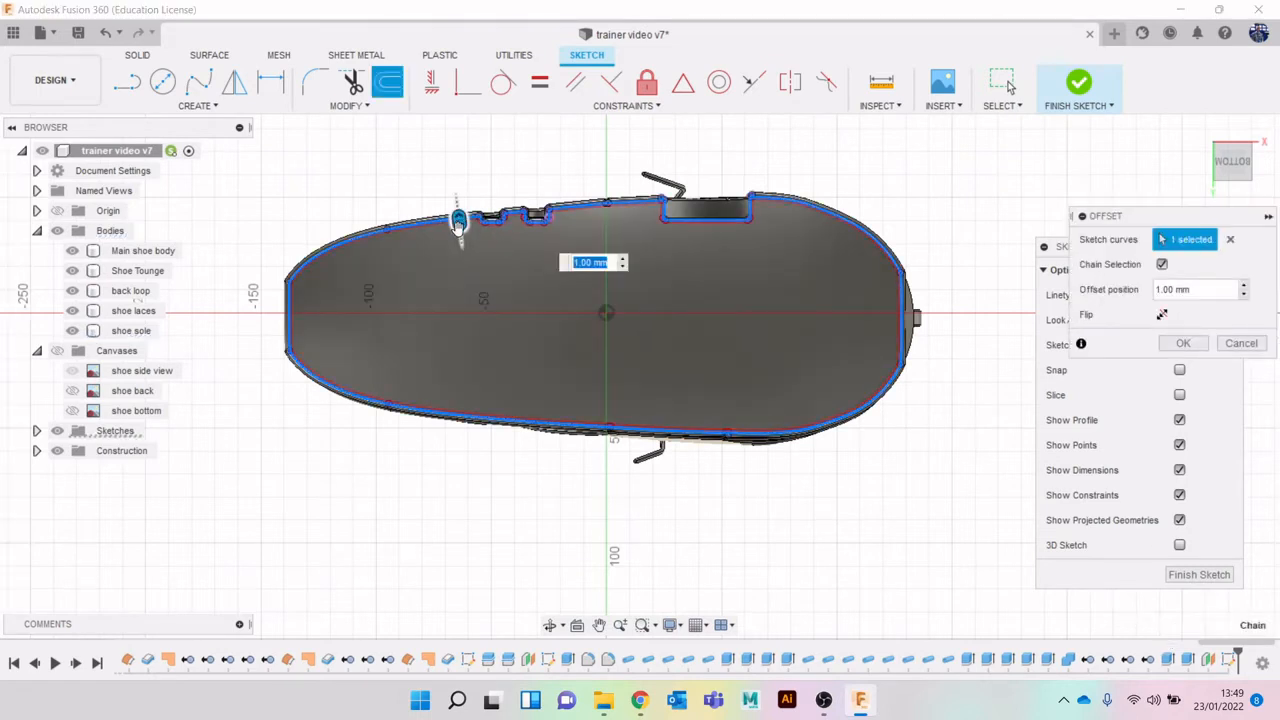
left_click_drag(458, 220, 461, 240)
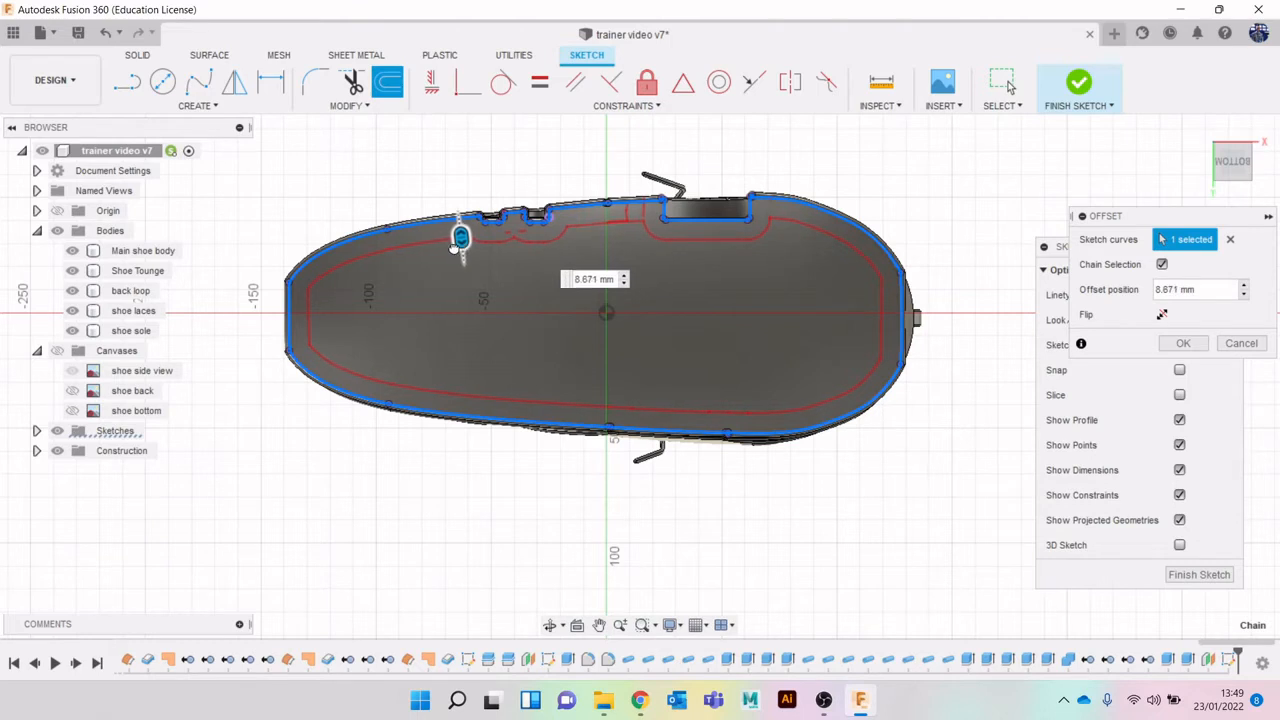
mouse_move(455, 247)
left_mouse_down()
mouse_move(450, 232)
mouse_move(452, 245)
left_mouse_up()
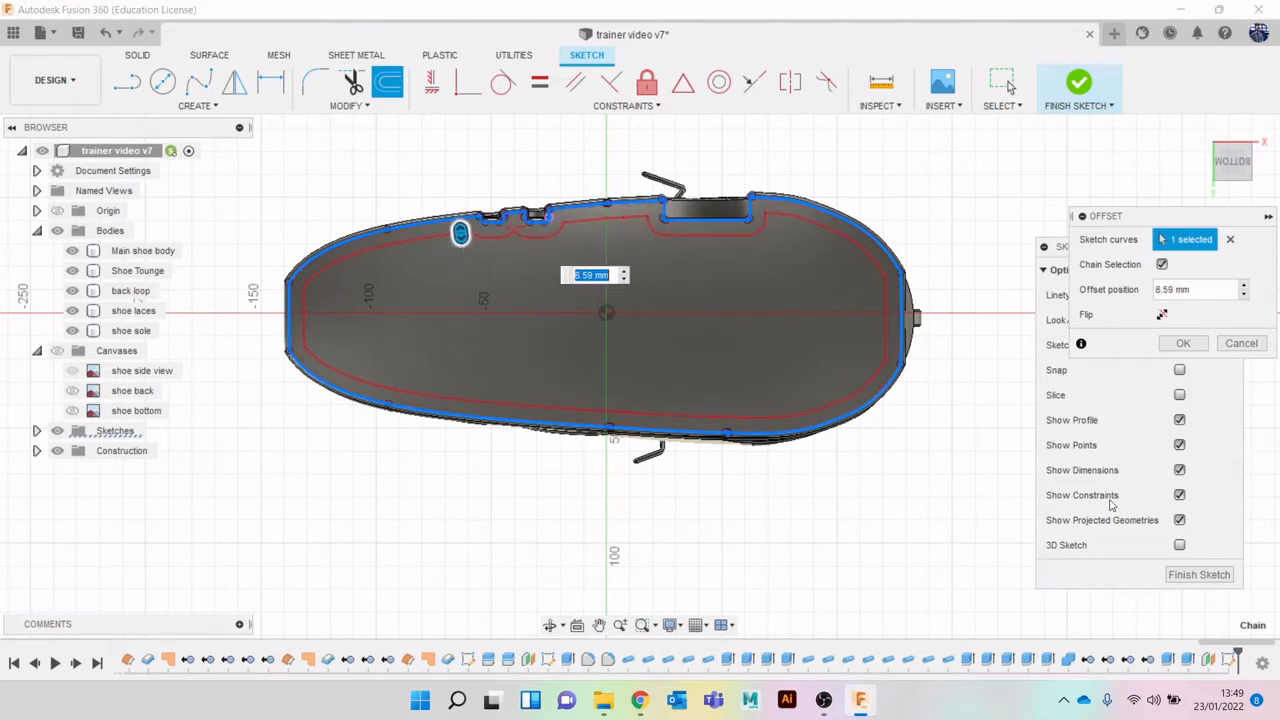
left_click(1176, 342)
Offset the projected sole outline inward a second time by about 10.333 mm with chain selection.
scroll(373, 262, "up", 2)
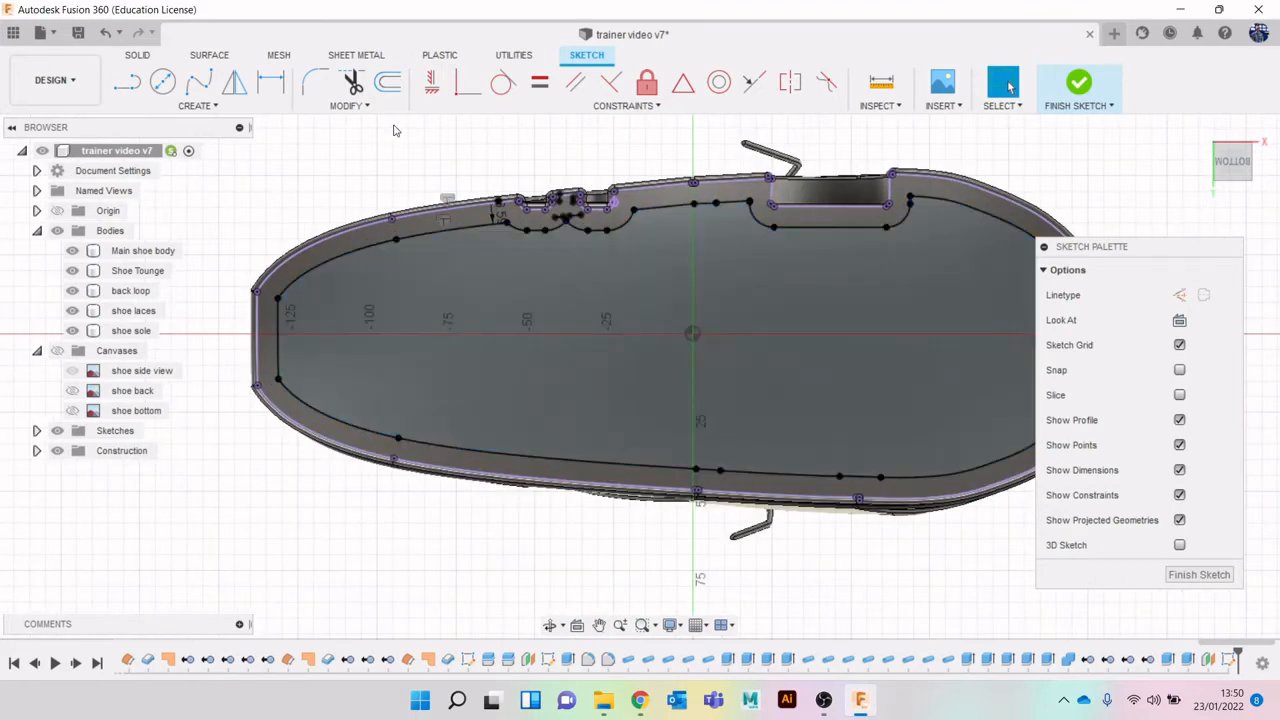
left_click(388, 82)
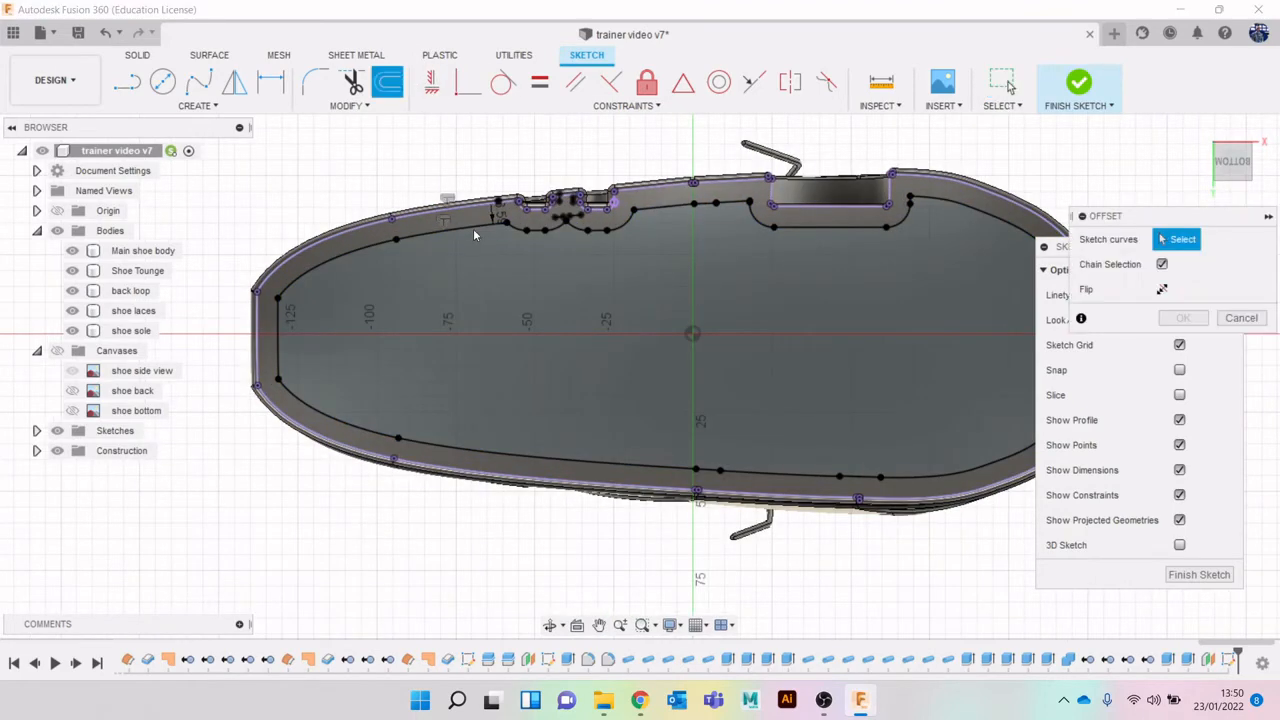
left_click(510, 288)
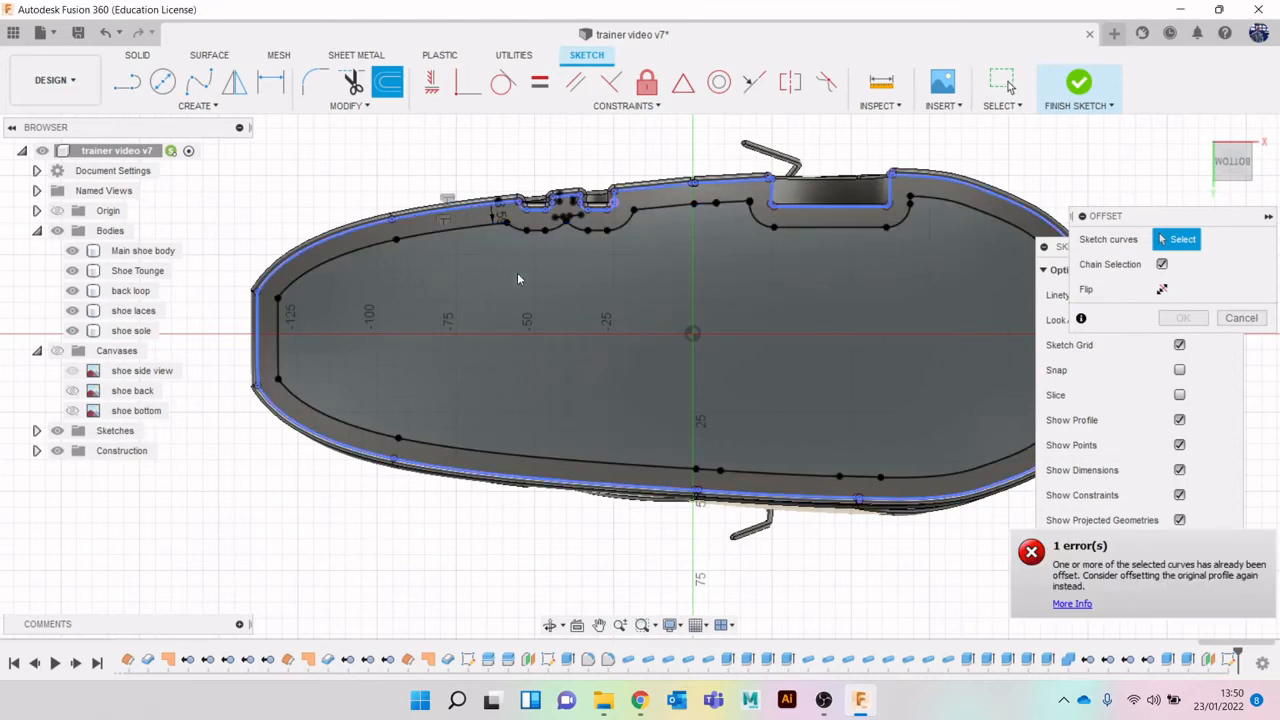
left_click(470, 206)
left_click_drag(471, 206, 495, 237)
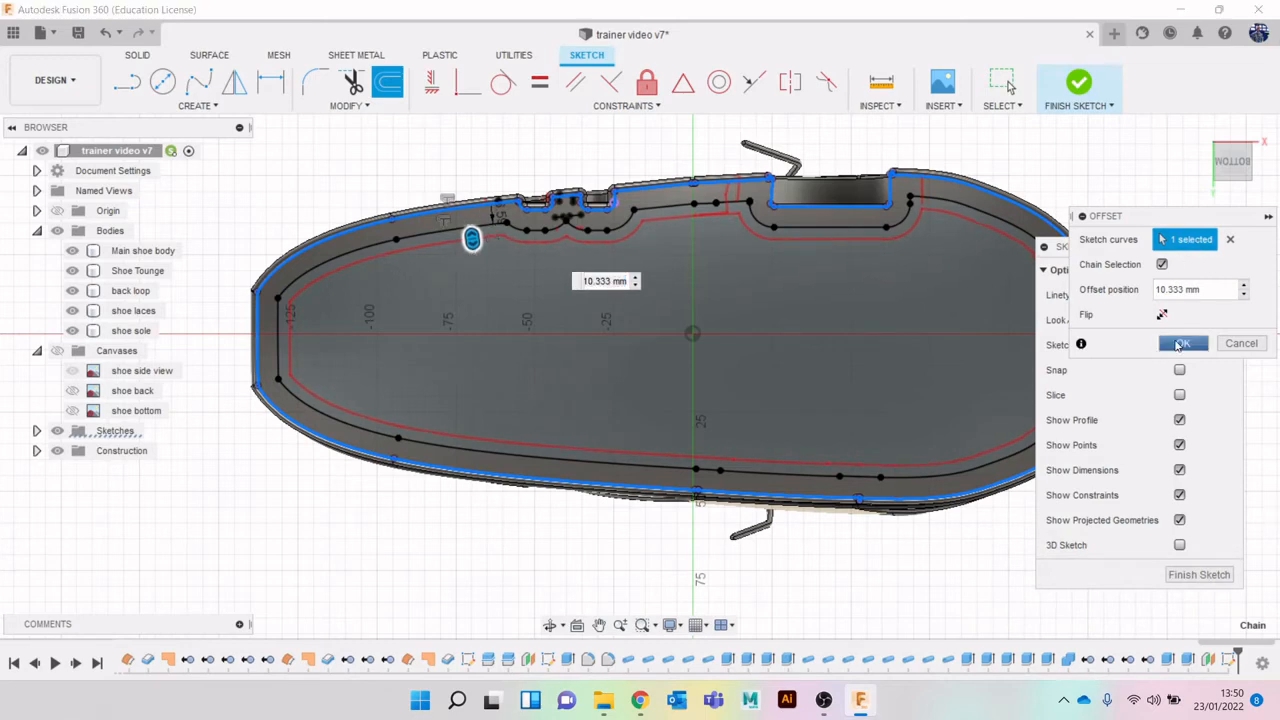
left_click(1181, 344)
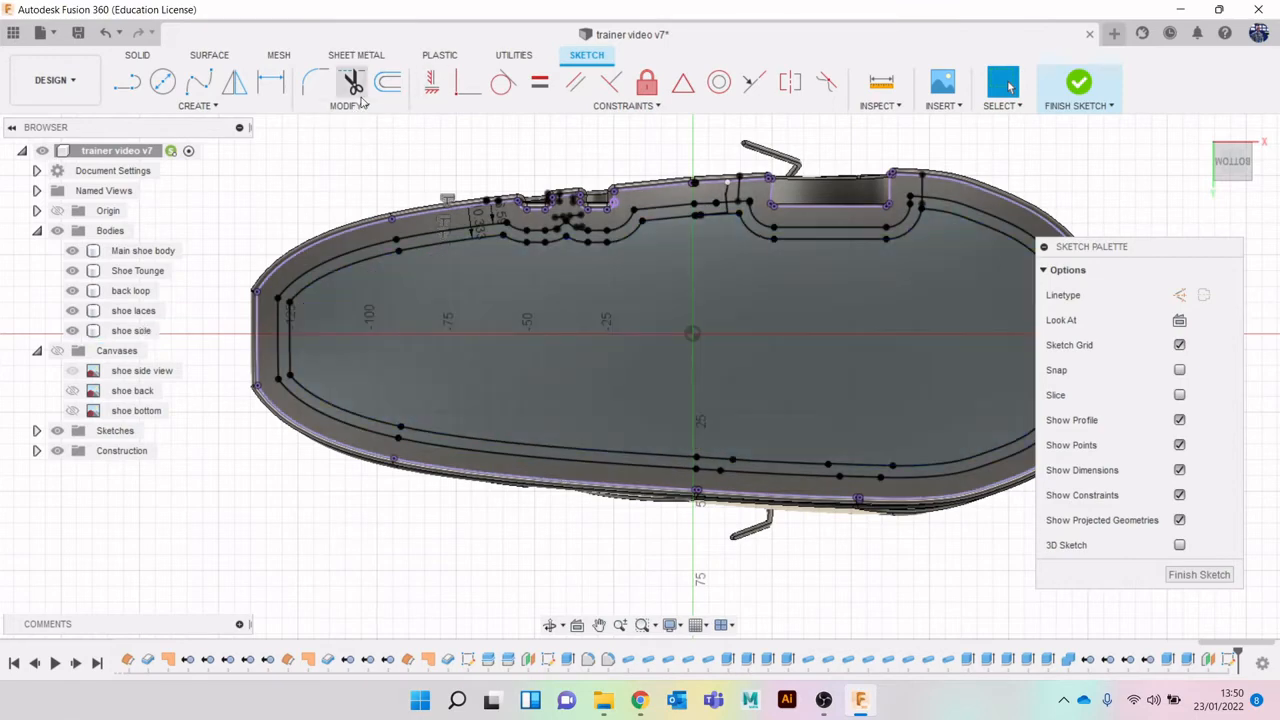
Draw a narrow center rectangle about 3 mm wide and 130 mm long across the toe area of the sole.
left_click(227, 106)
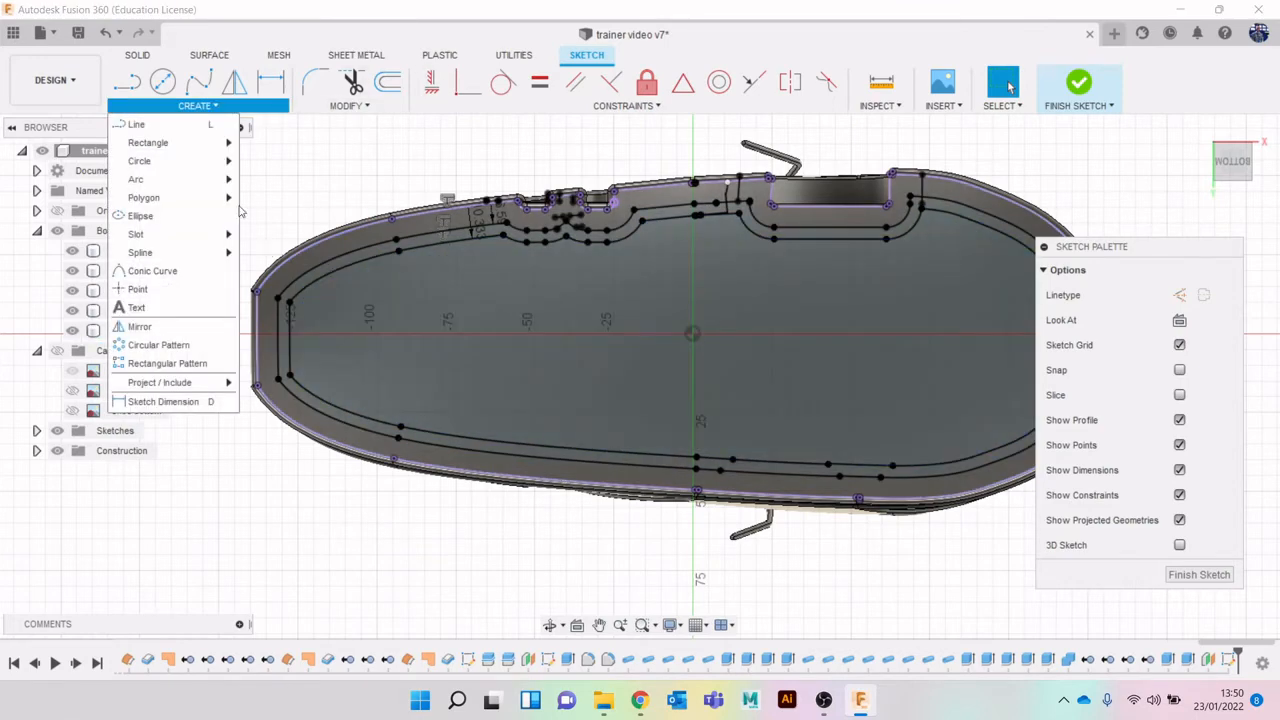
mouse_move(193, 142)
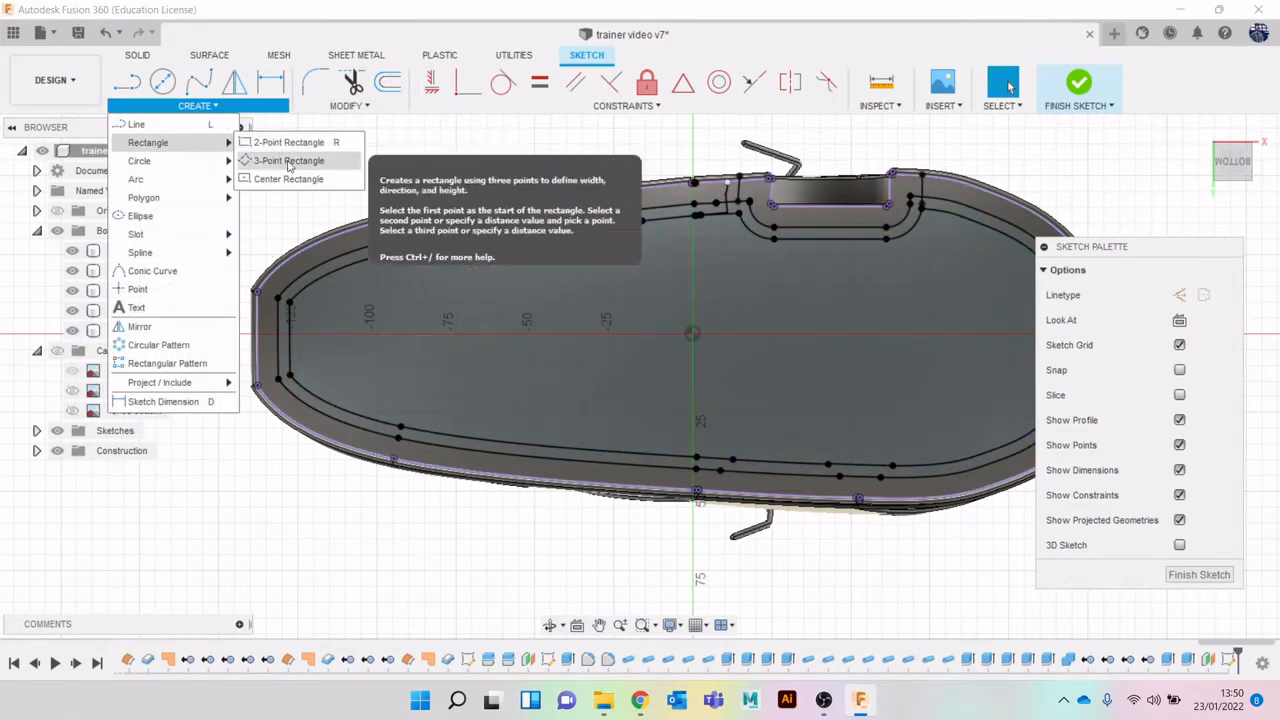
left_click(290, 180)
left_click(397, 299)
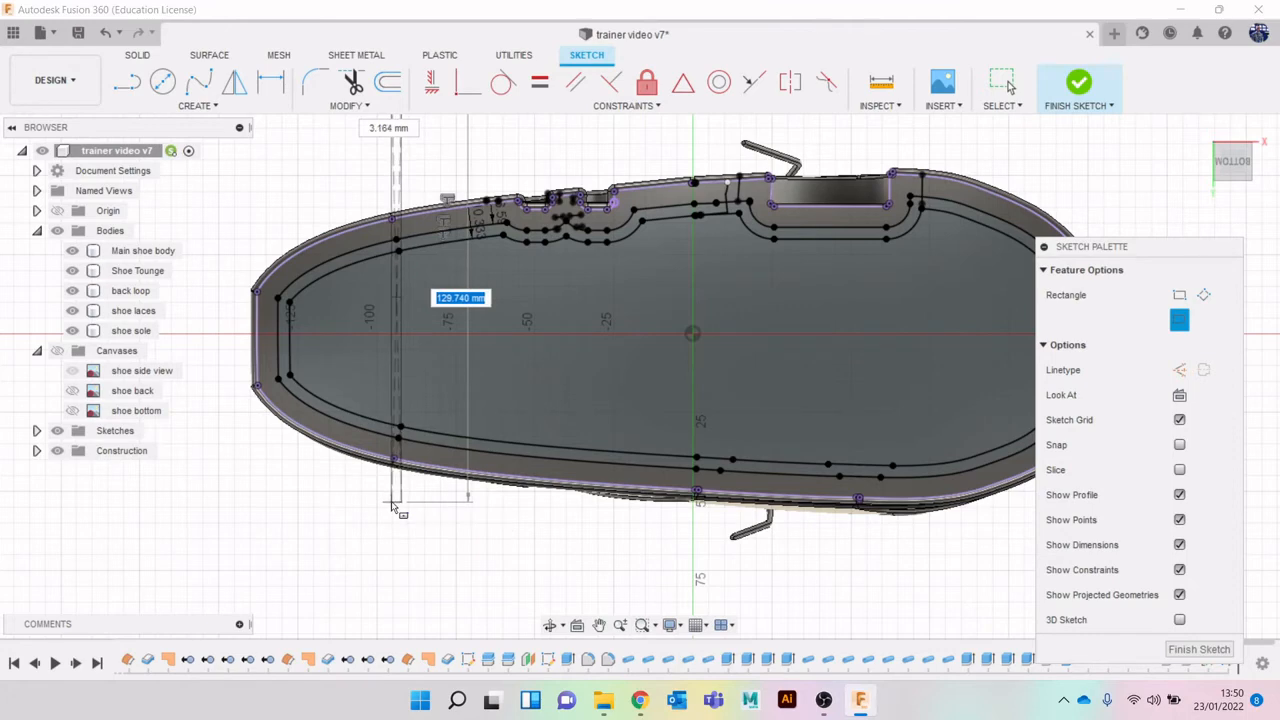
left_click(392, 507)
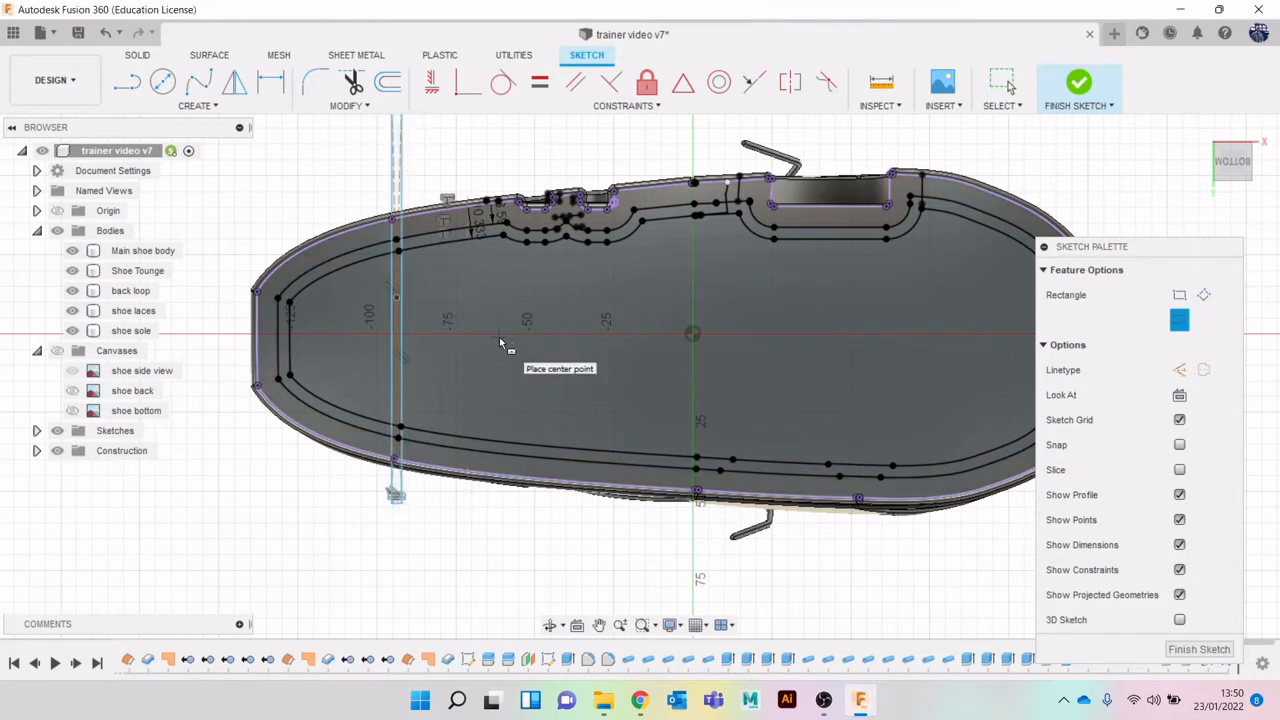
key("Escape")
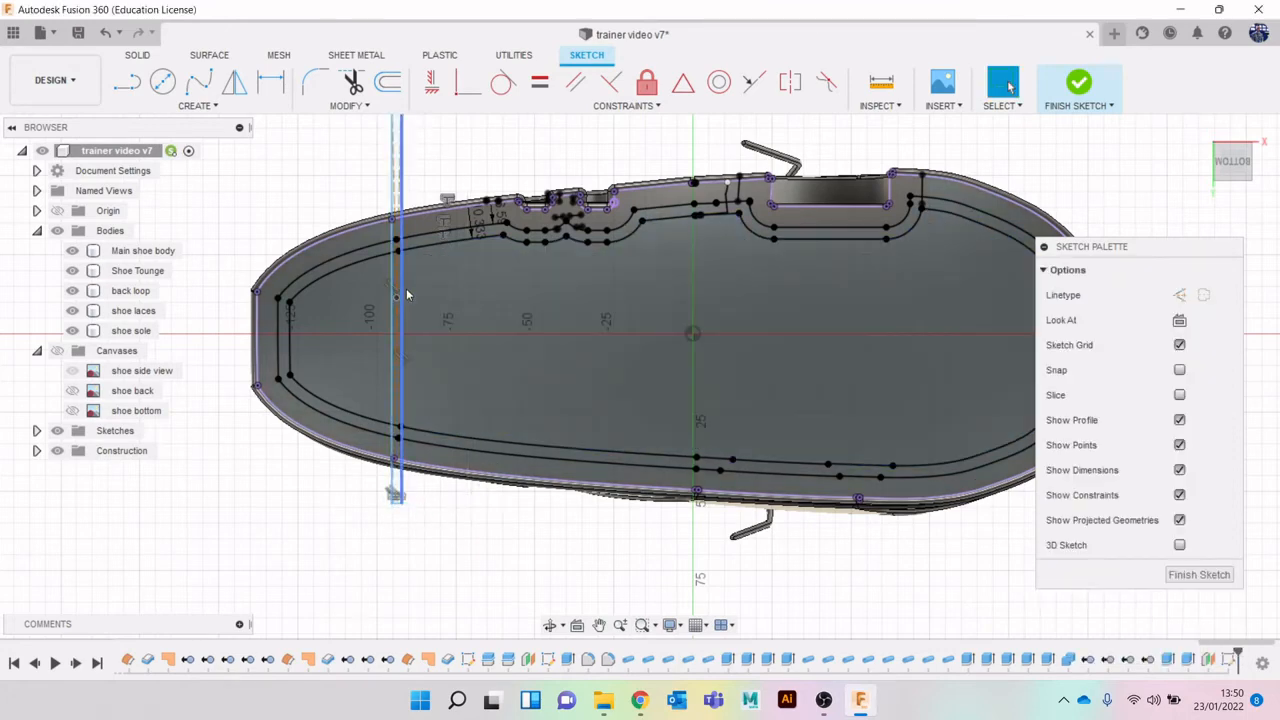
Move the whole narrow rectangle closer to the toe tip and rotate it so it slants across the sole.
double_click(405, 295)
right_click(320, 167)
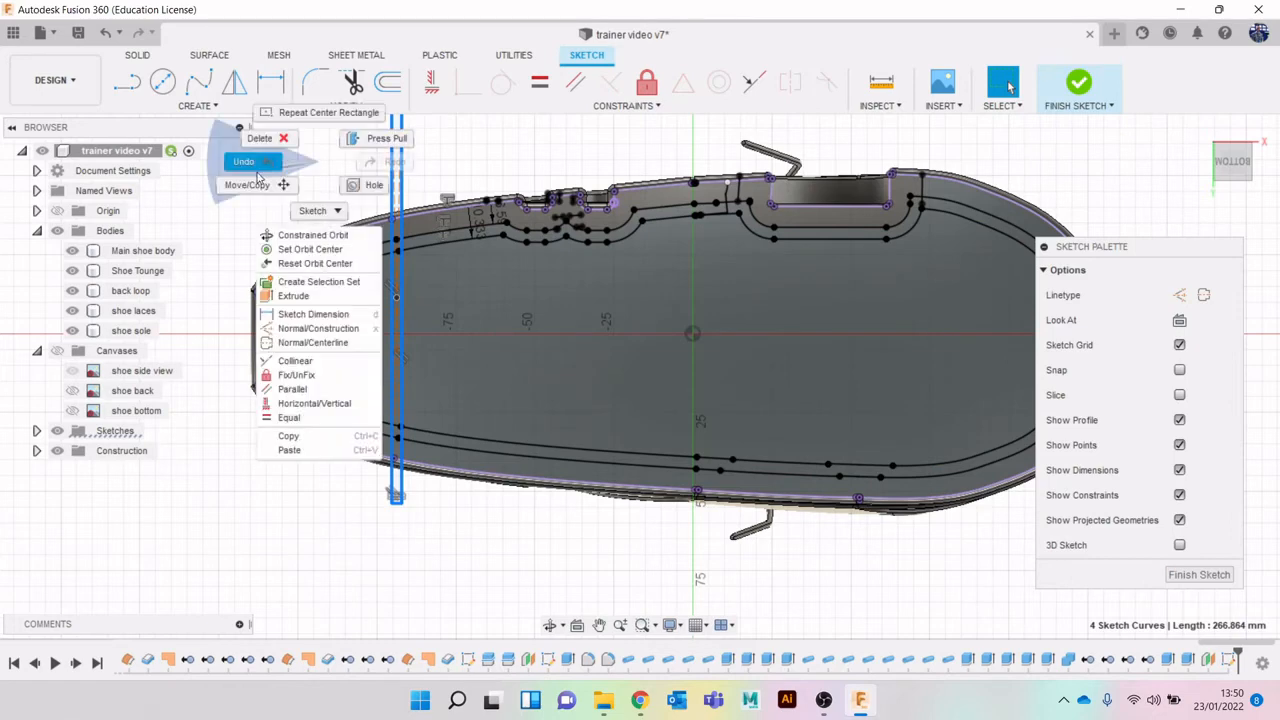
left_click(251, 180)
left_click_drag(413, 318, 357, 387)
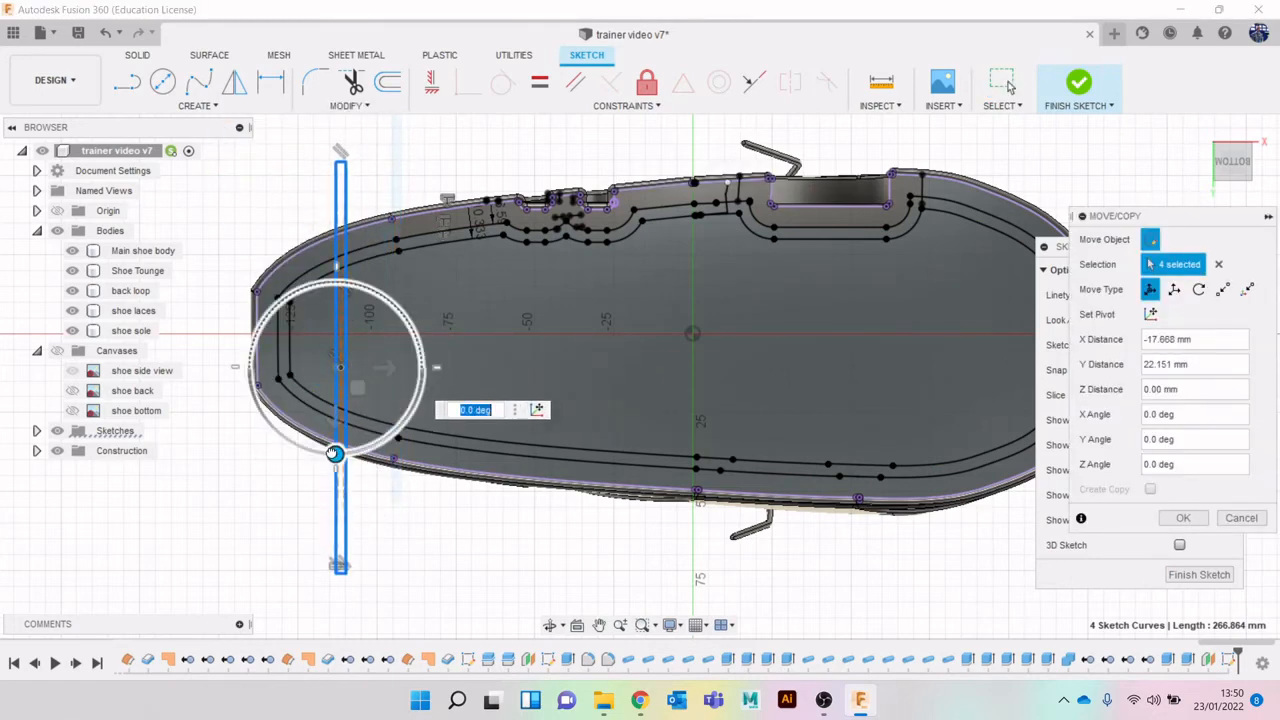
mouse_move(336, 453)
left_mouse_down()
mouse_move(314, 444)
mouse_move(318, 455)
left_mouse_up()
left_click_drag(356, 392, 326, 388)
left_click(1197, 522)
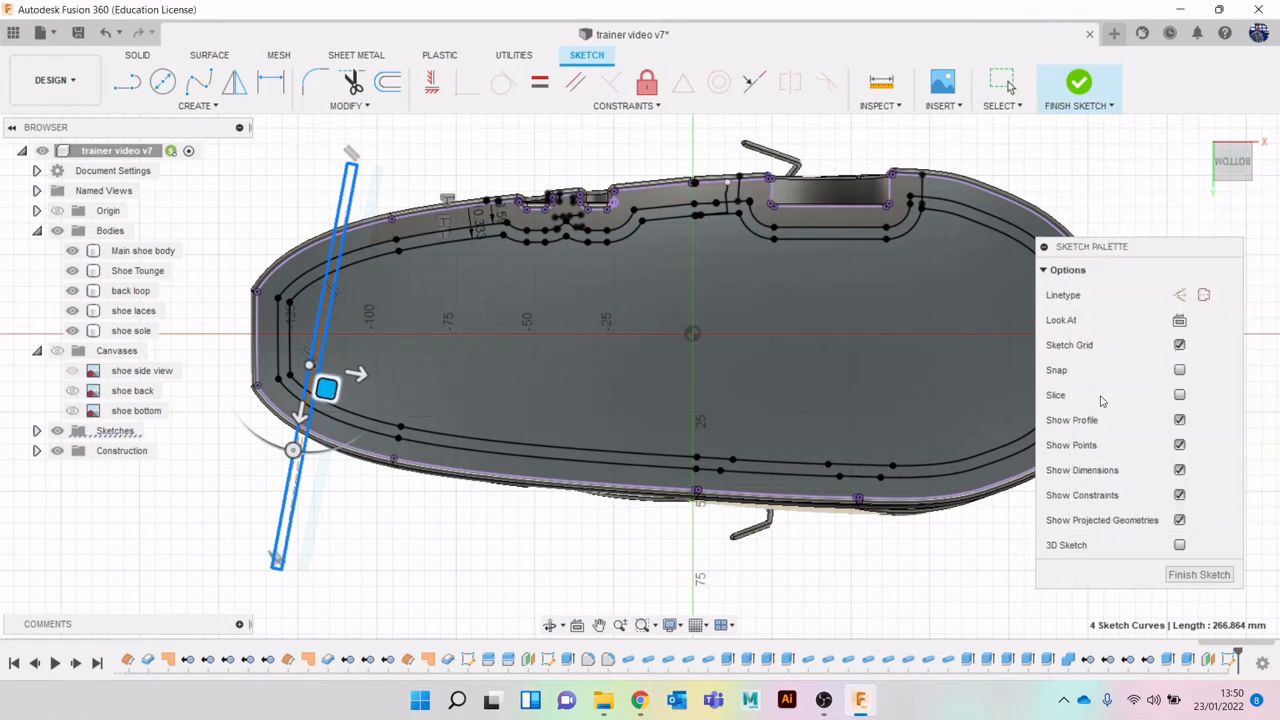
Start a rectangular sketch pattern with all four edges of the slanted rectangle as its objects.
scroll(786, 395, "down", 2)
middle_click_drag(786, 395, 704, 382)
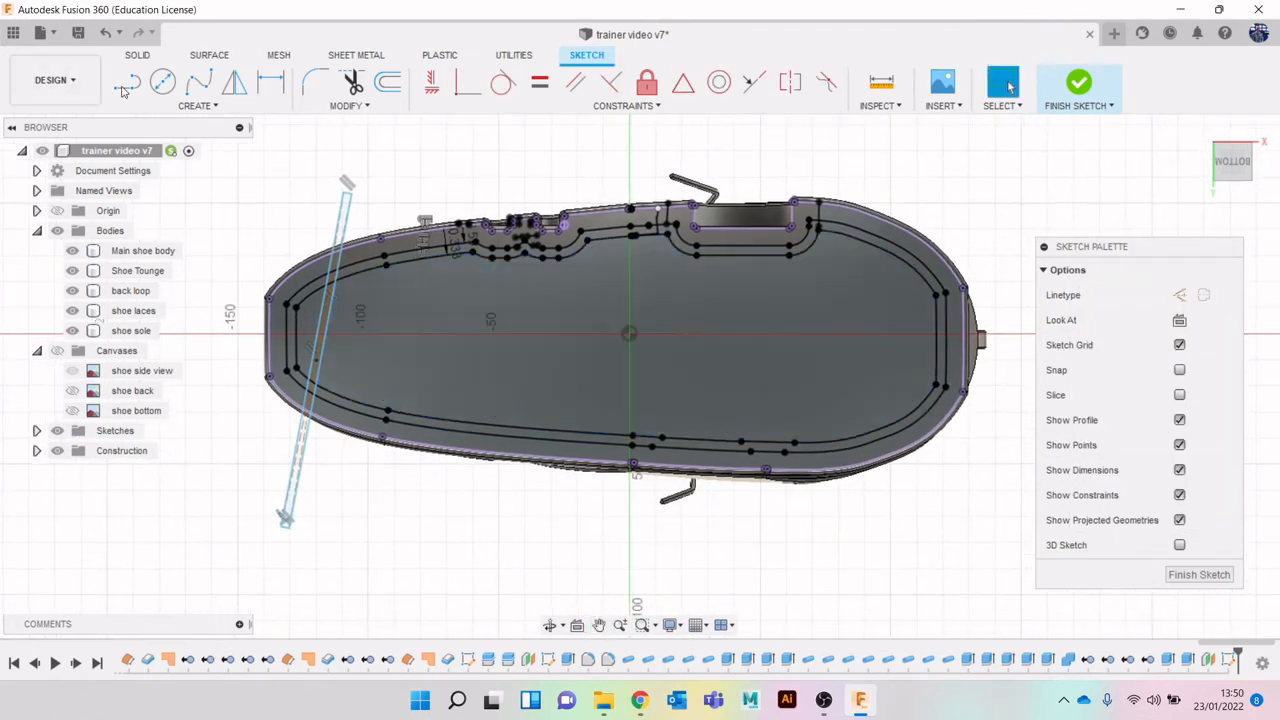
left_click(194, 106)
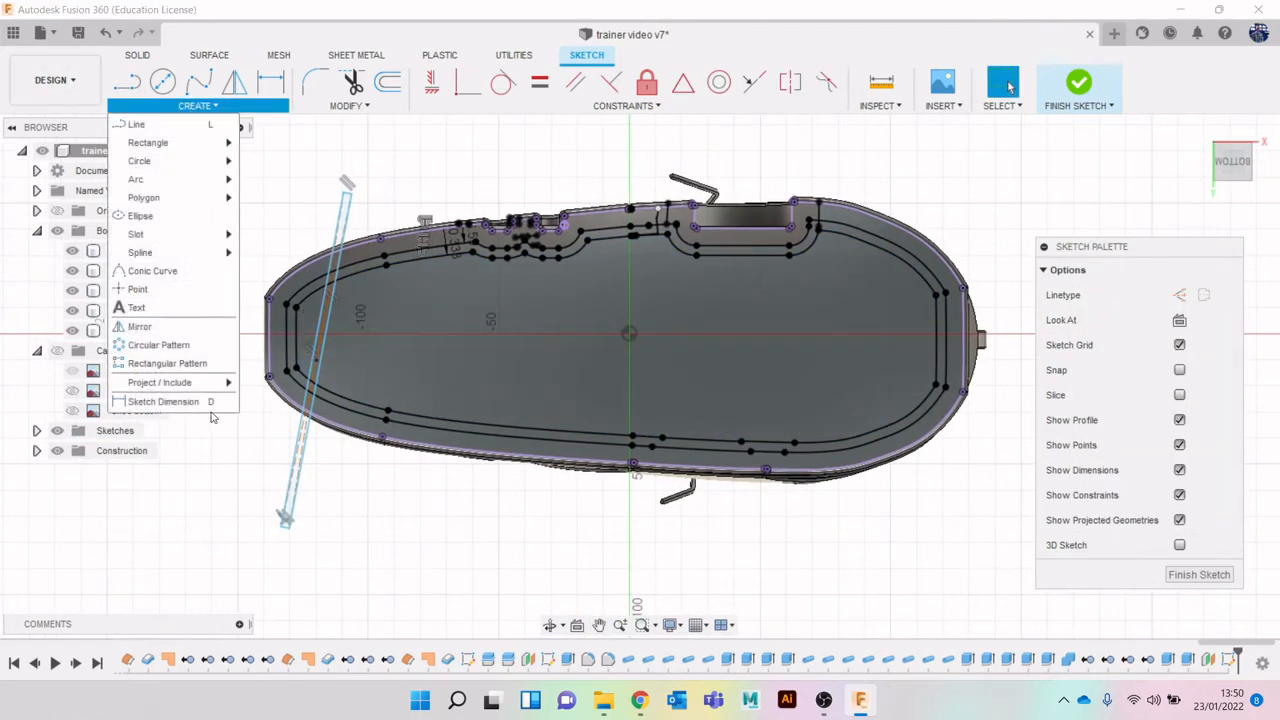
mouse_move(195, 384)
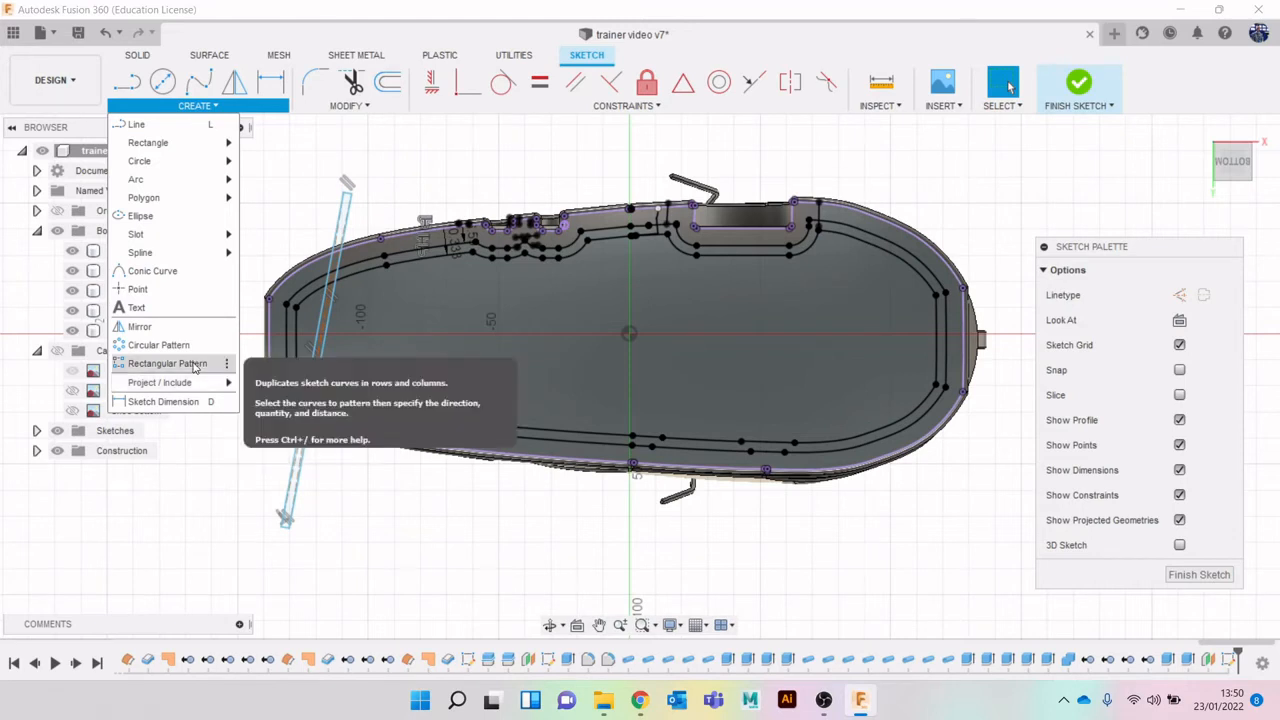
left_click(167, 364)
scroll(340, 310, "up", 2)
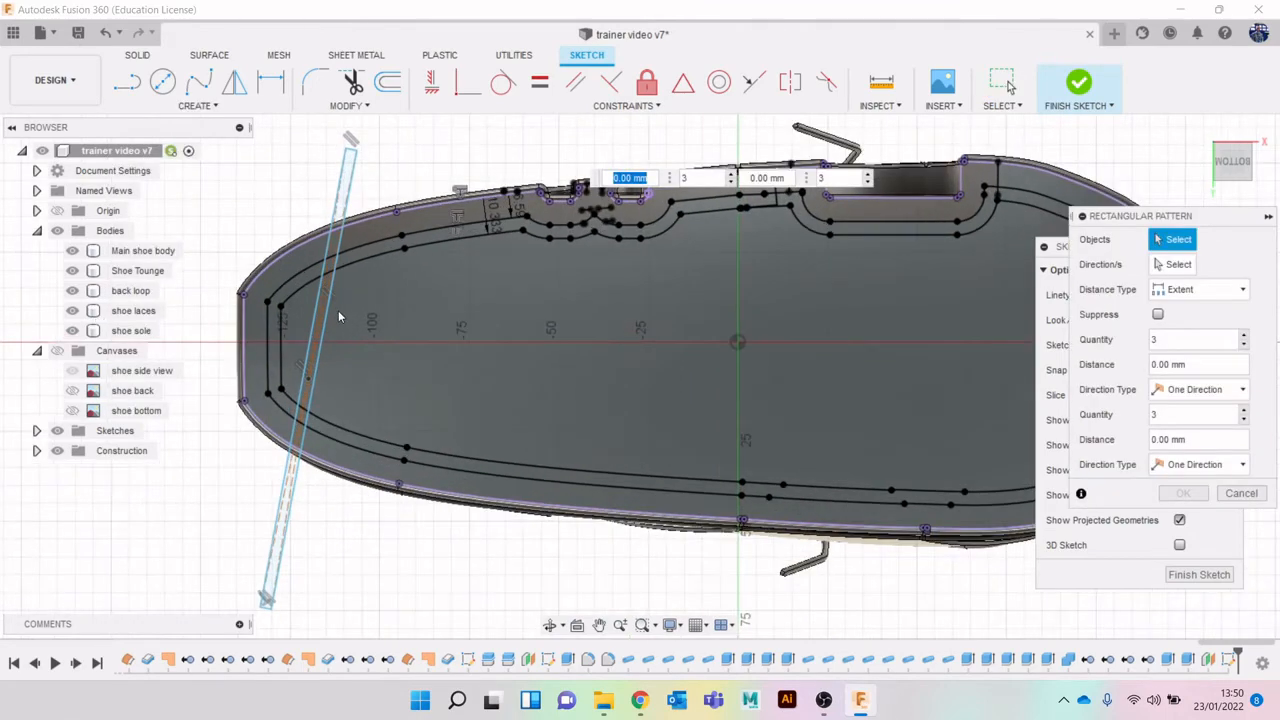
left_click(316, 355)
scroll(318, 372, "up", 3)
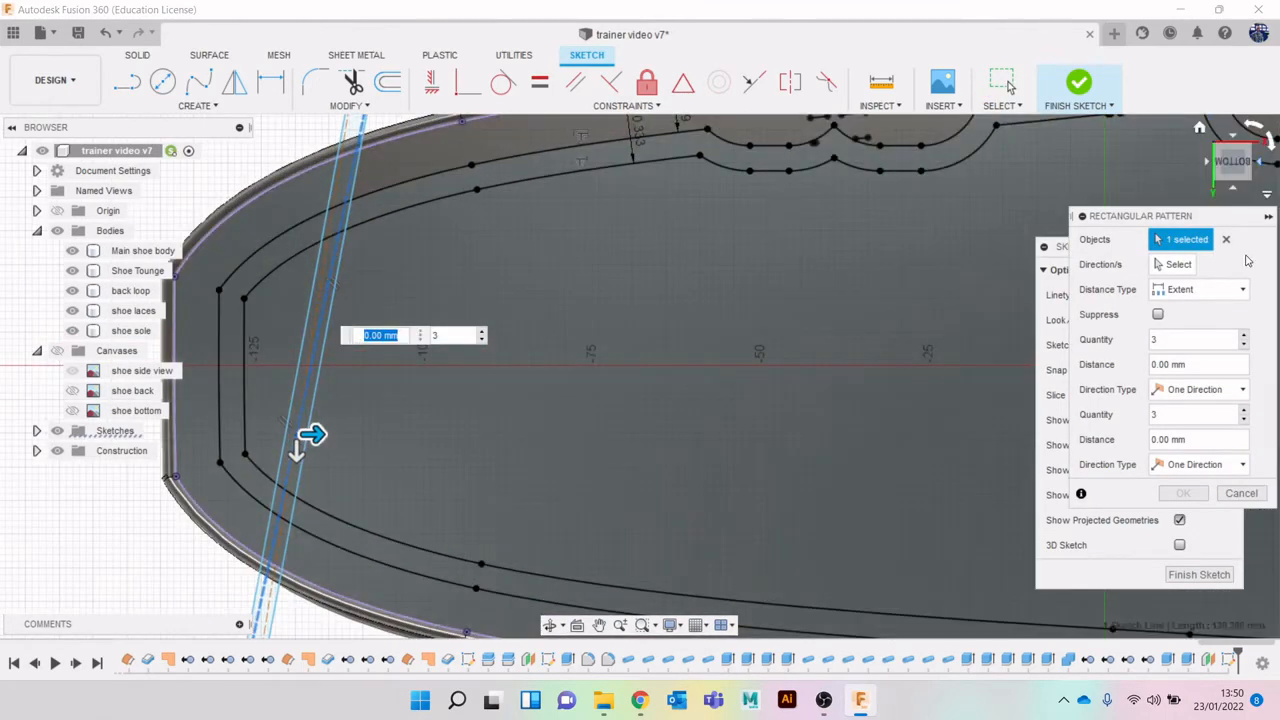
left_click(1226, 240)
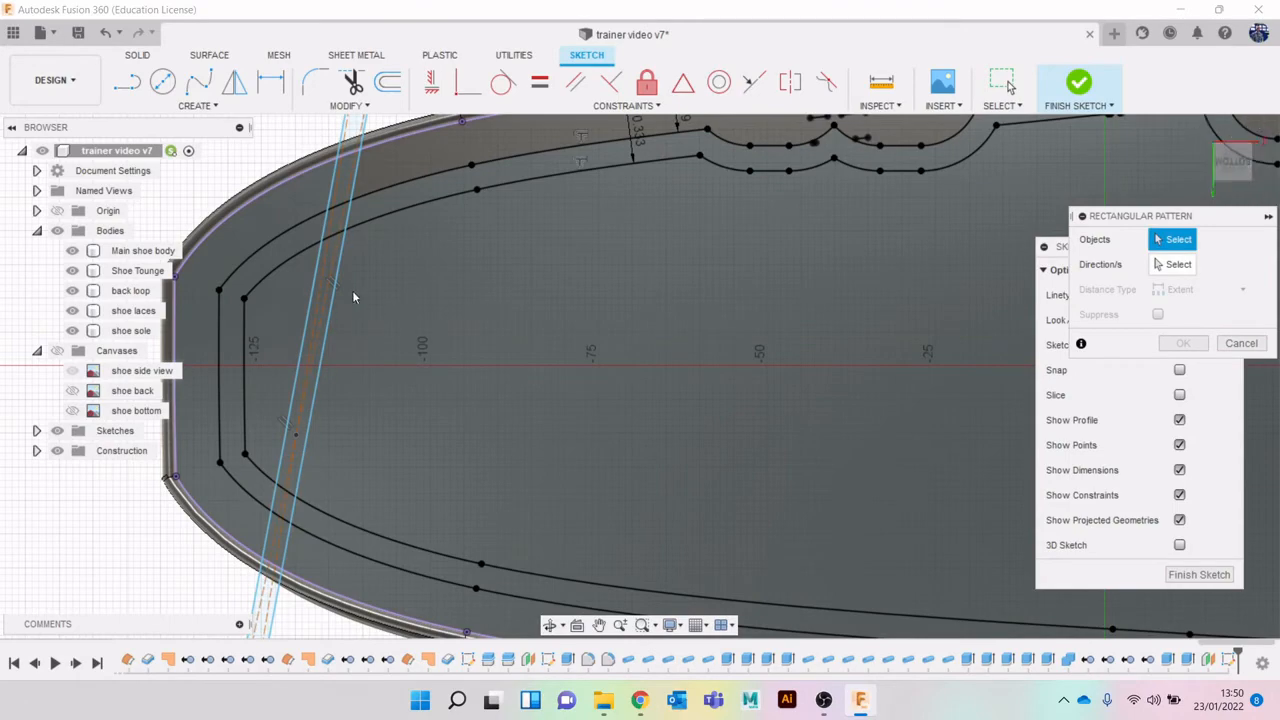
left_click(307, 294)
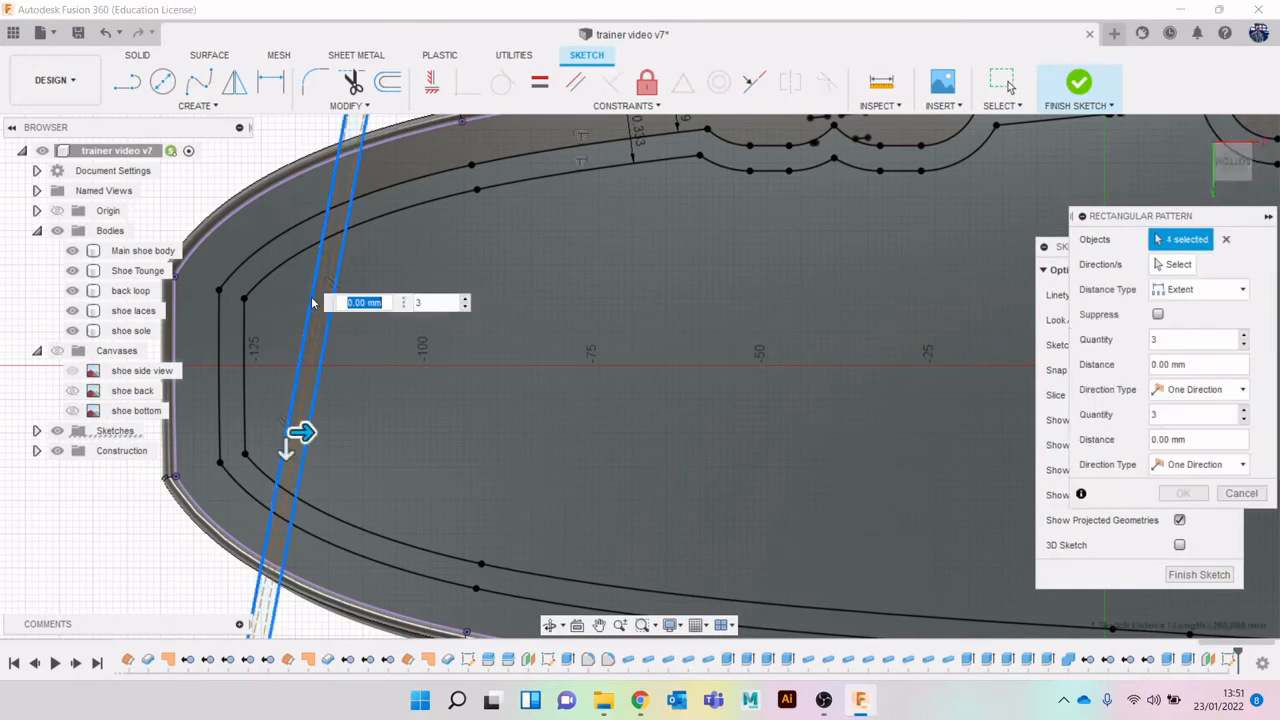
scroll(462, 420, "down", 2)
scroll(462, 414, "down", 5)
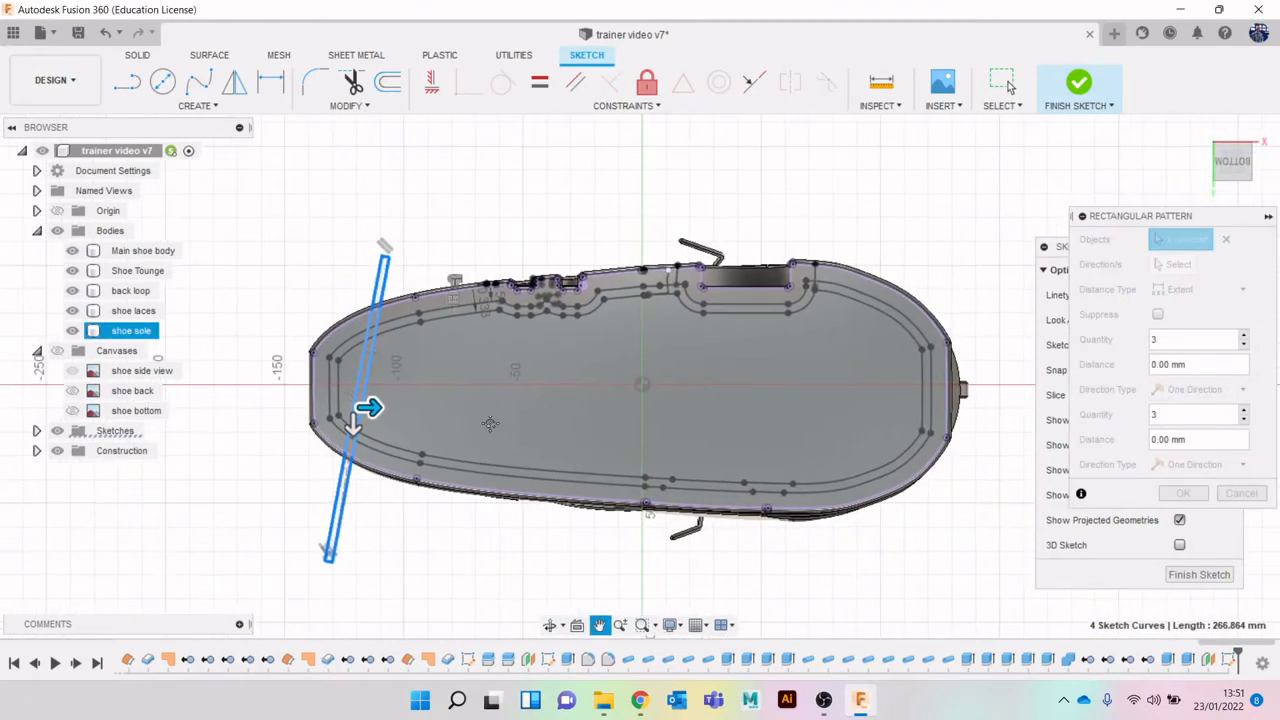
Spread the rectangle pattern about 203.6 mm toward the heel and set its quantity to 15.
left_click_drag(370, 407, 855, 407)
left_click(1245, 335)
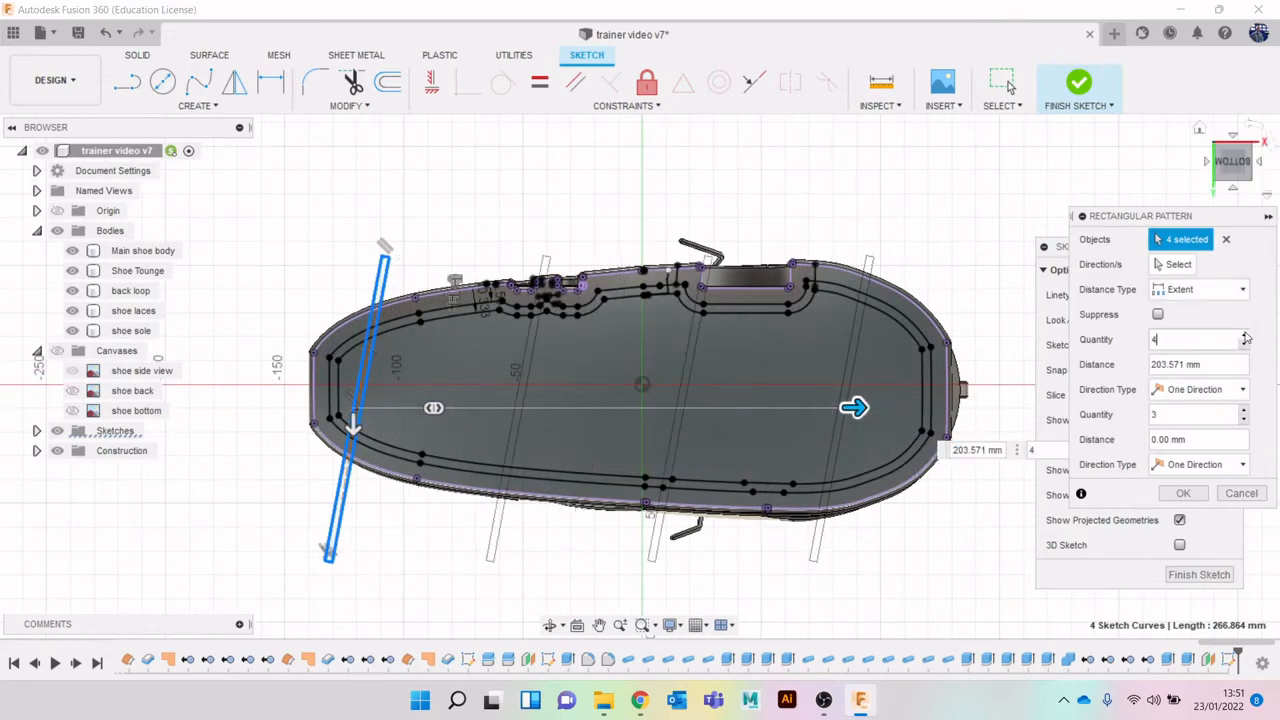
left_click(1245, 335)
left_click(1245, 335)
left_click(1245, 335)
left_click(1245, 335)
left_click(1245, 336)
left_click(1245, 336)
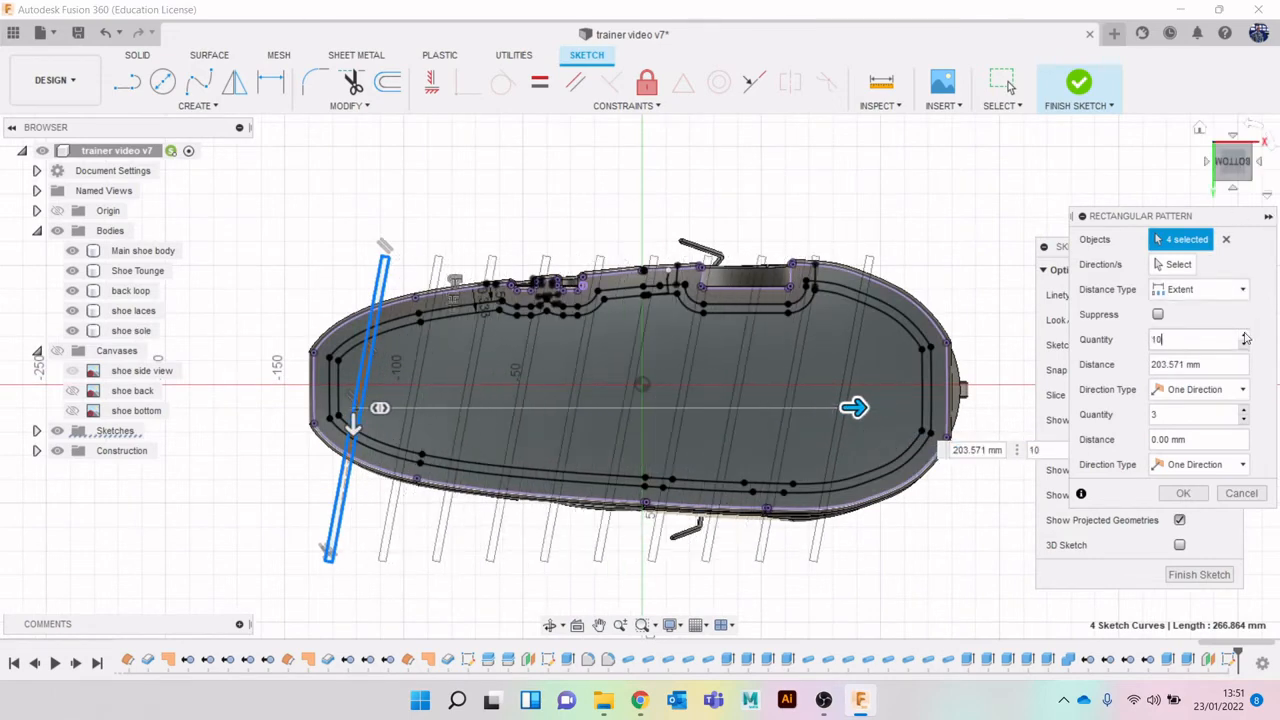
left_click(1245, 336)
left_click(1245, 336)
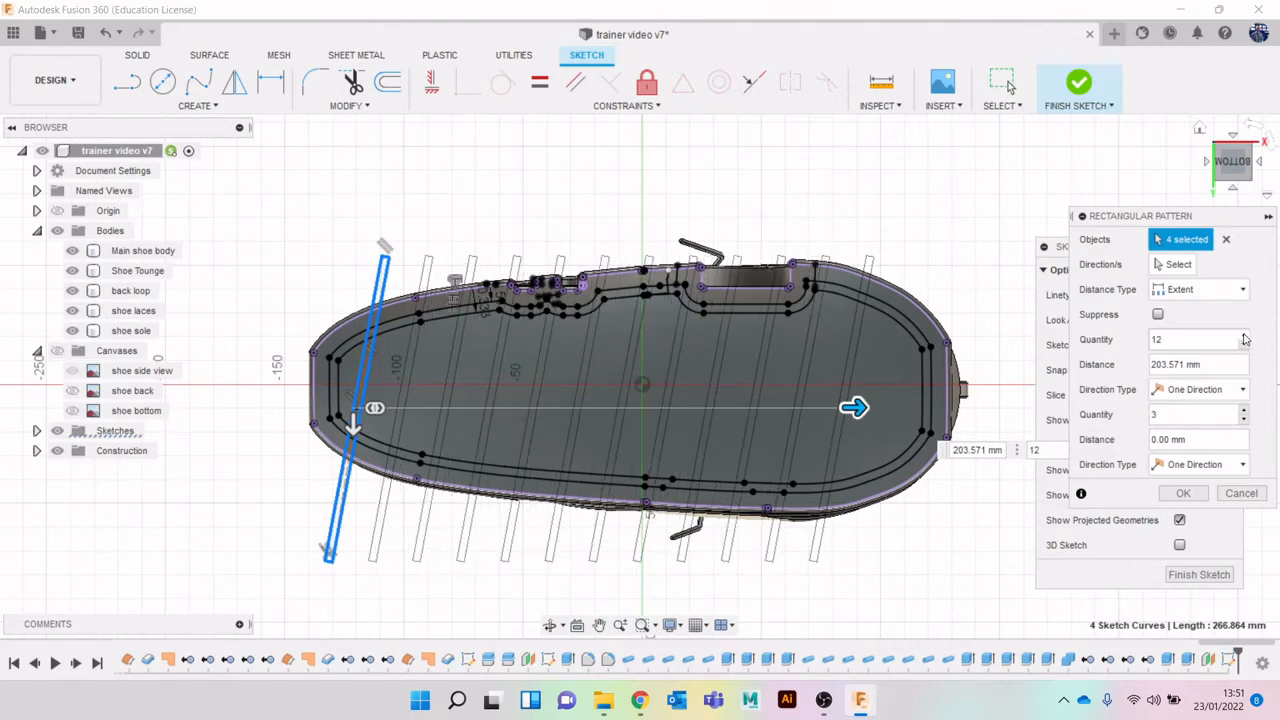
left_click(1245, 336)
left_click(1245, 336)
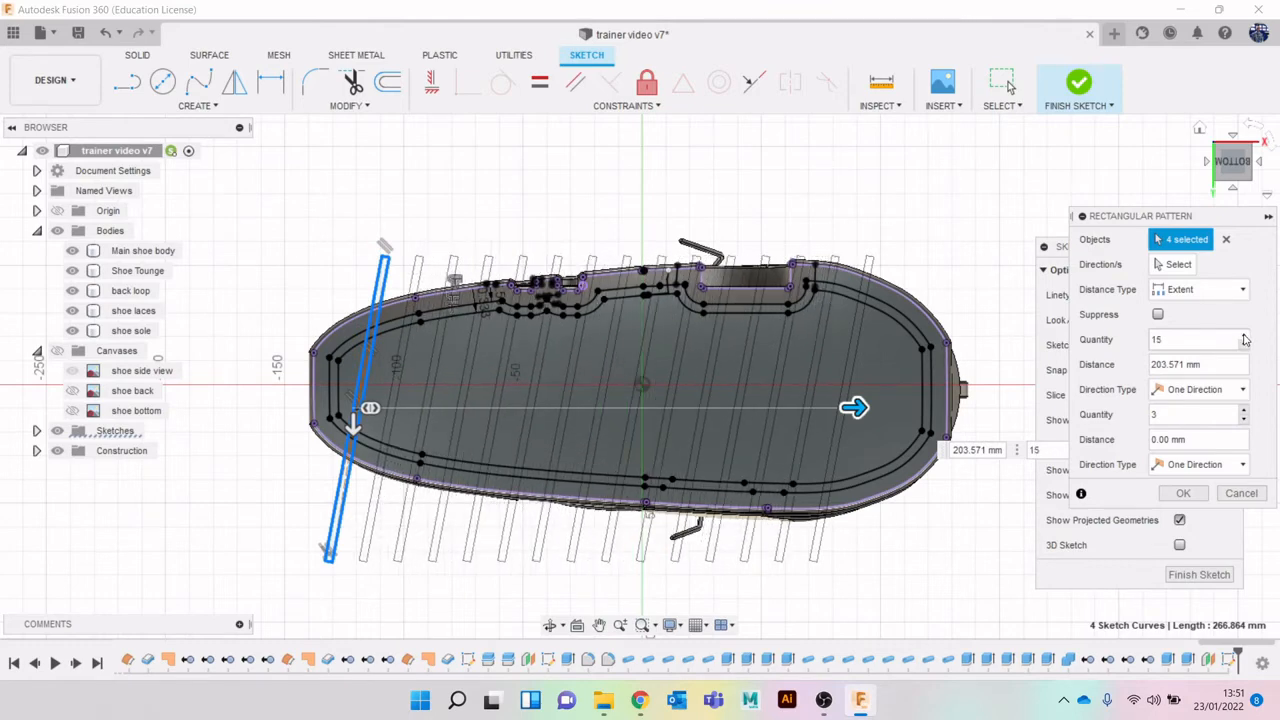
Extend the pattern's overall distance to about 221.41 mm, set the quantity to 17, and apply the pattern.
left_click_drag(855, 408, 900, 411)
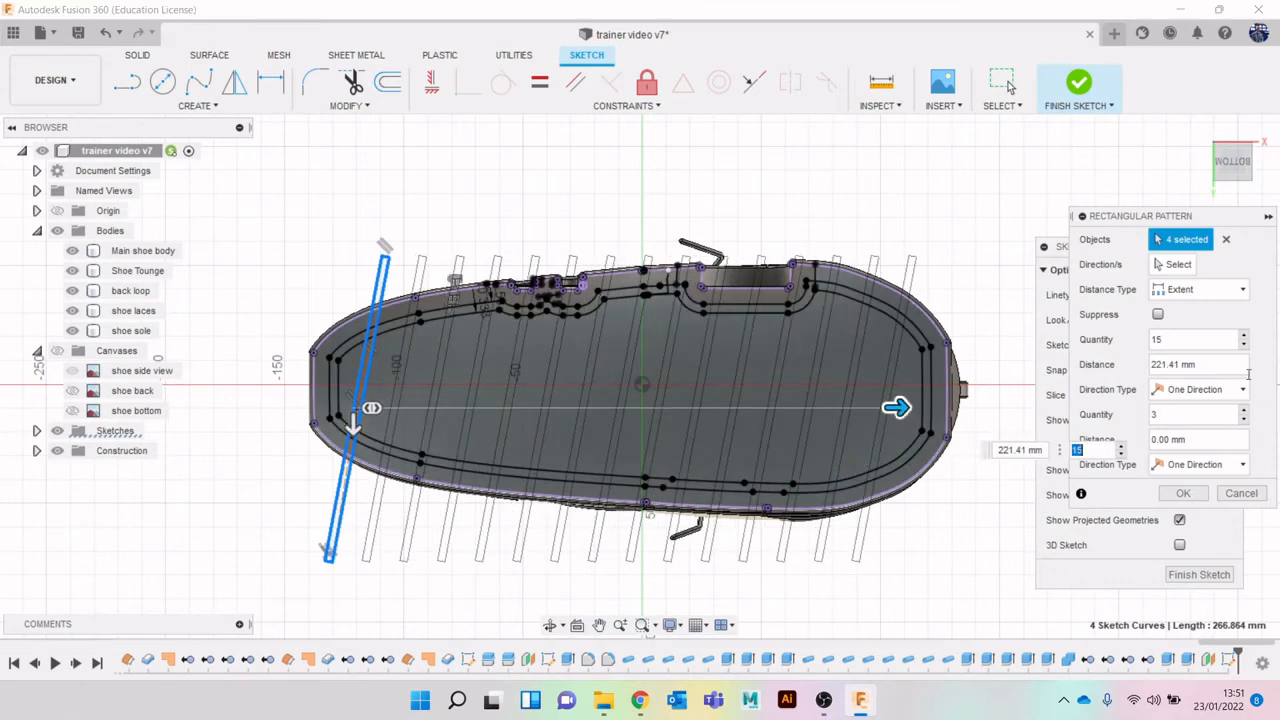
left_click(1245, 336)
left_click(1245, 336)
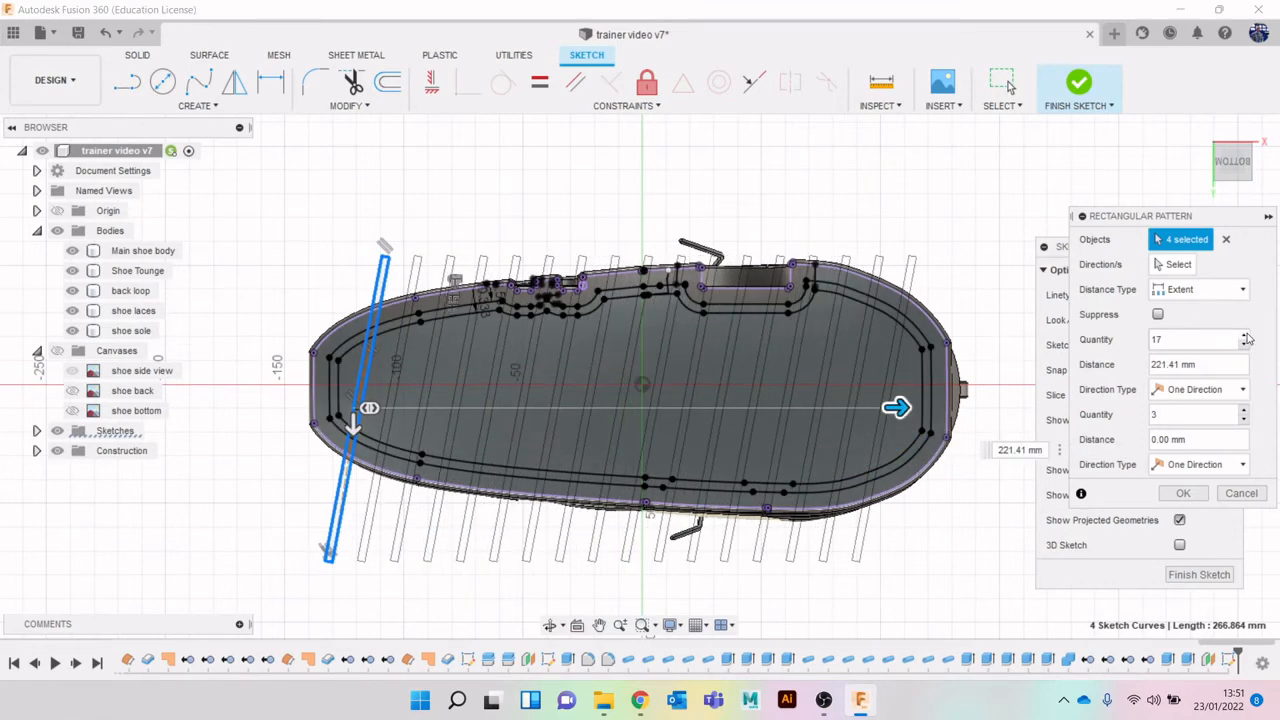
left_click(1183, 494)
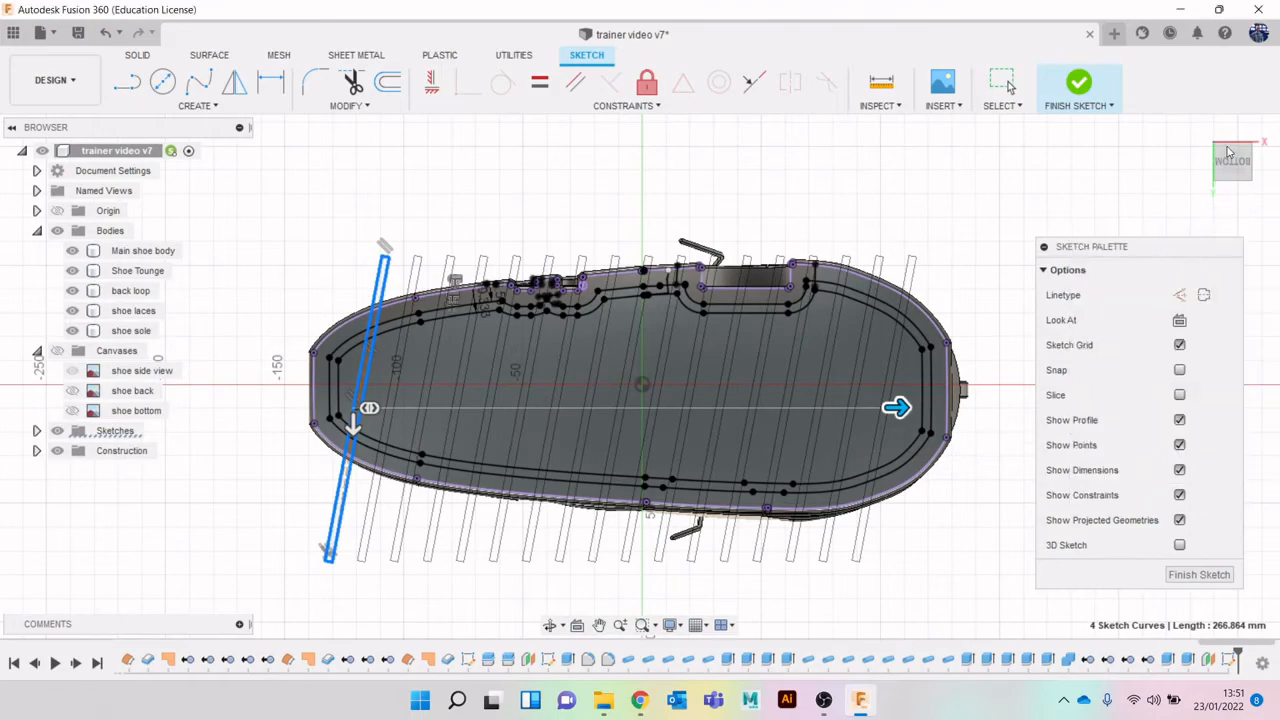
Start an extrusion of the band between the two offset outlines, selecting its segments around the toe and along the notched side to the small notches.
left_click(1236, 170)
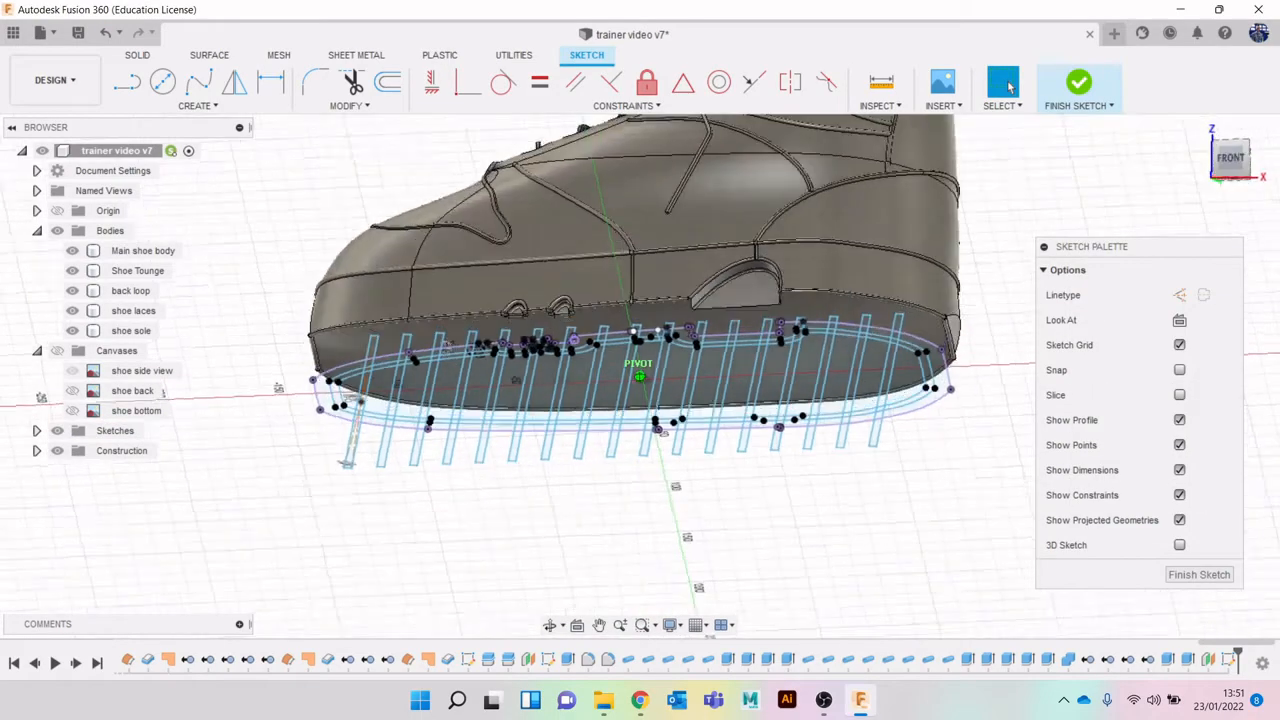
left_click_drag(1236, 235, 1232, 168)
key("e")
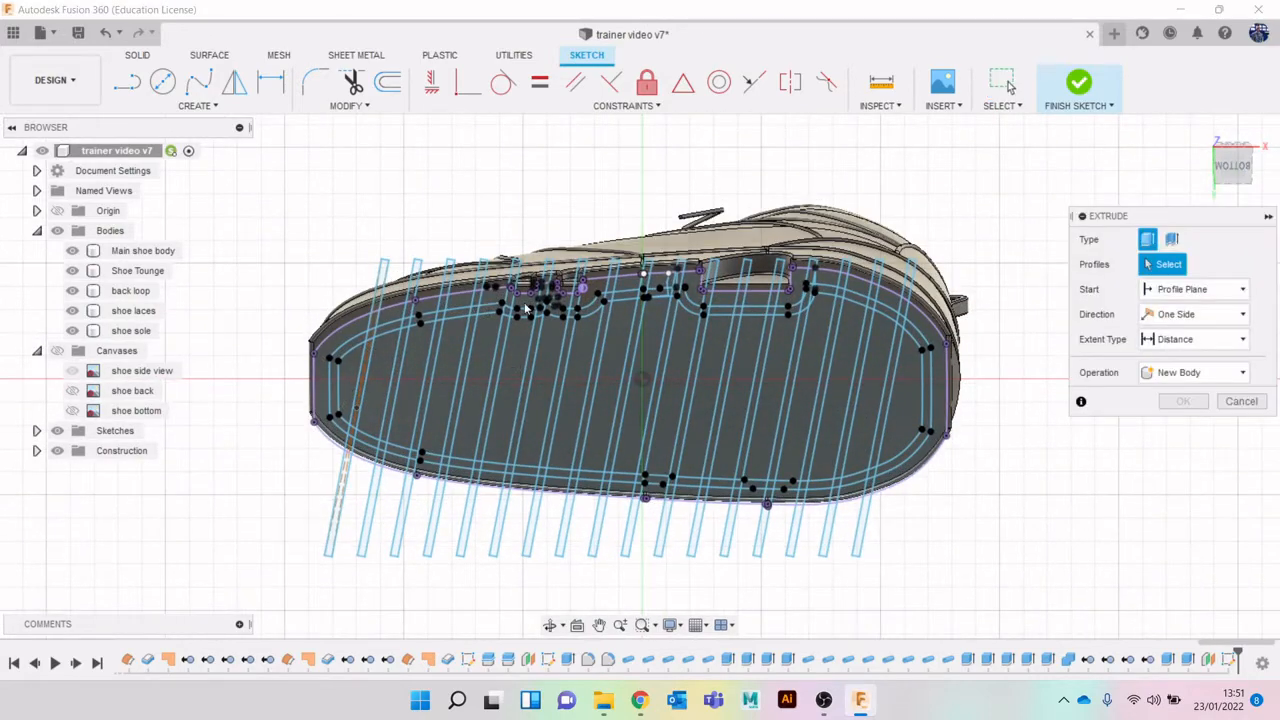
scroll(432, 345, "up", 5)
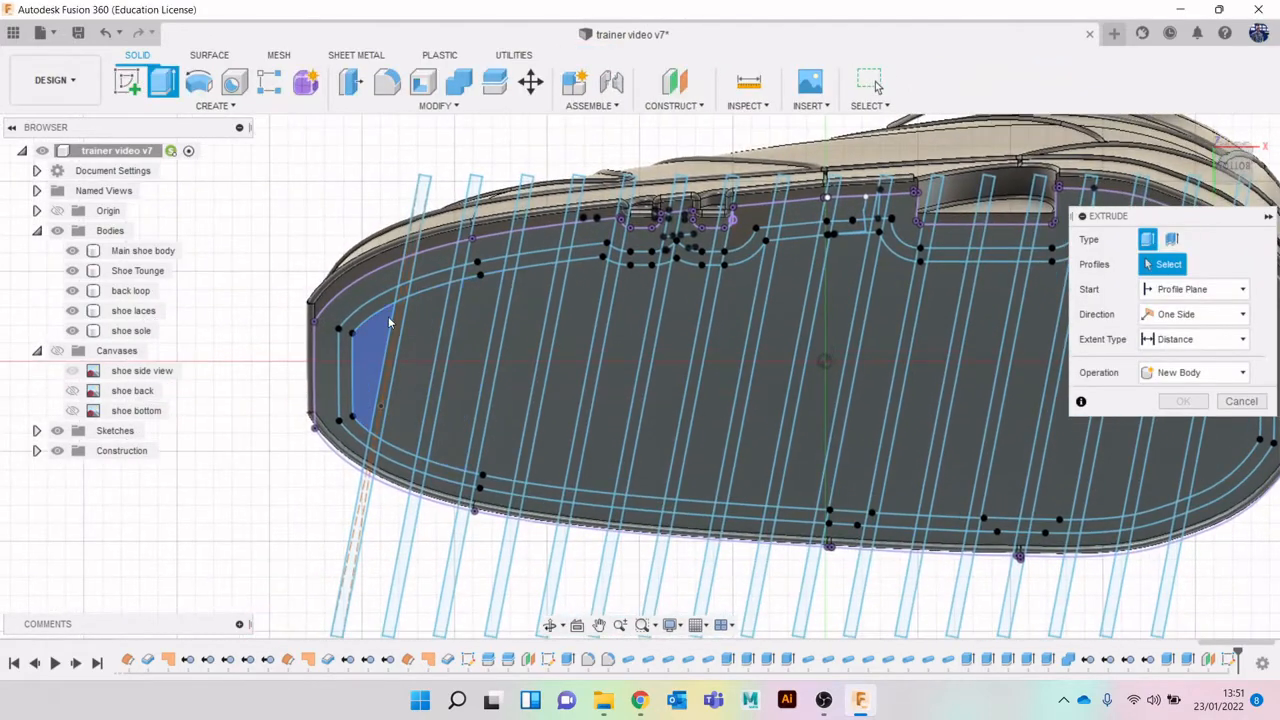
left_click(394, 307)
scroll(394, 305, "up", 2)
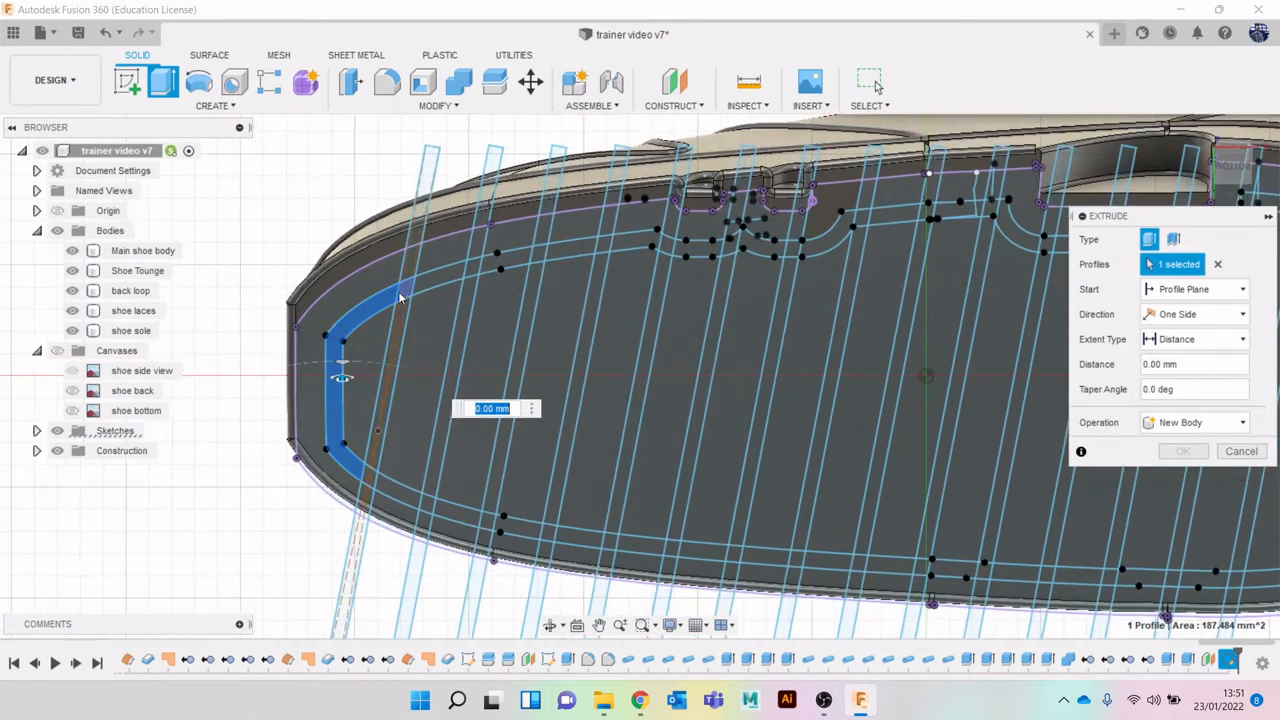
left_click(406, 293)
left_click(446, 280)
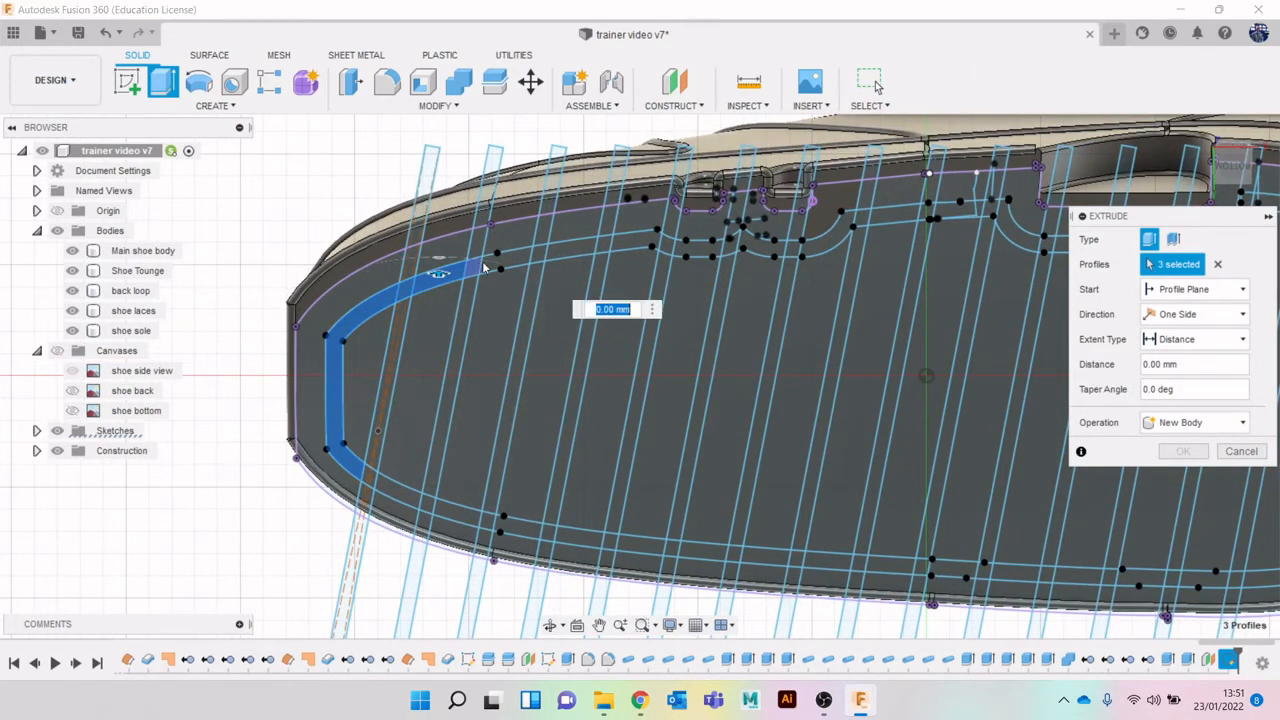
left_click(506, 260)
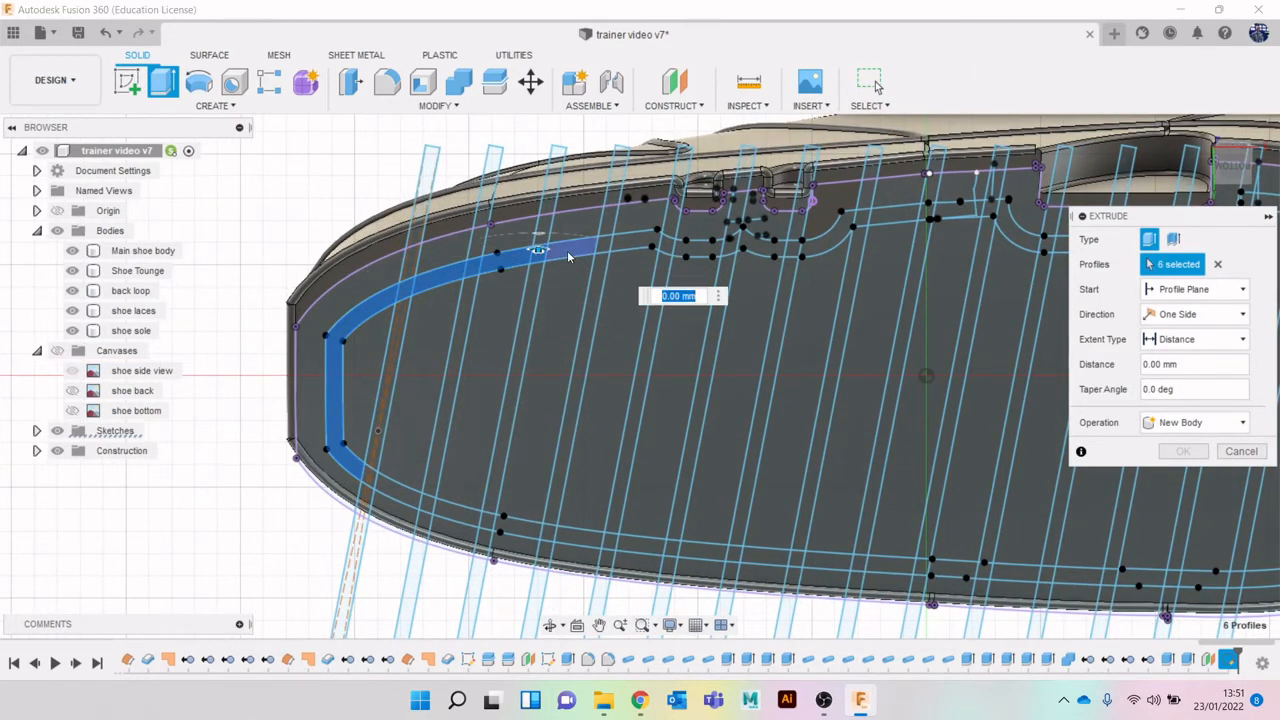
left_click(605, 241)
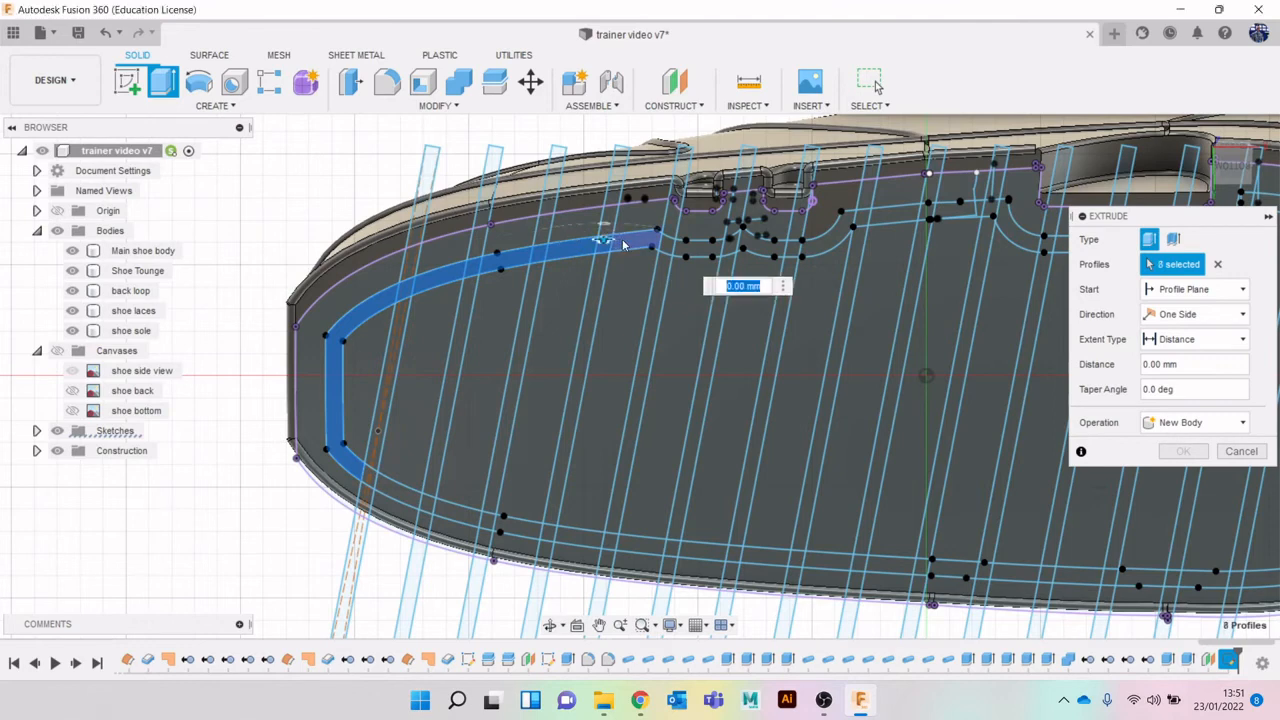
left_click(648, 241)
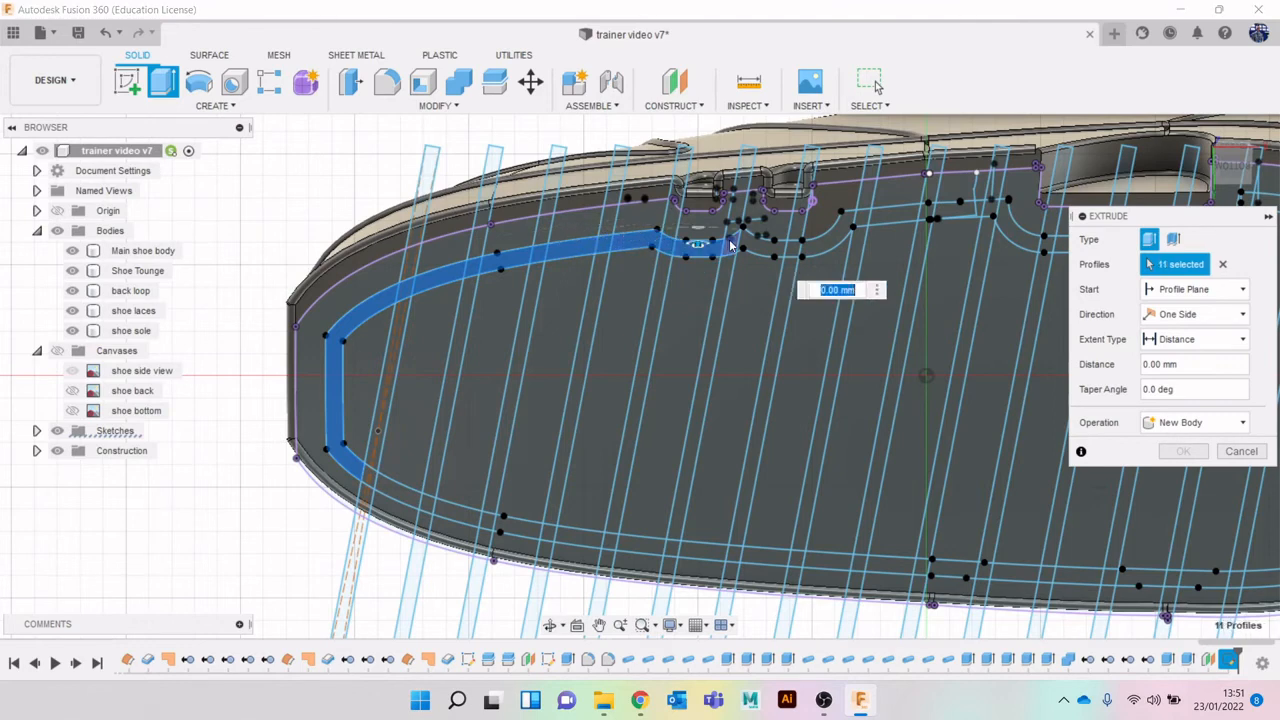
Add the band segments around the two small notches and along the stretch leading to the large notch.
left_click(768, 252)
left_click(822, 252)
left_click(798, 250)
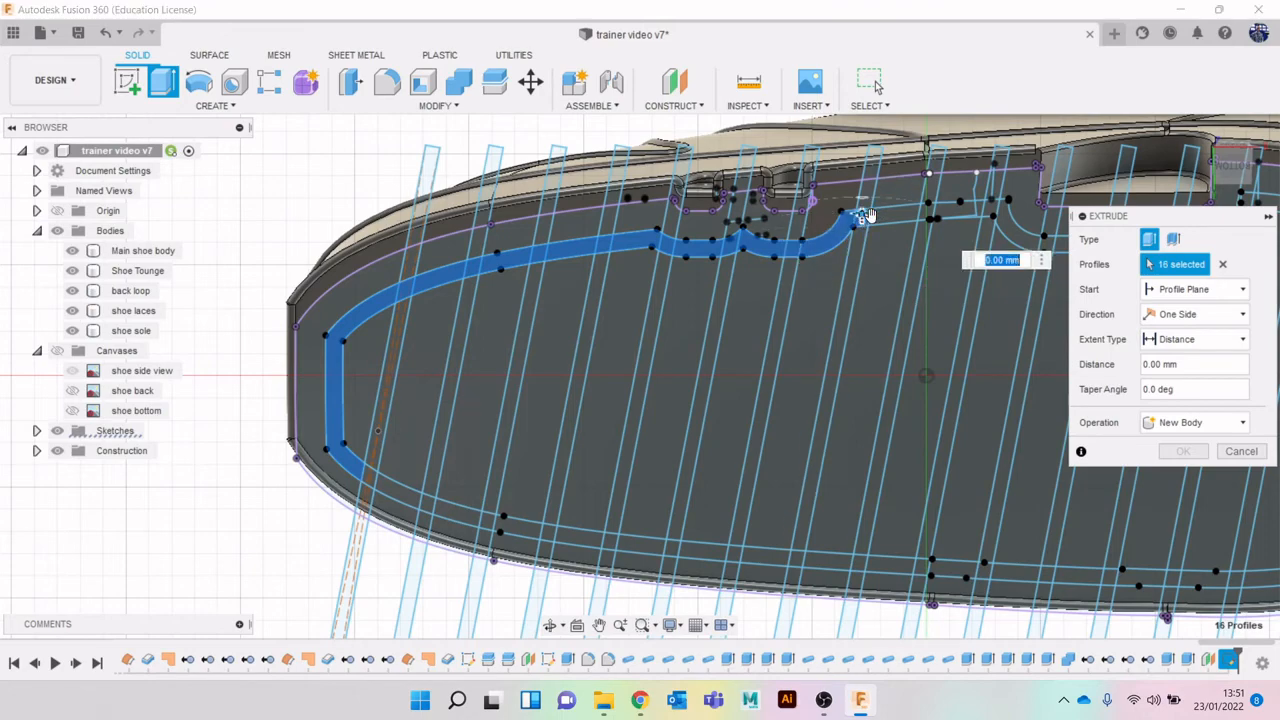
left_click(912, 220)
left_click(942, 212)
middle_click_drag(974, 219, 864, 194)
scroll(864, 192, "up", 4)
left_click(861, 190)
left_click(876, 198)
left_click(903, 223)
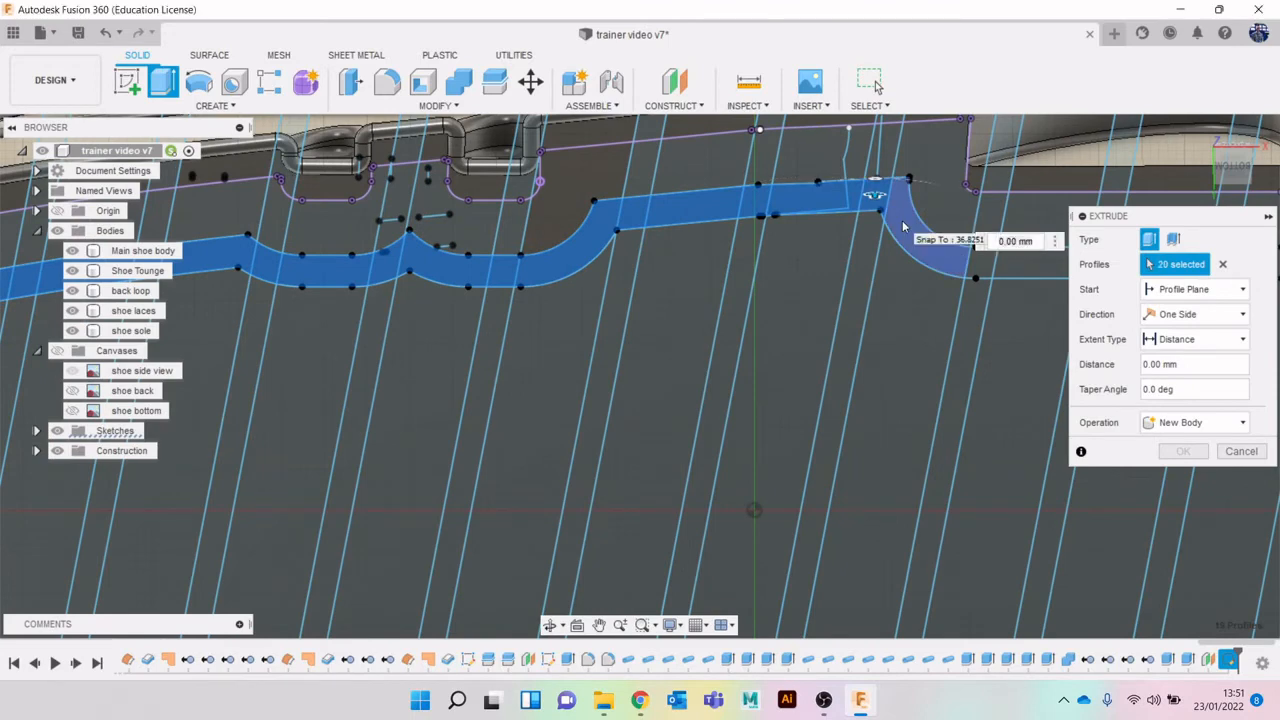
Add the band segments that run around the large notch and just past it toward the heel.
middle_click_drag(911, 292, 739, 303)
left_click(814, 286)
left_click(841, 279)
middle_click_drag(870, 297, 673, 292)
left_click(733, 263)
left_click(785, 263)
left_click(857, 267)
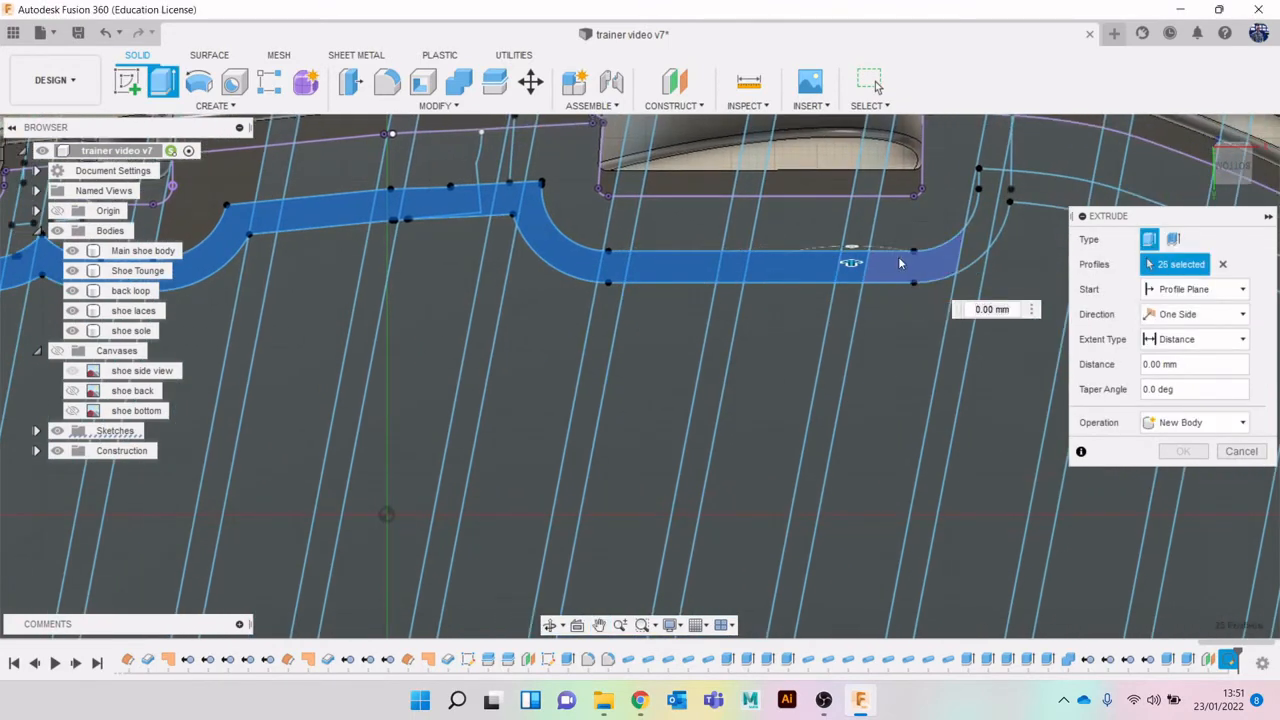
left_click(904, 263)
left_click(986, 236)
left_click(1011, 192)
middle_click_drag(1012, 193, 813, 207)
left_click(896, 221)
left_click(940, 231)
Add the band segments that curve around the rear of the heel to the extrusion profiles.
scroll(887, 388, "down", 3)
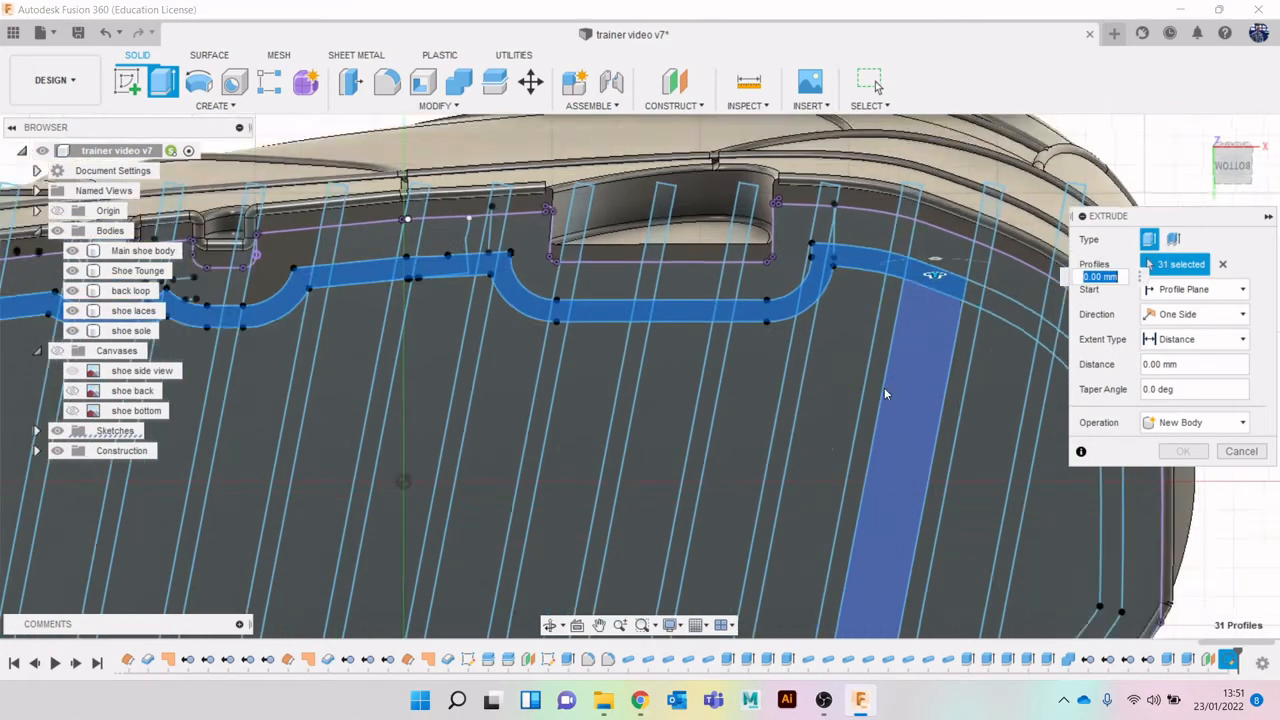
middle_click_drag(922, 312, 729, 249)
scroll(731, 248, "up", 2)
left_click(765, 219)
left_click(796, 238)
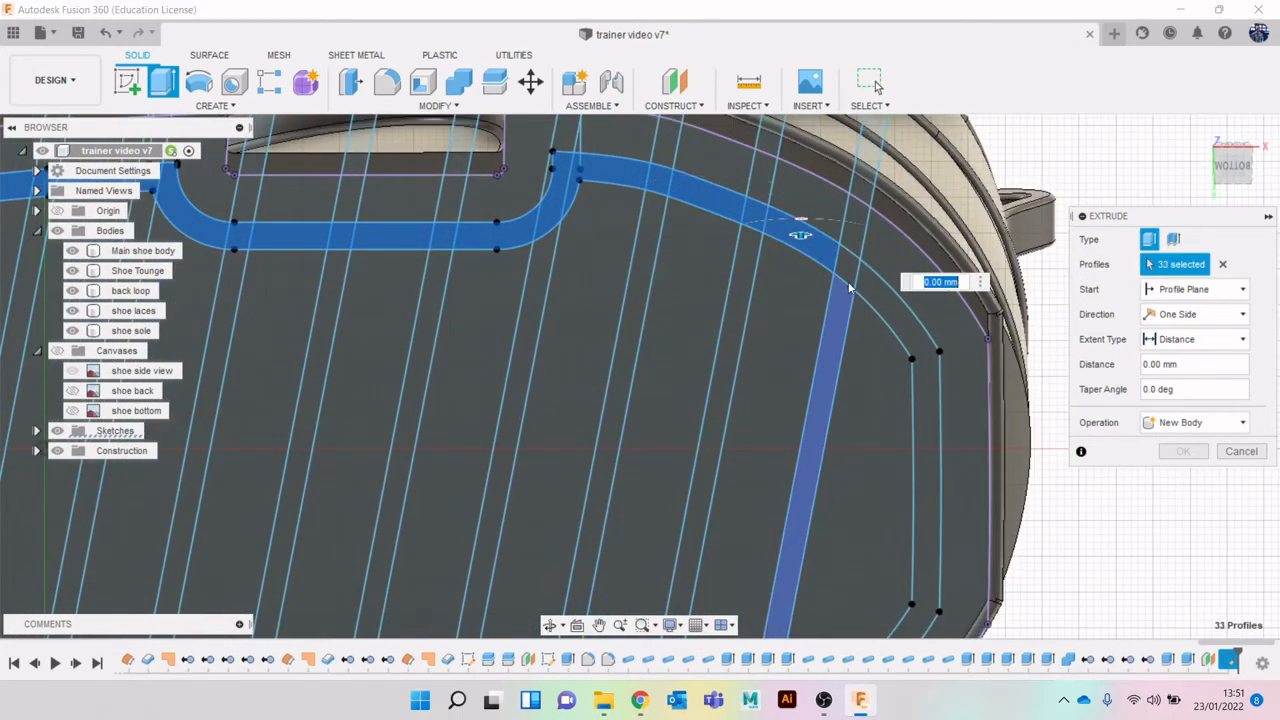
left_click(849, 271)
left_click(882, 299)
middle_click_drag(886, 496, 868, 100)
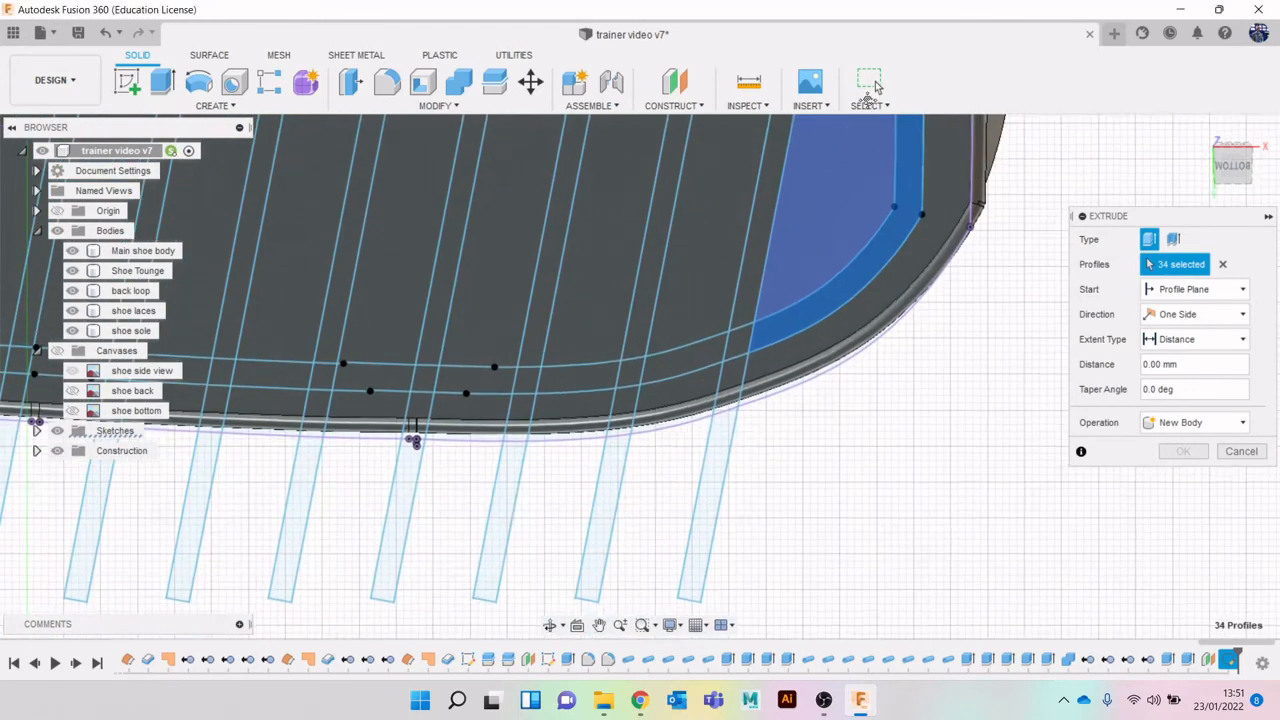
Add the band segments along the smooth side of the sole, from the heel curve forward.
left_click(730, 345)
left_click(632, 380)
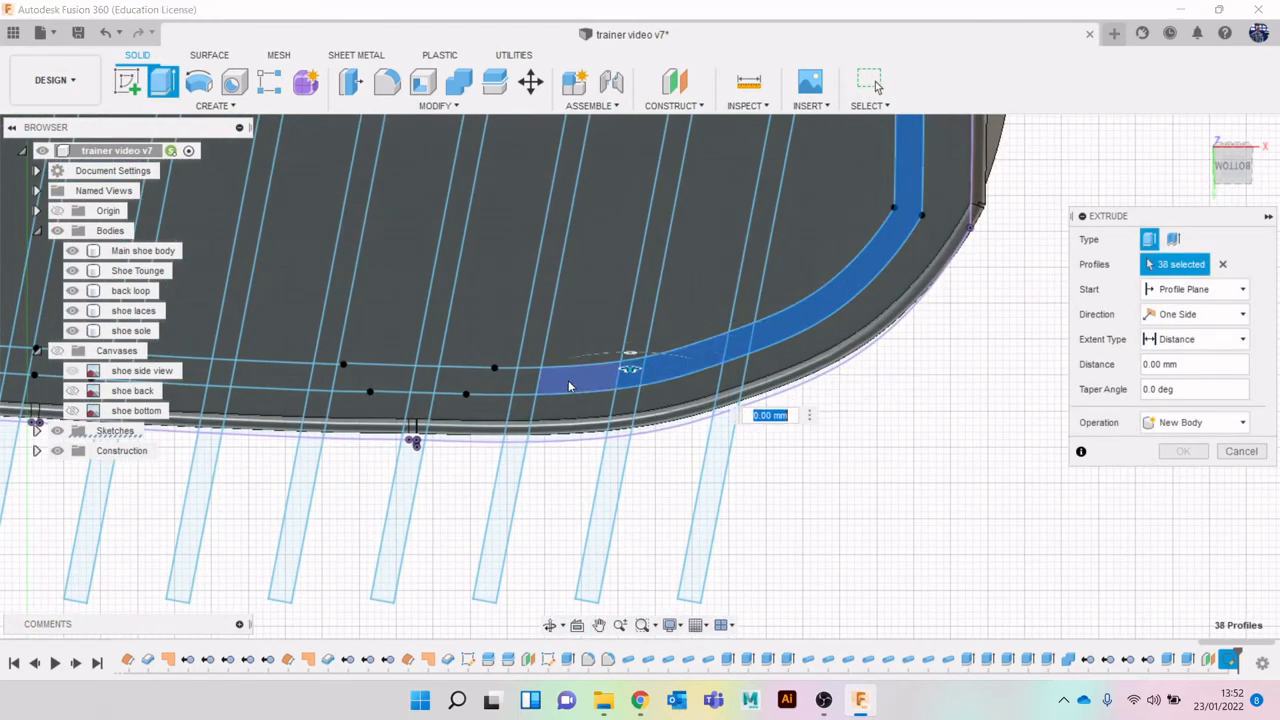
left_click(570, 385)
left_click(527, 385)
left_click(470, 385)
left_click(425, 385)
left_click(376, 384)
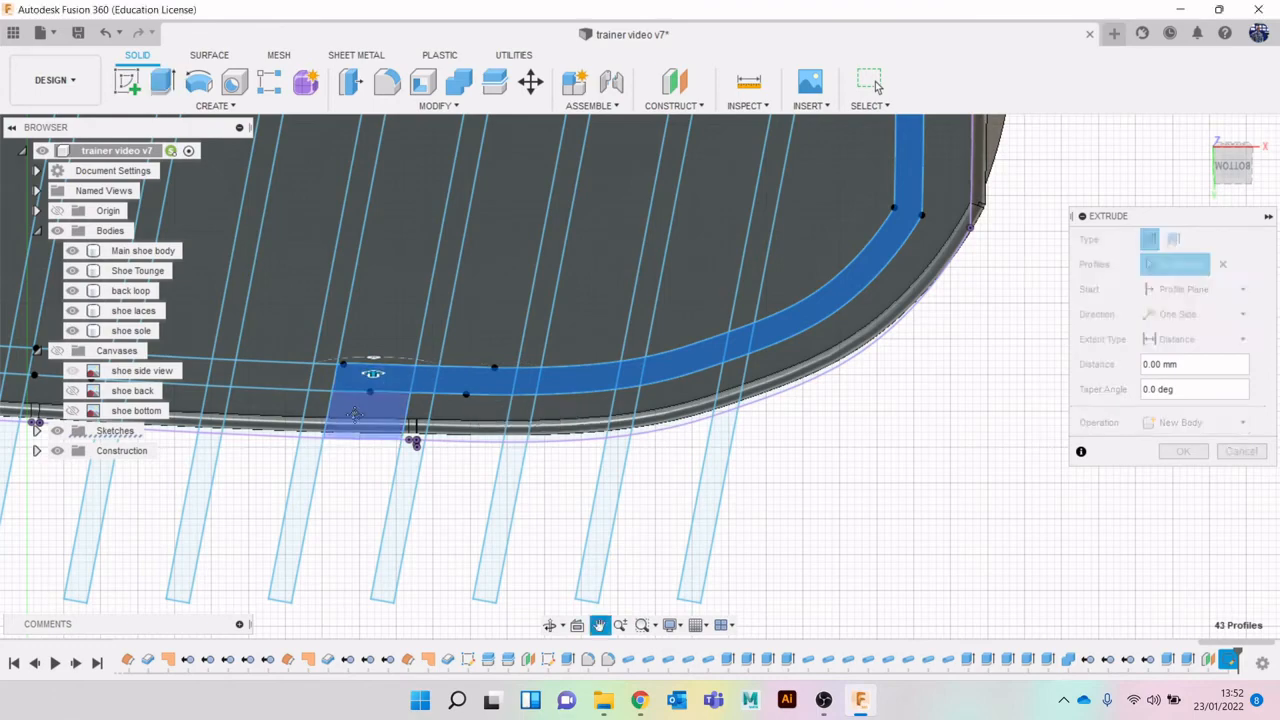
Continue adding the band segments along the smooth side up to the middle of the sole.
middle_click_drag(337, 383, 505, 398)
left_click(488, 399)
left_click(463, 394)
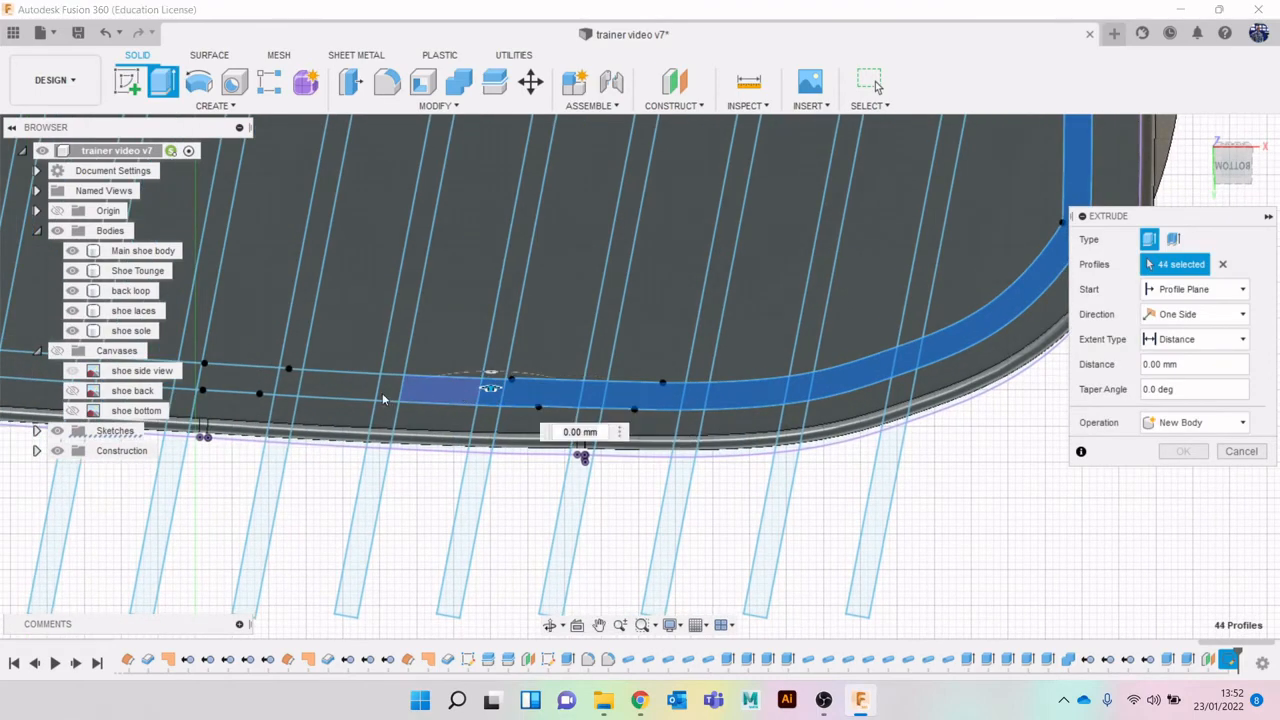
left_click(383, 395)
left_click(366, 391)
left_click(295, 384)
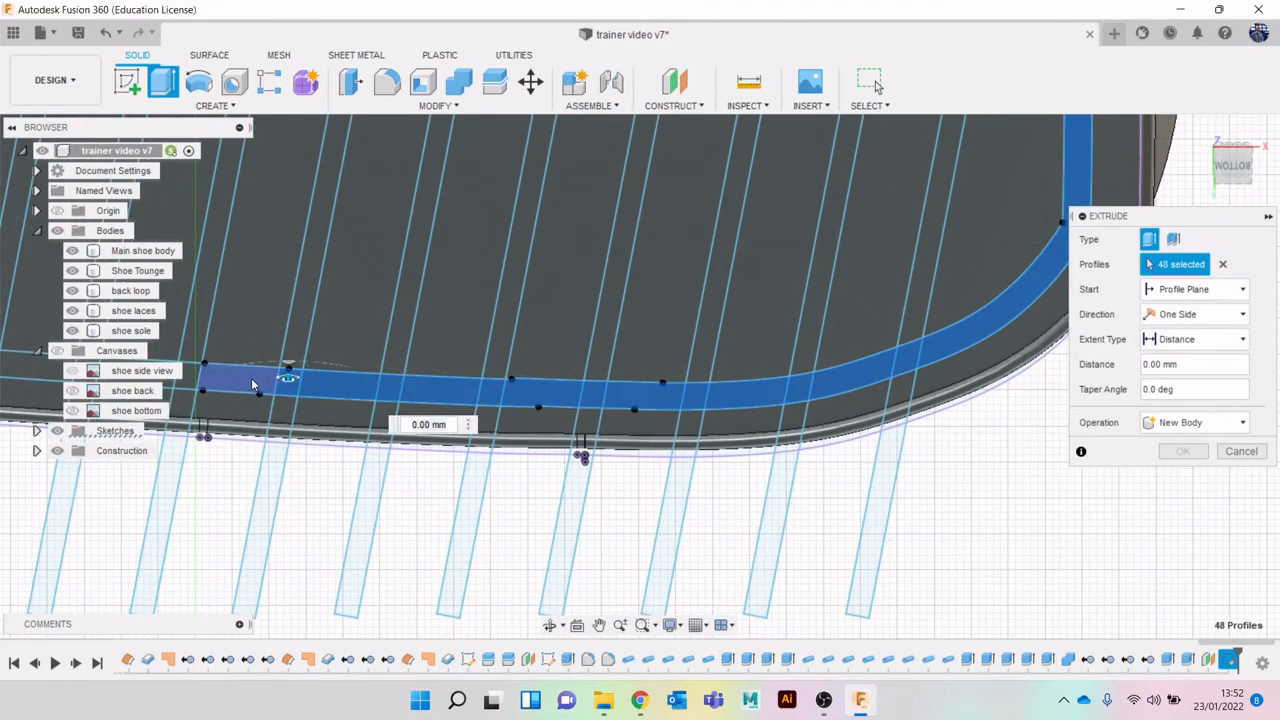
left_click(252, 384)
Add the smooth-side band segments from the middle of the sole toward the forefoot.
middle_click_drag(275, 407, 591, 410)
left_click(502, 386)
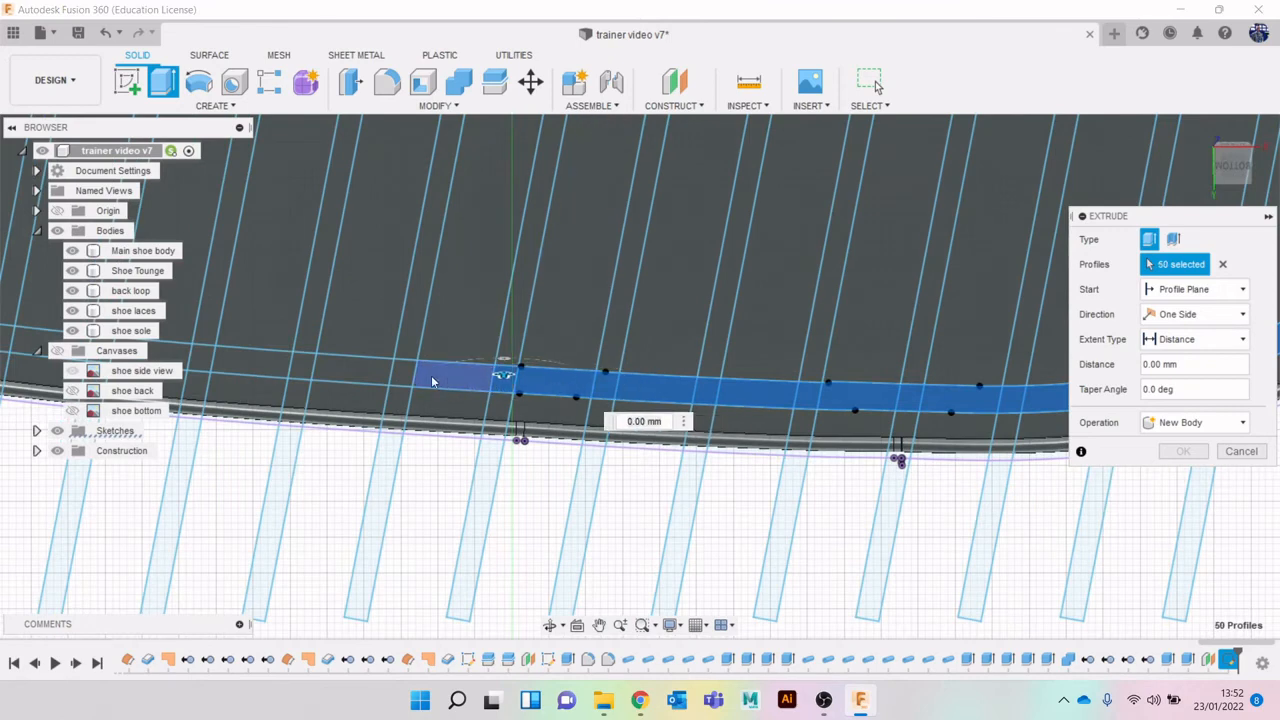
left_click(417, 381)
left_click(369, 376)
left_click(274, 369)
left_click(235, 366)
left_click(193, 370)
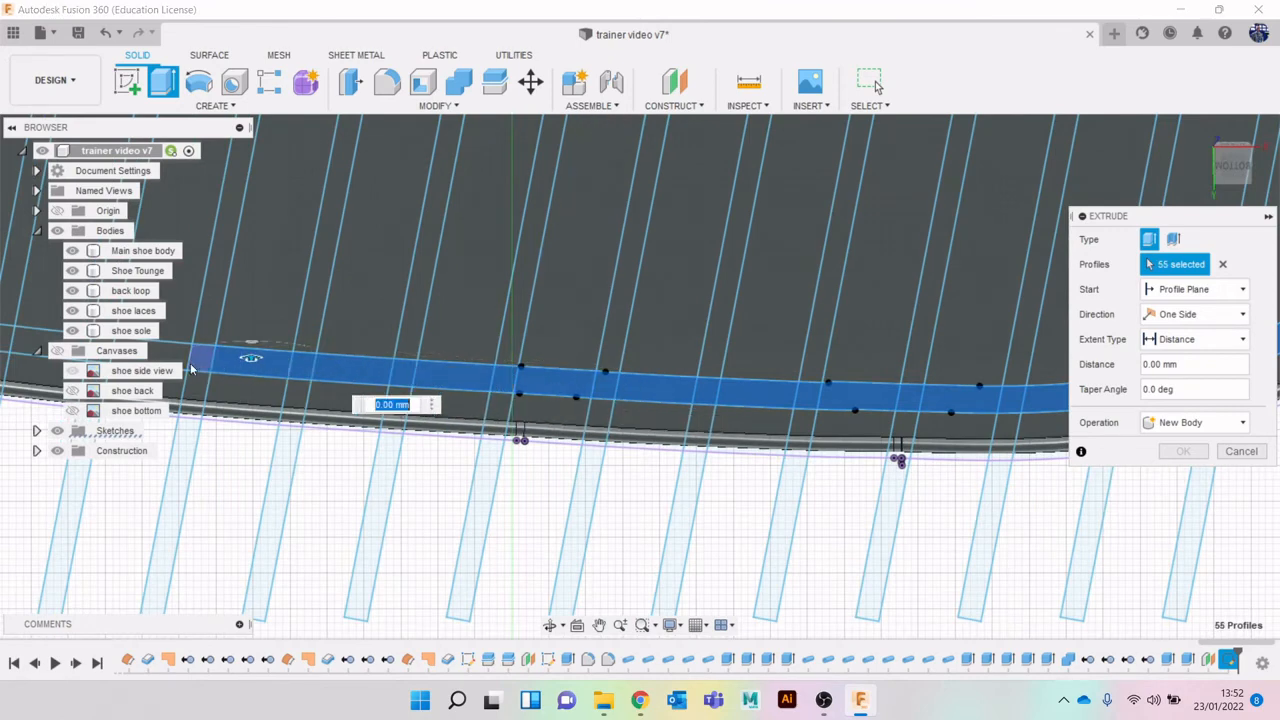
Add the band segments along the forefoot on the smooth side, up to where the outline bends toward the toe.
middle_click_drag(203, 372, 603, 426)
left_click(508, 408)
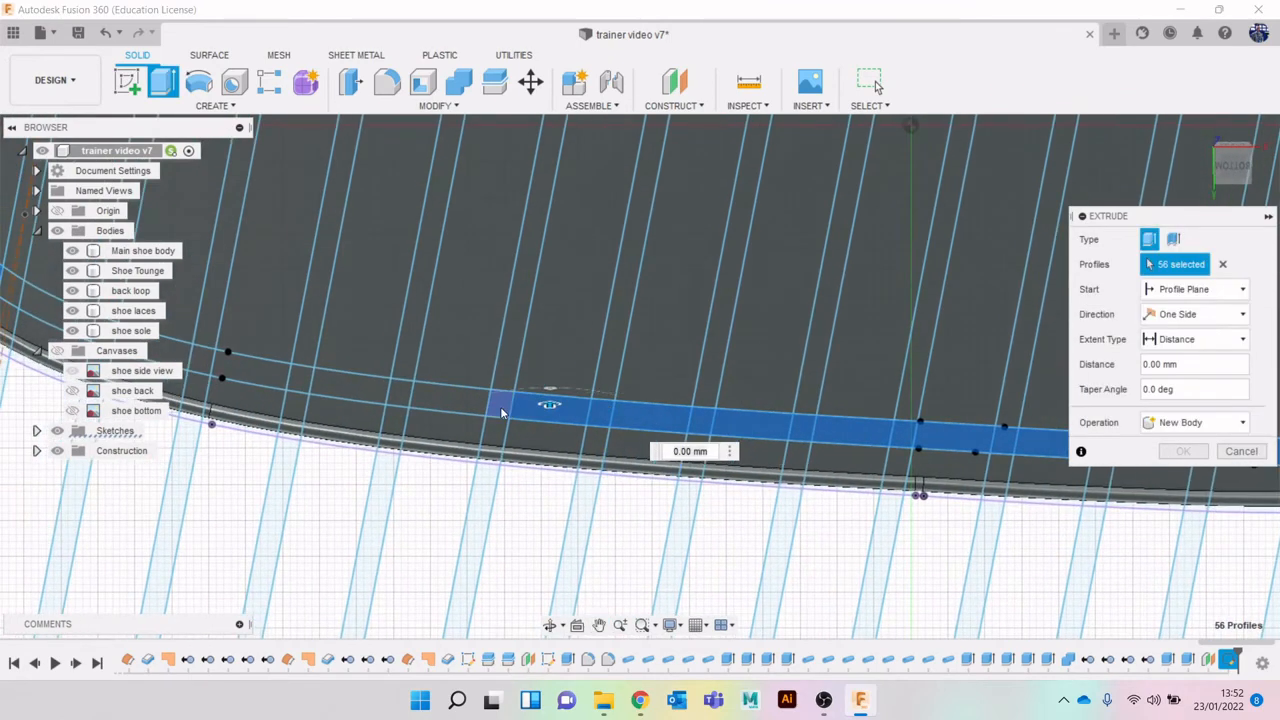
left_click(460, 405)
left_click(440, 403)
left_click(393, 397)
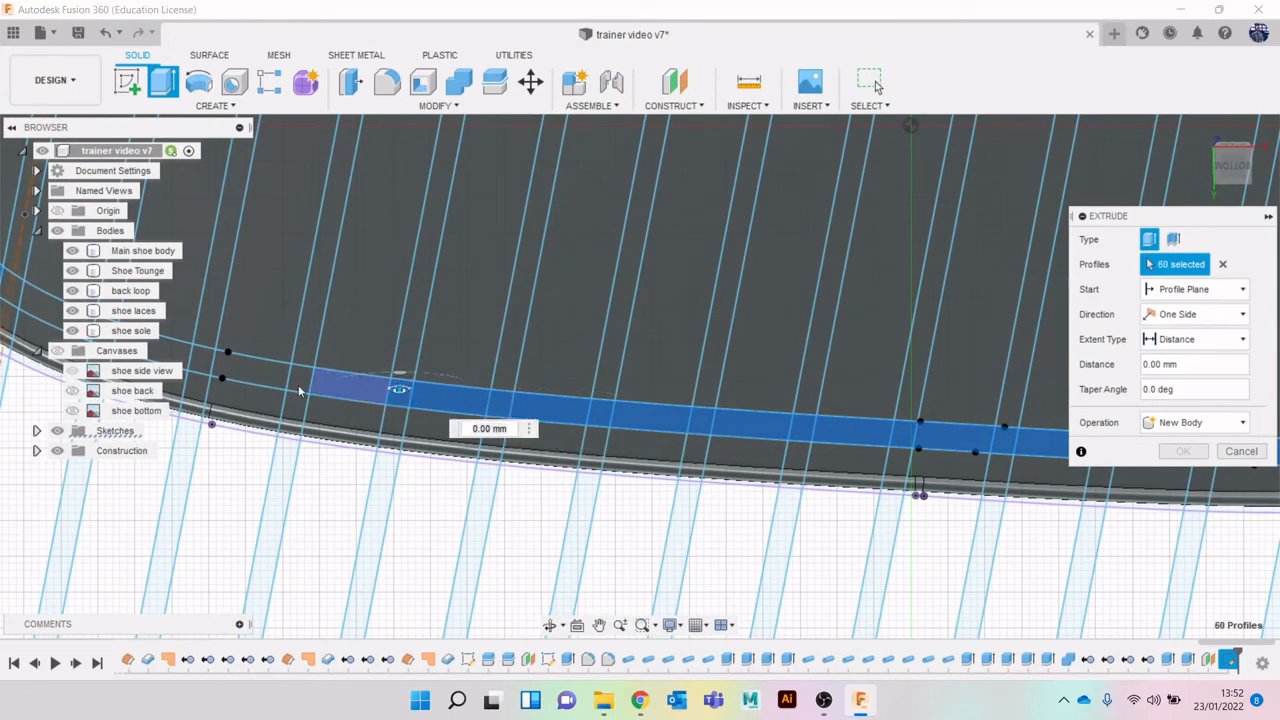
left_click(369, 393)
left_click(301, 387)
left_click(262, 380)
Add the last band segments at the toe bend so the selected outline band forms a closed loop.
middle_click_drag(297, 390, 608, 453)
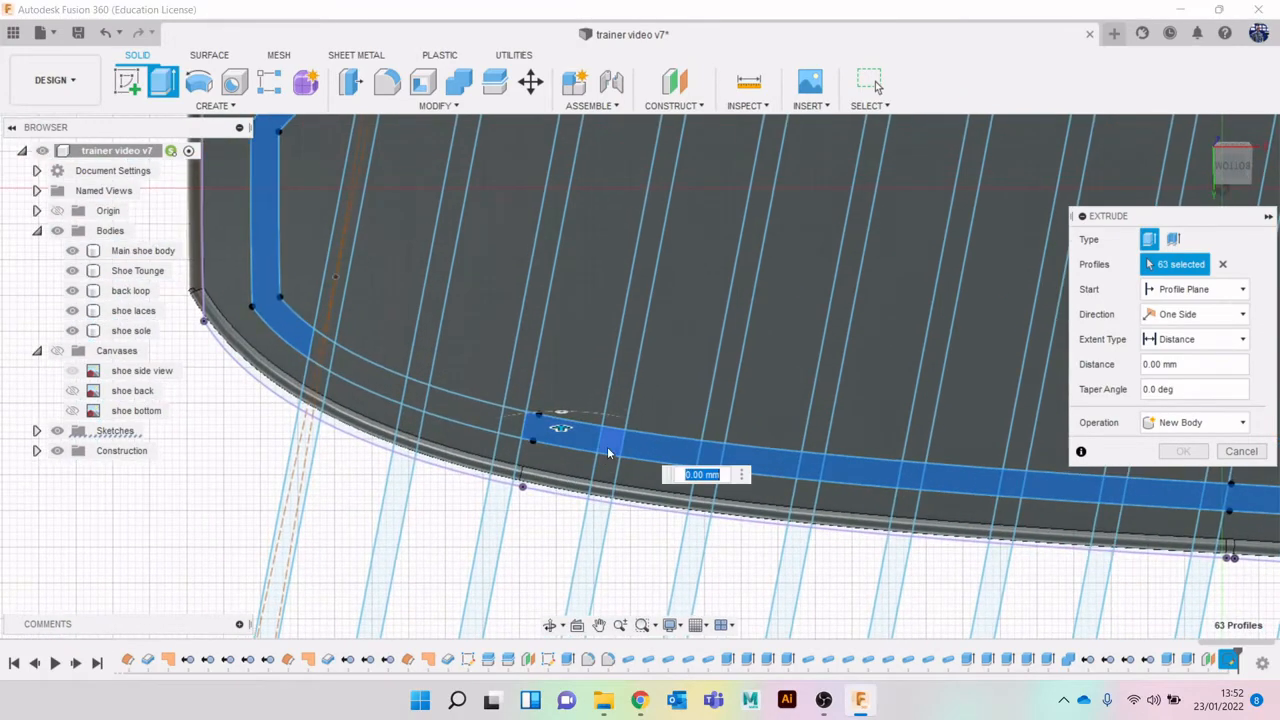
left_click(518, 428)
left_click(460, 409)
left_click(402, 390)
left_click(360, 370)
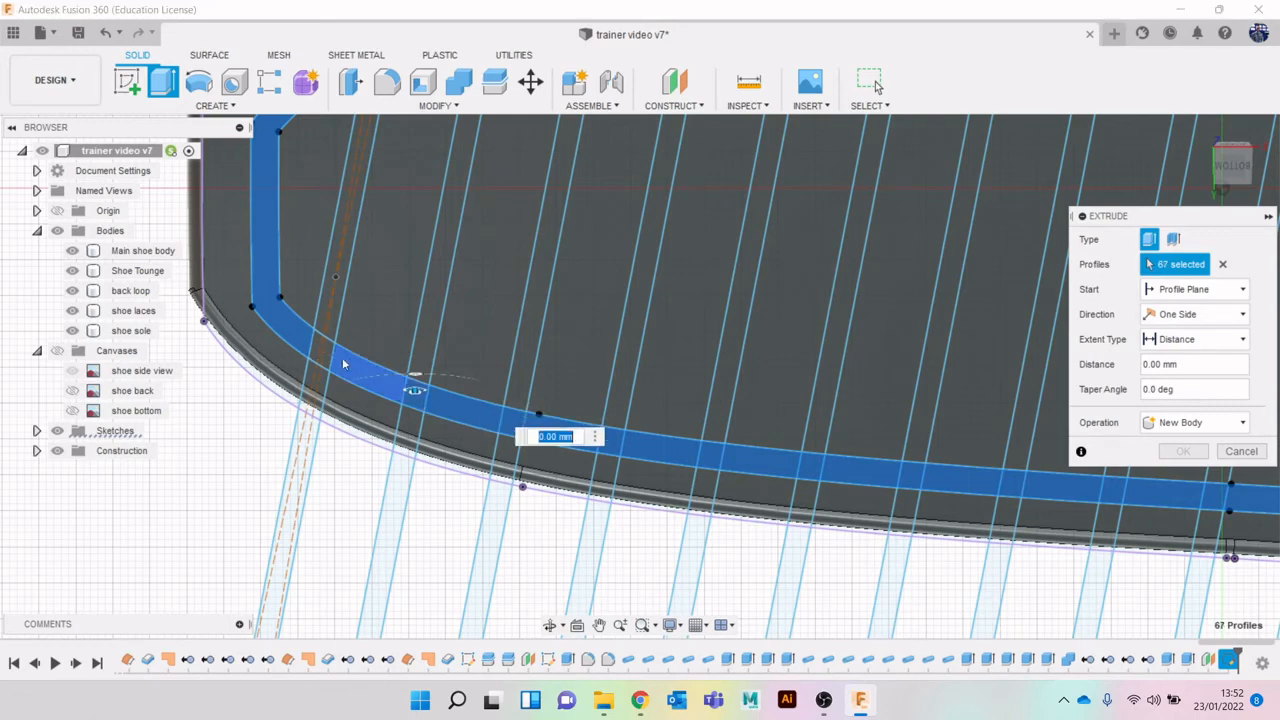
left_click(330, 356)
Add the slanted strips inside the band to the extrusion profiles across the toe and forefoot, up to the small notches.
scroll(694, 349, "down", 8)
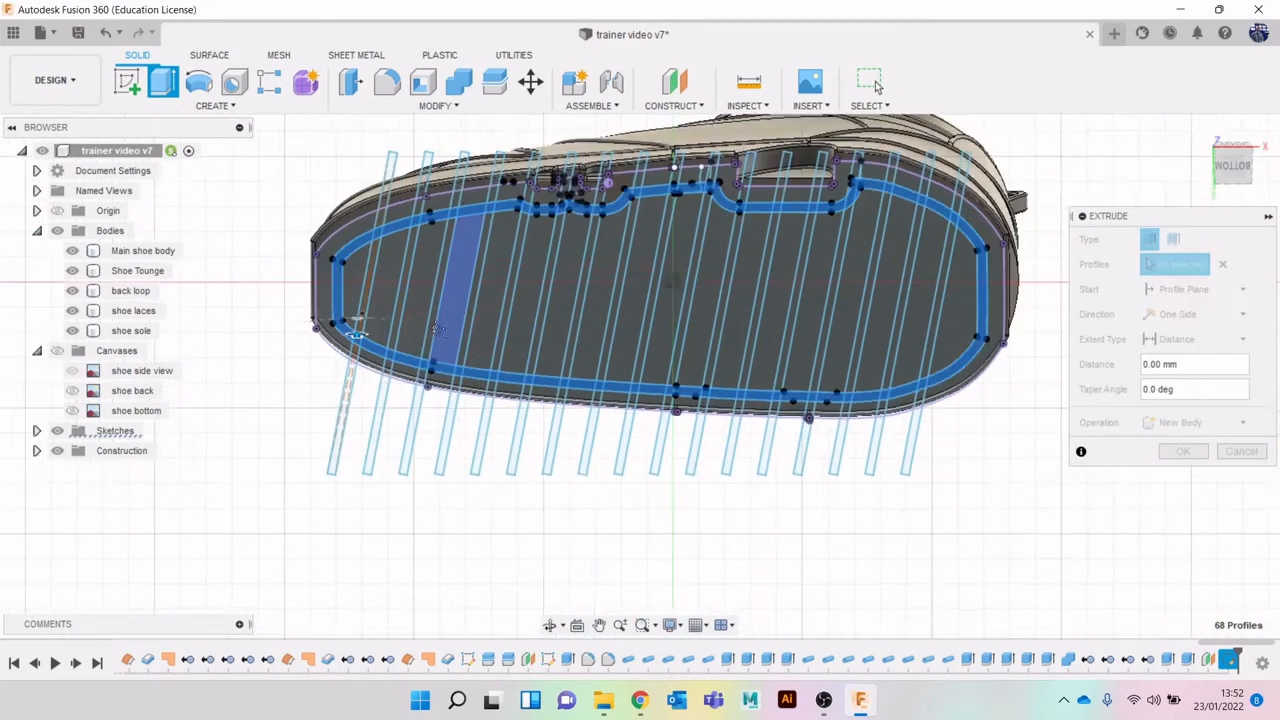
scroll(347, 287, "up", 4)
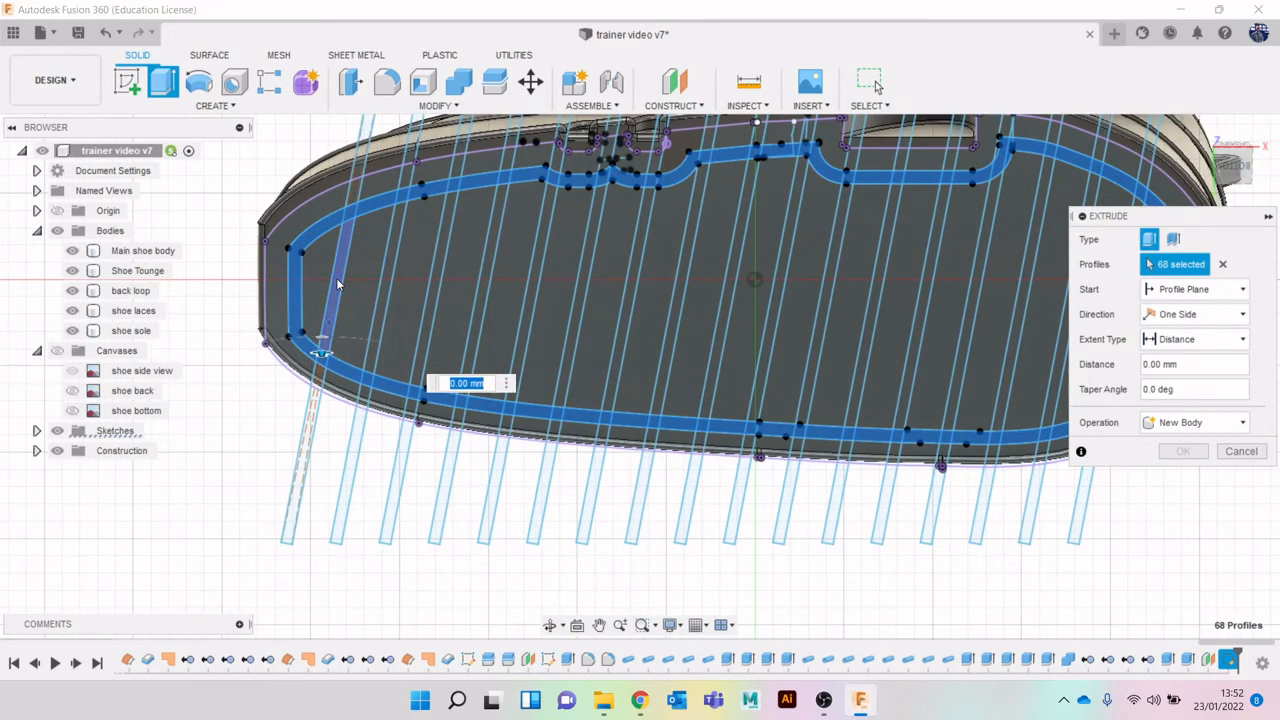
left_click(405, 240)
left_click(441, 240)
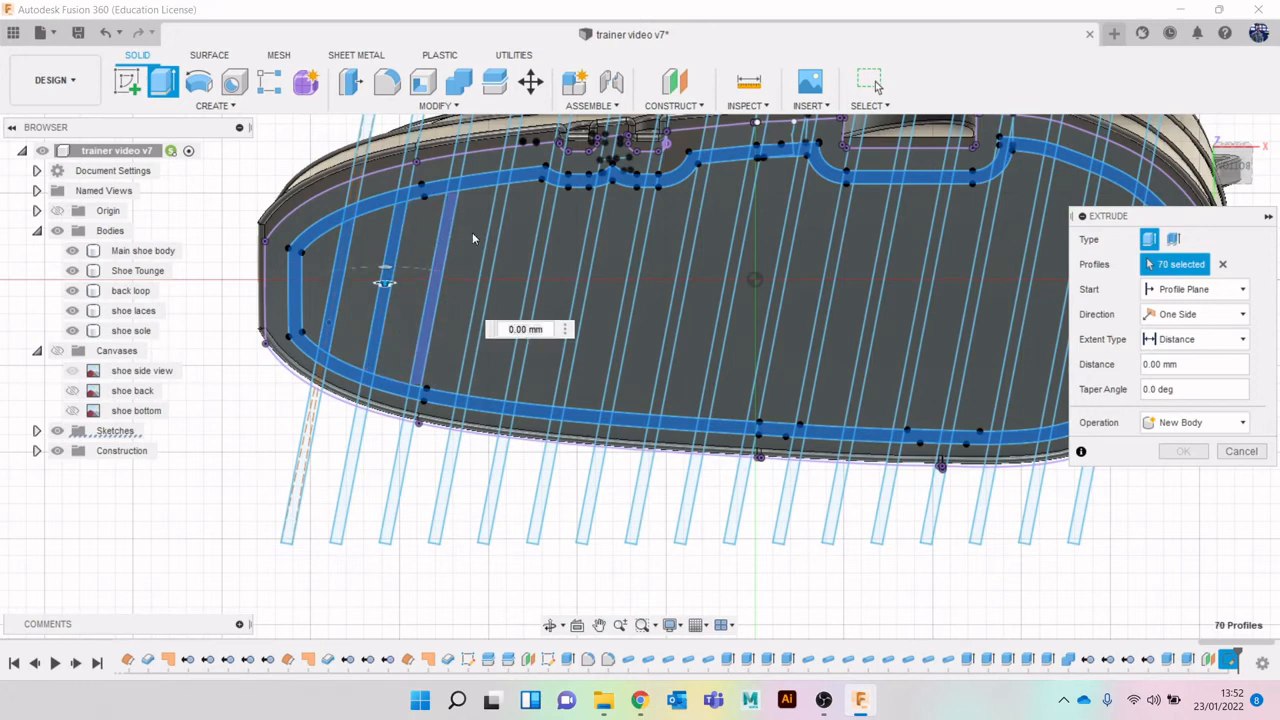
left_click(500, 236)
left_click(541, 235)
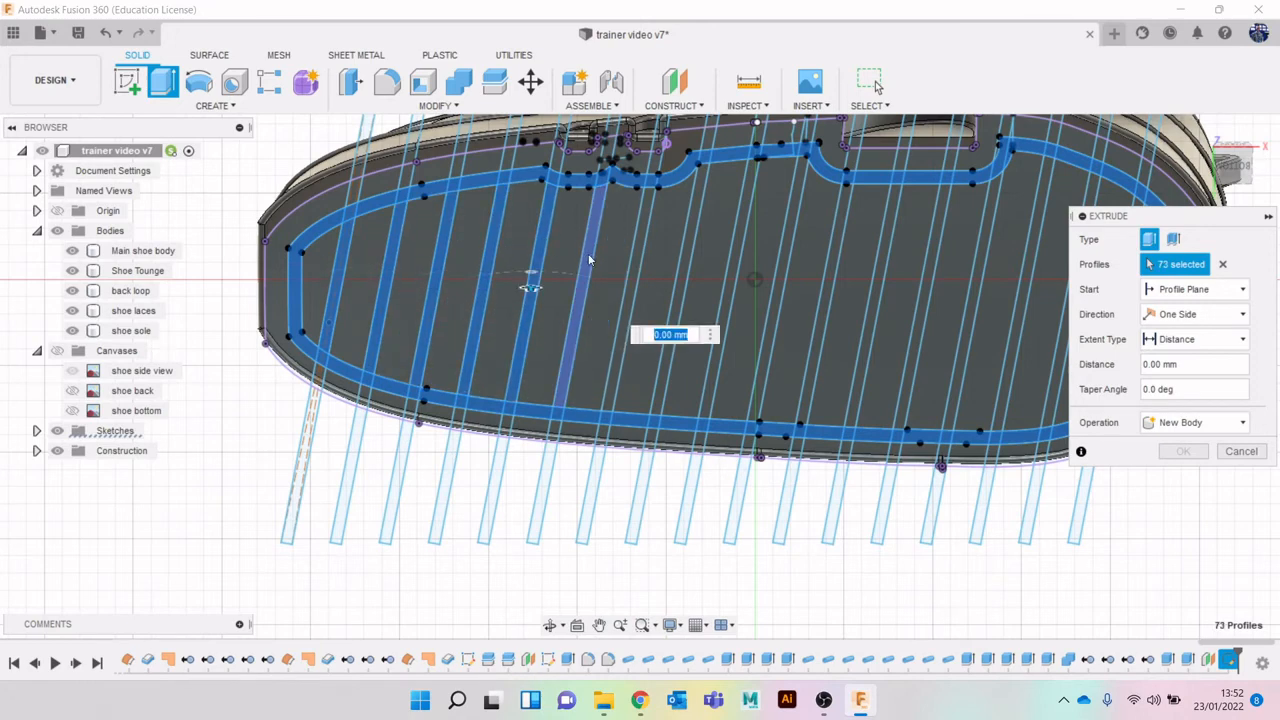
left_click(591, 260)
left_click(622, 253)
Add the slanted strips inside the band across the middle of the sole, up to the large notch.
left_click(688, 240)
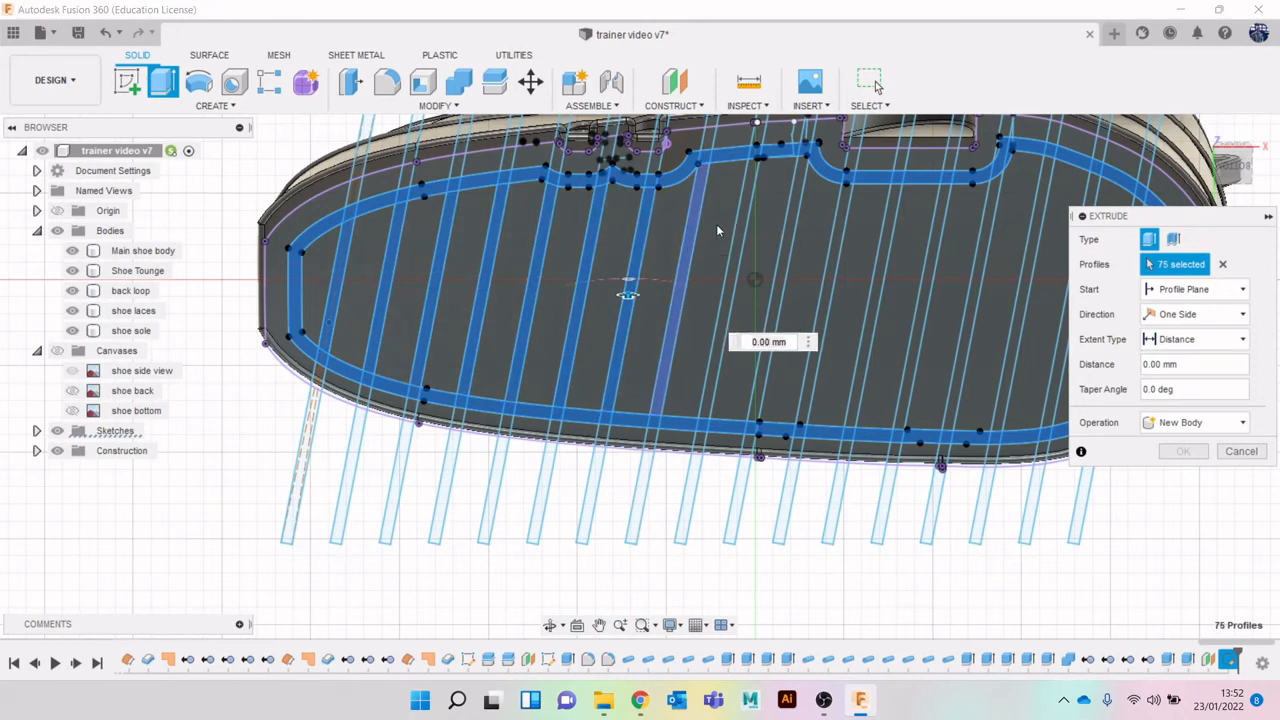
left_click(740, 232)
left_click(770, 245)
left_click(815, 255)
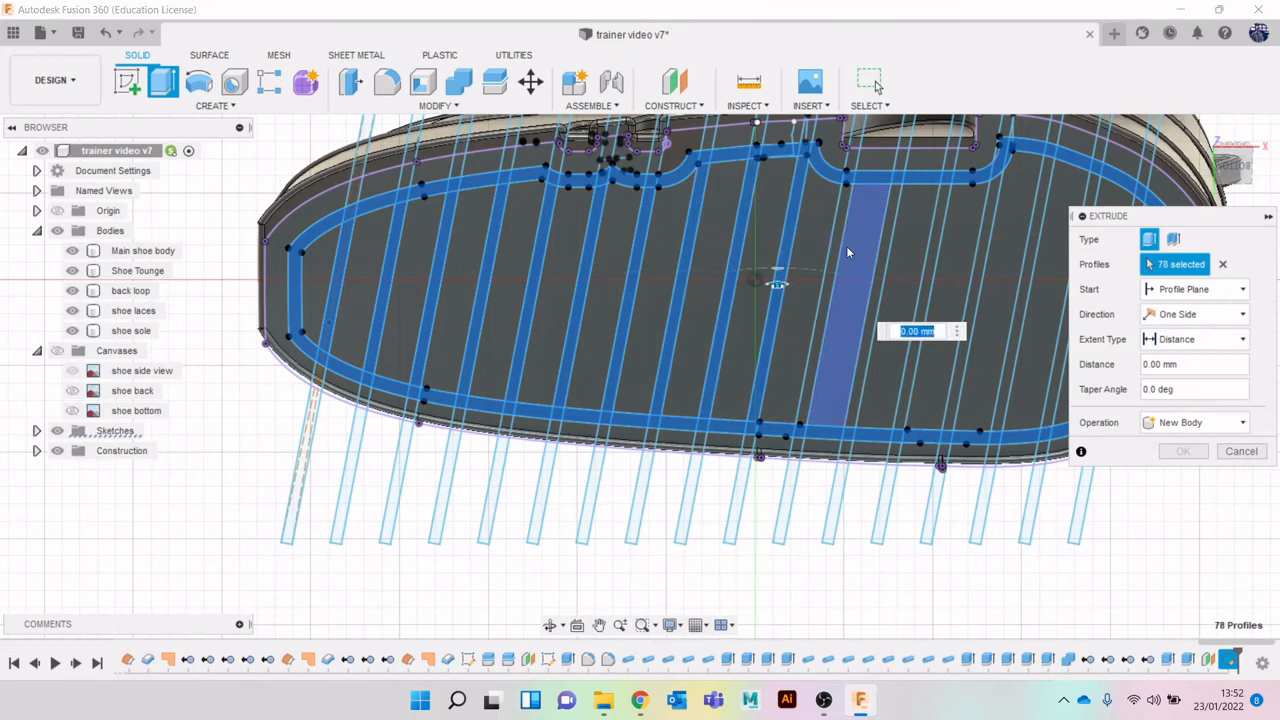
left_click(828, 296)
left_click(882, 290)
left_click(934, 284)
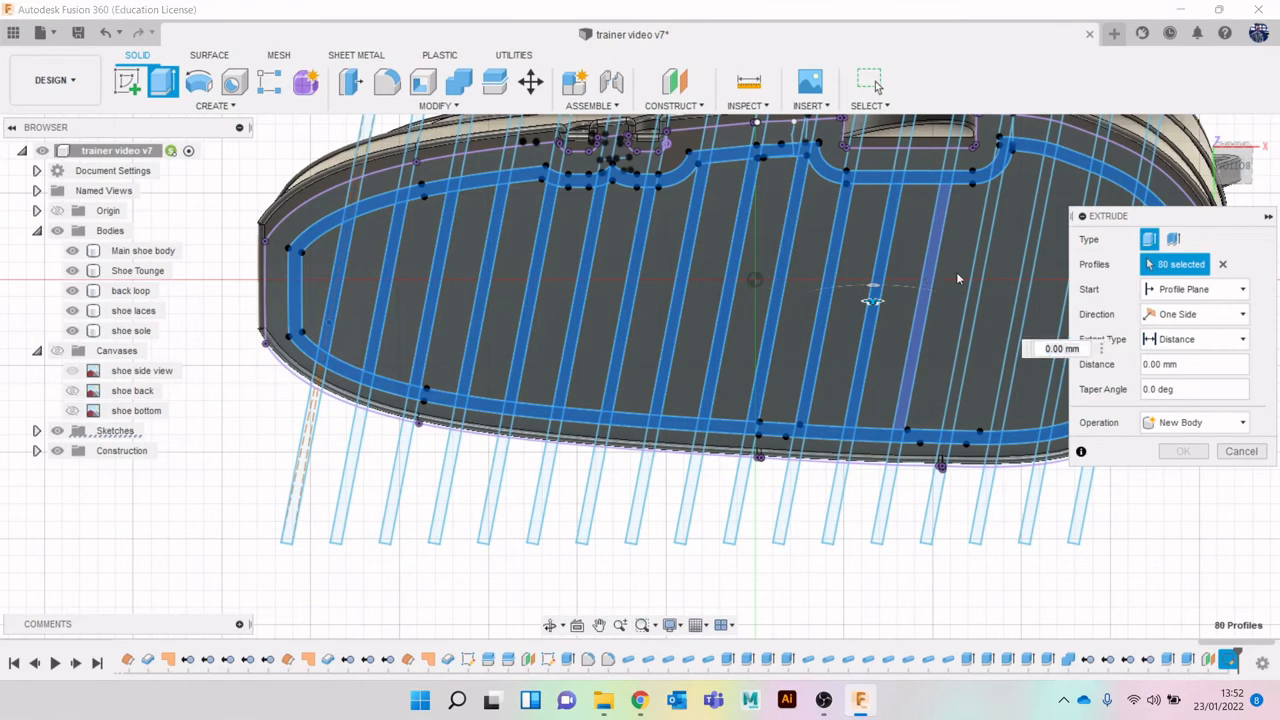
Add the remaining slanted strips inside the band at the heel to the extrusion profiles.
middle_click_drag(975, 278, 840, 301)
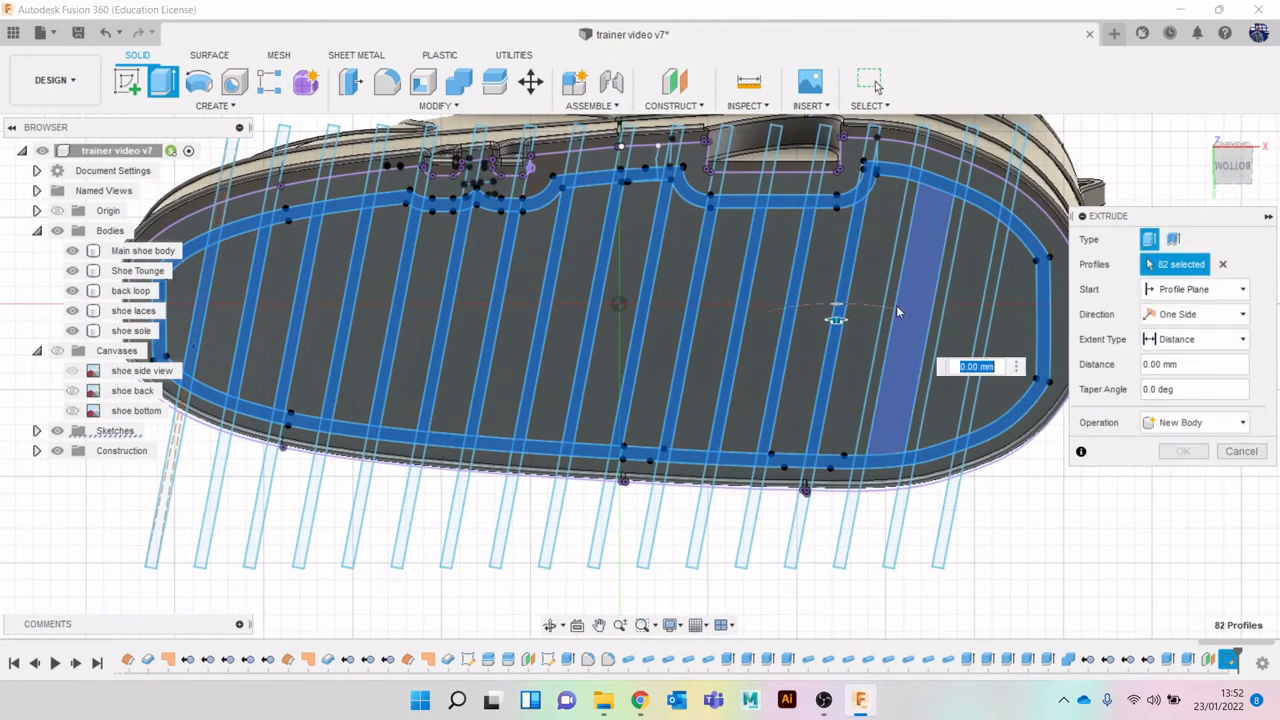
left_click(880, 316)
left_click(915, 316)
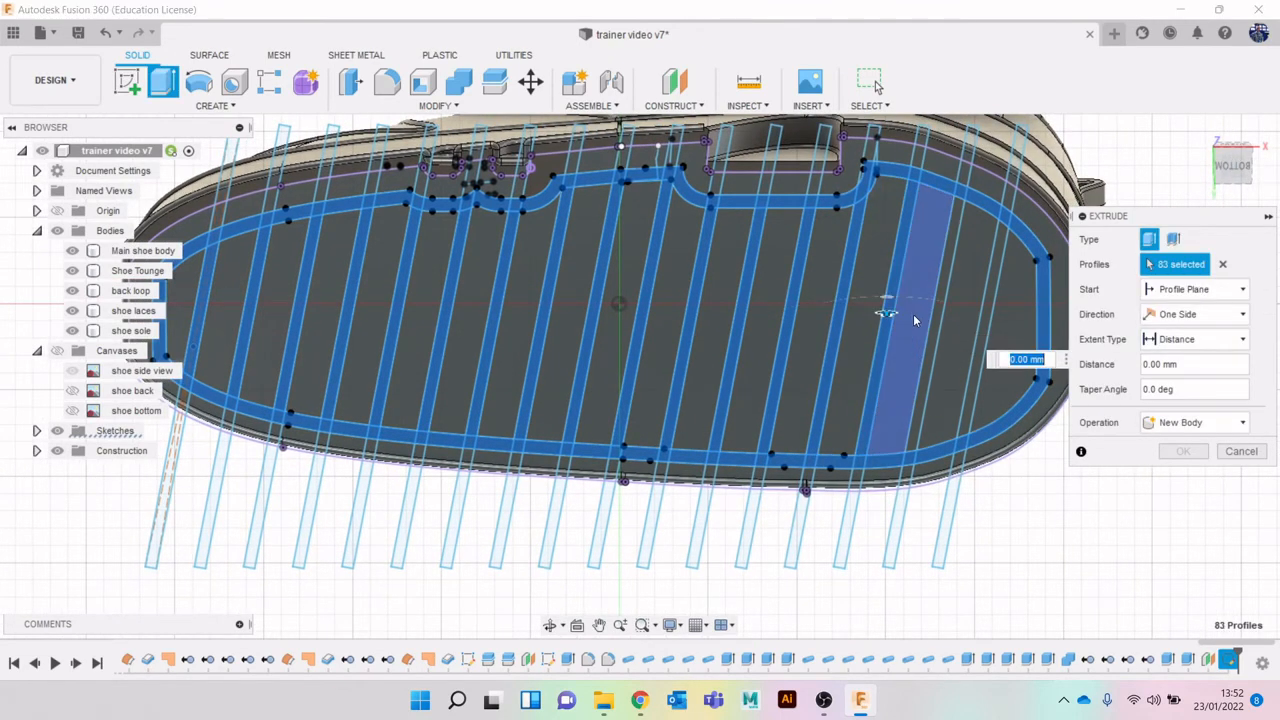
middle_click_drag(950, 328, 998, 334)
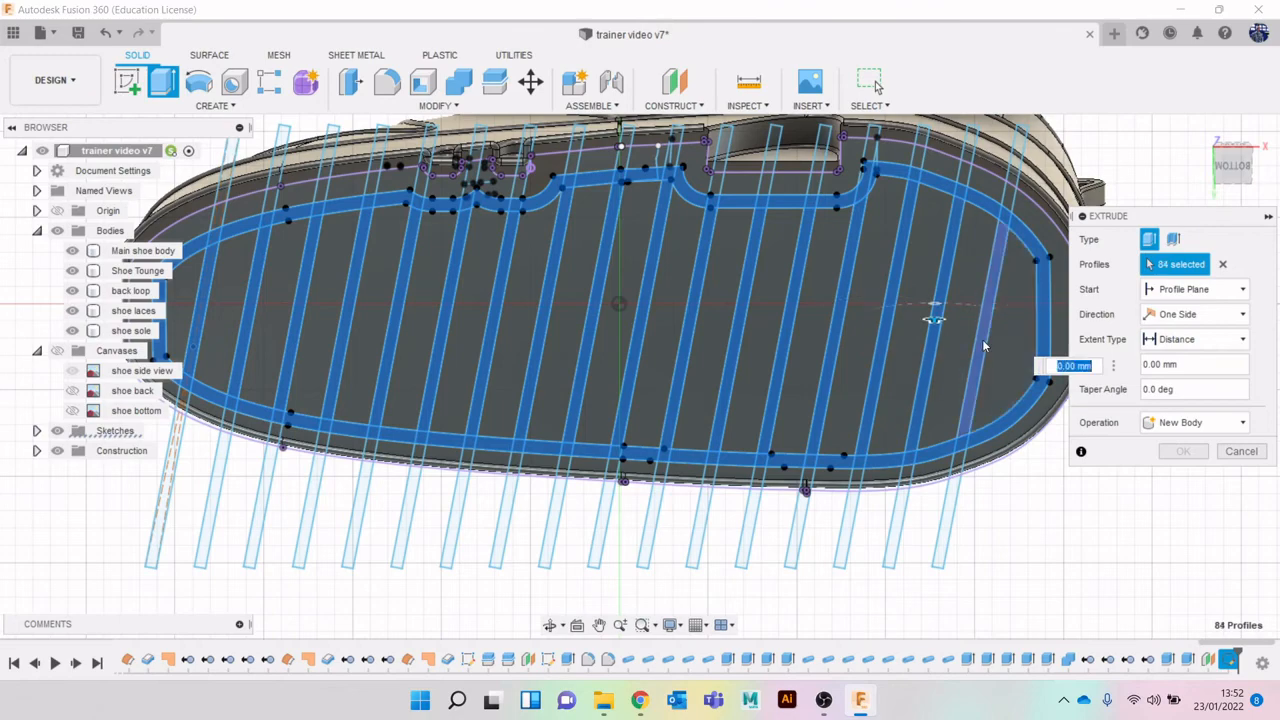
left_click(986, 346)
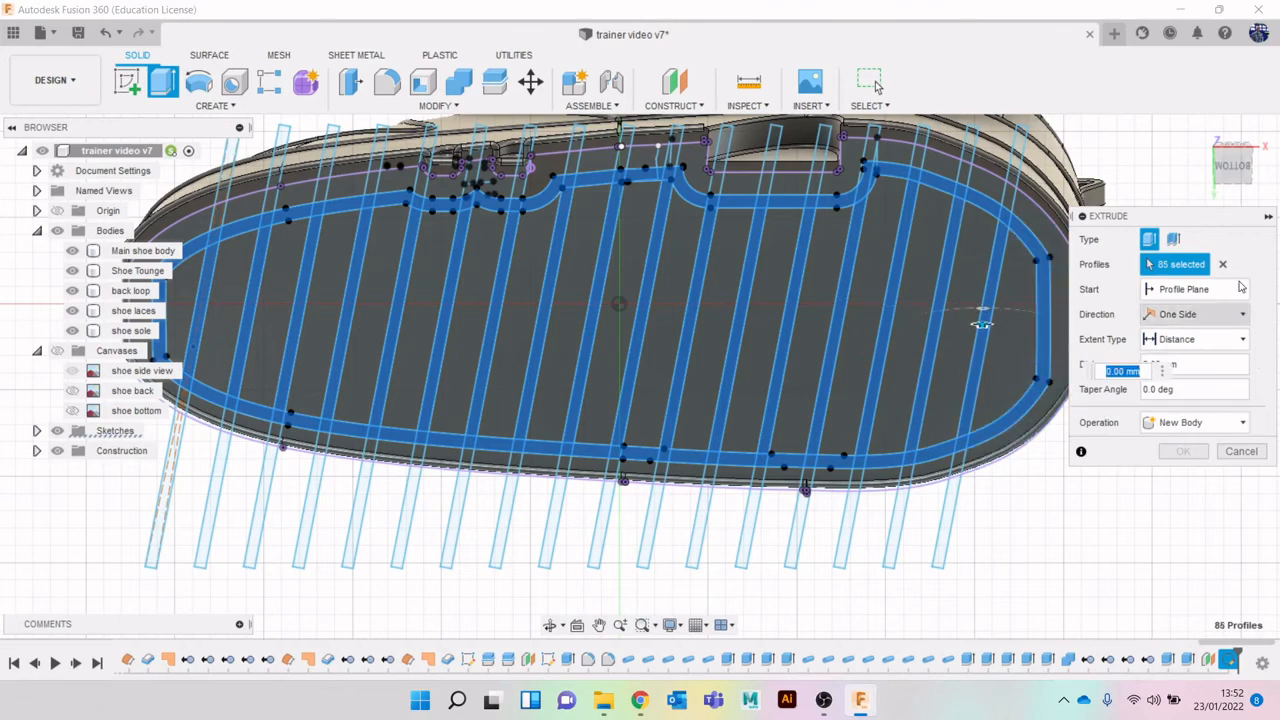
Cut the selected outline band and slanted strip profiles about 15.5 mm deep into the underside of the sole.
left_click(1257, 177)
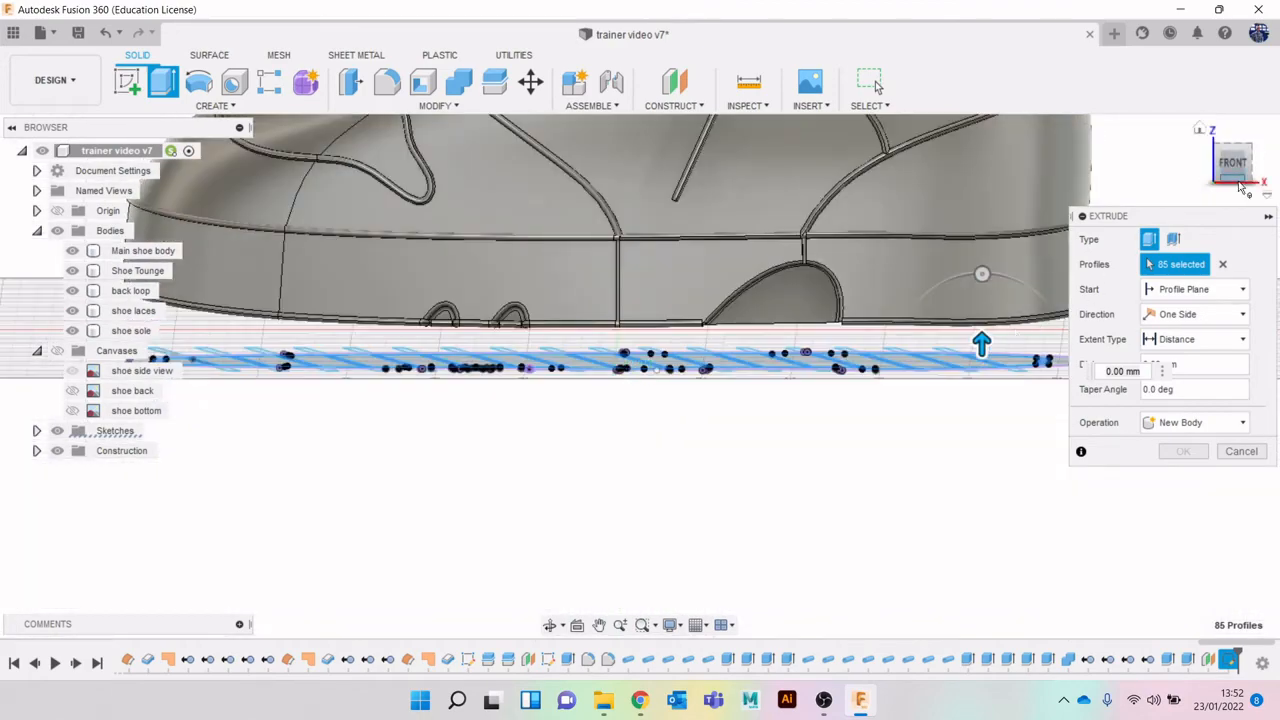
left_click_drag(1240, 187, 1238, 172)
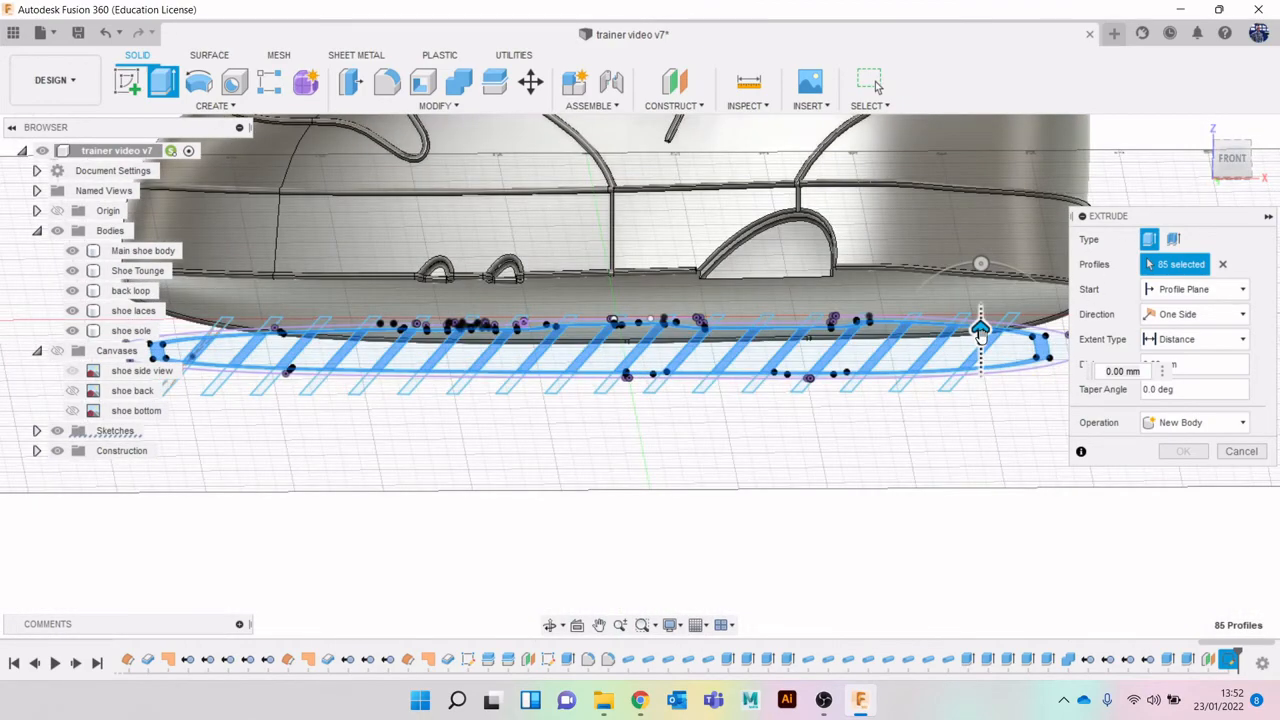
left_click_drag(980, 335, 979, 282)
left_click_drag(1220, 163, 1231, 163)
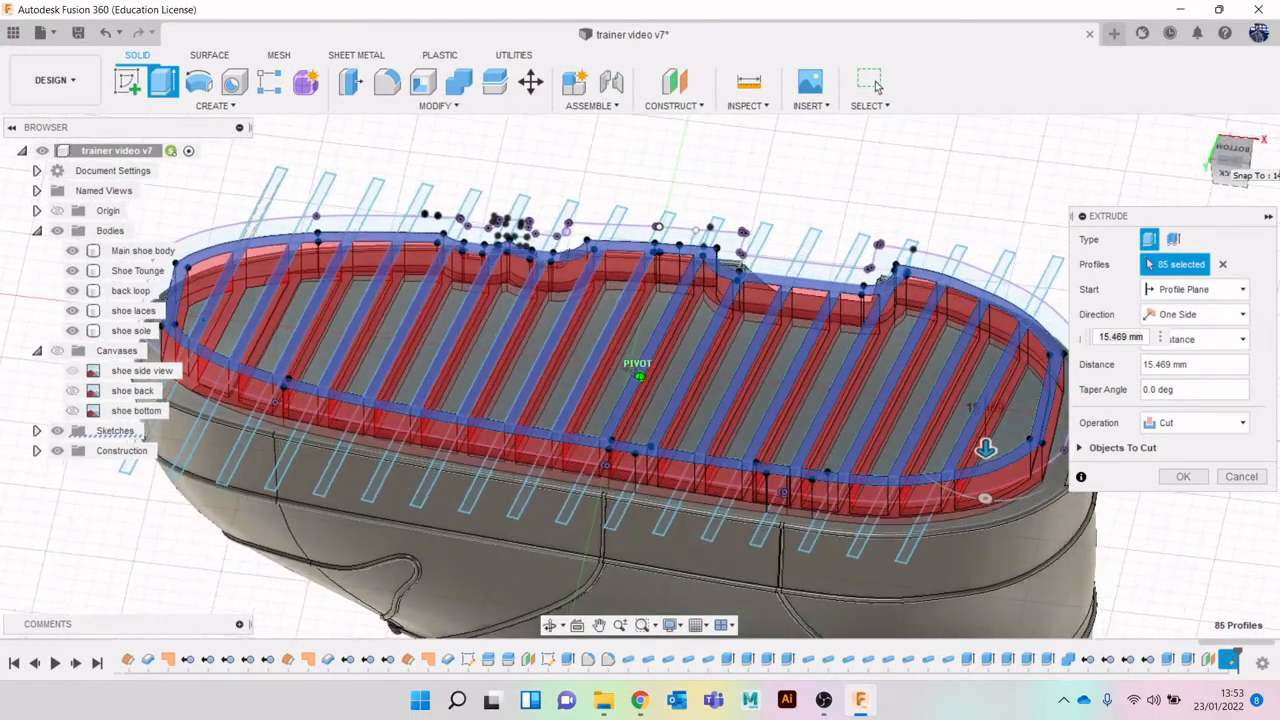
middle_click_drag(959, 317, 1092, 343)
scroll(324, 348, "up", 4)
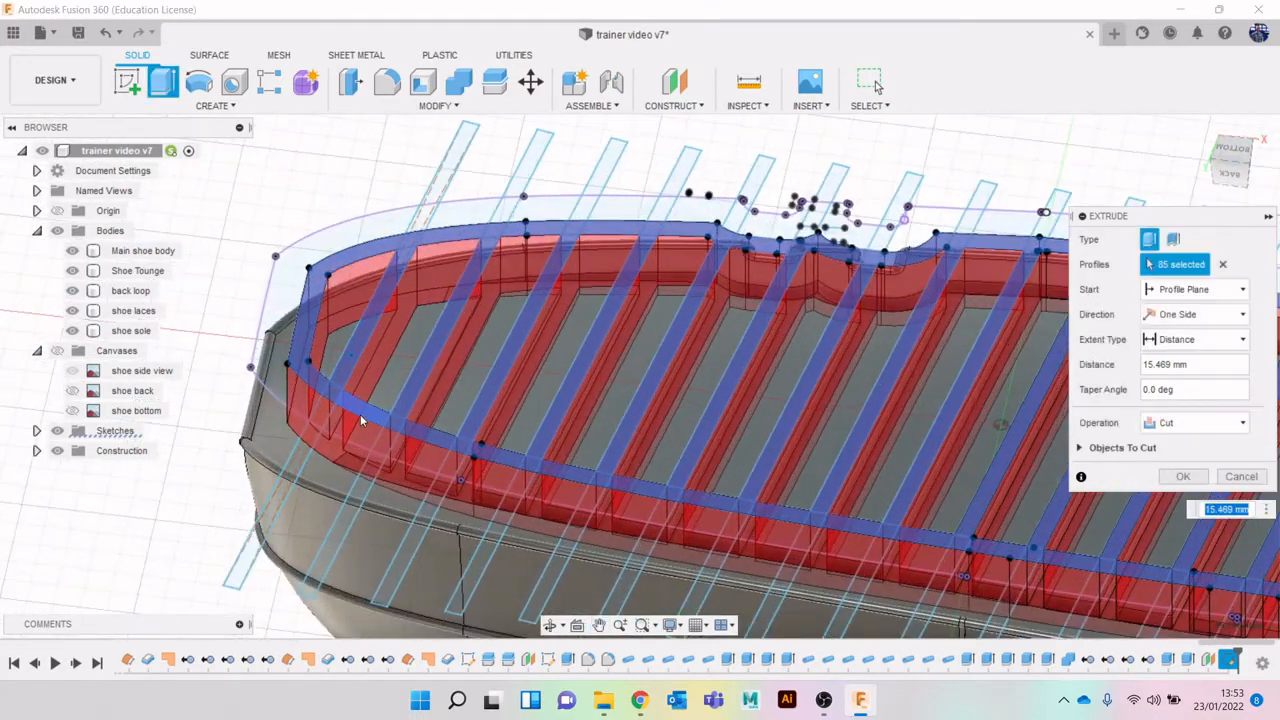
middle_click_drag(594, 498, 462, 450)
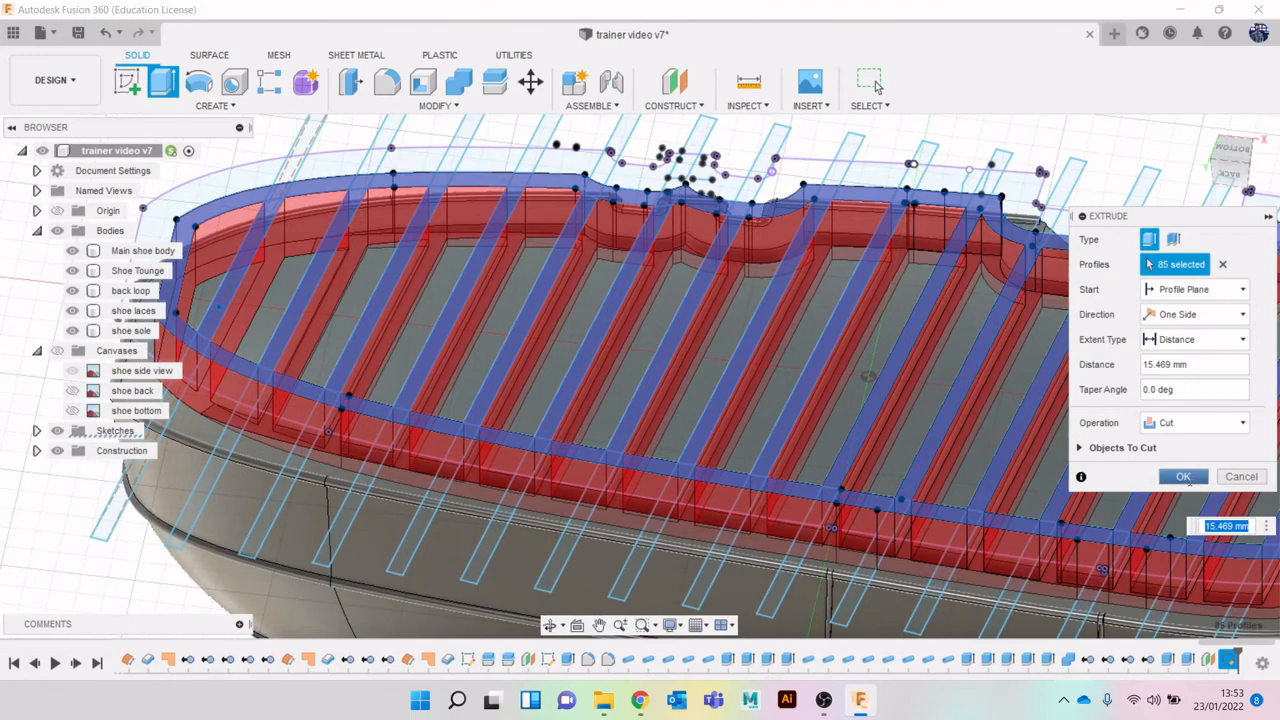
left_click(1183, 477)
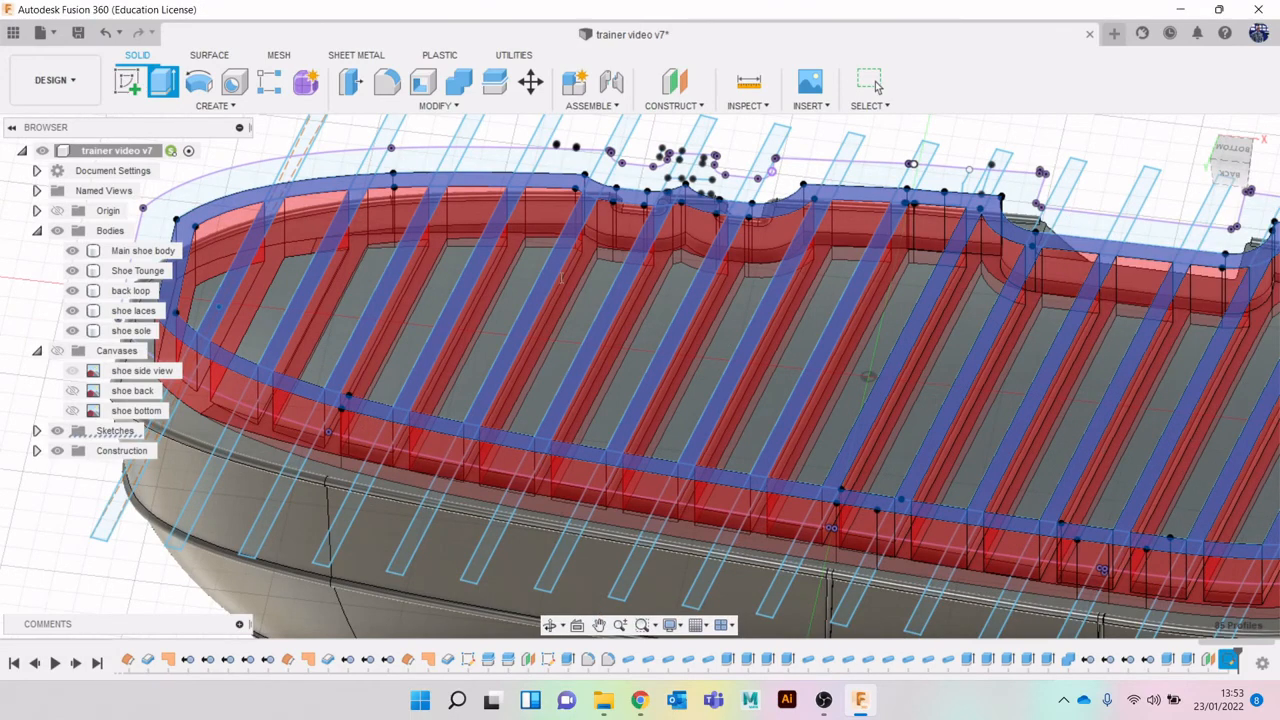
left_click(875, 81)
Show Sketch39 again over the cut sole so its toe profiles can be reused.
scroll(562, 300, "down", 5)
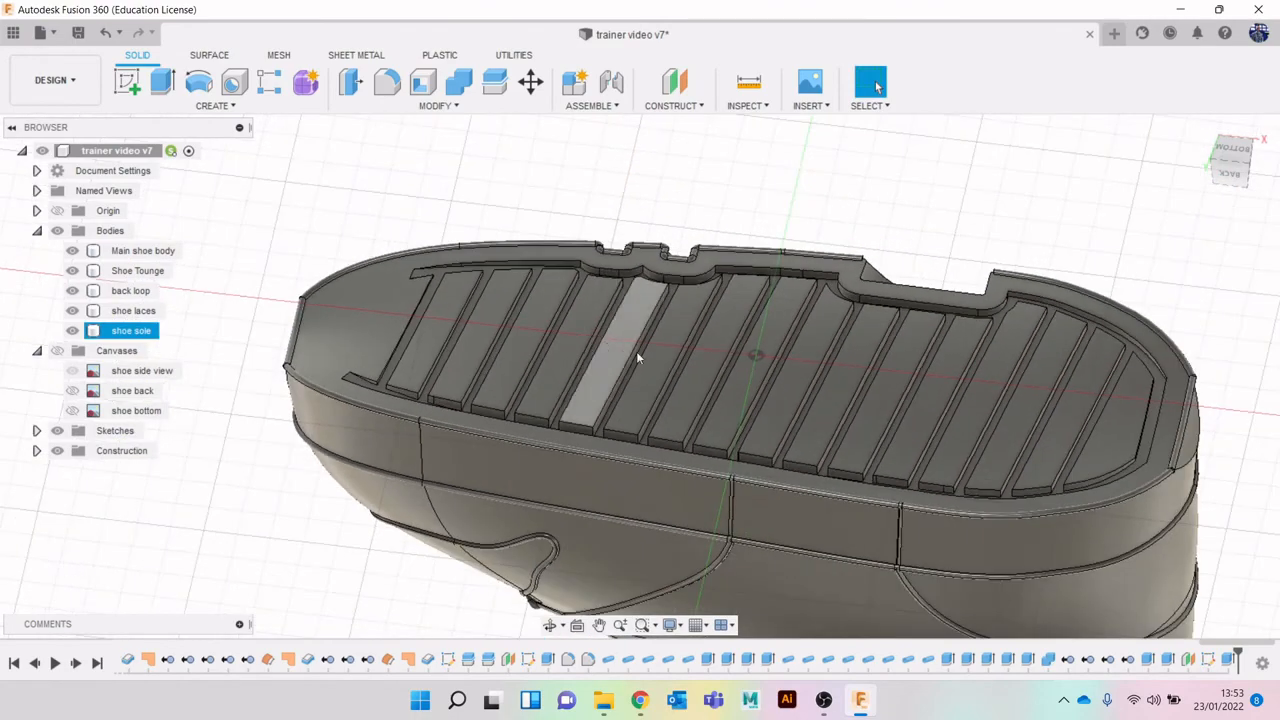
middle_click_drag(702, 352, 1196, 452)
middle_click_drag(1075, 452, 643, 354)
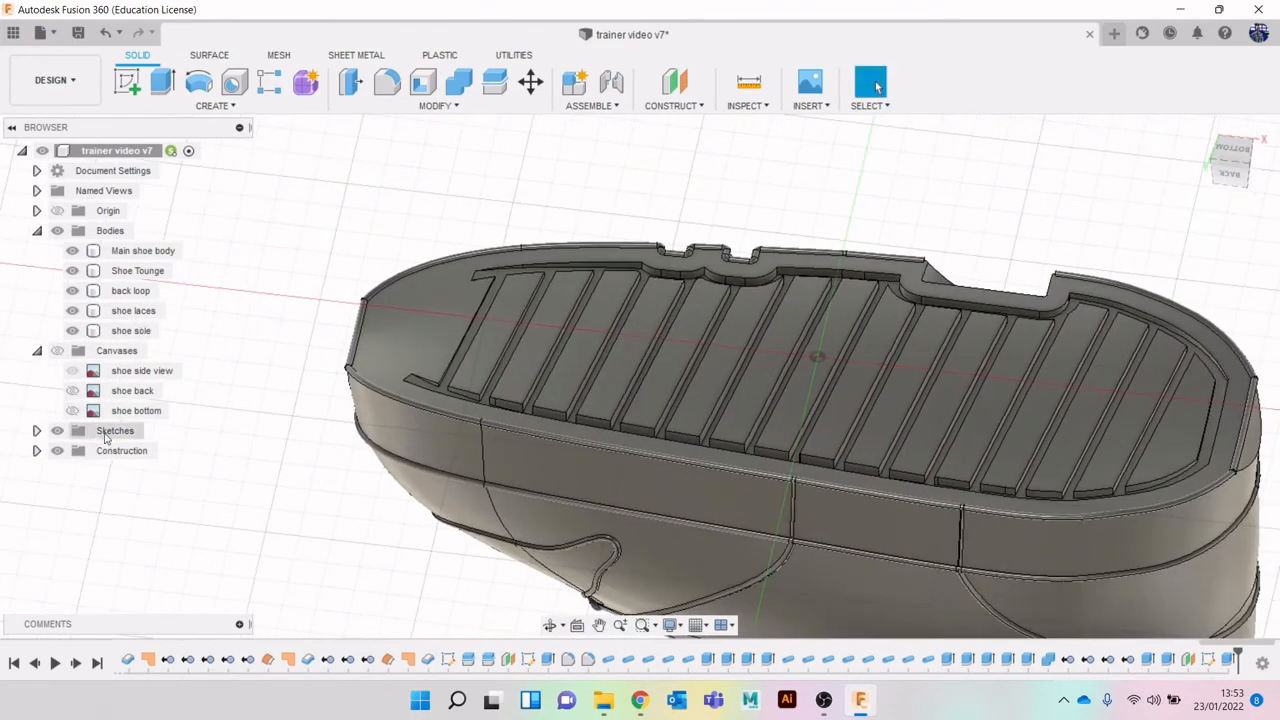
left_click(36, 431)
scroll(127, 470, "down", 10)
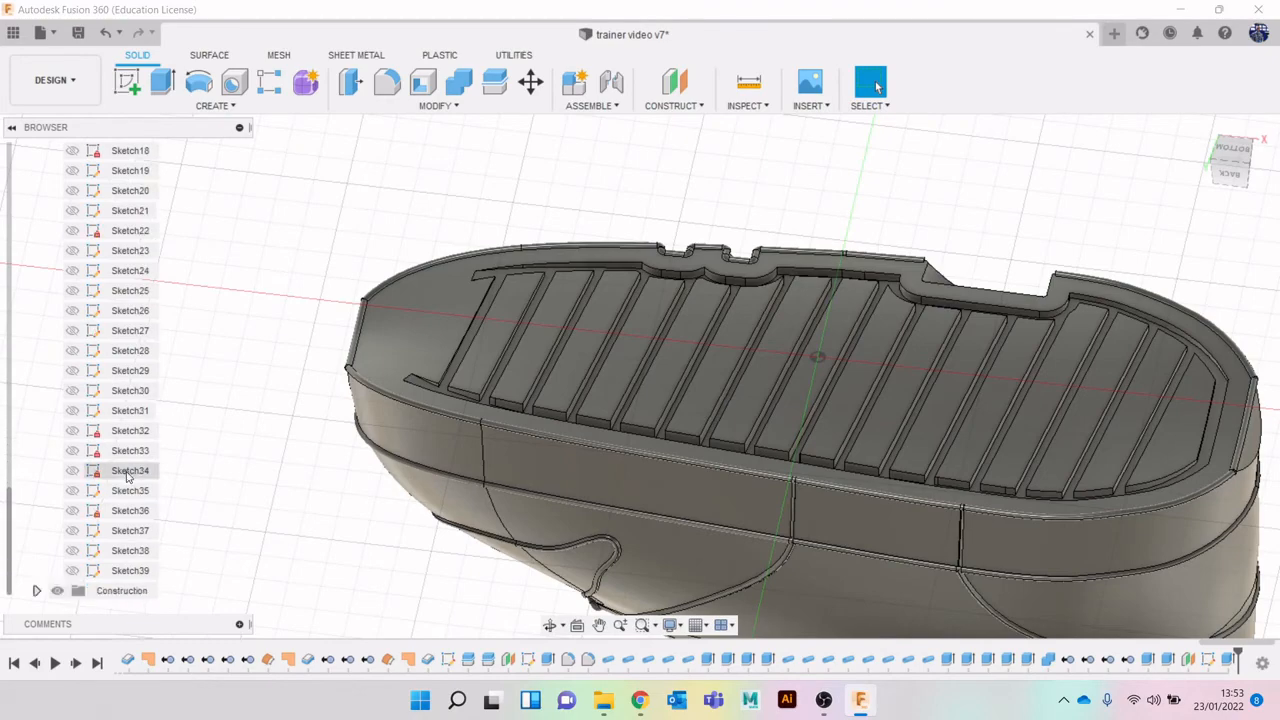
left_click(72, 570)
scroll(467, 438, "up", 5)
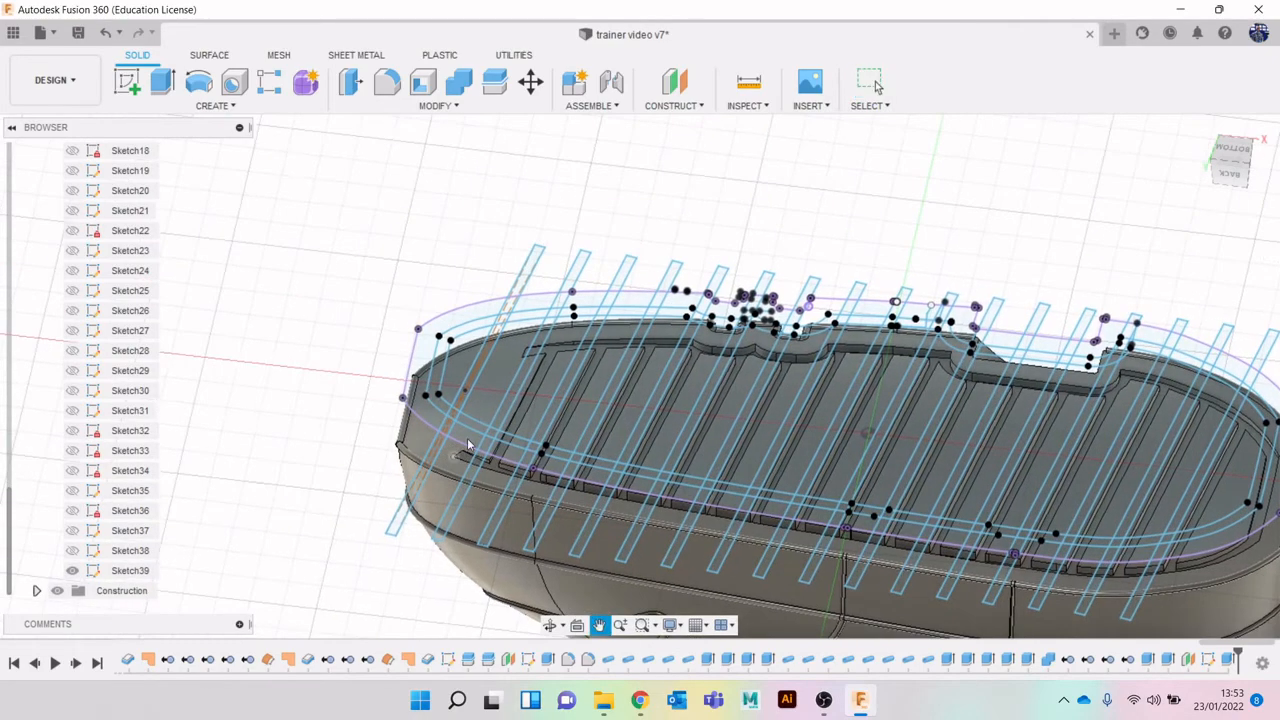
scroll(518, 331, "up", 2)
Extrude the toe-end band segments and neighbouring slanted profiles as a cut about 16.6 mm deep into the sole.
key("e")
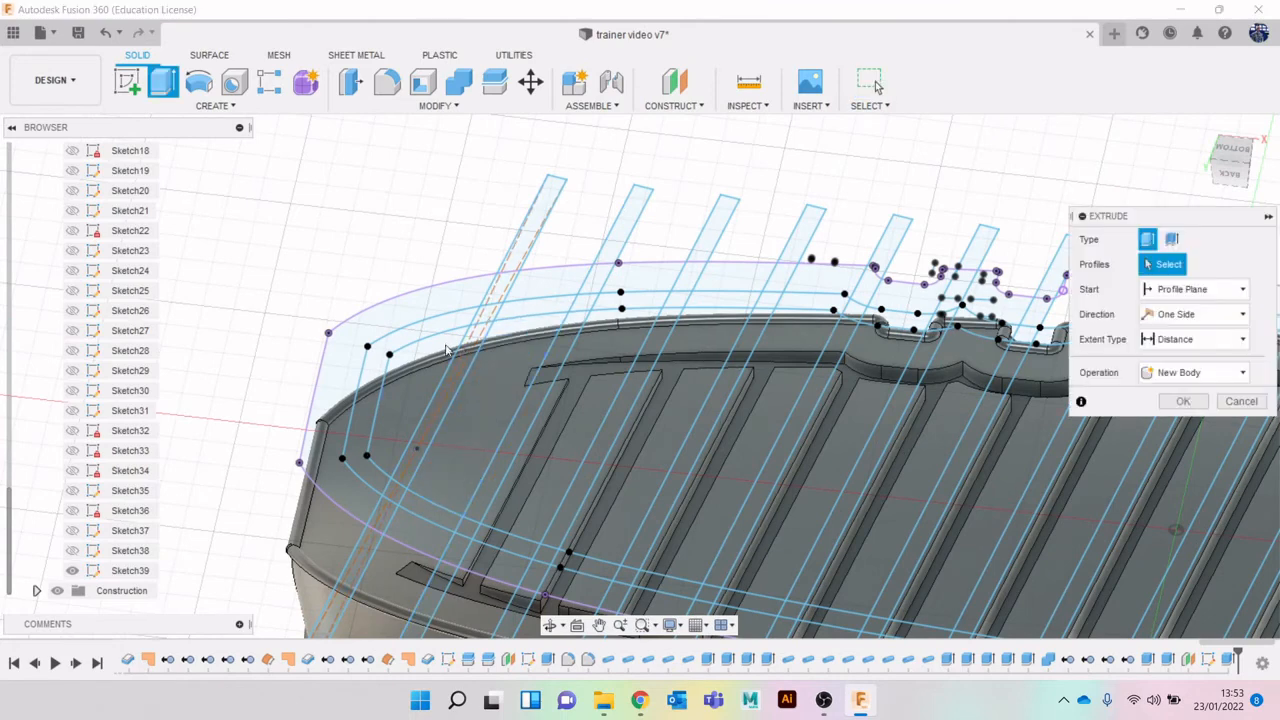
left_click(415, 330)
left_click(464, 364)
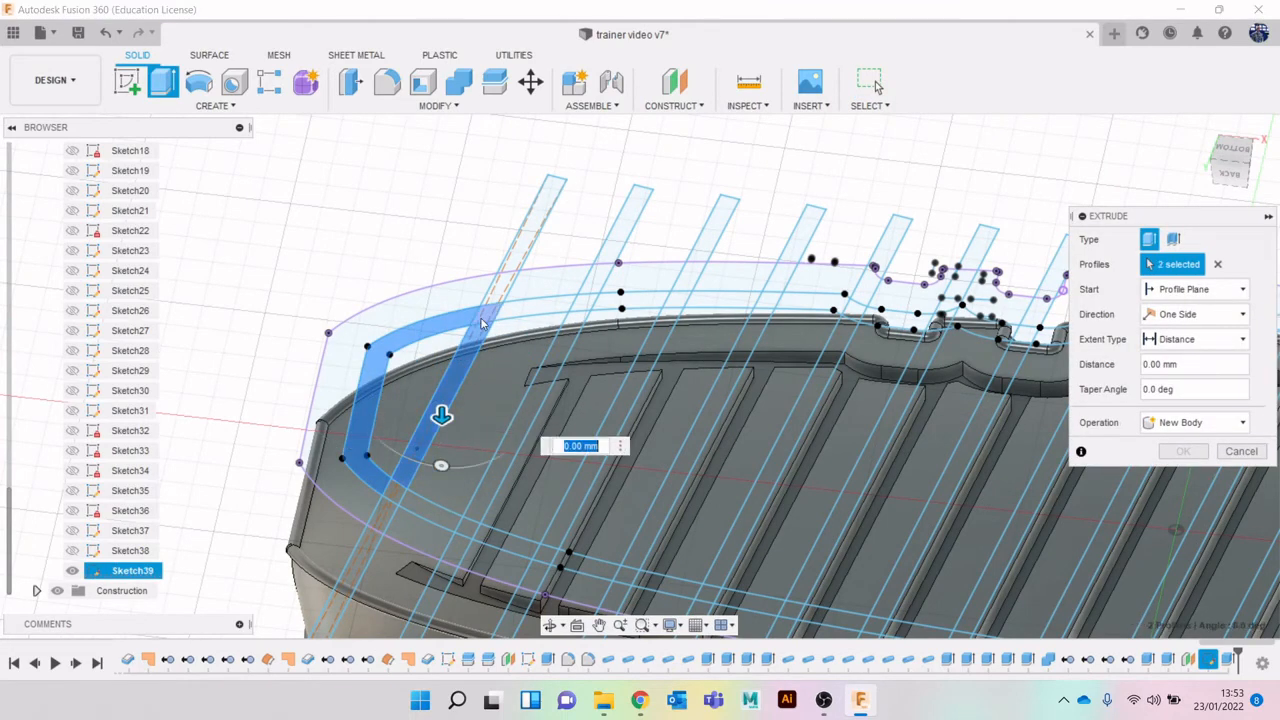
scroll(482, 312, "up", 1)
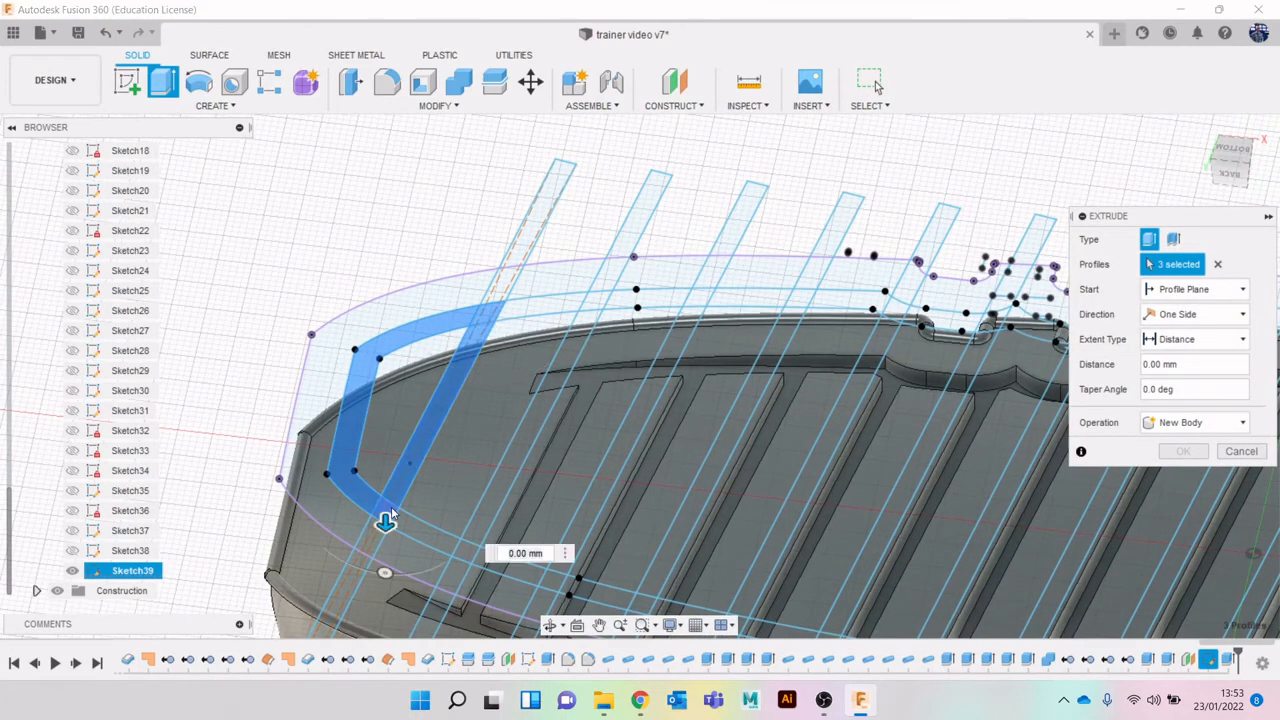
left_click(533, 308)
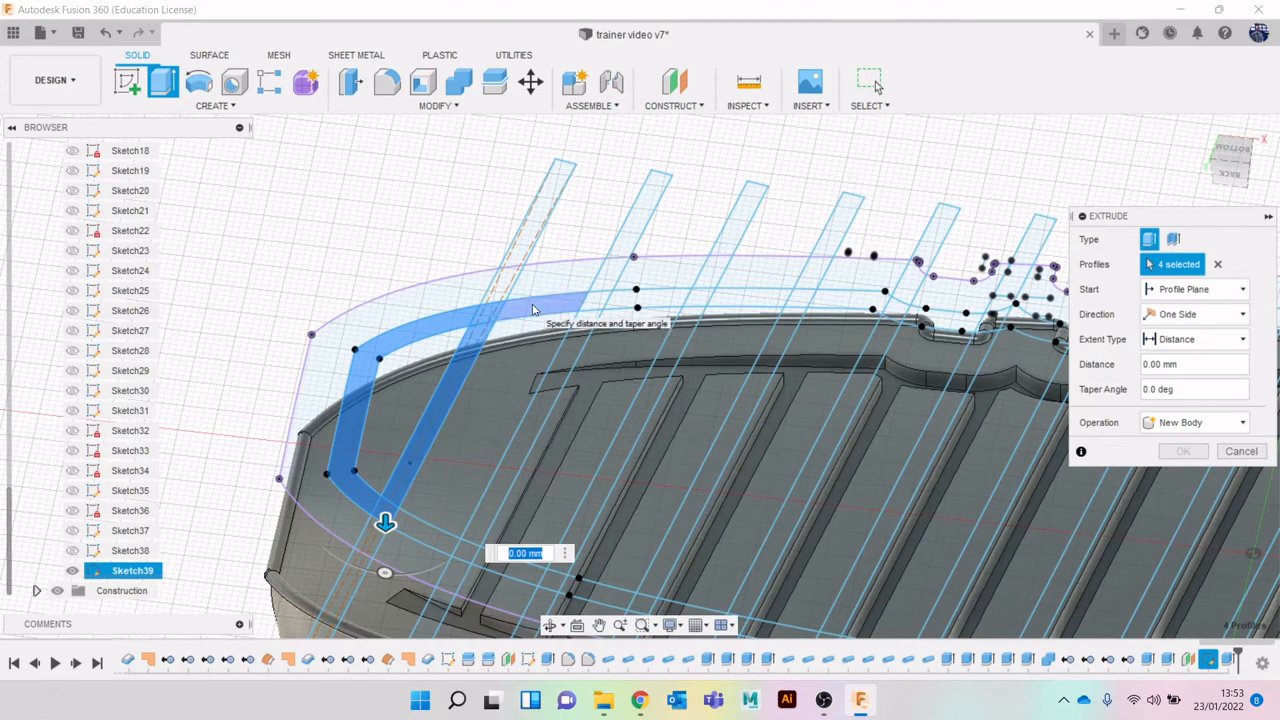
left_click(533, 309)
left_click(428, 535)
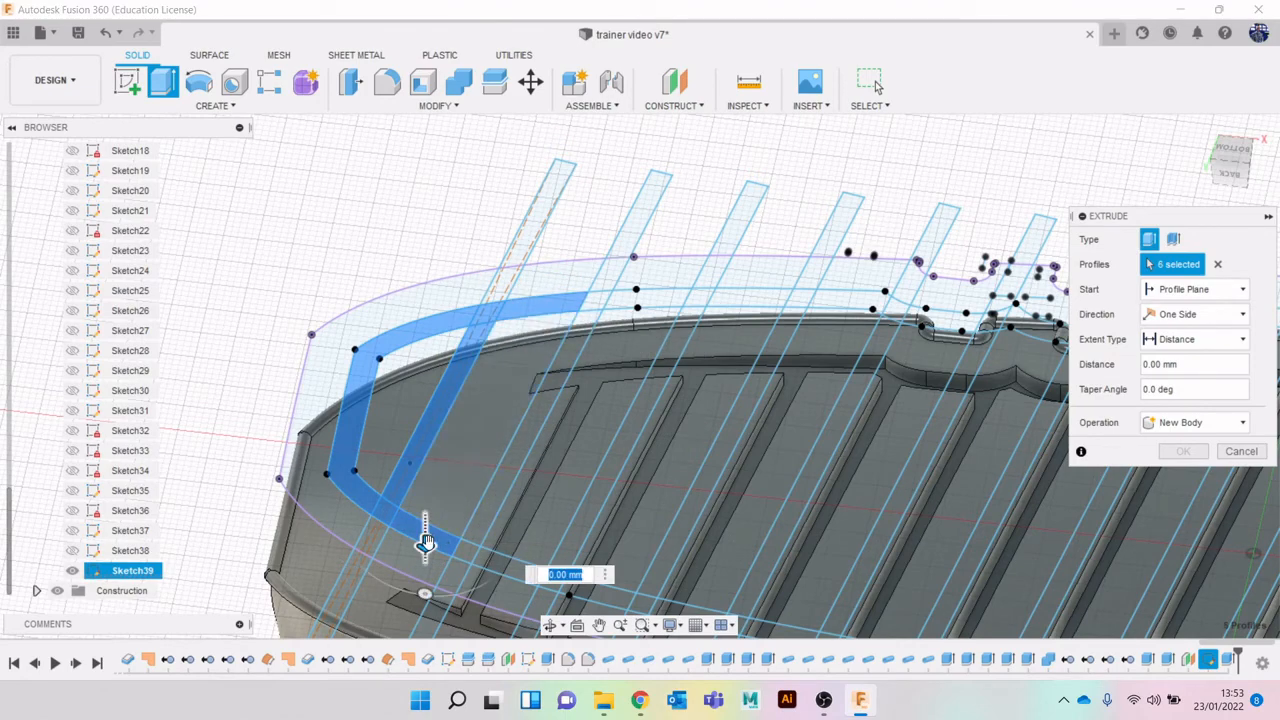
left_click_drag(425, 543, 427, 630)
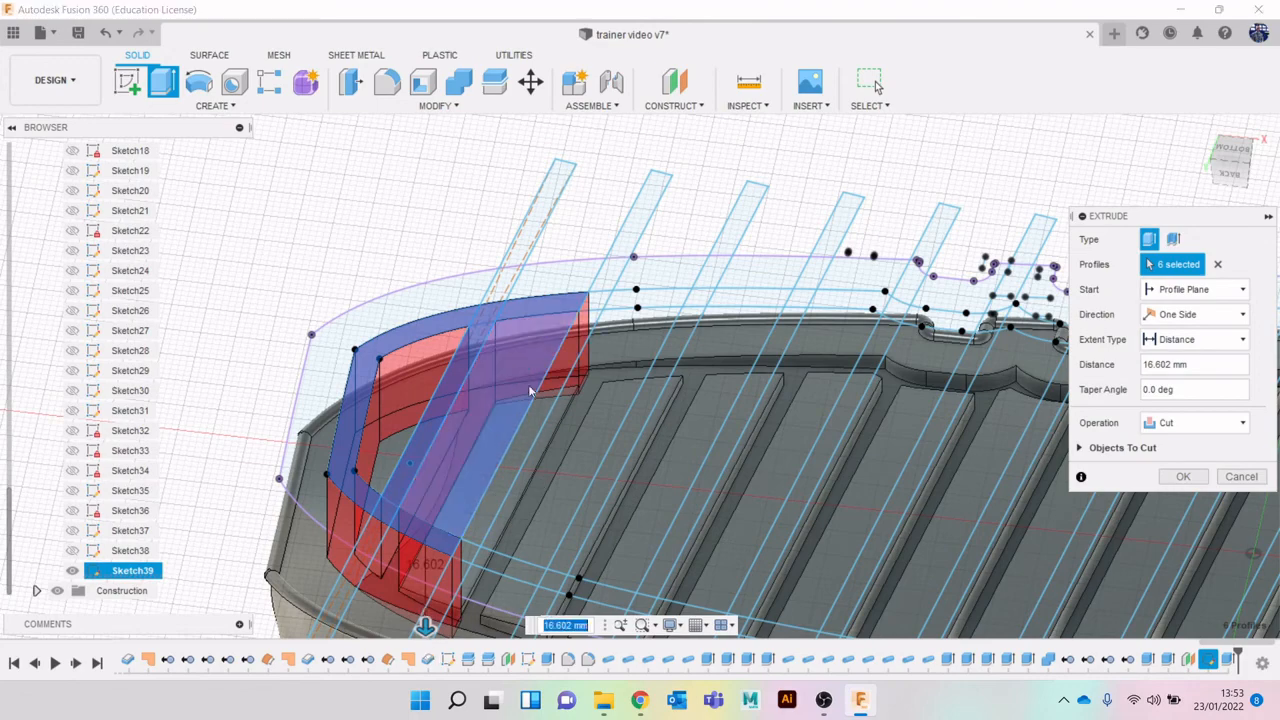
Remove the extra band segments from the toe cut's profiles and deepen the cut to about 22.1 mm.
left_click(543, 307)
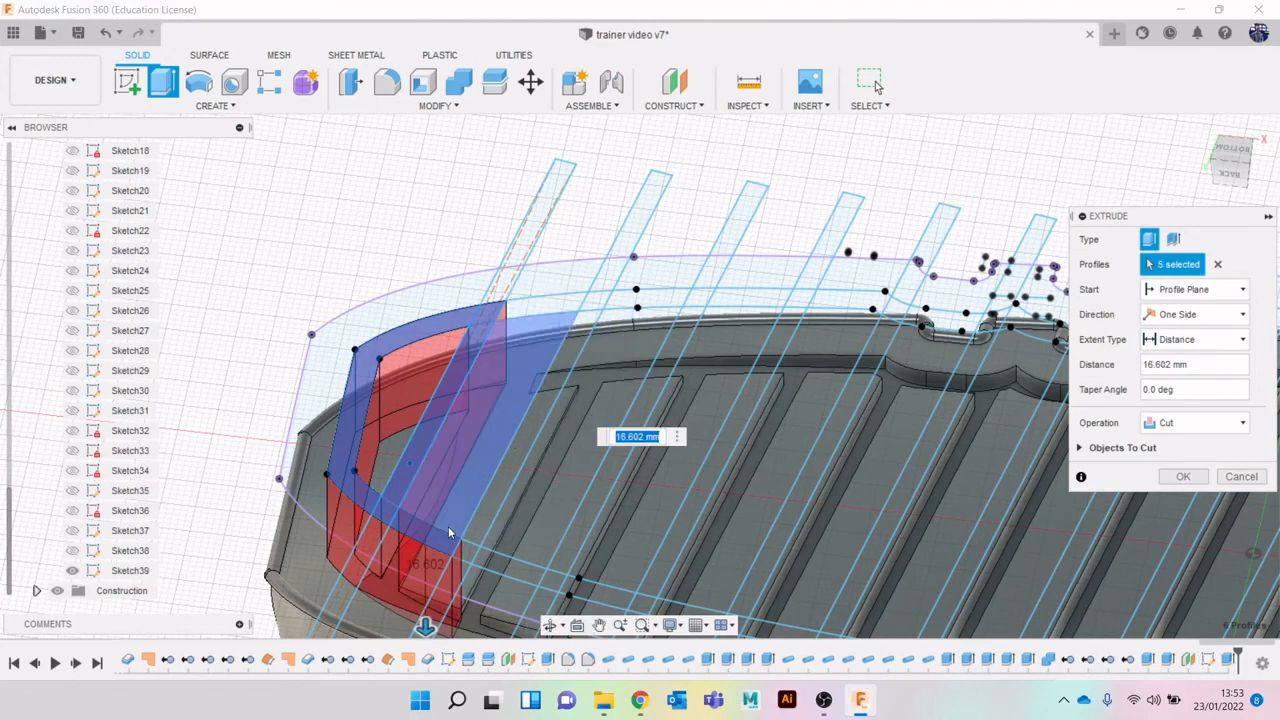
scroll(540, 410, "up", 2)
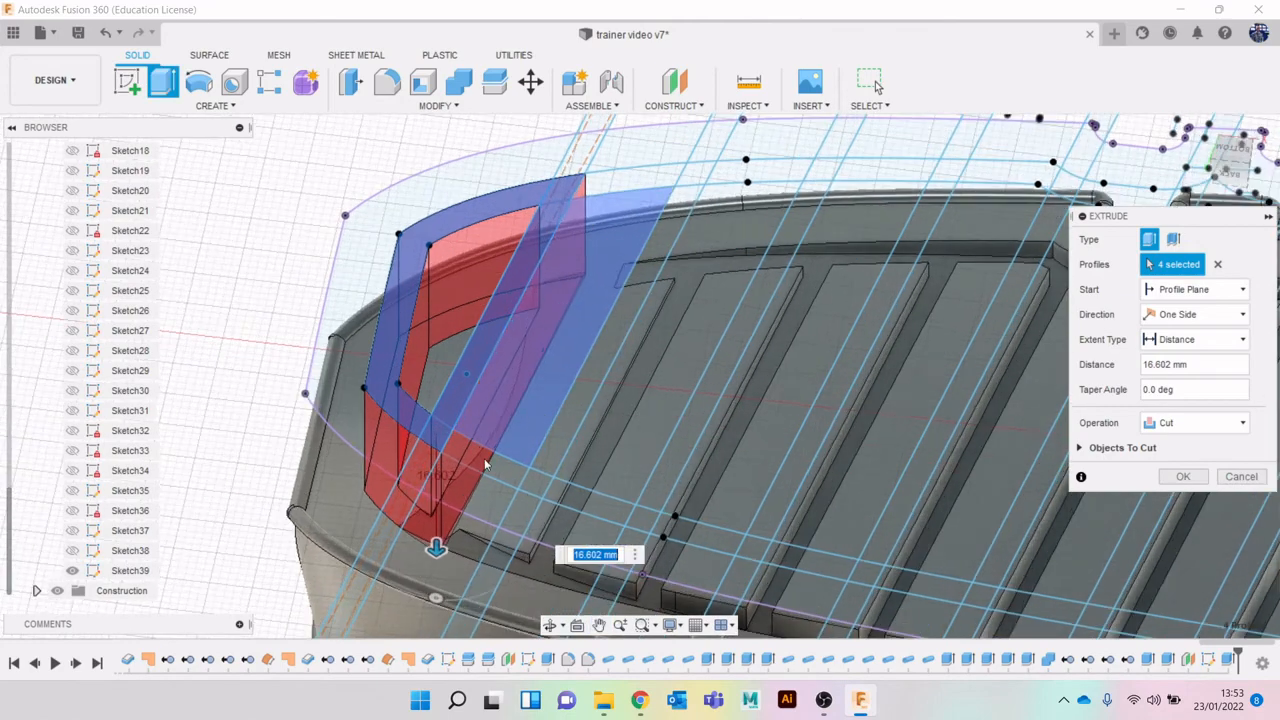
left_click_drag(435, 540, 436, 582)
left_click(593, 190)
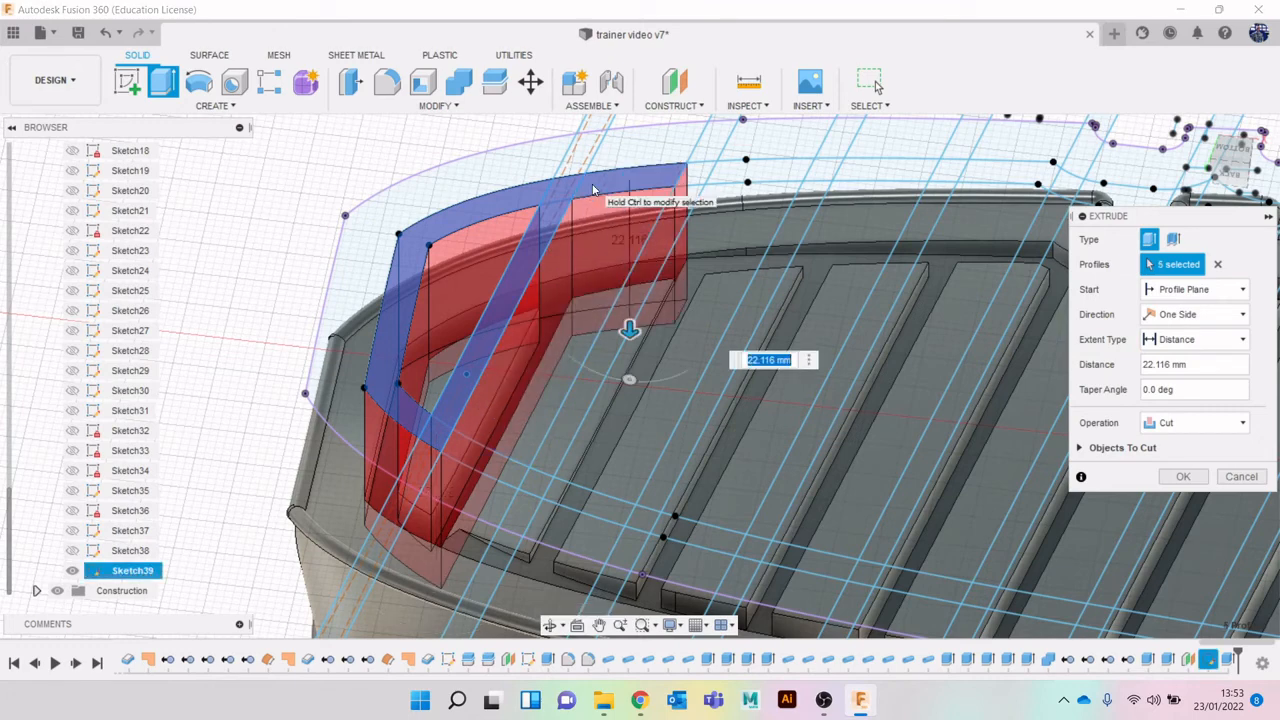
left_click(590, 216)
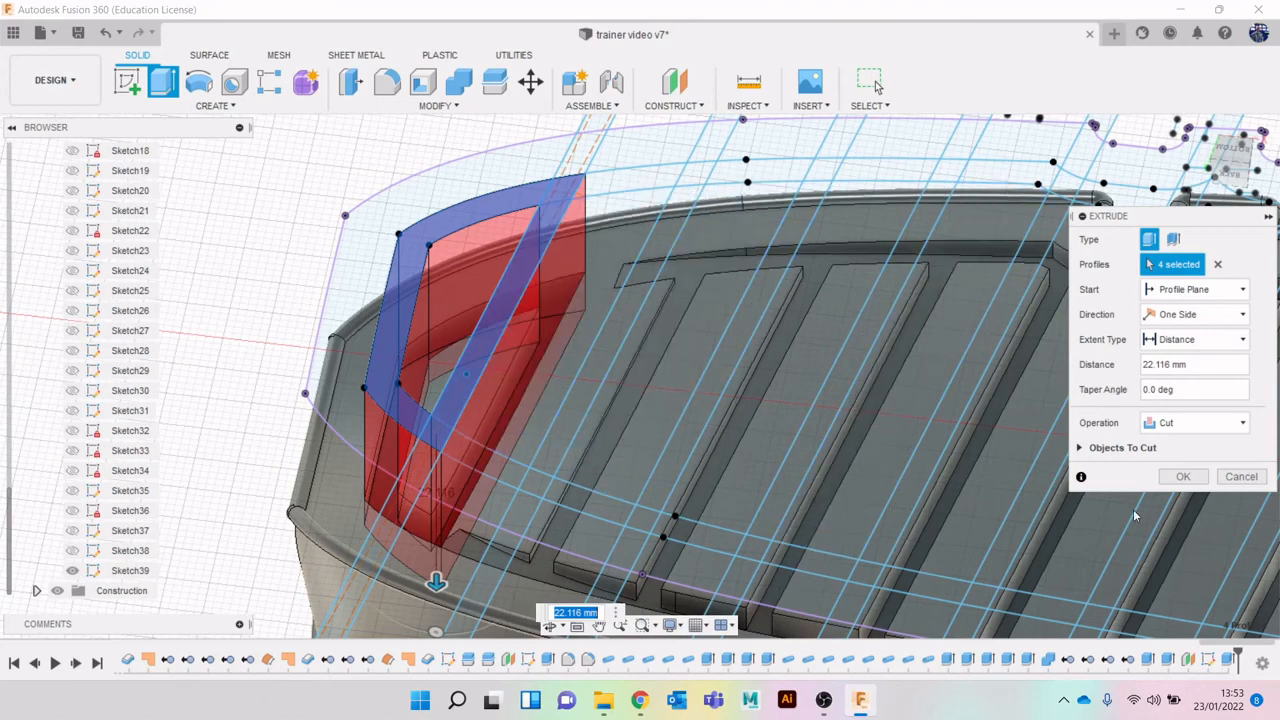
key("Return")
Cut the remaining band segment between the first two slanted strips at the toe into the sole.
scroll(688, 374, "down", 6)
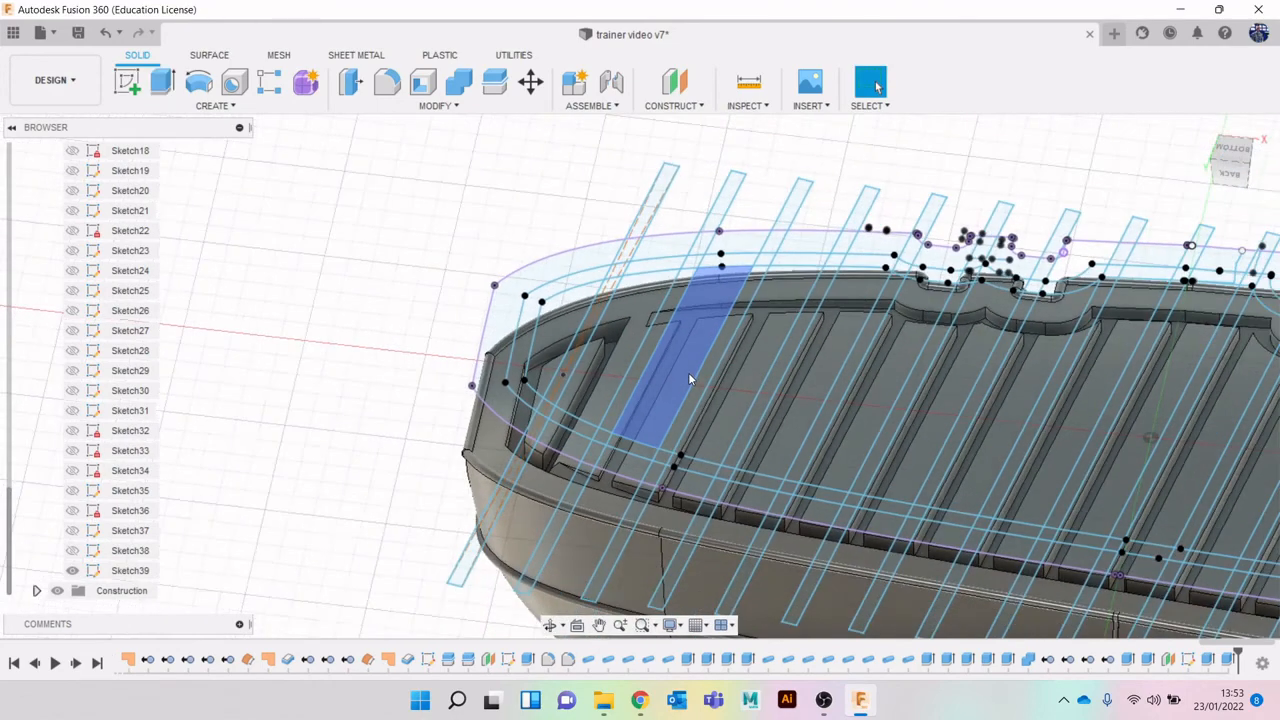
mouse_move(1242, 160)
left_mouse_down()
mouse_move(1222, 216)
mouse_move(1182, 186)
mouse_move(1232, 178)
left_mouse_up()
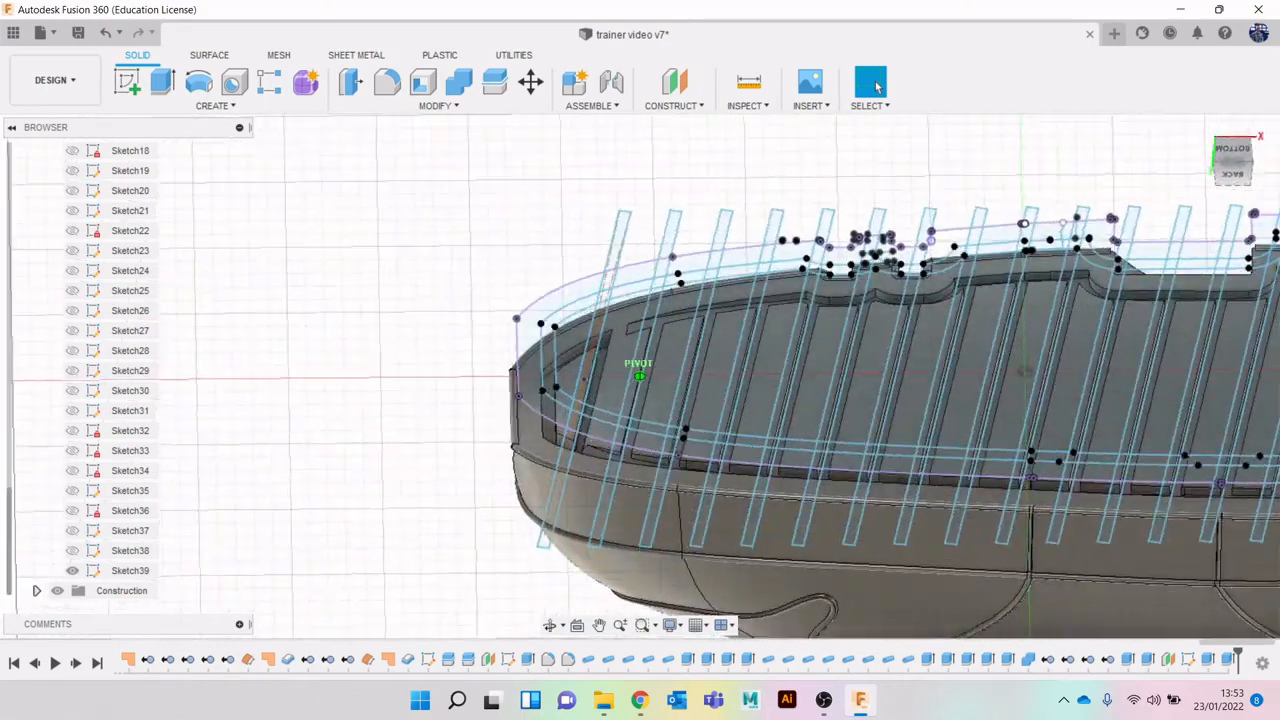
scroll(610, 316, "up", 6)
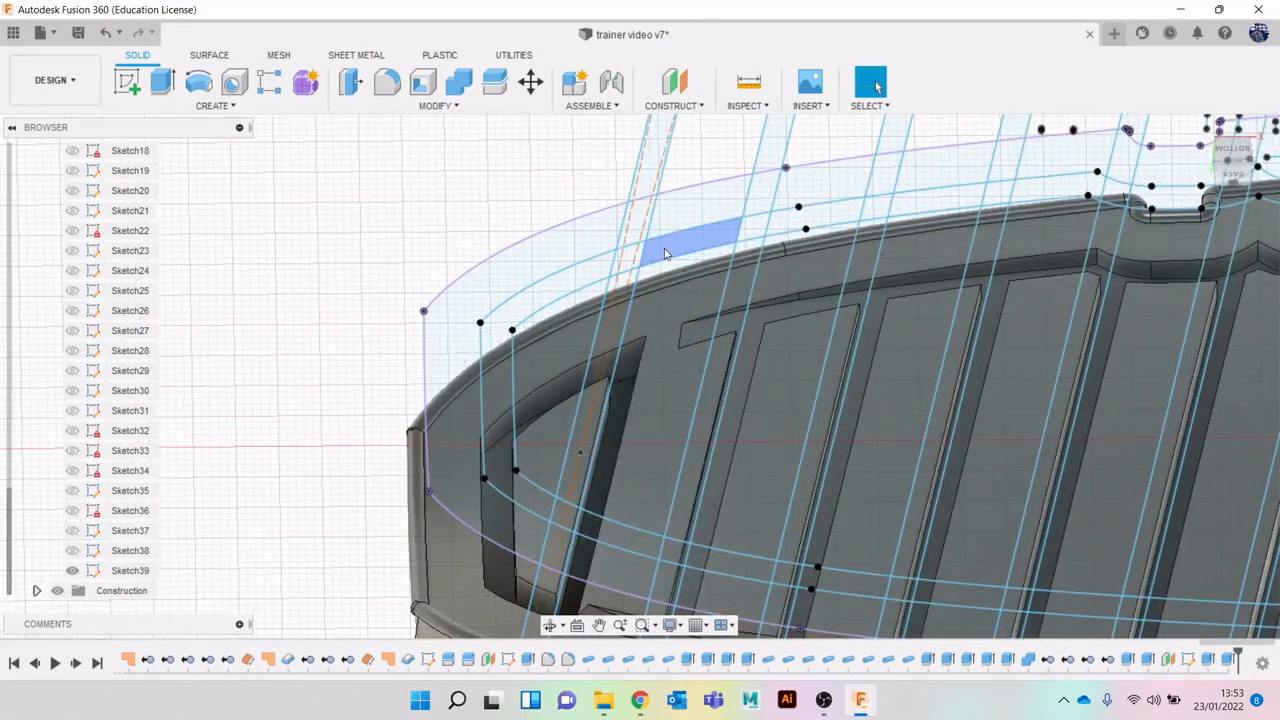
key("e")
left_click(675, 250)
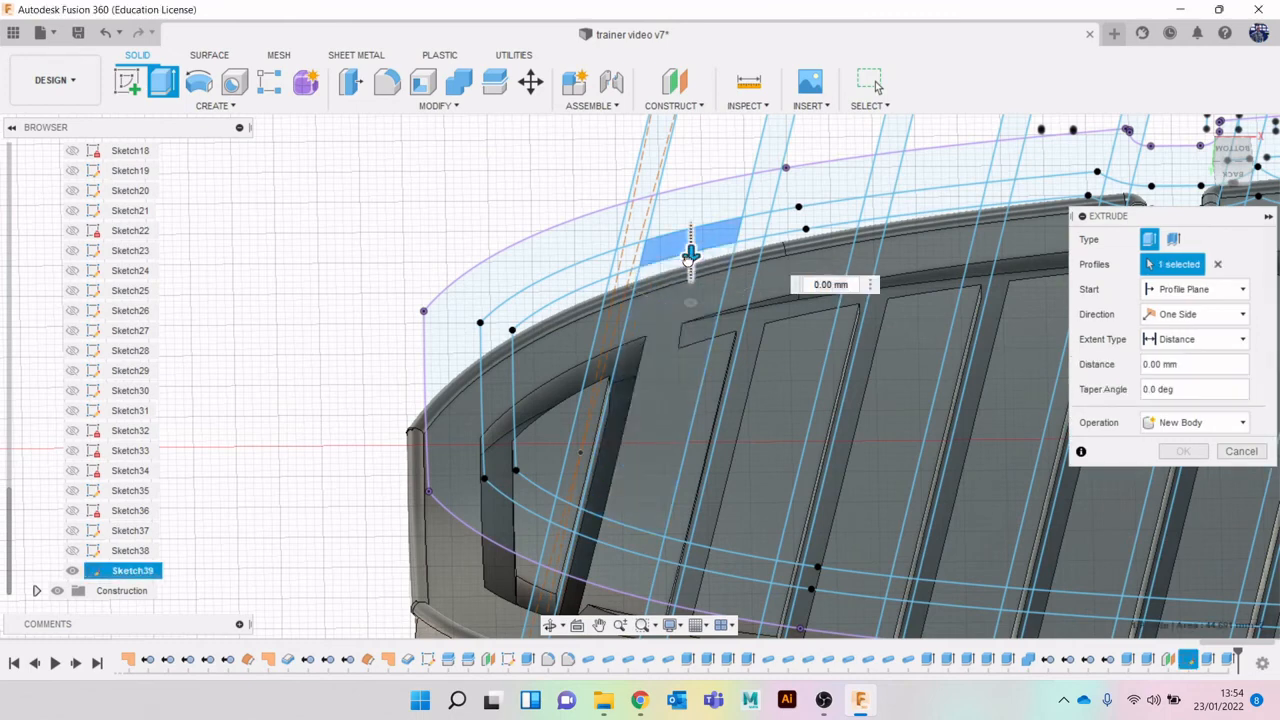
left_click_drag(690, 327, 690, 369)
left_click(1184, 477)
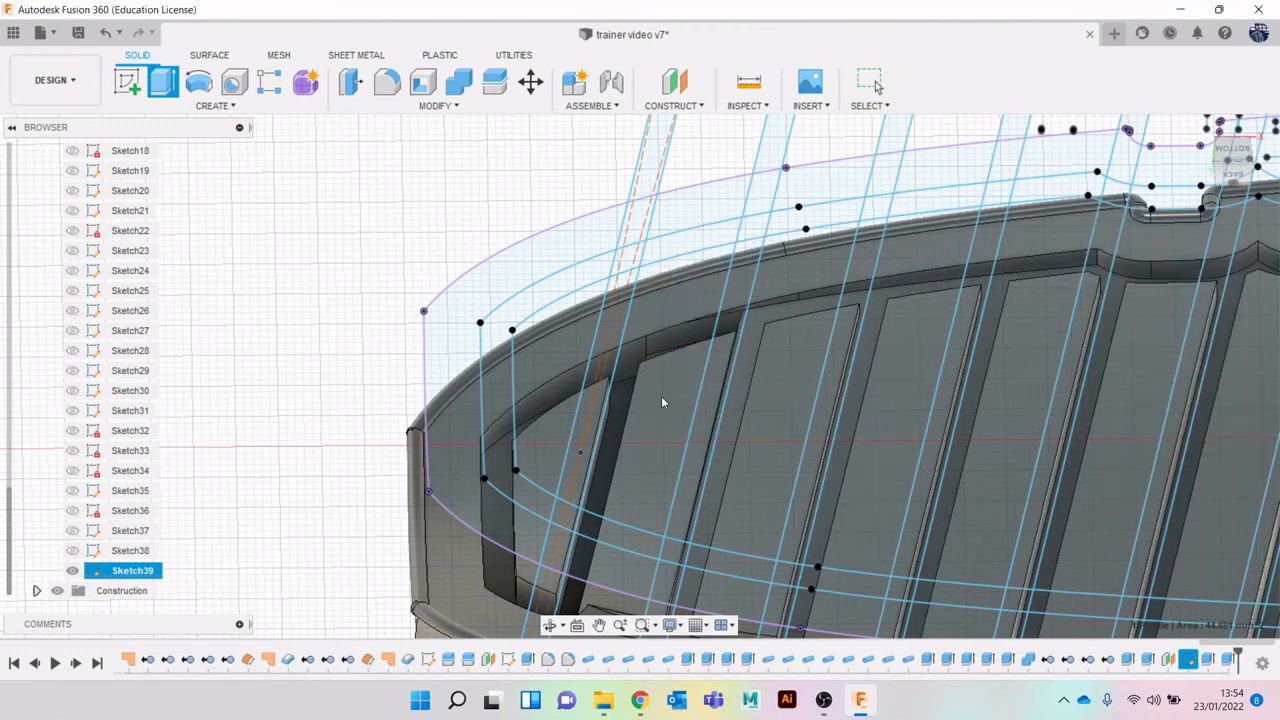
Hide Sketch39 and collapse the Sketches and Canvases folders in the browser.
left_click(73, 571)
scroll(464, 395, "down", 7)
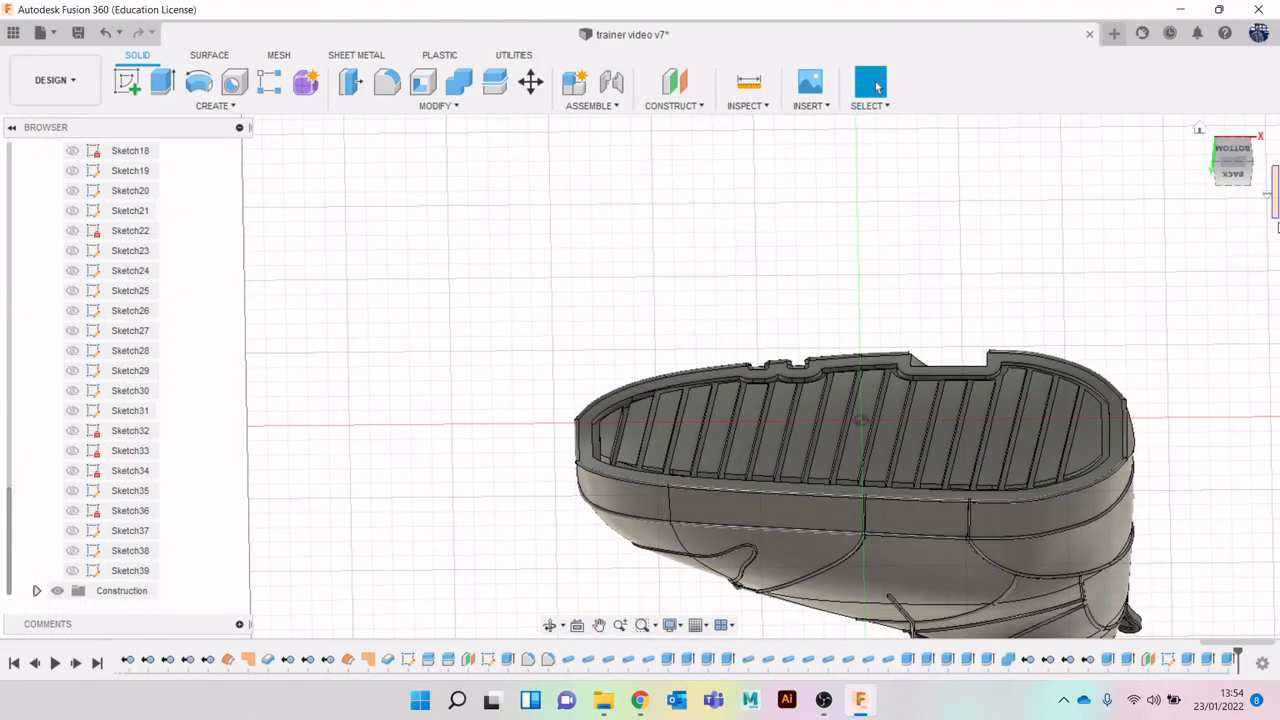
mouse_move(1252, 178)
left_mouse_down()
mouse_move(1254, 238)
mouse_move(1222, 264)
mouse_move(1272, 256)
mouse_move(1258, 234)
left_mouse_up()
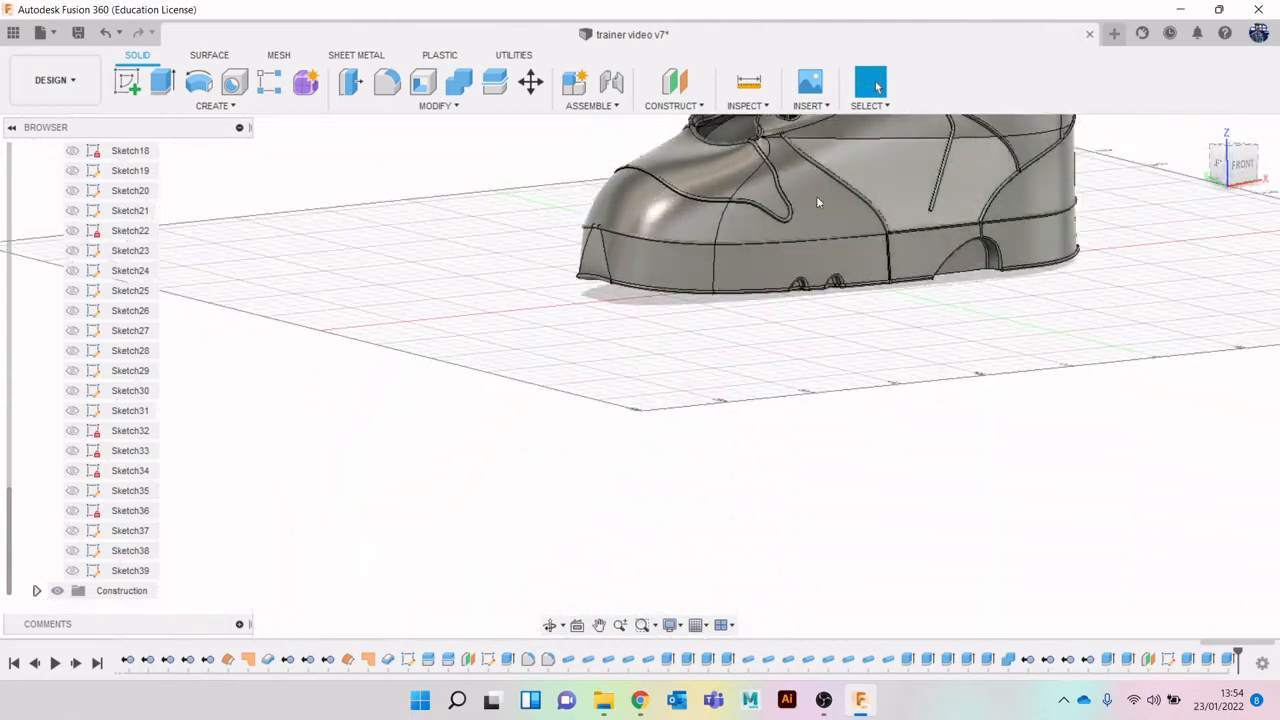
scroll(106, 252, "up", 3)
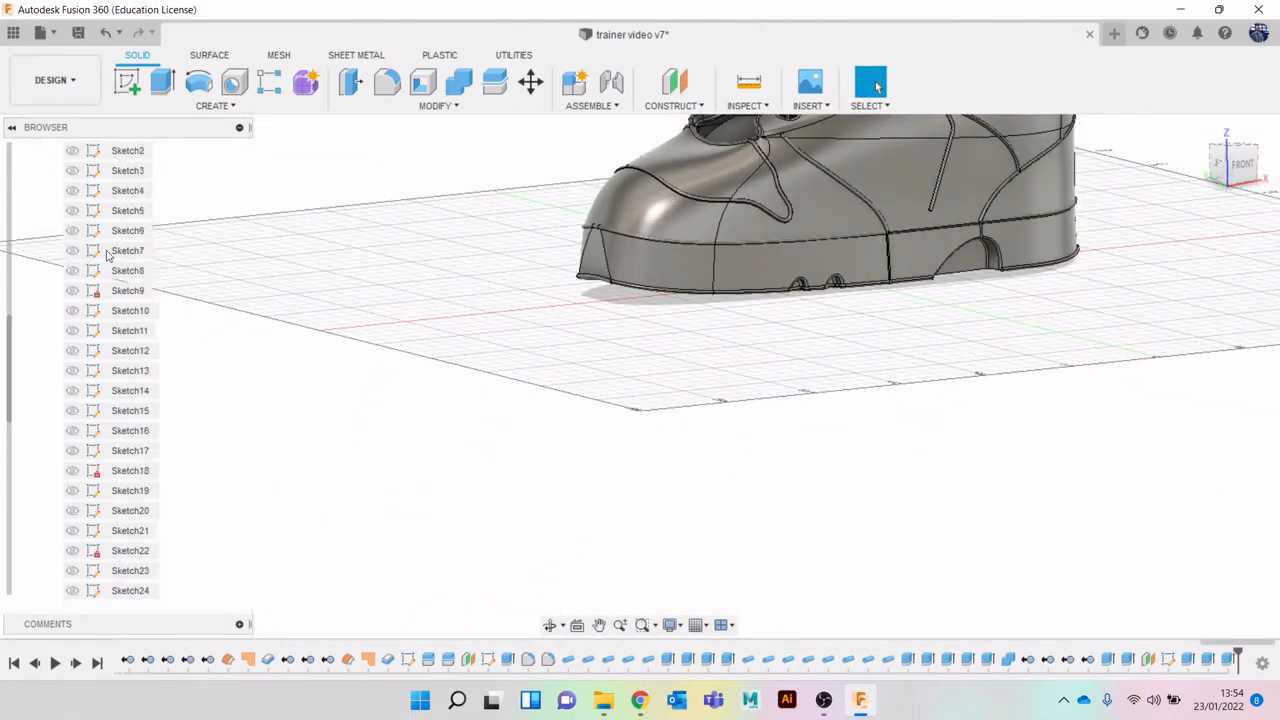
scroll(107, 254, "up", 3)
left_click(37, 271)
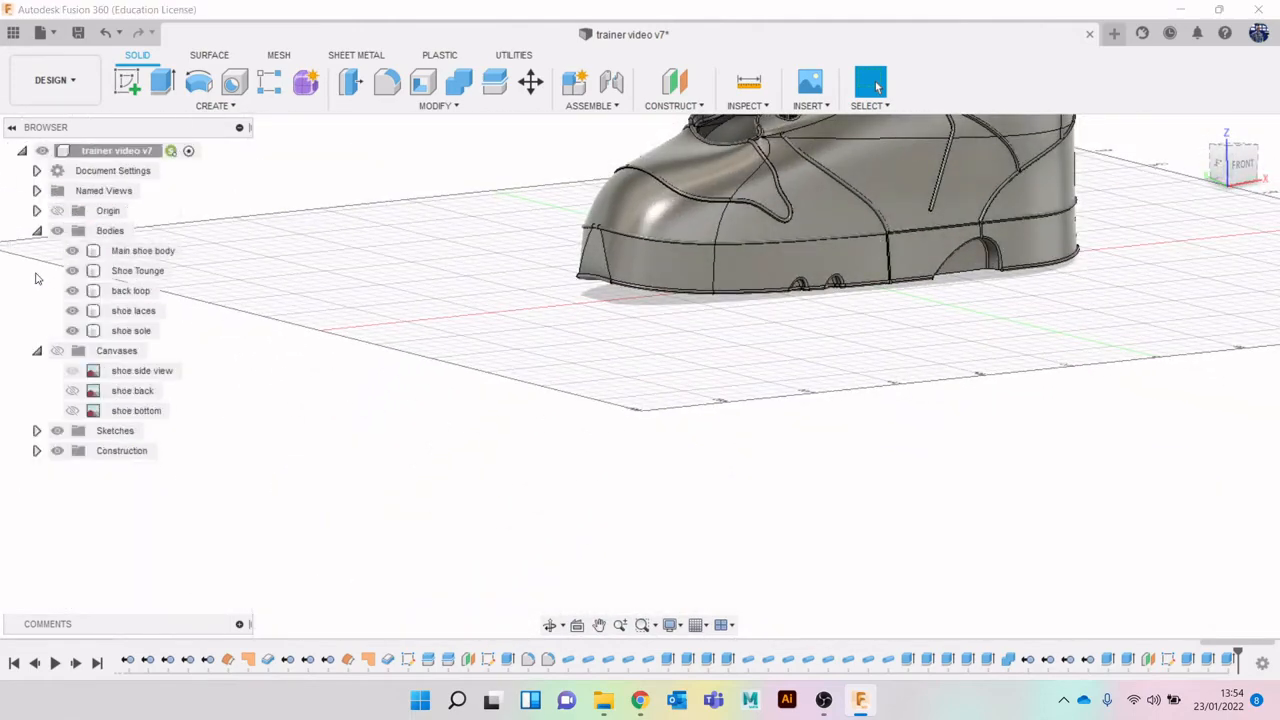
left_click(37, 352)
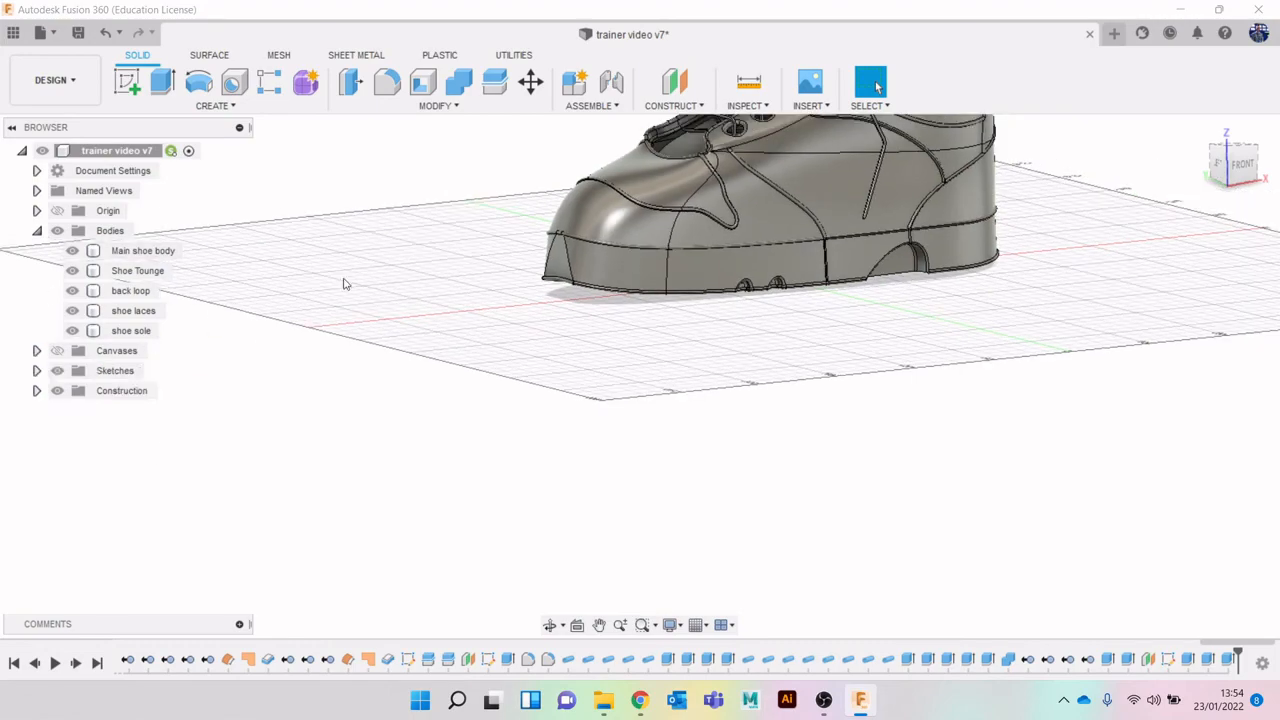
middle_click_drag(338, 277, 357, 400)
middle_click_drag(1020, 281, 946, 409)
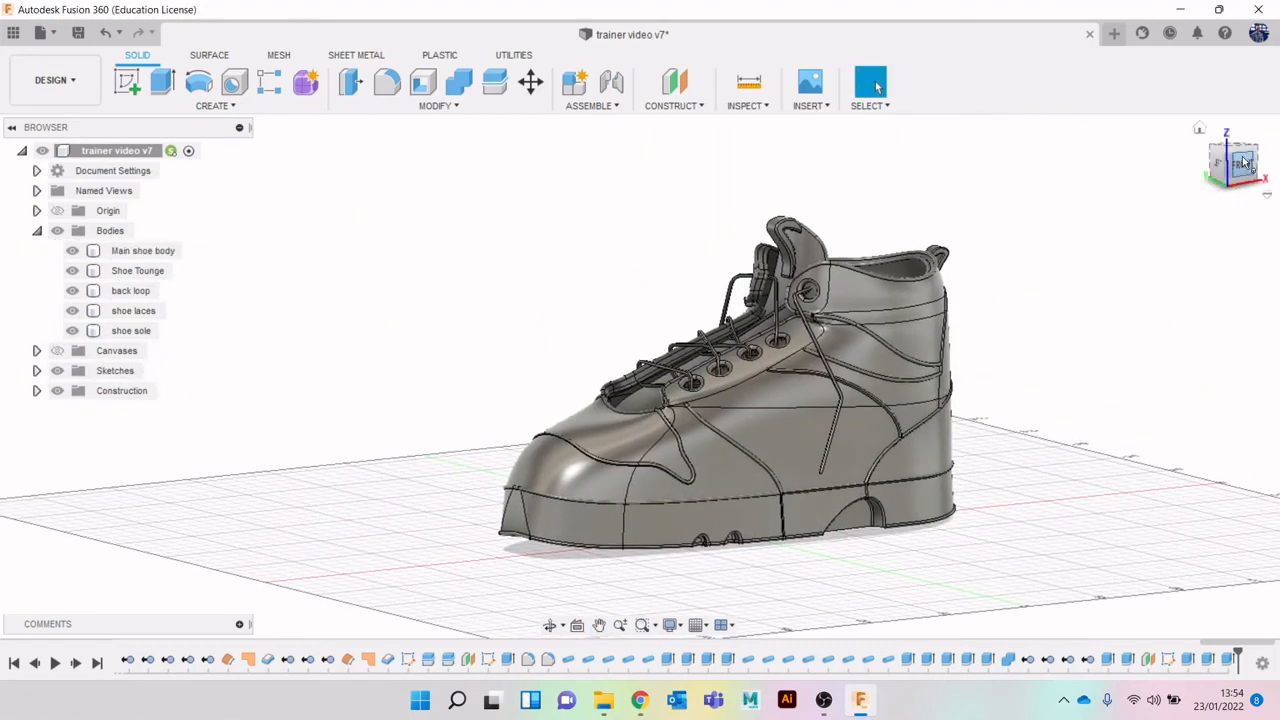
mouse_move(1245, 163)
left_mouse_down()
mouse_move(1264, 188)
mouse_move(1273, 160)
mouse_move(1256, 163)
mouse_move(1241, 134)
mouse_move(1247, 184)
mouse_move(1249, 166)
mouse_move(1266, 164)
mouse_move(1254, 186)
mouse_move(1252, 172)
left_mouse_up()
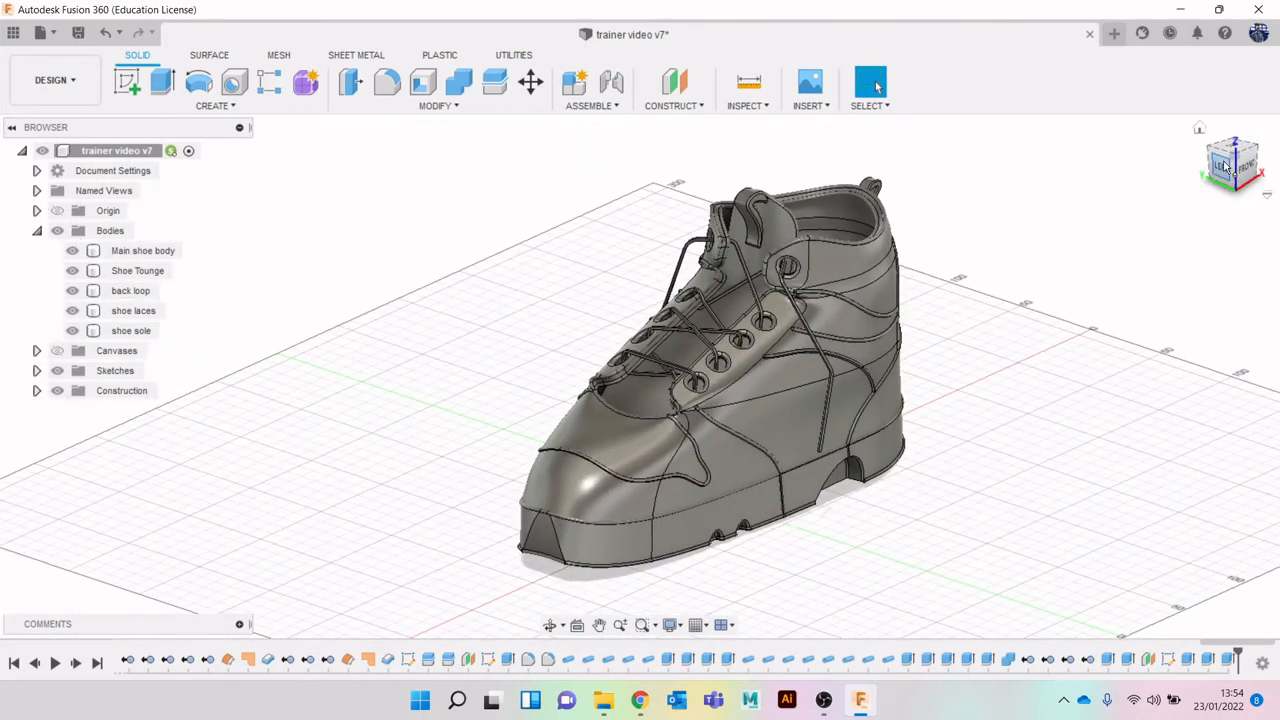